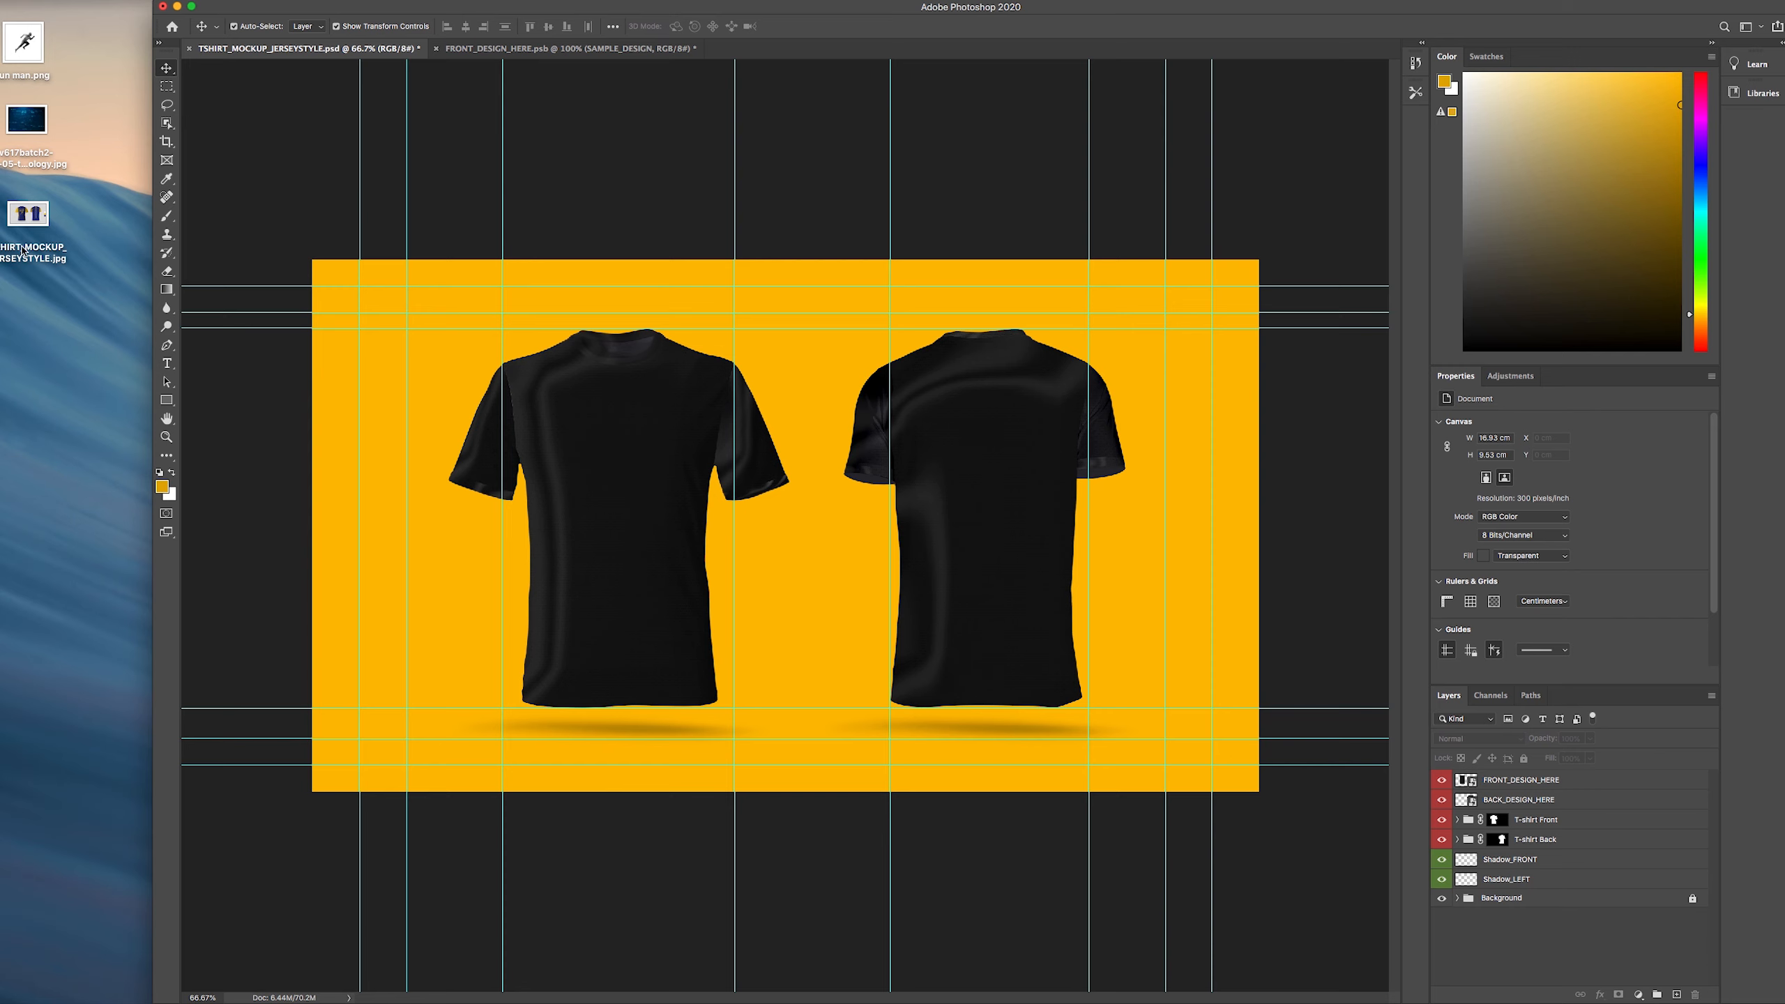
- Place the reference image TSHIRT_MOCKUP_JERSEYSTYLE.jpg from the desktop into the t-shirt mockup document
left_click(32, 224)
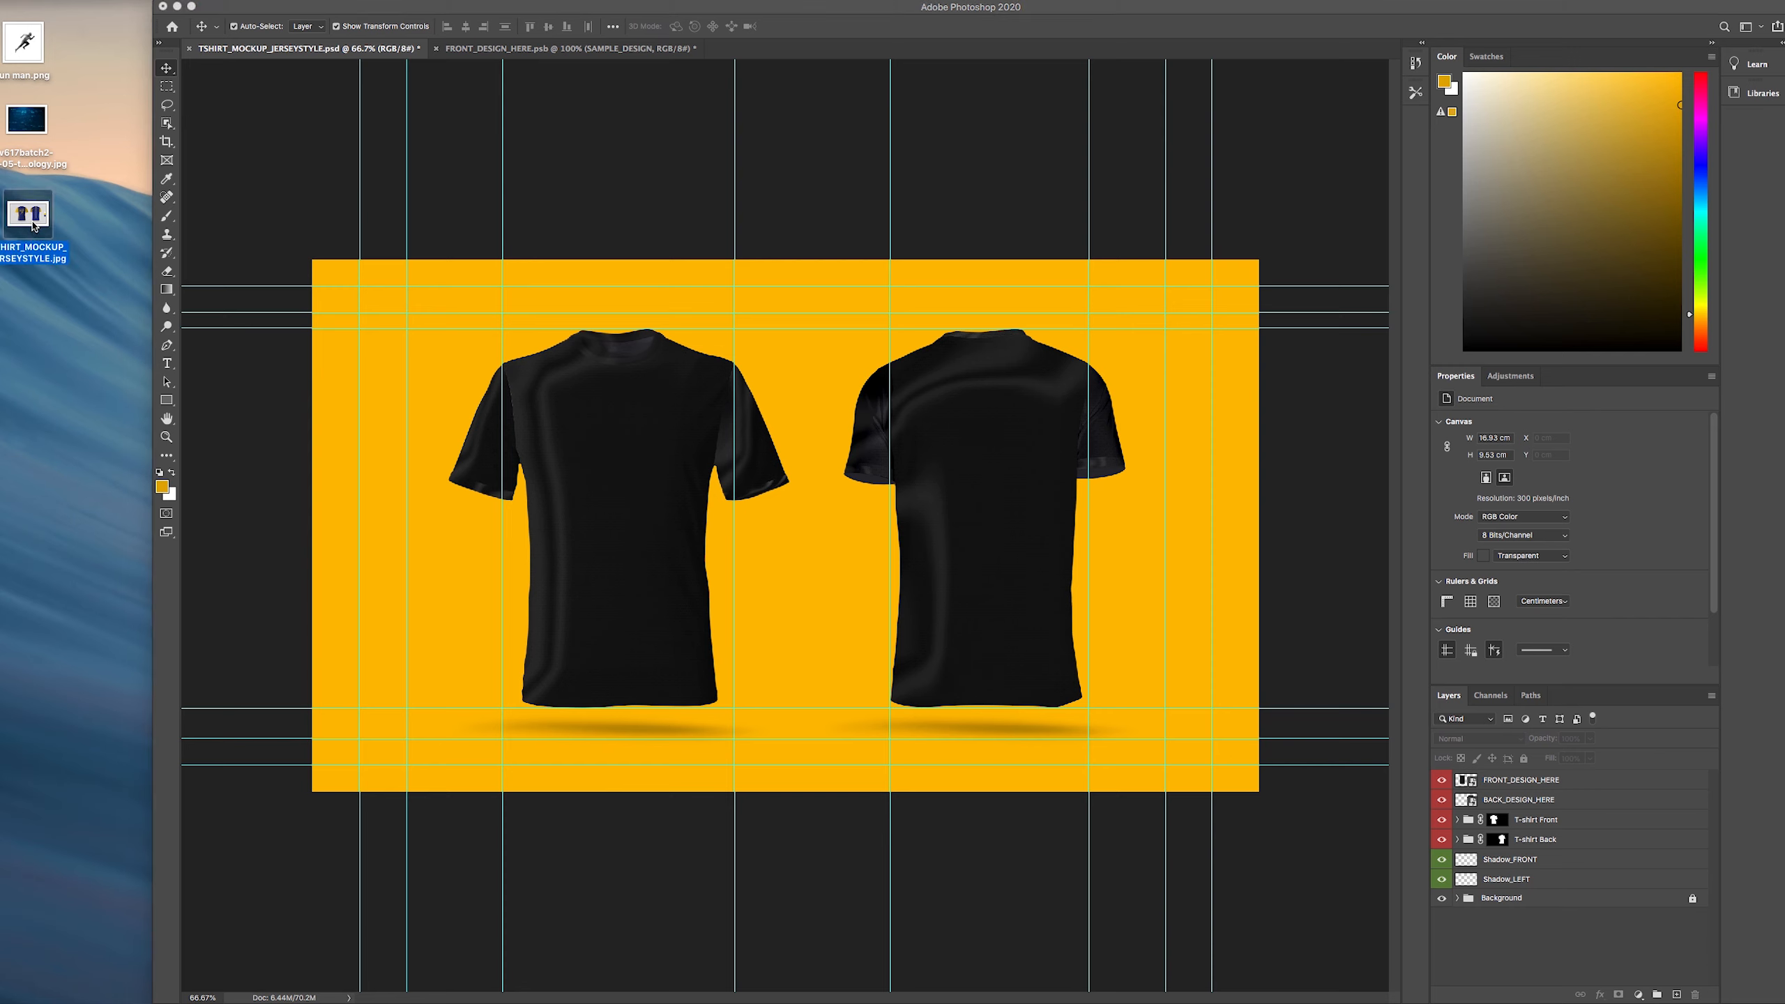
left_click_drag(27, 220, 425, 688)
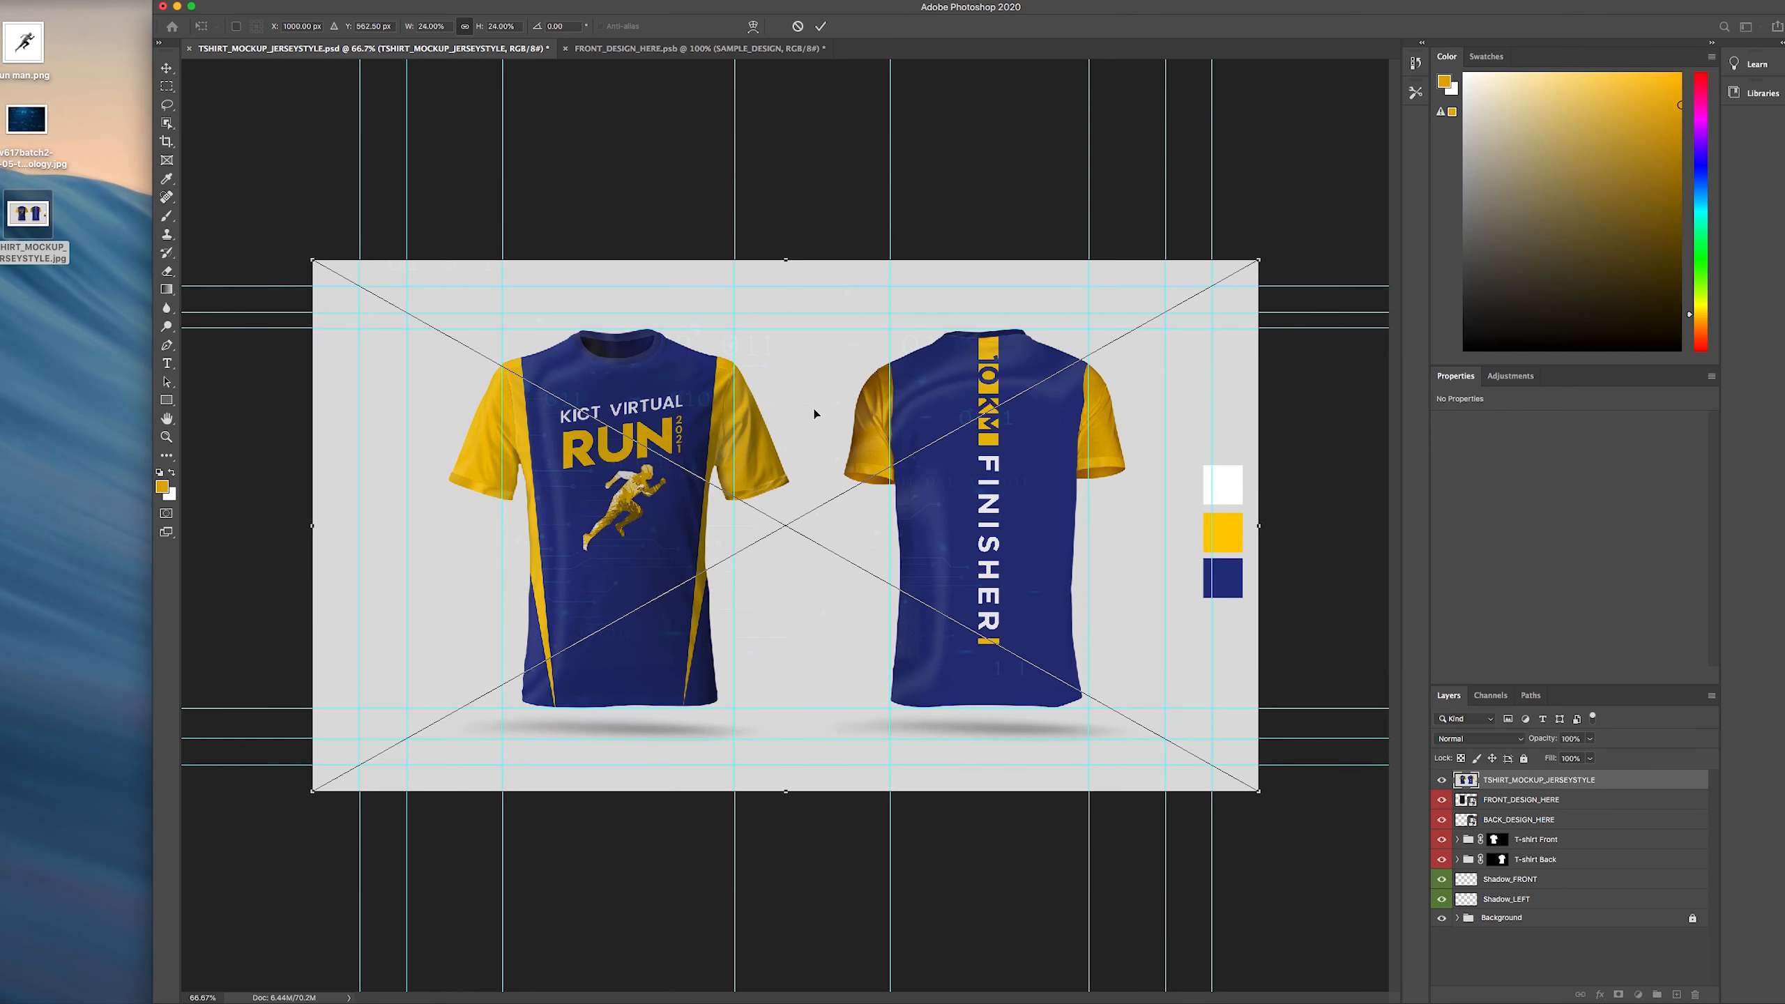
left_click(820, 26)
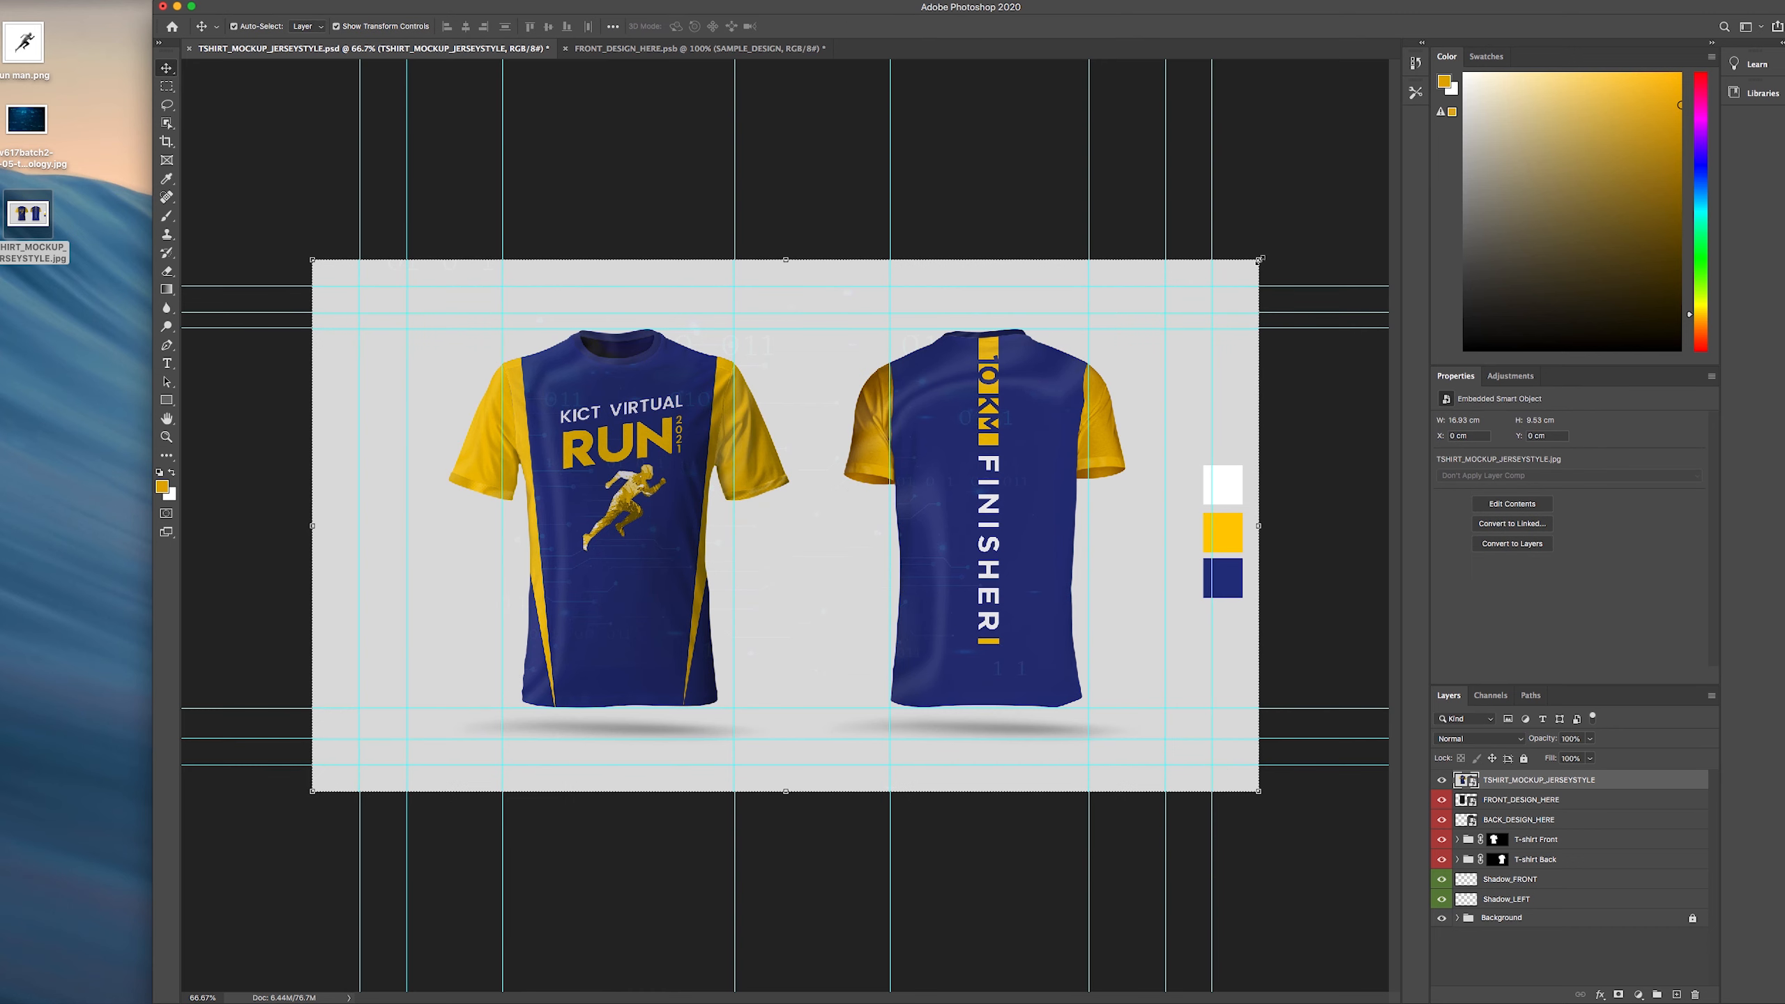
- Scale the placed reference image down to about 9.73 × 5.47 cm and move it to the lower-left corner of the canvas
left_click_drag(1259, 258, 1058, 373)
left_click_drag(982, 477, 718, 630)
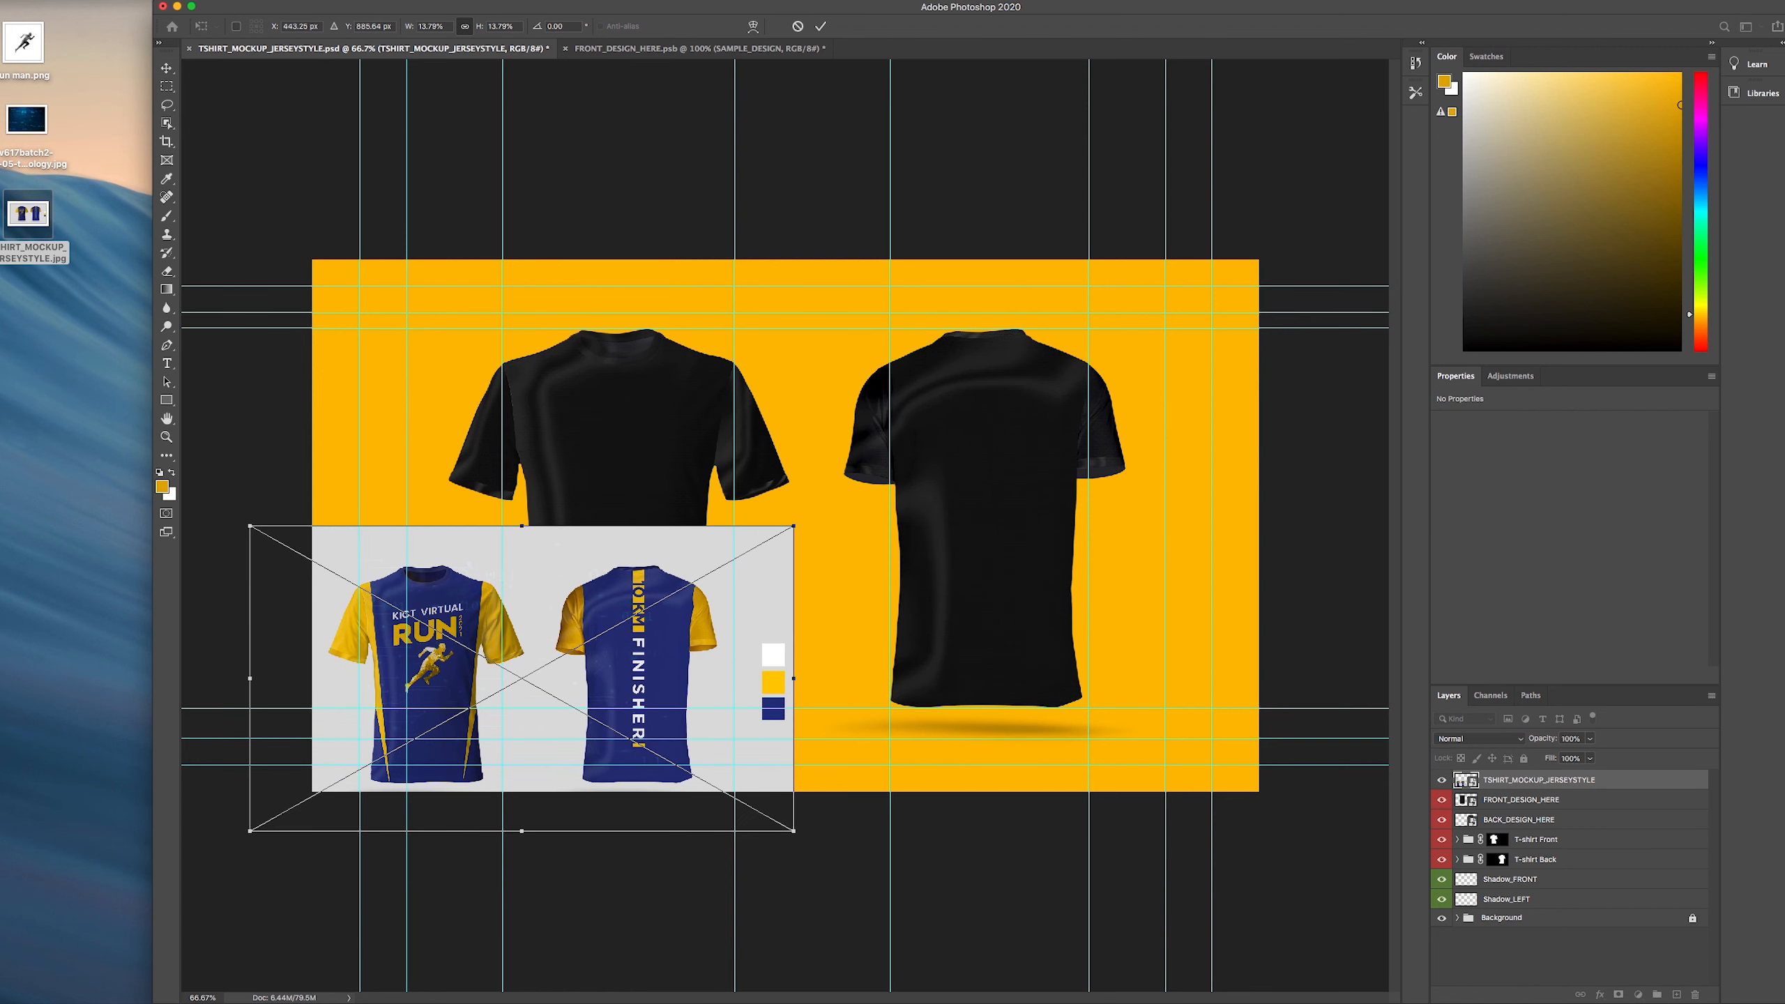
left_click(820, 26)
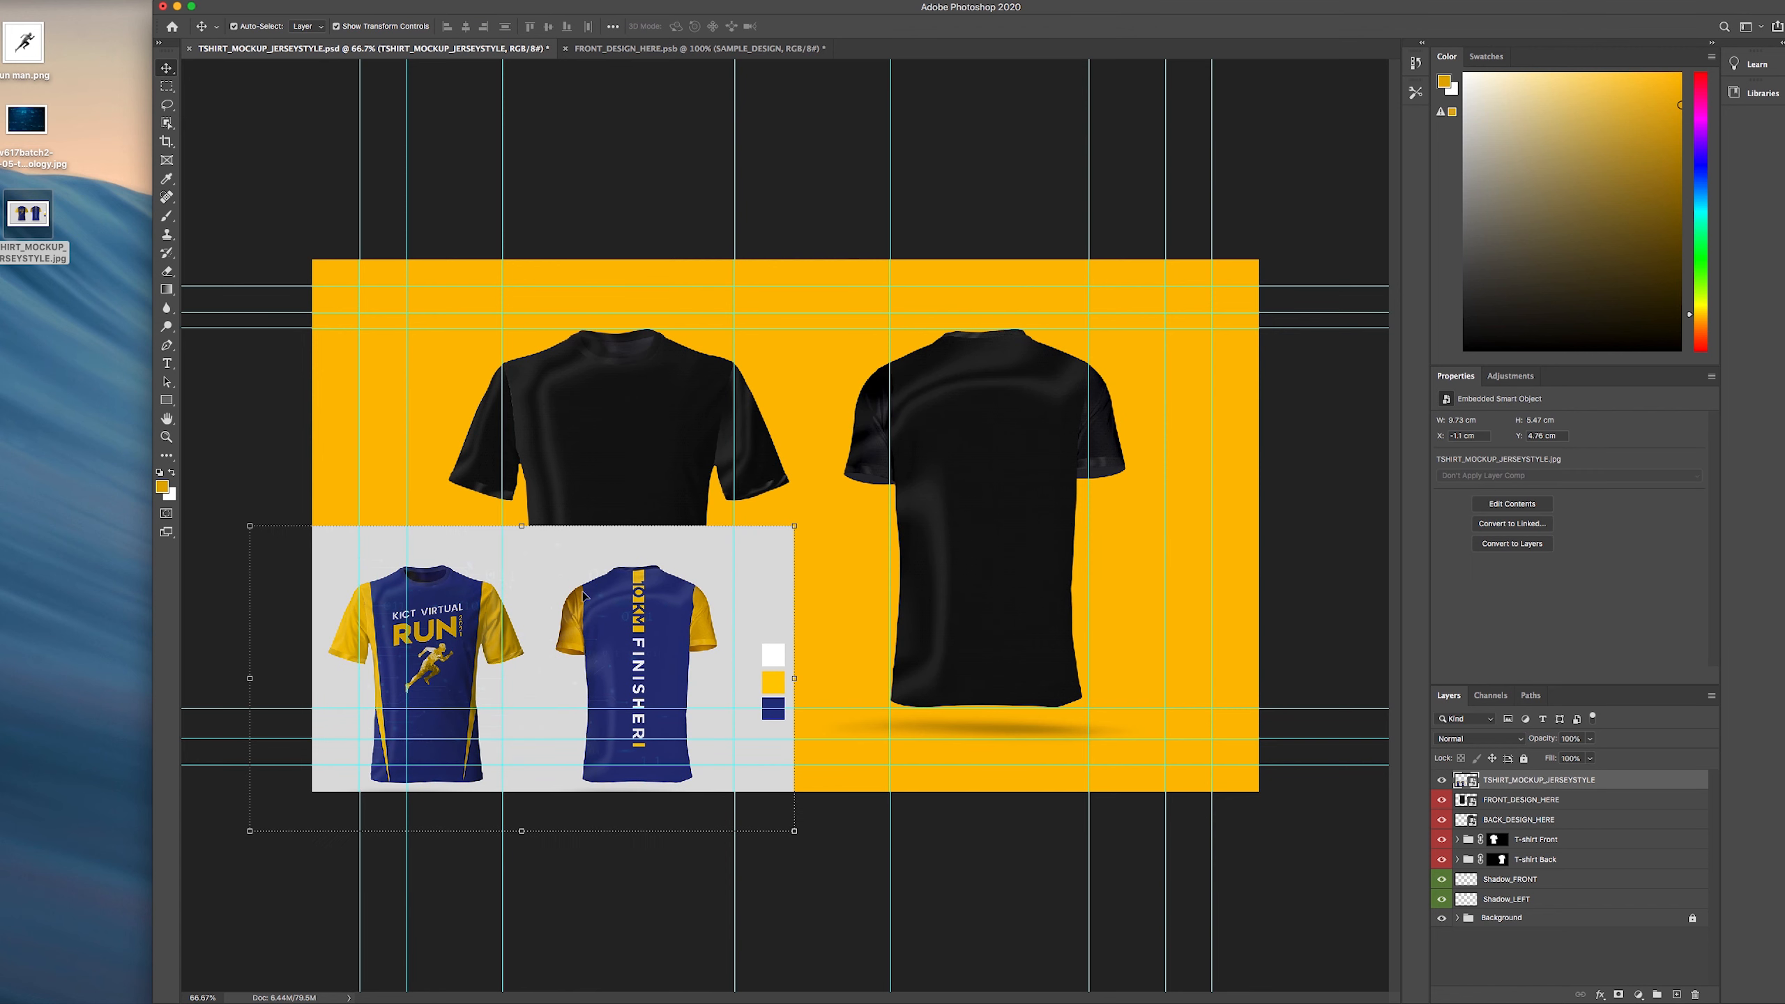
left_click_drag(576, 633, 561, 627)
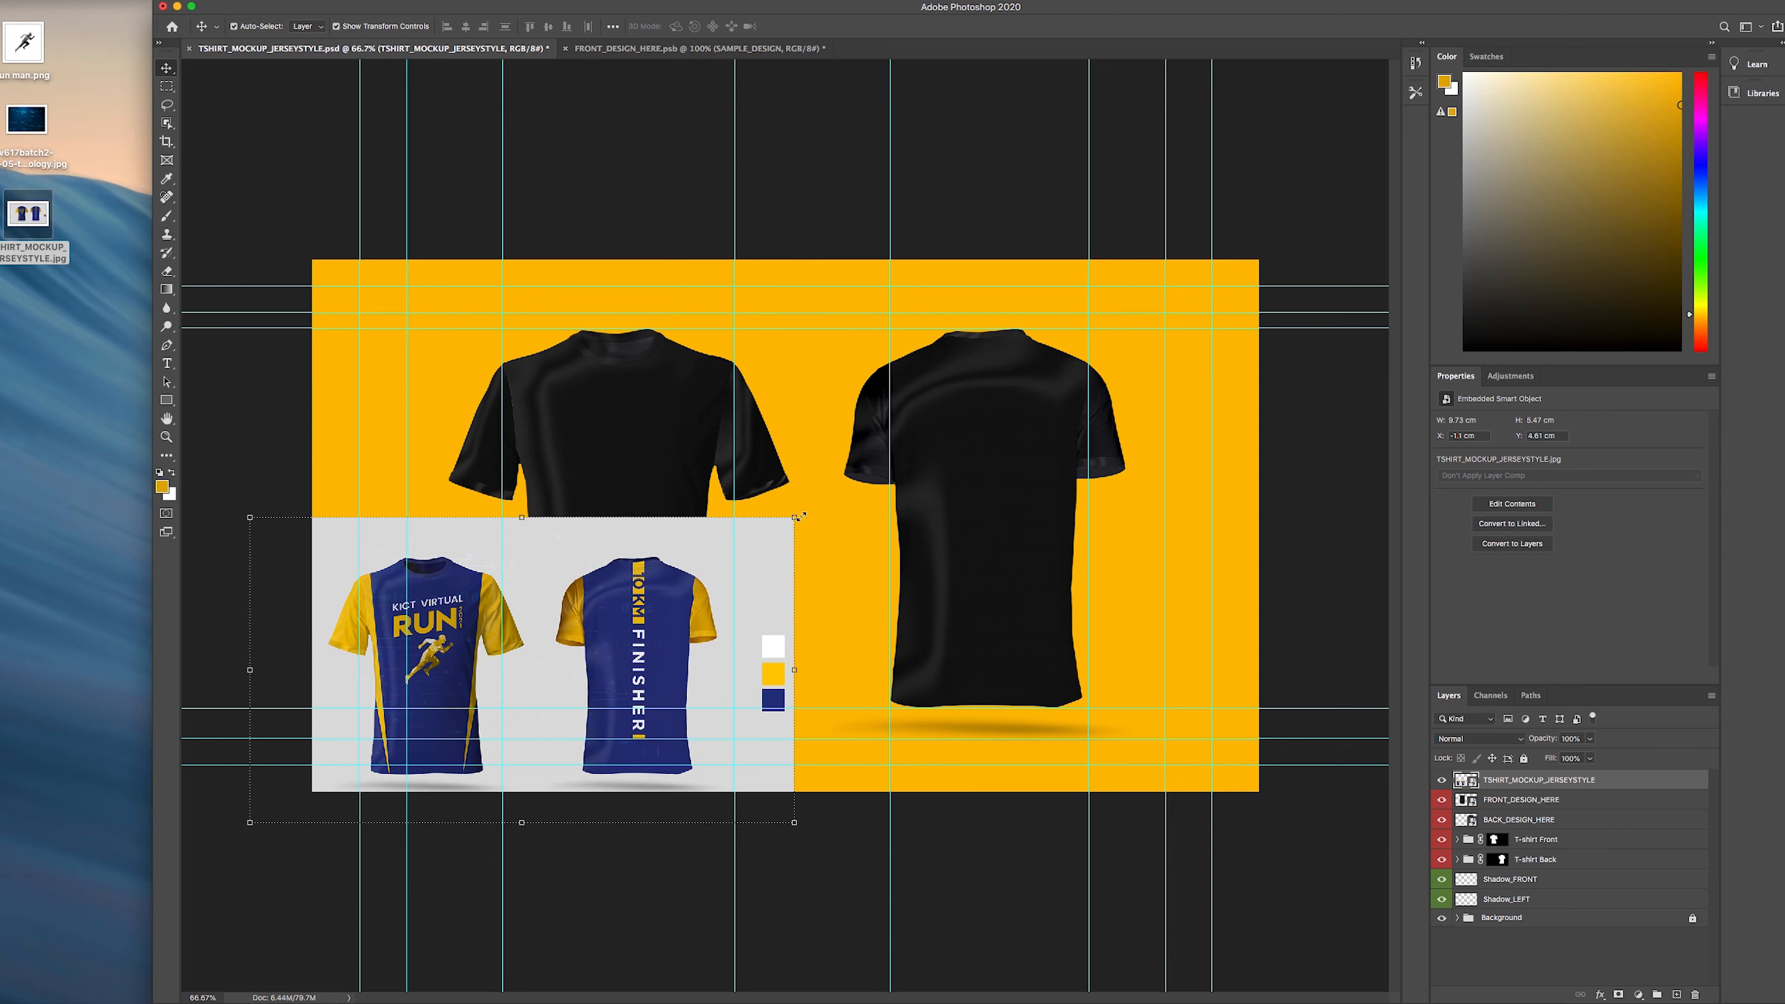
left_click(968, 844)
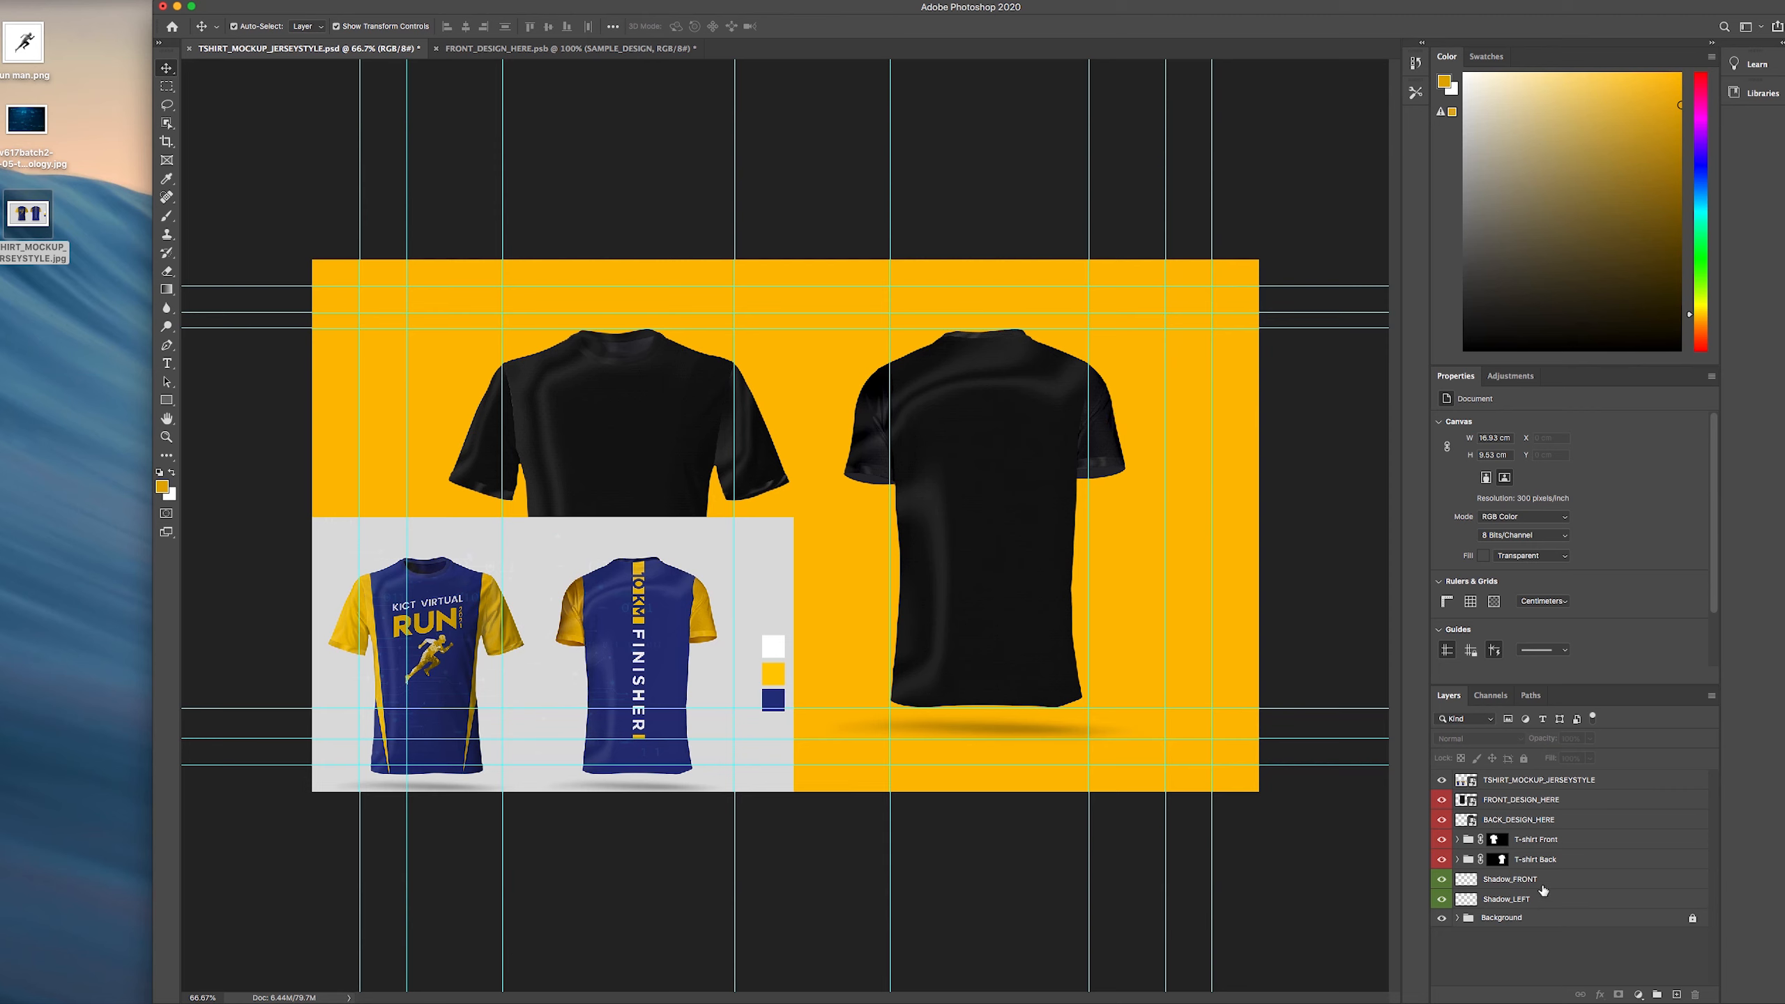
- Open the contents of the FRONT_DESIGN_HERE smart object for editing
left_click(1509, 802)
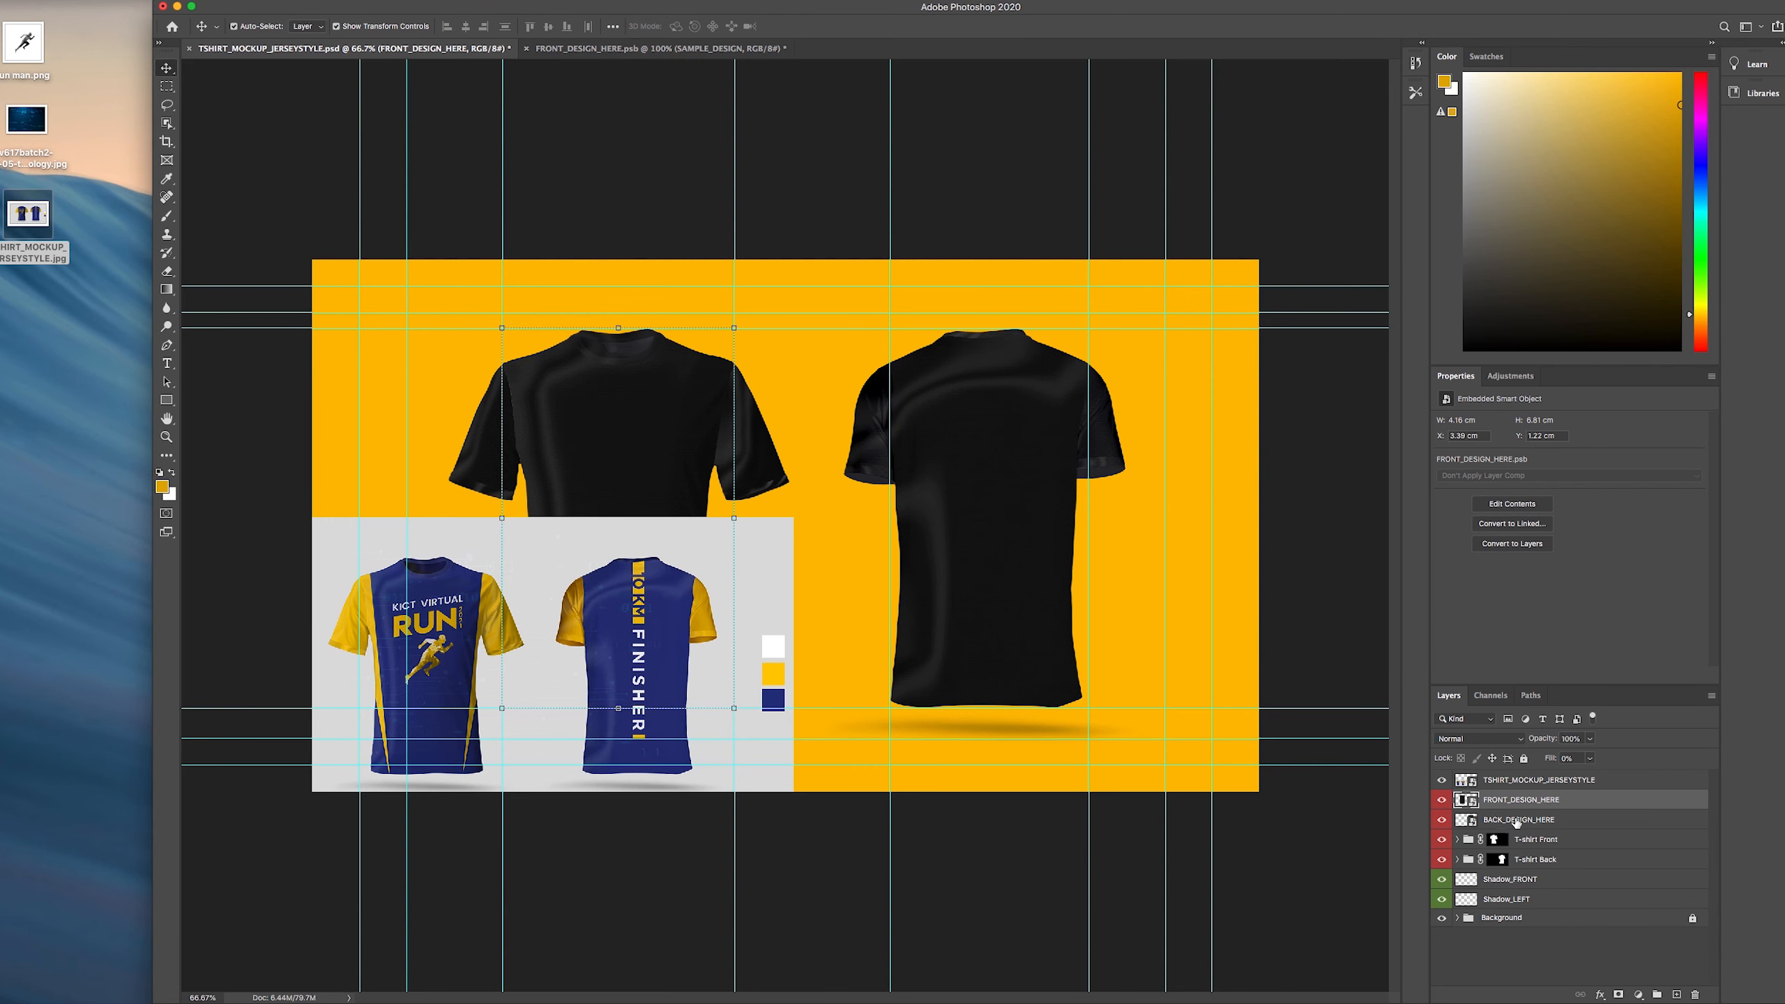
left_click(1503, 822)
left_click(1488, 800)
left_click(1477, 827)
left_click(1477, 804)
left_click(1475, 813)
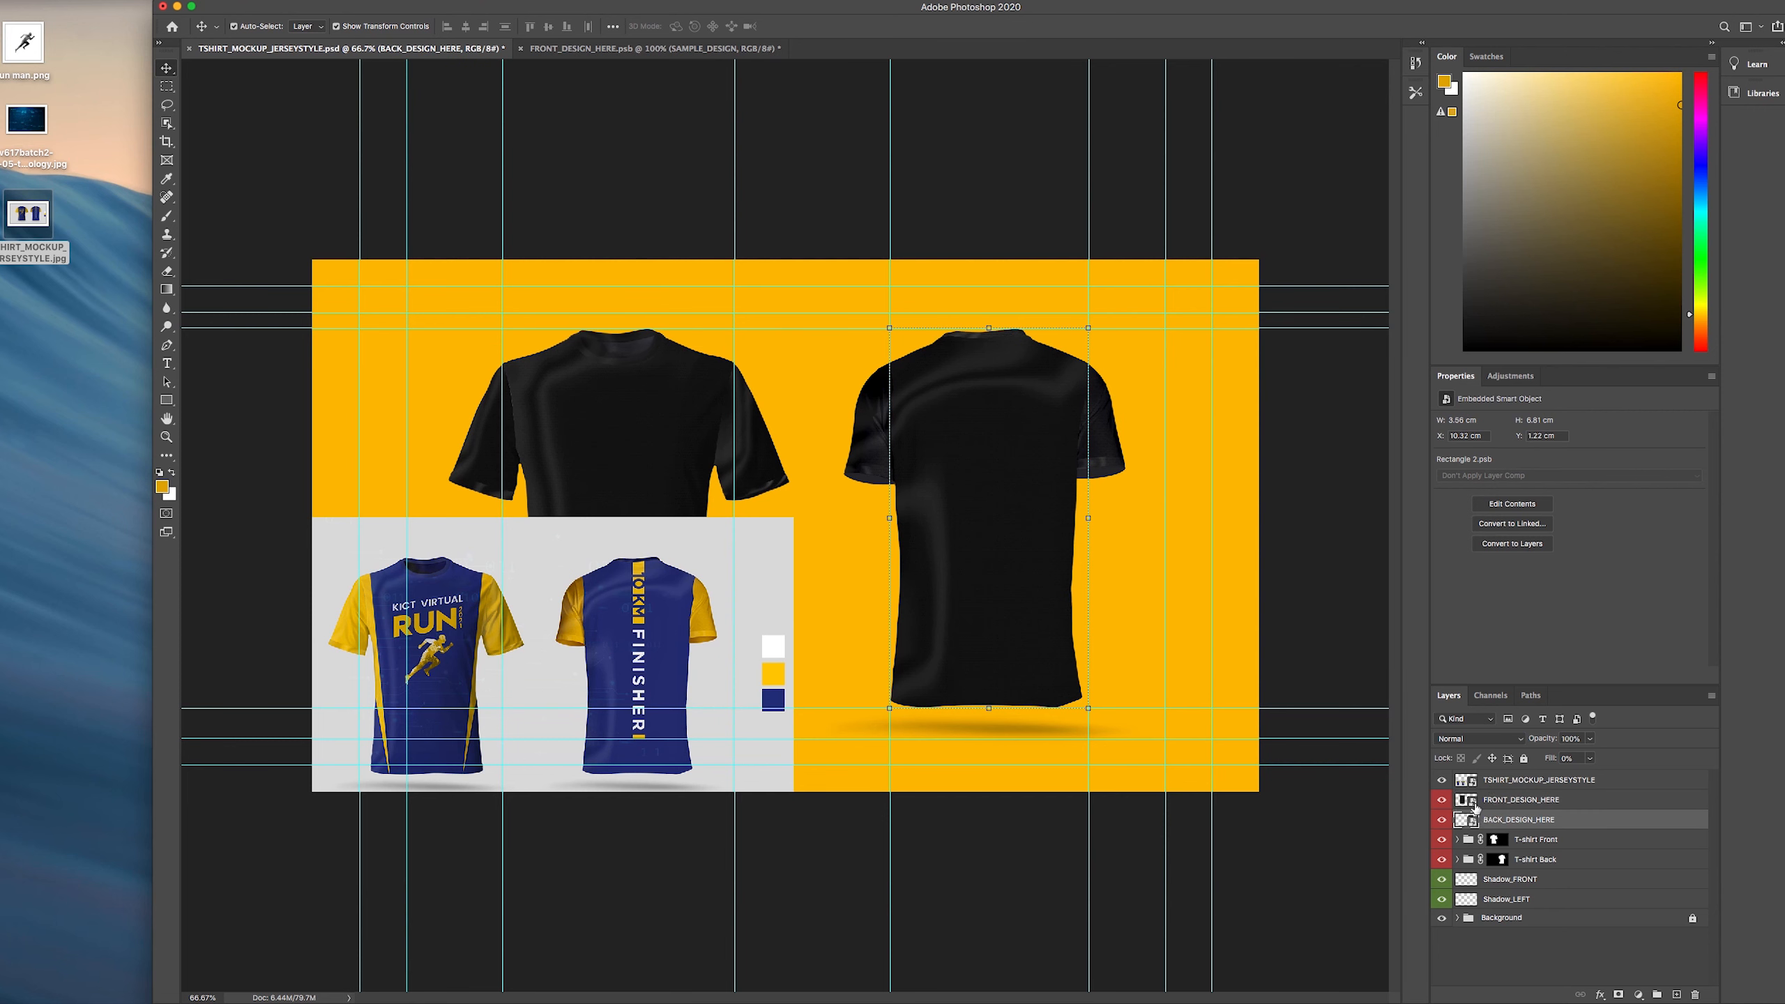
left_click(1476, 801)
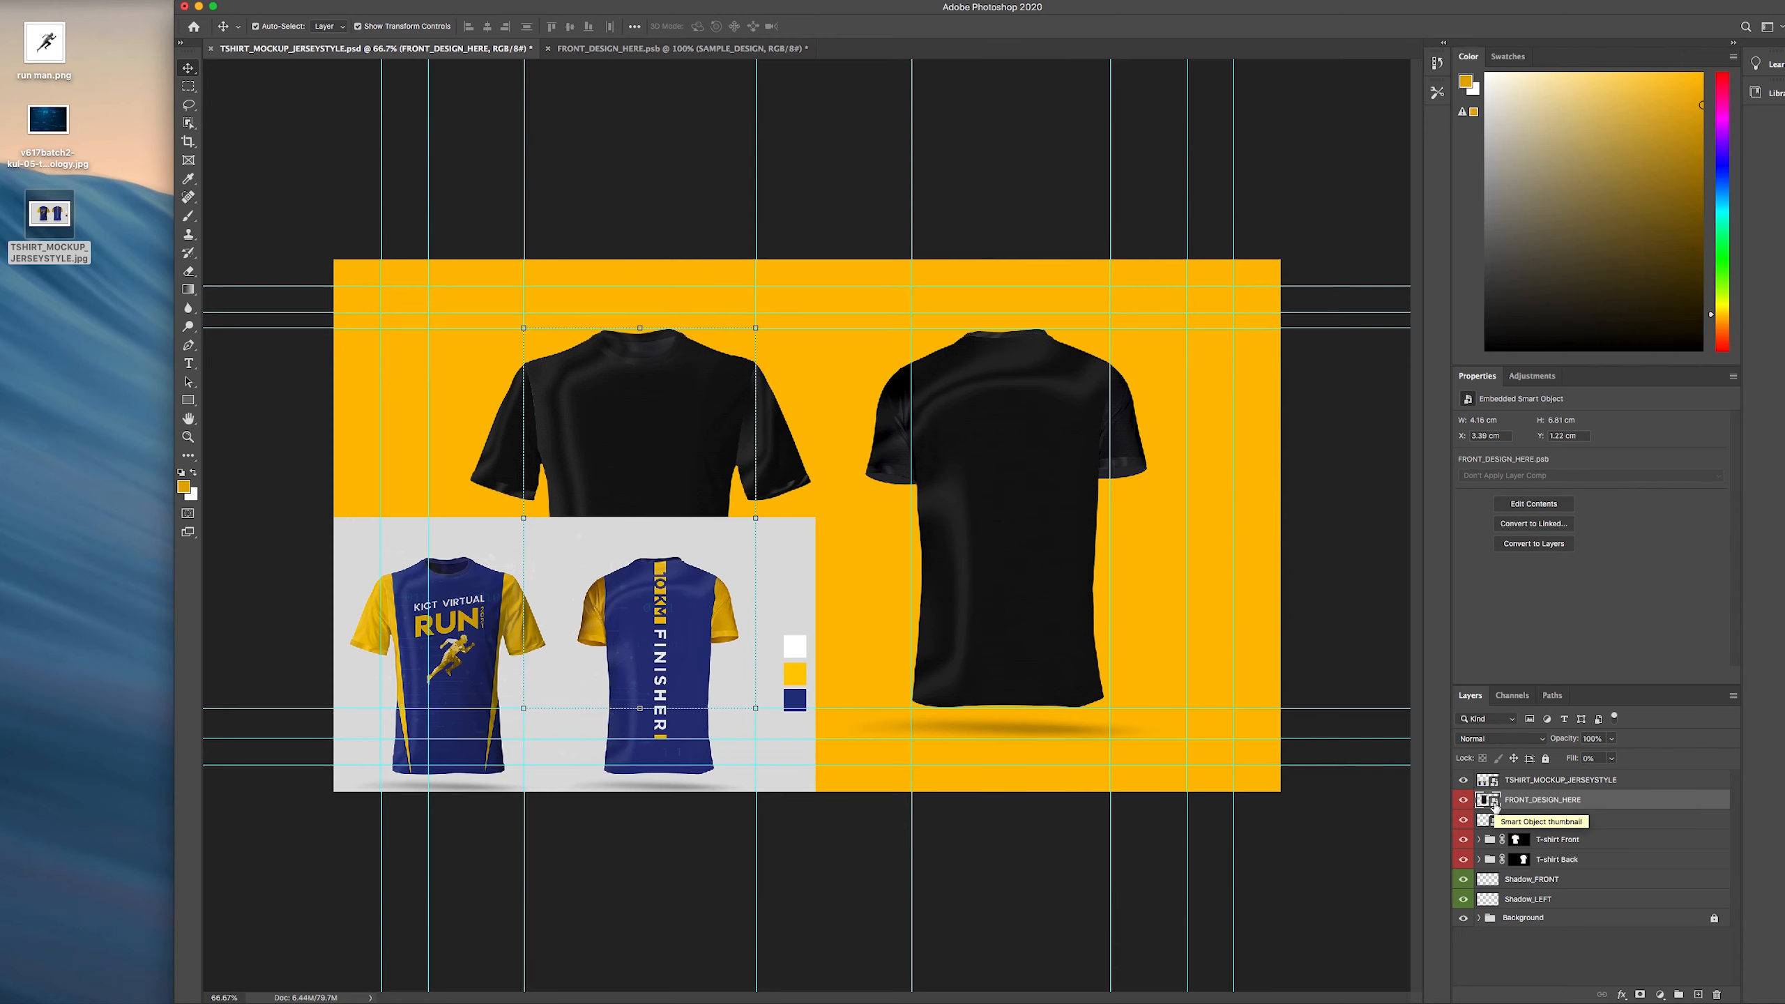
double_click(1495, 805)
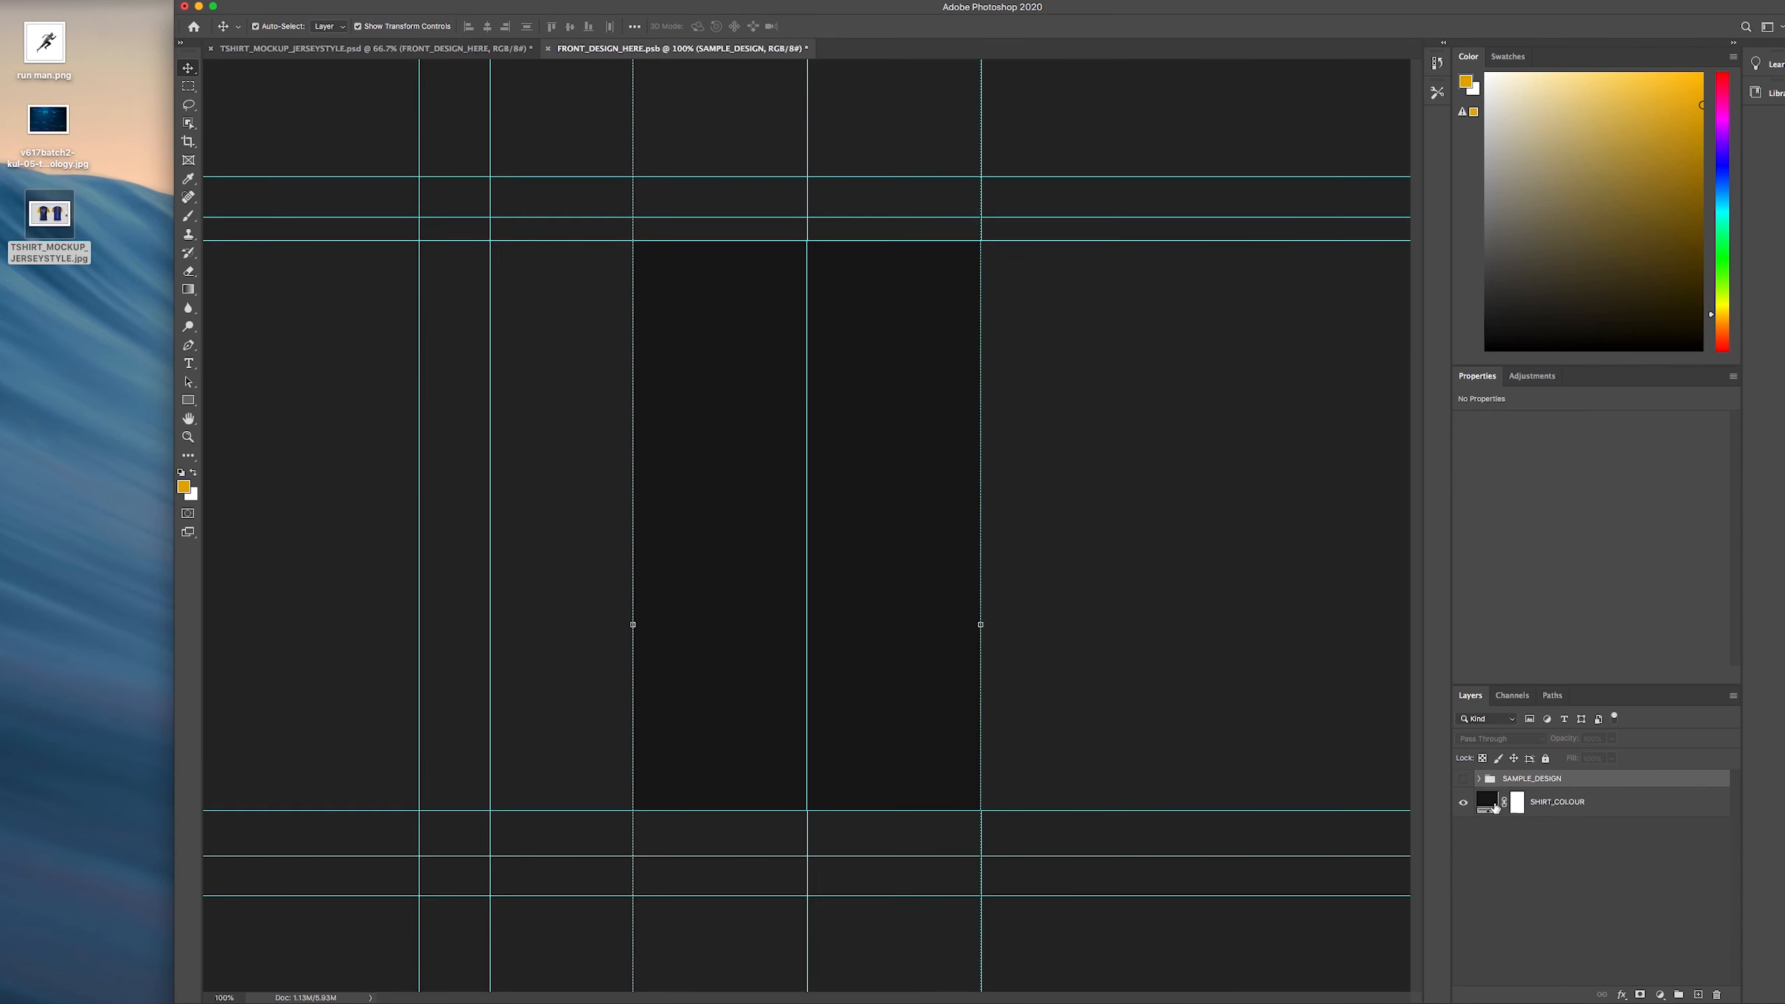
- Place TSHIRT_MOCKUP_JERSEYSTYLE.jpg from the desktop into the front design and position it at the lower end of the canvas
left_click(394, 447)
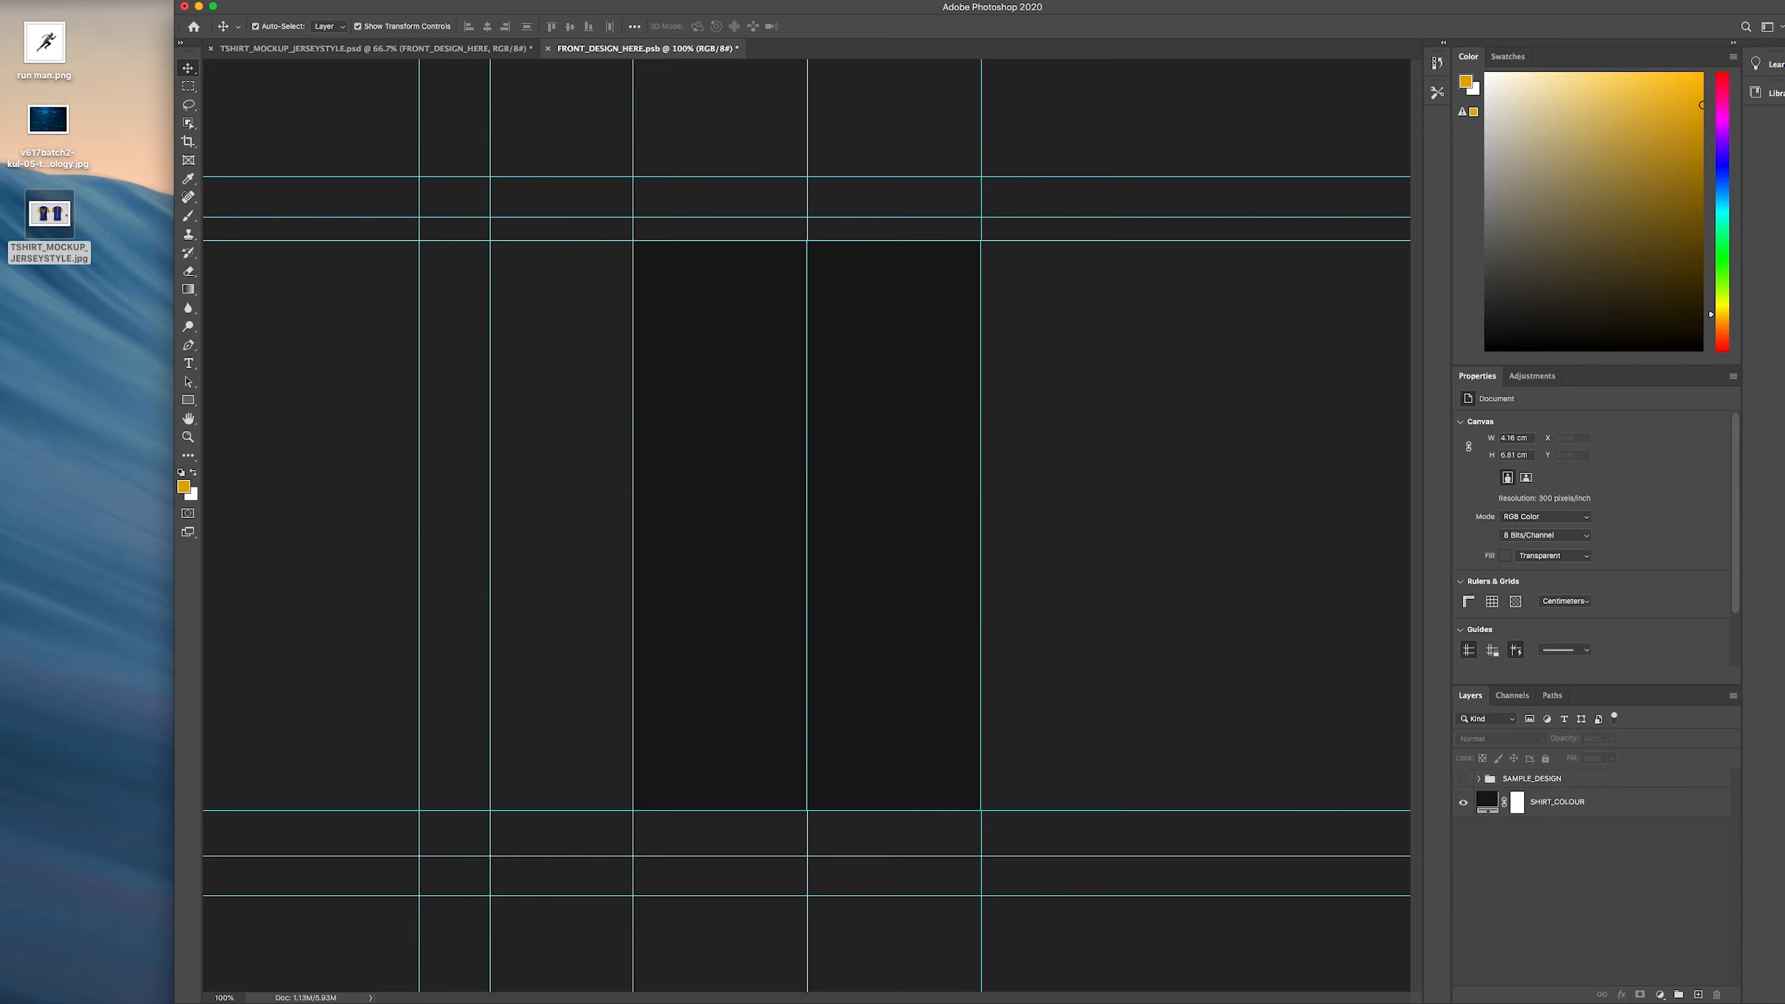
left_click_drag(64, 225, 790, 747)
left_click_drag(837, 561, 850, 754)
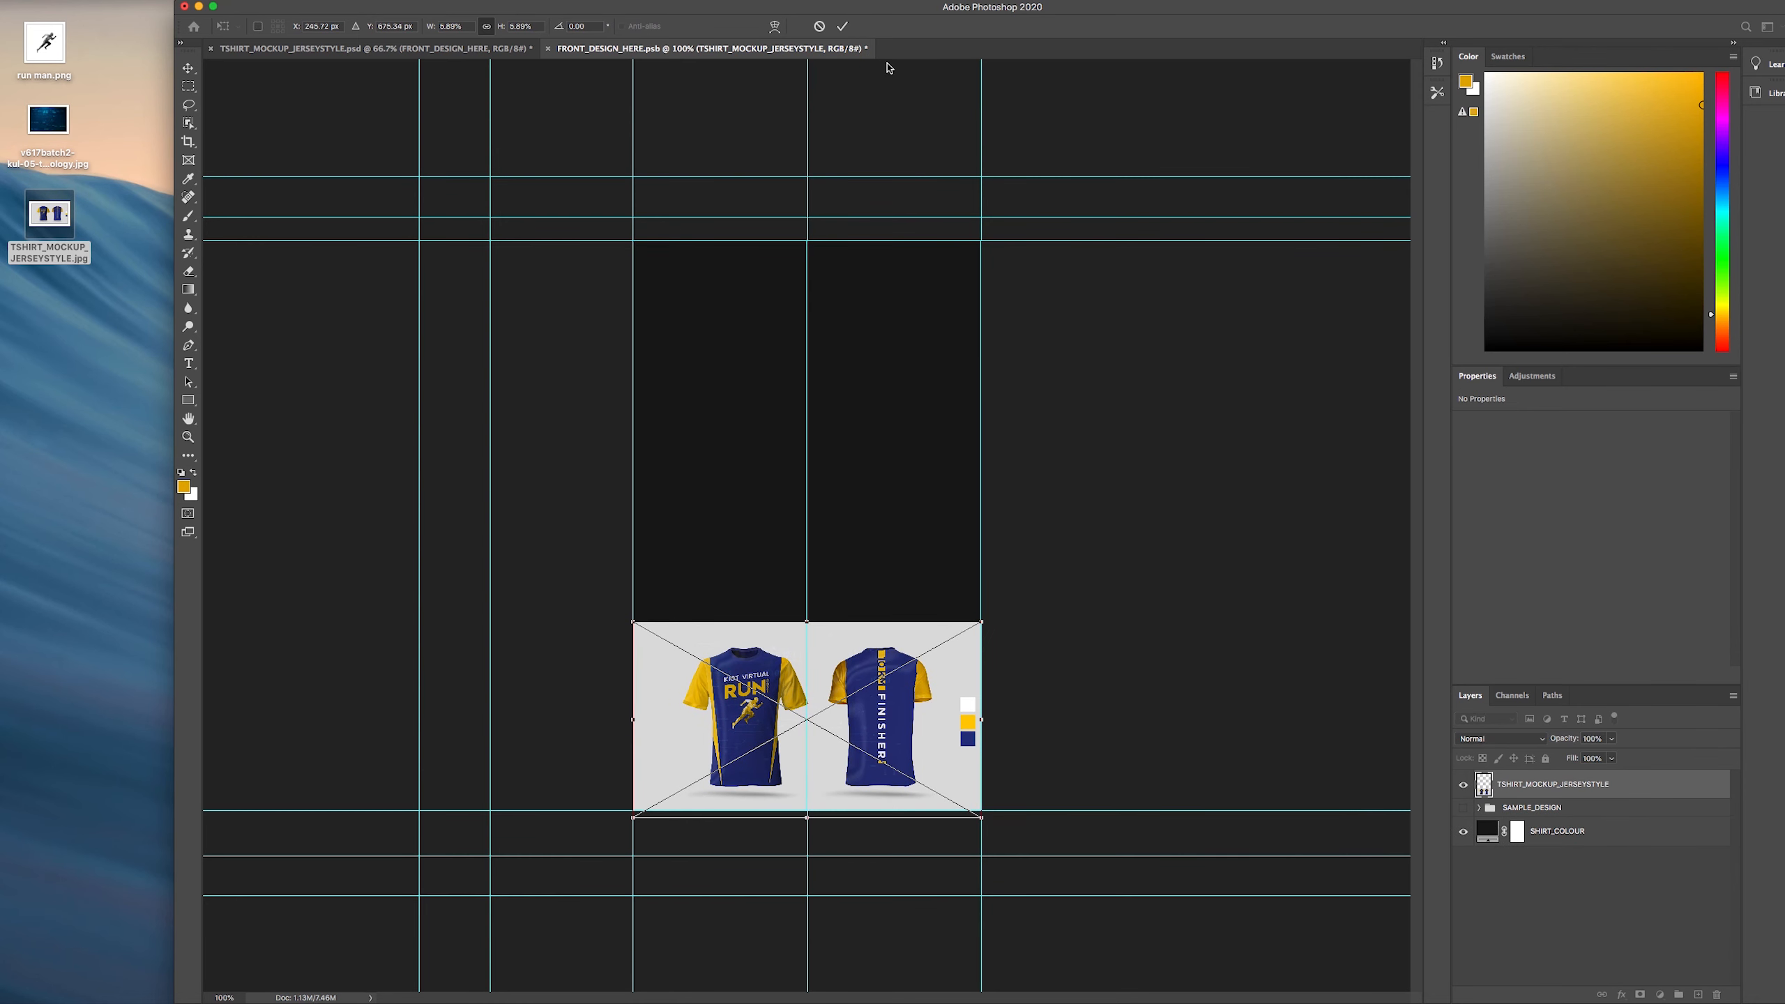
left_click(842, 26)
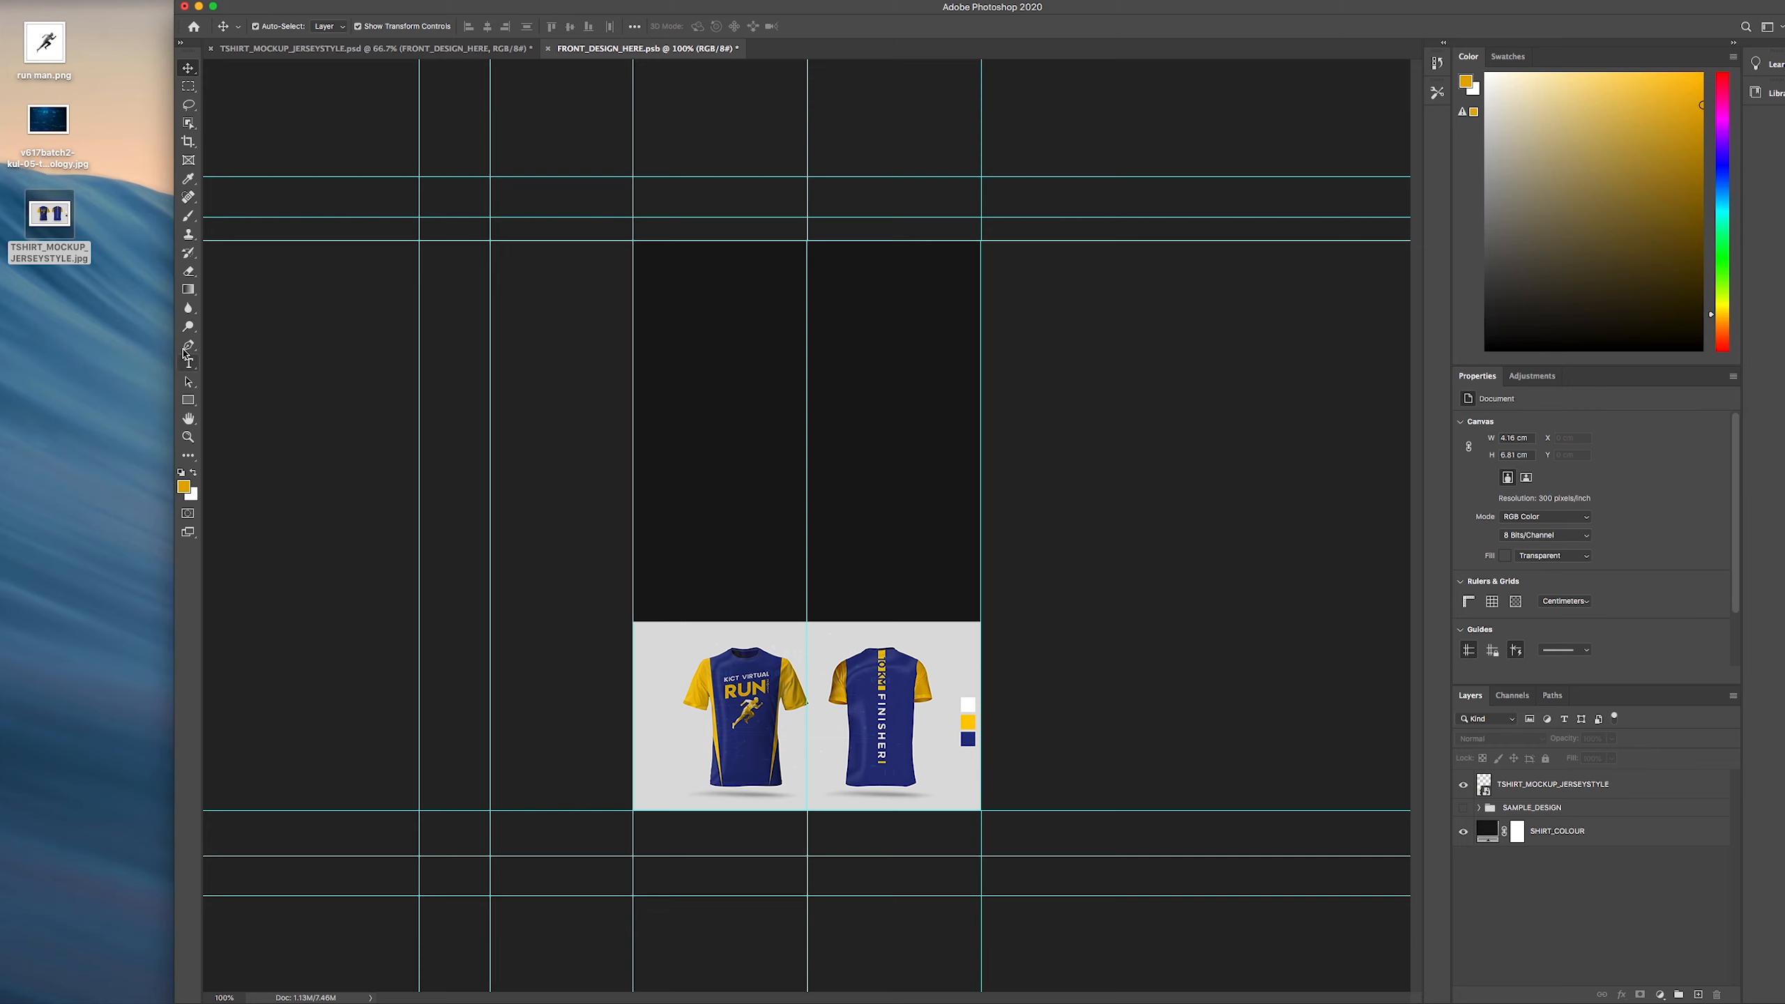
- Add the text KICT VIRTUAL to the upper part of the front design and centre it on the vertical guide
left_click(213, 7)
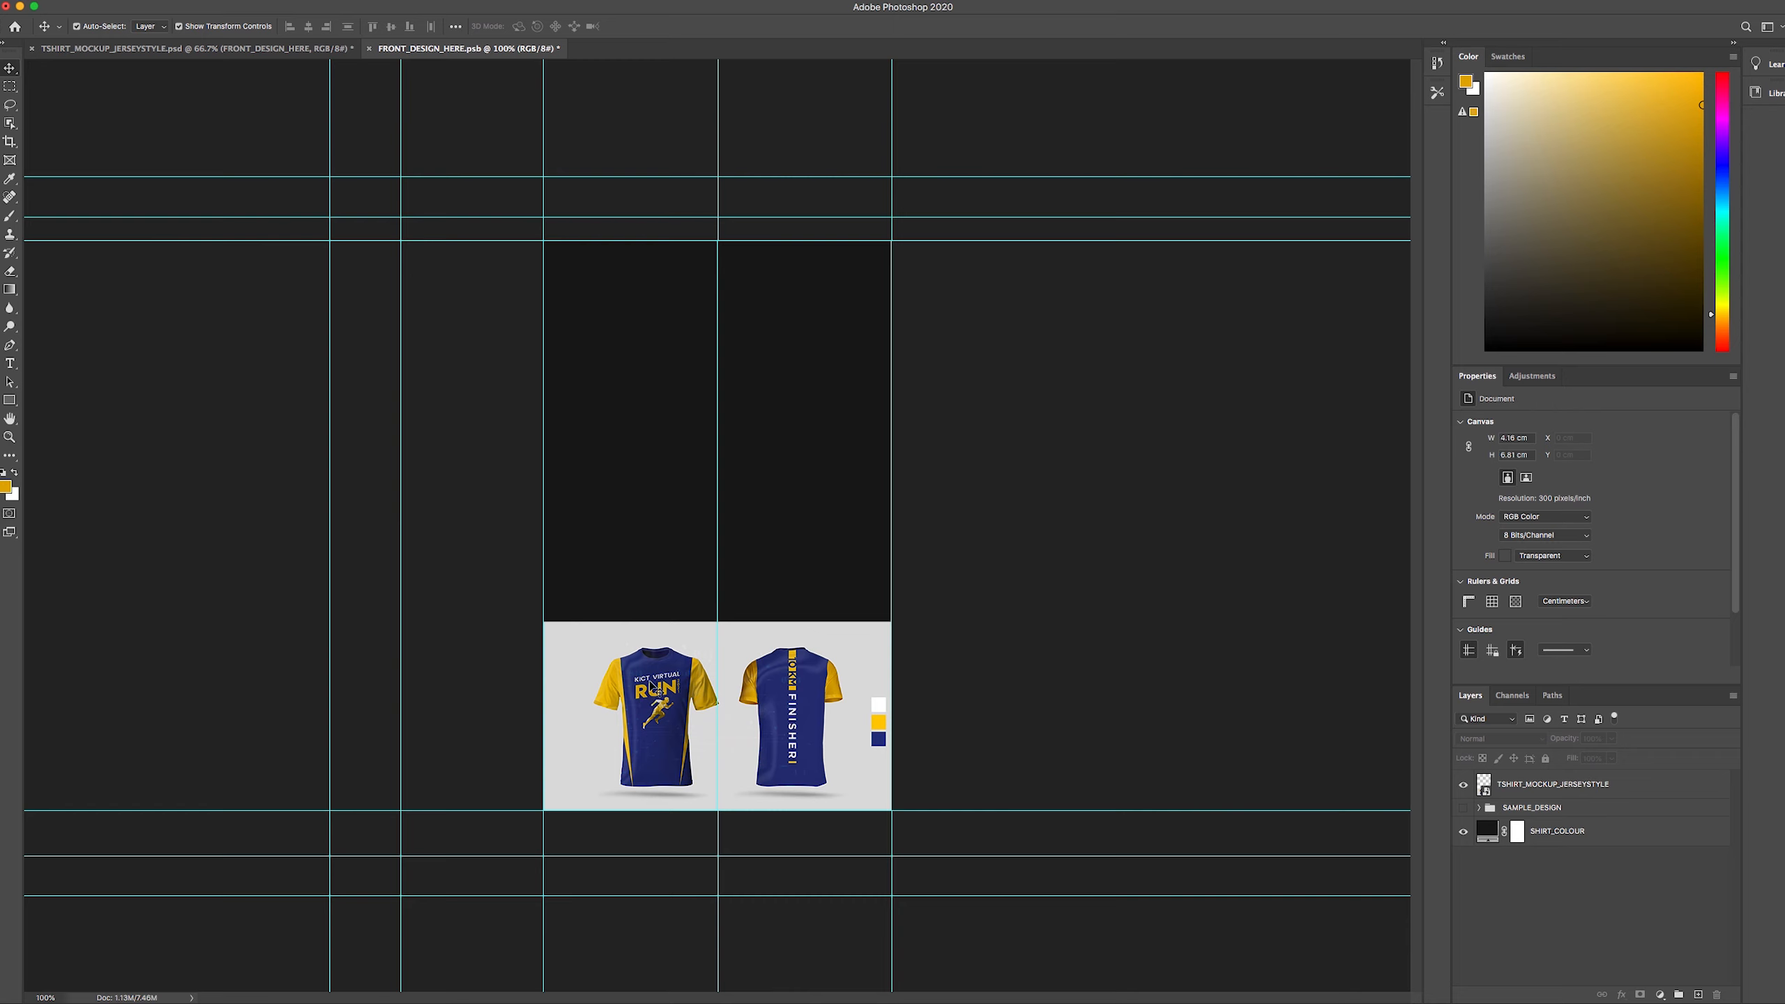
left_click(8, 372)
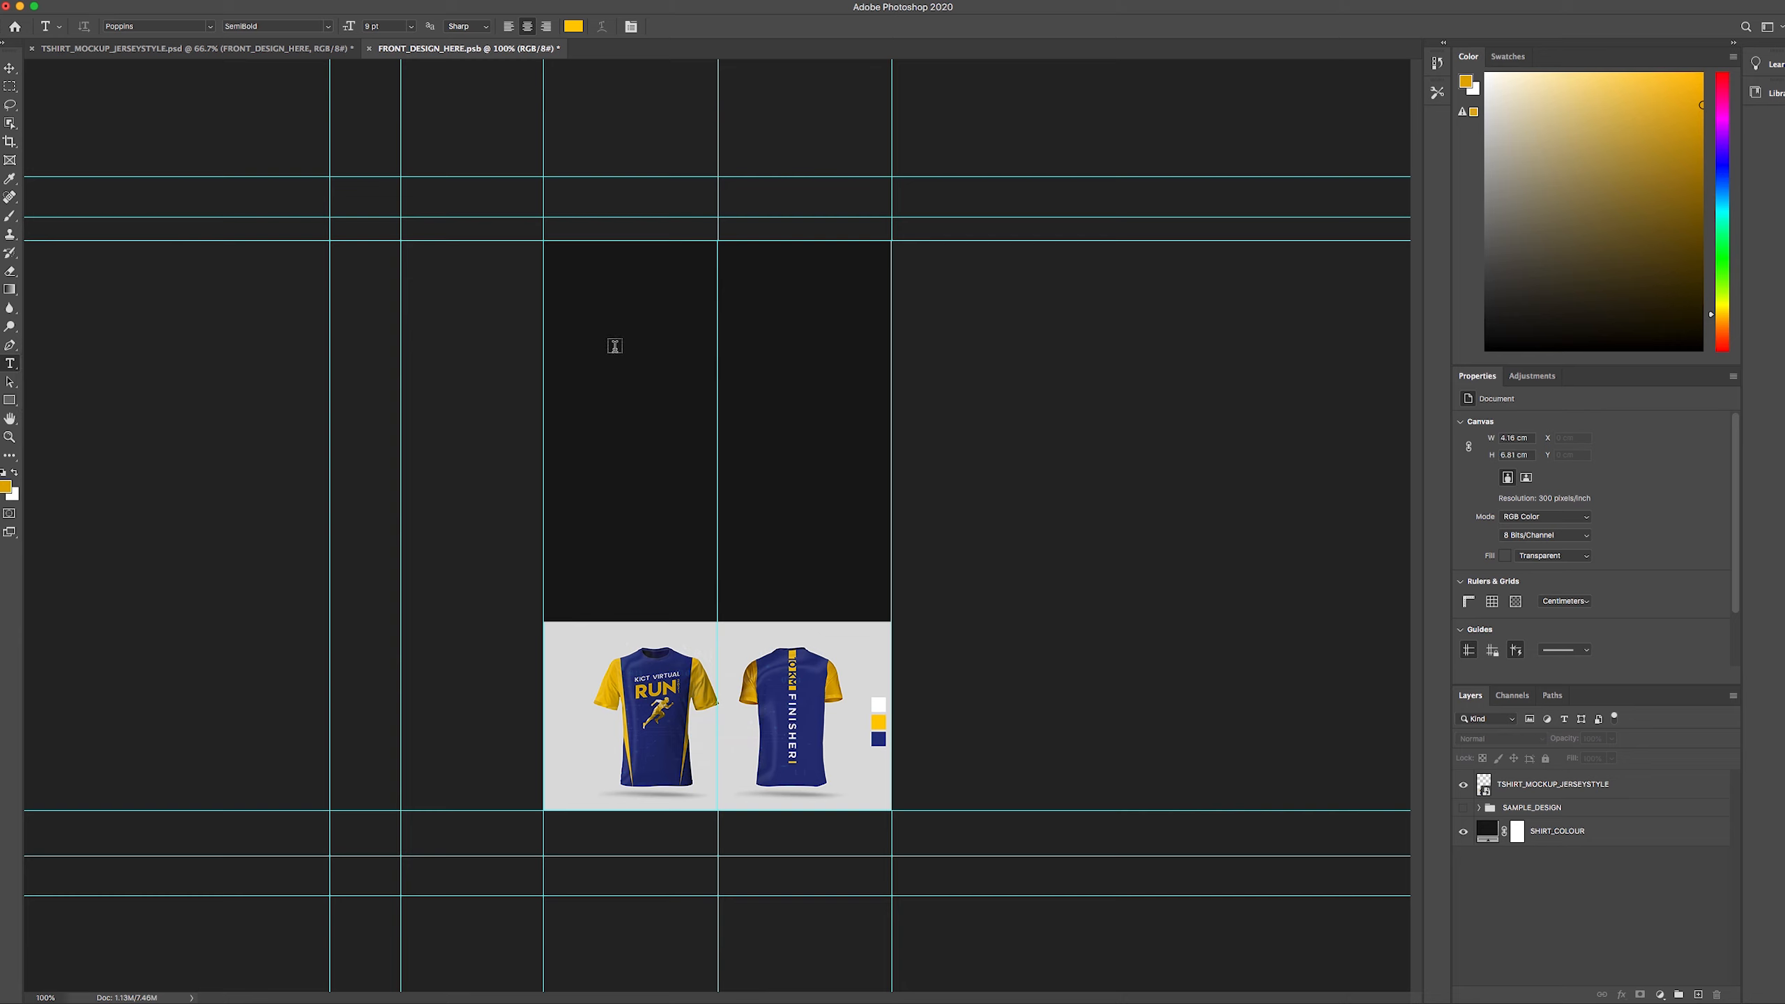
left_click(615, 346)
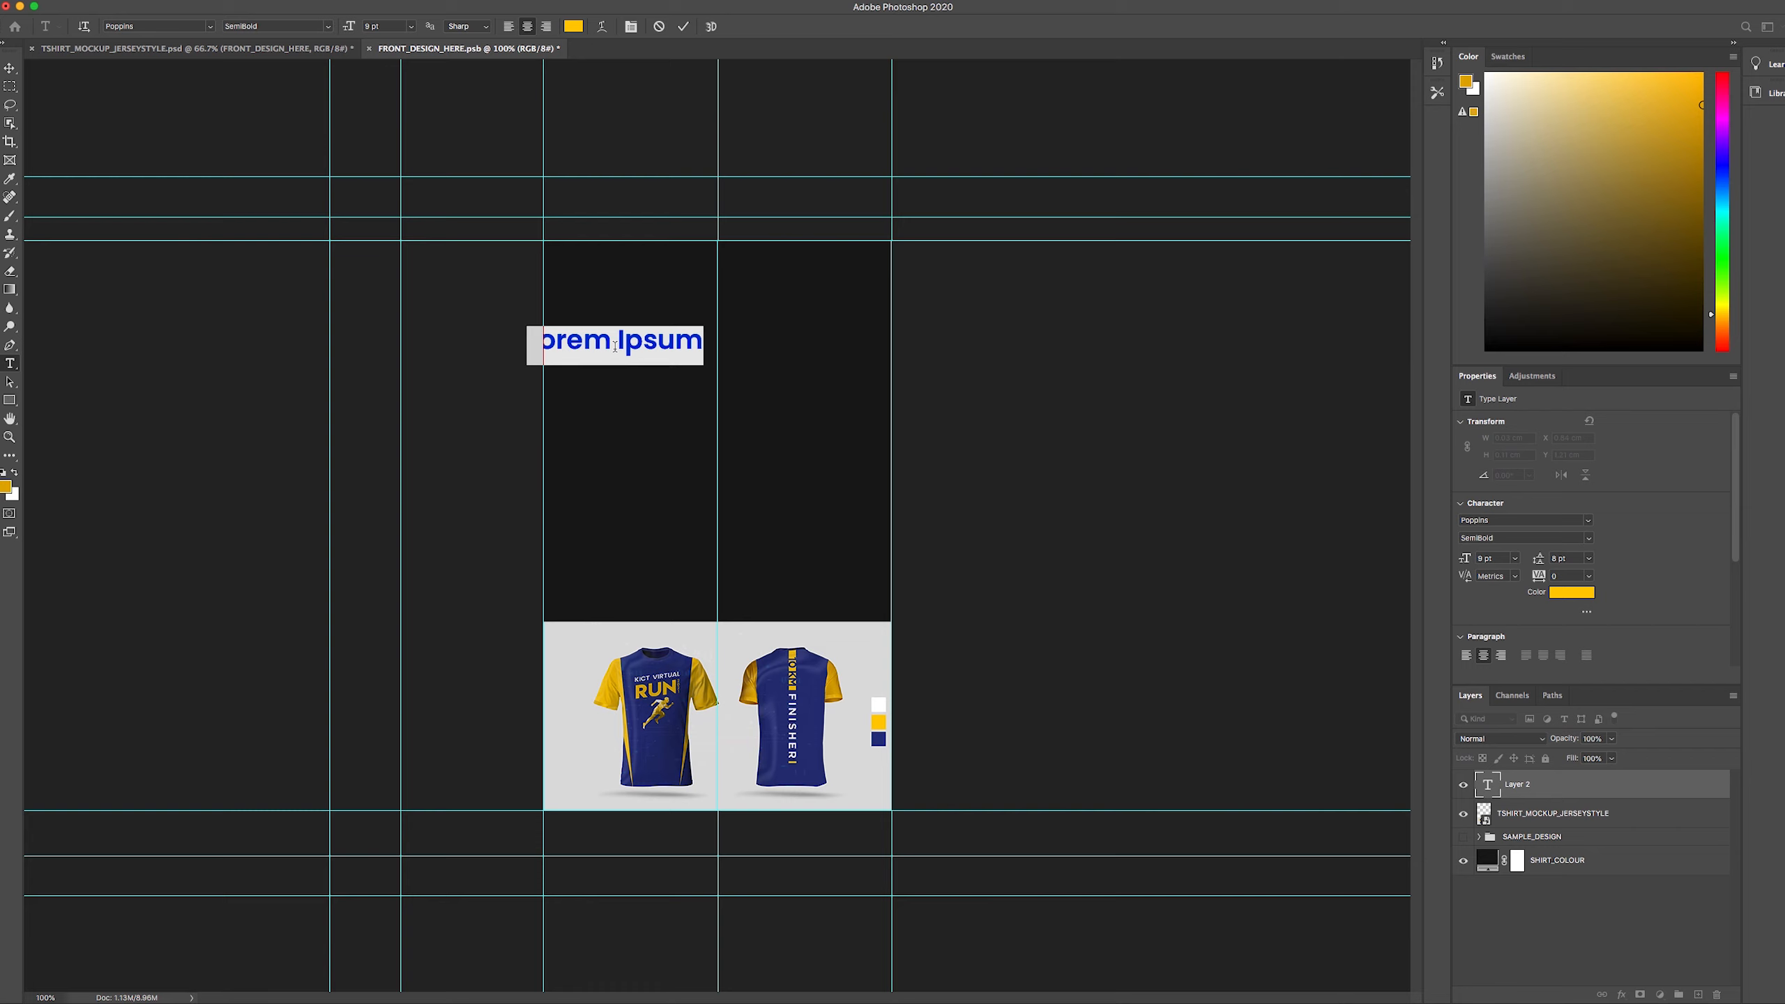
type("KICT")
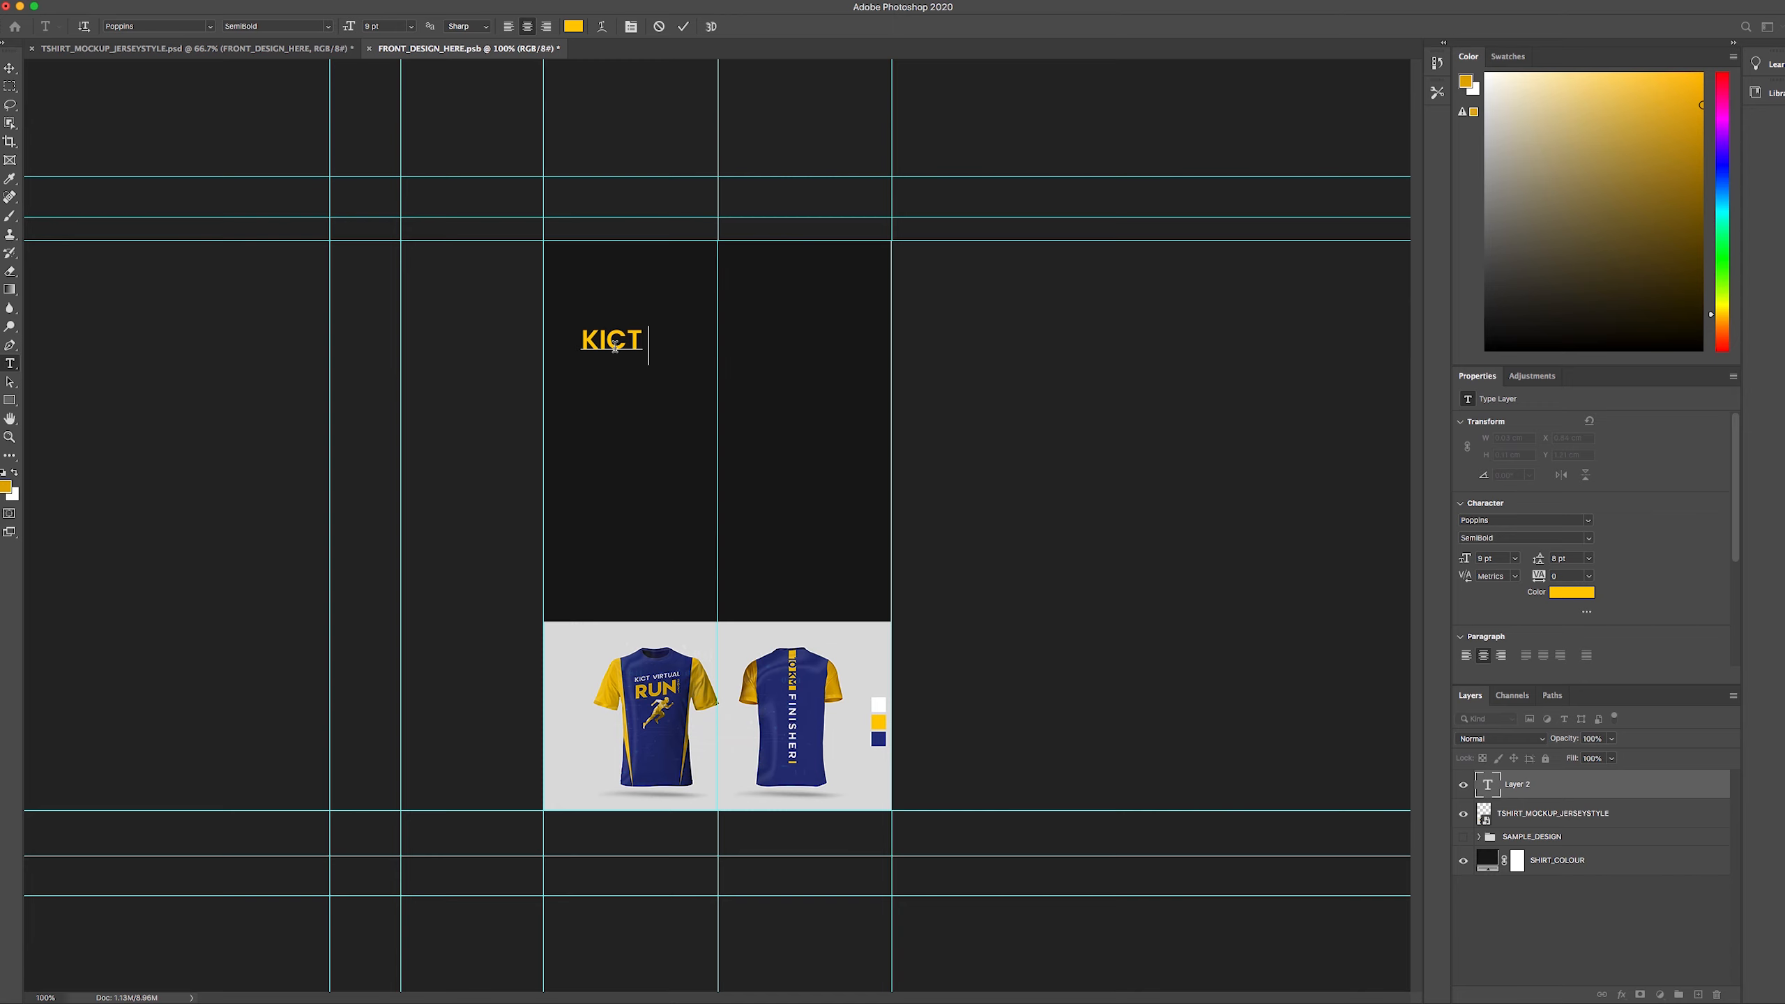
type(" VIRTUAL")
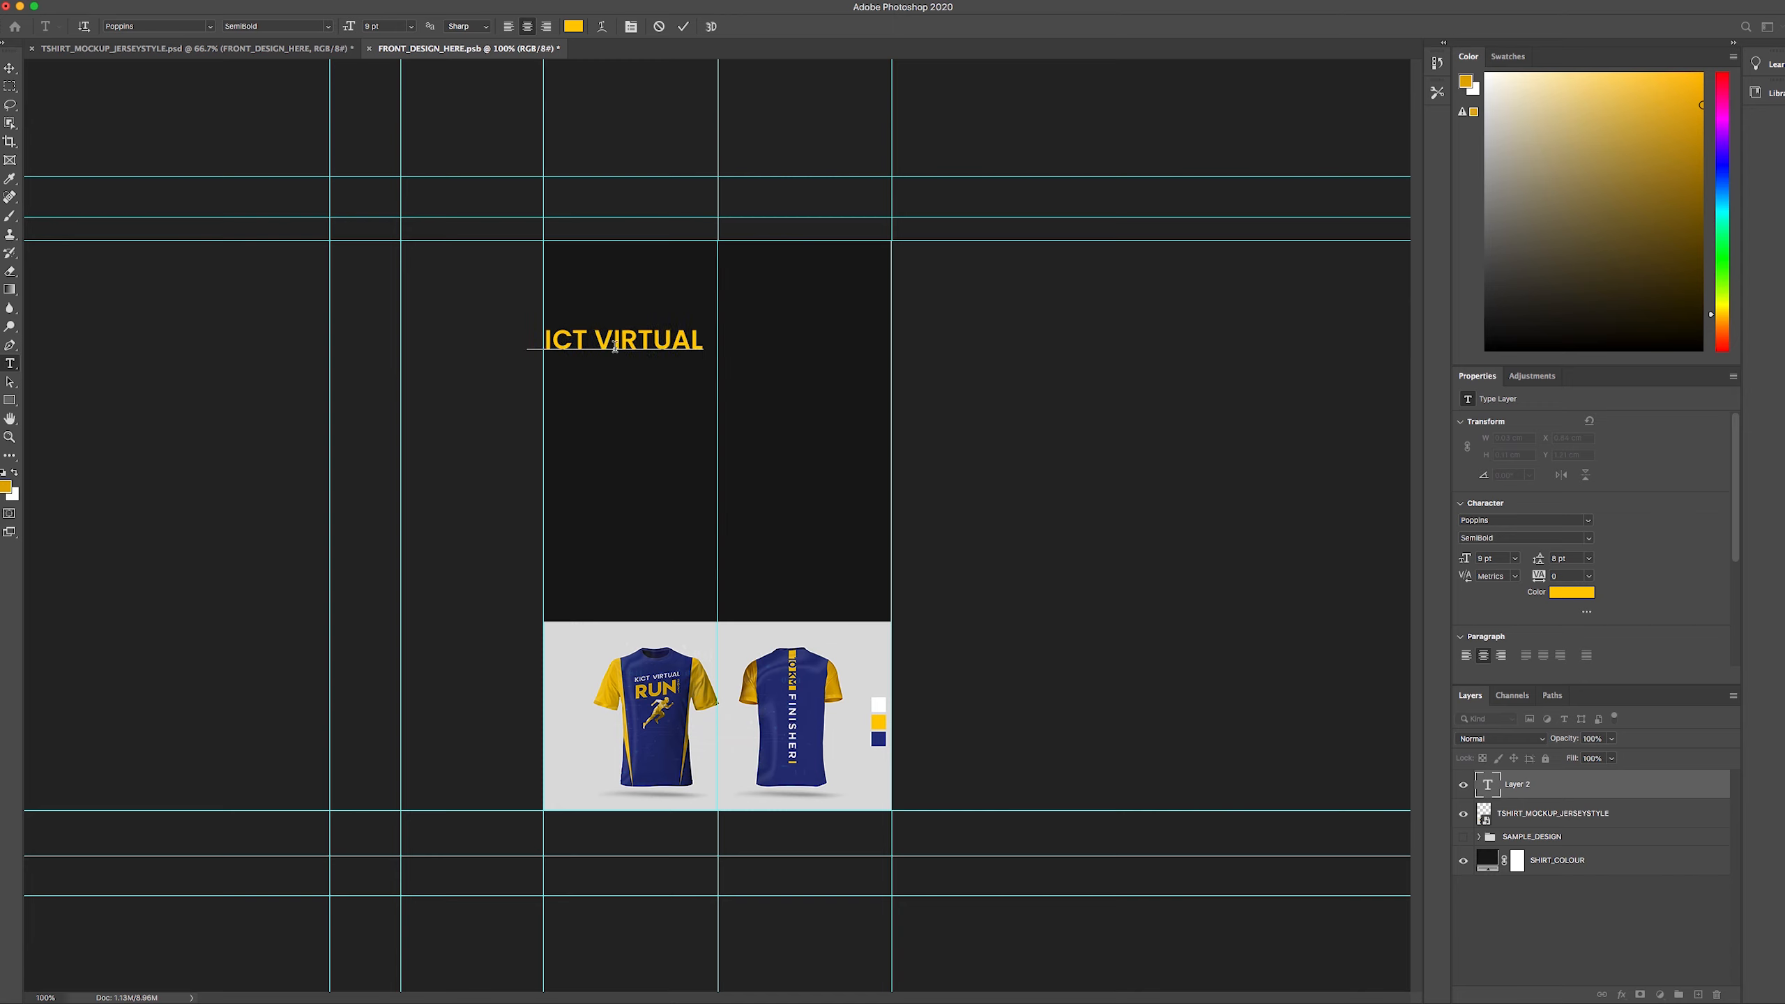
left_click(683, 25)
left_click(9, 68)
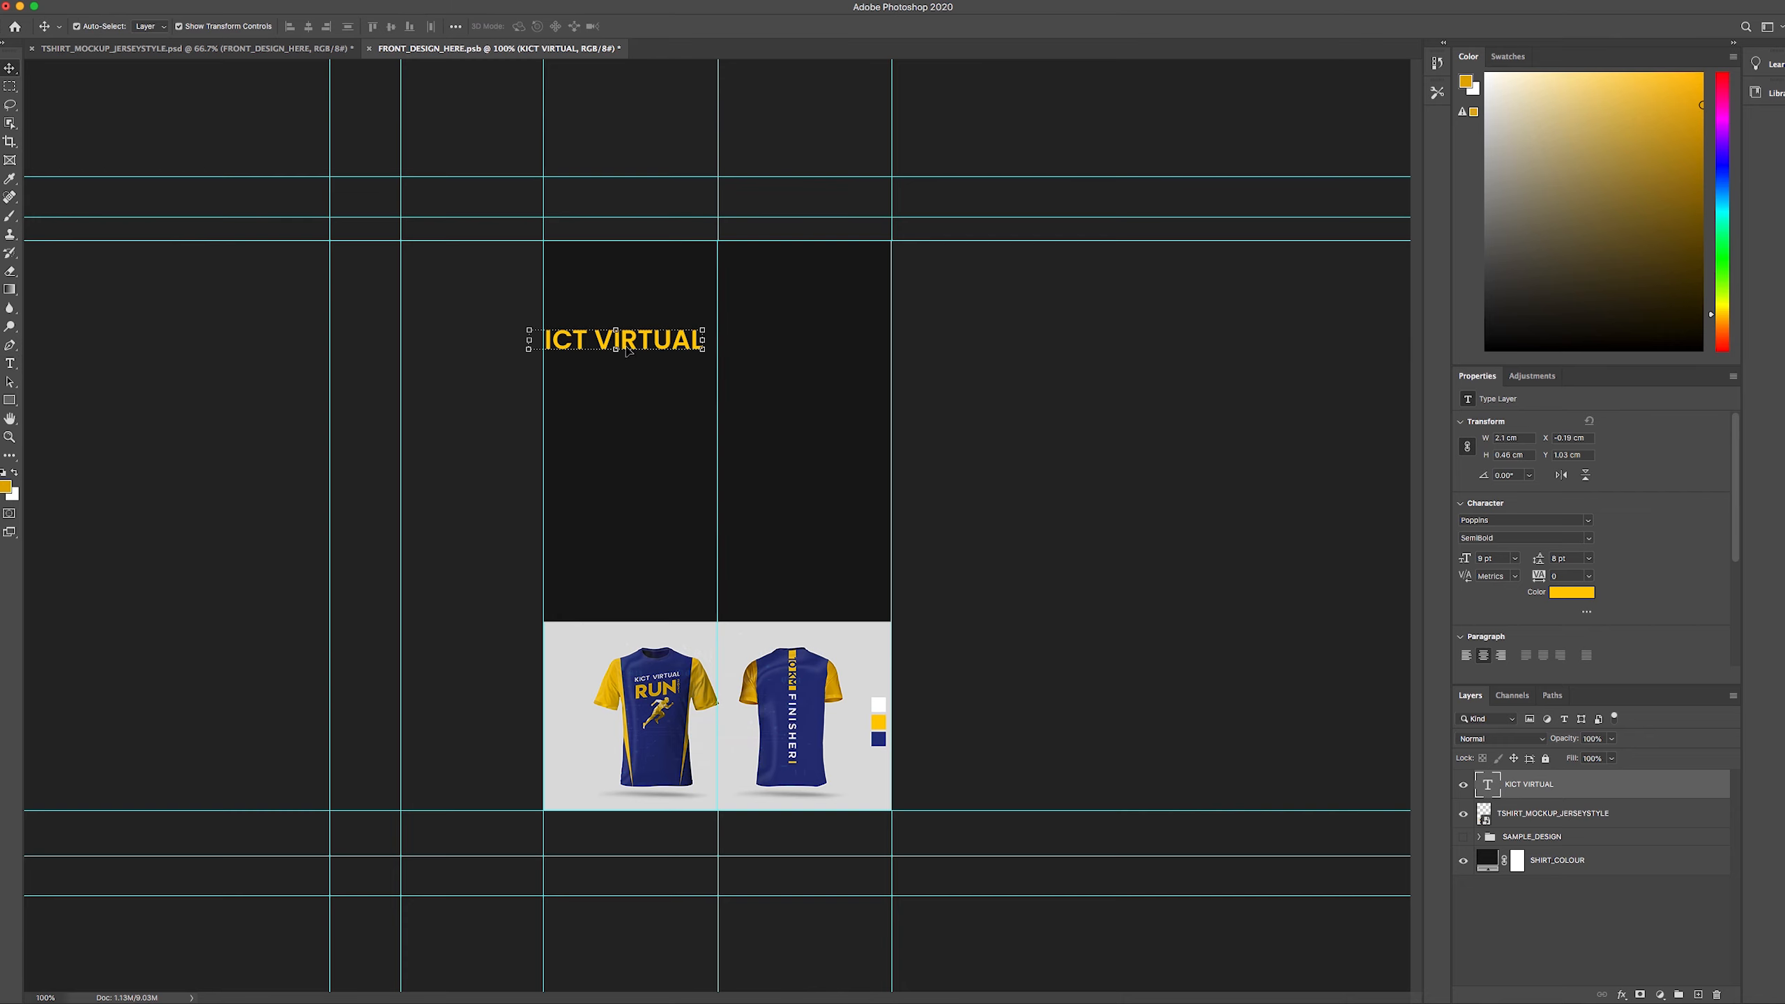
left_click_drag(629, 344, 735, 348)
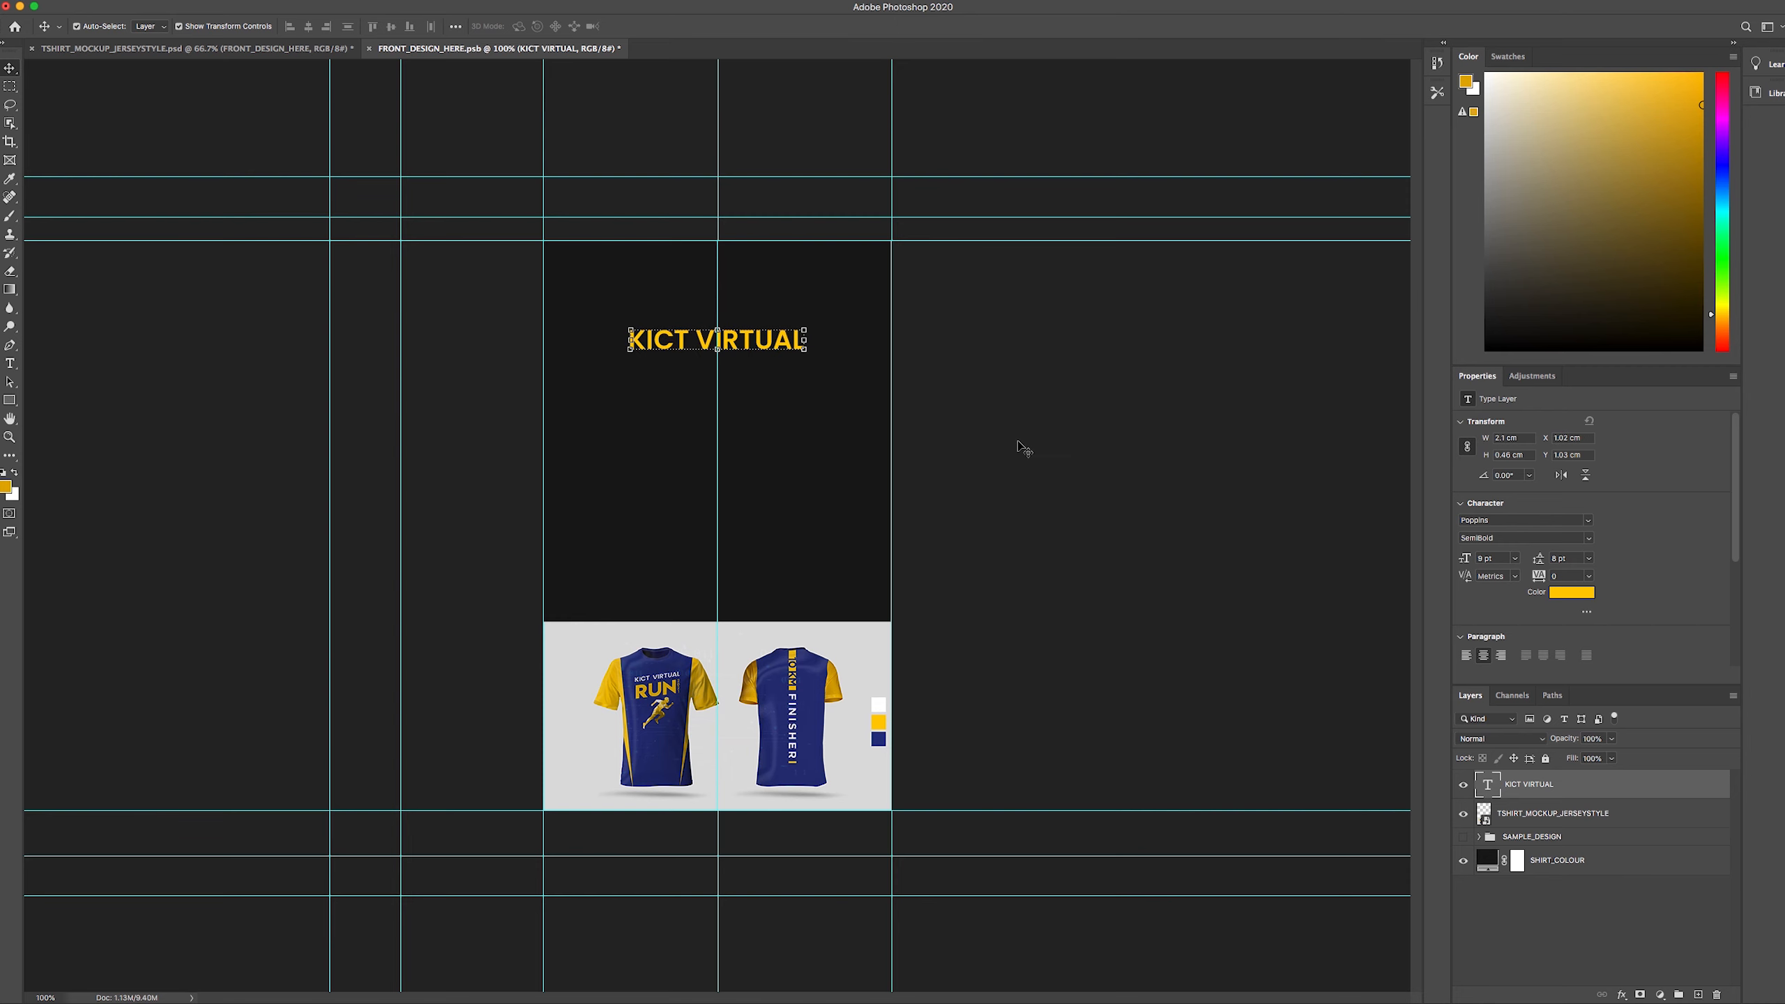
- Recolour the KICT VIRTUAL text white and move it slightly lower
left_click(1573, 593)
left_click_drag(1300, 493, 1258, 439)
left_click(1579, 464)
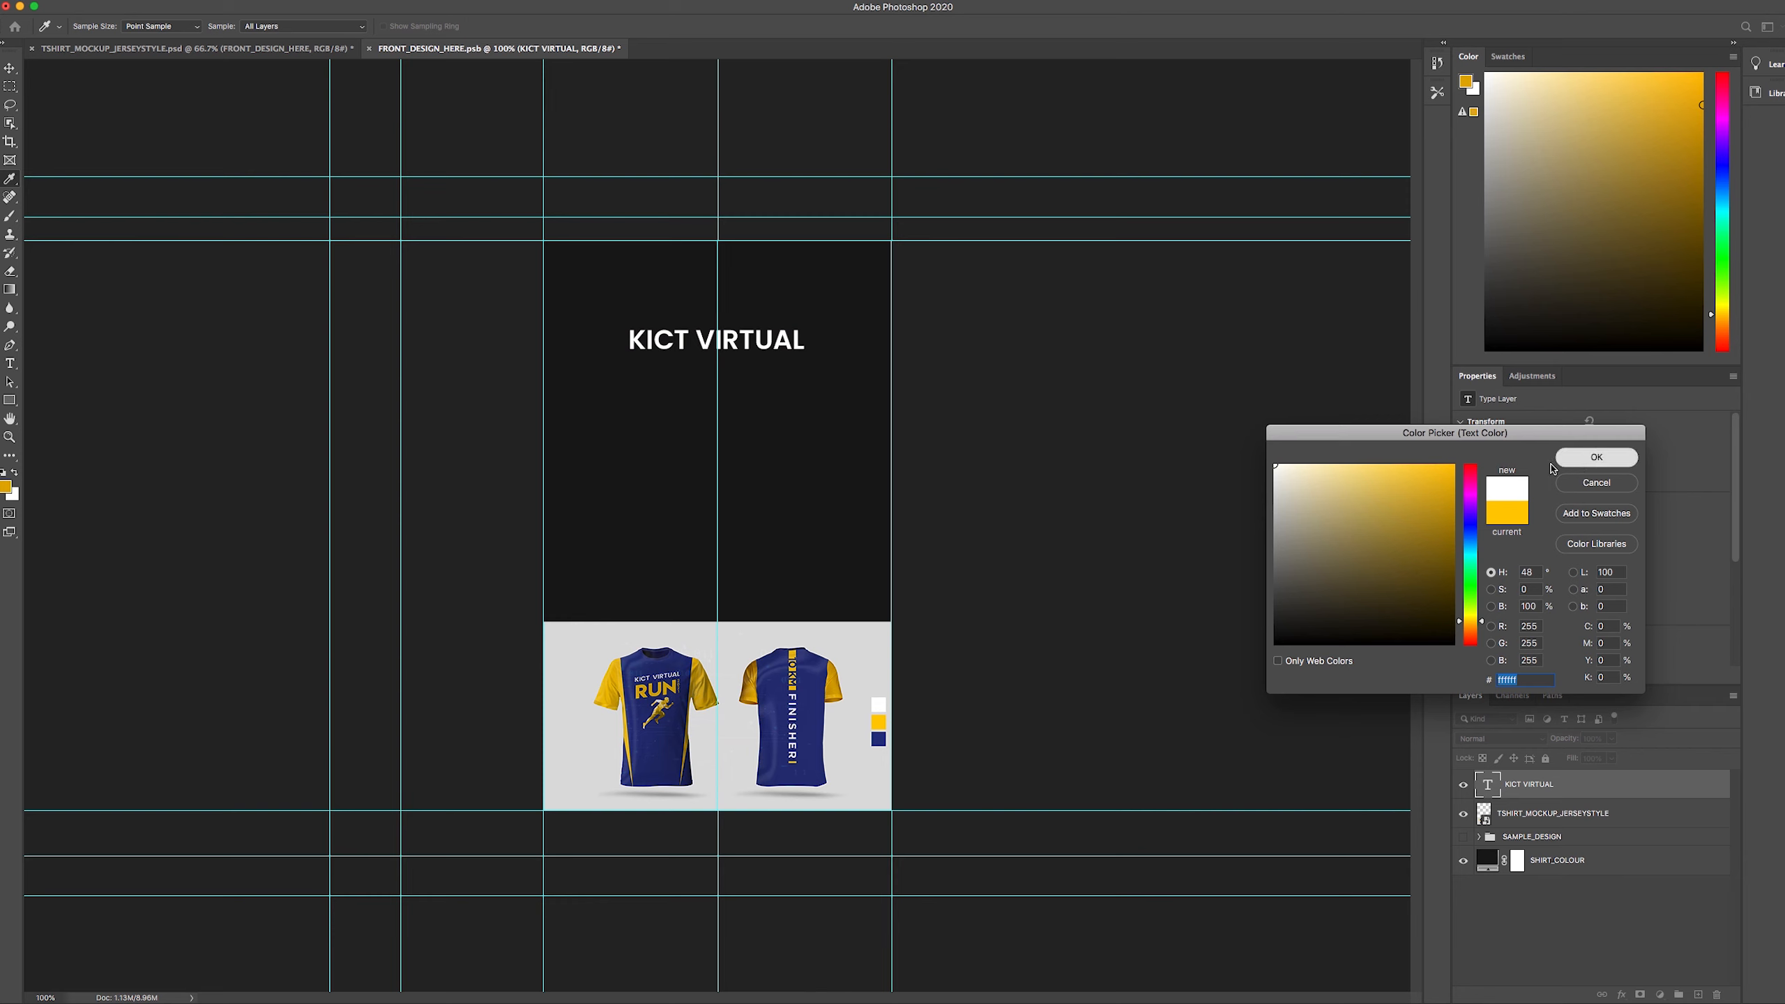
left_click(234, 283)
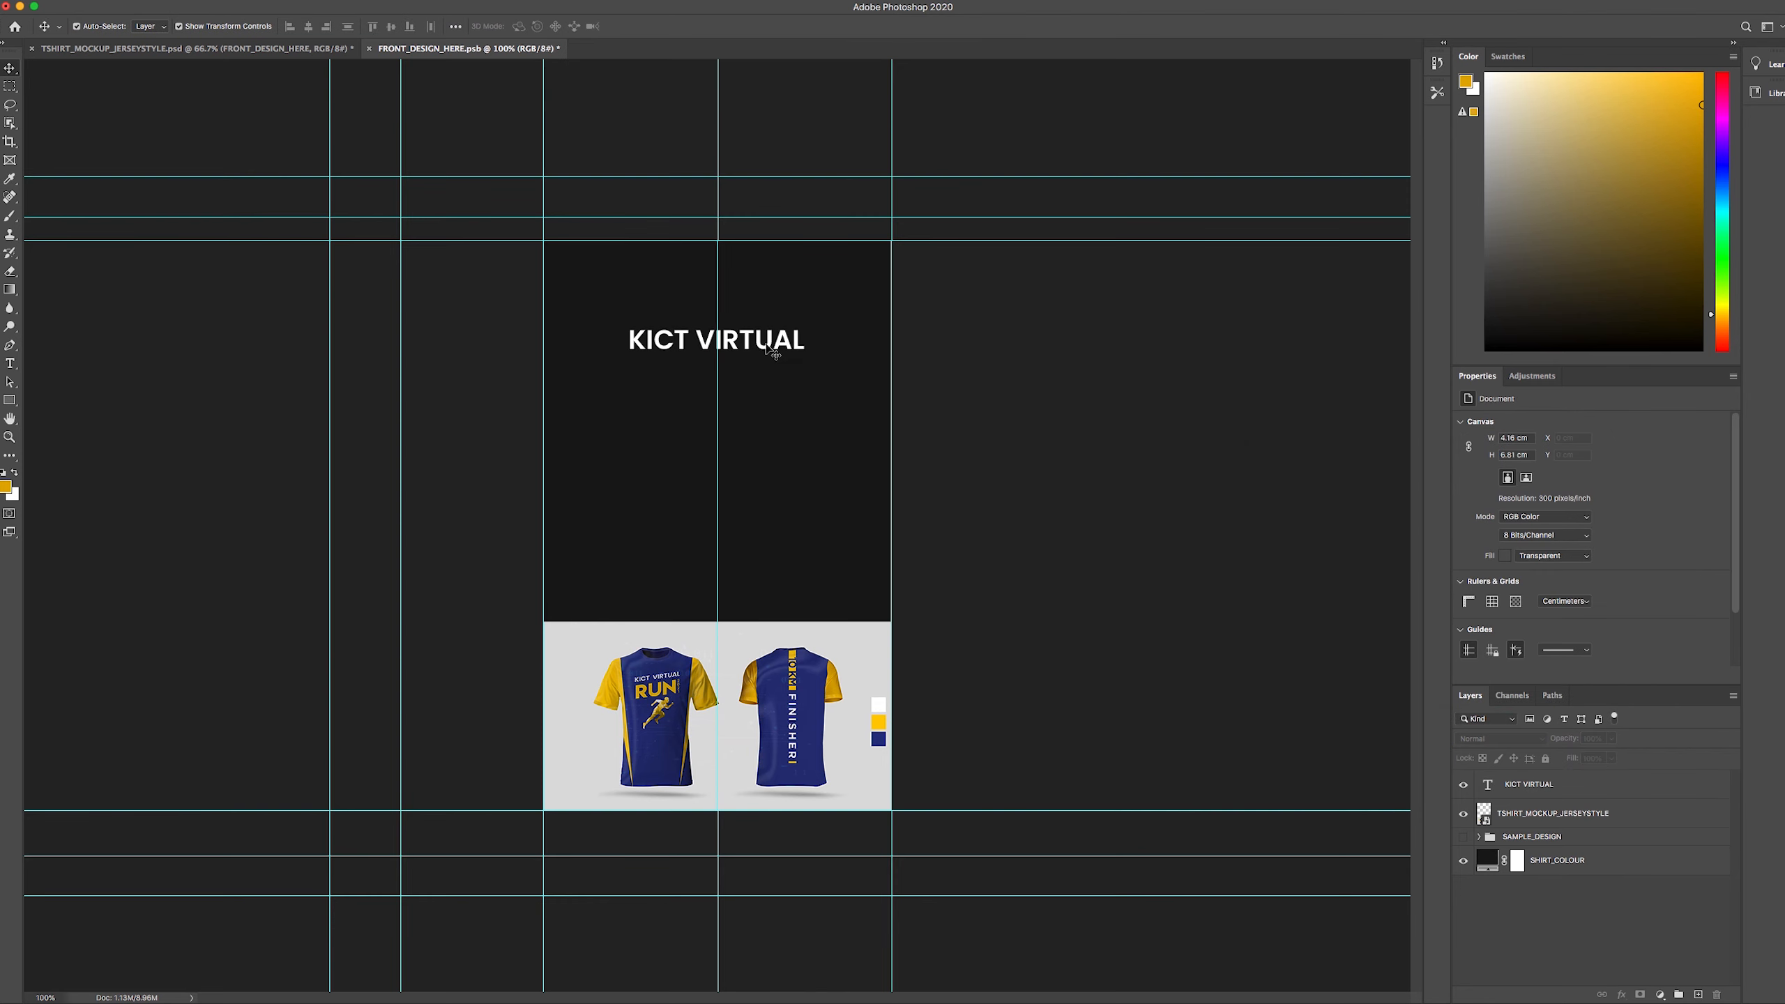
left_click_drag(765, 355, 765, 359)
left_click(984, 467)
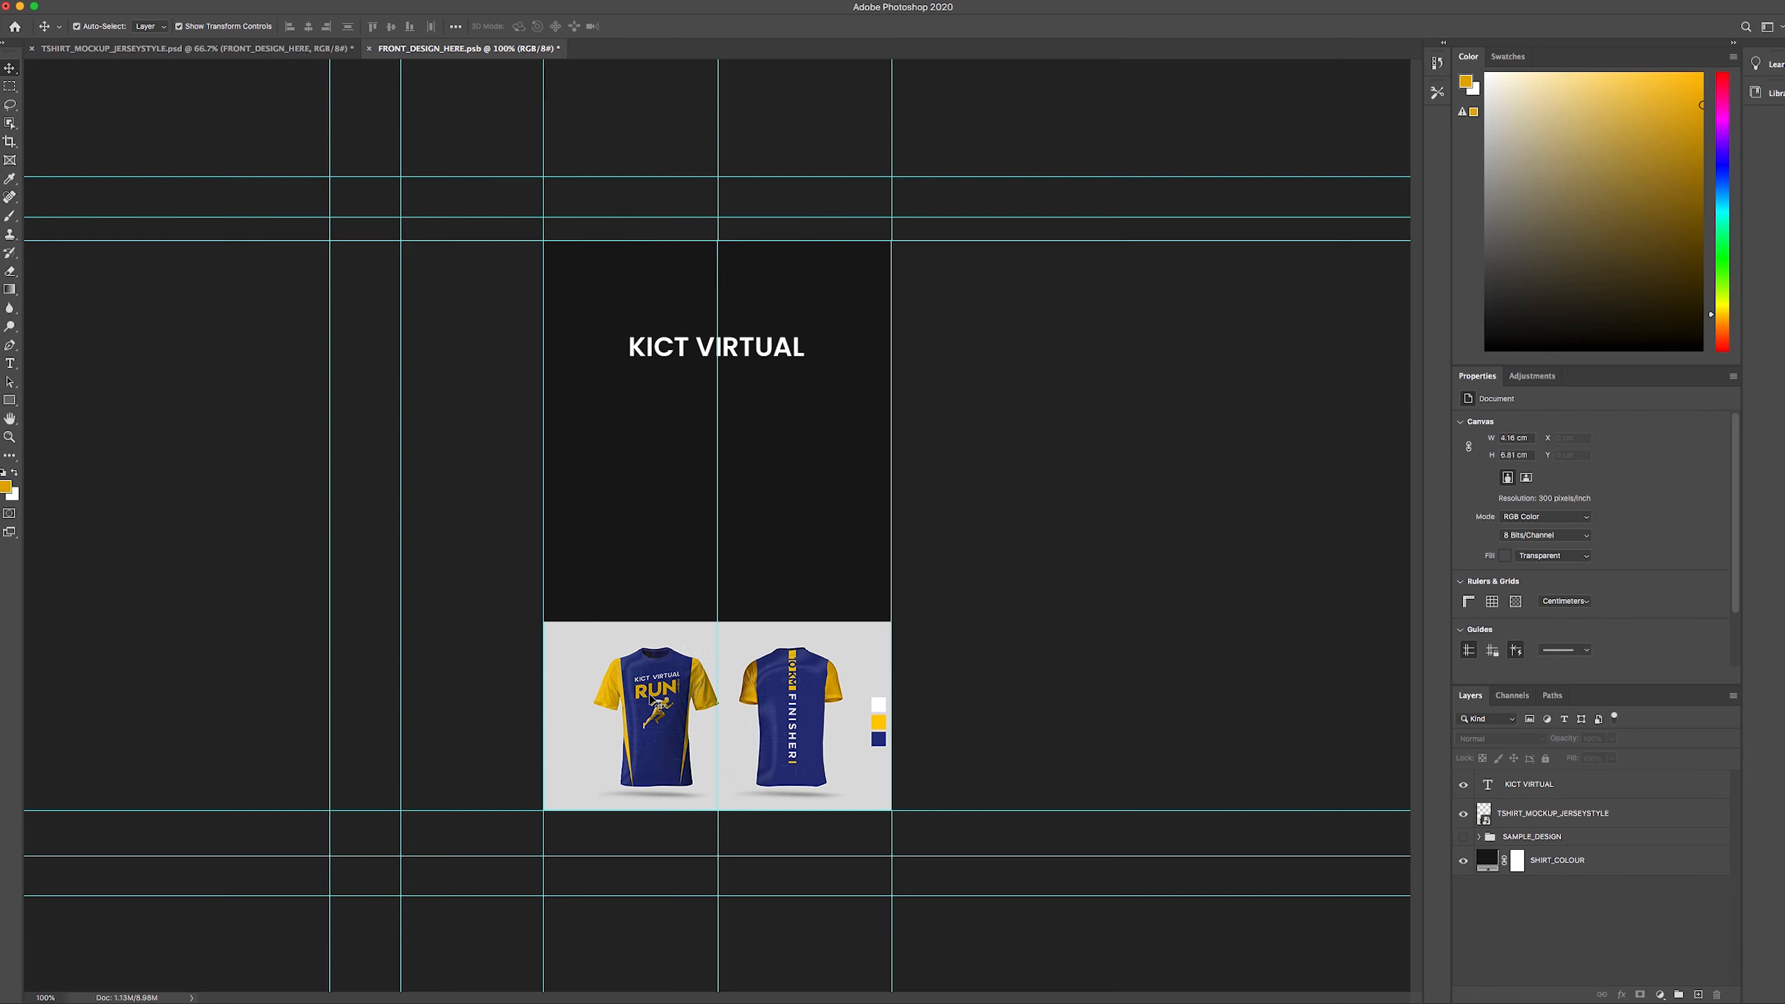
- Duplicate the KICT VIRTUAL text directly below the original and change the copy's wording to RUN
left_click(752, 348)
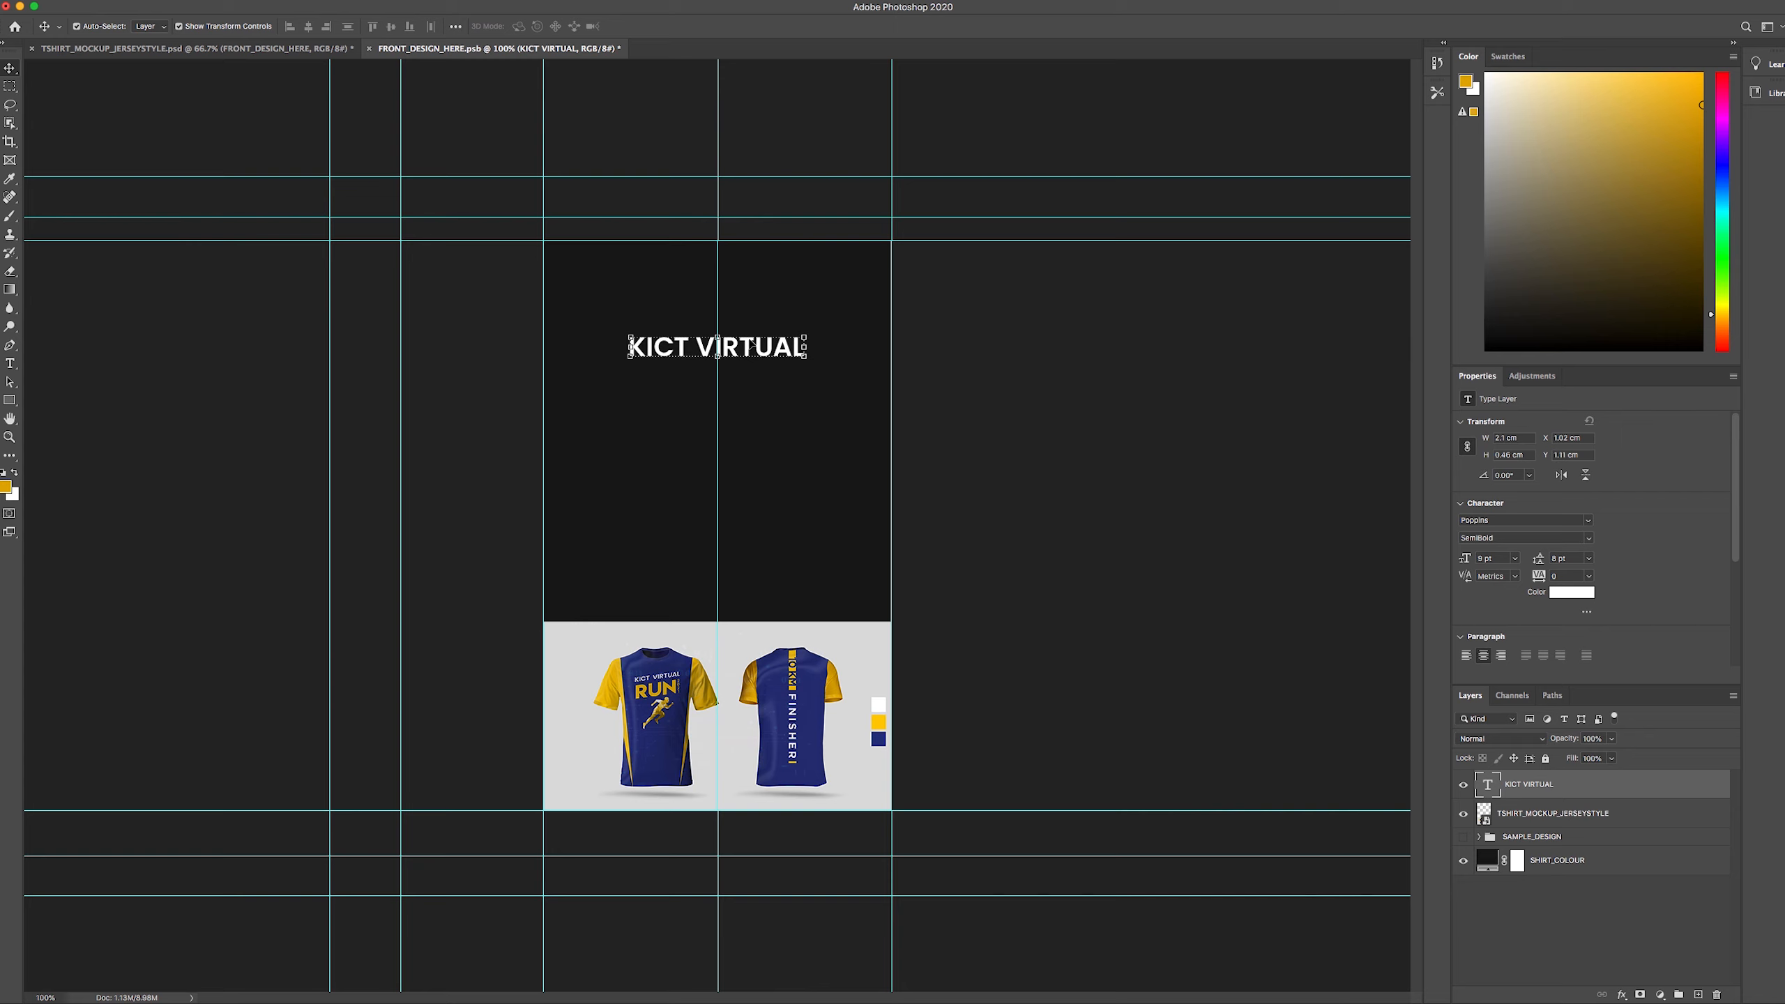
left_click_drag(753, 345, 754, 381, "alt")
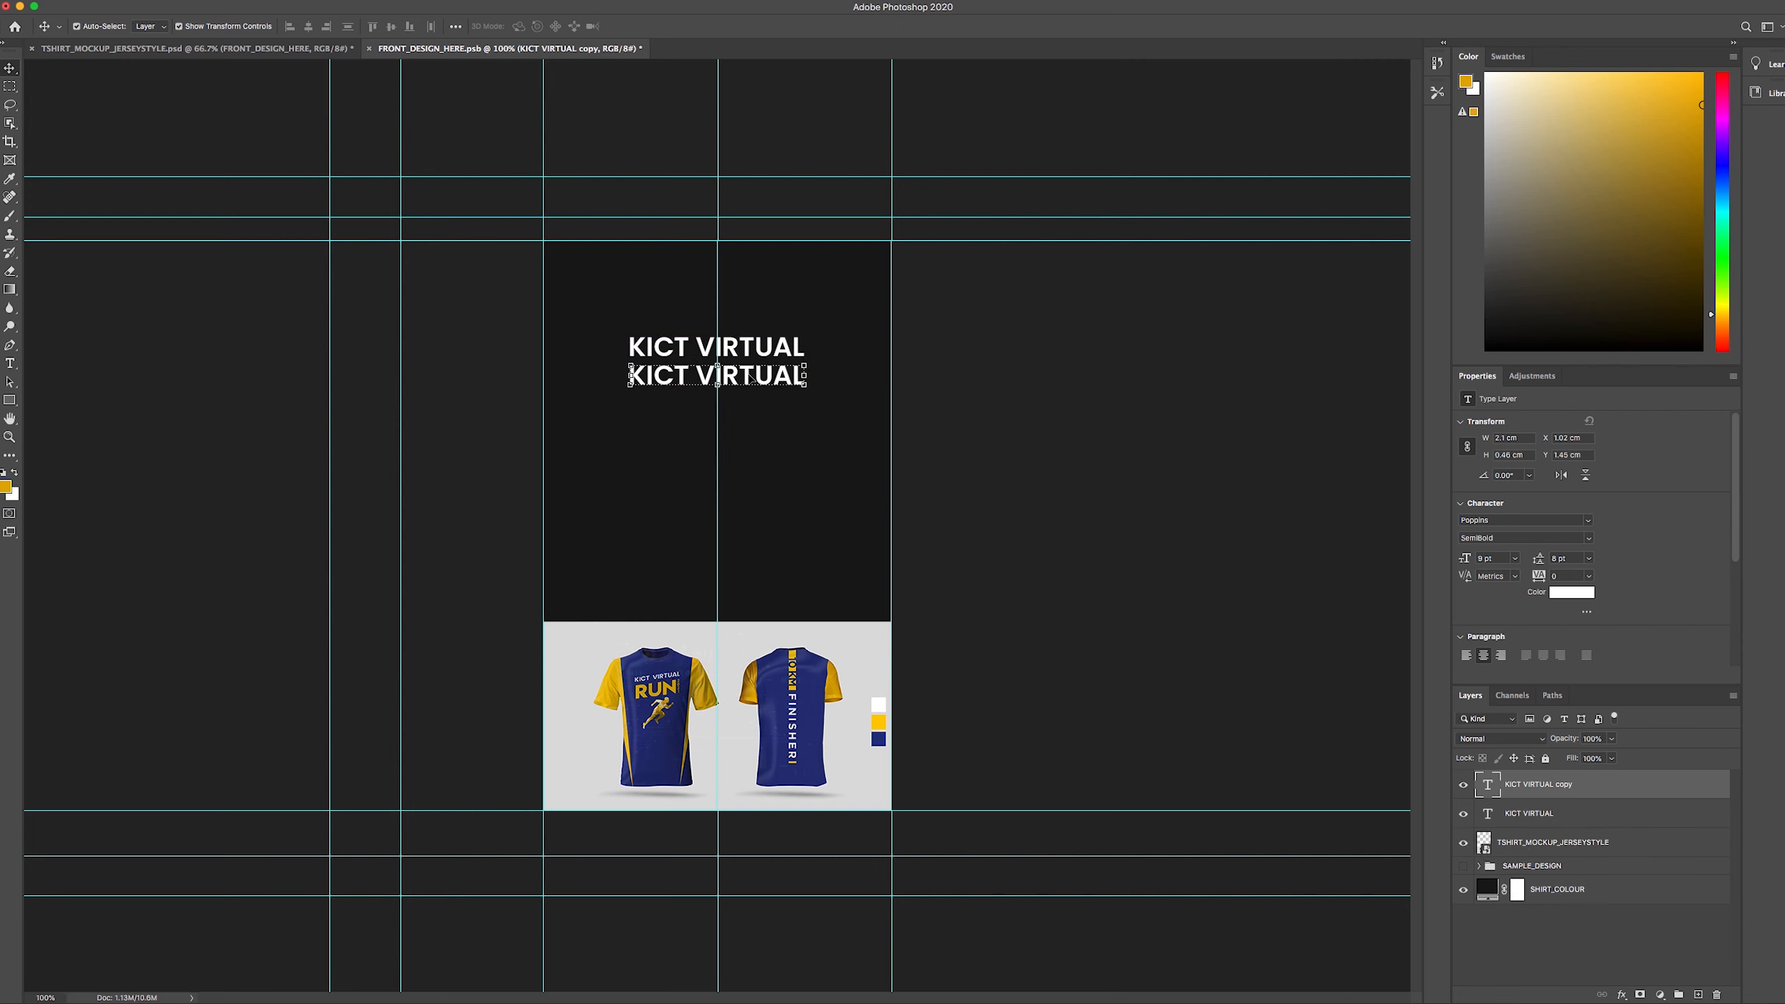
double_click(750, 378)
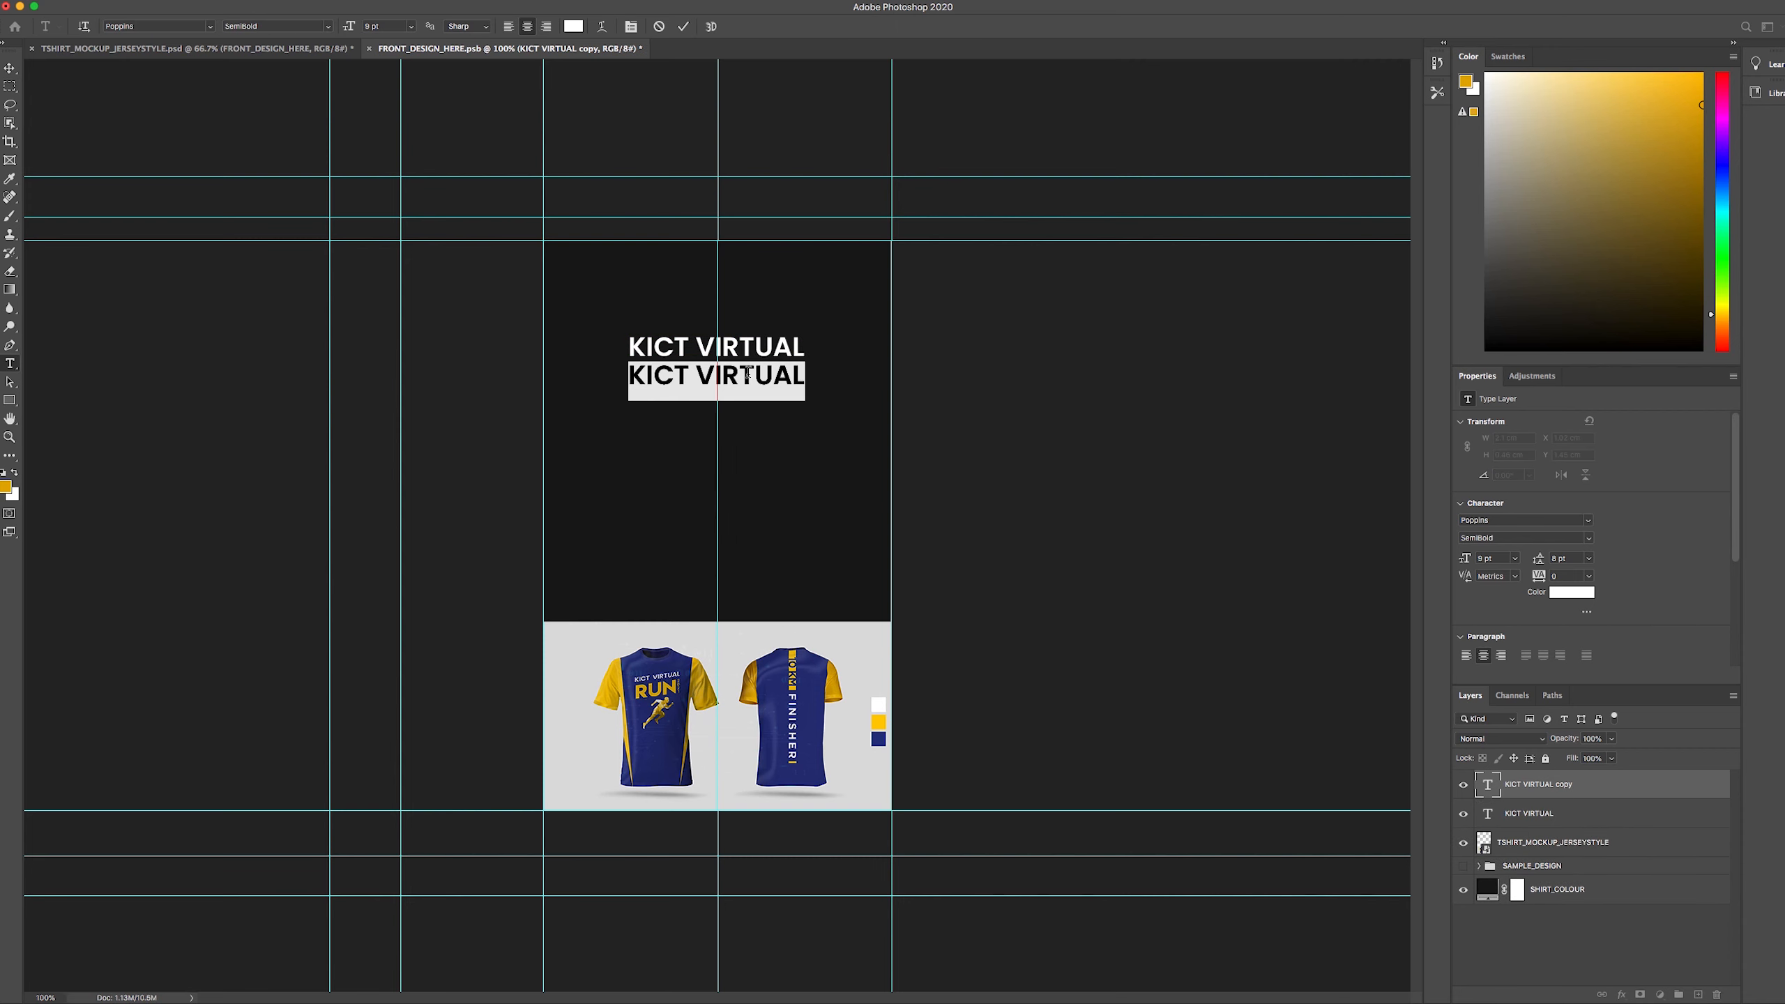
type("rUN")
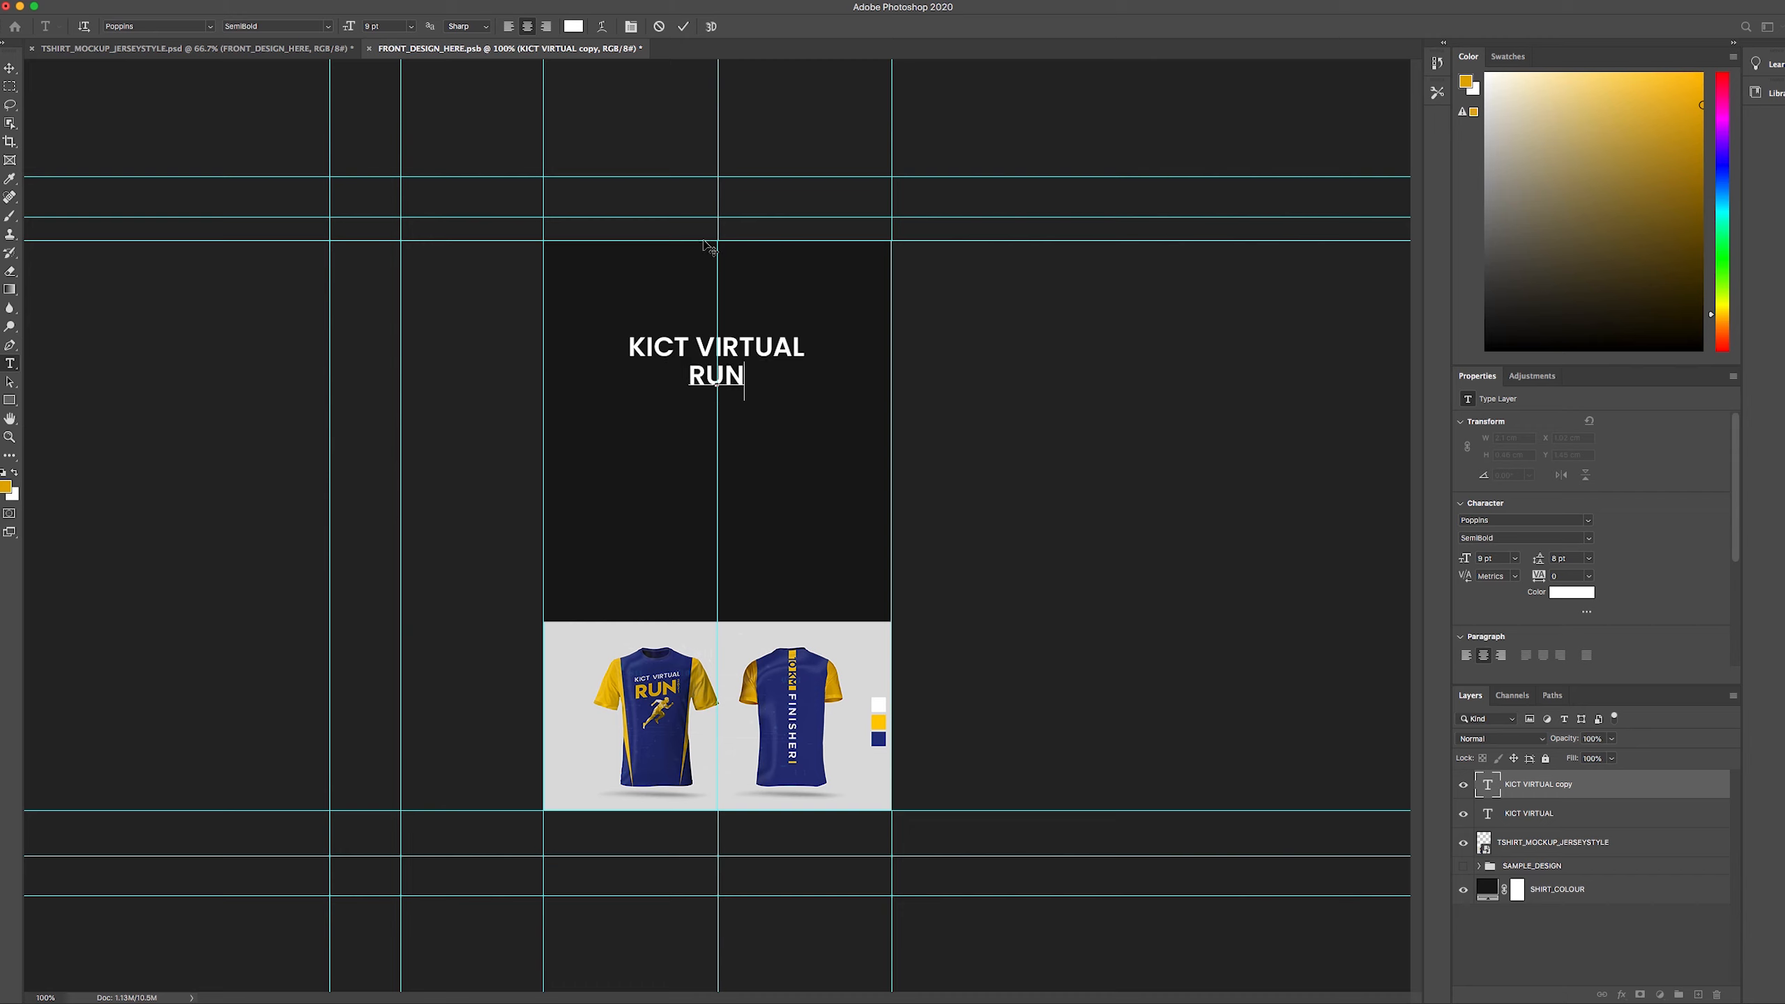
left_click(684, 26)
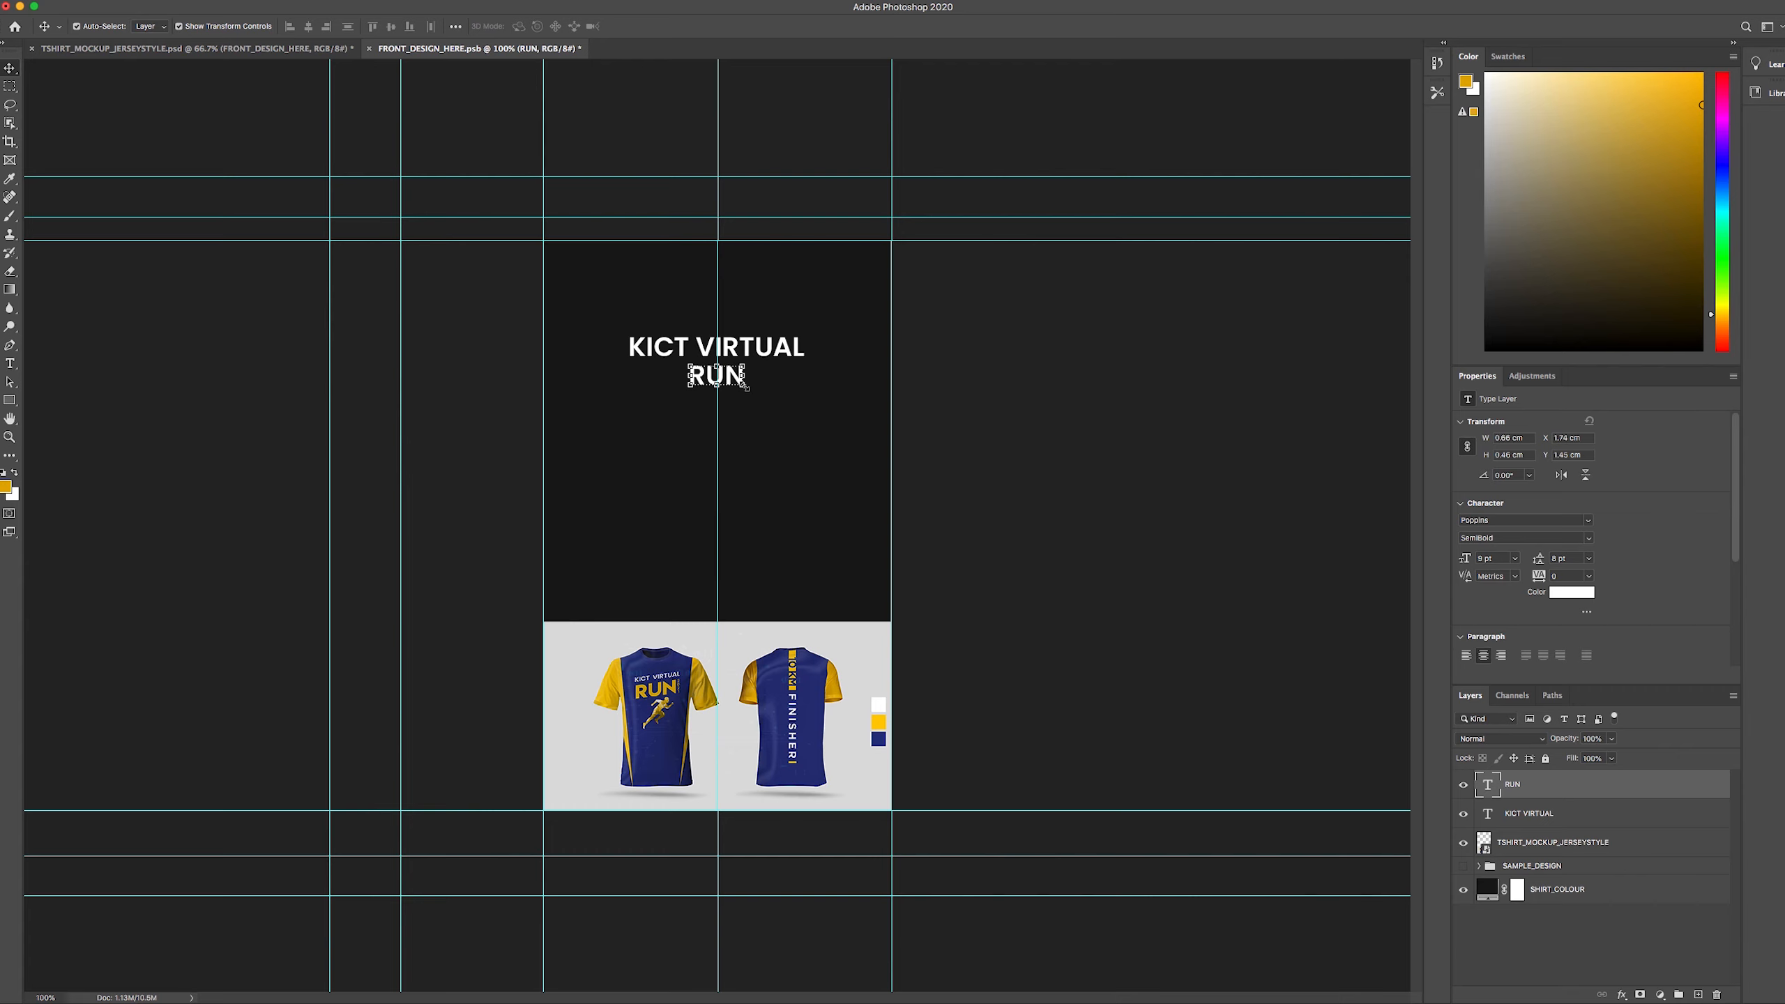
- Enlarge the RUN text to slightly narrower than KICT VIRTUAL and align their left edges, matching the reference jersey
left_click_drag(745, 388, 801, 415)
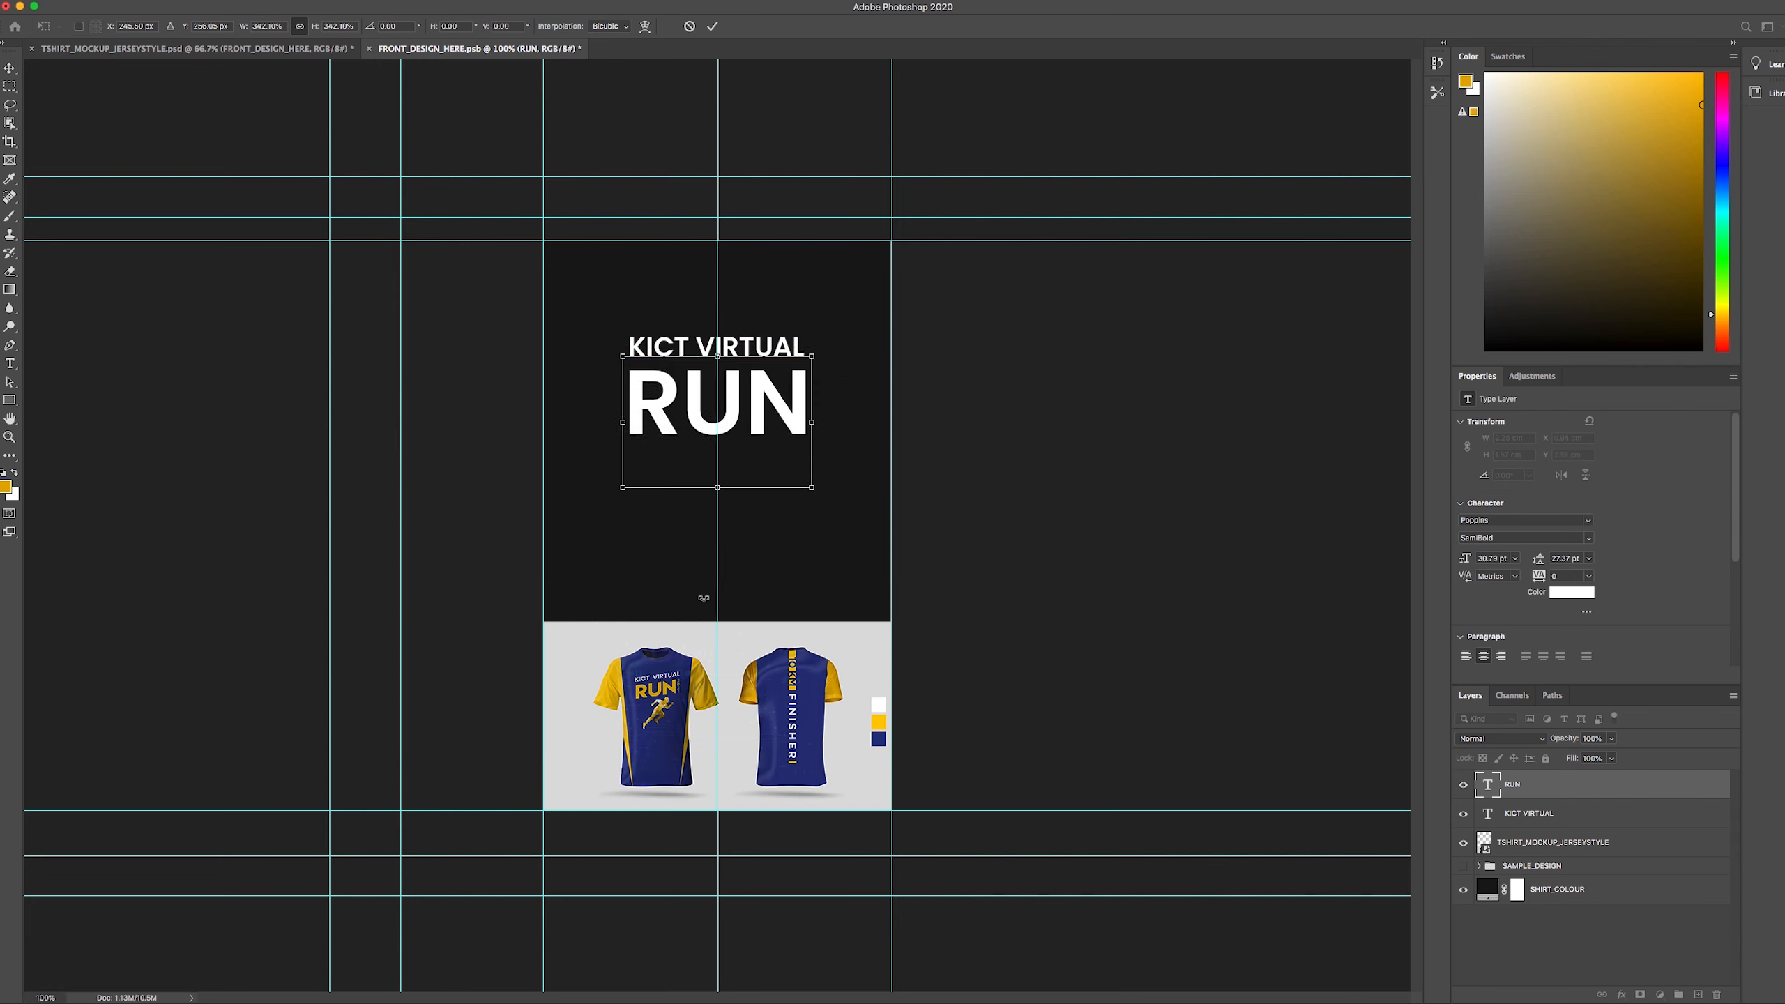
left_click(712, 26)
key("z")
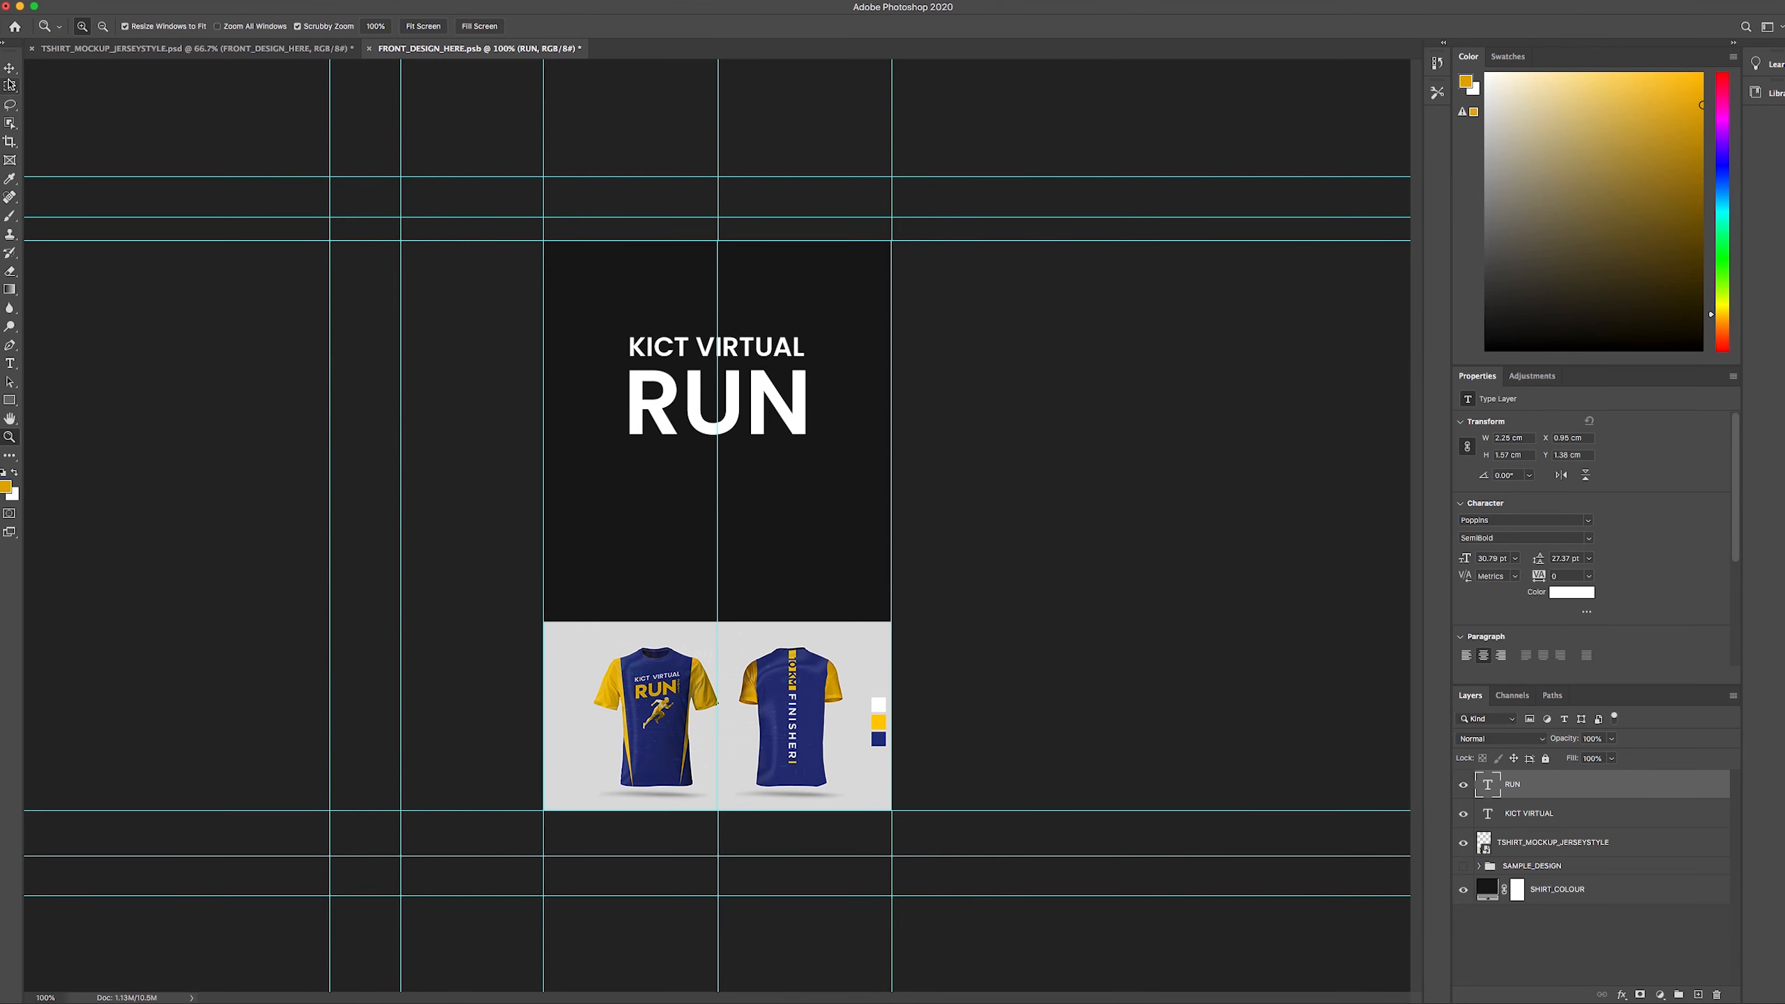
left_click(708, 699)
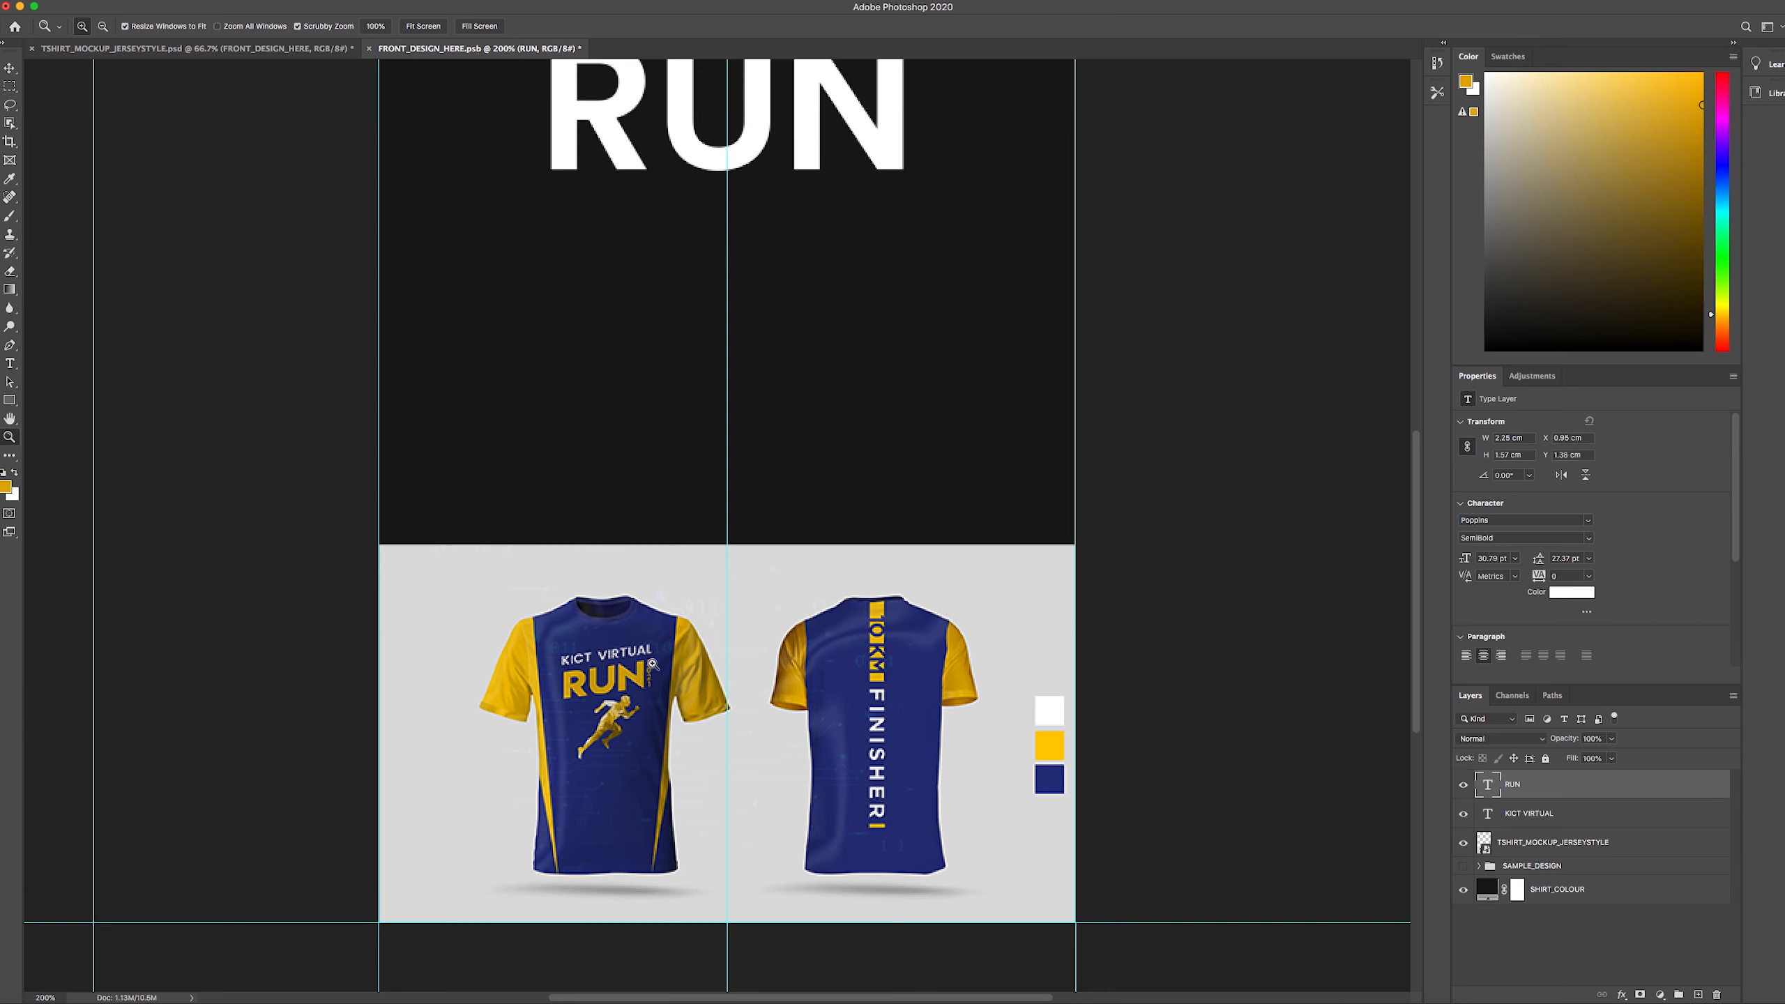
left_click(729, 501, "alt")
left_click(10, 71)
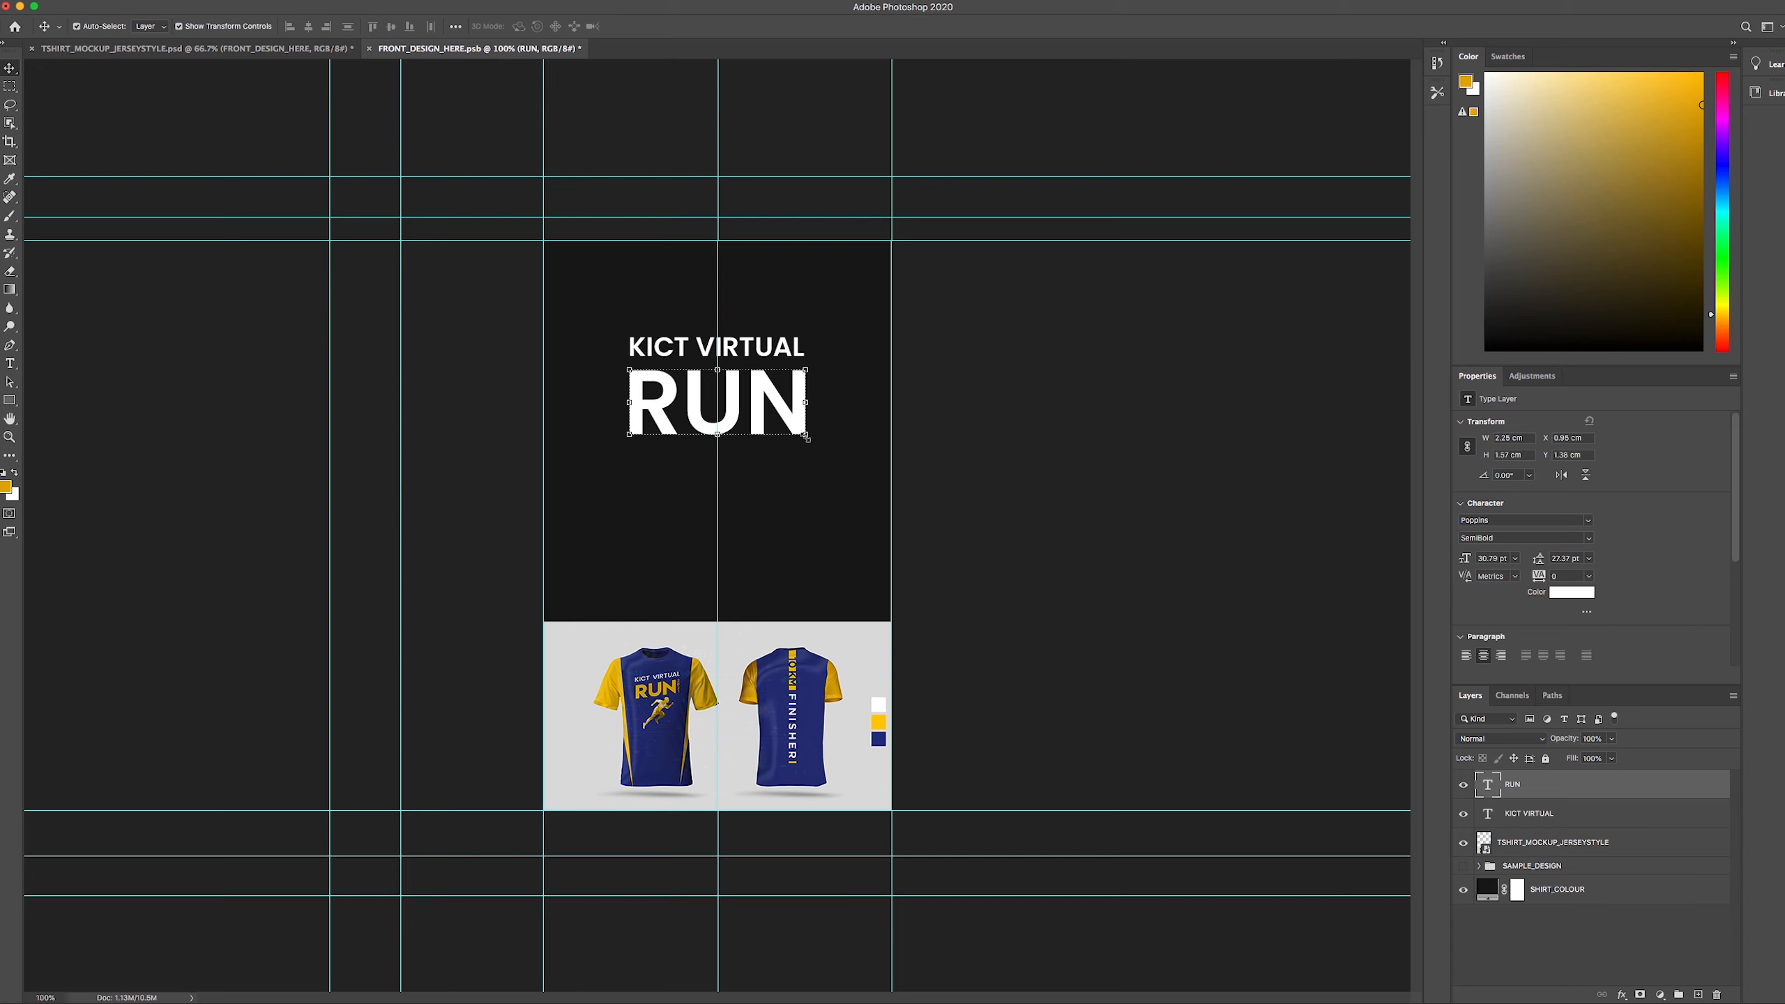
left_click_drag(807, 438, 774, 397)
key("Left")
key("Left")
left_click(714, 28)
- Duplicate the KICT VIRTUAL text below RUN and replace the copy's wording with 2021, stacked one digit per line
left_click(749, 351)
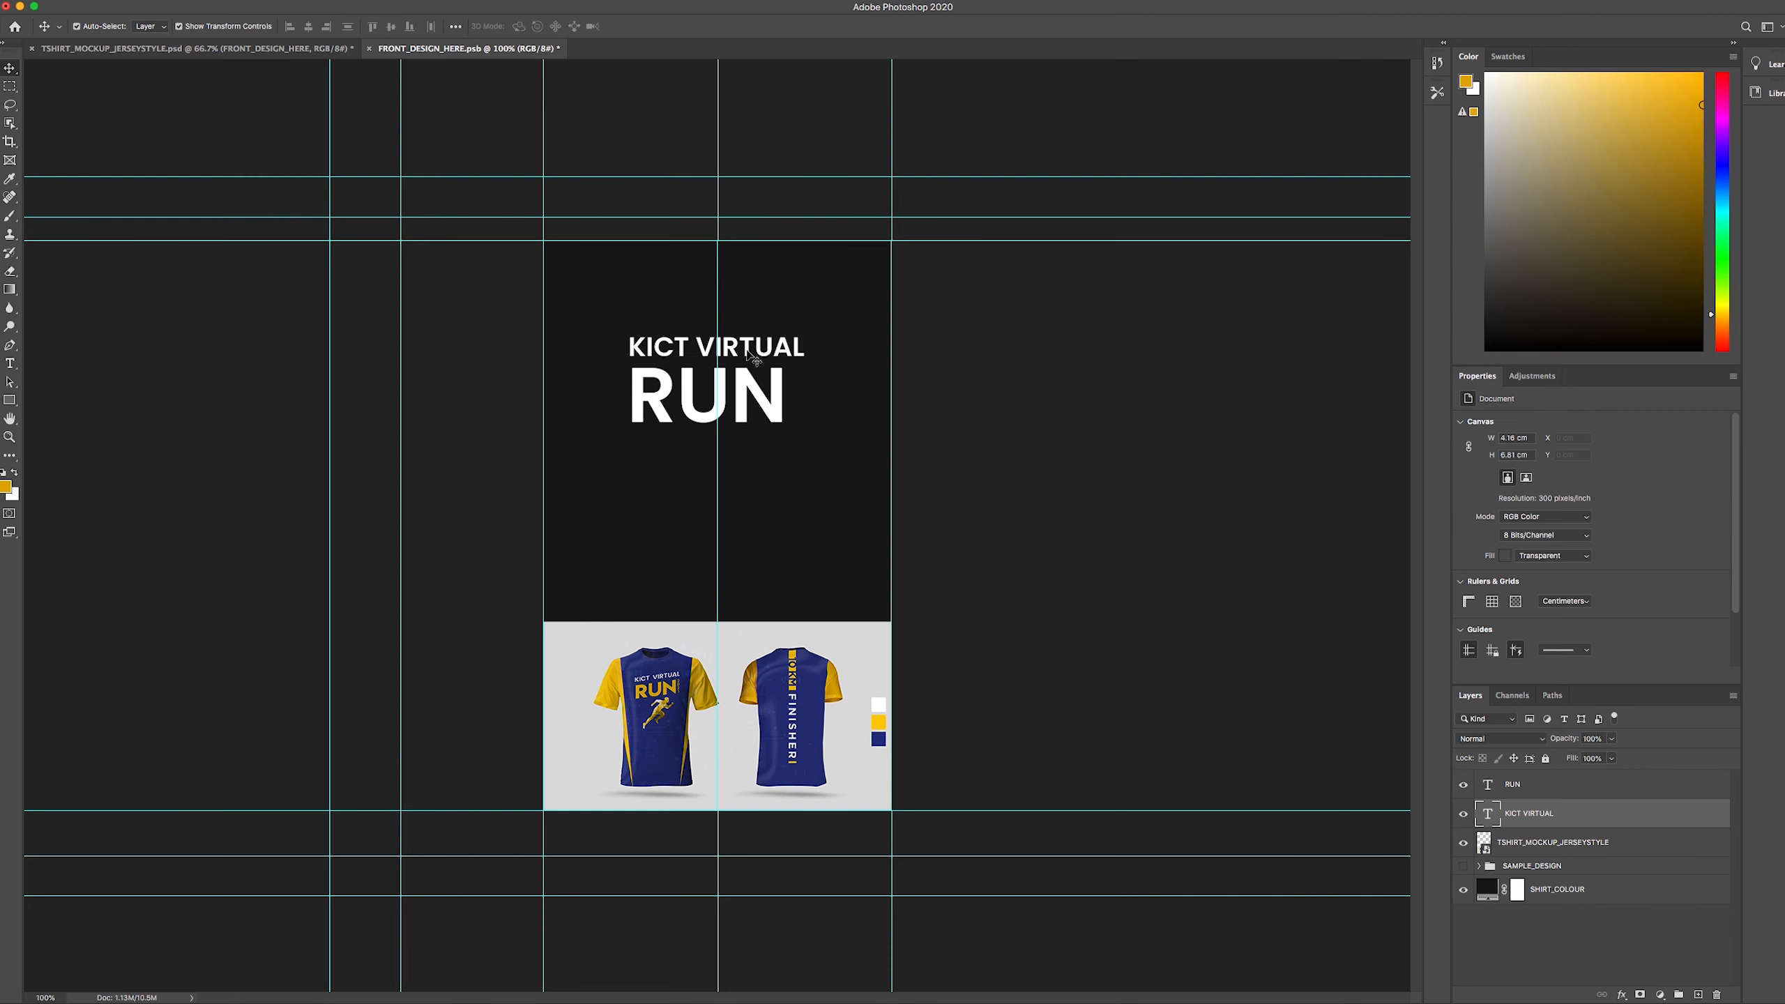
left_click_drag(751, 351, 757, 465)
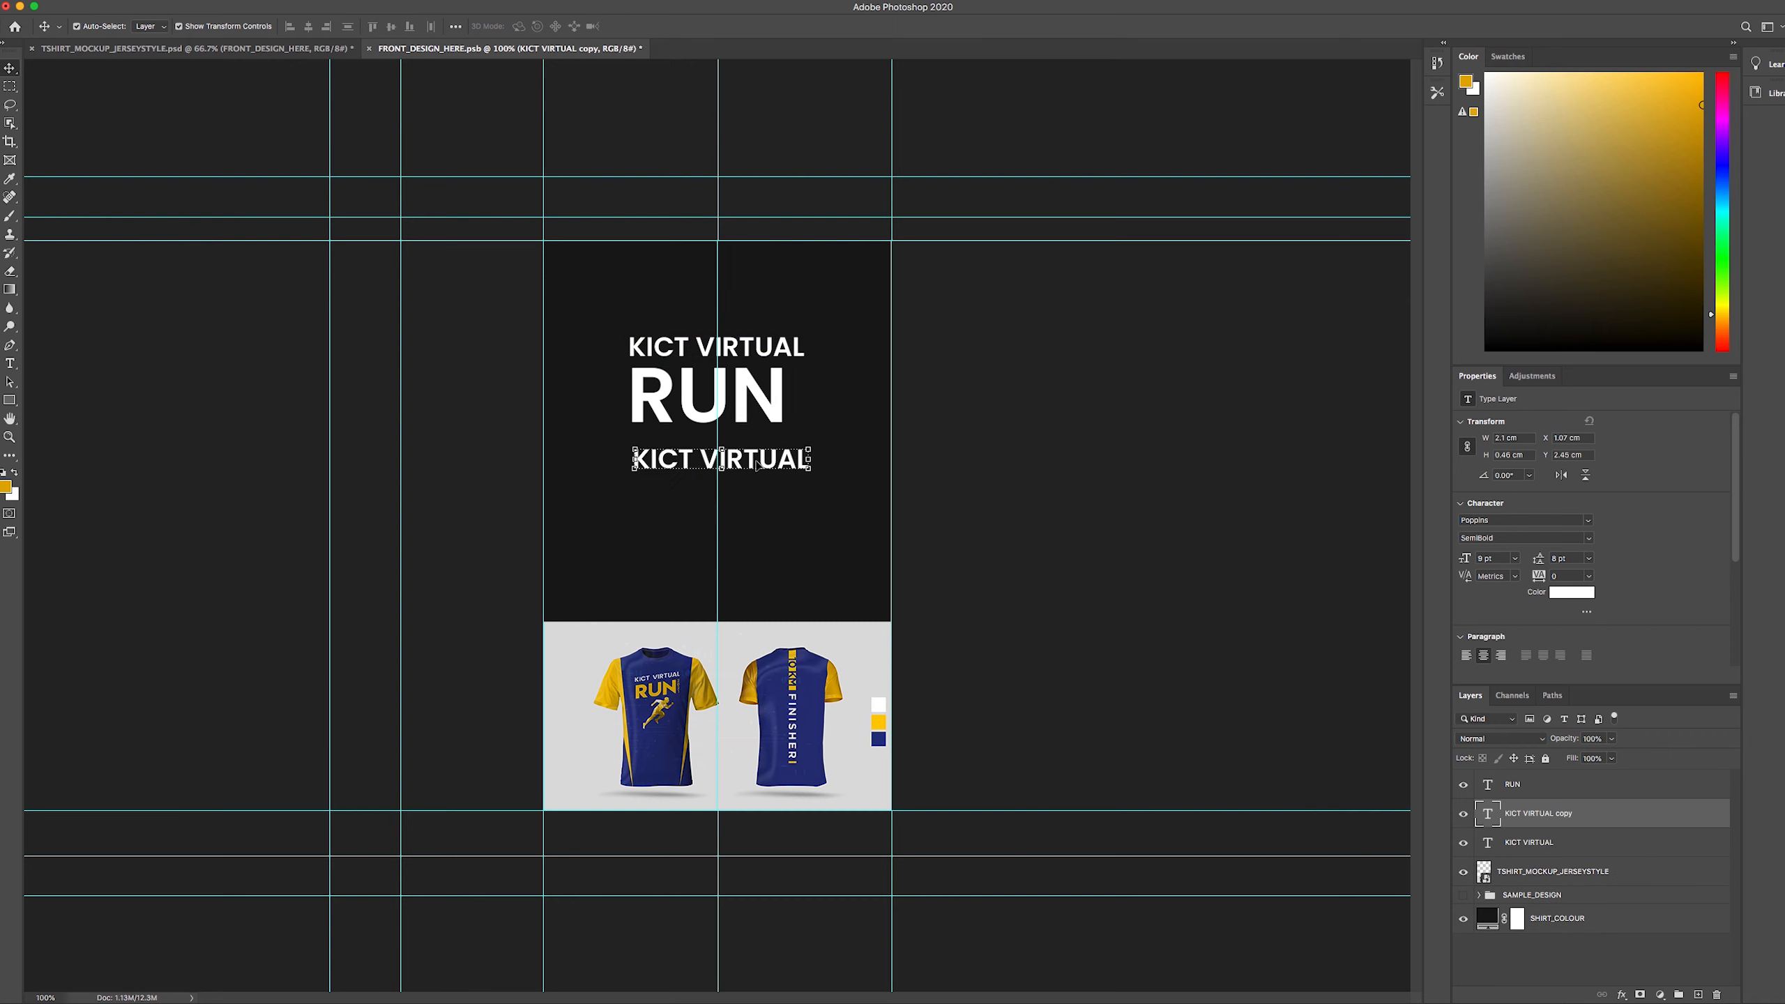
double_click(756, 460)
type("2")
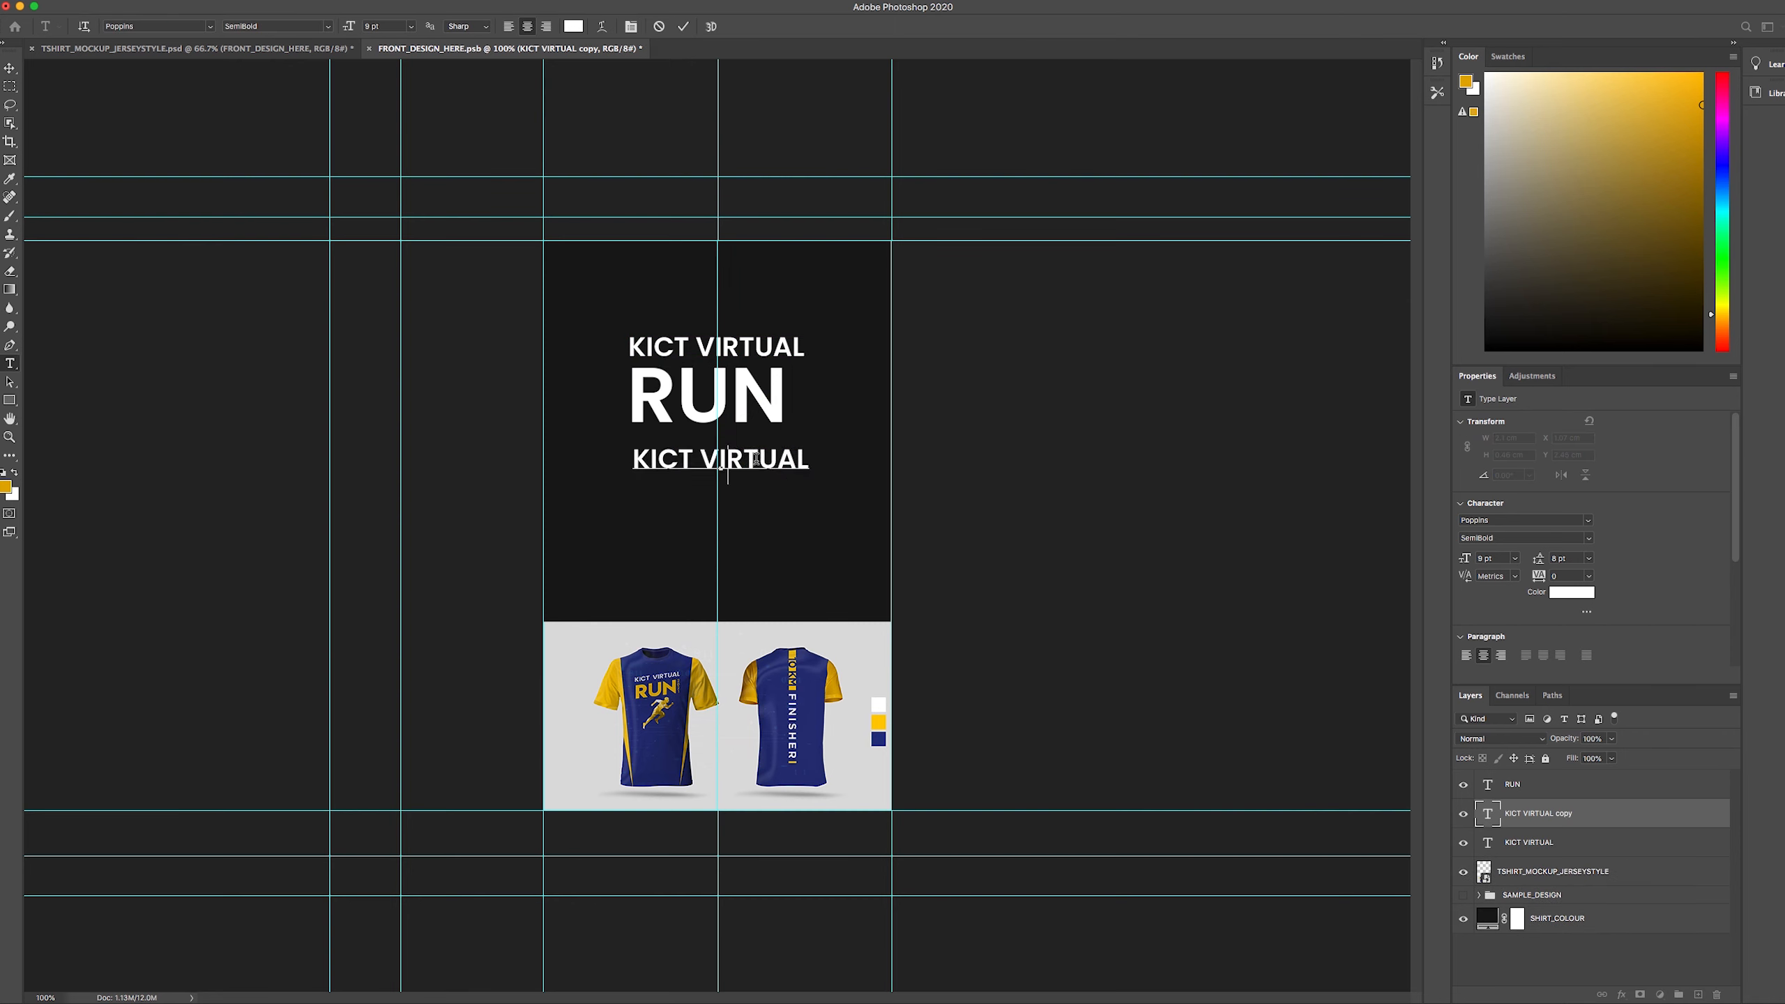
type("0")
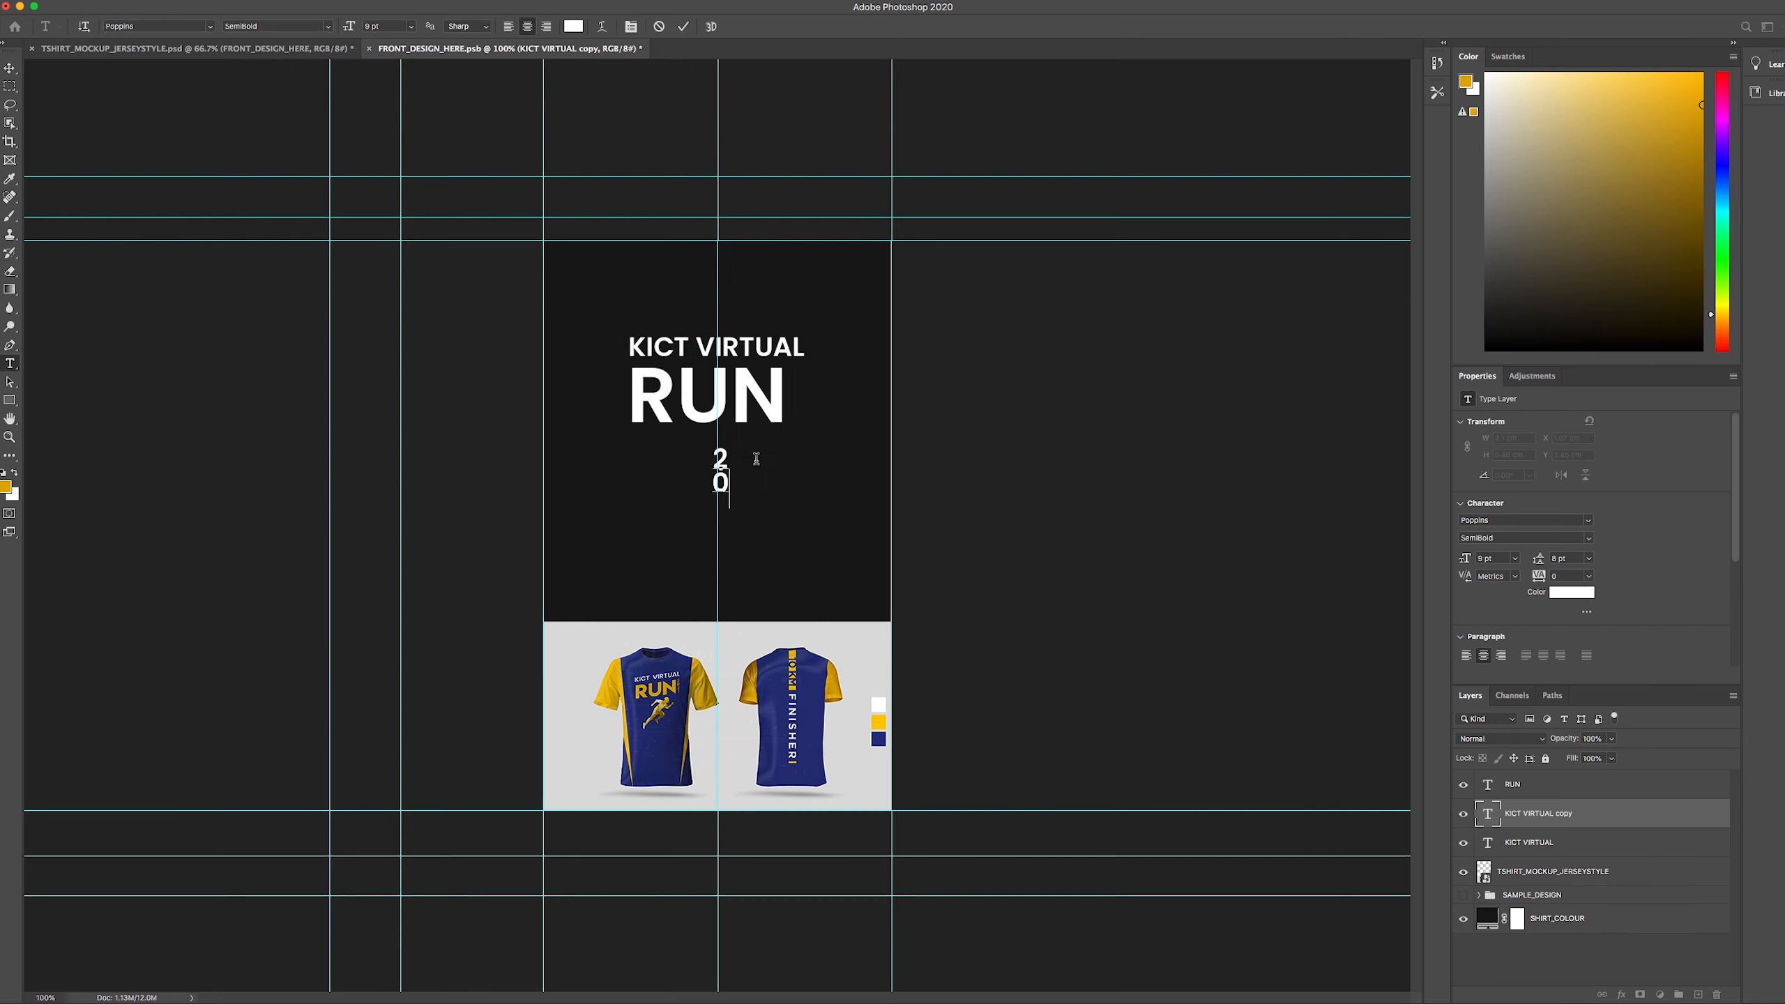
type("21")
left_click(12, 75)
left_click(1077, 634)
- Move the stacked 2021 text beside the N of RUN and scale it down to about RUN's height
key("z")
left_click(746, 429)
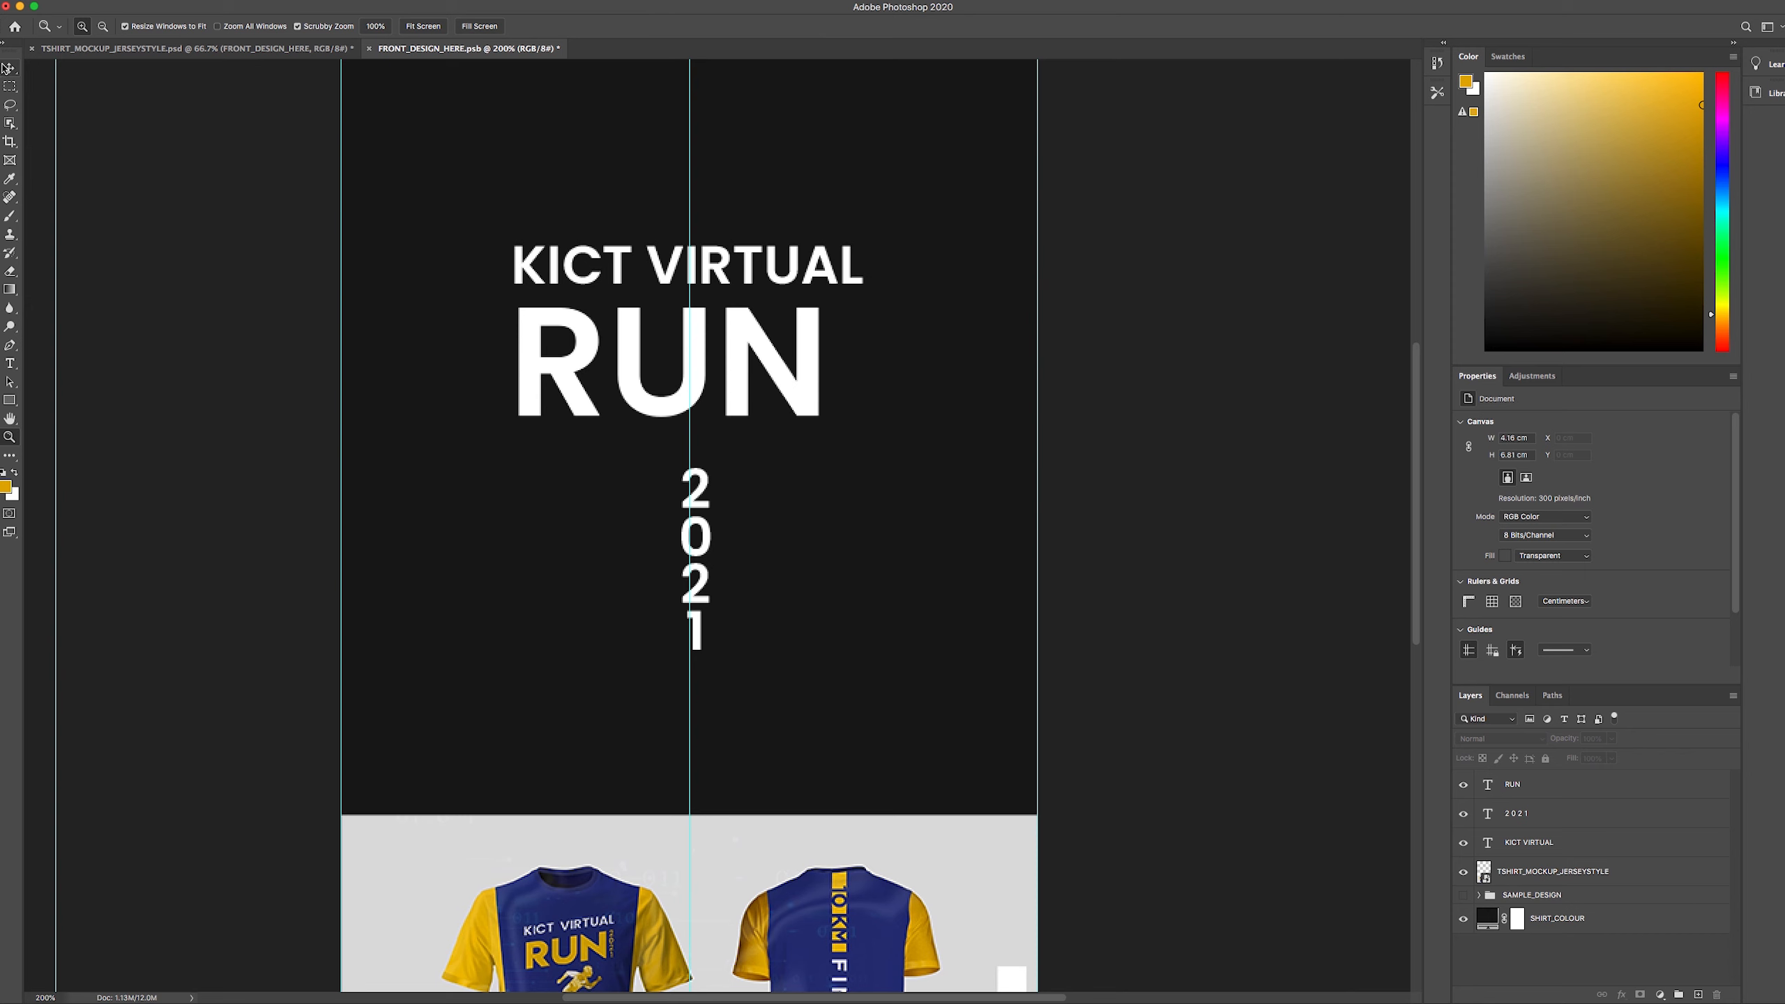
left_click(9, 68)
left_click_drag(703, 492, 852, 340)
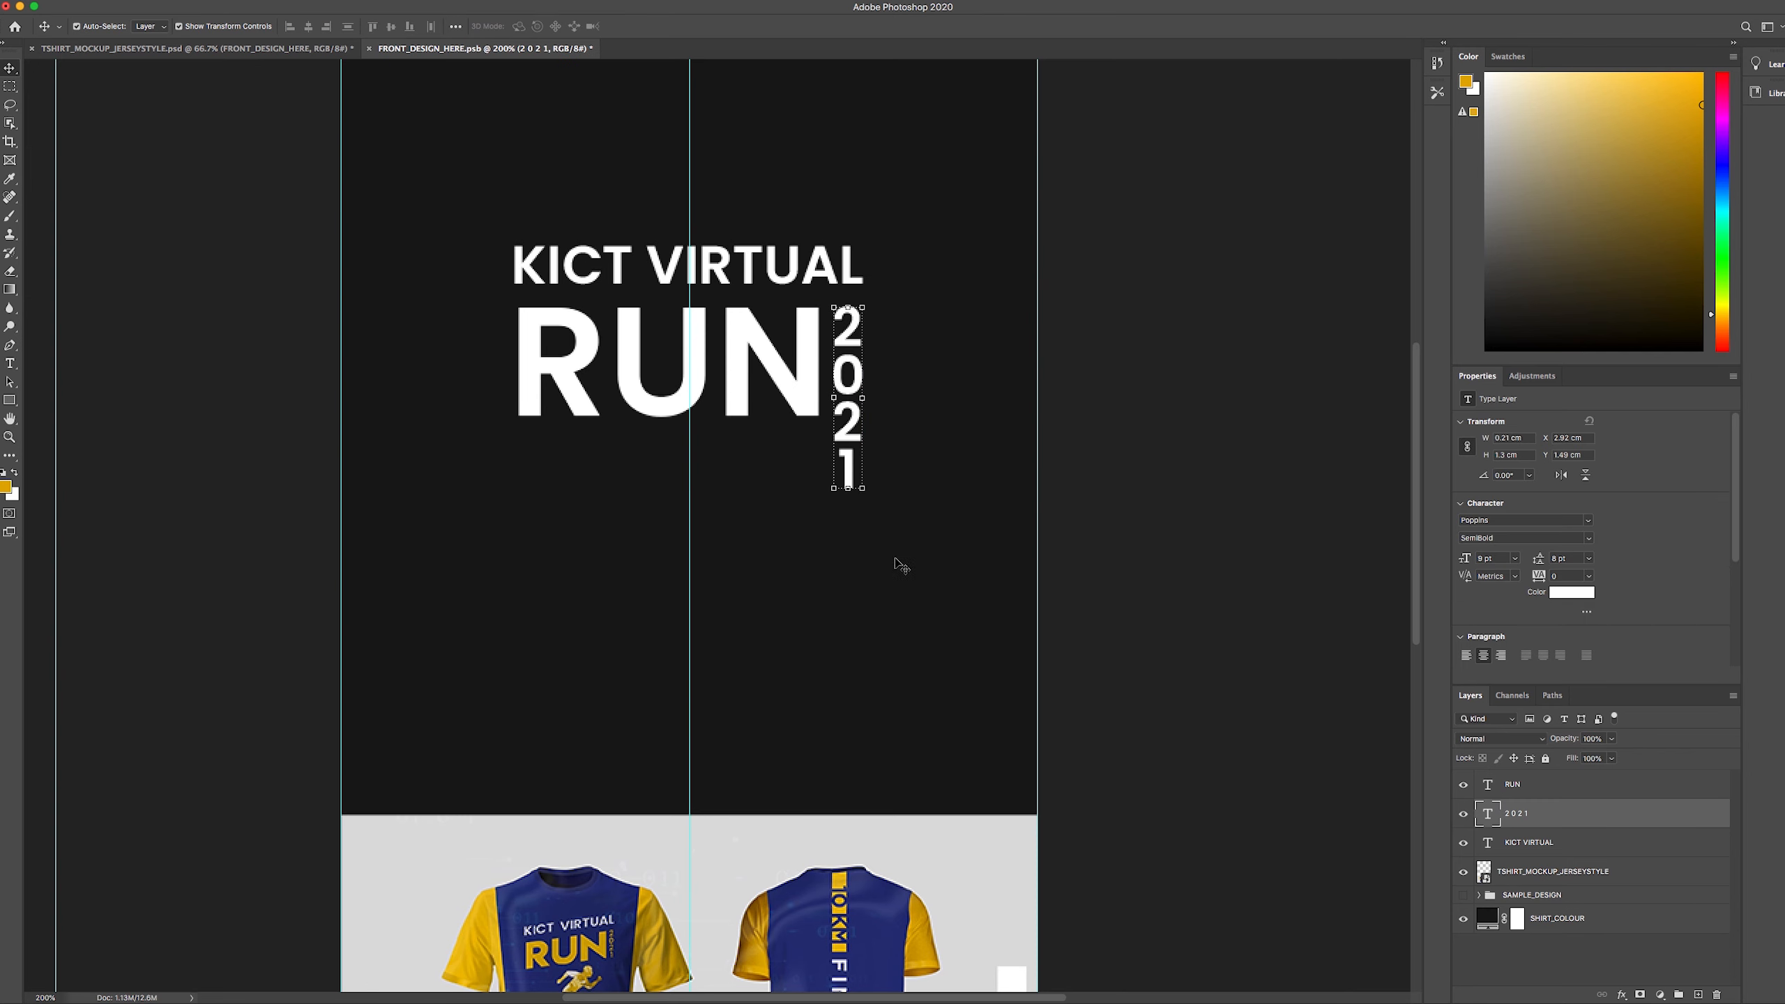
left_click(866, 491)
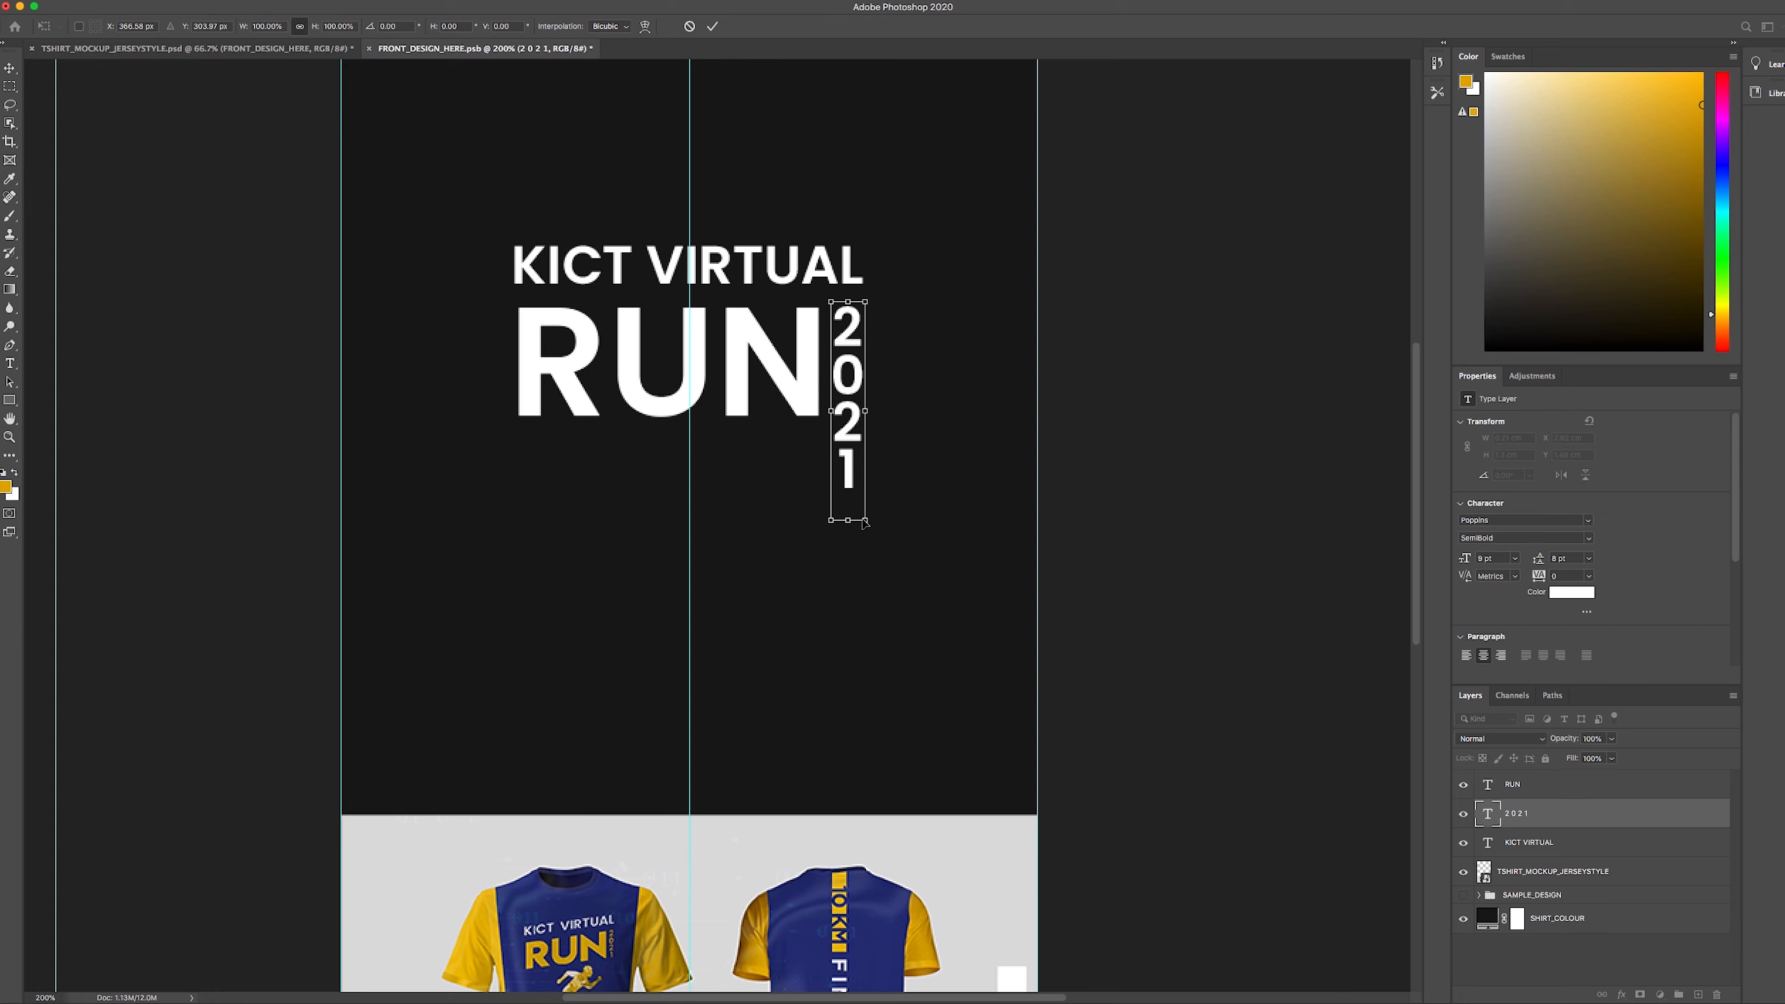
left_click_drag(867, 522, 864, 442)
key("Return")
- Enlarge the RUN text slightly and reposition the stacked 2021 close beside its N
left_click(809, 403)
left_click_drag(518, 416, 494, 434)
left_click_drag(590, 384, 612, 377)
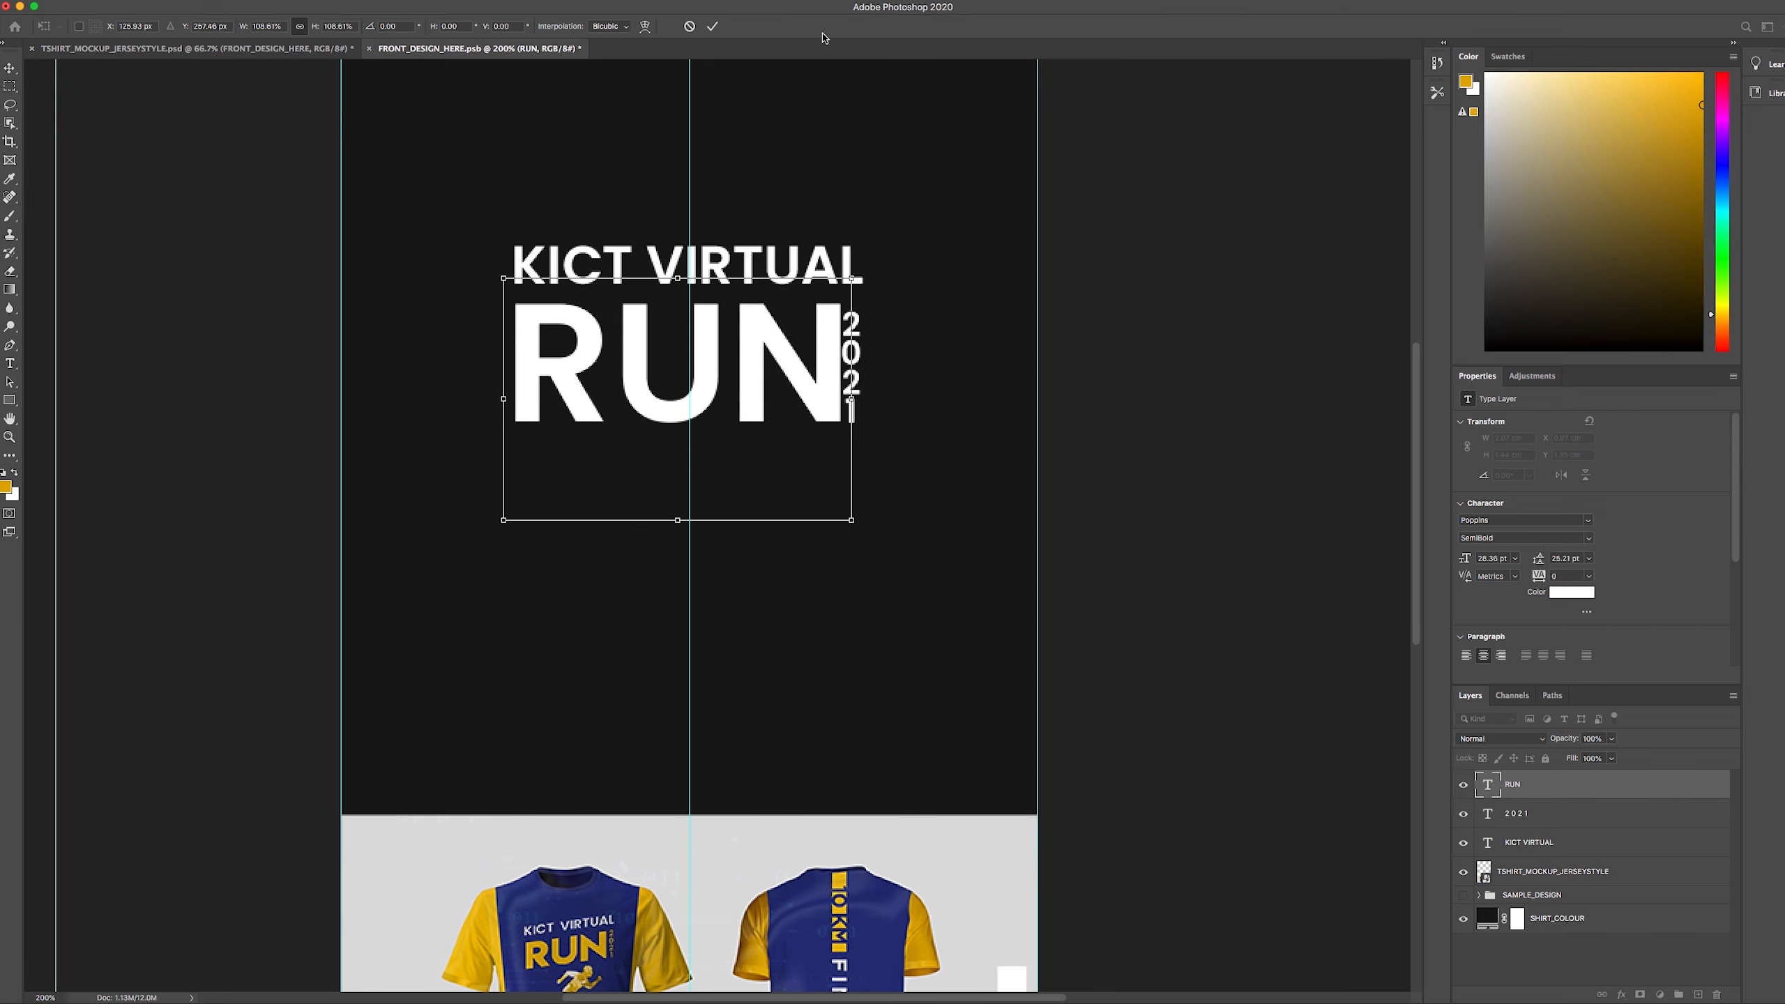
key("Return")
left_click(857, 329)
left_click_drag(857, 329, 834, 363)
left_click(809, 365)
key("Return")
- Scale the KICT VIRTUAL text slightly so its width matches the RUN 2021 line below it
left_click(829, 265)
key("ctrl+t")
left_click_drag(863, 240, 861, 240)
key("Return")
left_click(1112, 506)
left_click(706, 372)
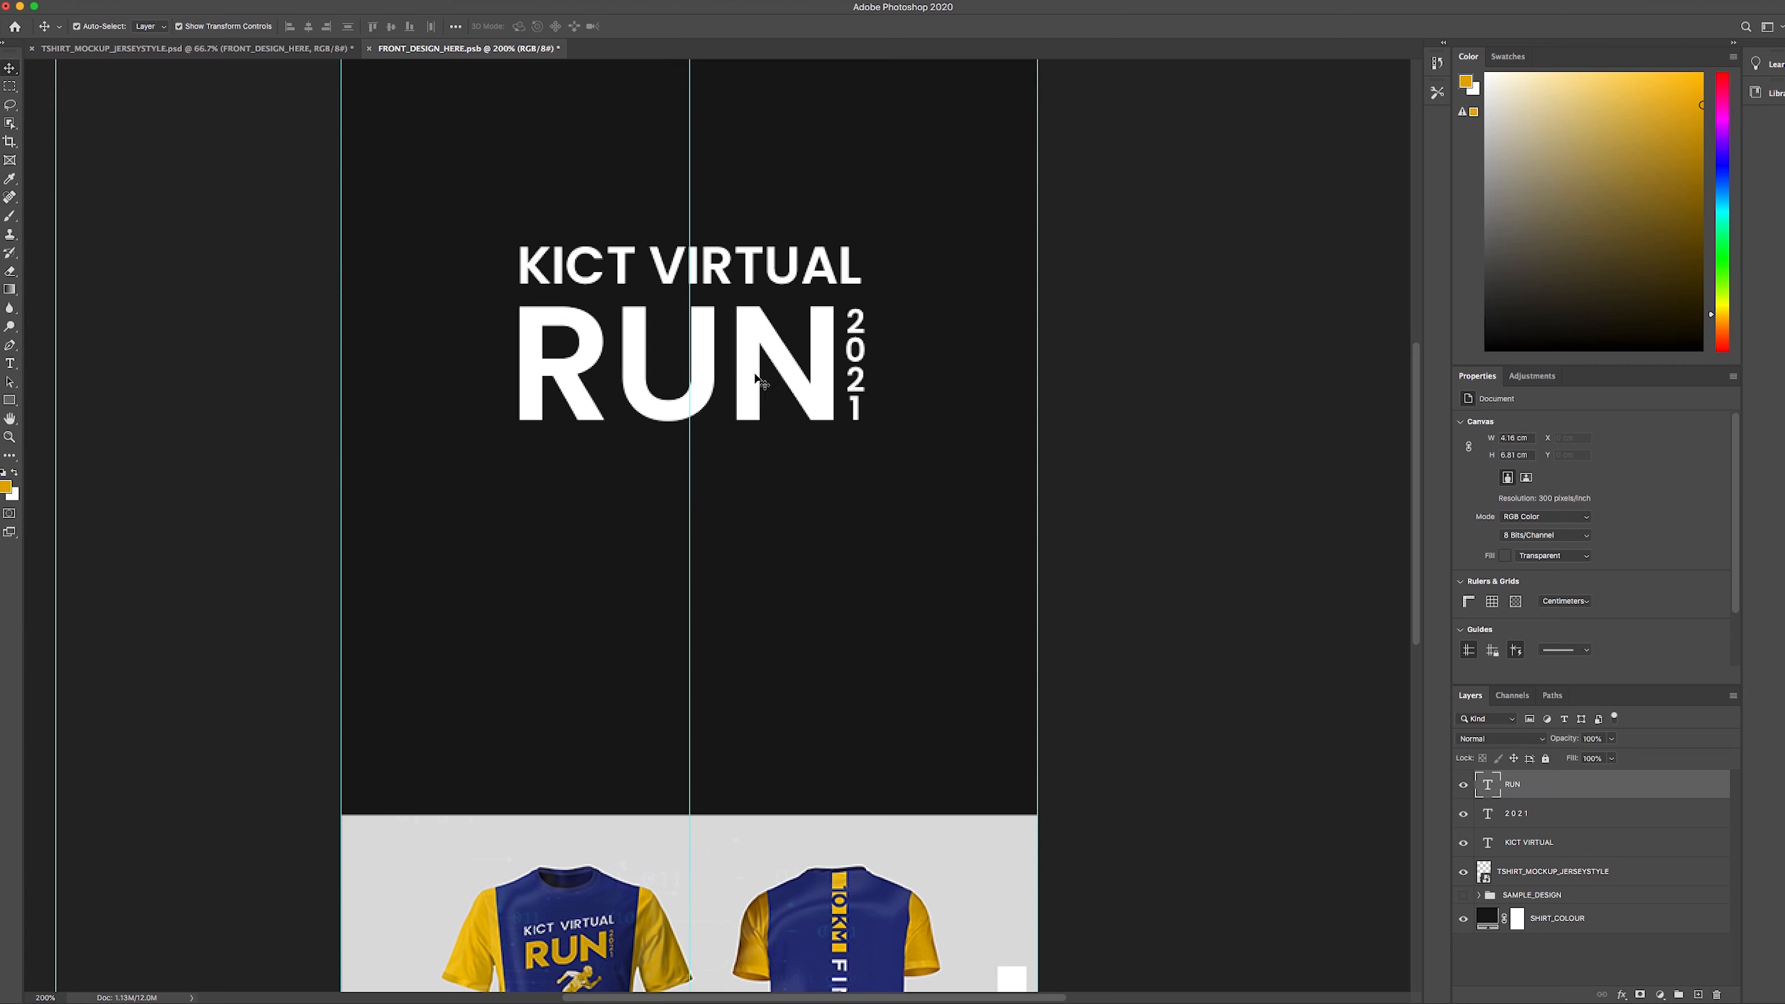
left_click(1160, 479)
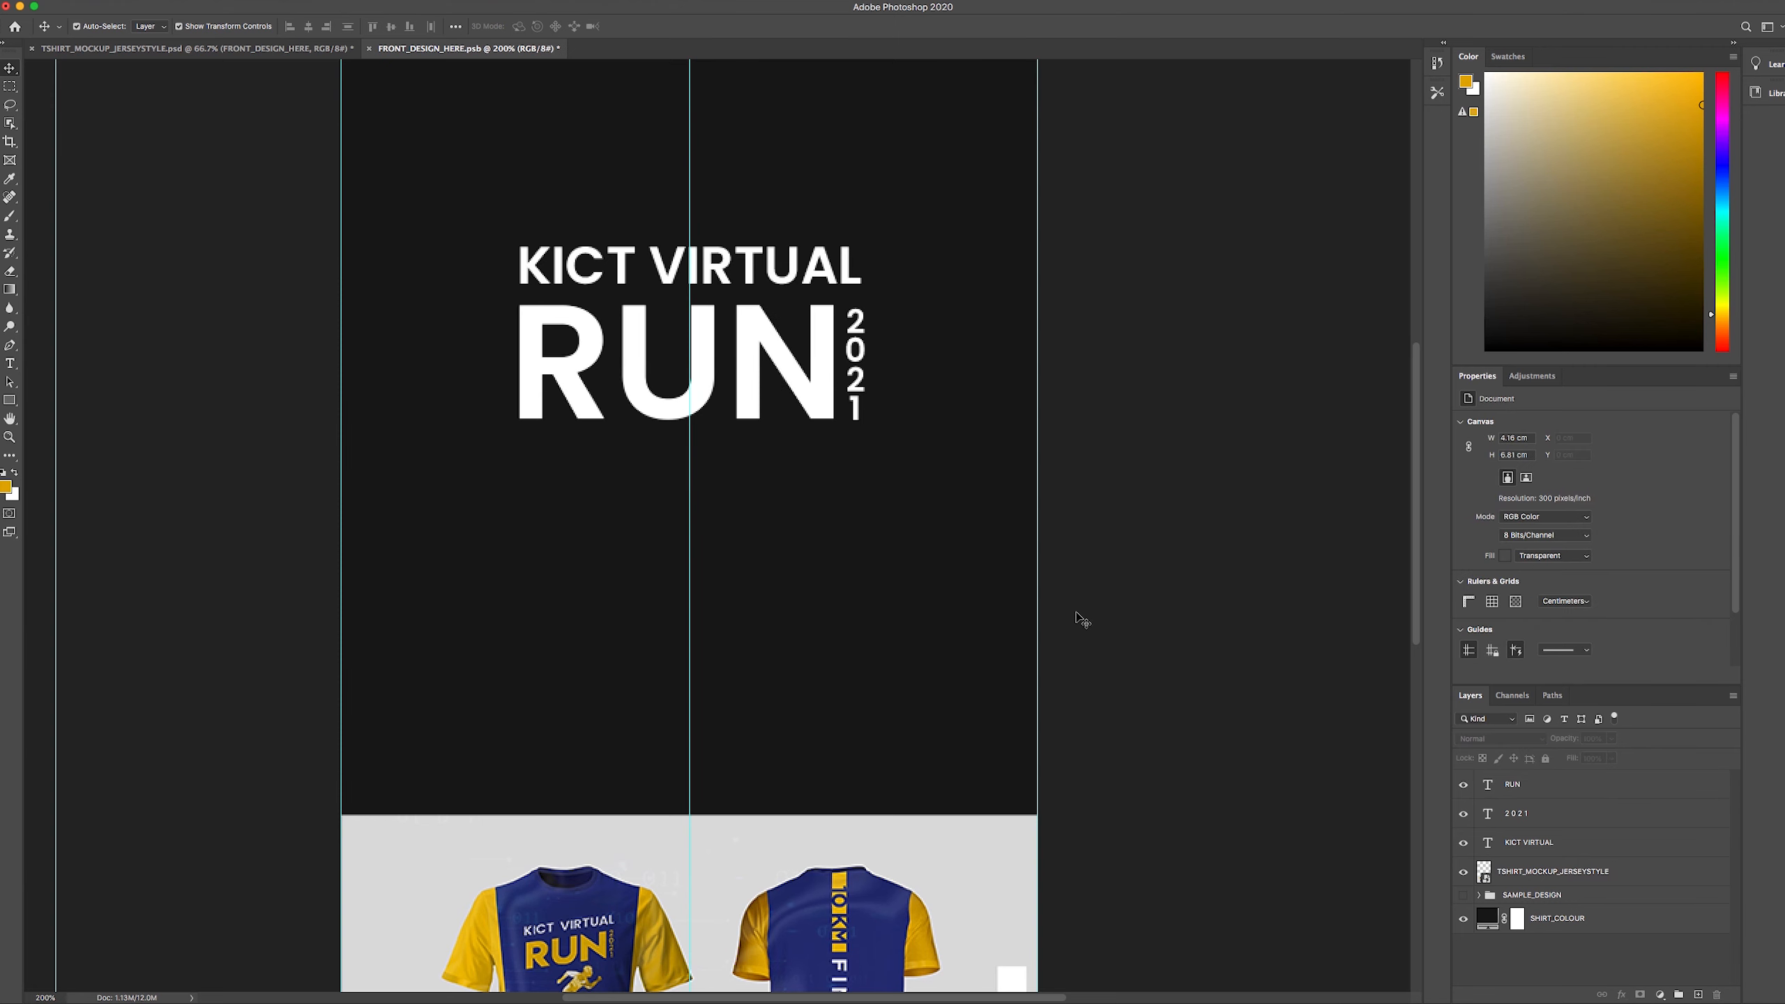
- Change the font of the RUN text to Lemon/Milk Bold to match the reference jersey lettering
scroll(924, 678, "up", 1)
scroll(924, 682, "down", 3)
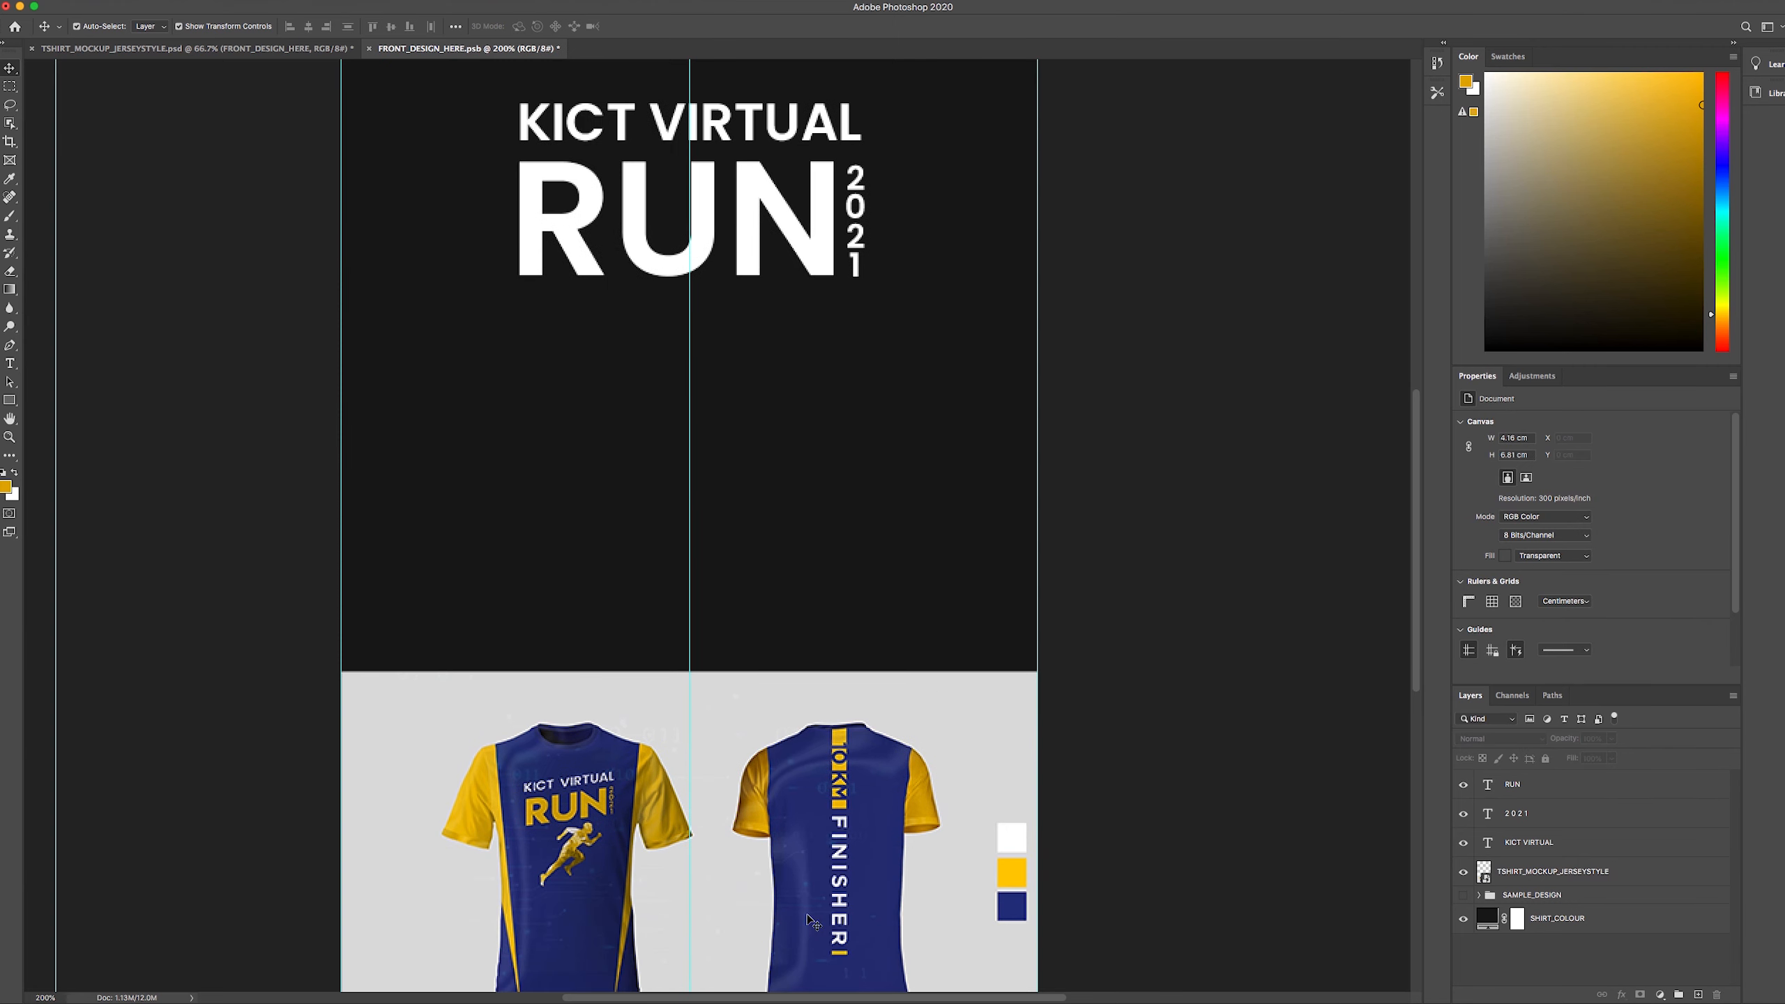
scroll(756, 351, "up", 1)
left_click(749, 264)
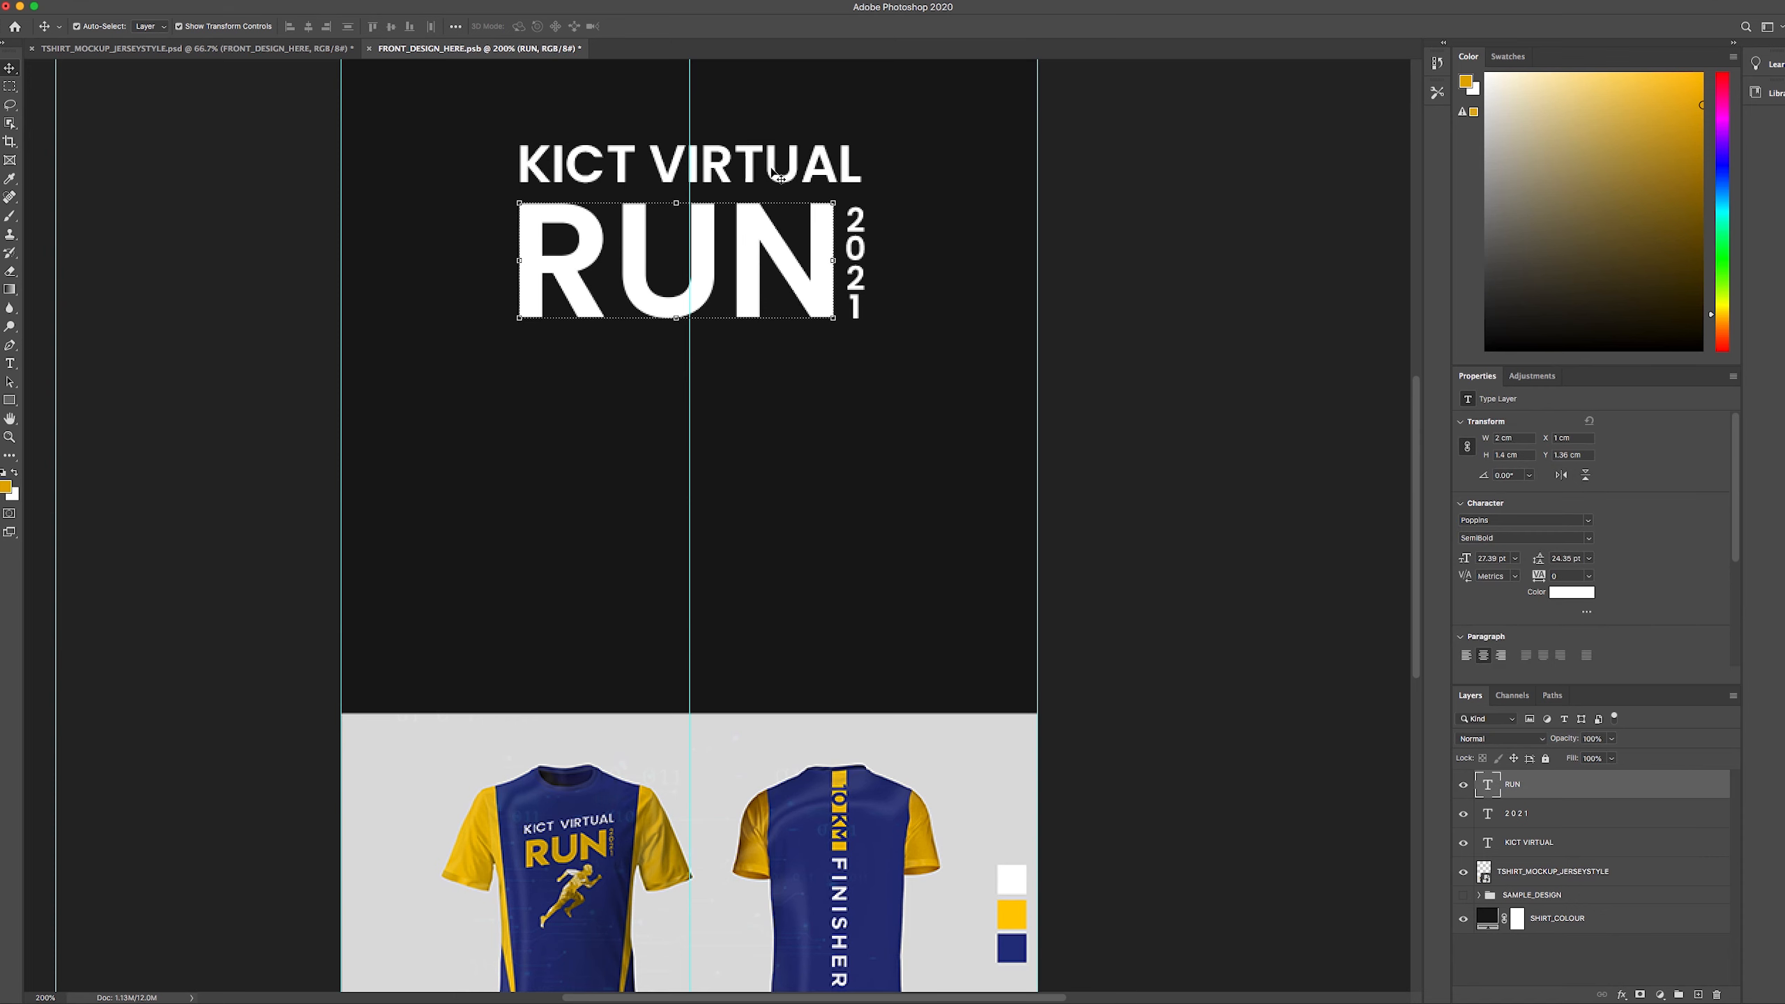
left_click(746, 165)
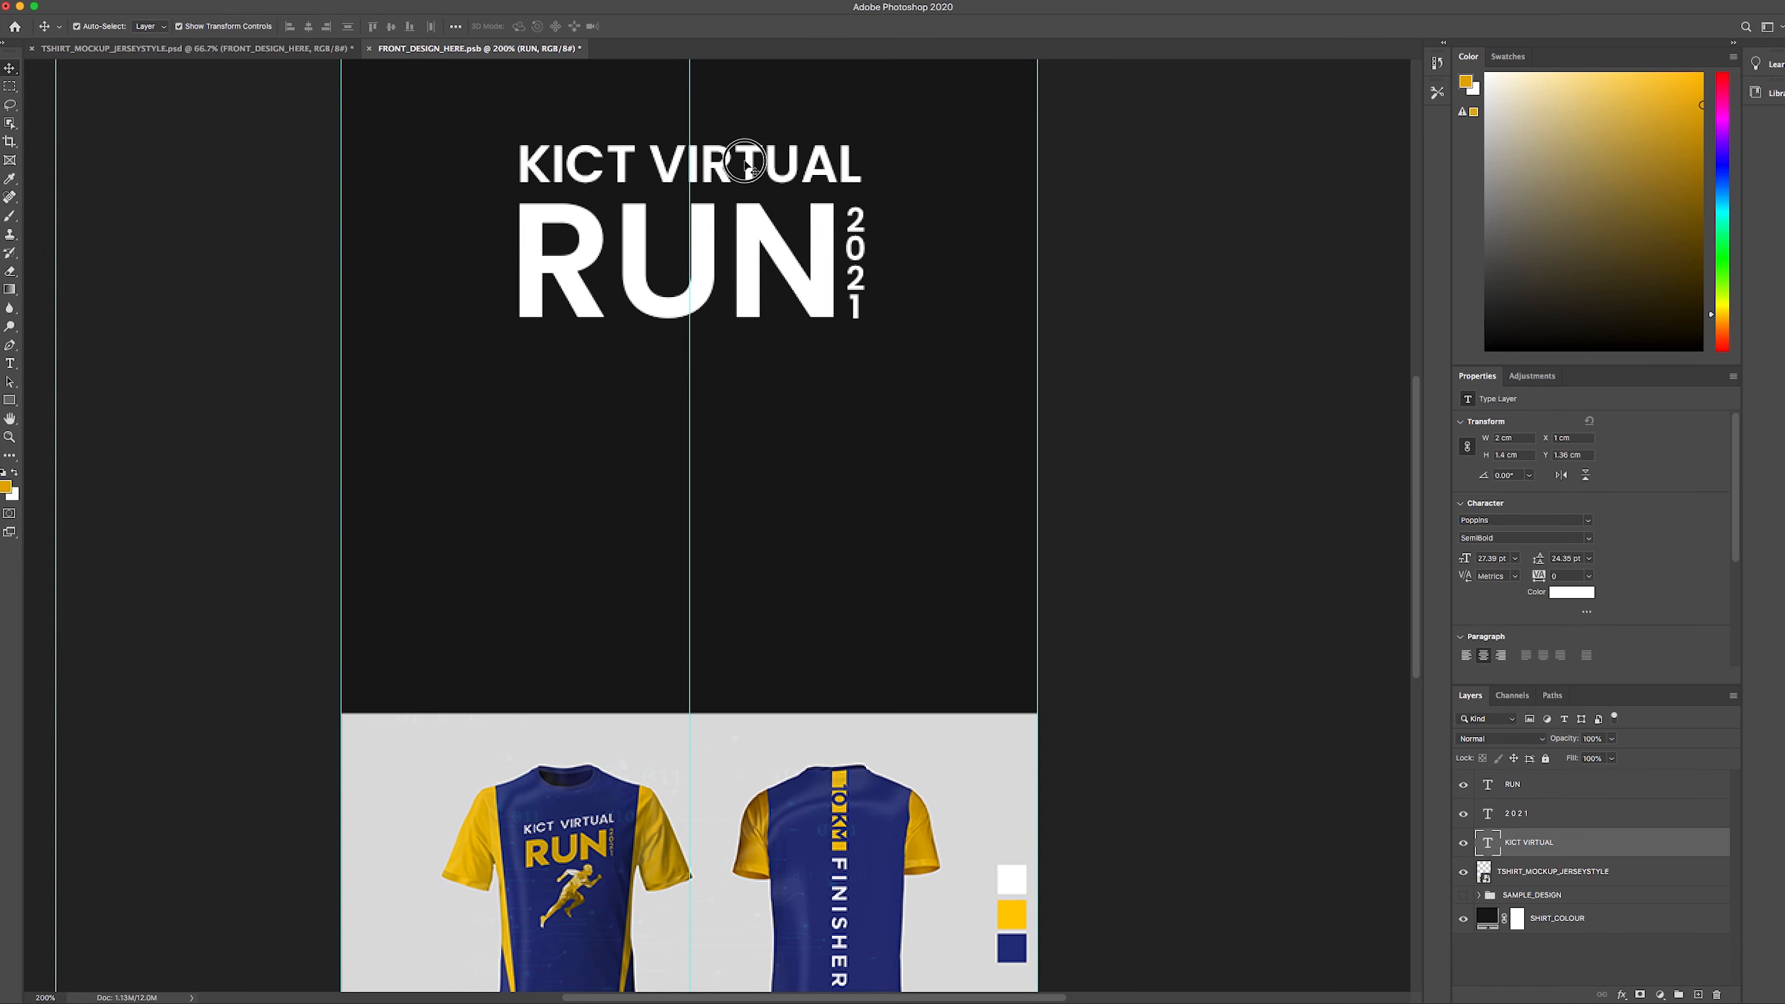
left_click(777, 278)
left_click(1508, 520)
type("lemon")
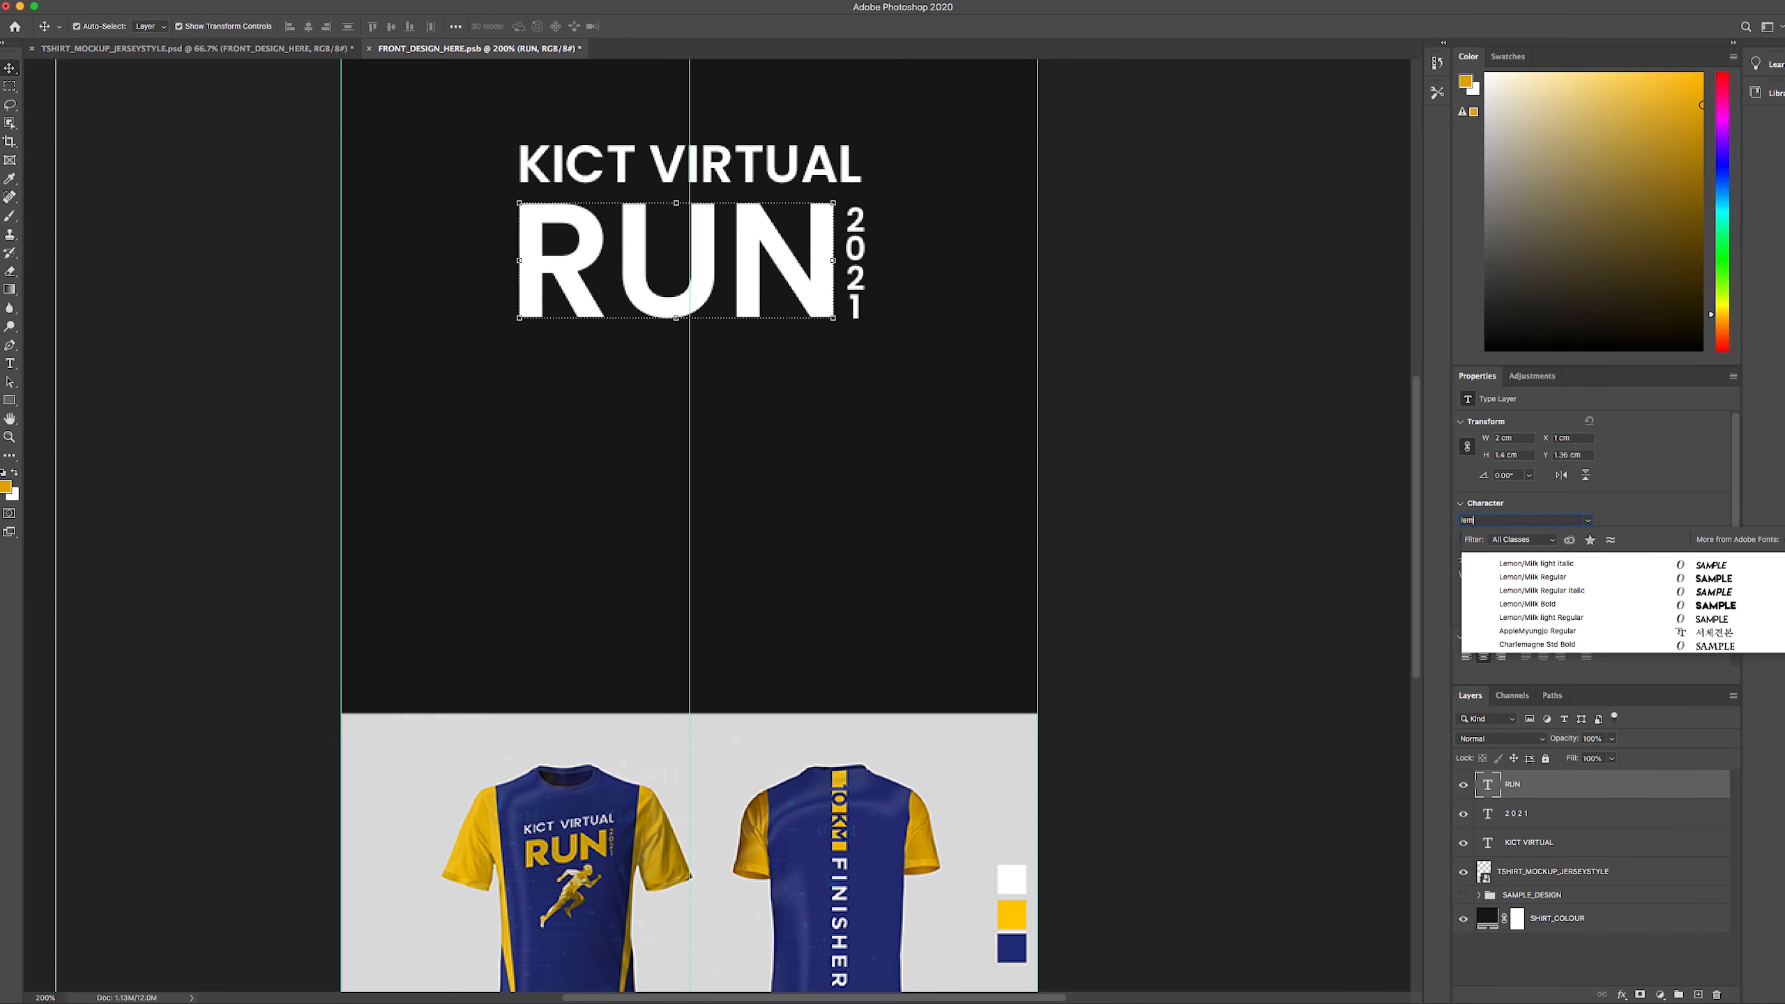
left_click(1562, 604)
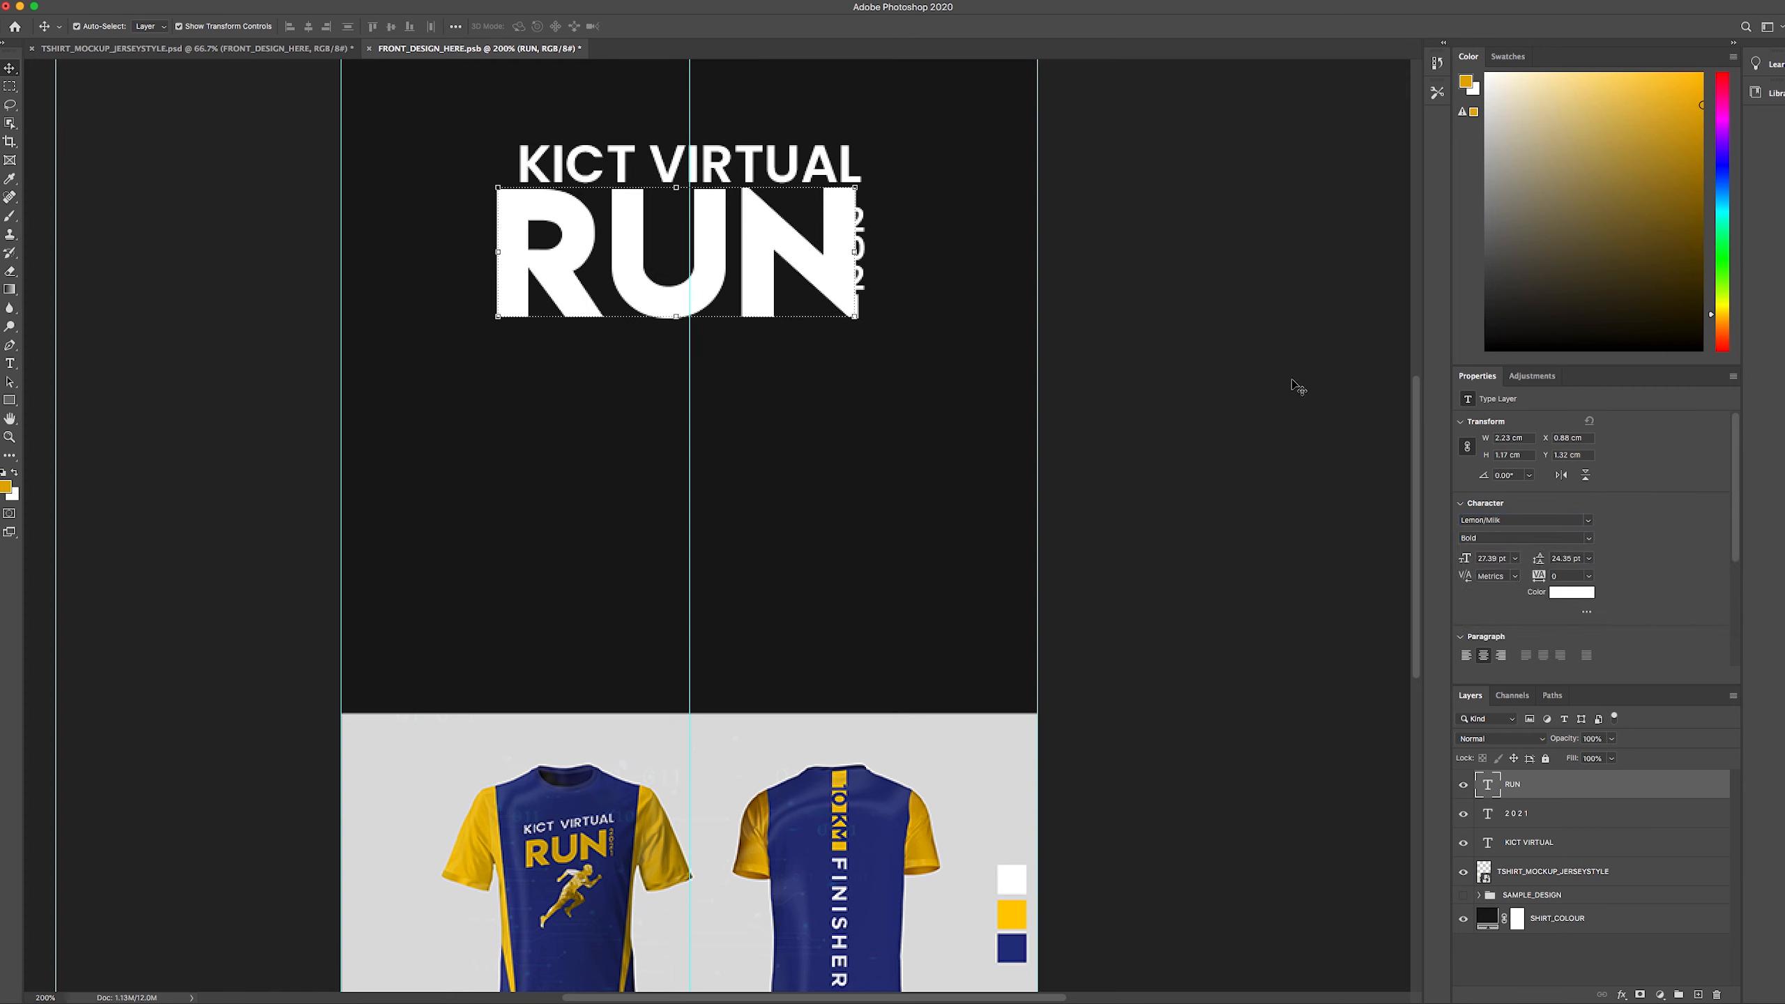
- Scale RUN down to fit beside 2021 and nudge the three texts so their outer edges line up
left_click_drag(855, 186, 790, 165)
left_click(1008, 308)
left_click(858, 219)
left_click(852, 165)
left_click(903, 275)
left_click_drag(753, 245, 747, 243)
left_click_drag(861, 227, 856, 227)
left_click(1152, 489)
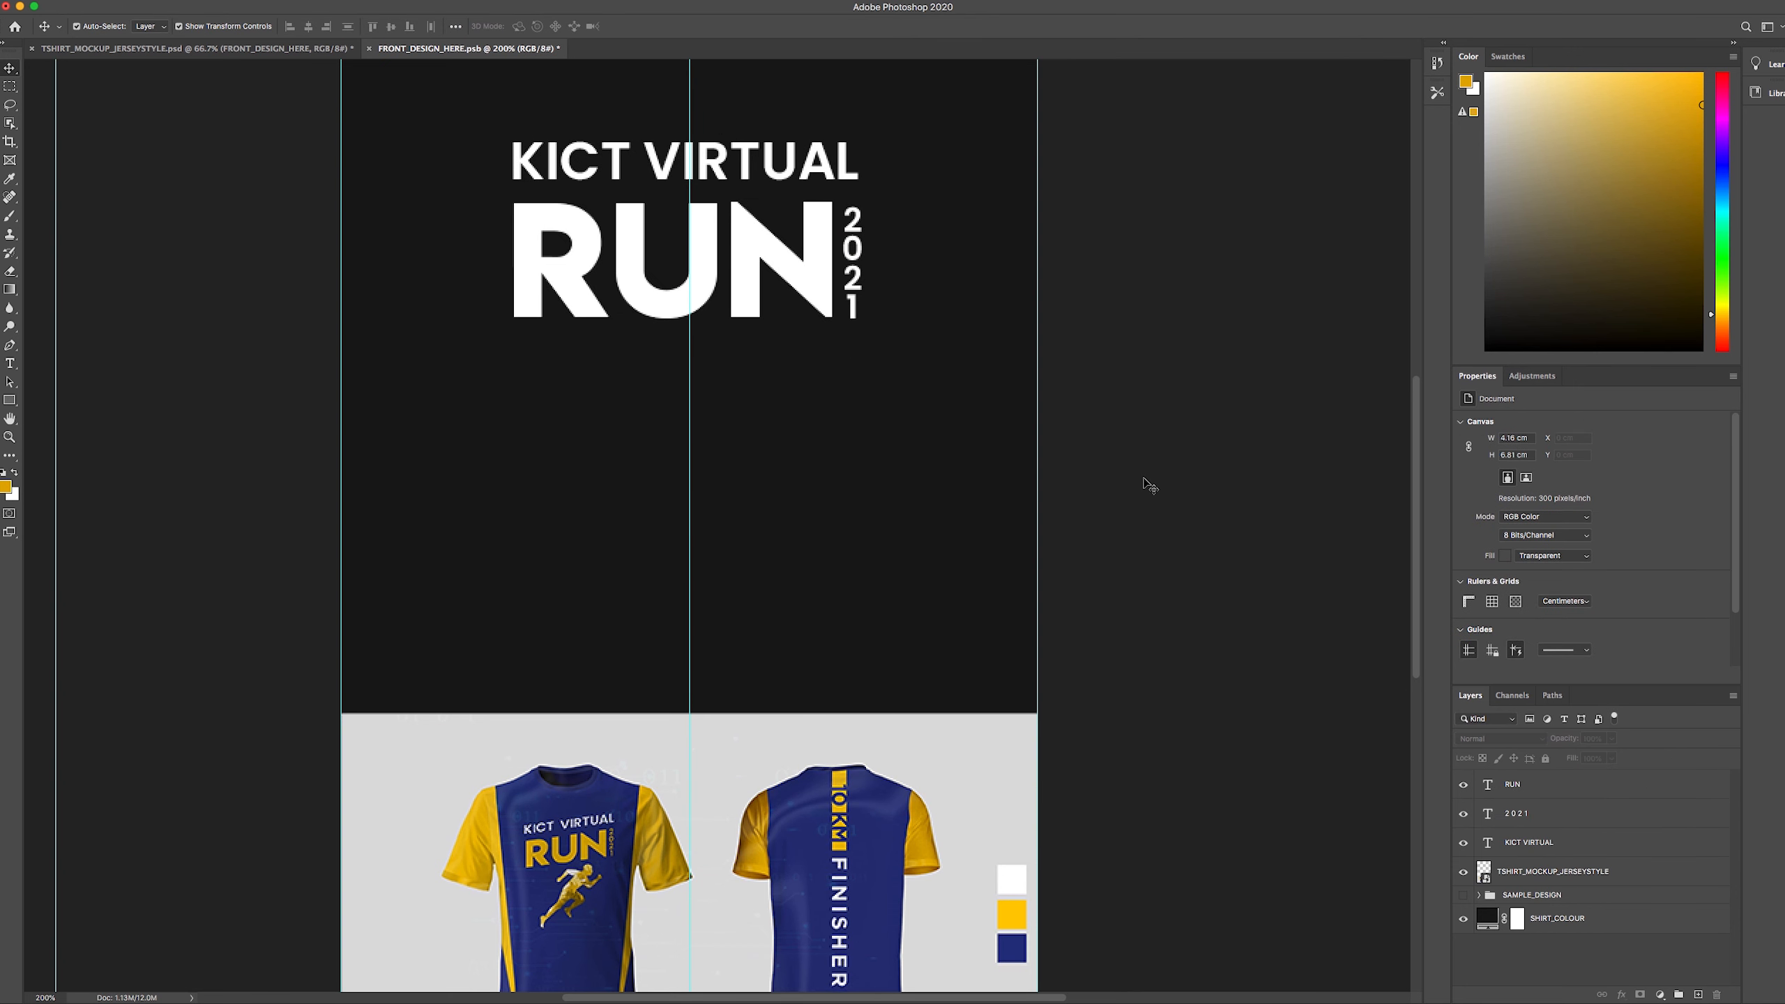
- Recolour the RUN text yellow (ffcc00) by sampling the yellow swatch in the reference image
scroll(599, 758, "down", 3)
scroll(598, 745, "up", 1)
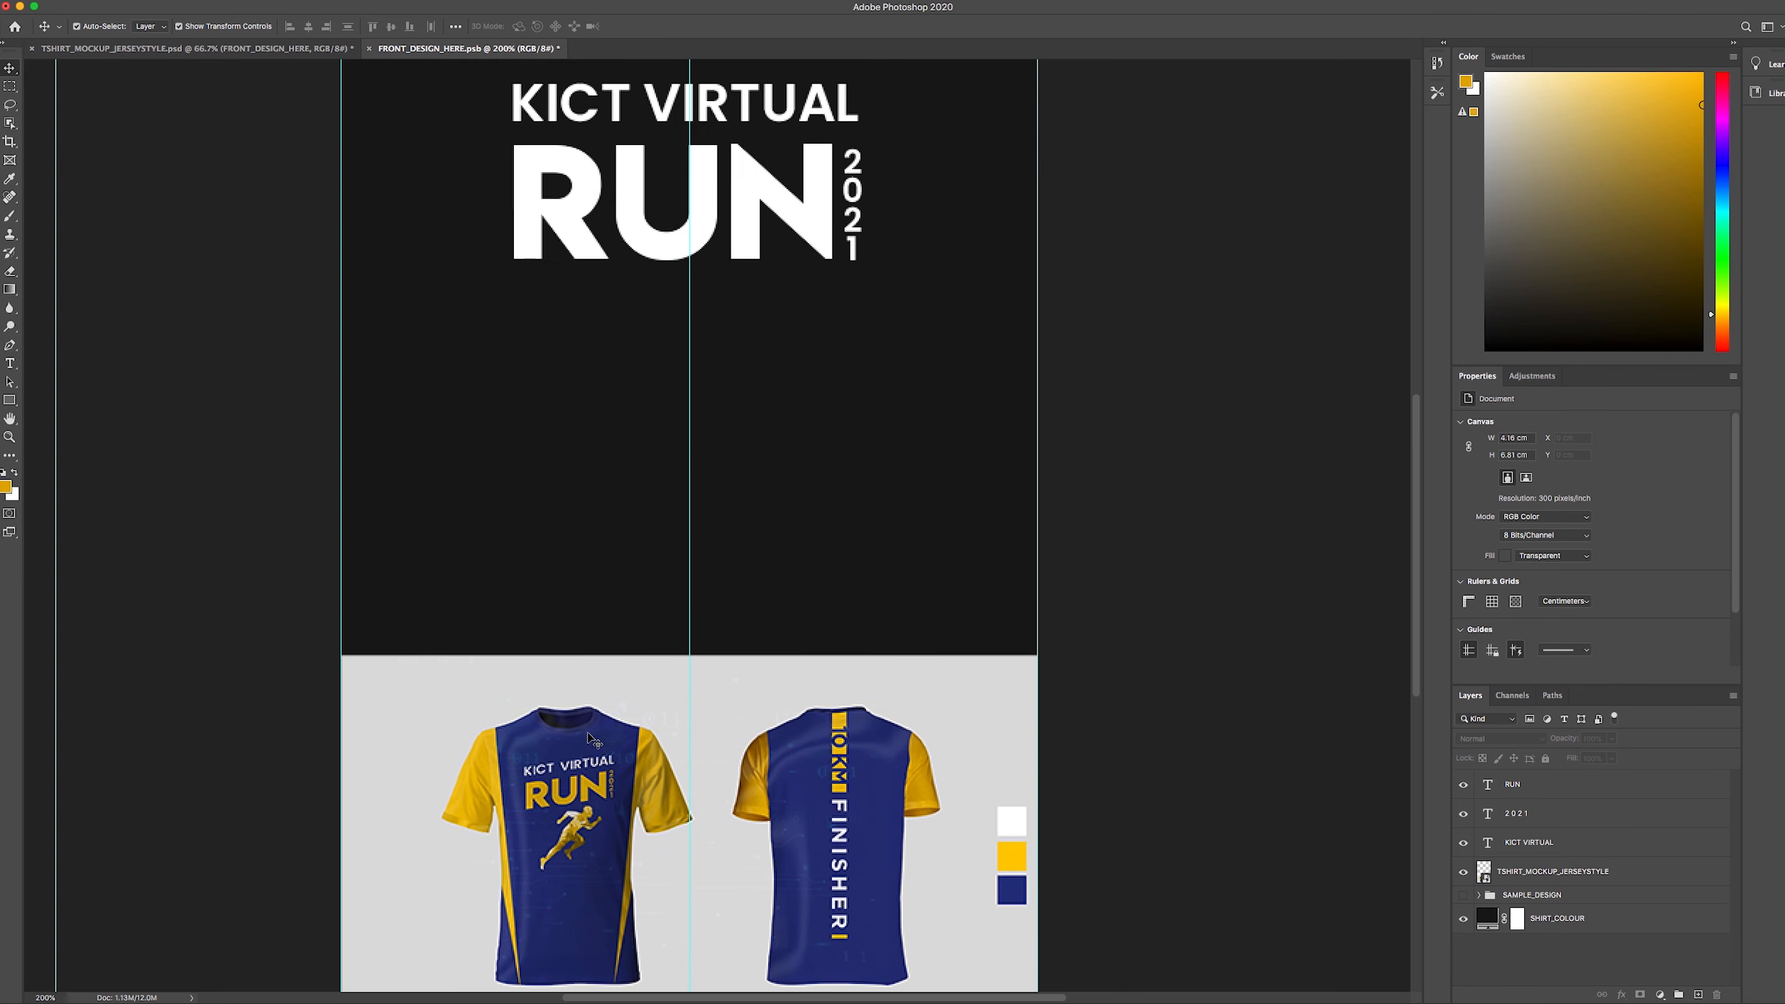
scroll(618, 618, "up", 2)
left_click(756, 229)
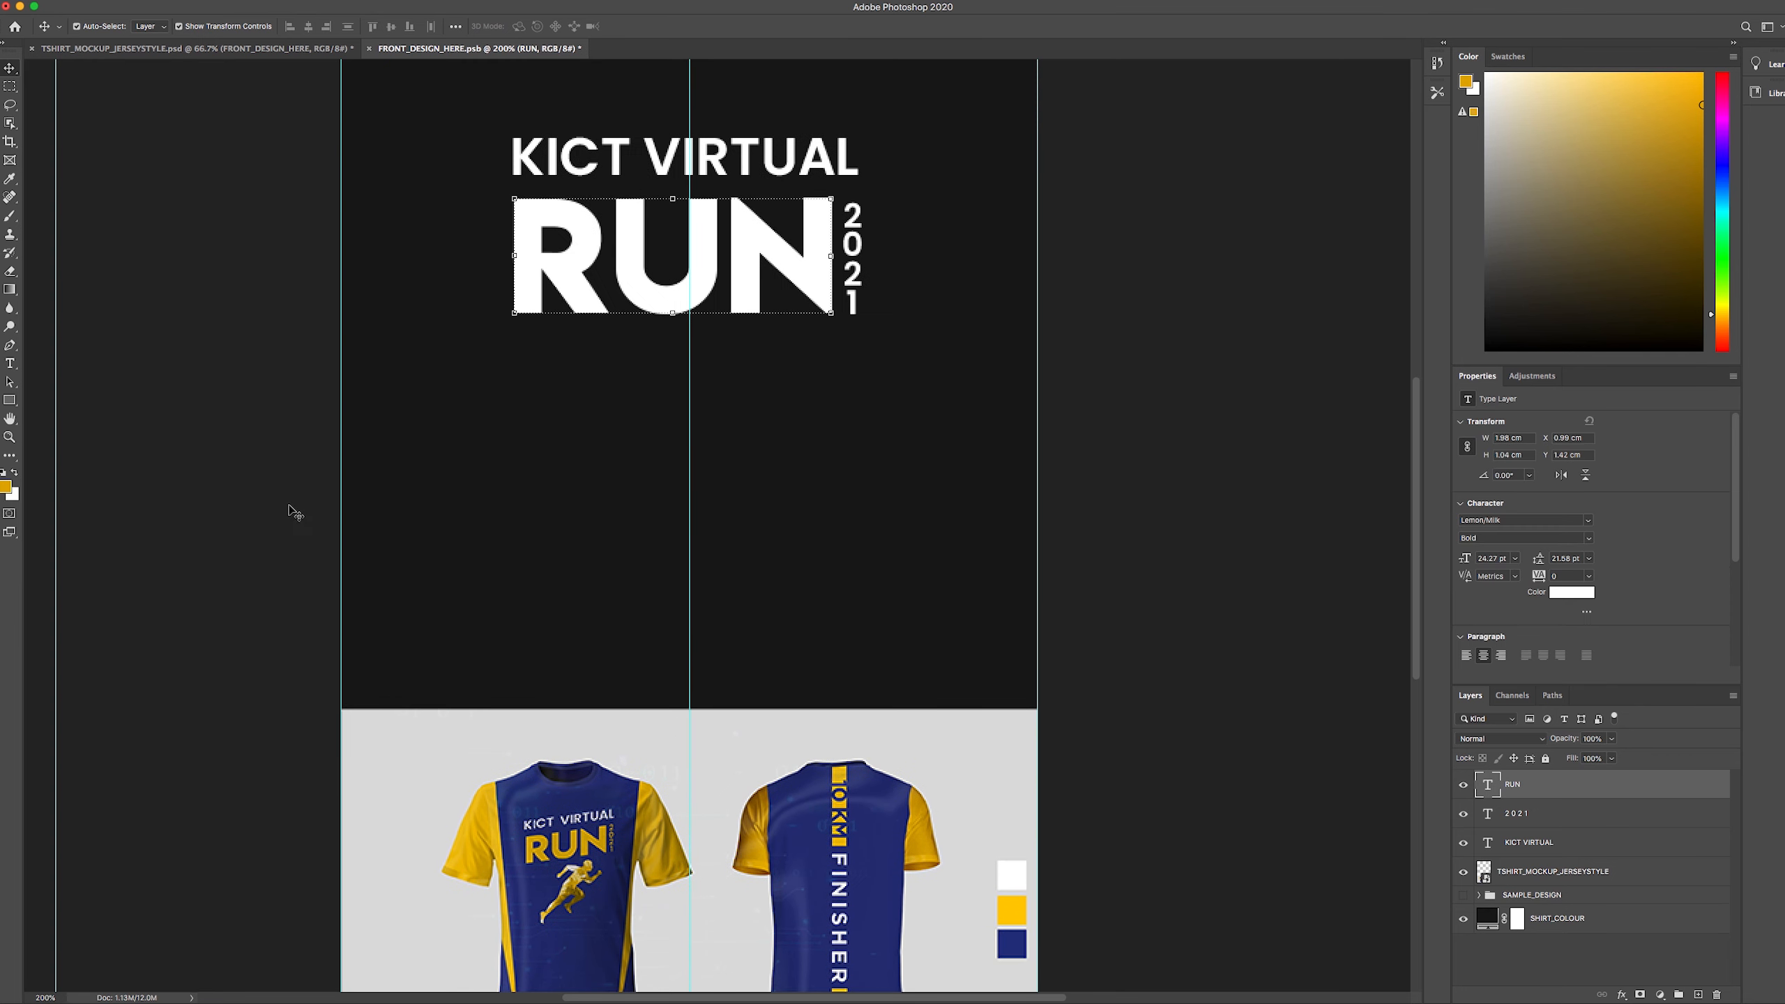
double_click(1488, 784)
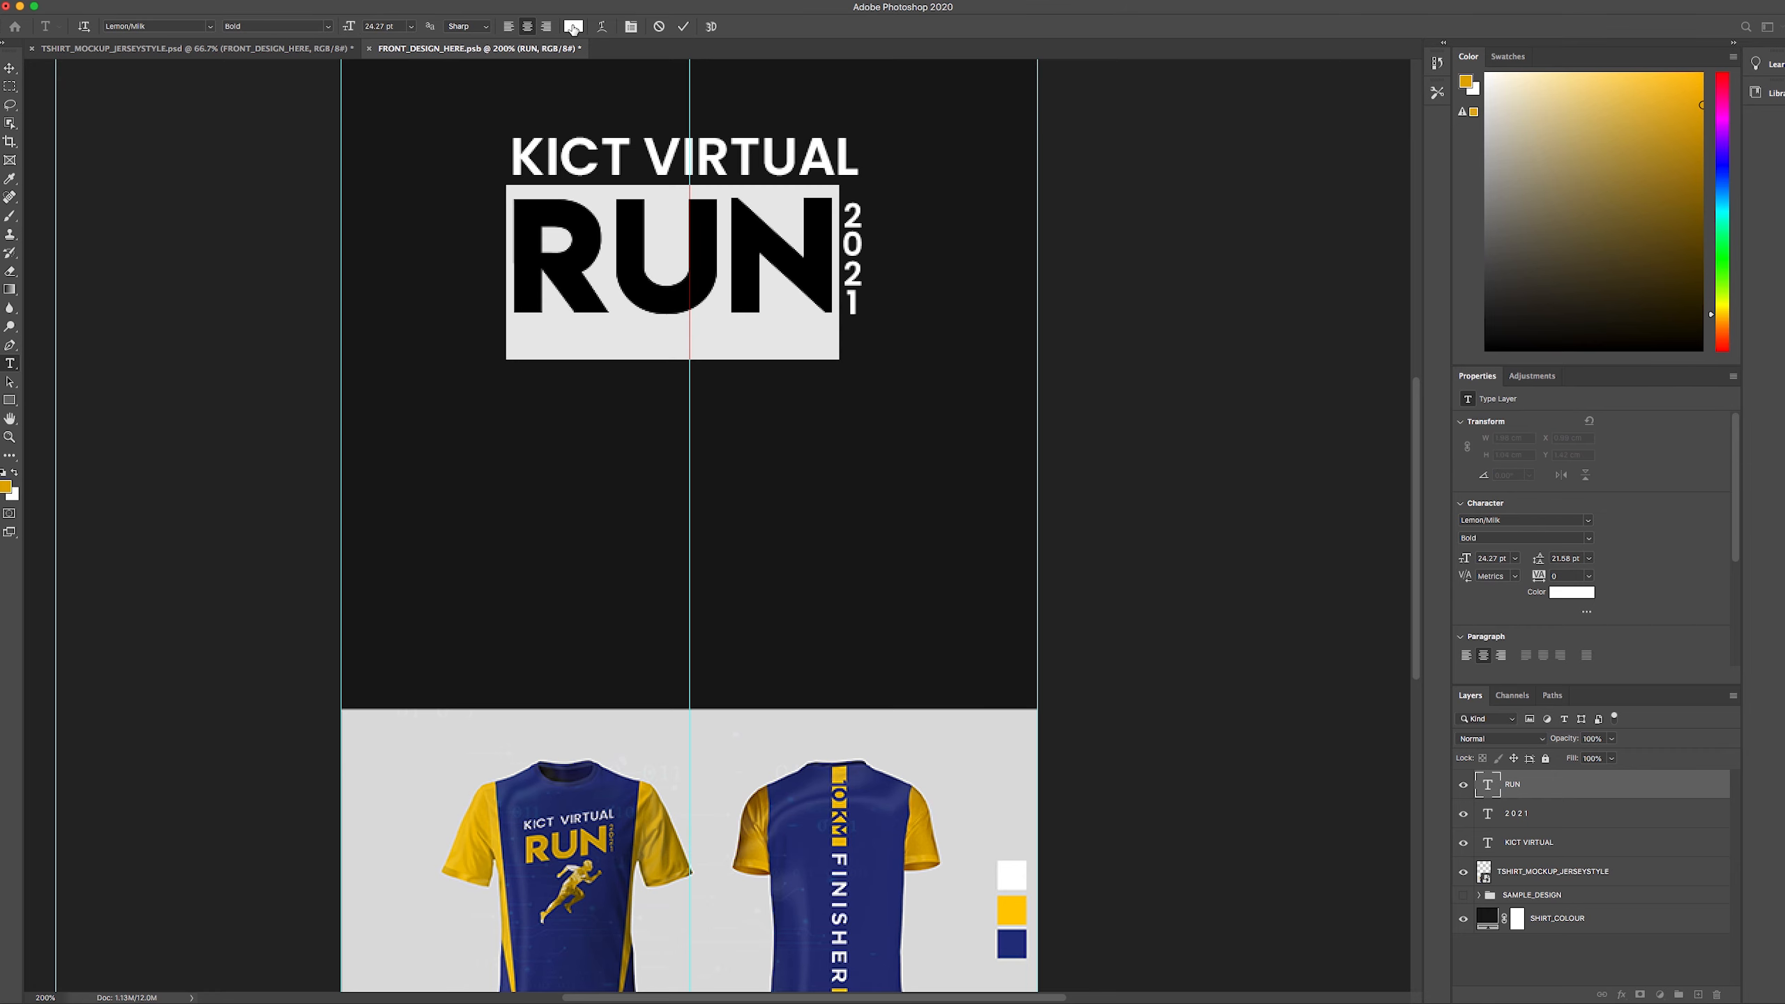
left_click(1566, 596)
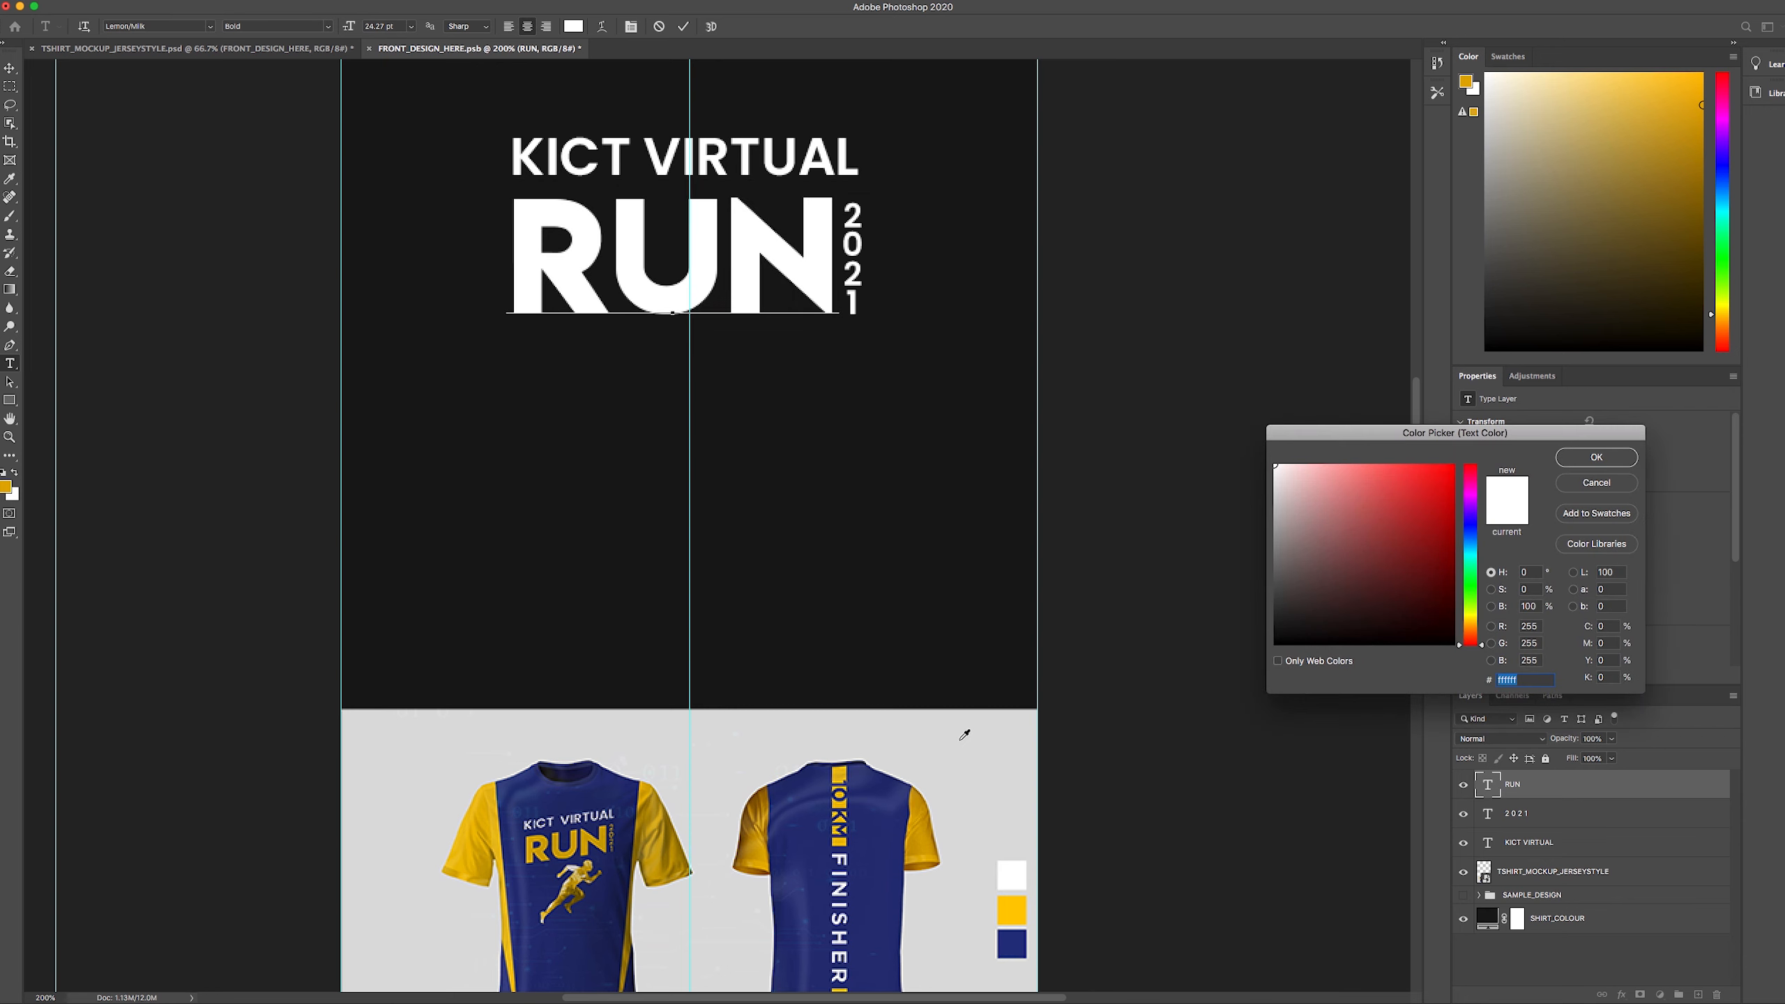
left_click(1005, 906)
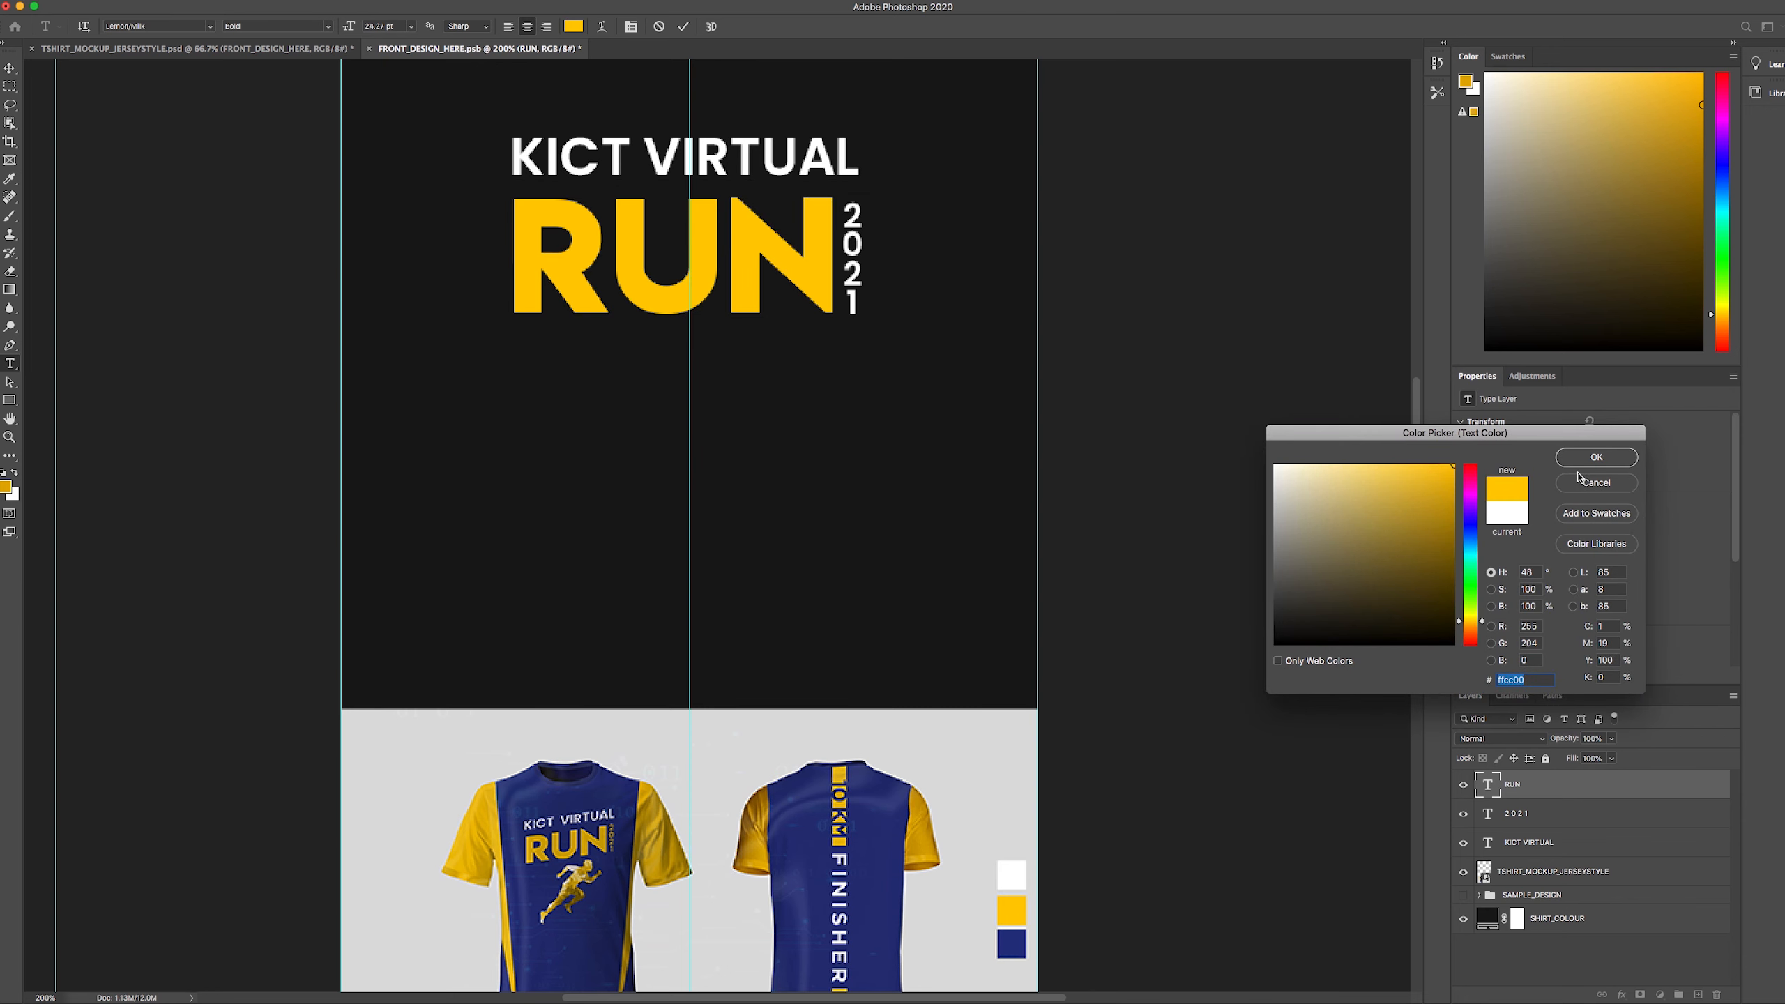
left_click(1597, 457)
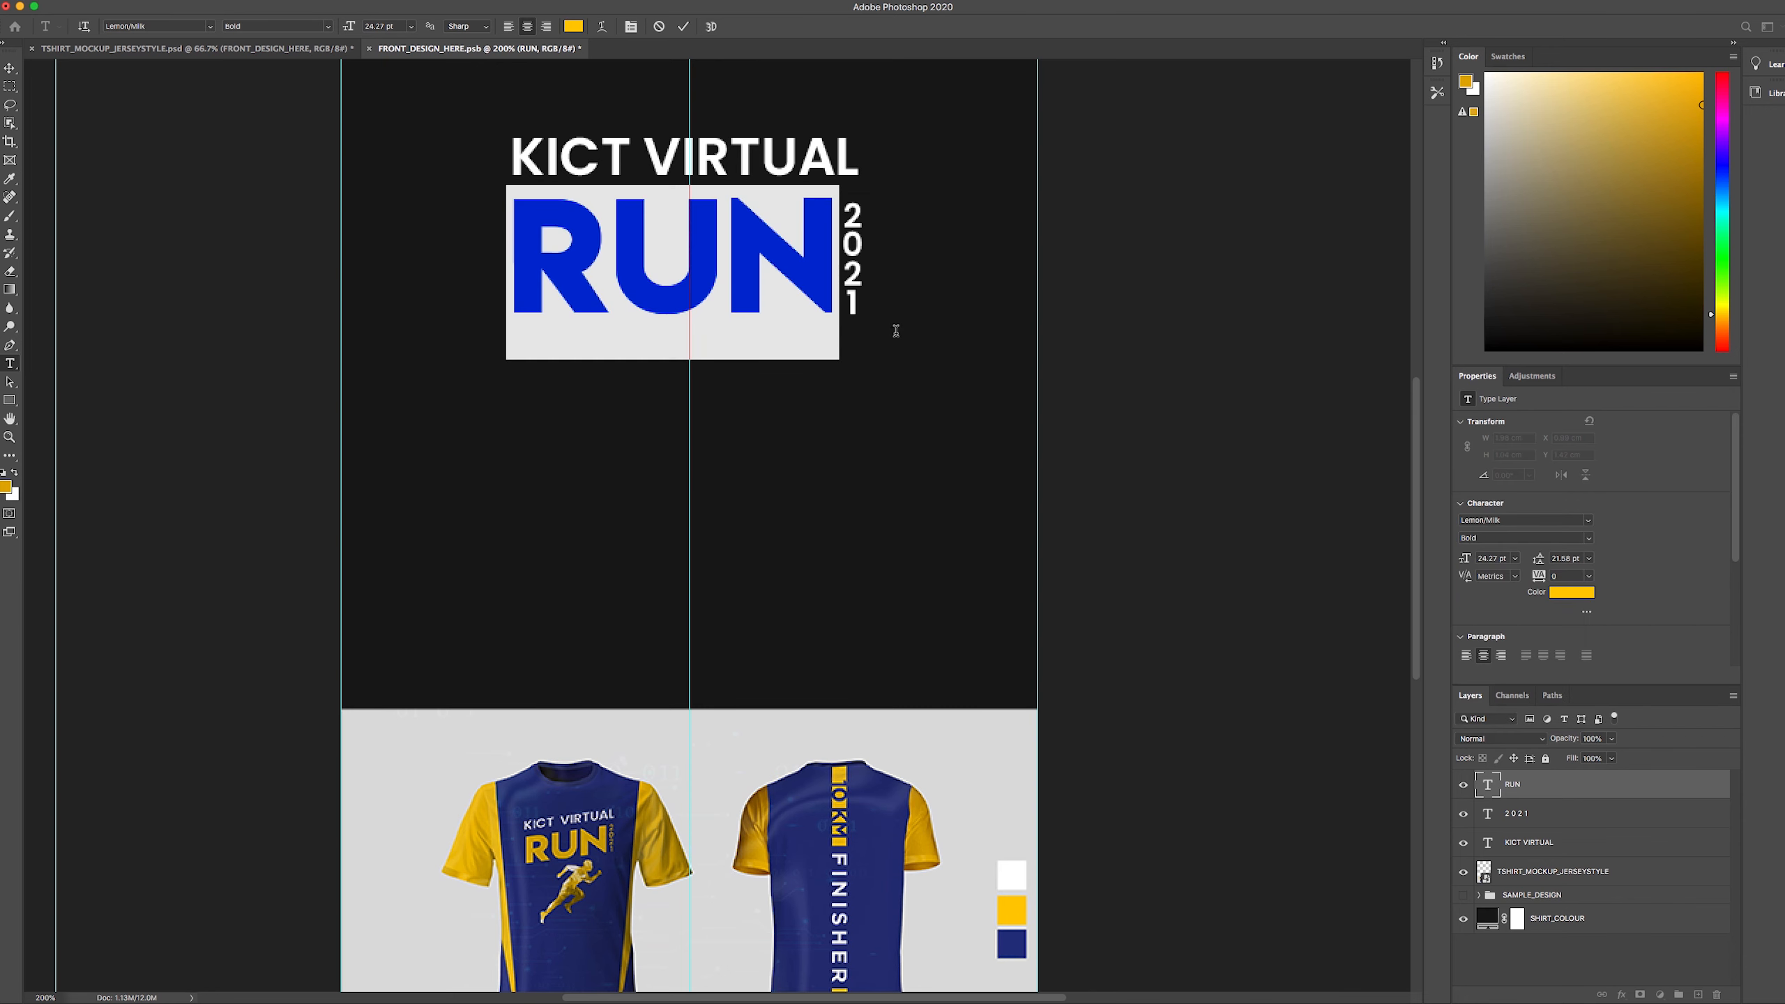
left_click(683, 26)
key("v")
- Recolour the stacked 2021 text with the same yellow (ffcc00) sampled from the reference swatch
left_click(864, 253)
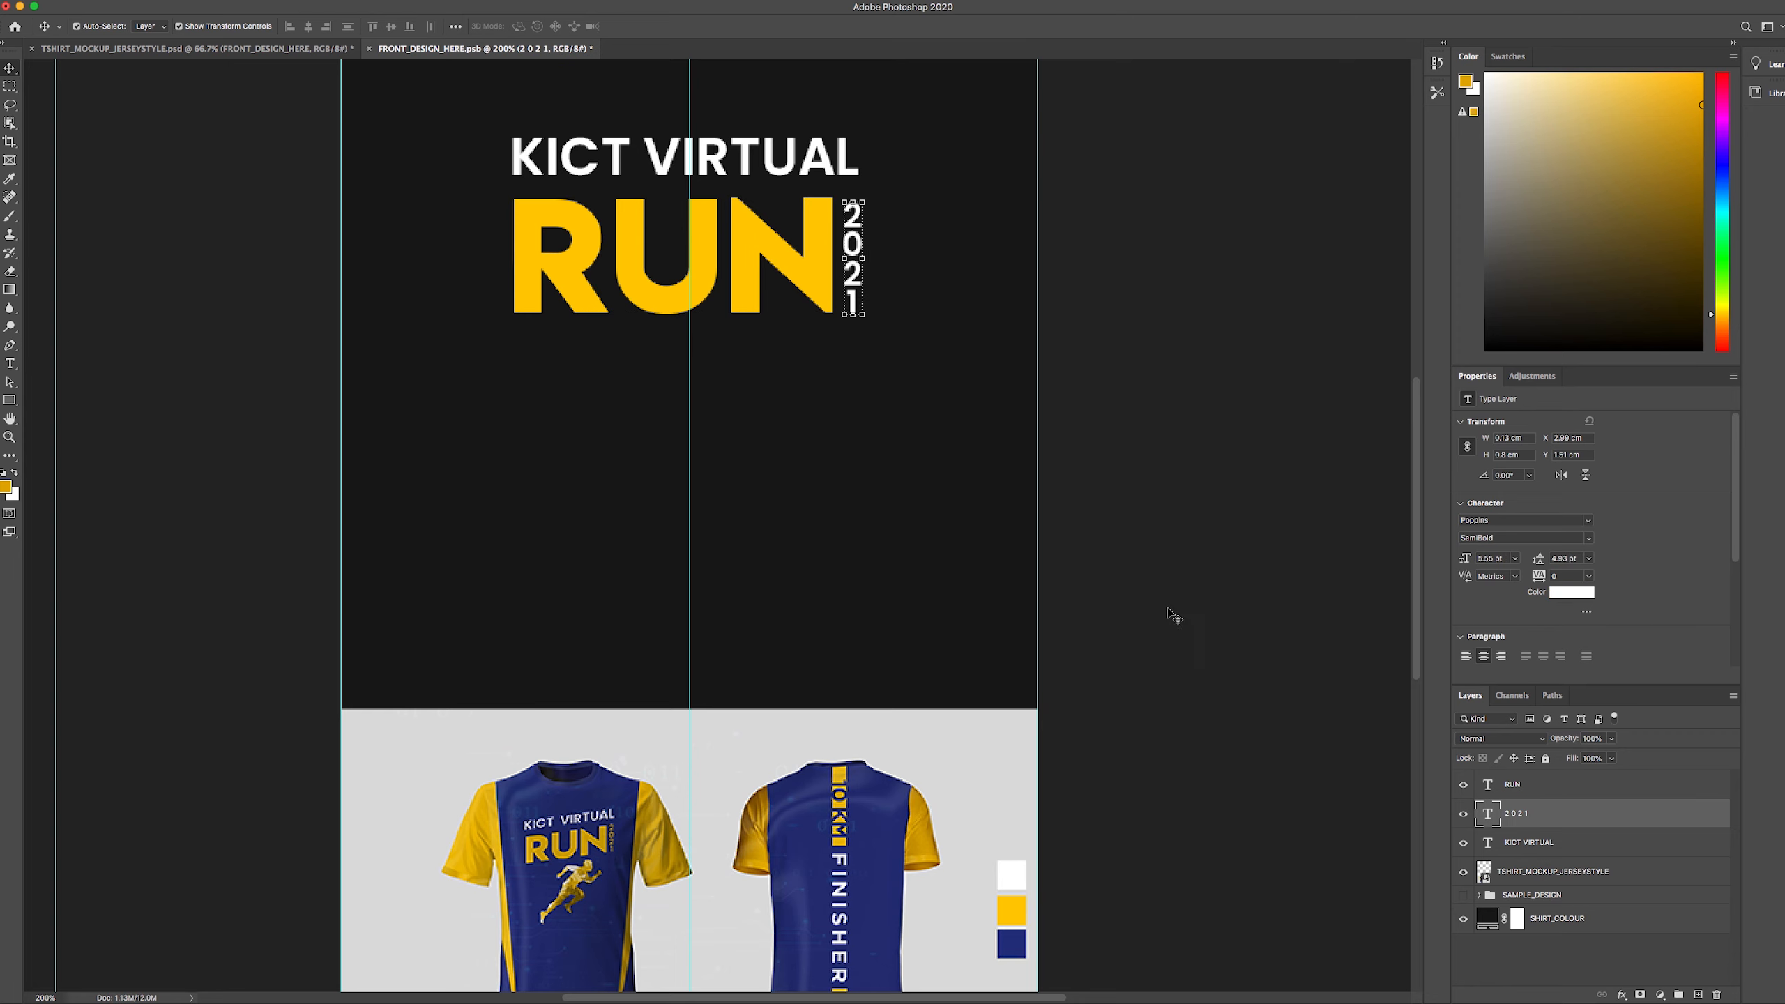
double_click(1489, 815)
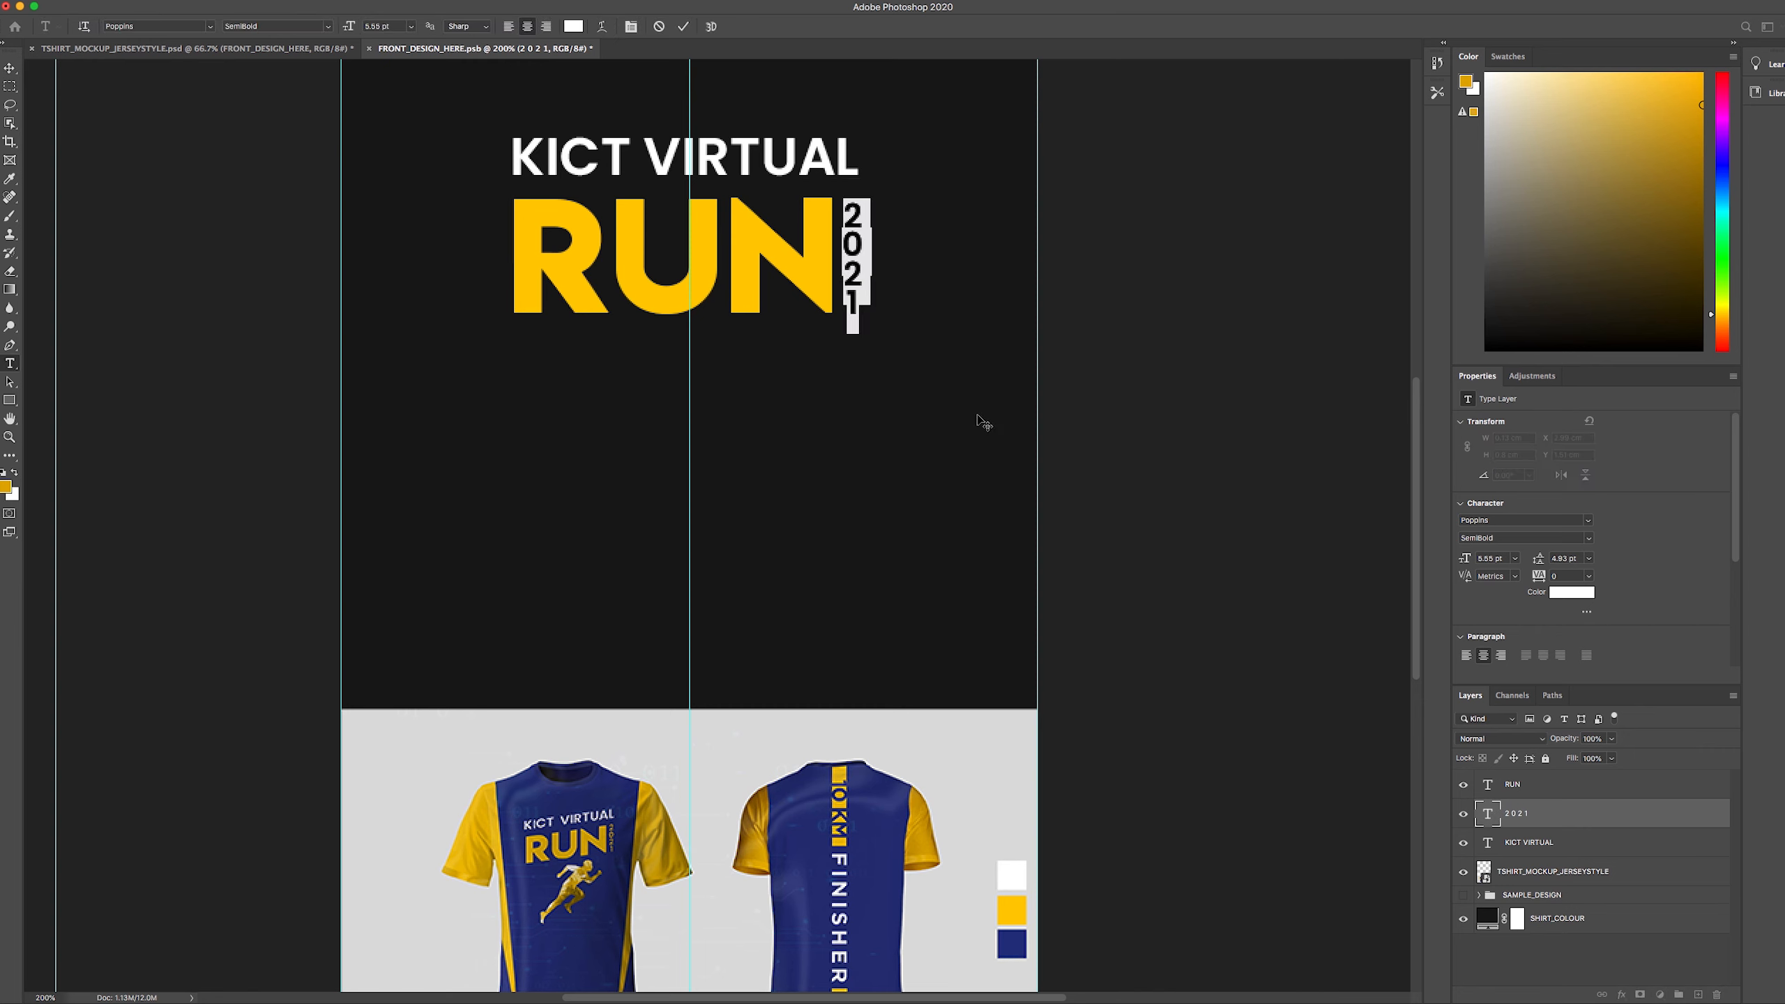
left_click(1572, 592)
left_click(1012, 908)
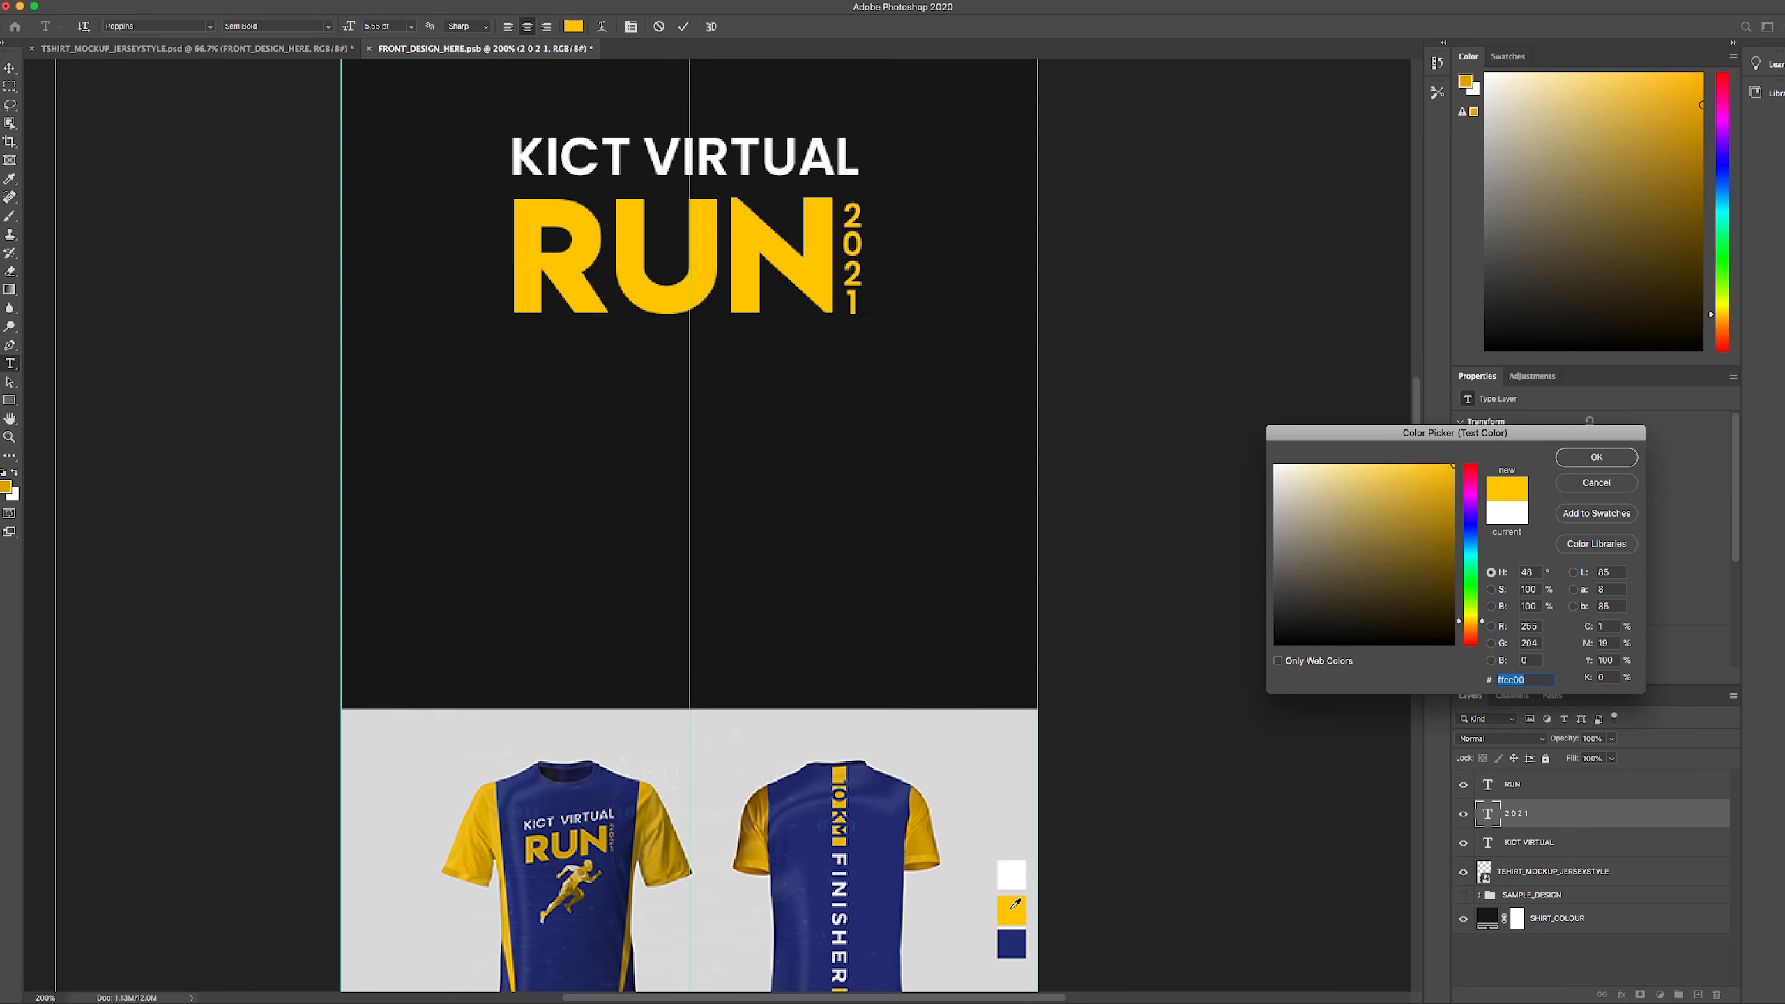
left_click(1597, 457)
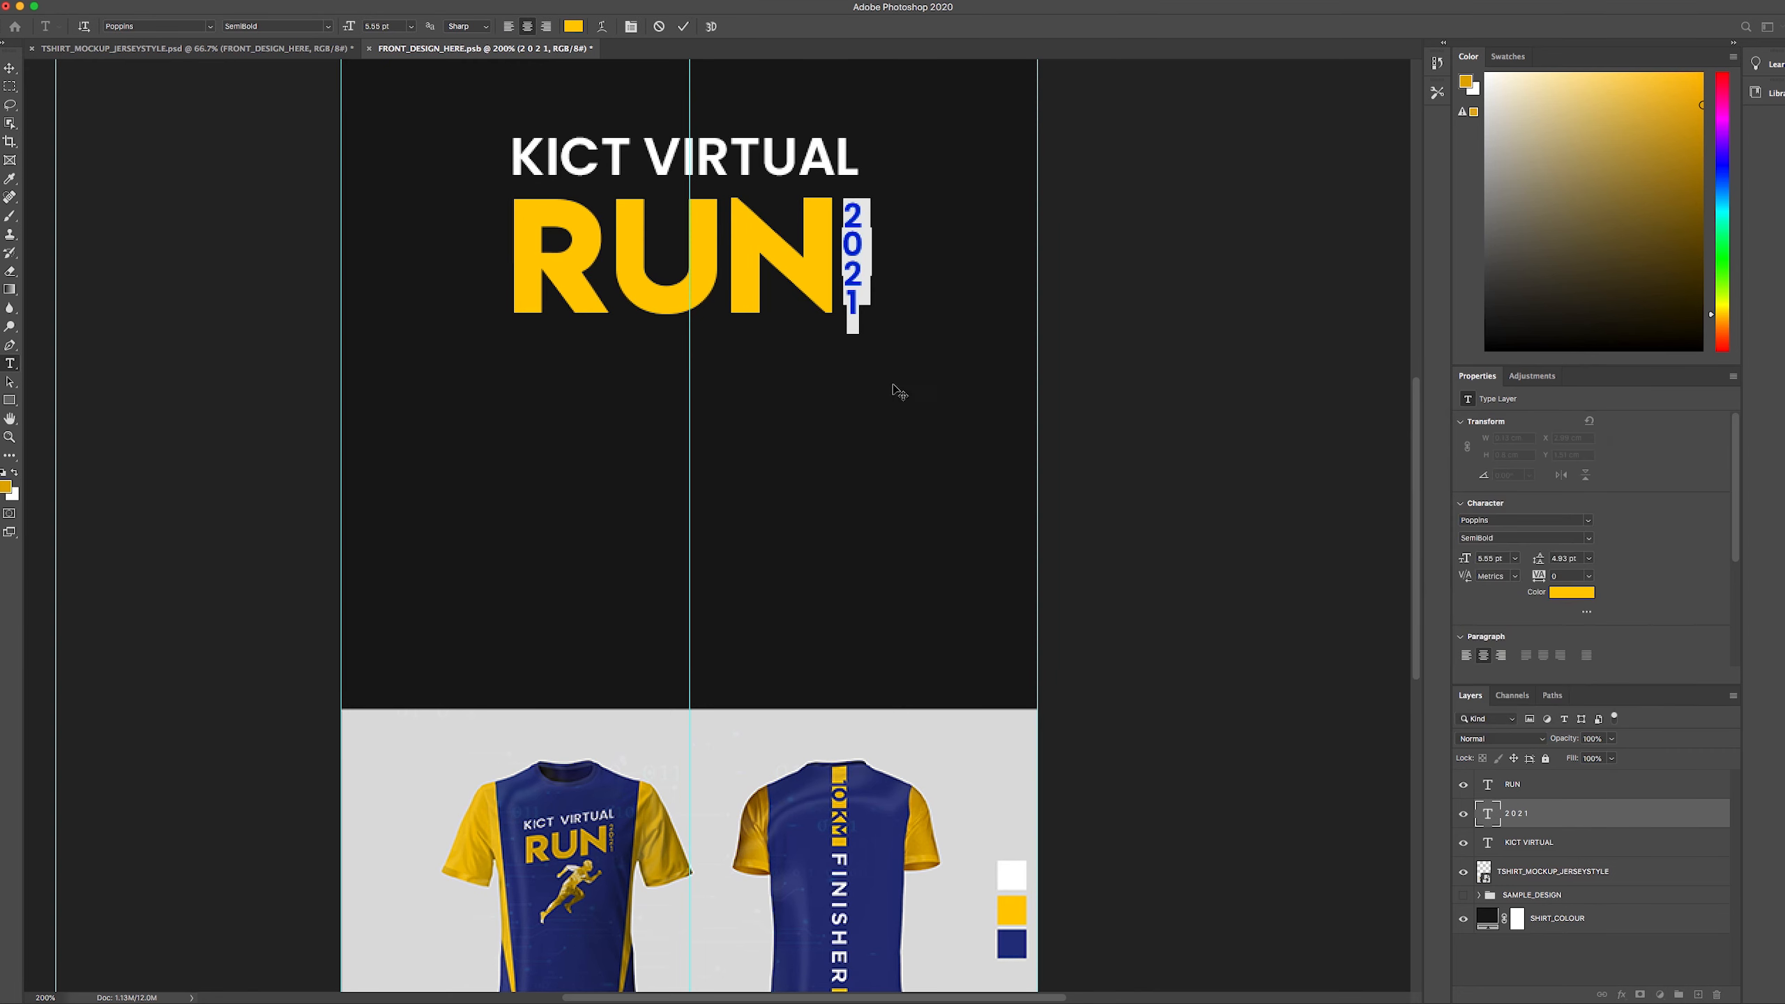
left_click(683, 26)
key("v")
left_click(1125, 345)
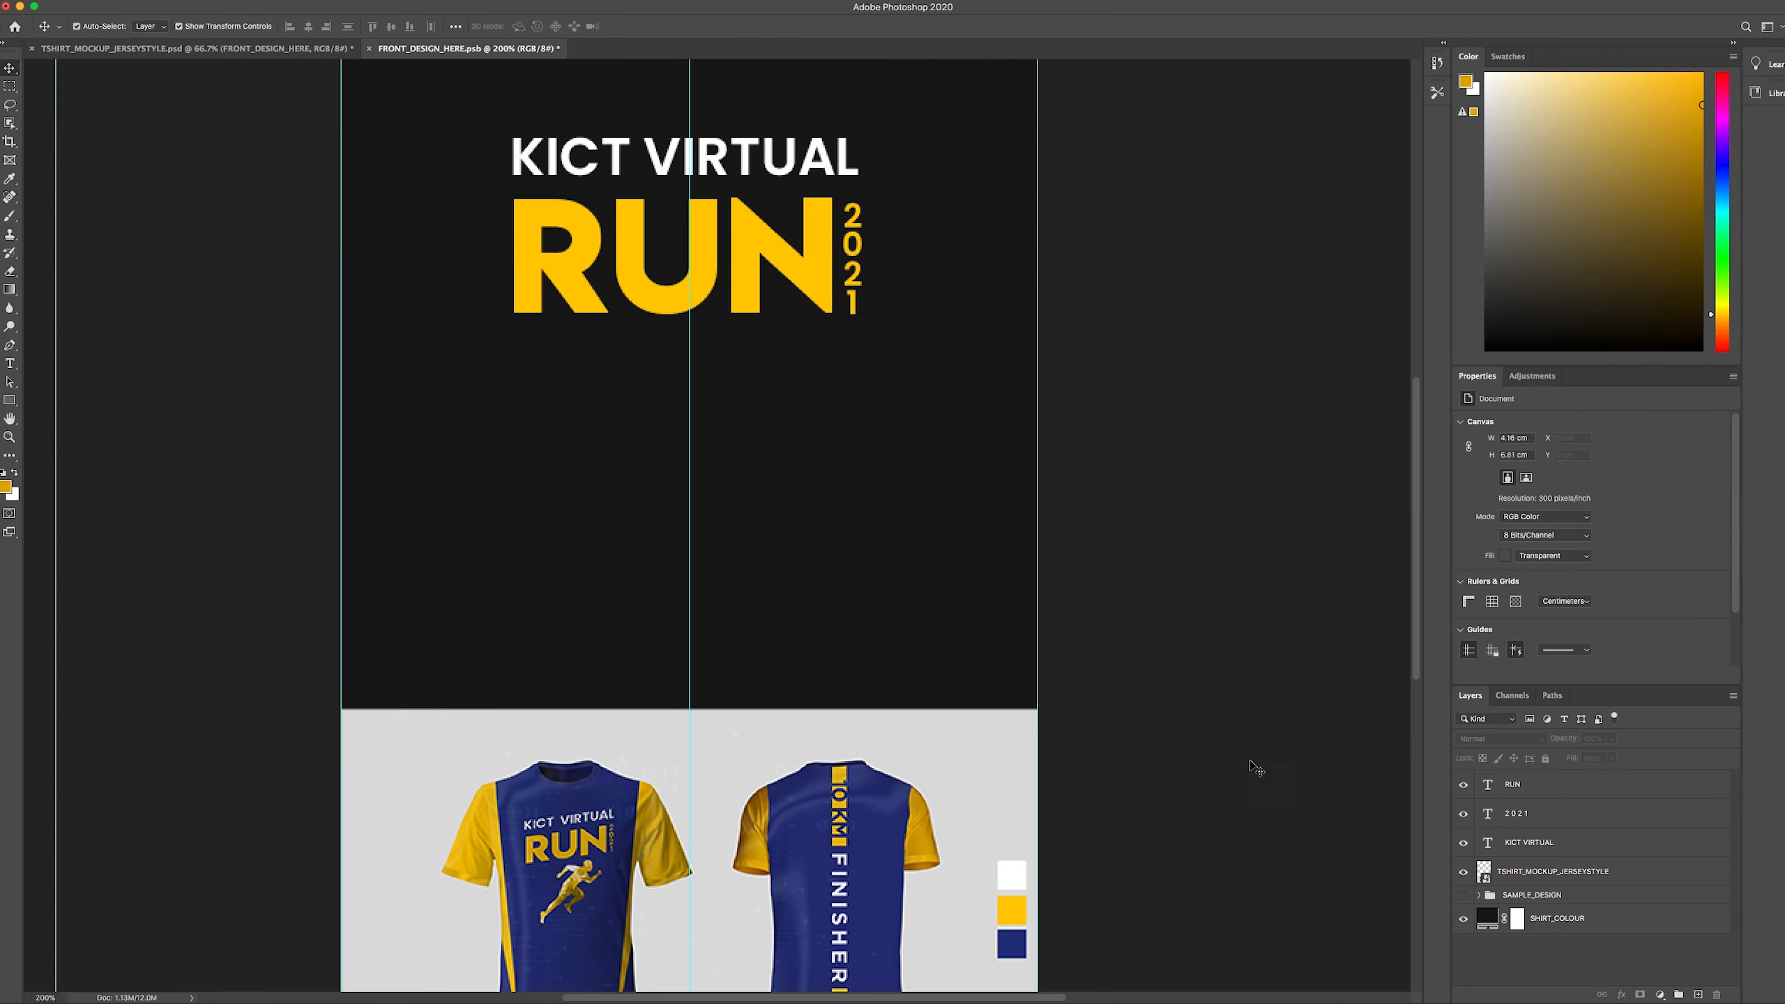
- Group the KICT VIRTUAL, 2021 and RUN text layers together
left_click(784, 166)
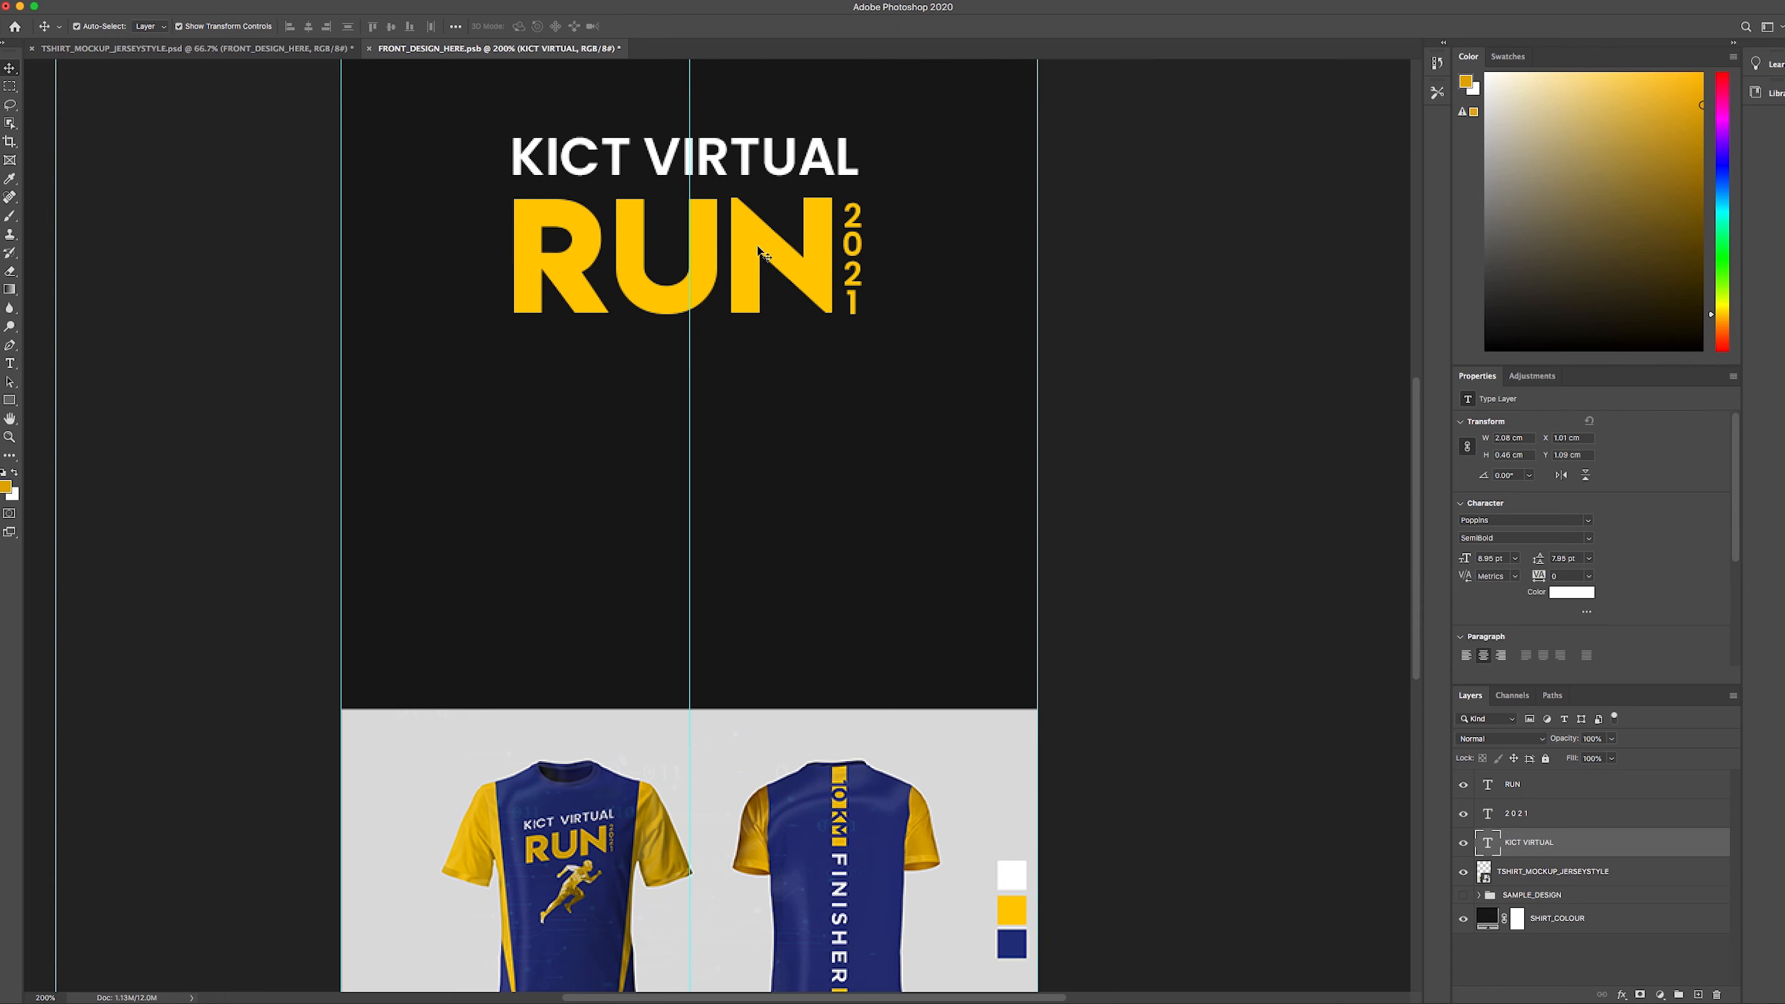
left_click(823, 267, "shift")
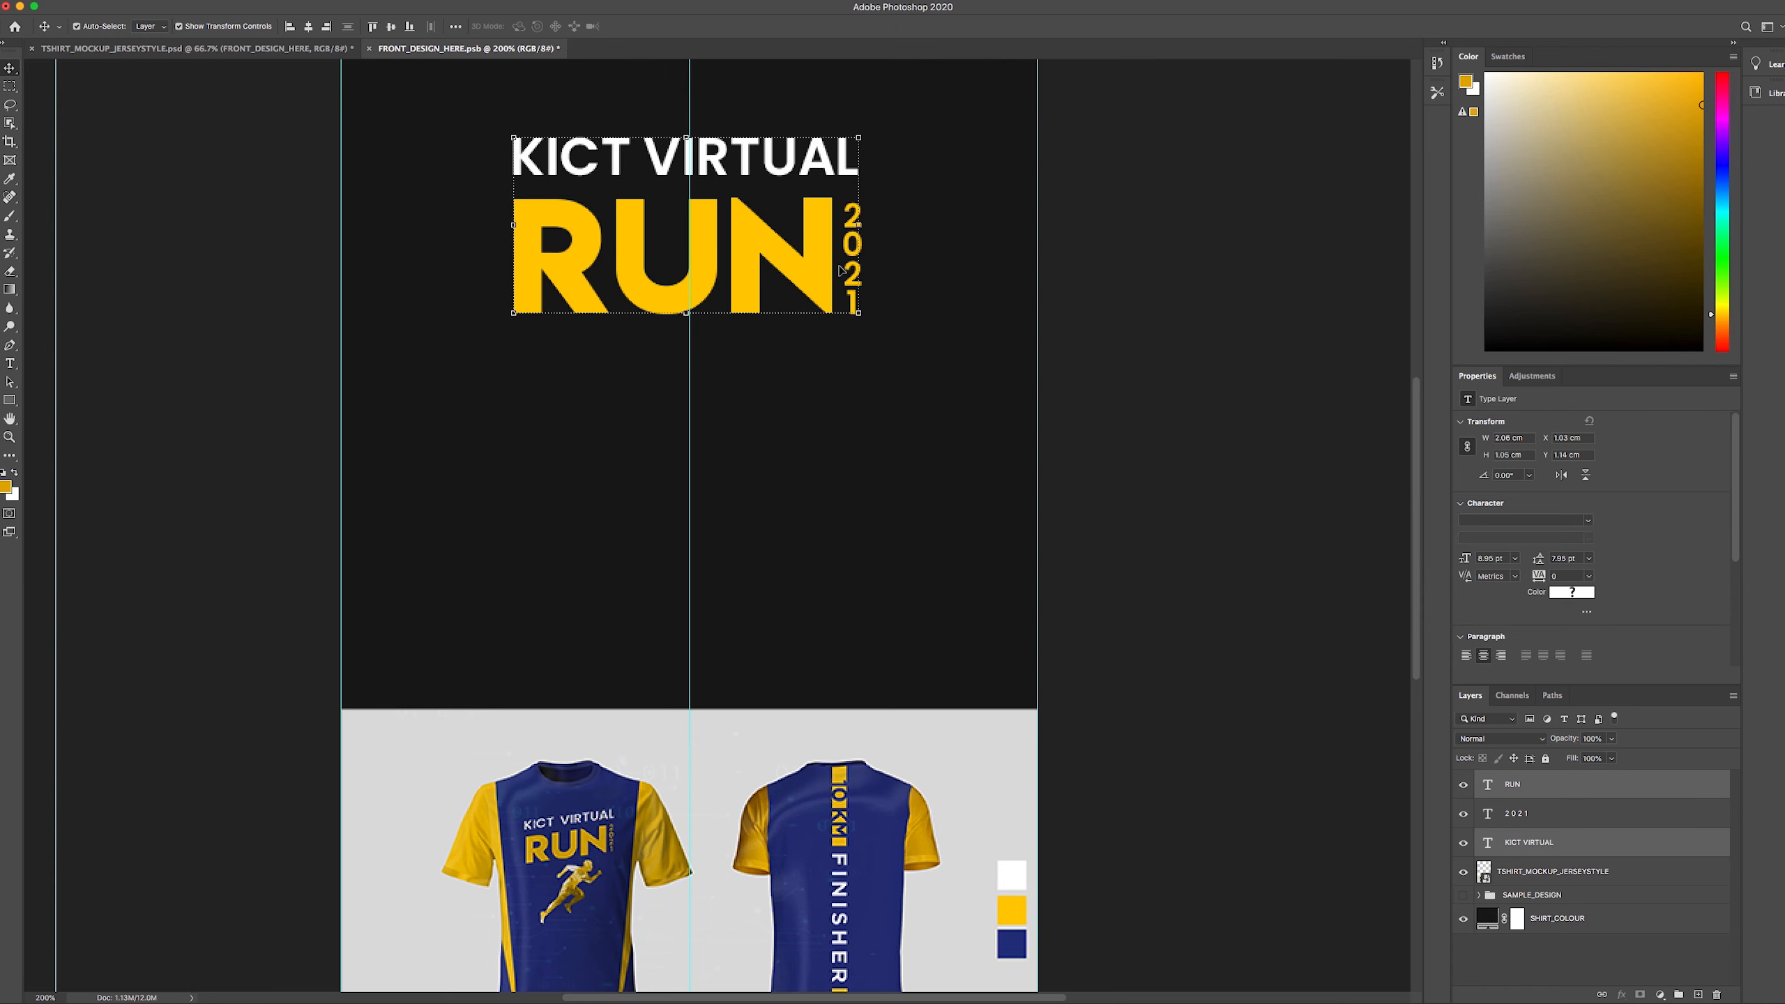
left_click(1160, 808)
left_click(1543, 840)
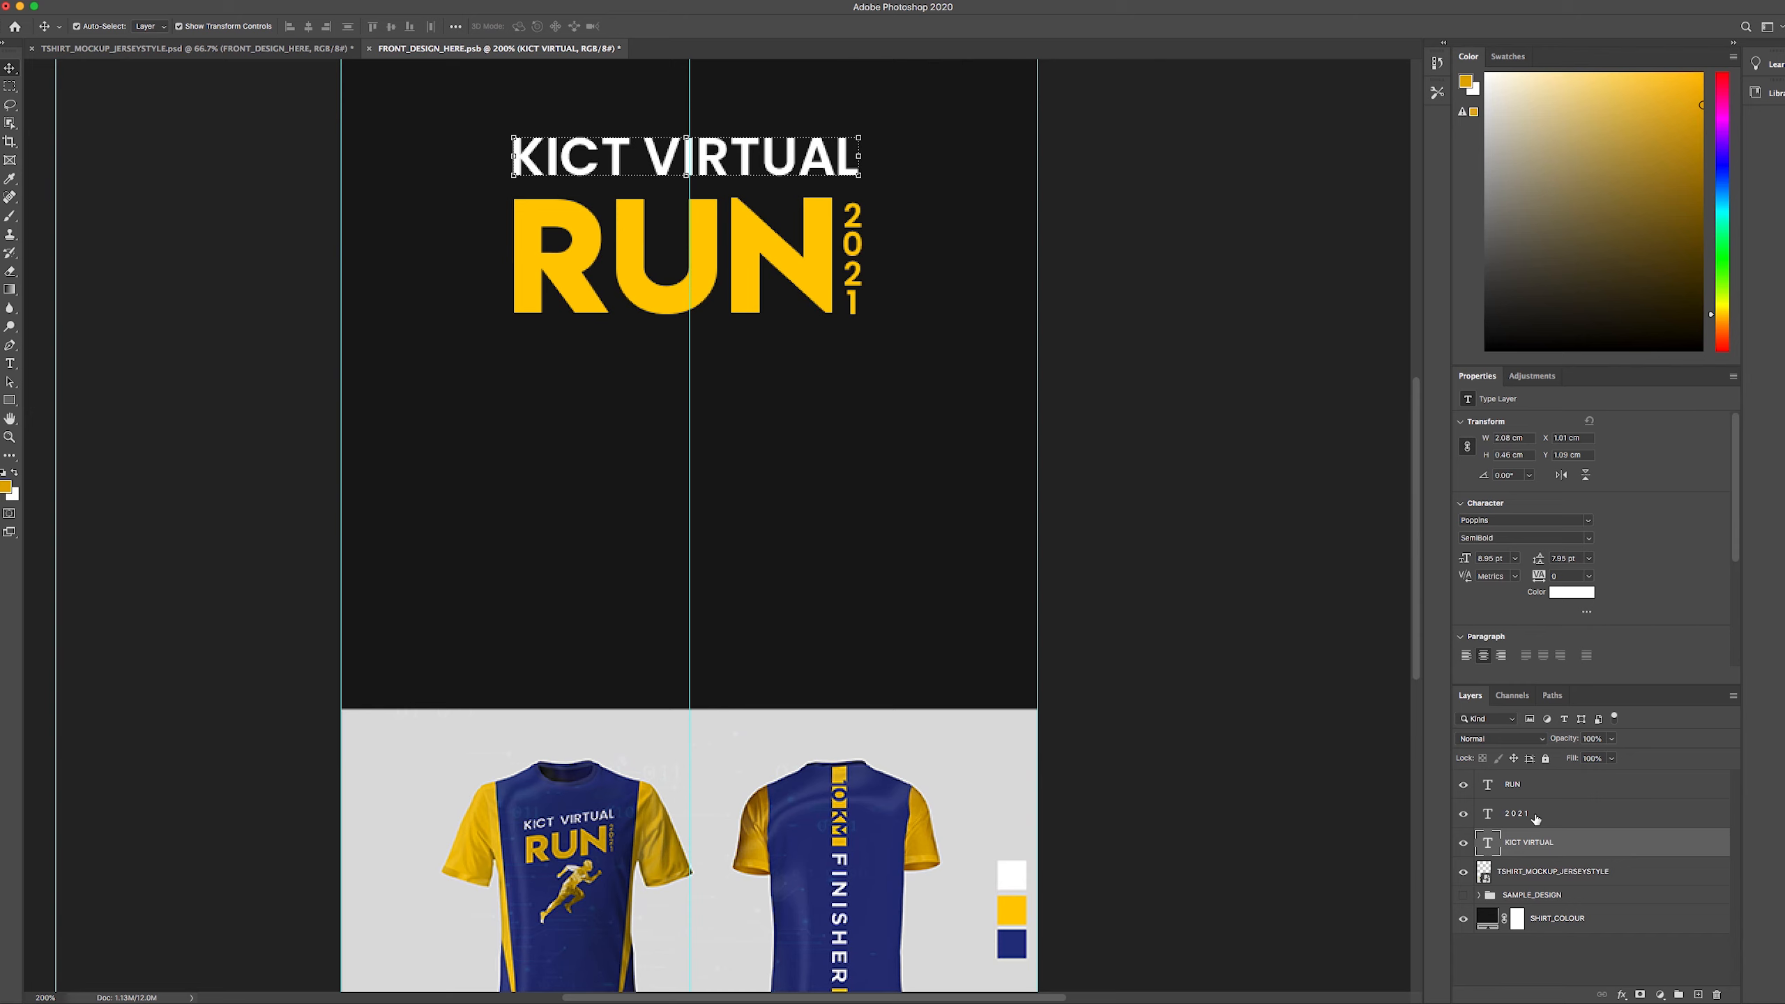
left_click(1536, 816, "shift")
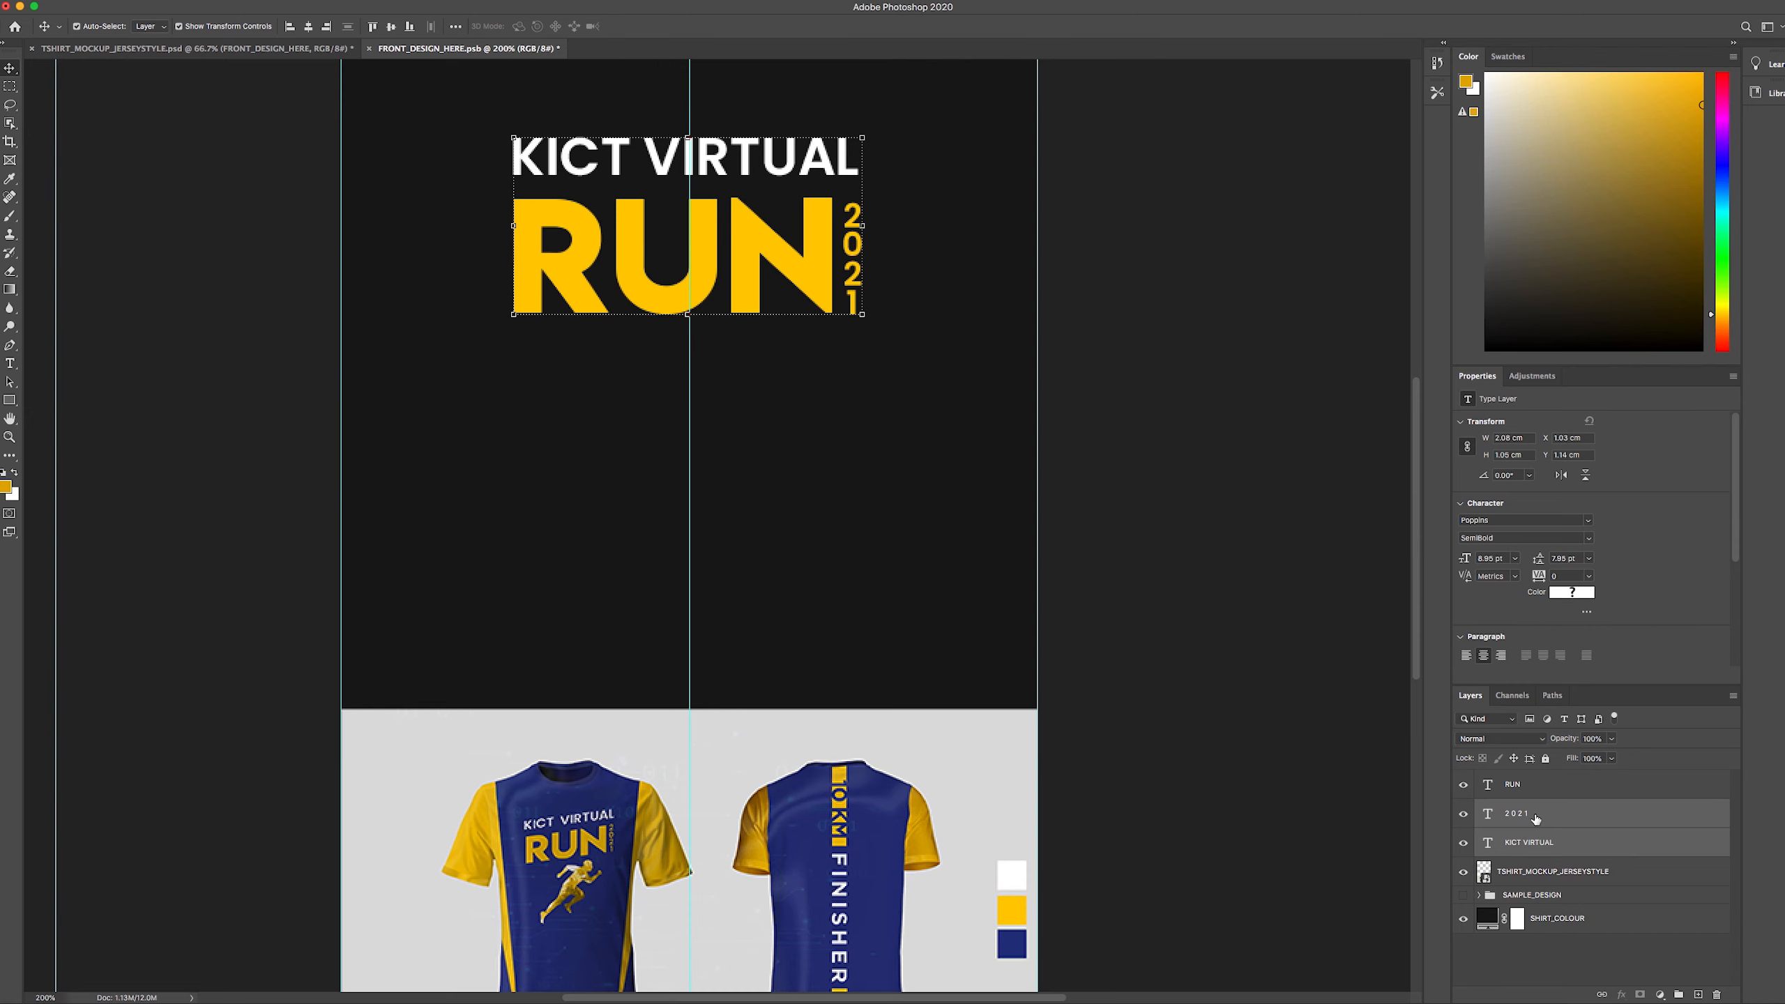
left_click(1518, 786, "shift")
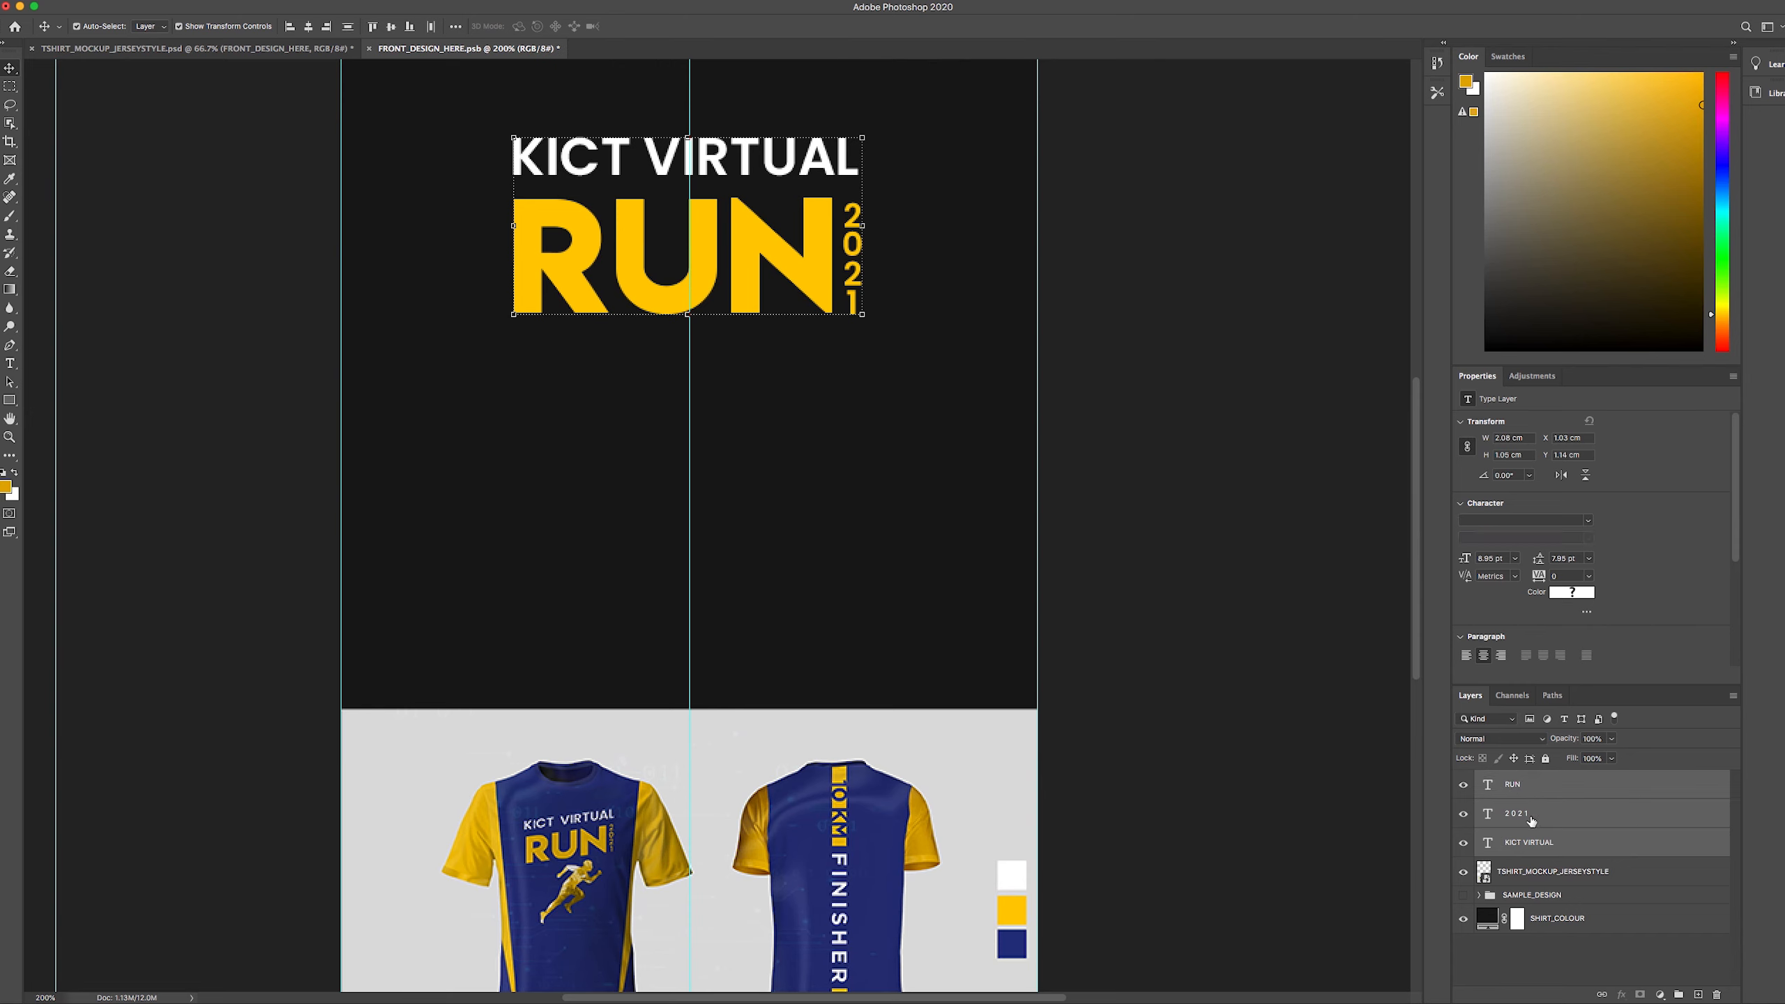
key("super+g")
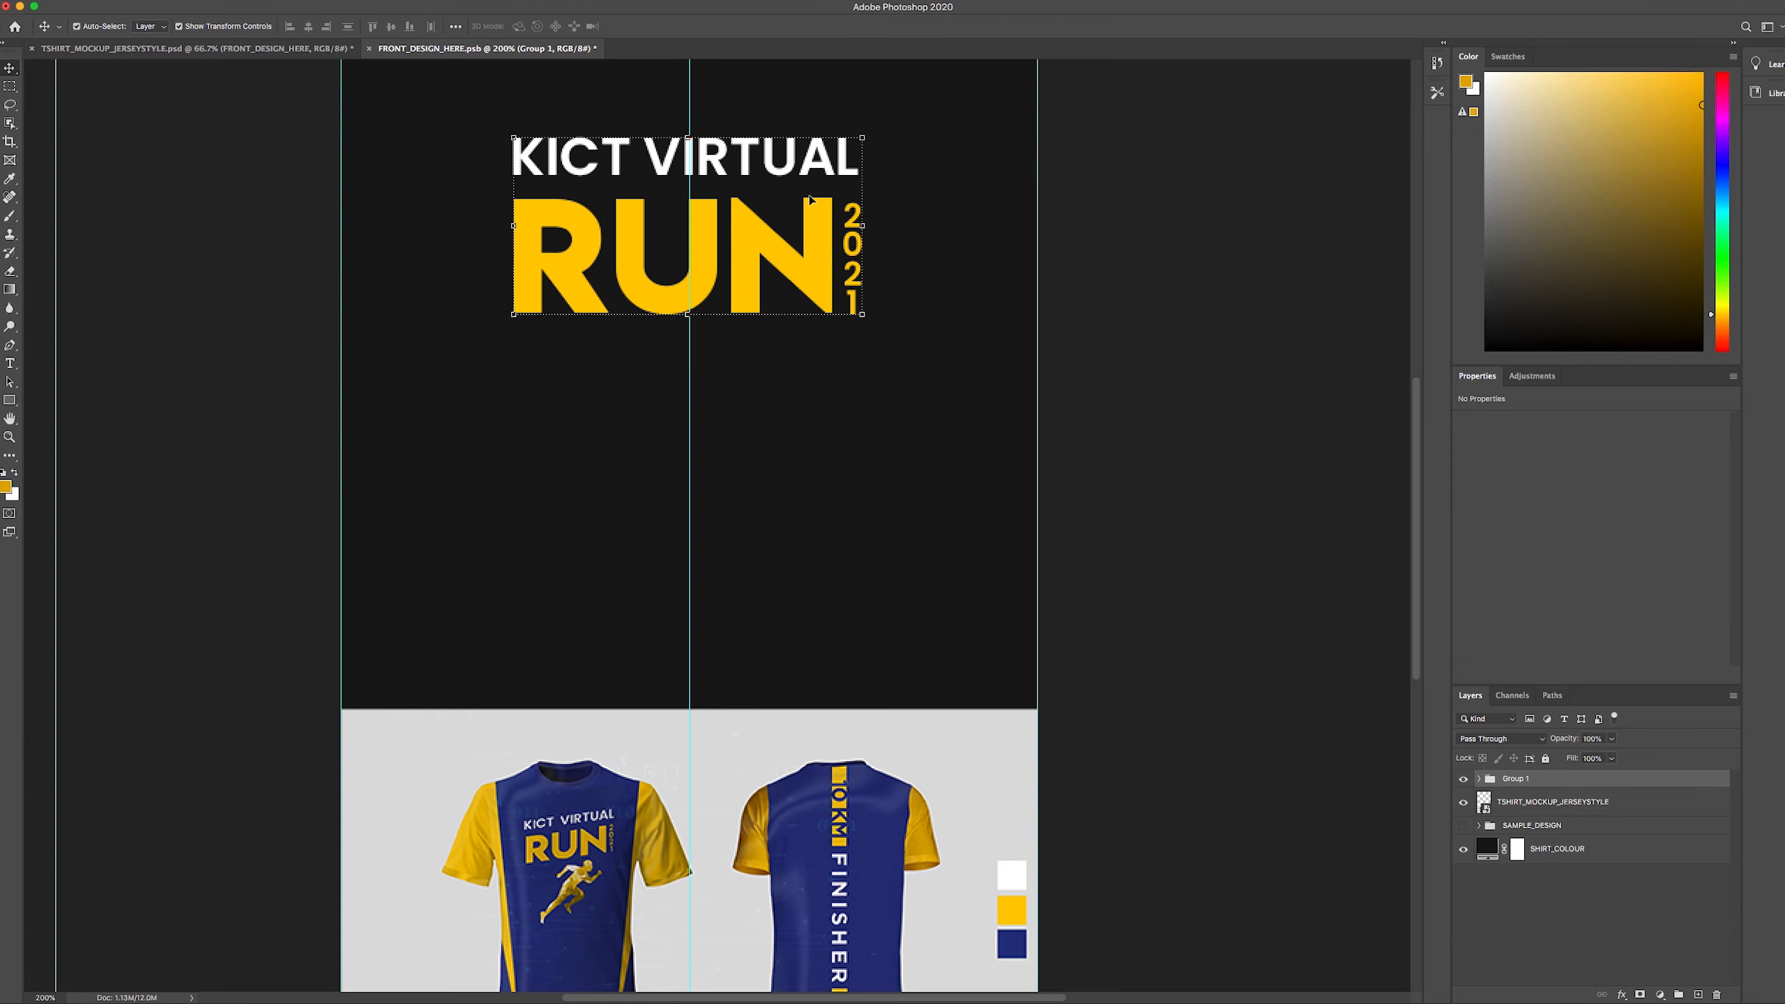
scroll(854, 406, "up", 1)
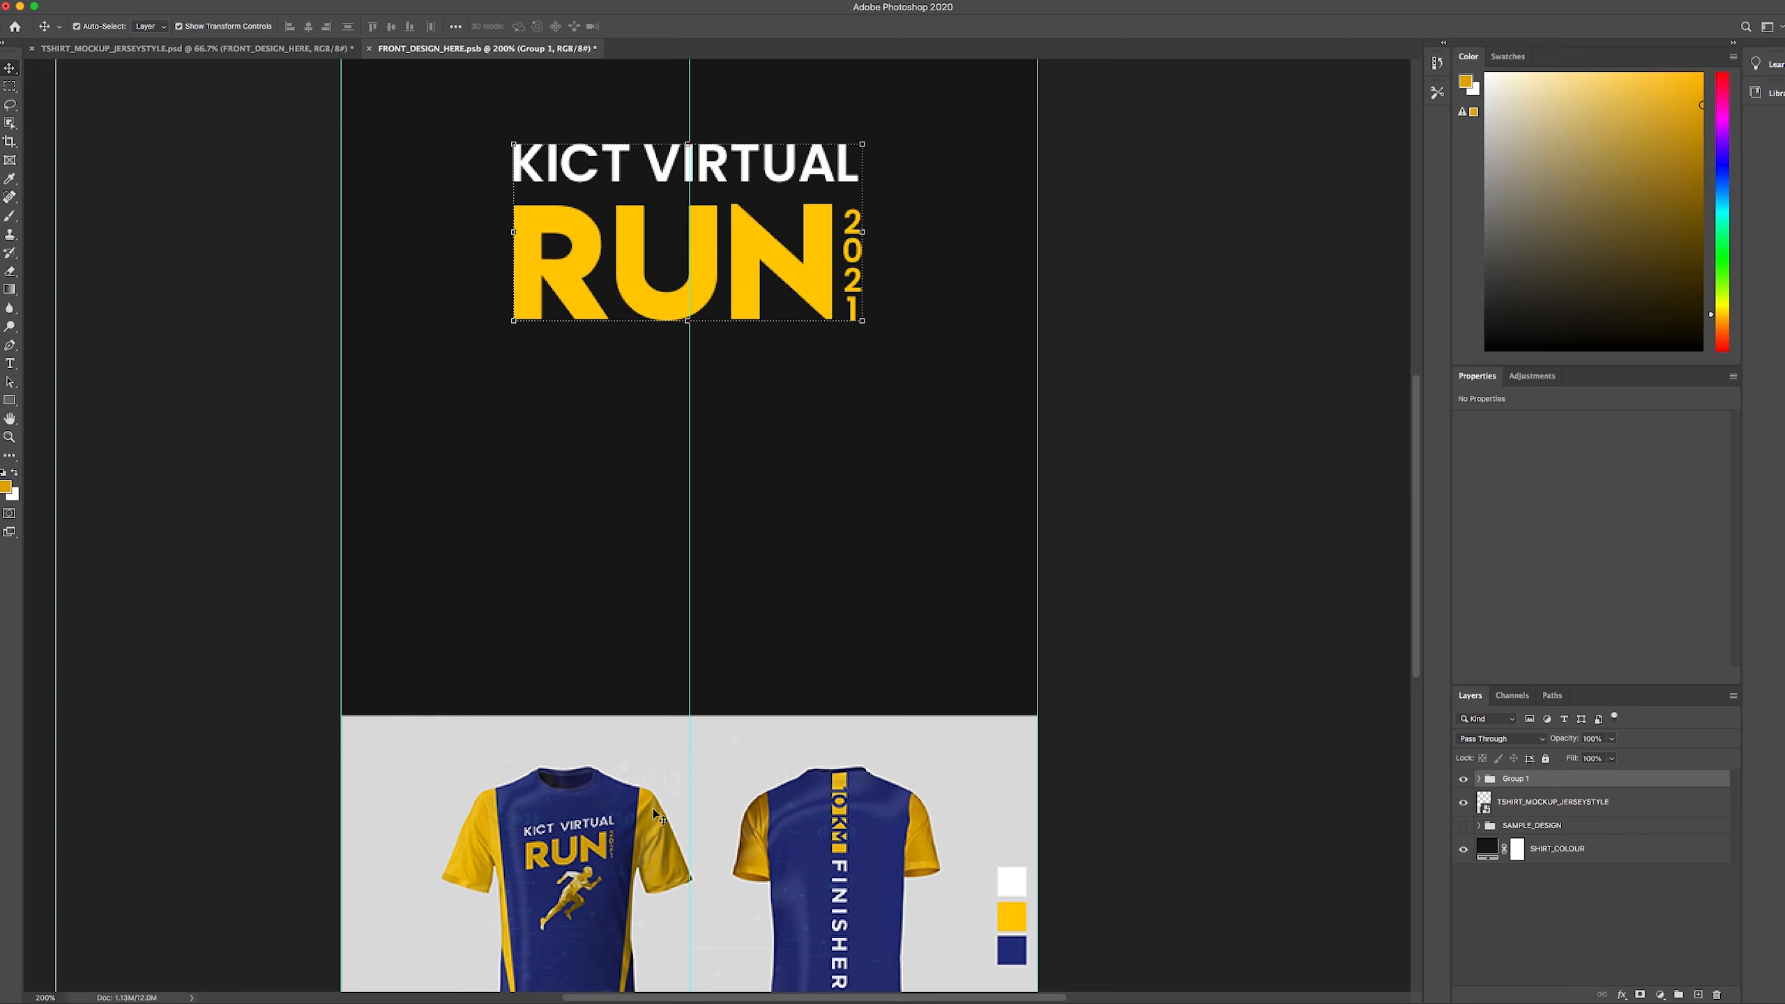
scroll(781, 523, "up", 2)
scroll(864, 200, "up", 4)
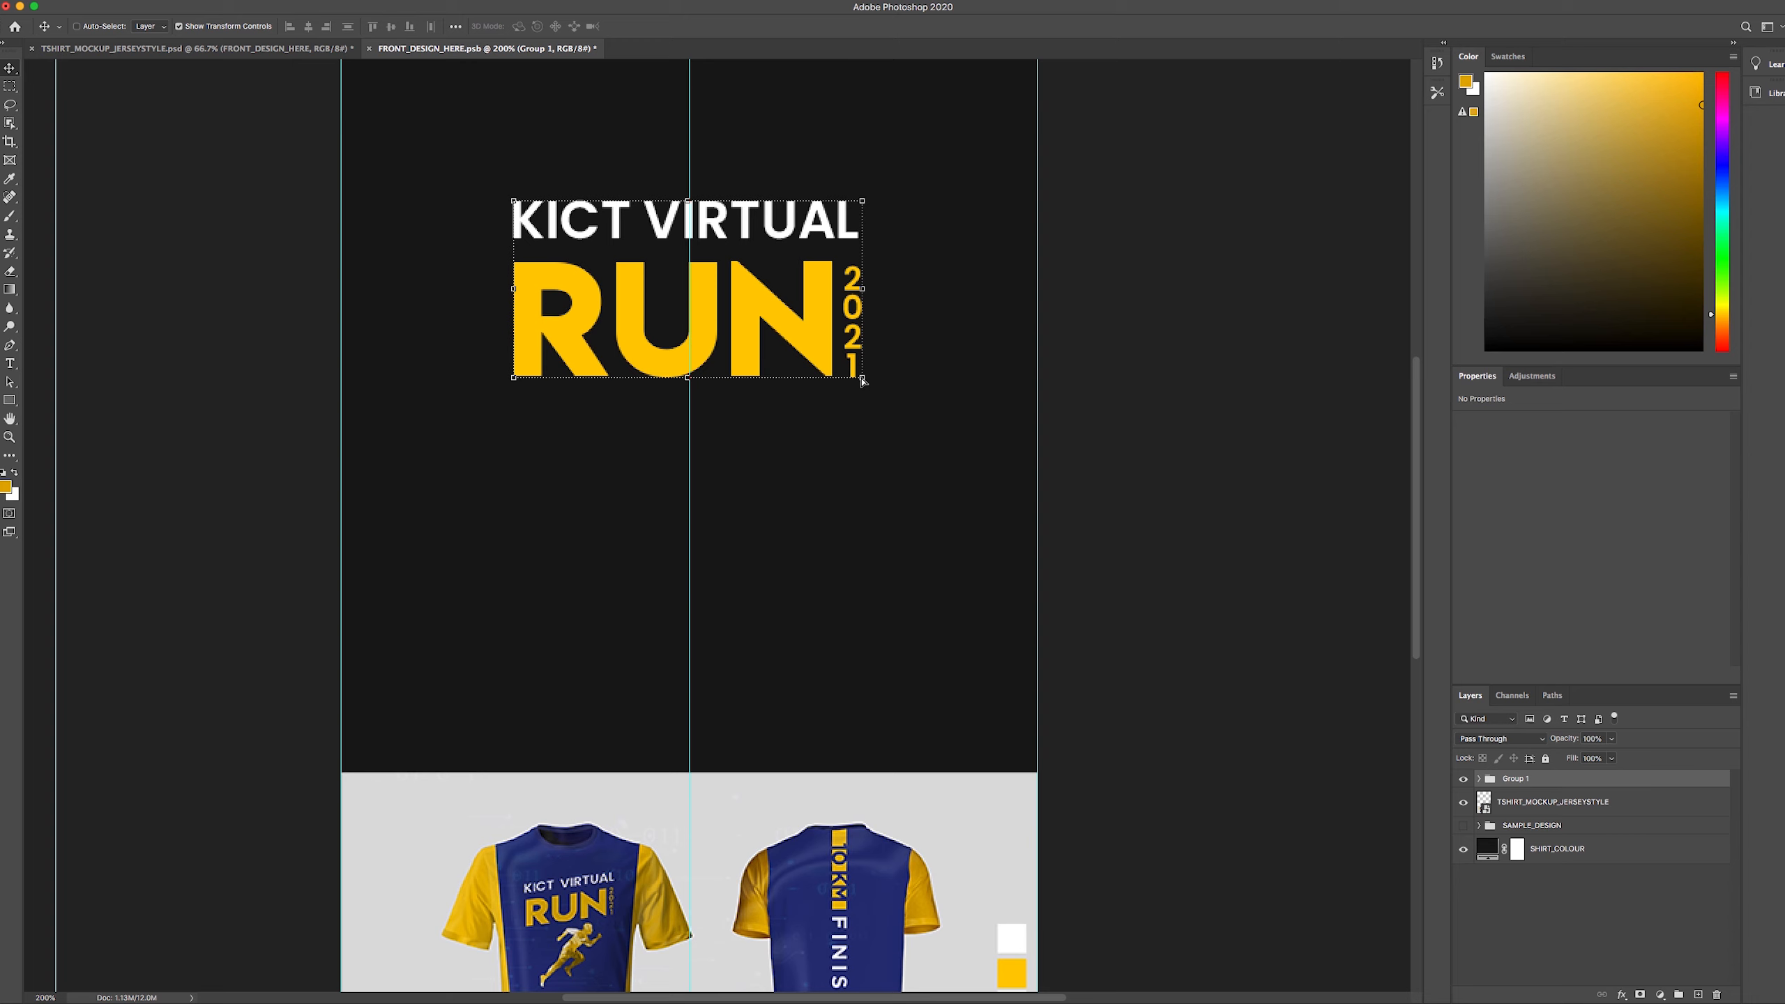
- Skew the grouped lettering vertically by about -6.5° so it slants upward, widening it slightly to about 105%
key("super")
left_click_drag(864, 381, 880, 336)
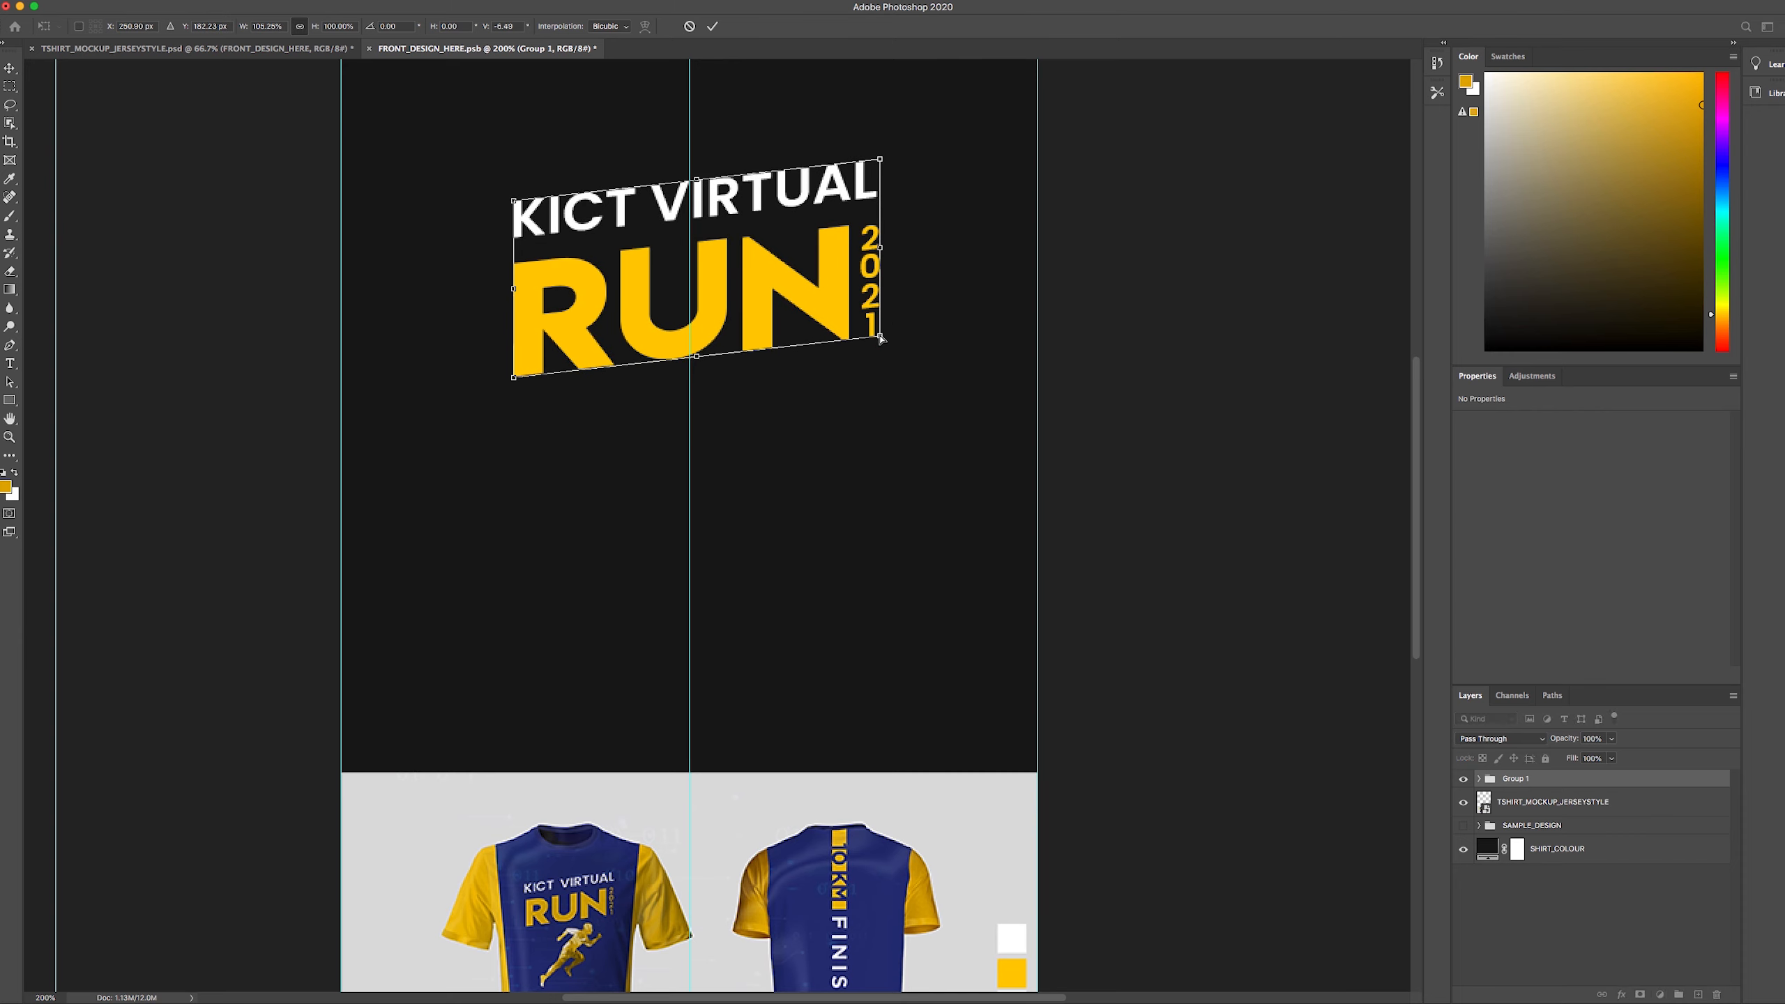
left_click(712, 28)
left_click(1086, 518)
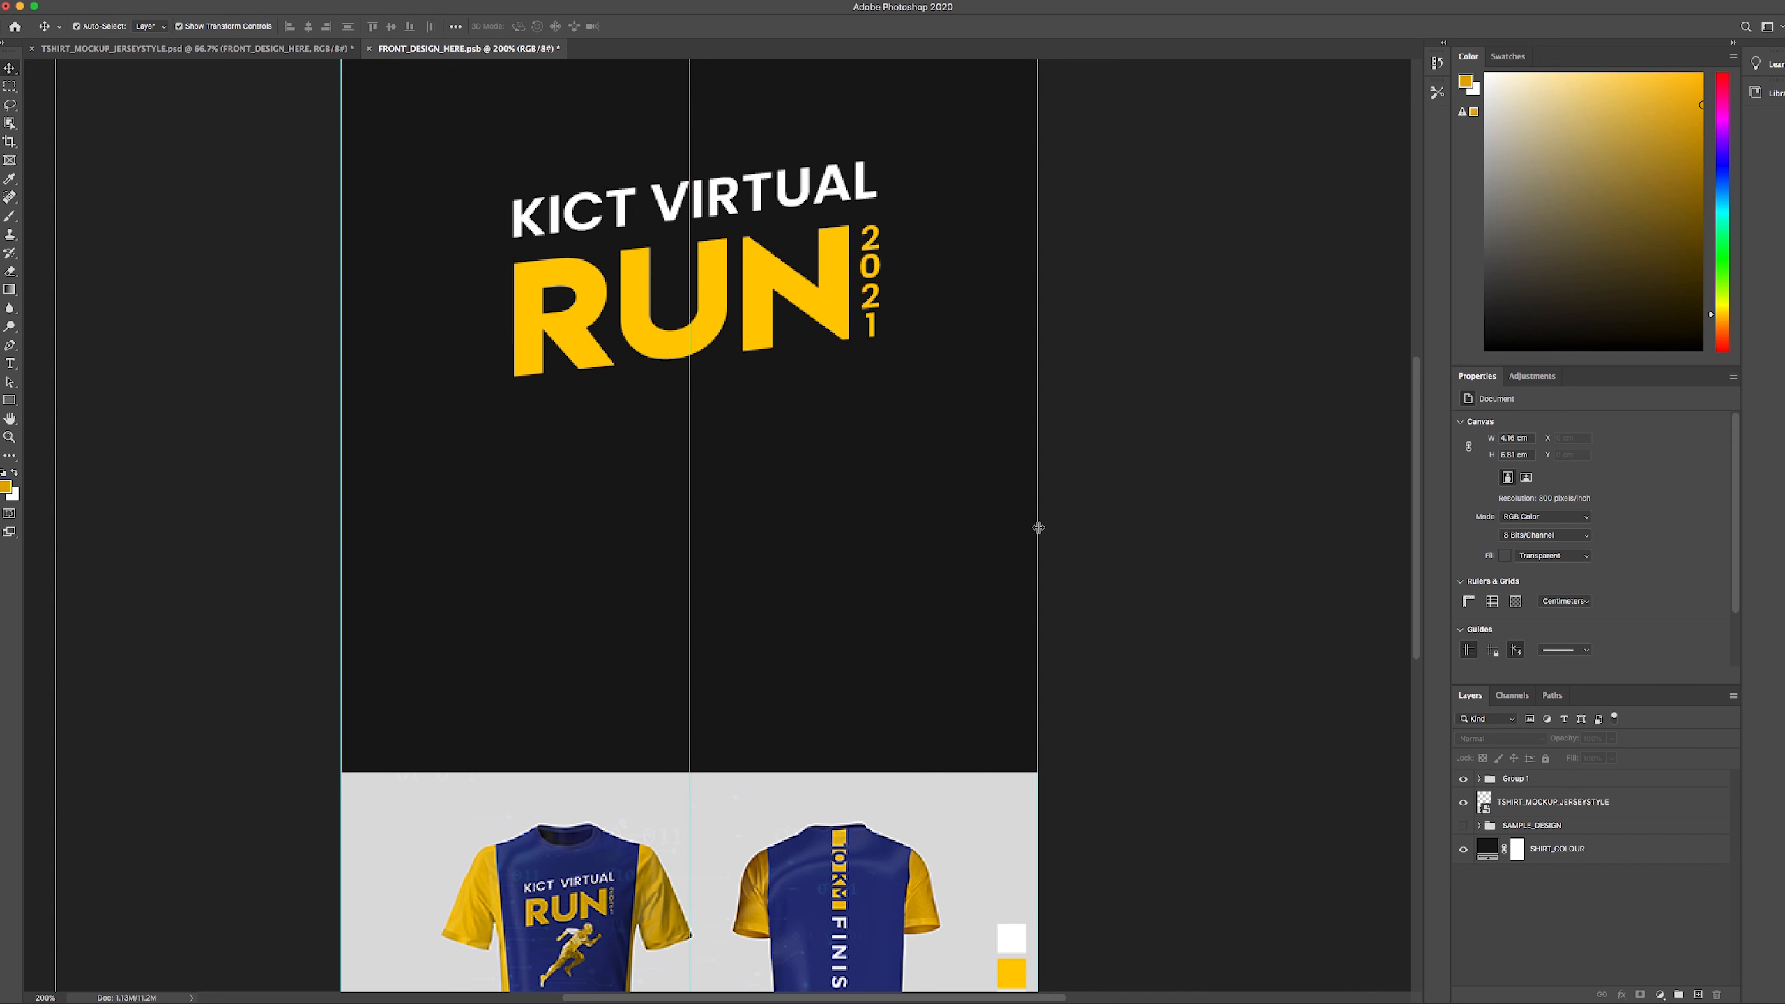
- Place run man.png from the desktop into the front design, over the area below the RUN lettering
key("z")
left_click(870, 524, "alt")
left_click(11, 69)
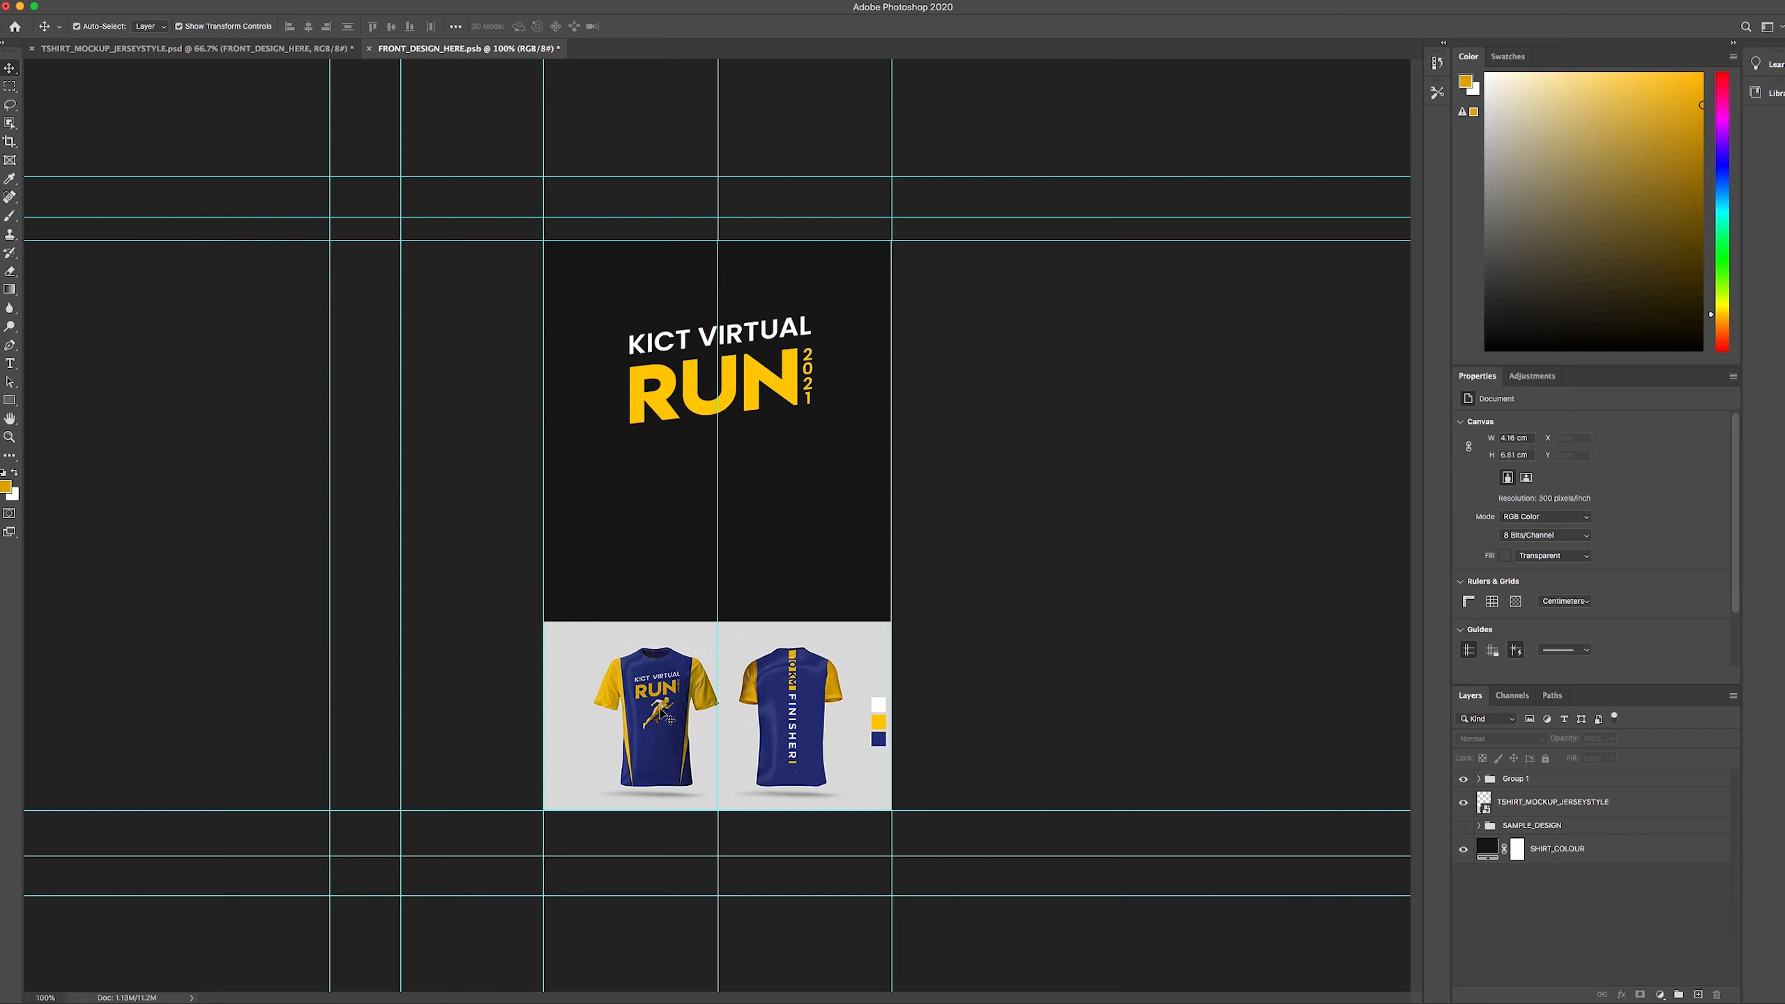
left_click(33, 7)
left_click(132, 178)
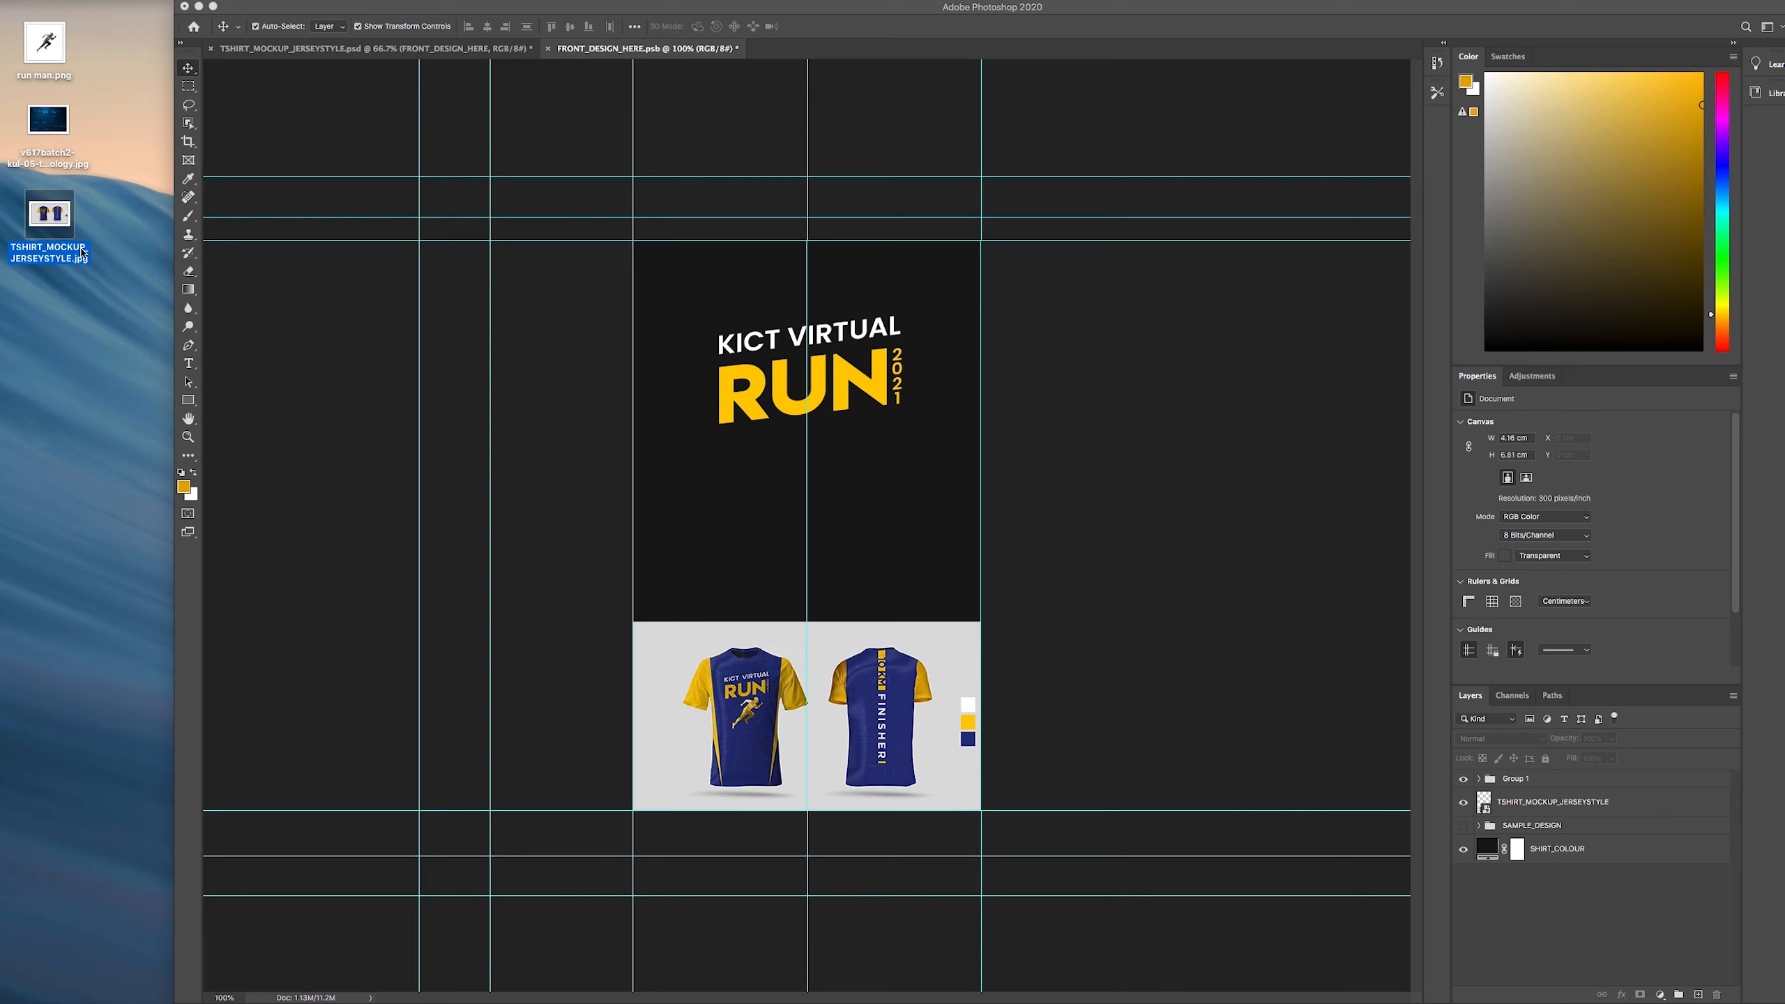
left_click(88, 97)
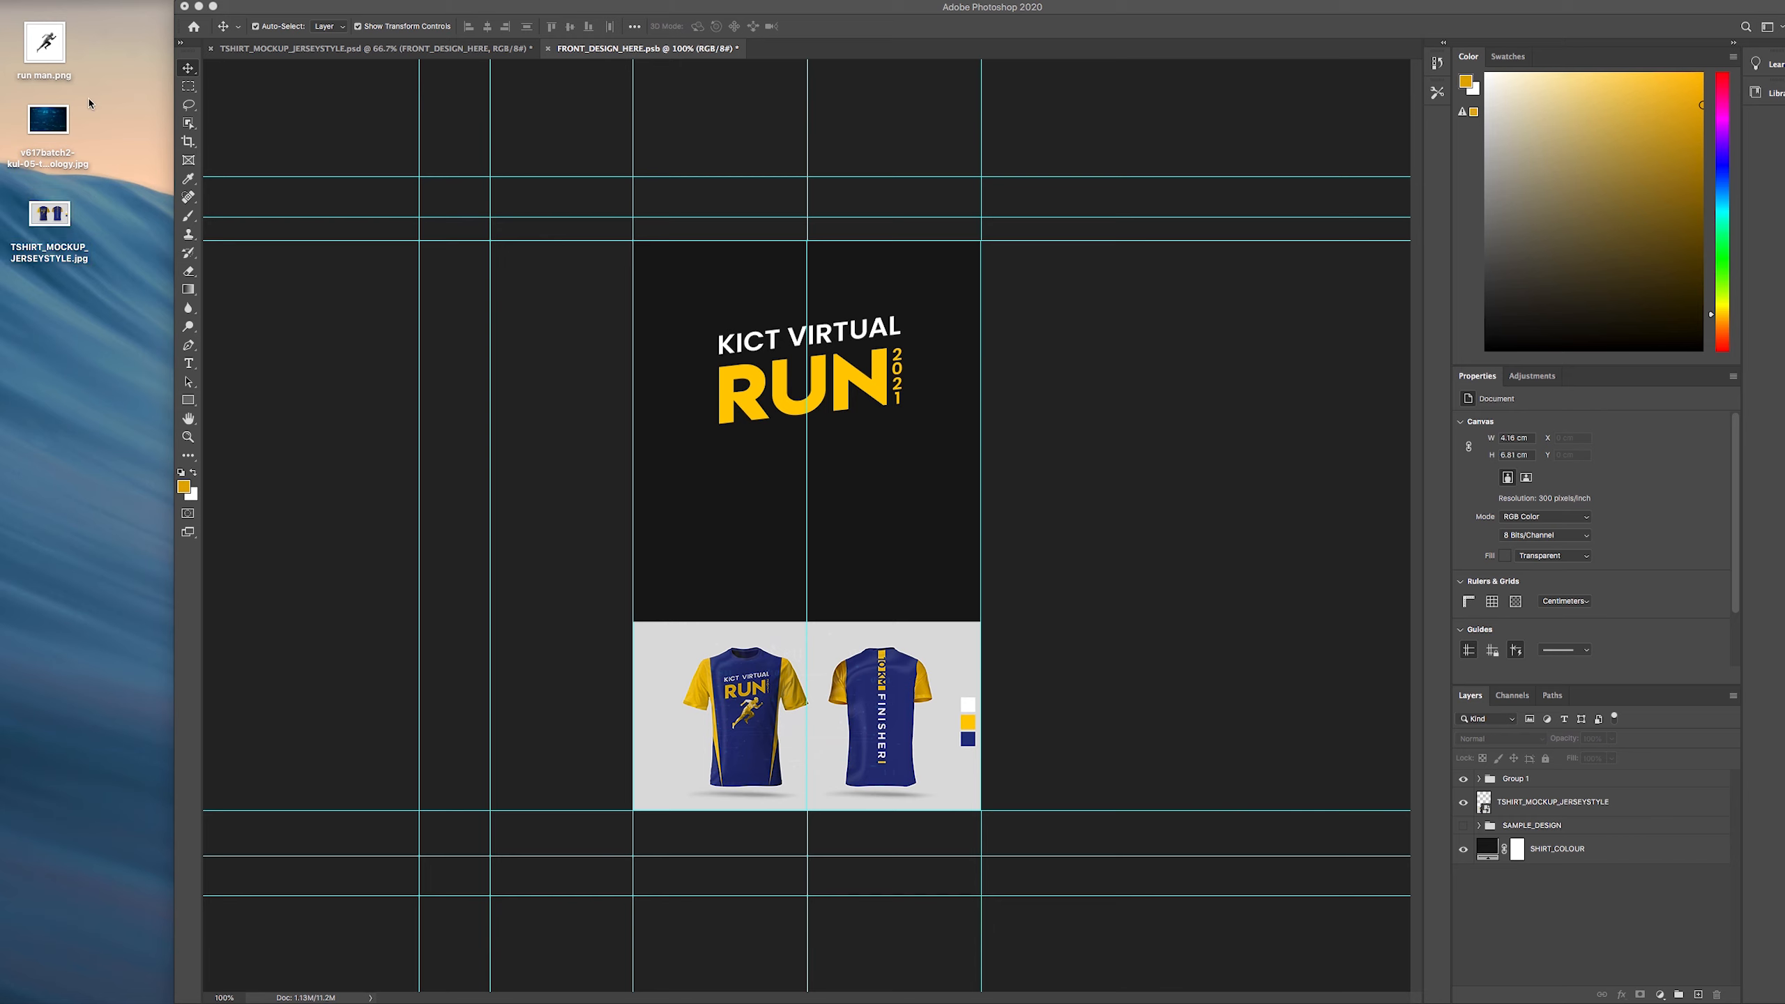
left_click(51, 59)
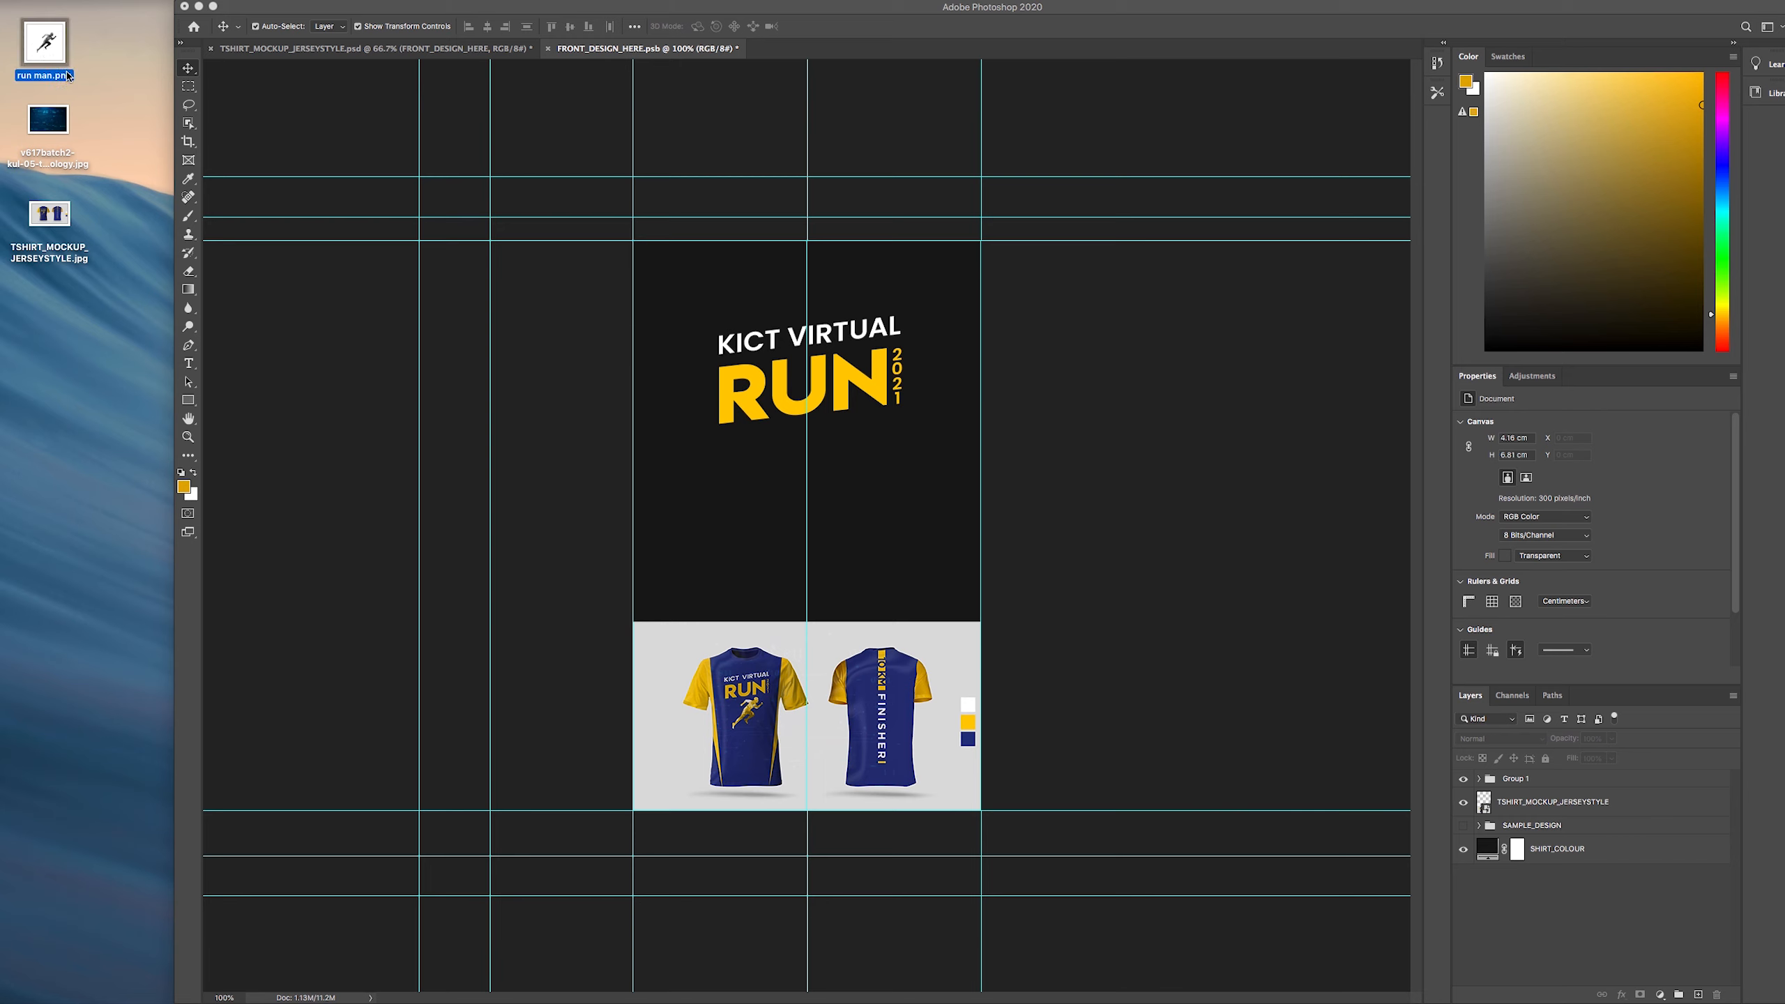
left_click_drag(46, 59, 841, 562)
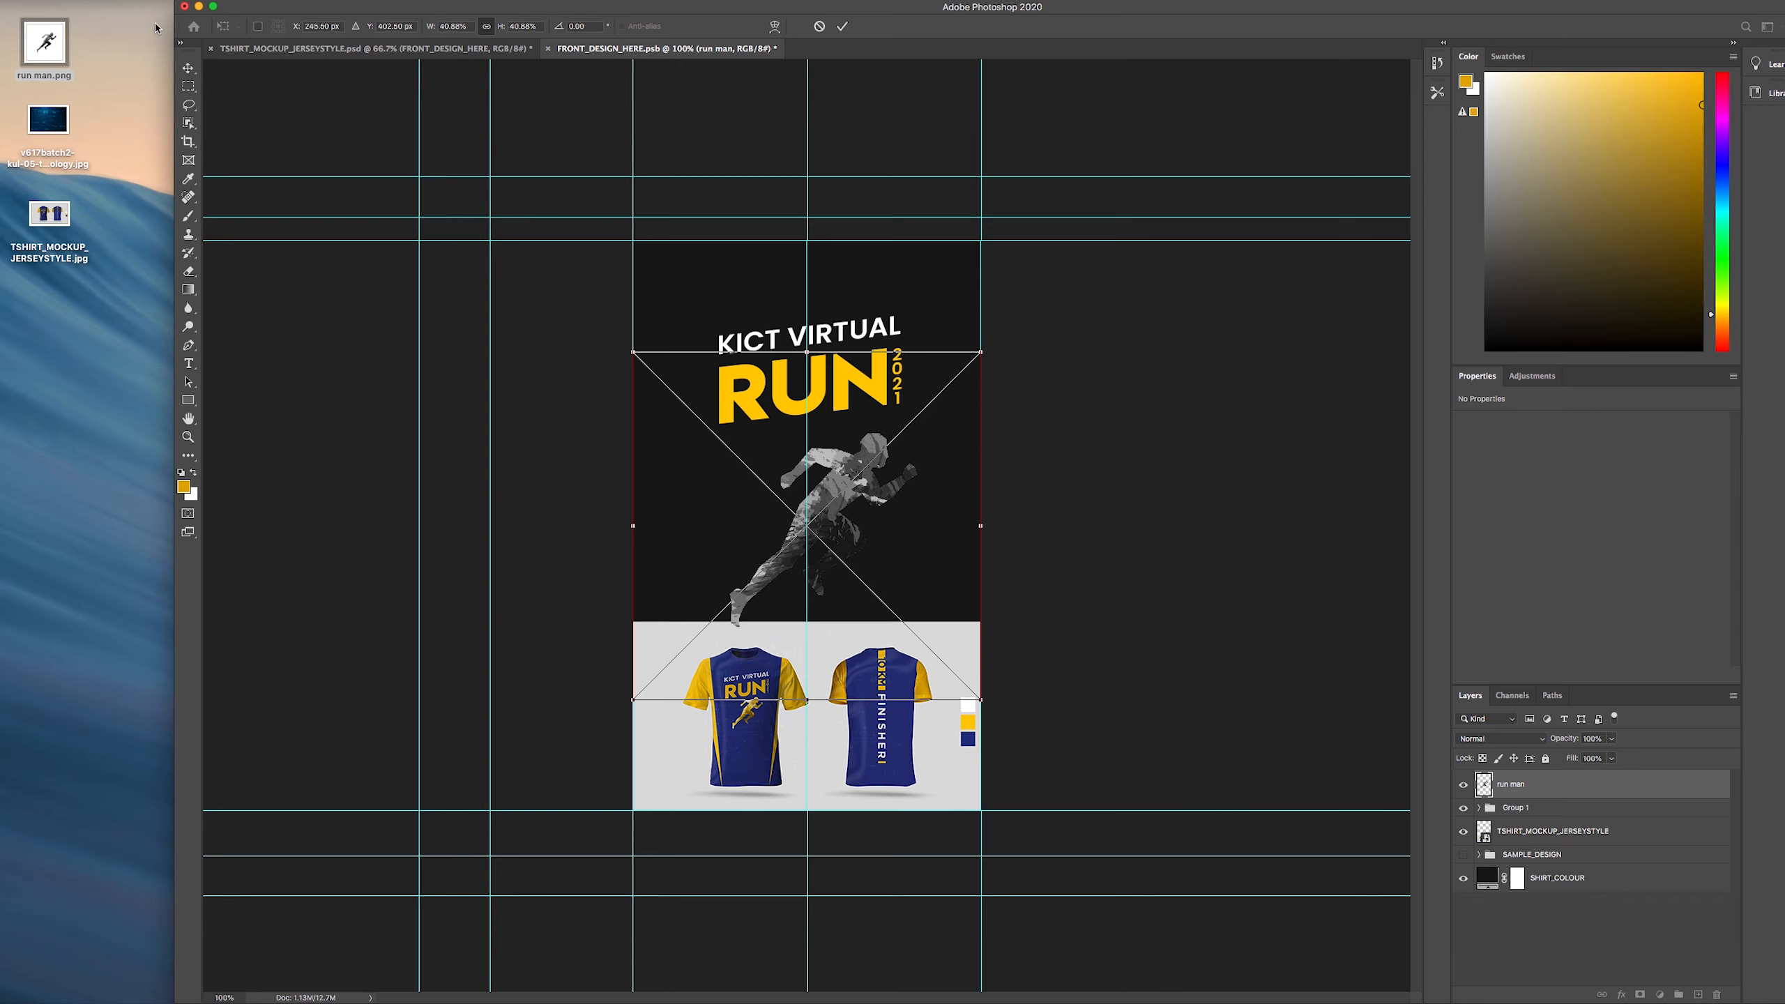
left_click(841, 28)
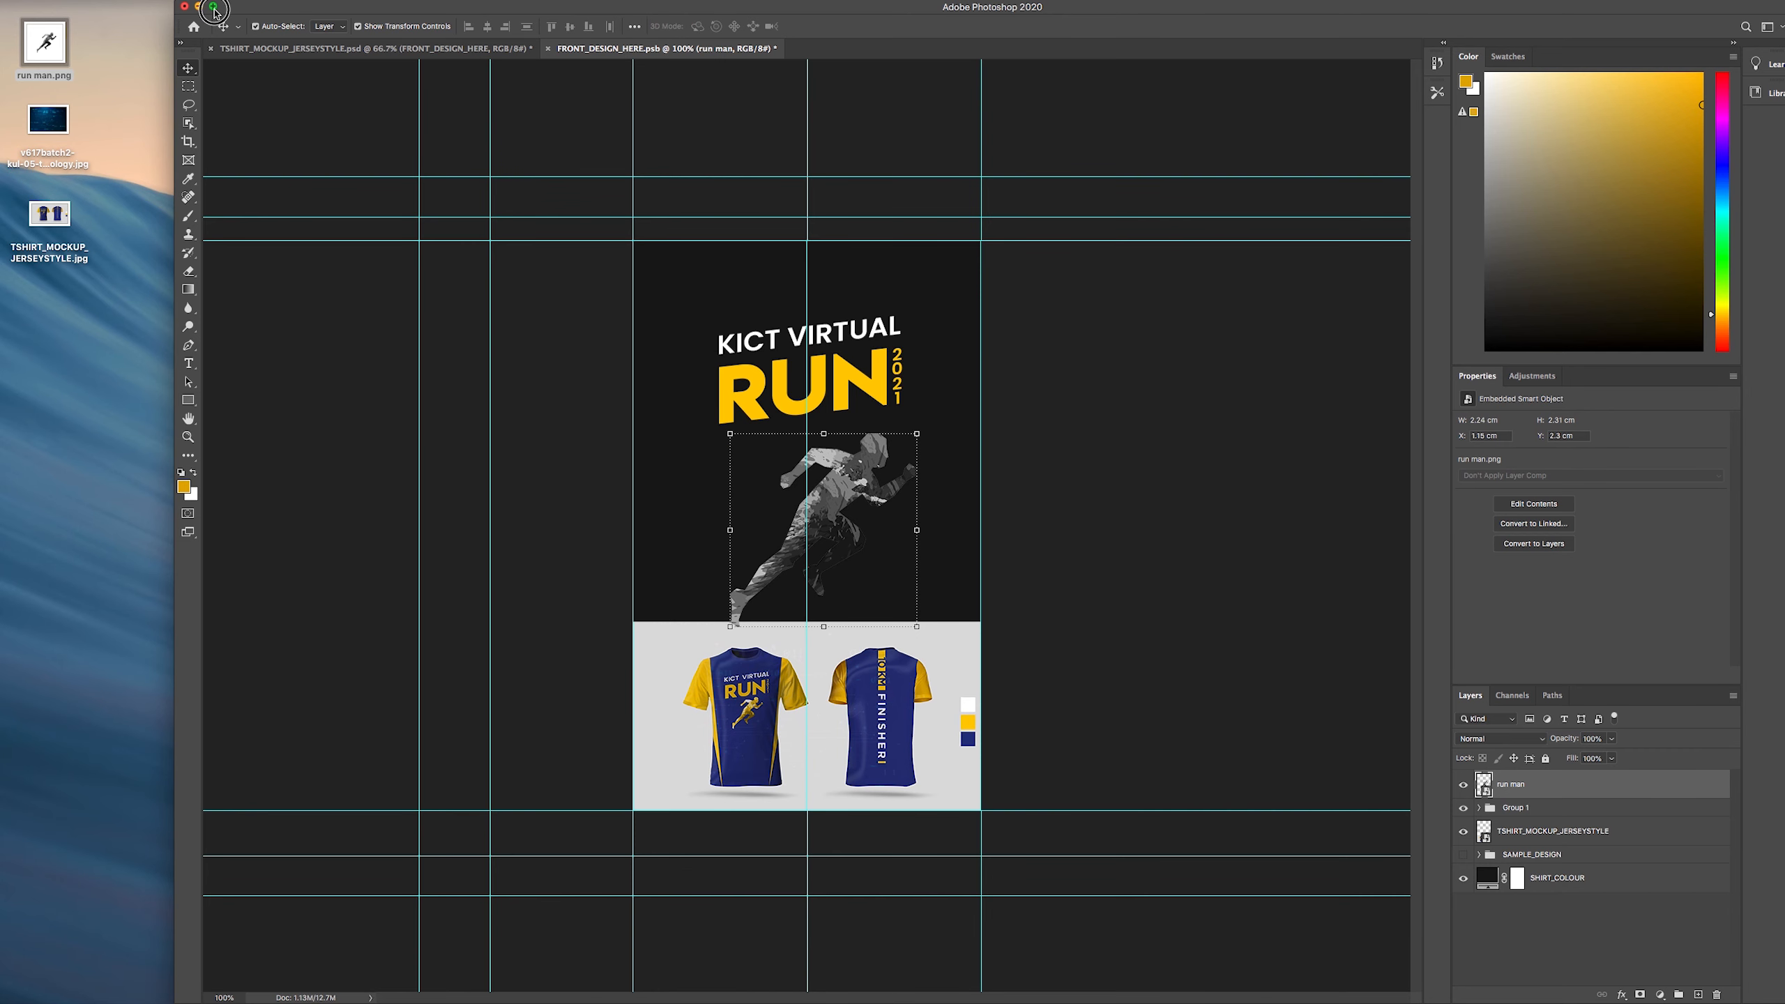
left_click(214, 7)
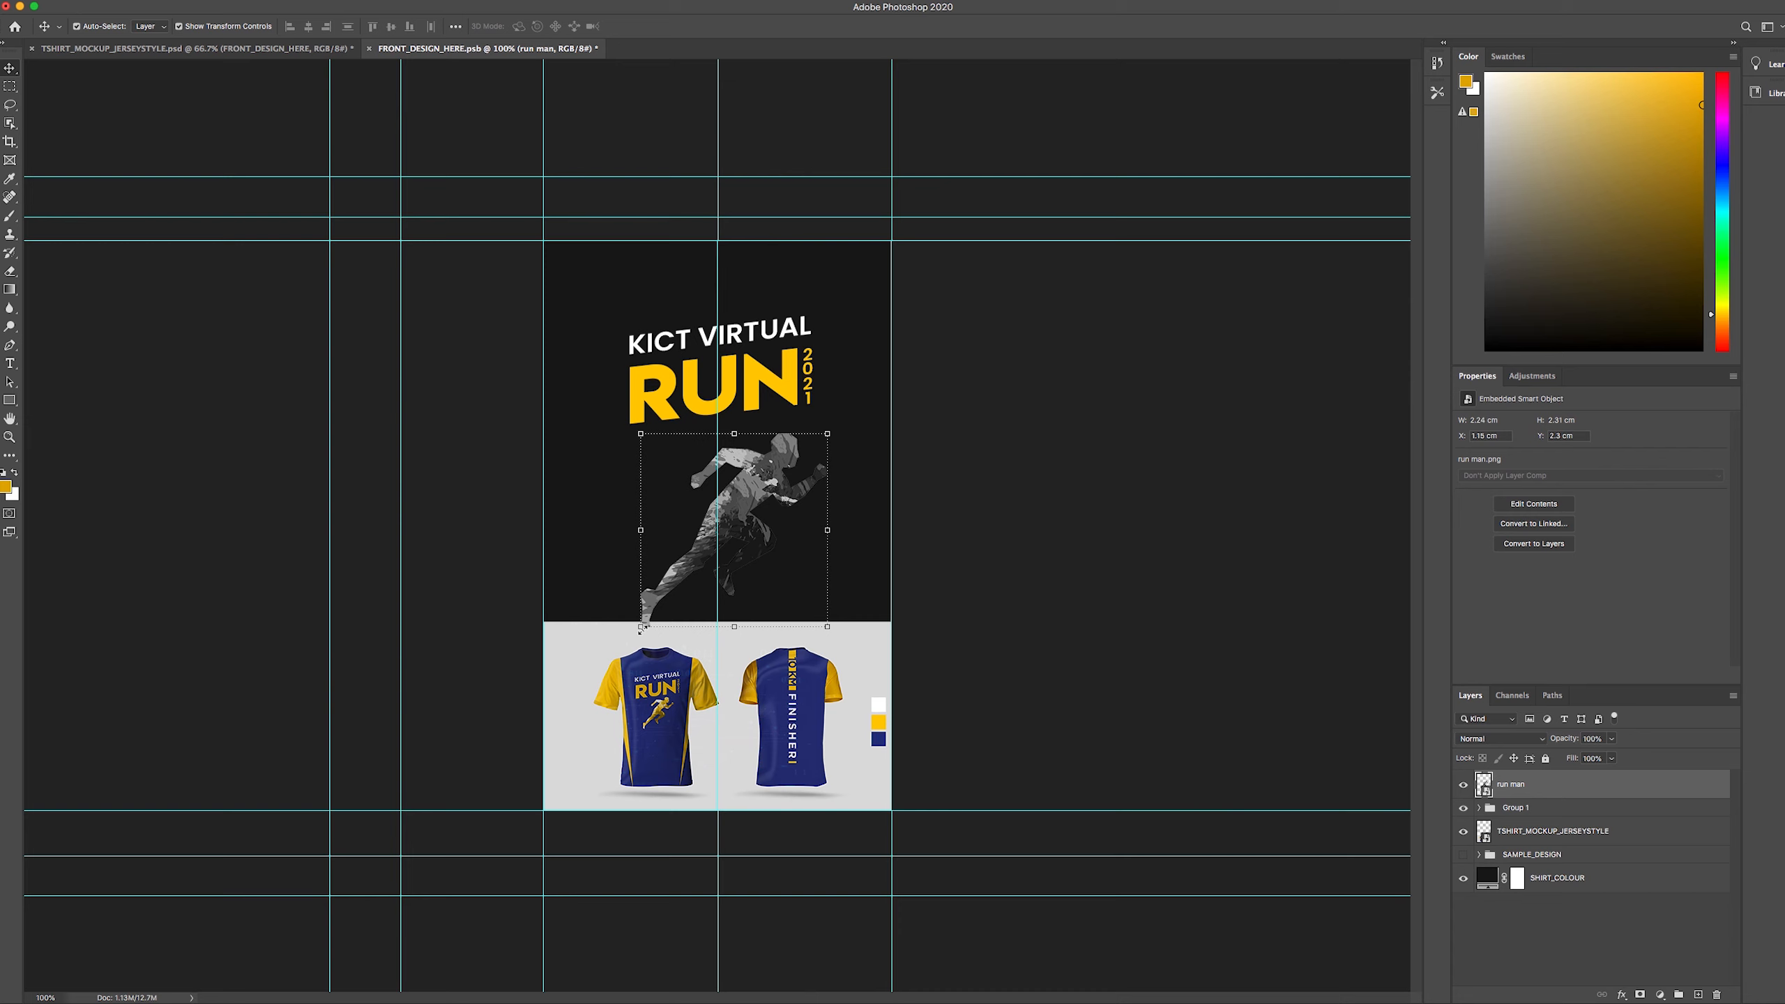
- Scale the runner image down to about 1.61 by 1.68 cm and nudge it into position beneath RUN, near the centre guide
left_click_drag(642, 629, 647, 617)
left_click_drag(547, 702, 585, 636)
left_click_drag(731, 494, 735, 490)
left_click(663, 25)
left_click(1068, 606)
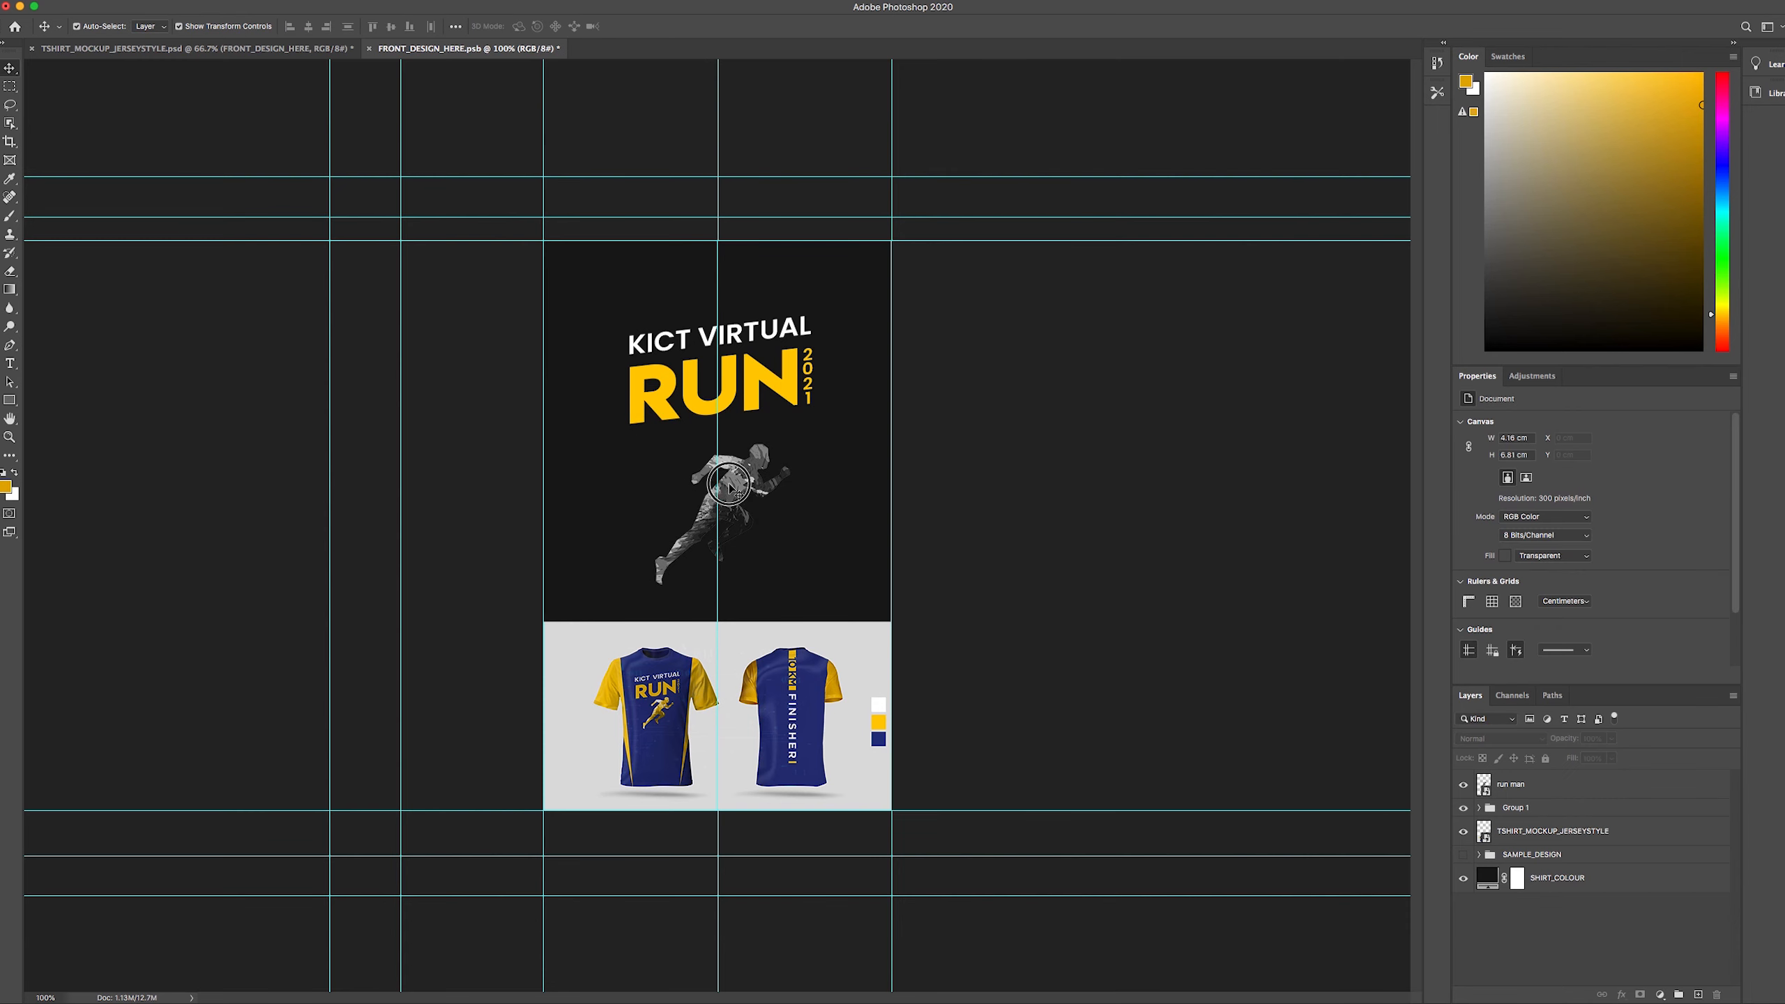
left_click(729, 485)
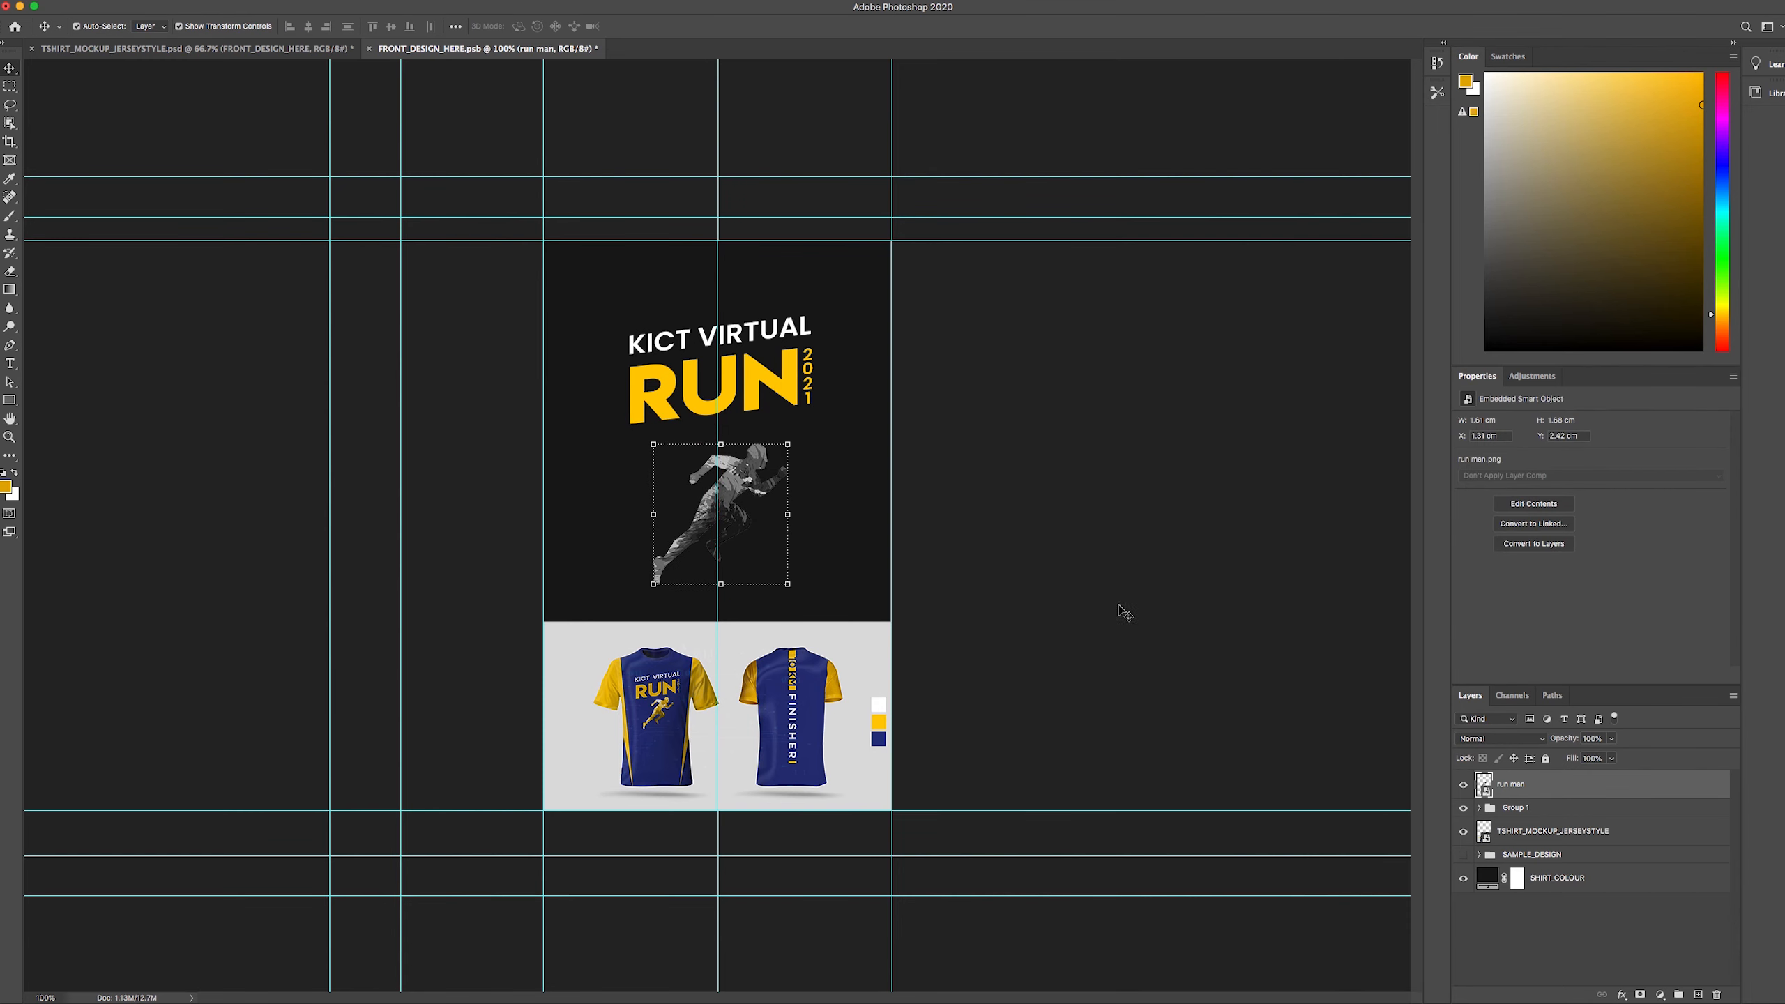
key("Up")
key("Left")
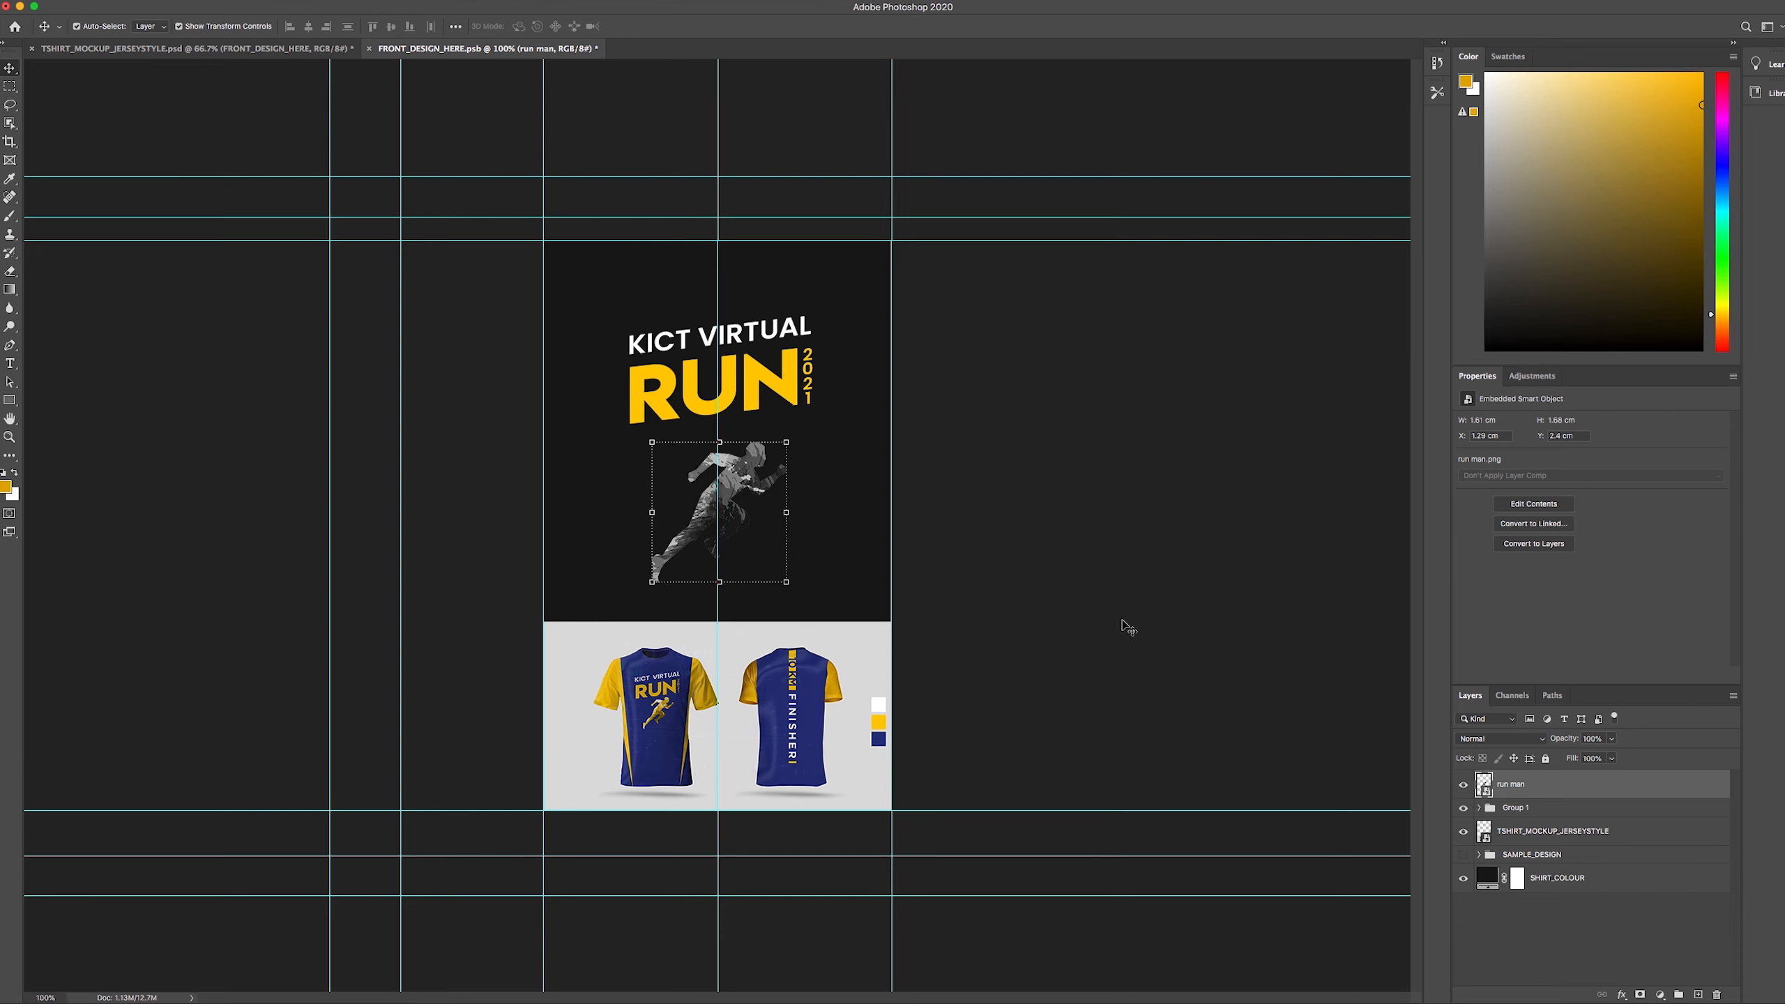
left_click(1044, 608)
- Select the runner figure with the Object Selection tool and create a new layer group masked to that selection
key("z")
left_click(754, 530)
left_click_drag(770, 484, 824, 560)
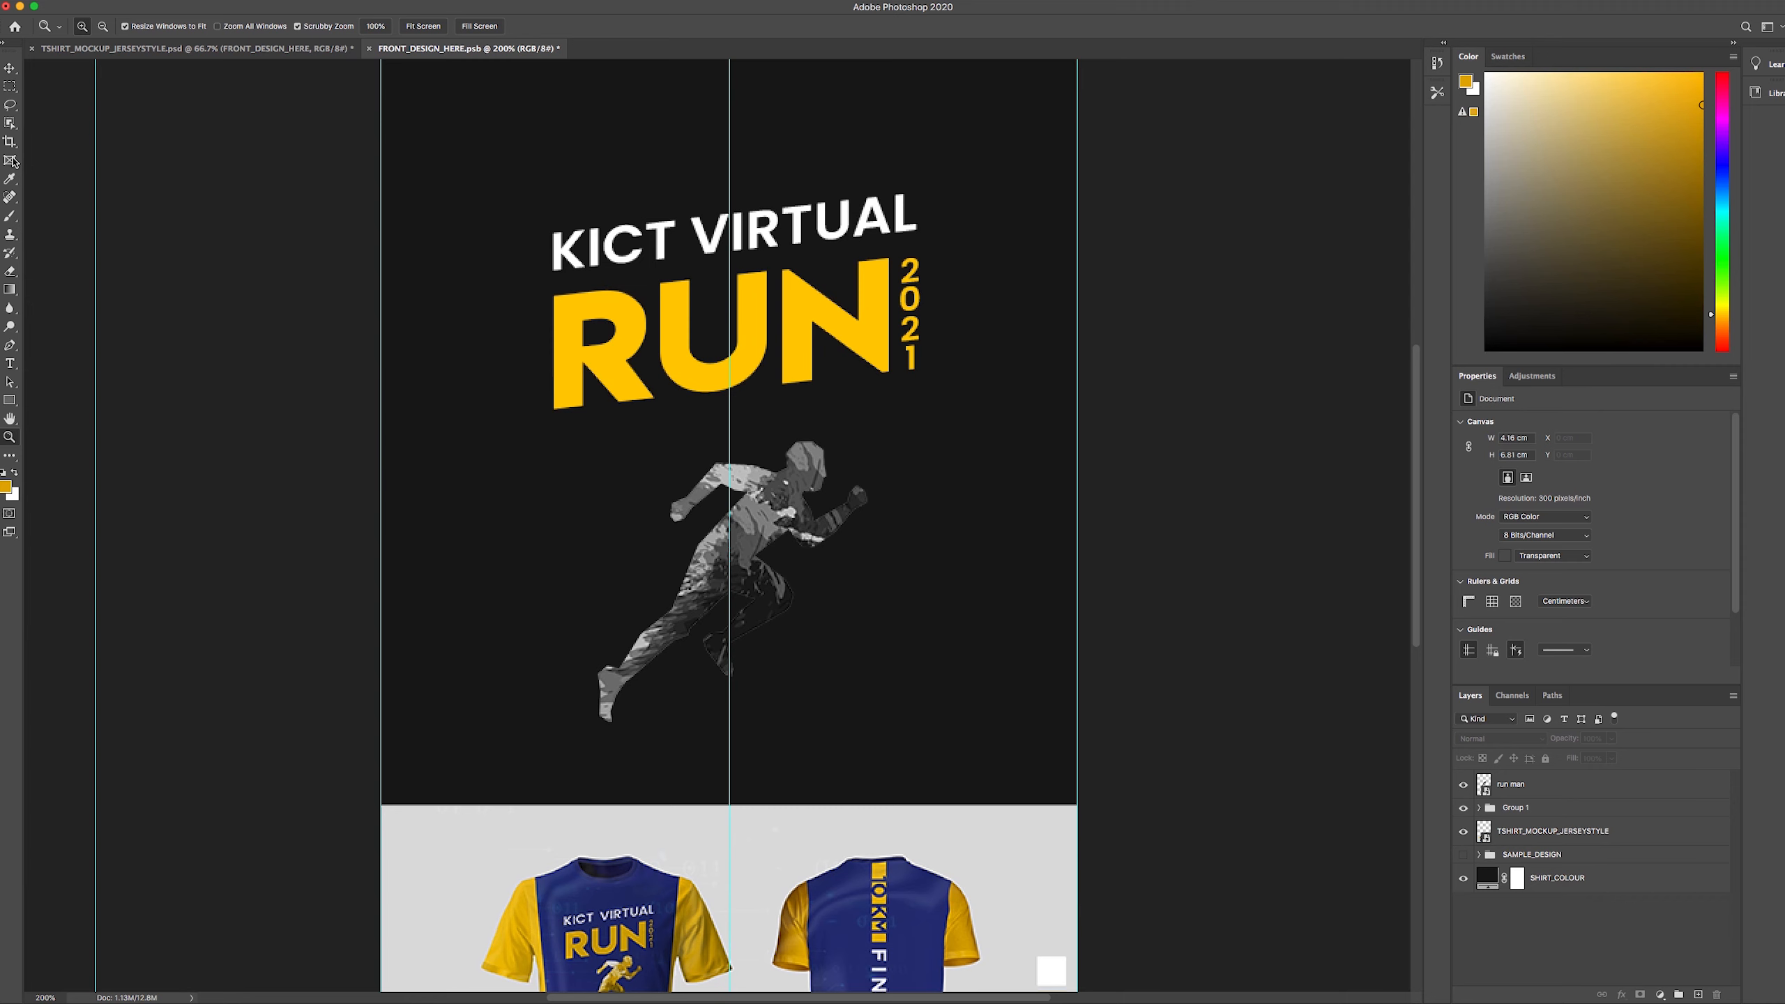
key("v")
left_click(798, 505)
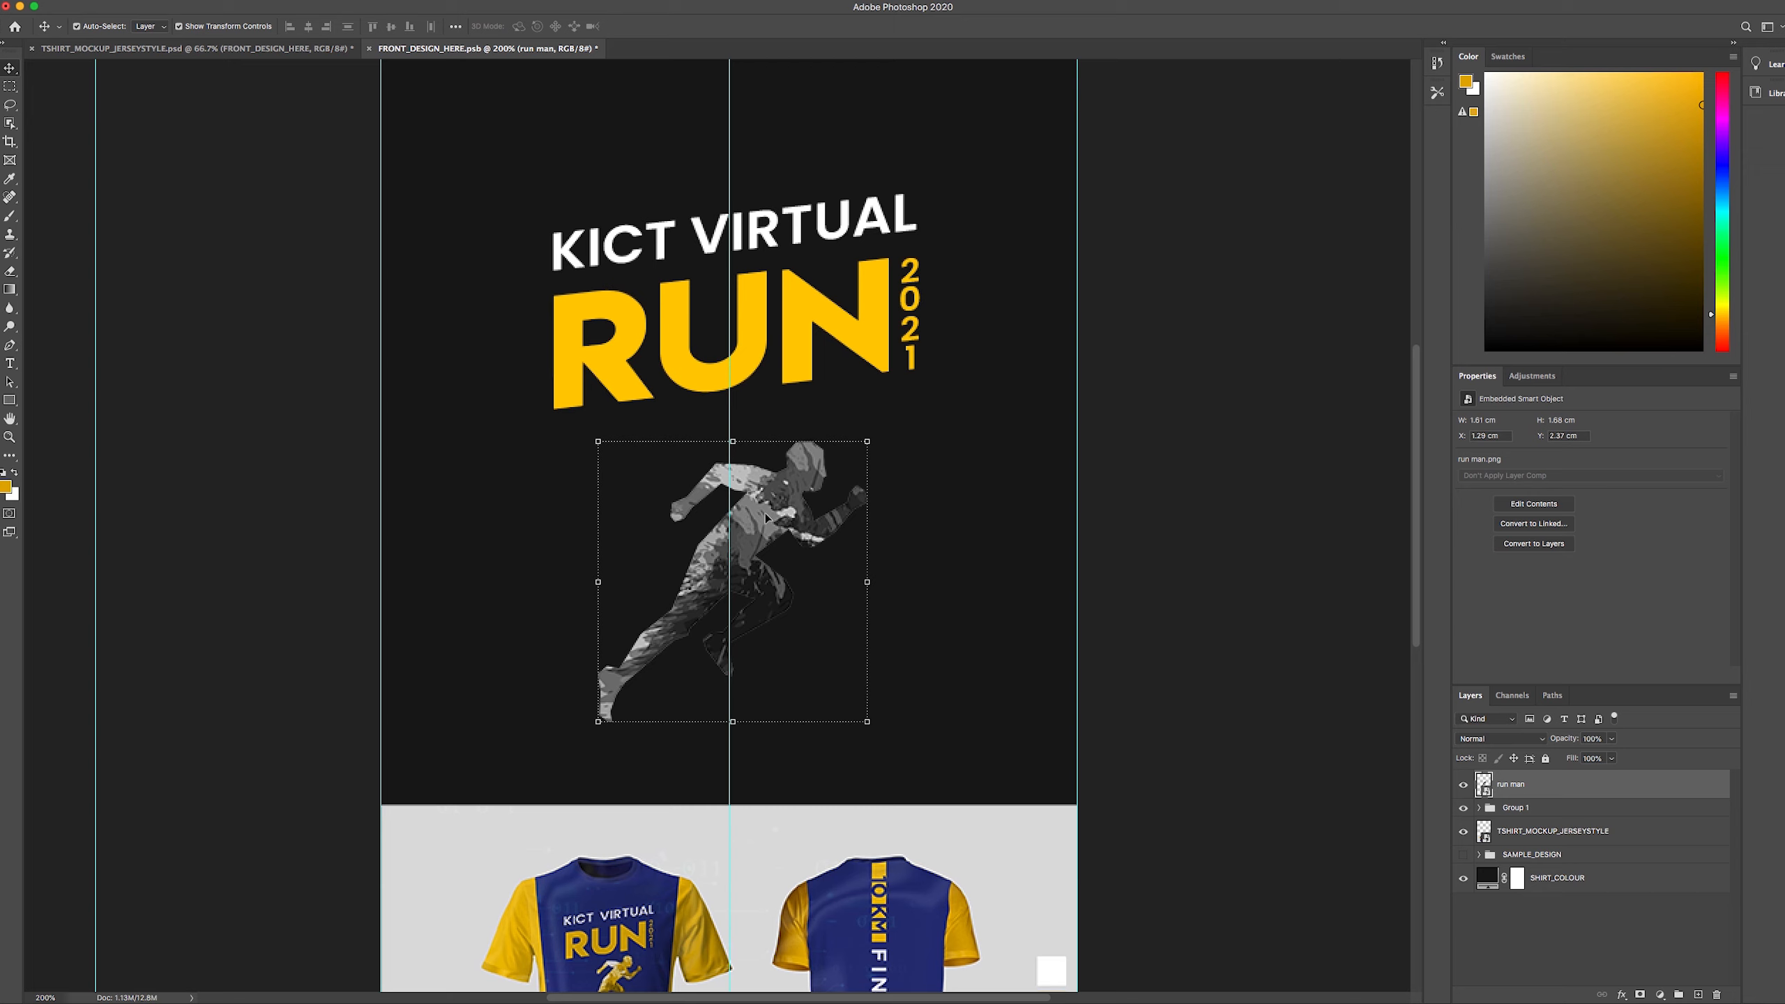
left_click(11, 124)
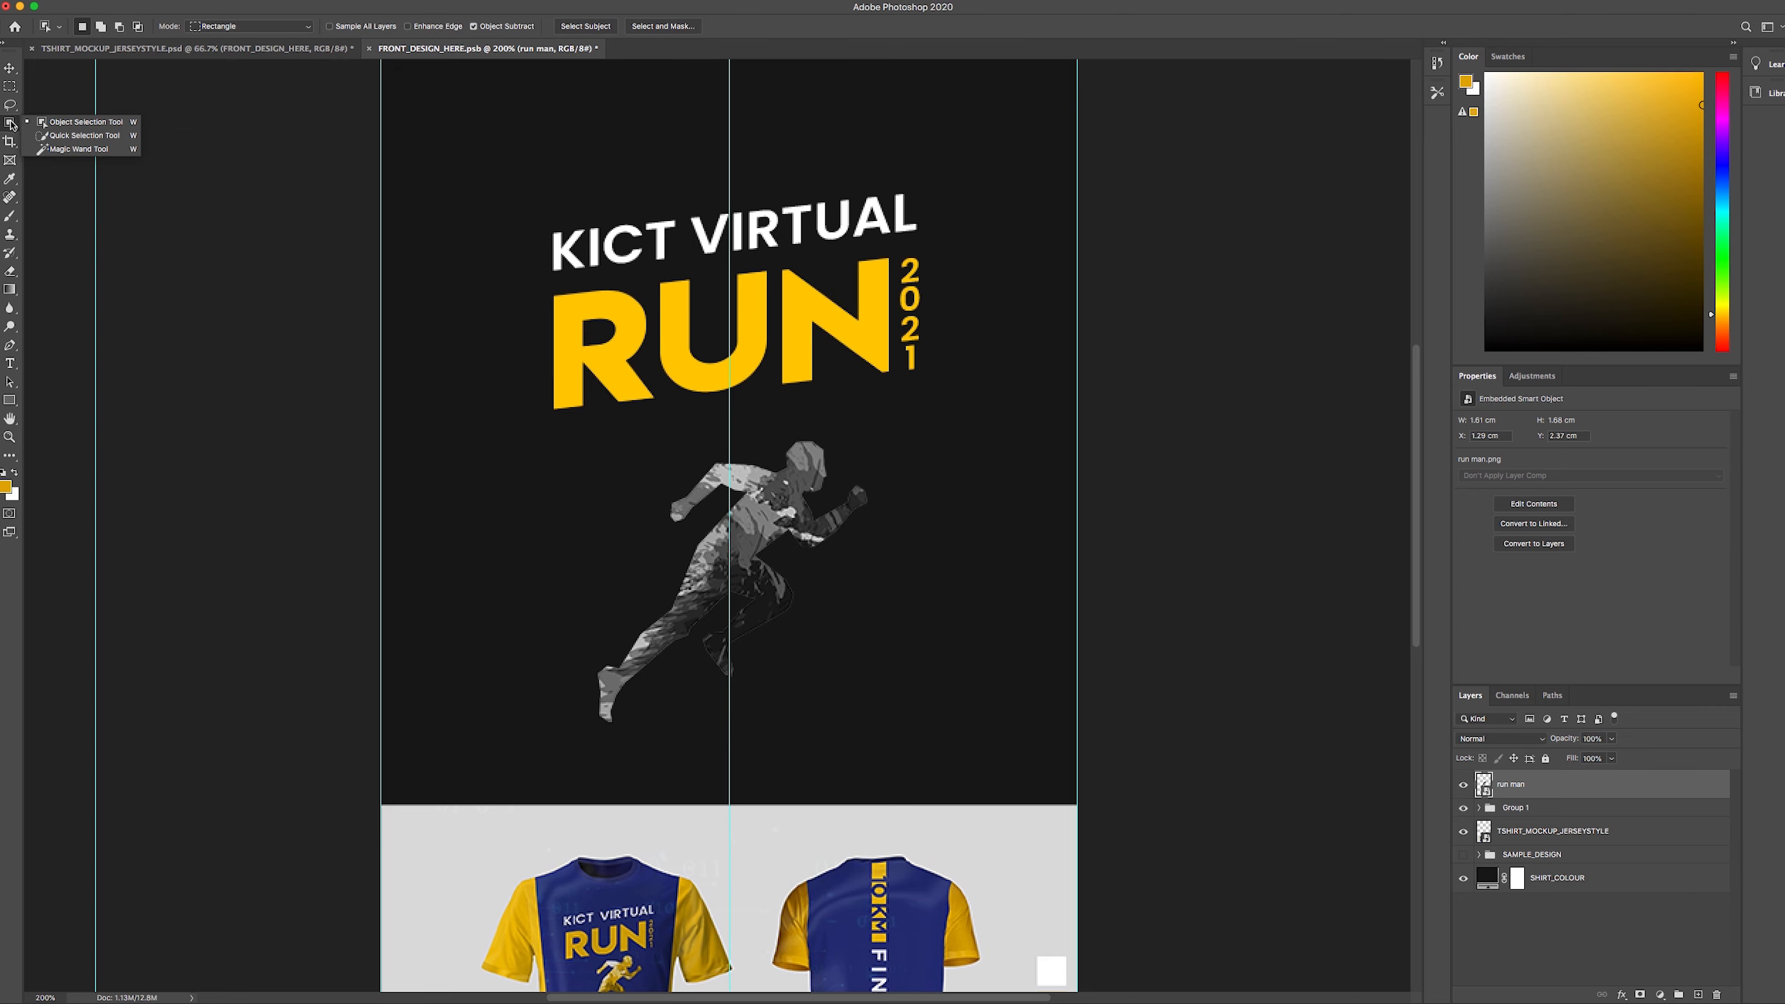
left_click(61, 124)
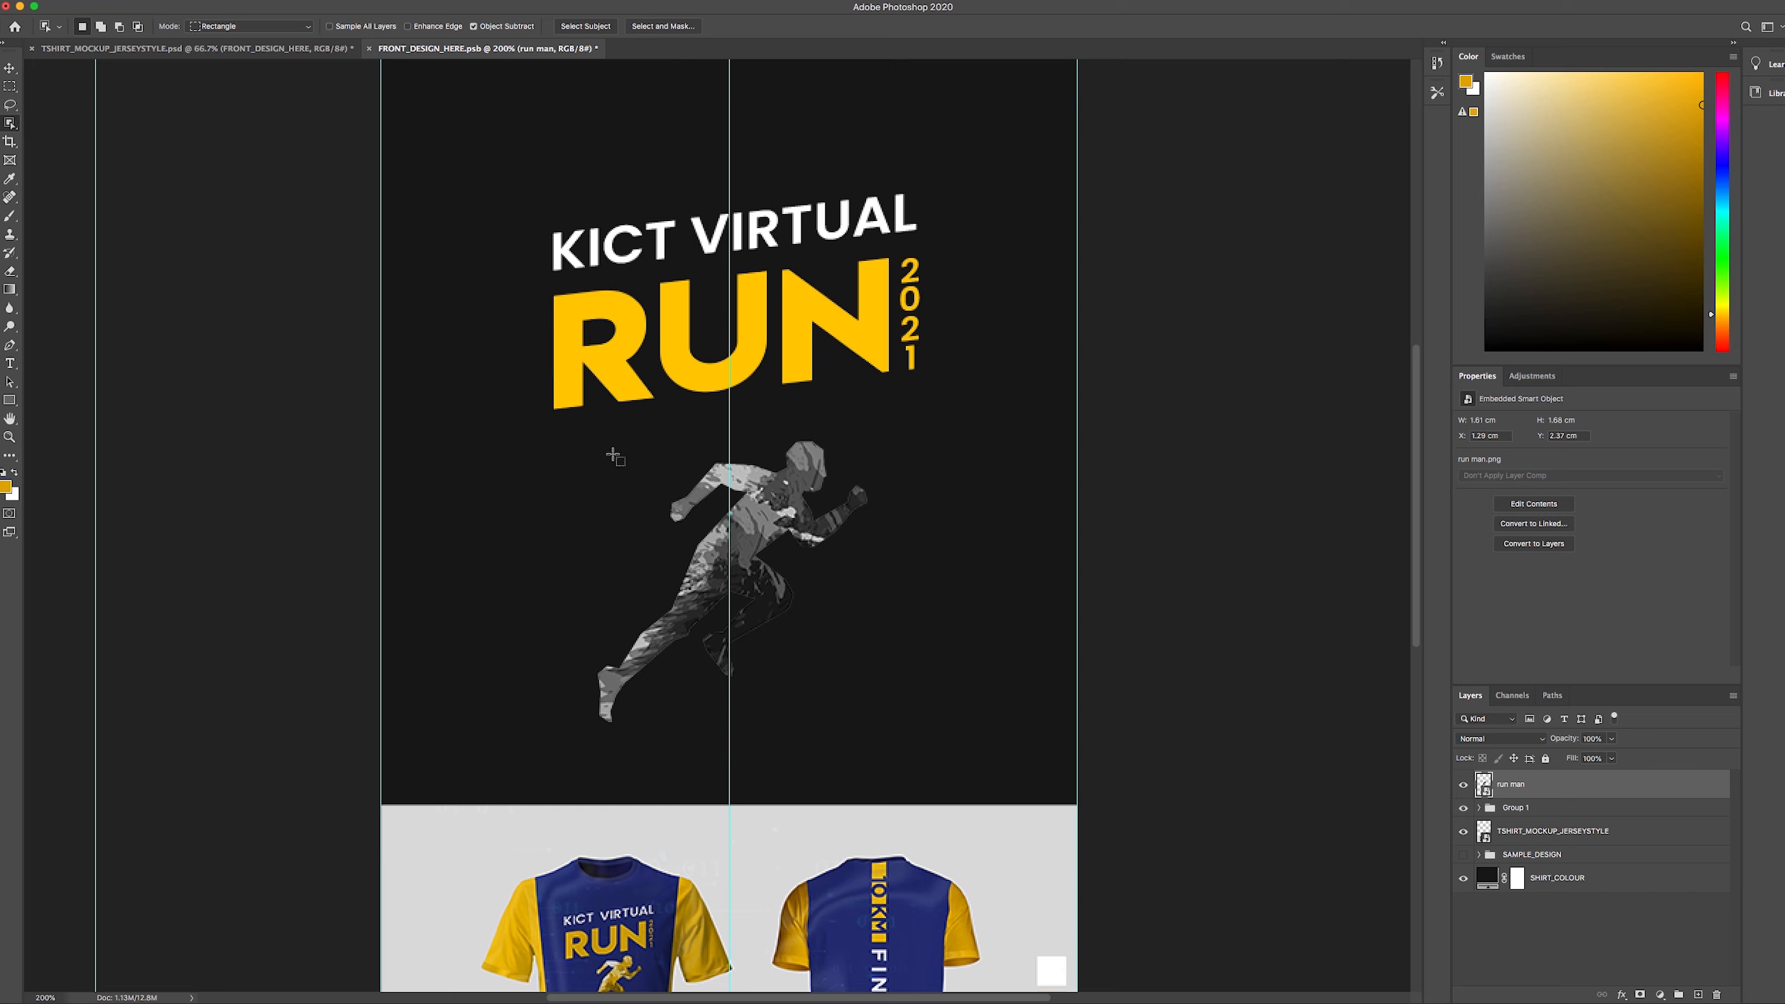
left_click_drag(547, 418, 936, 727)
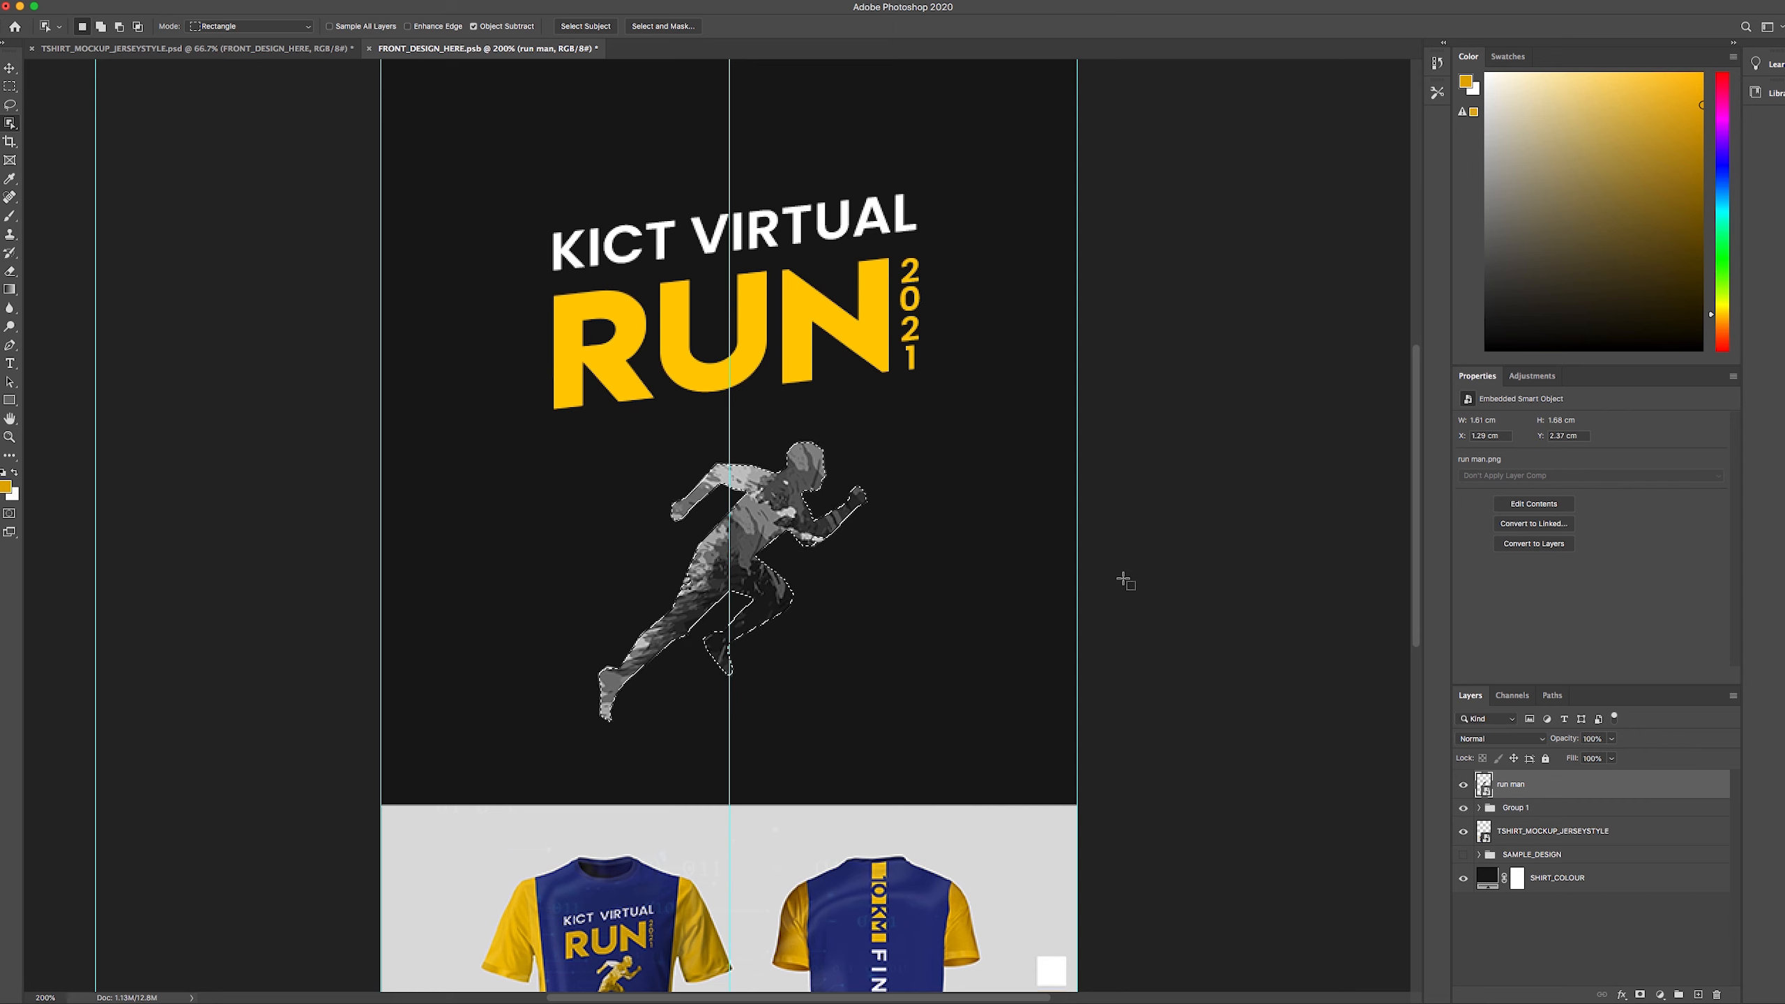
left_click(1679, 995)
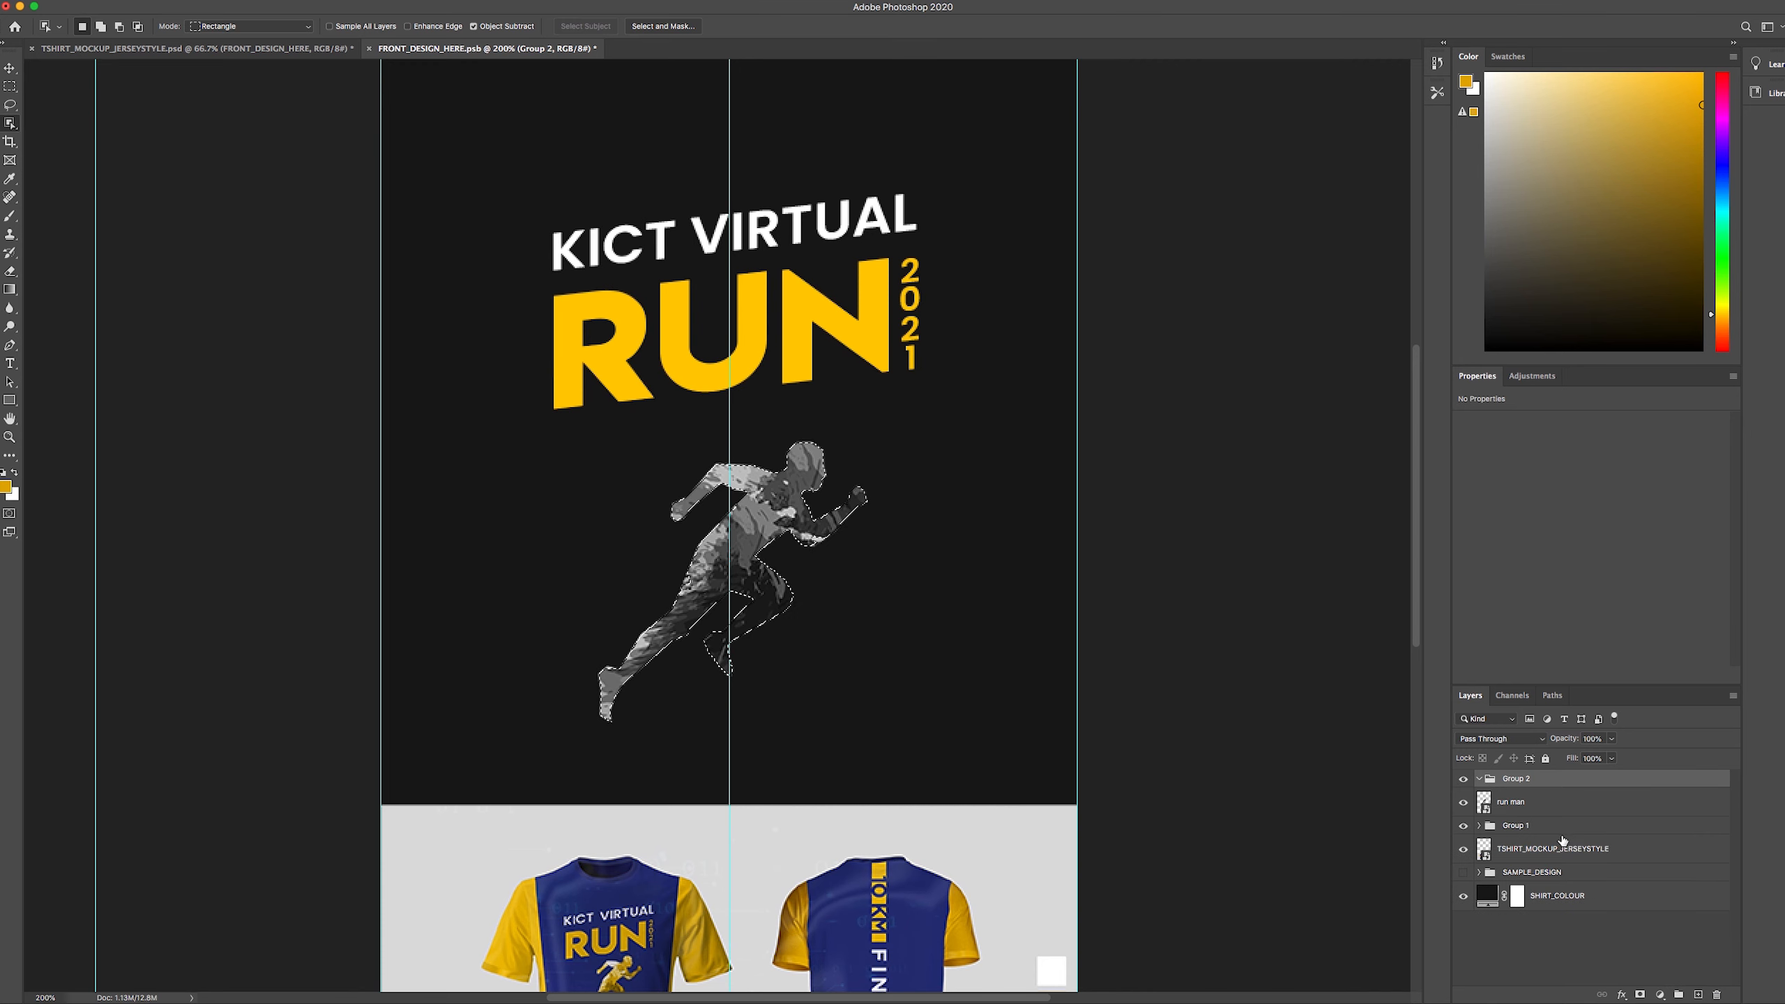
left_click(1641, 996)
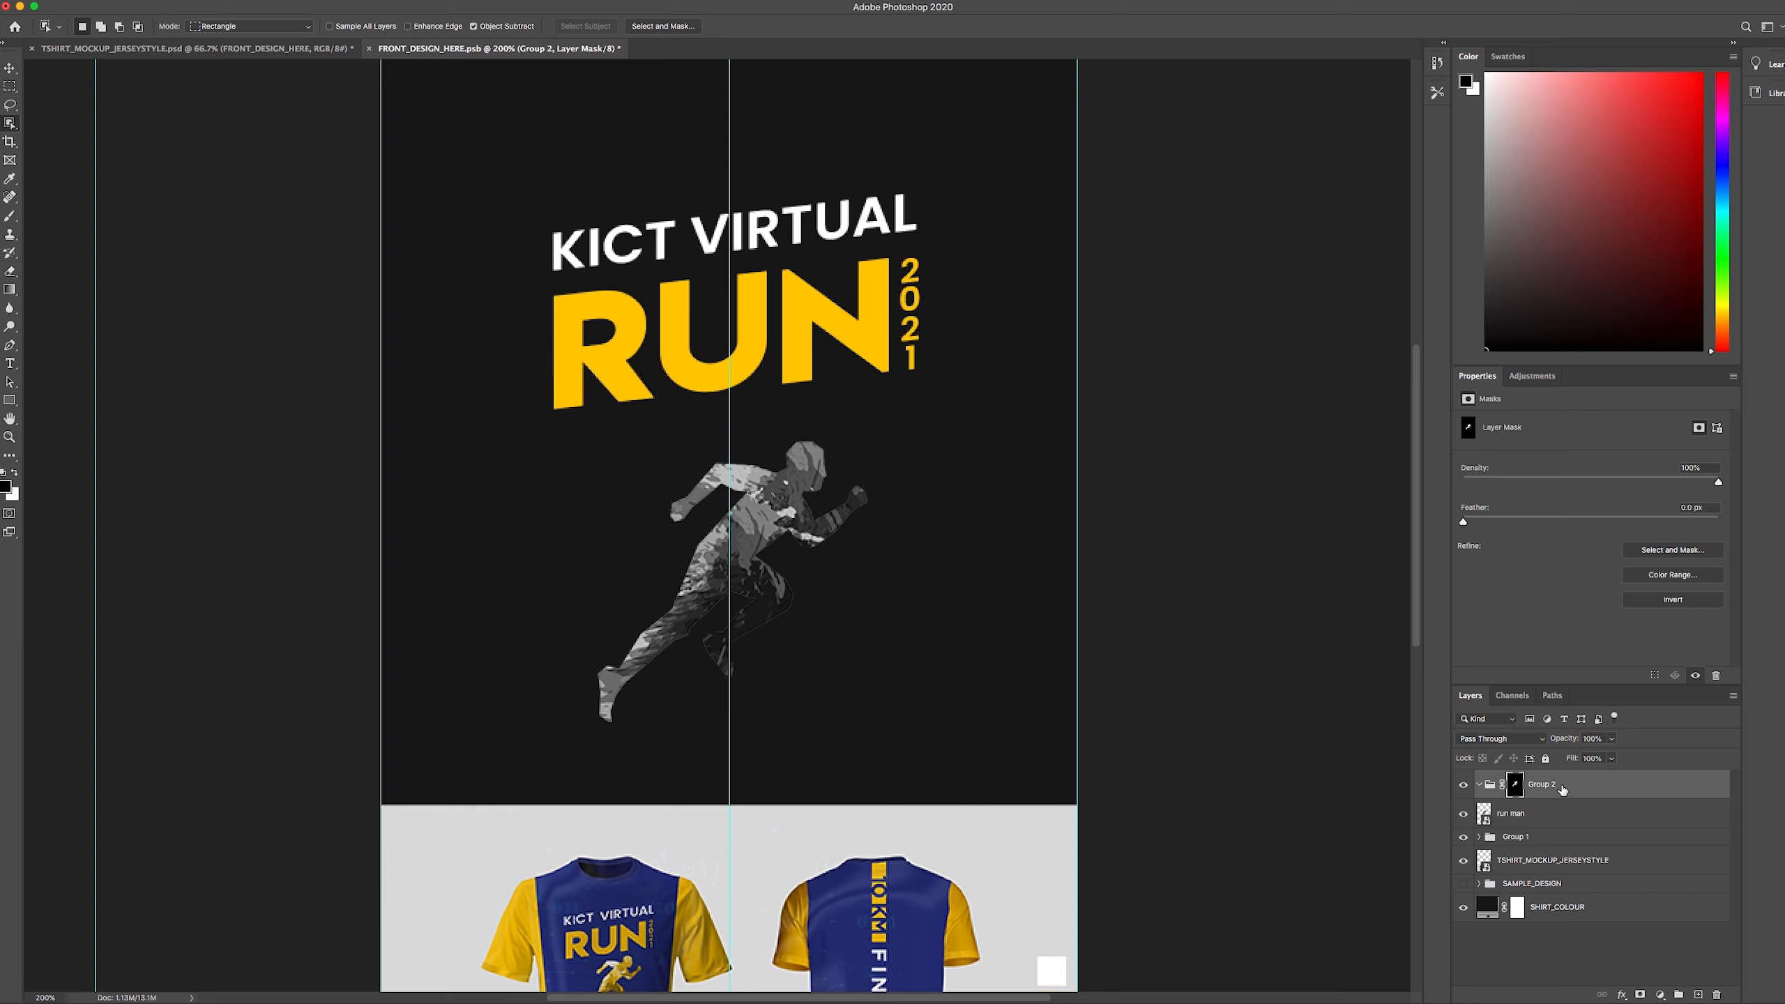
- Add a Solid Color fill in the masked group, using yellow ffcc00 sampled from the RUN lettering
left_click(1661, 996)
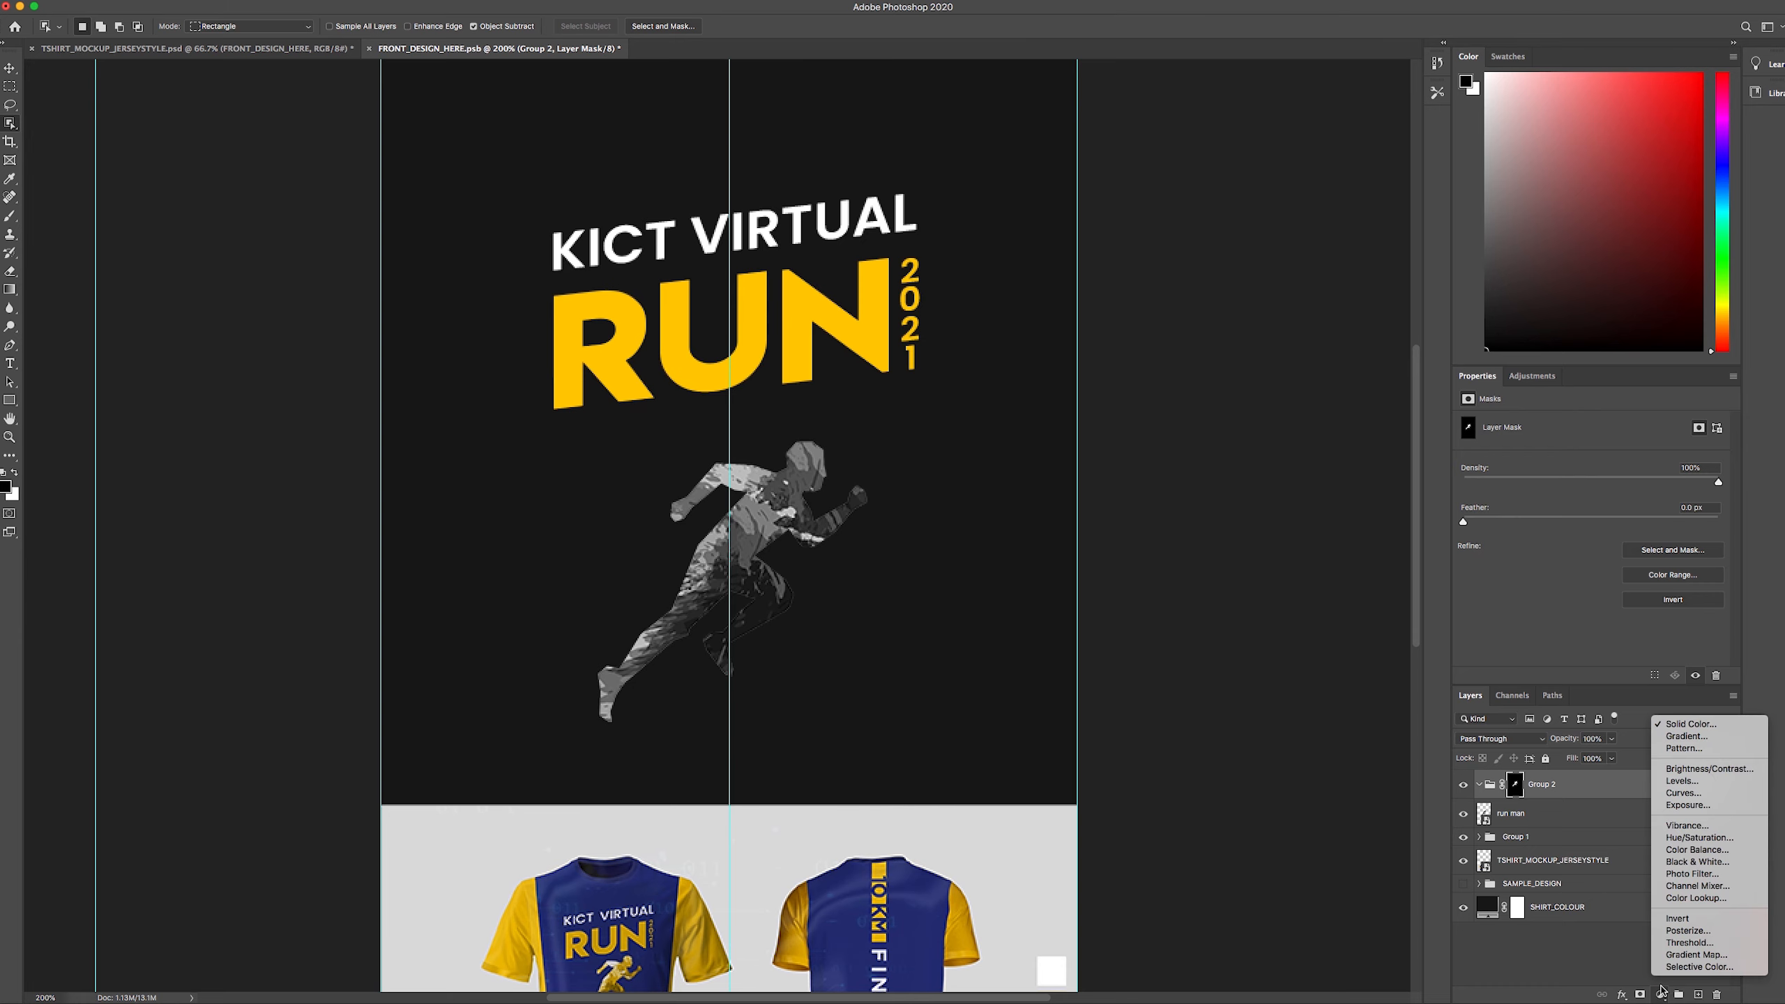
left_click(1679, 728)
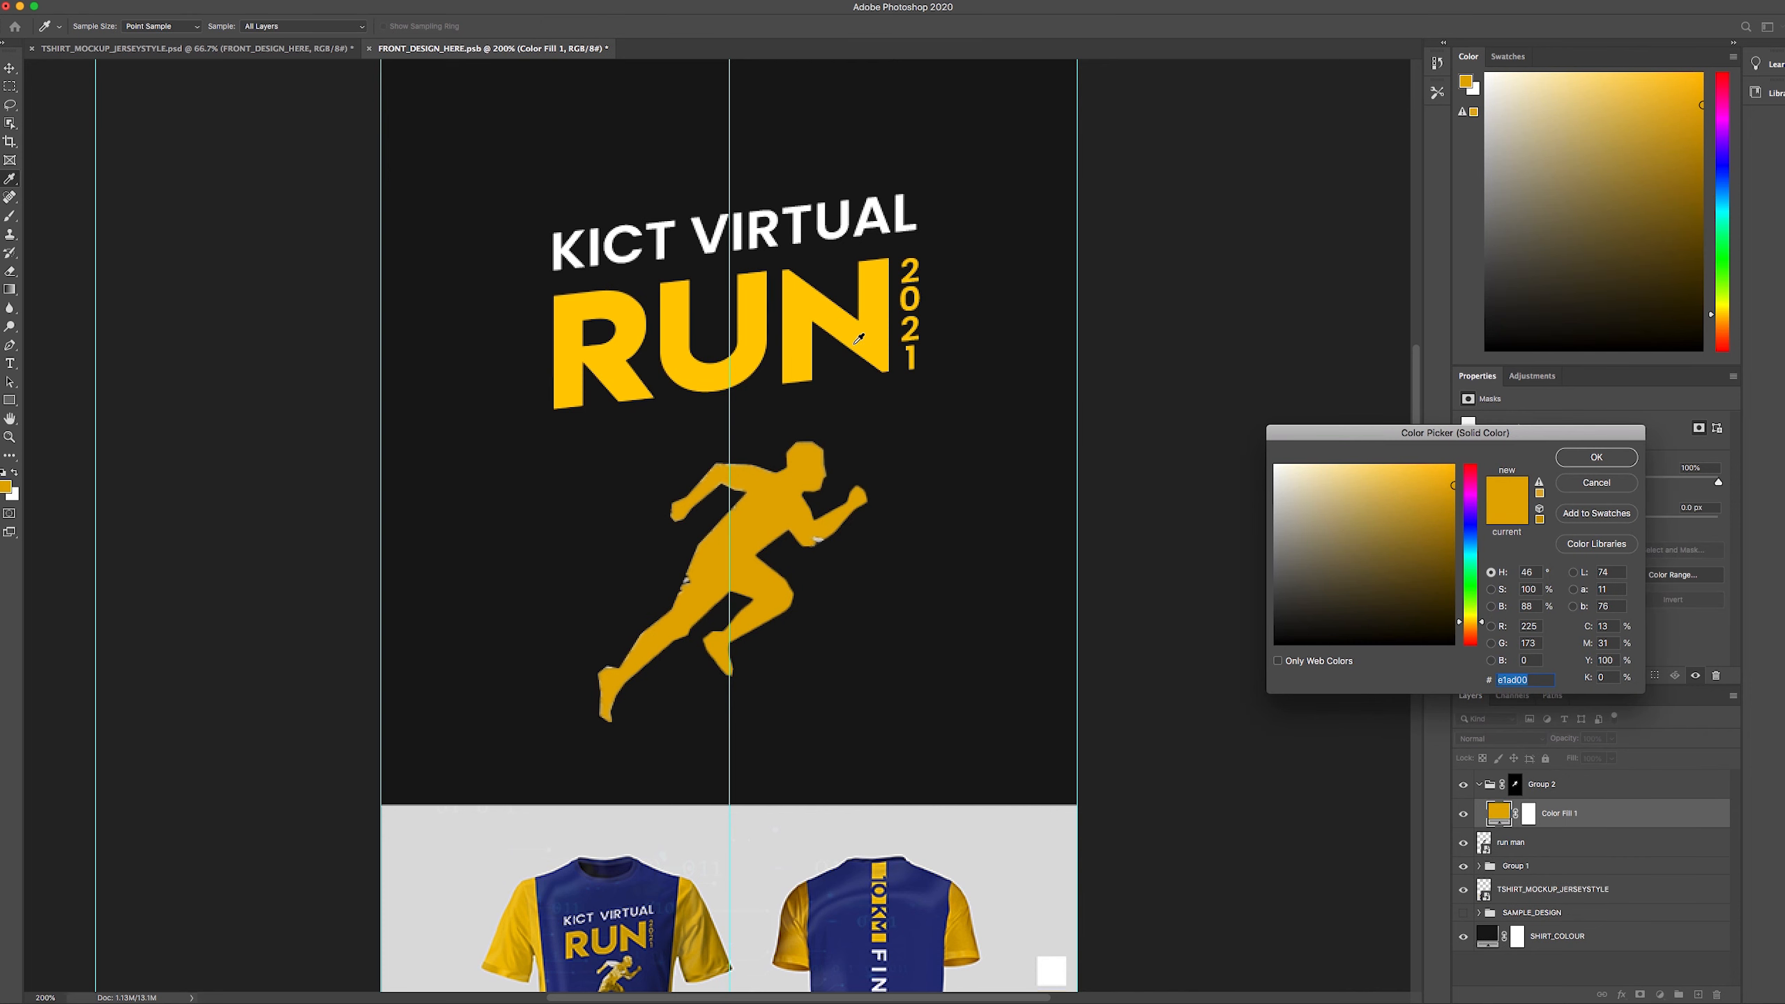
mouse_move(1434, 526)
left_mouse_down()
mouse_move(1449, 476)
mouse_move(1455, 515)
mouse_move(1450, 483)
left_mouse_up()
left_click(864, 331)
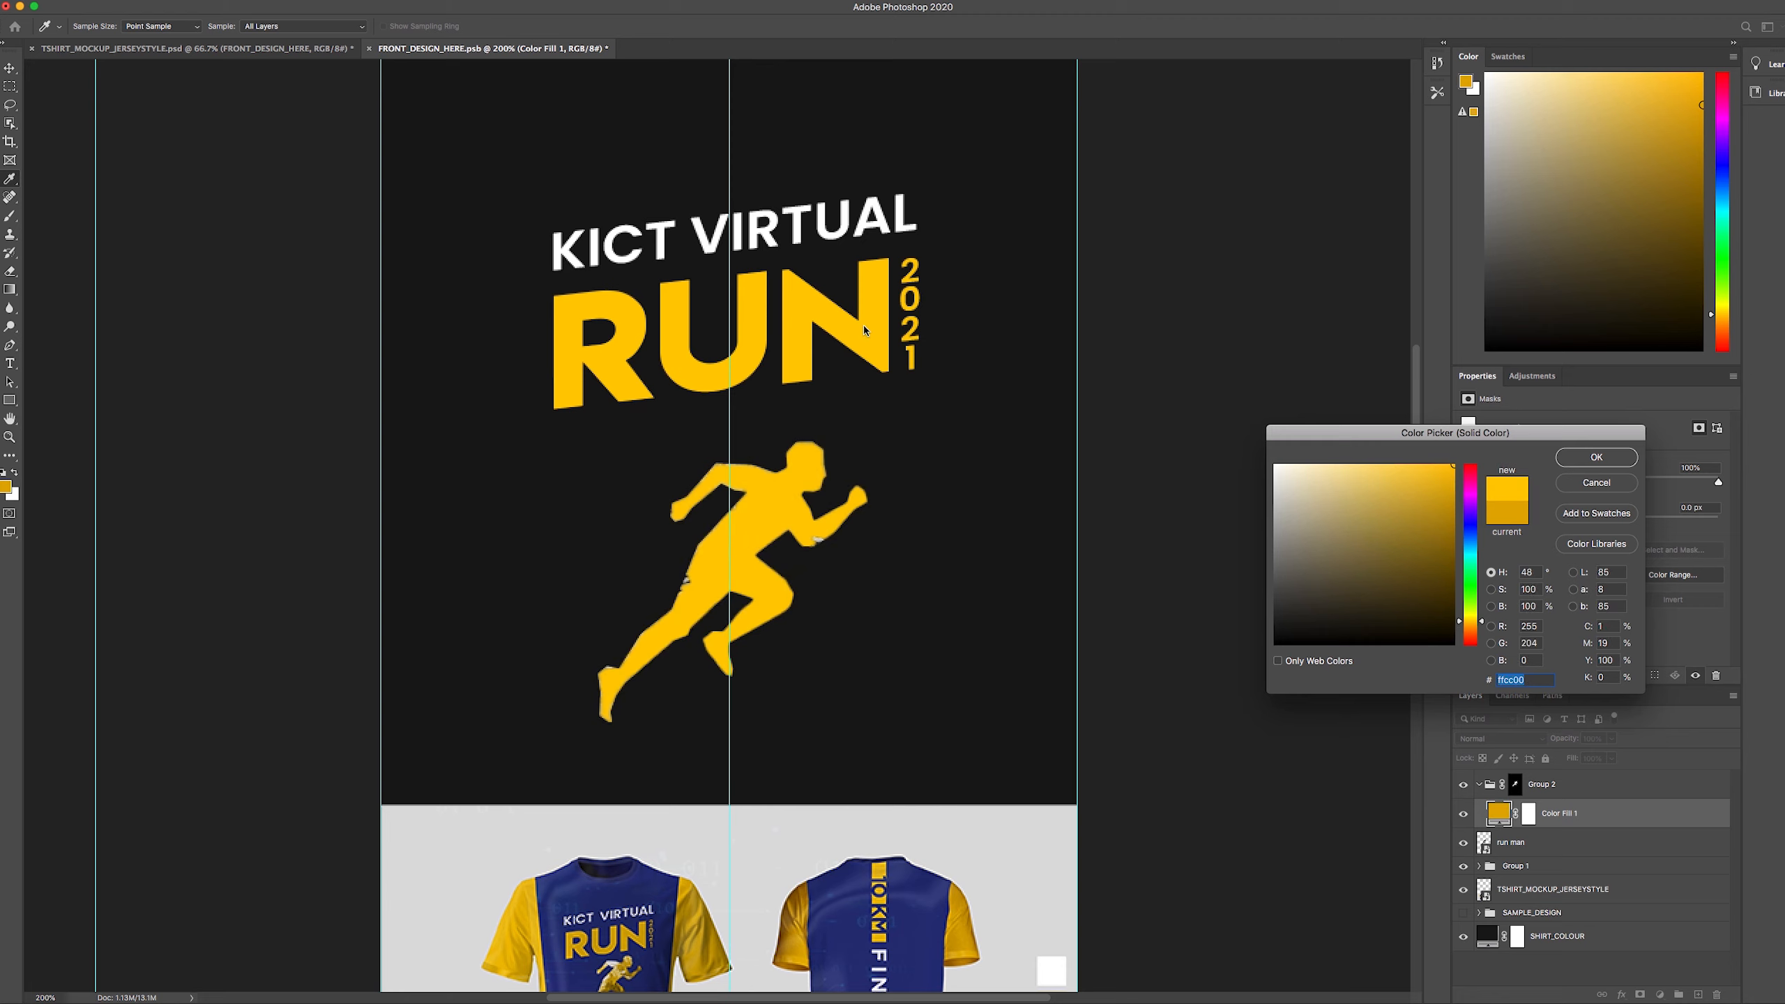
left_click(1594, 458)
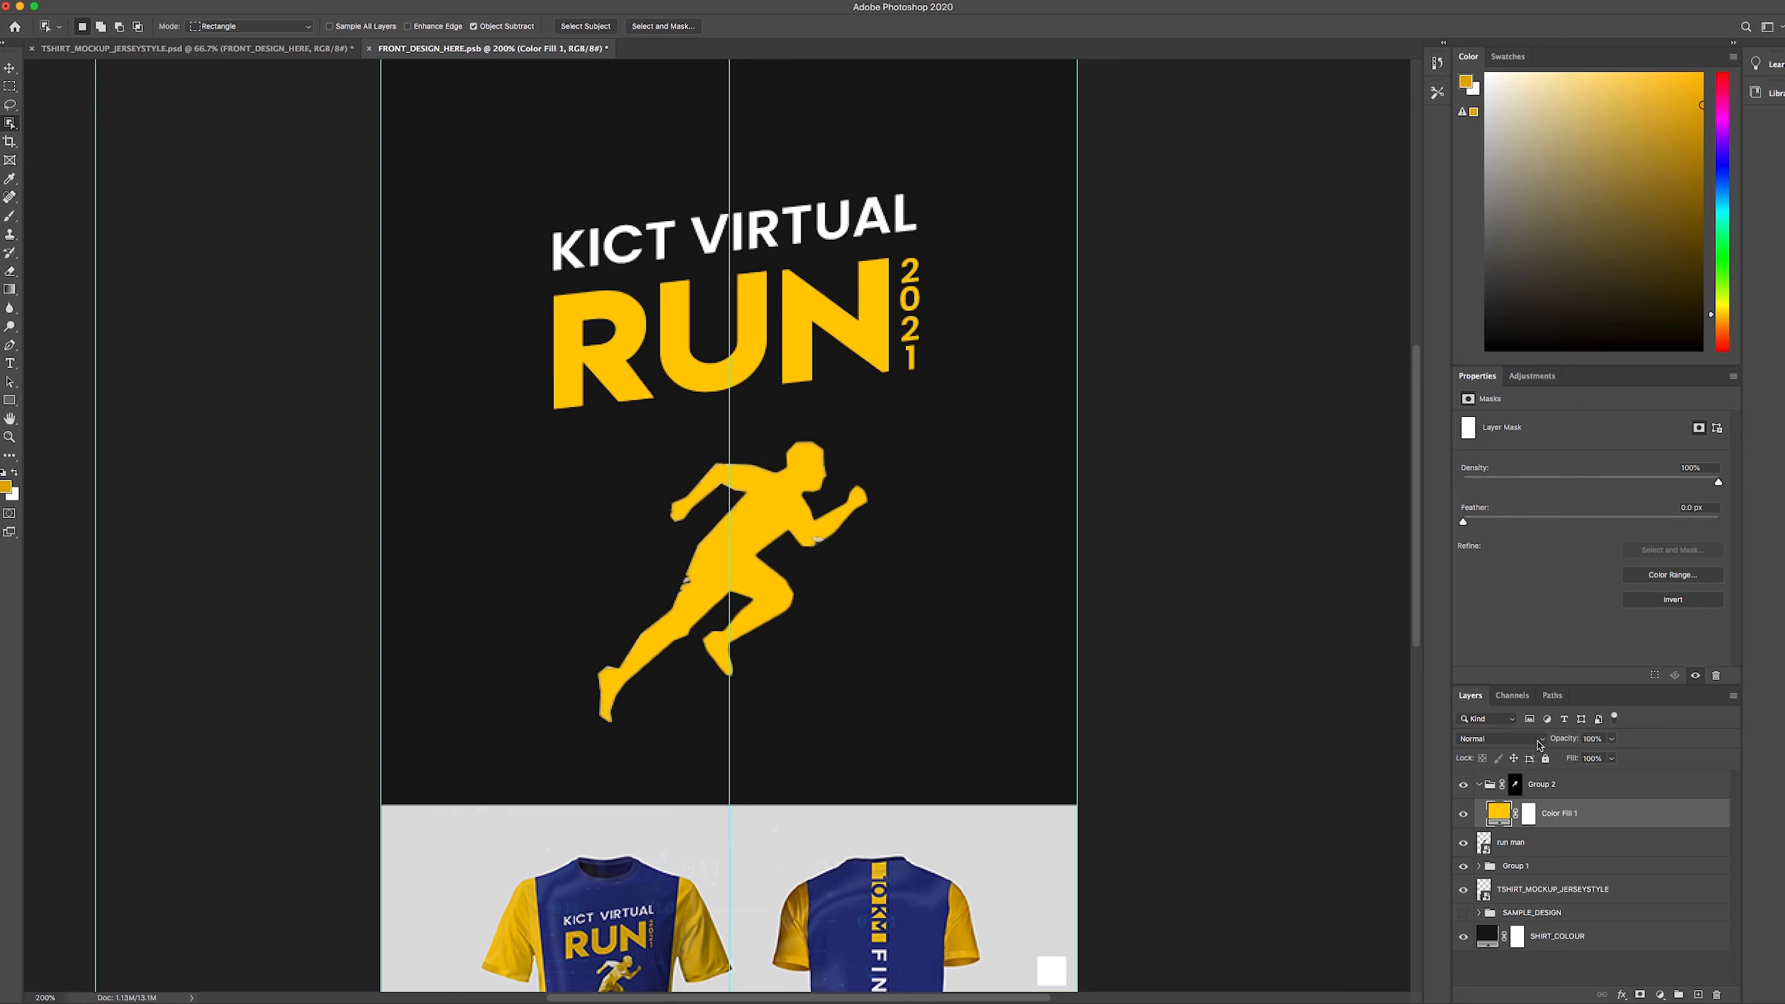
- Set the blend mode of the runner's yellow fill layer to Color
left_click(1577, 811)
left_click(1532, 740)
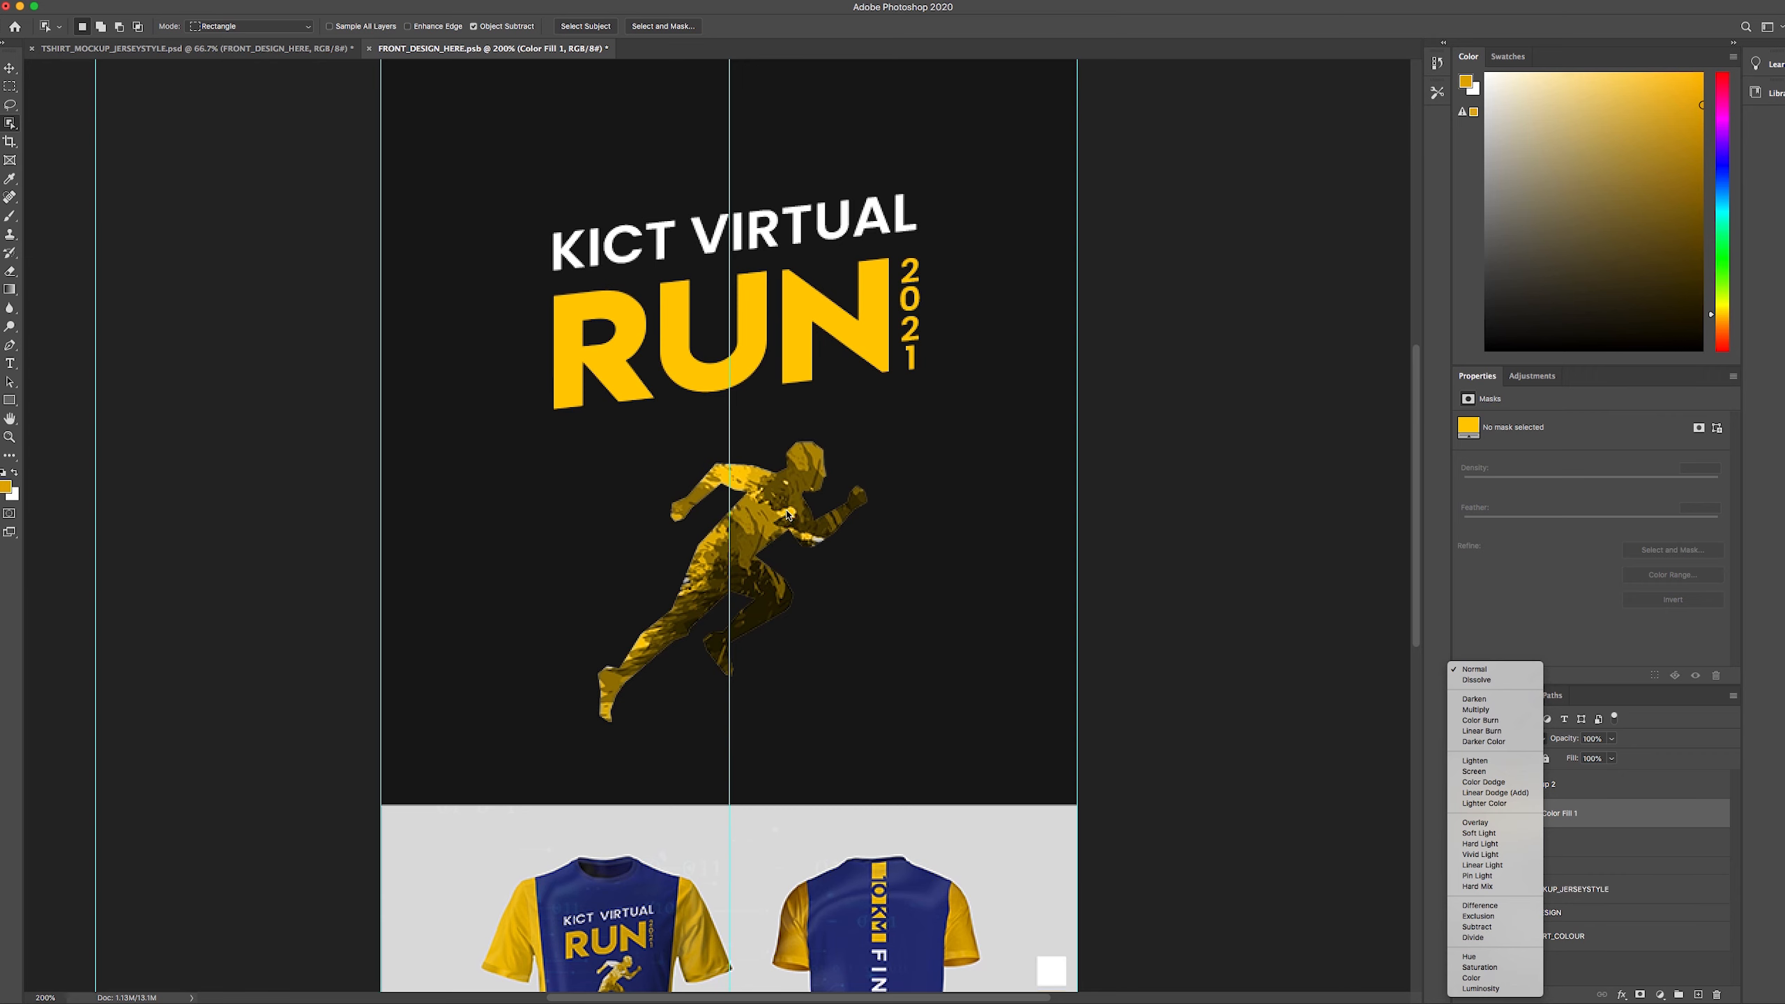
left_click(1483, 979)
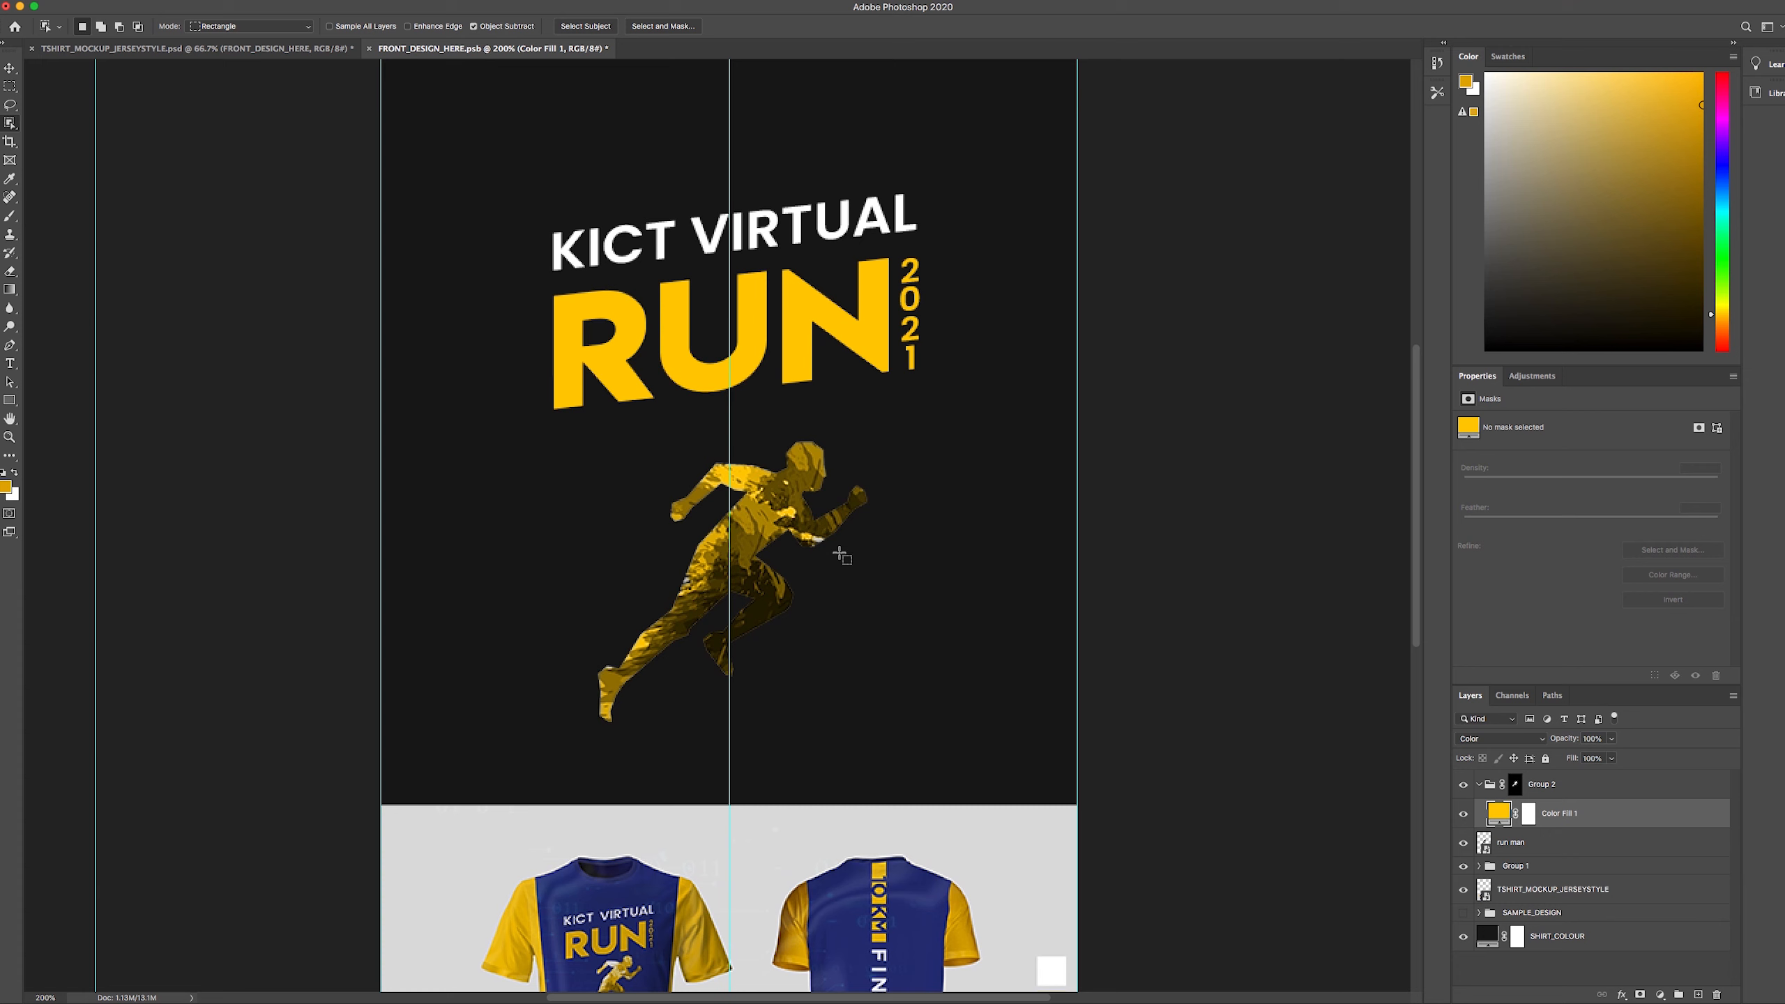
- Add a Levels adjustment layer above the yellow fill inside the runner's masked group
scroll(872, 708, "up", 1)
scroll(871, 708, "down", 3)
scroll(843, 619, "up", 2)
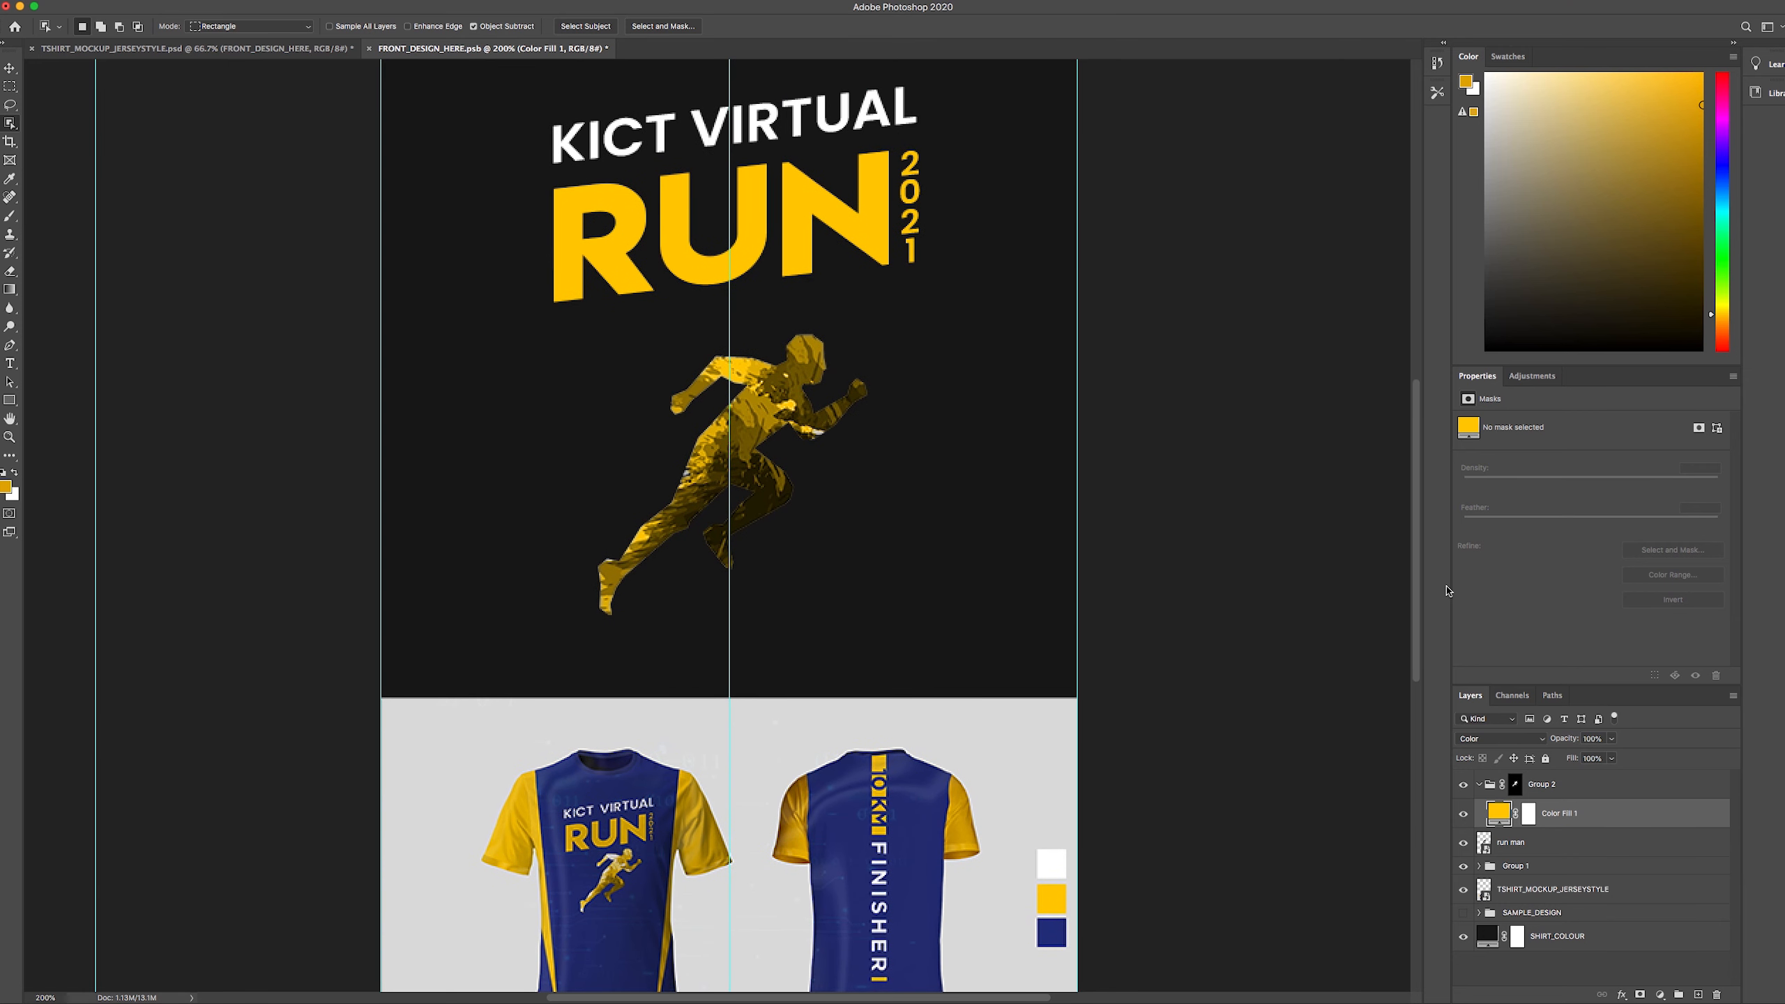
left_click(1532, 376)
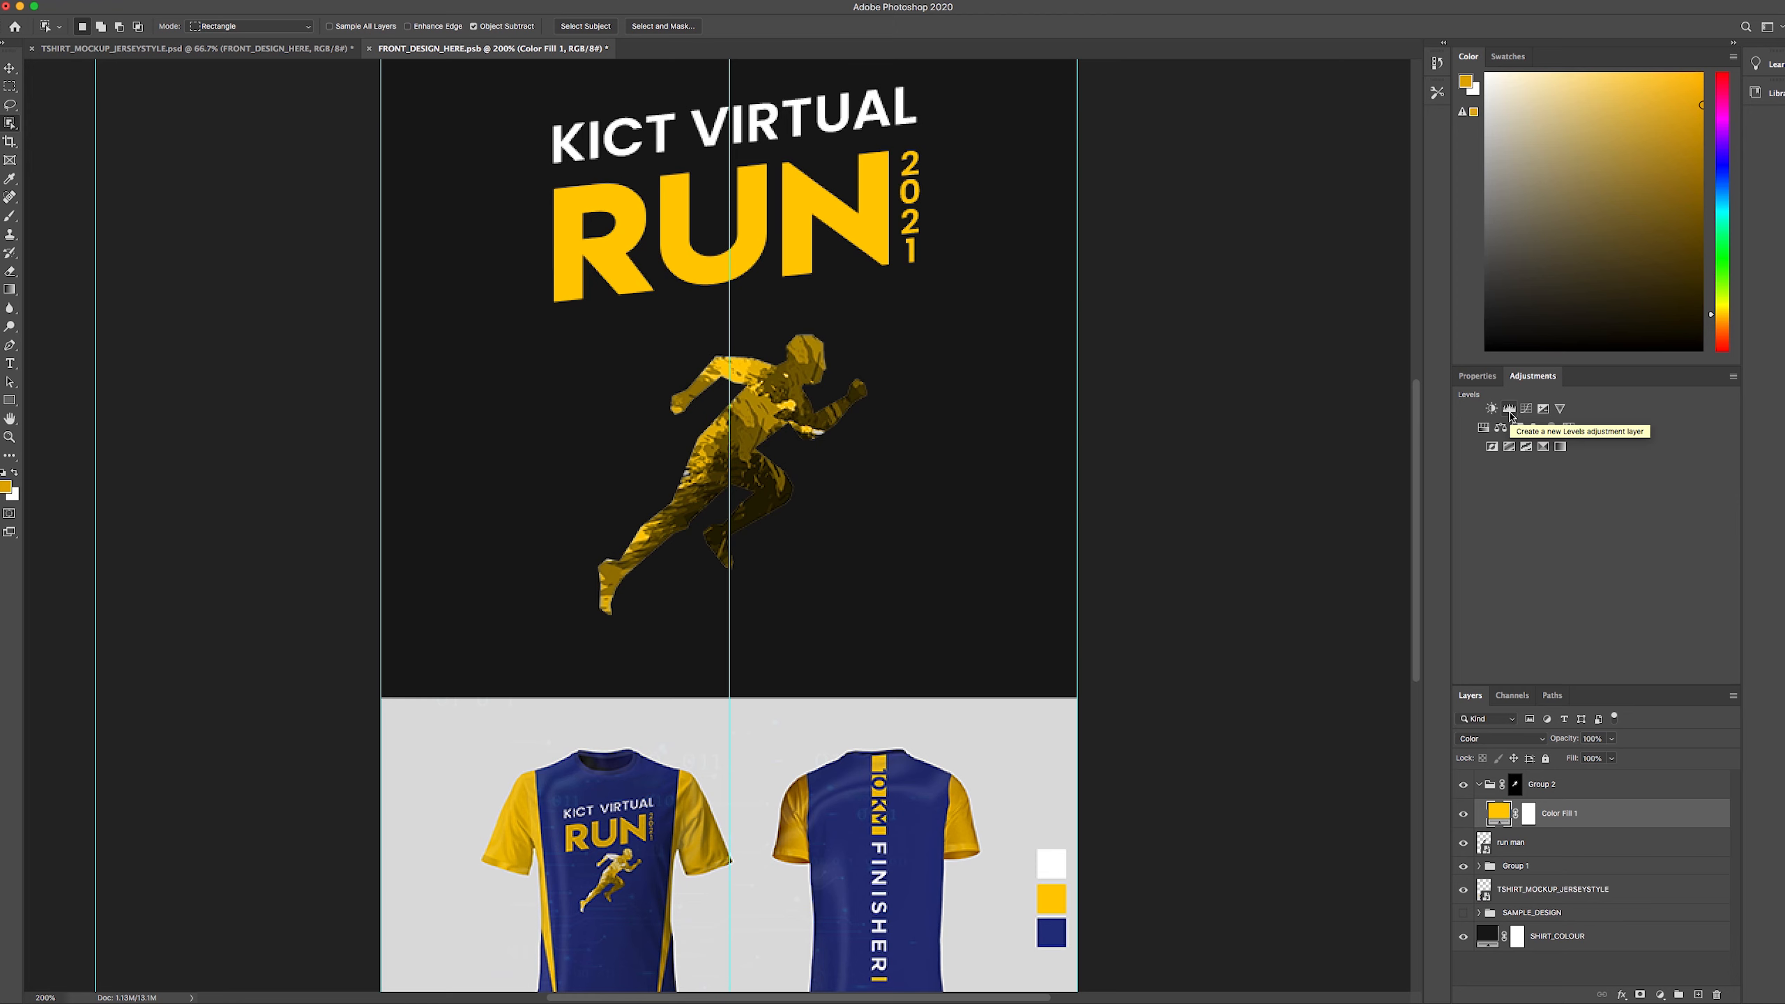
left_click(1509, 411)
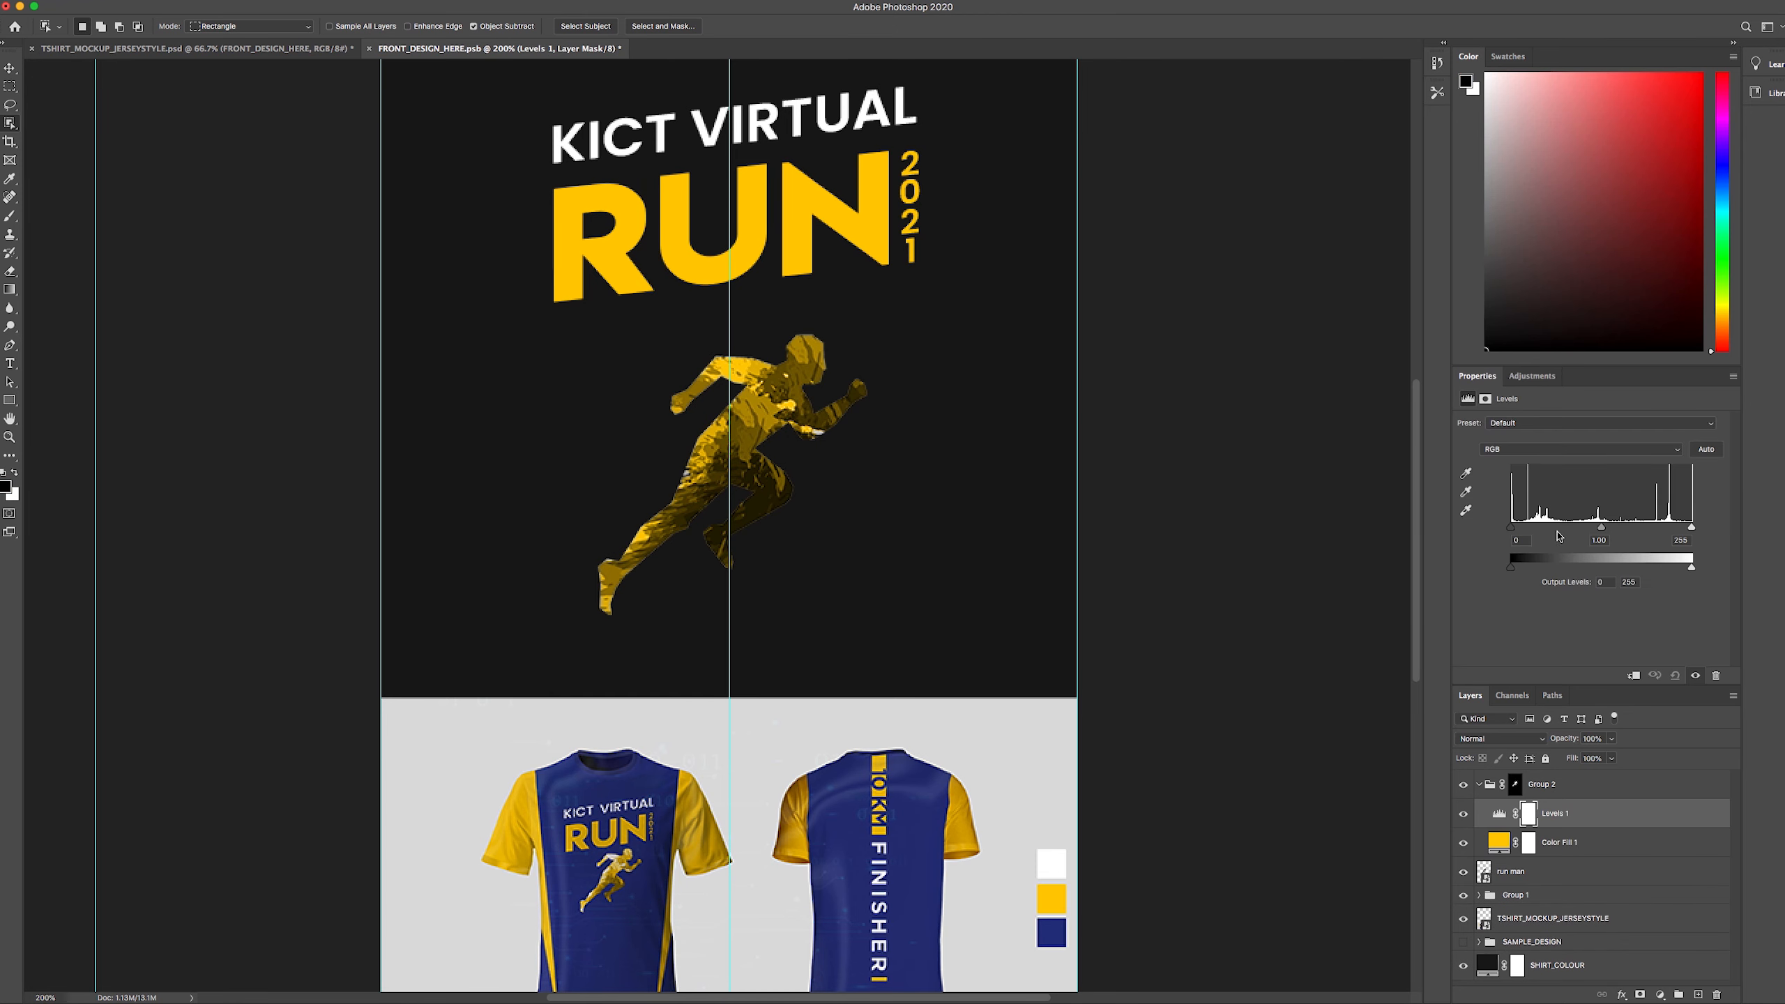
- Try the yellow fill layer above the Levels adjustment, and return it below
left_click(1582, 843)
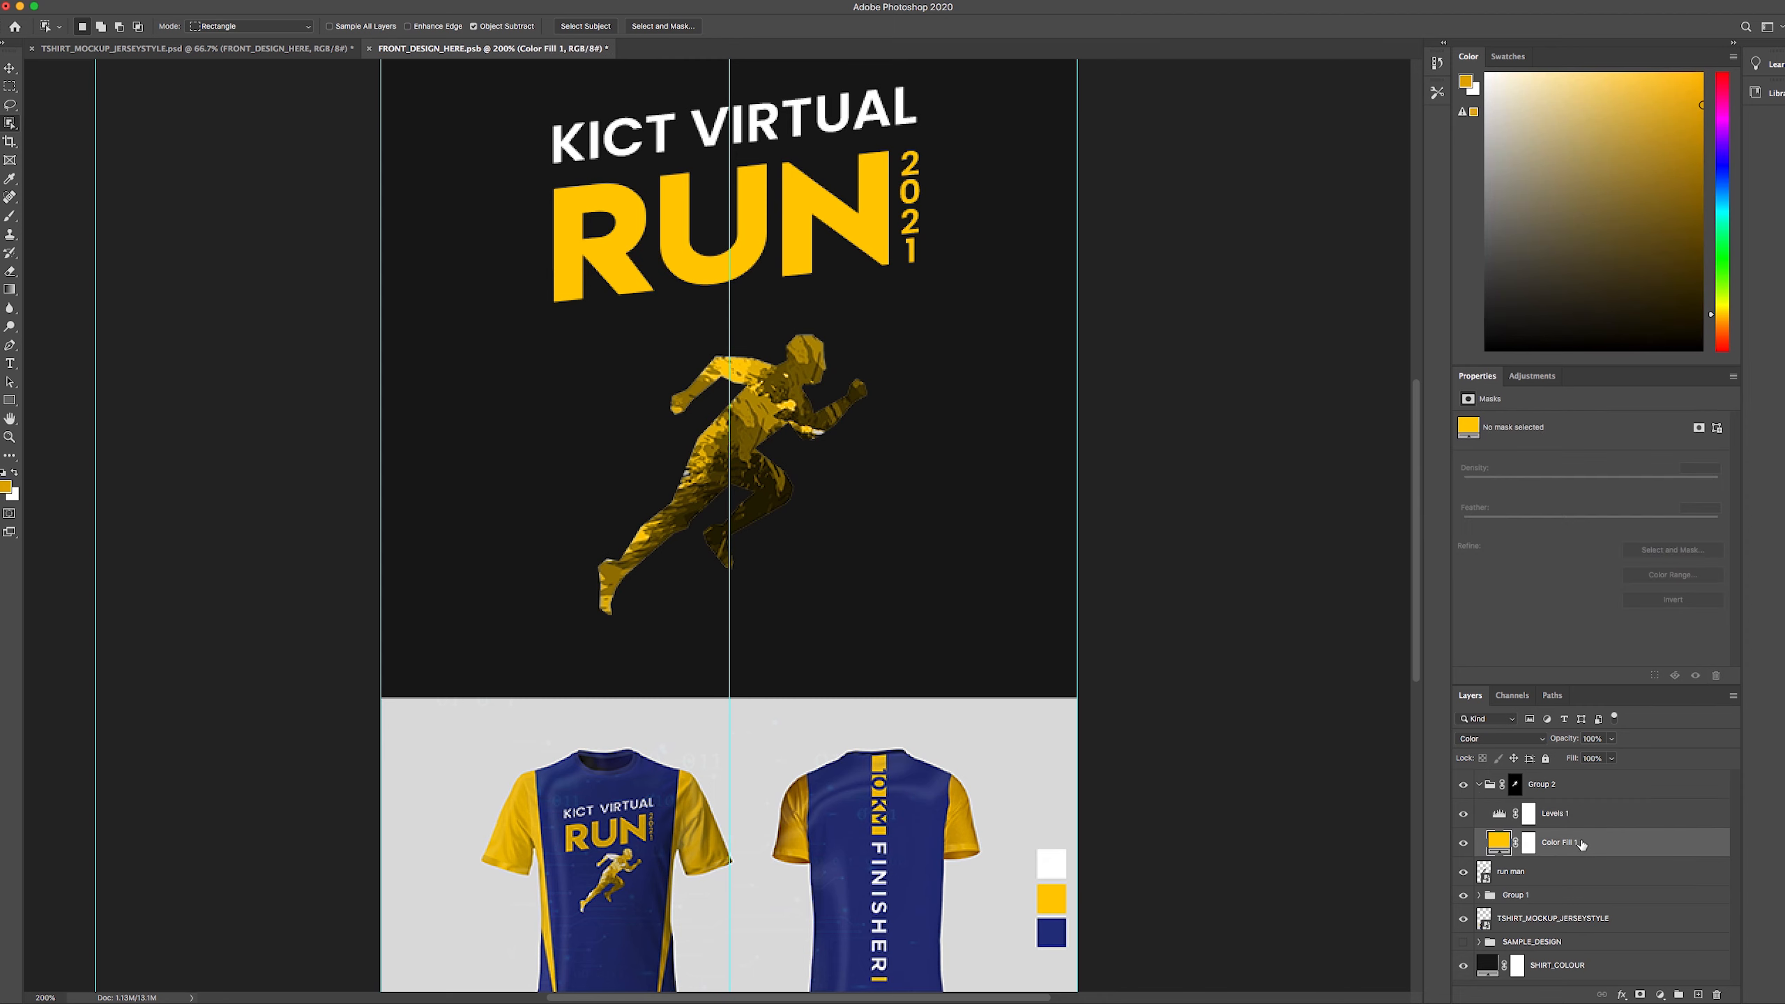
left_click_drag(1579, 846, 1577, 810)
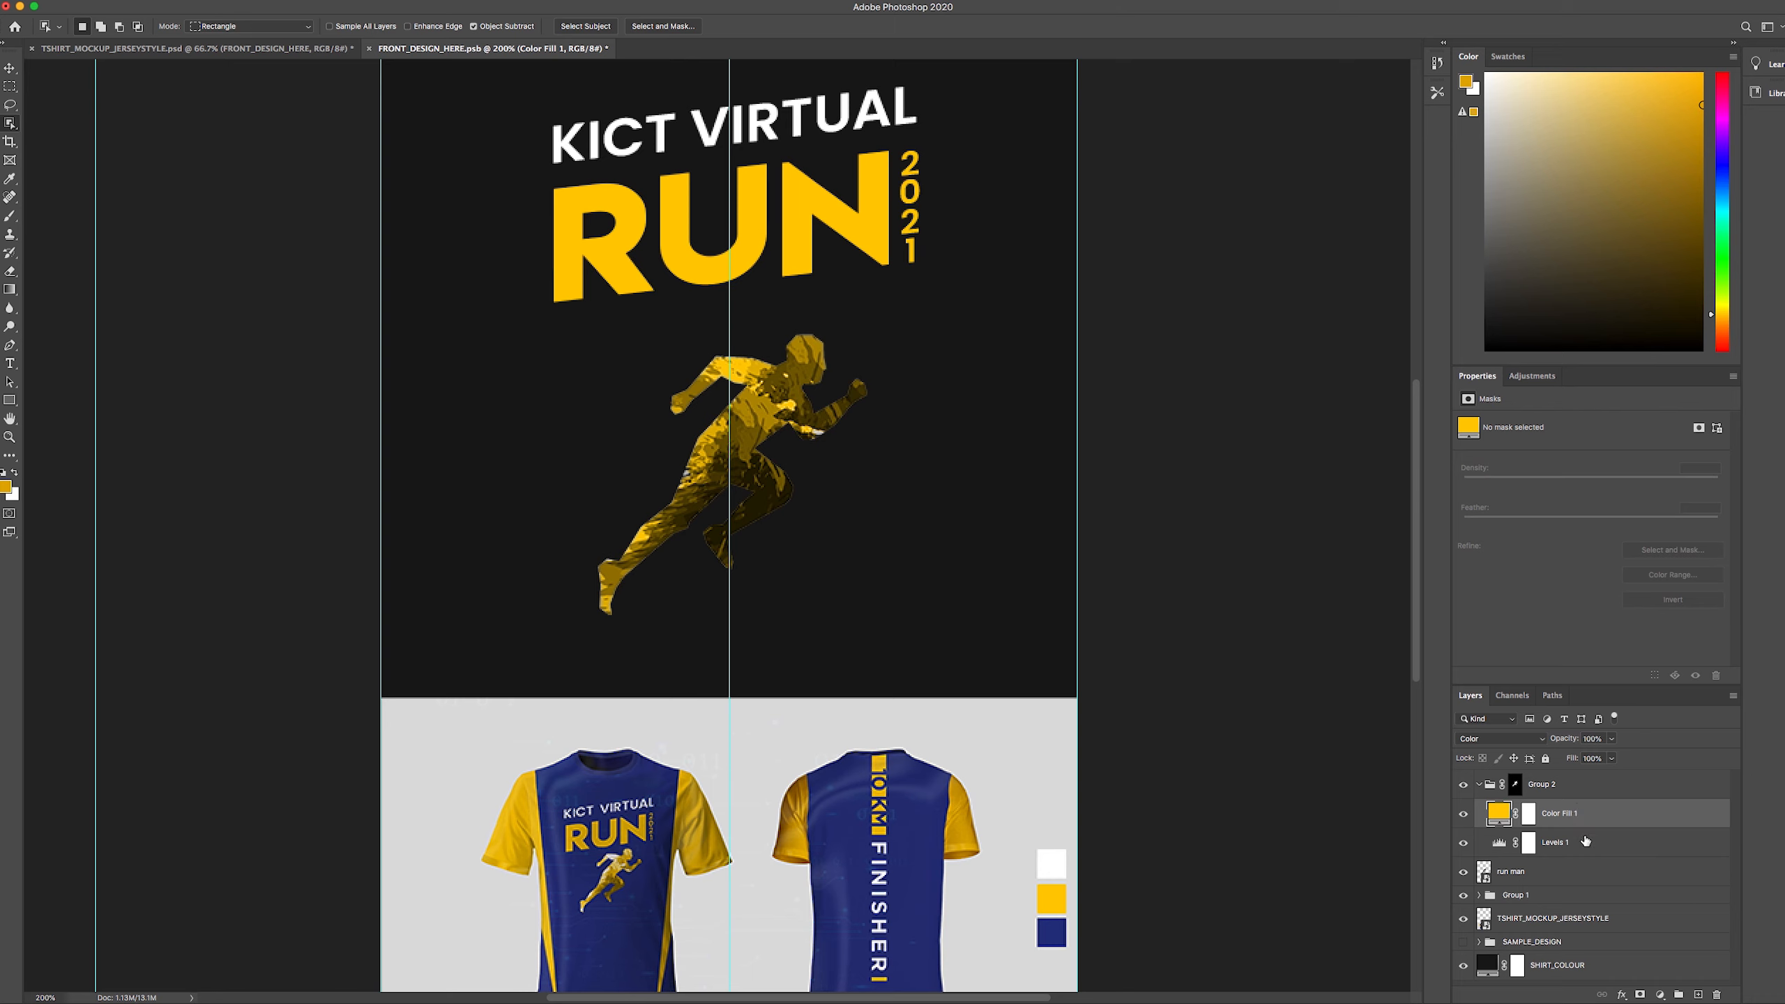
left_click_drag(1567, 816, 1567, 853)
- Brighten the runner with Levels, setting the white input to 210 and the midtones to 1.71, and compare before and after
left_click(1581, 814)
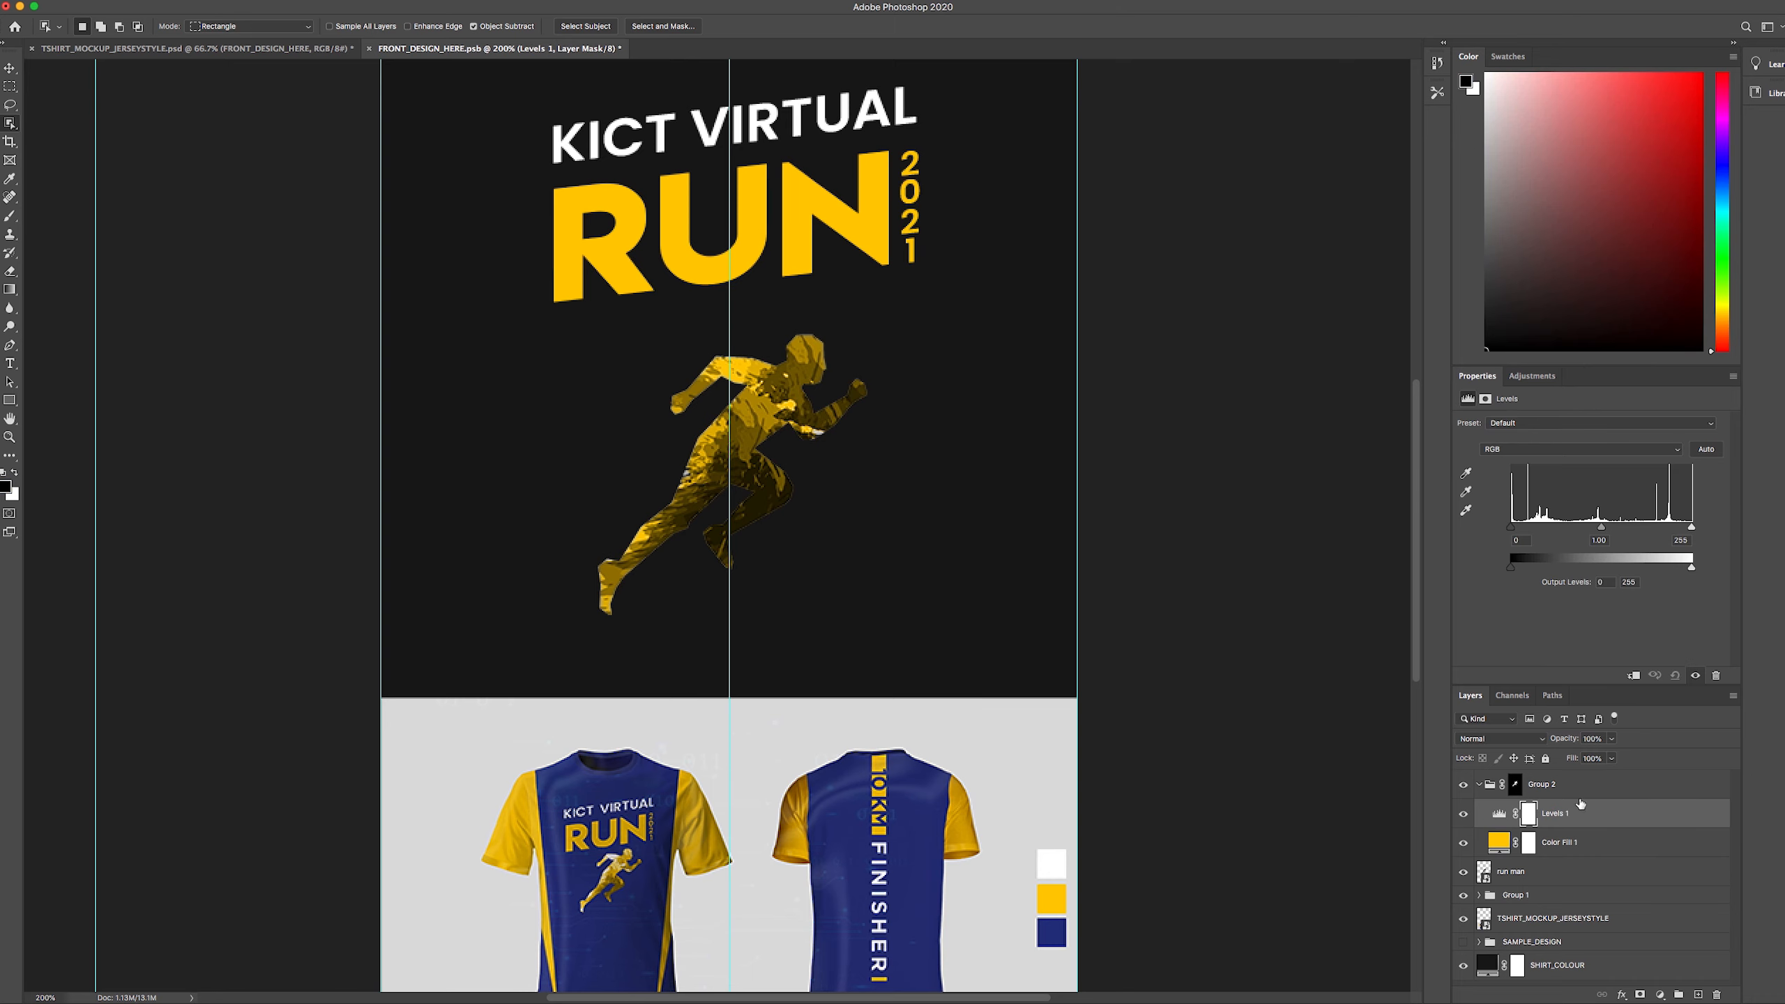
left_click_drag(1691, 528, 1579, 533)
mouse_move(1691, 528)
left_mouse_down()
mouse_move(1638, 533)
mouse_move(1659, 531)
left_mouse_up()
left_click_drag(1565, 527, 1556, 527)
left_click(1695, 675)
left_click(1696, 675)
- Move the Levels adjustment beneath the yellow fill within the runner's group and select the fill layer
left_click_drag(1594, 815, 1597, 853)
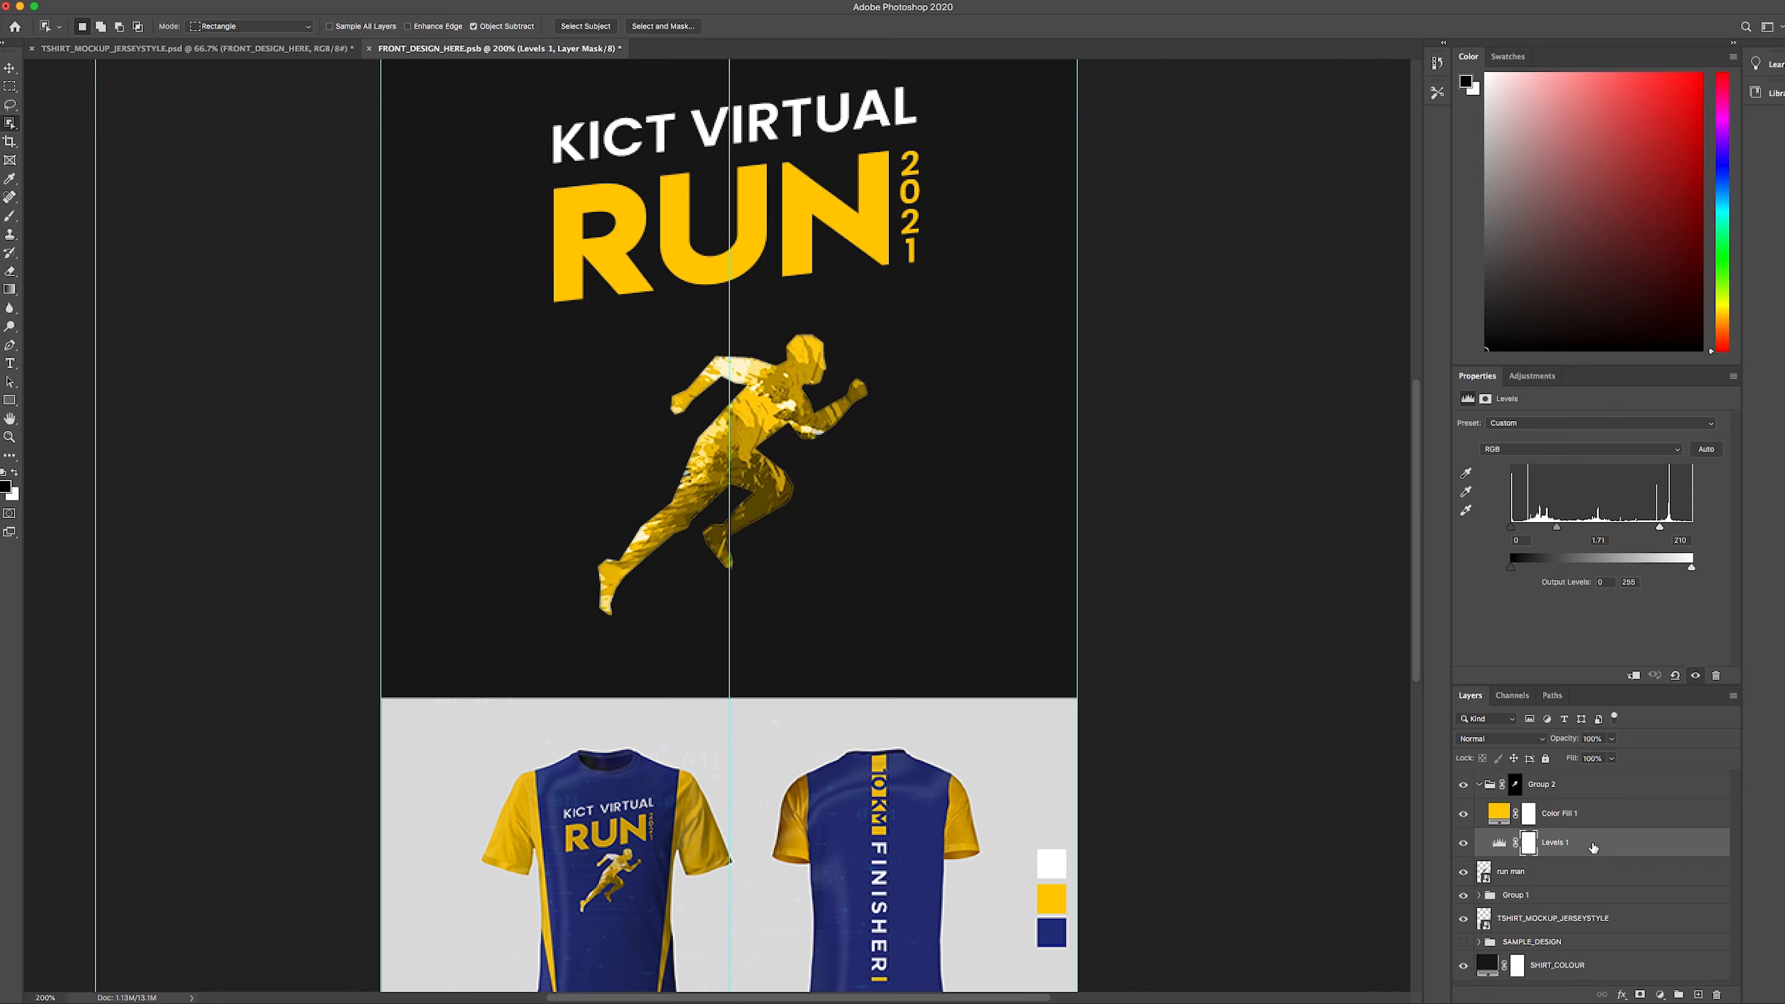
left_click(1585, 816)
left_click(1589, 838)
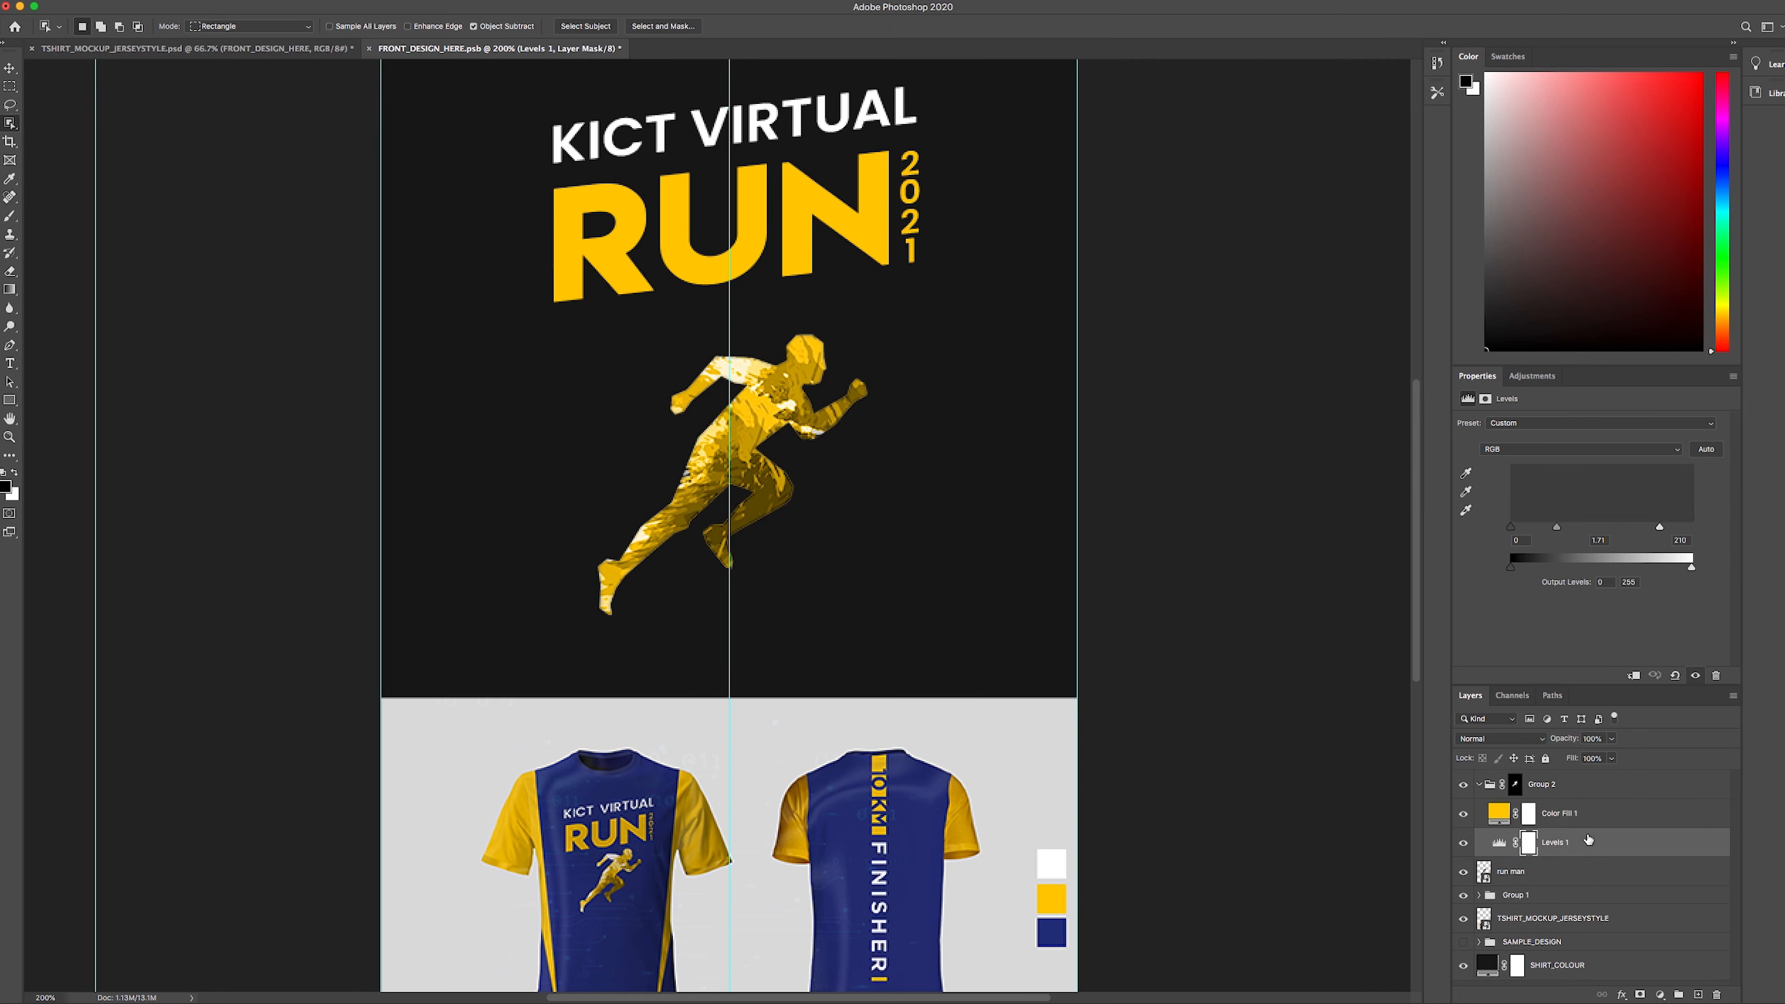
left_click(1570, 818)
left_click(1590, 843)
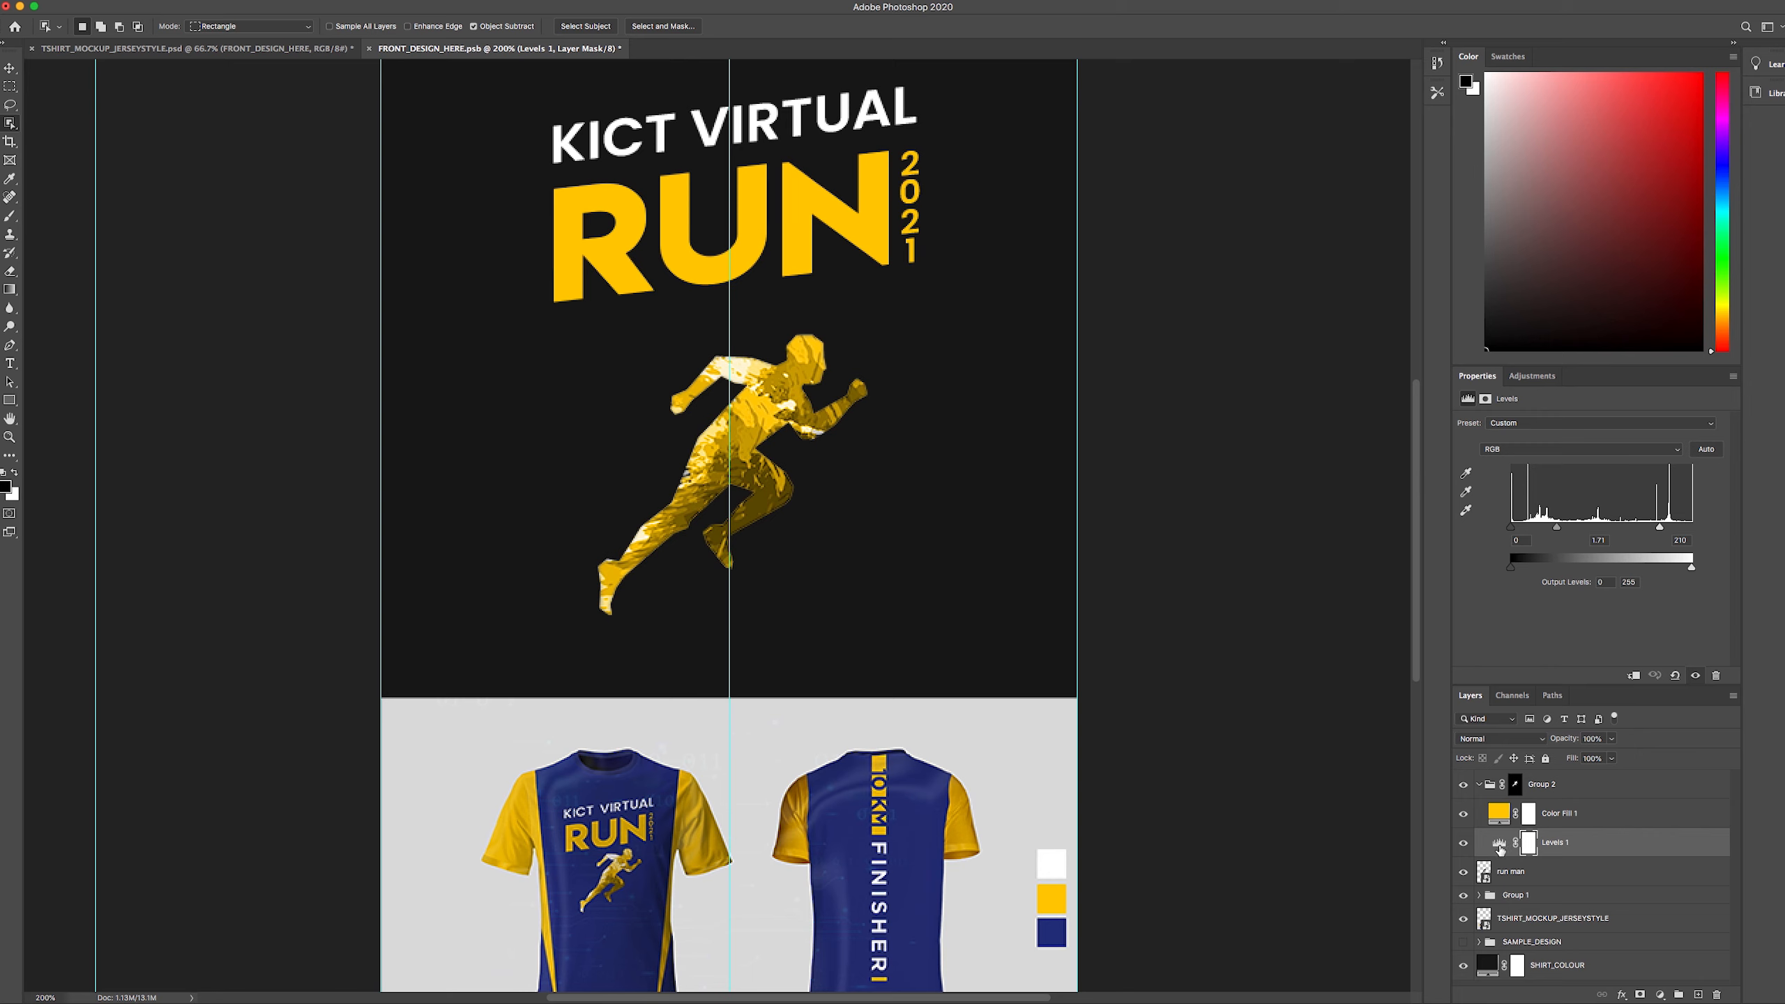
left_click(1526, 824)
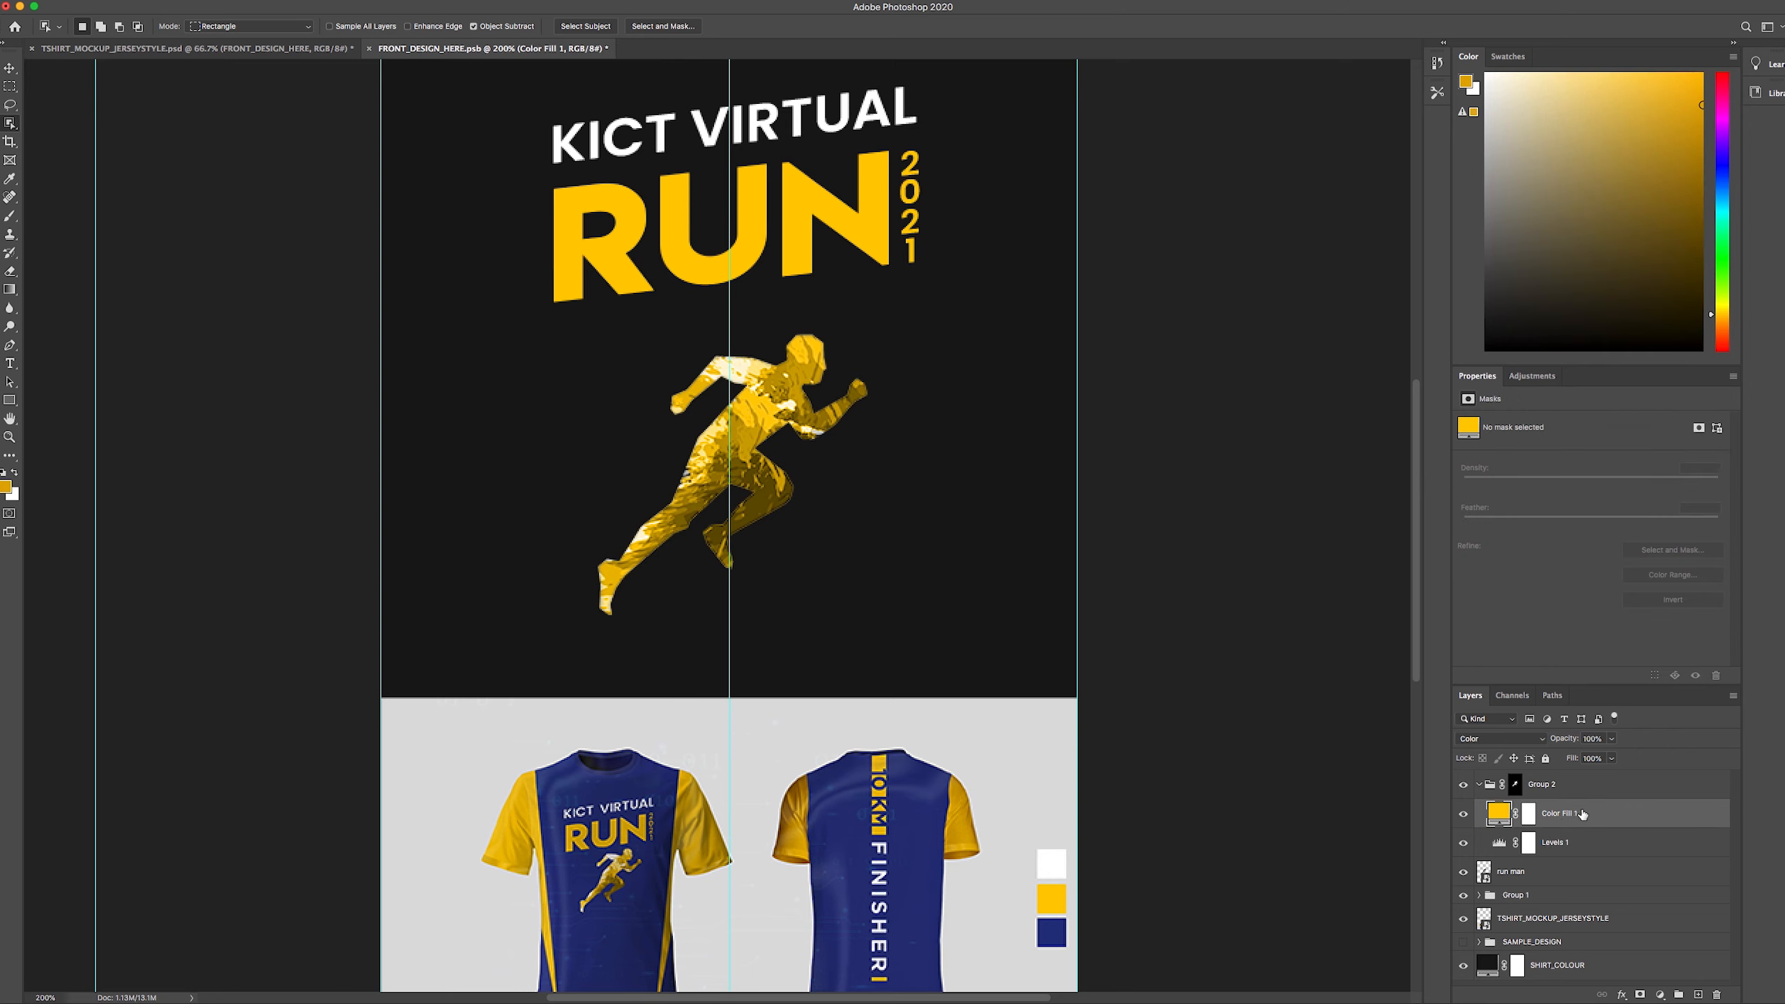
- Lower the Levels white input to 188 to brighten the runner further, and collapse the runner's masked group
left_click(1590, 842)
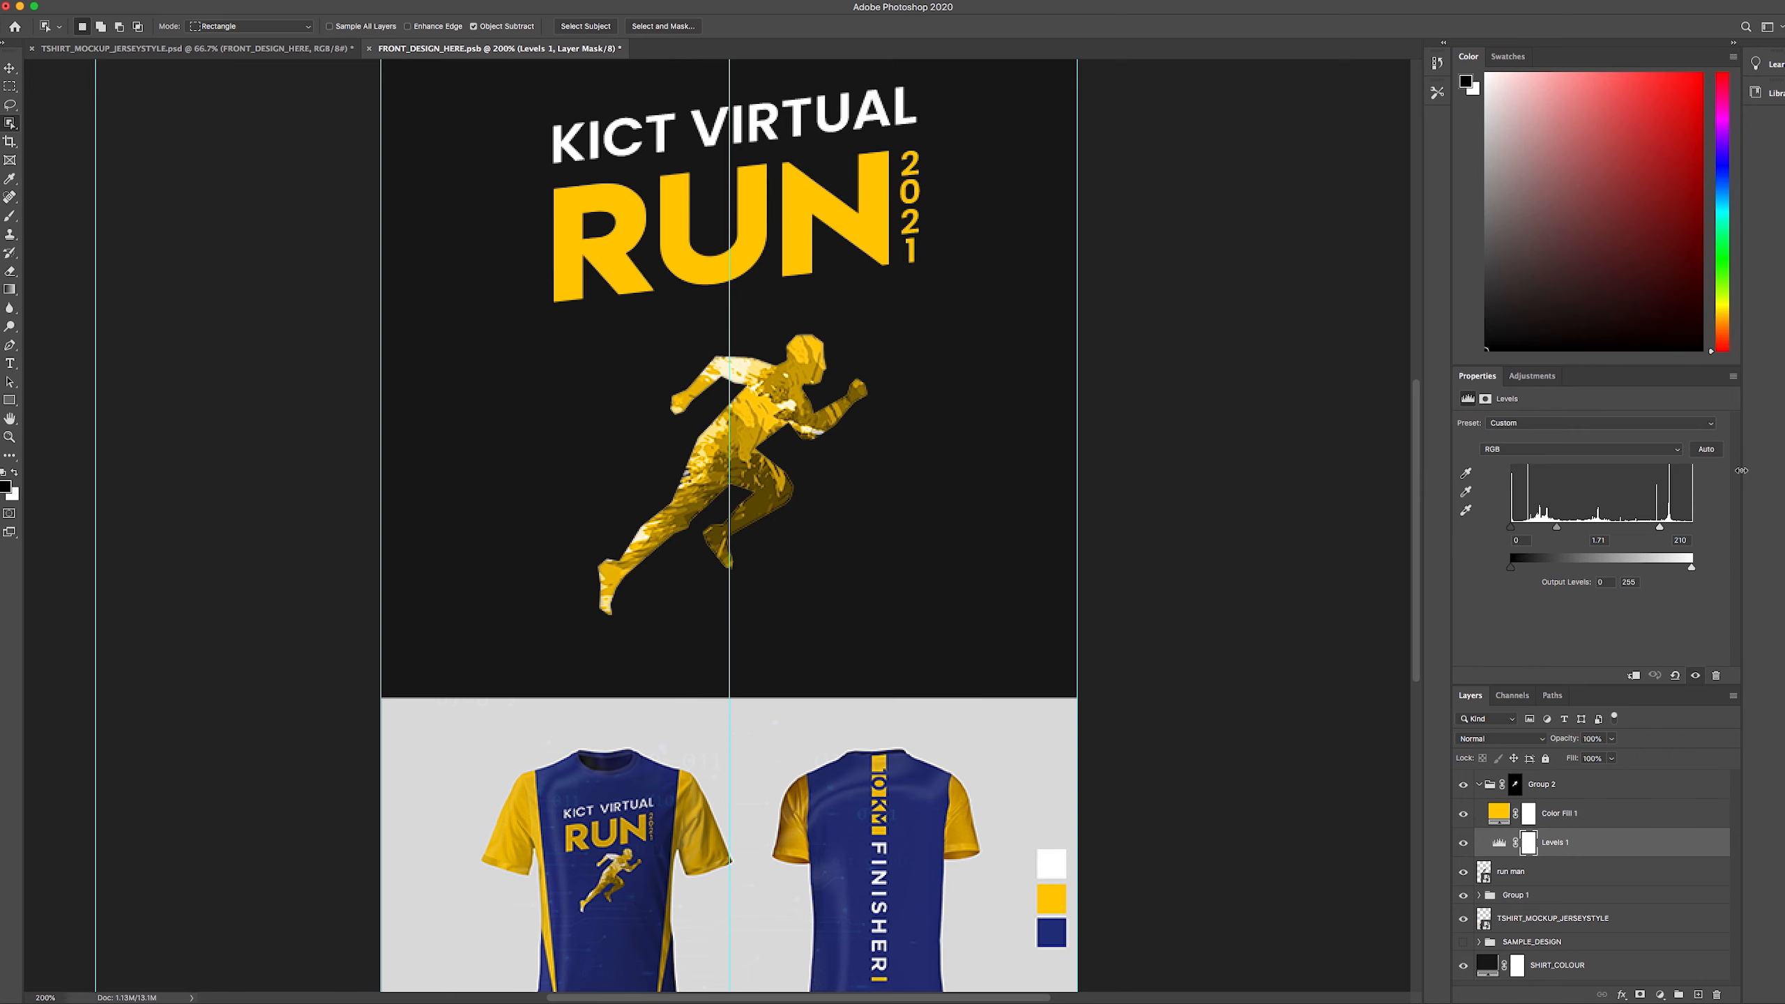
left_click_drag(1660, 527, 1645, 532)
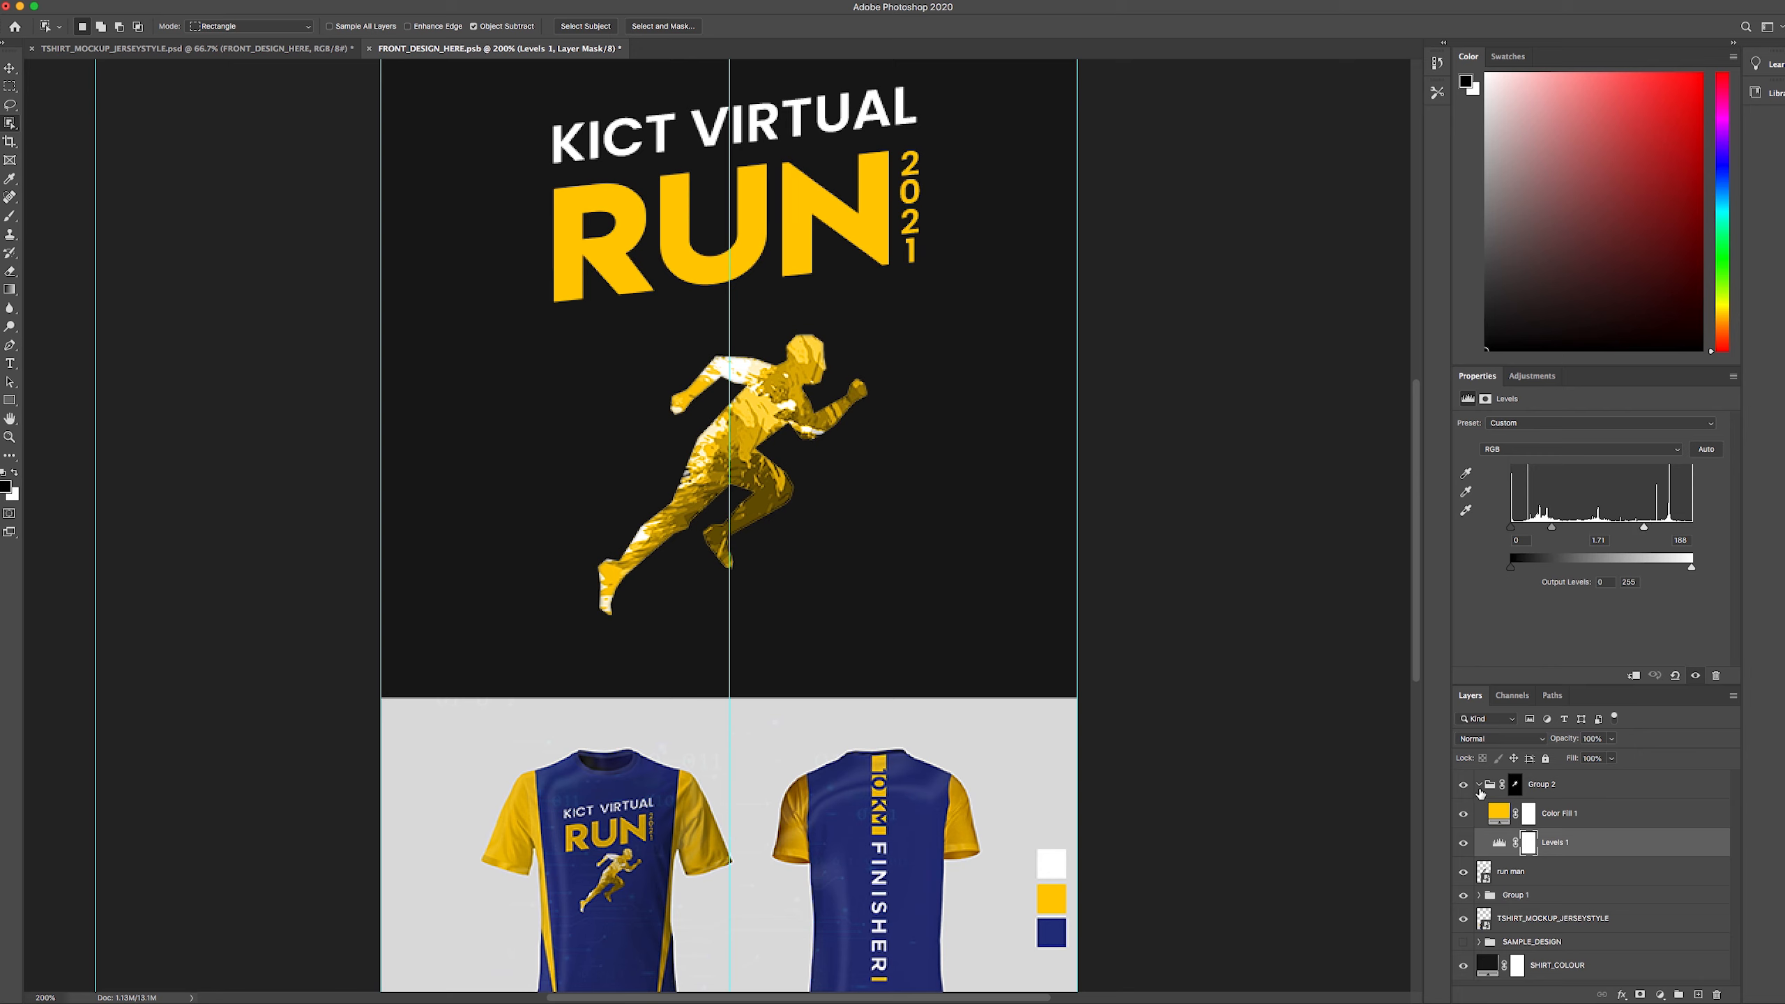
left_click(1480, 786)
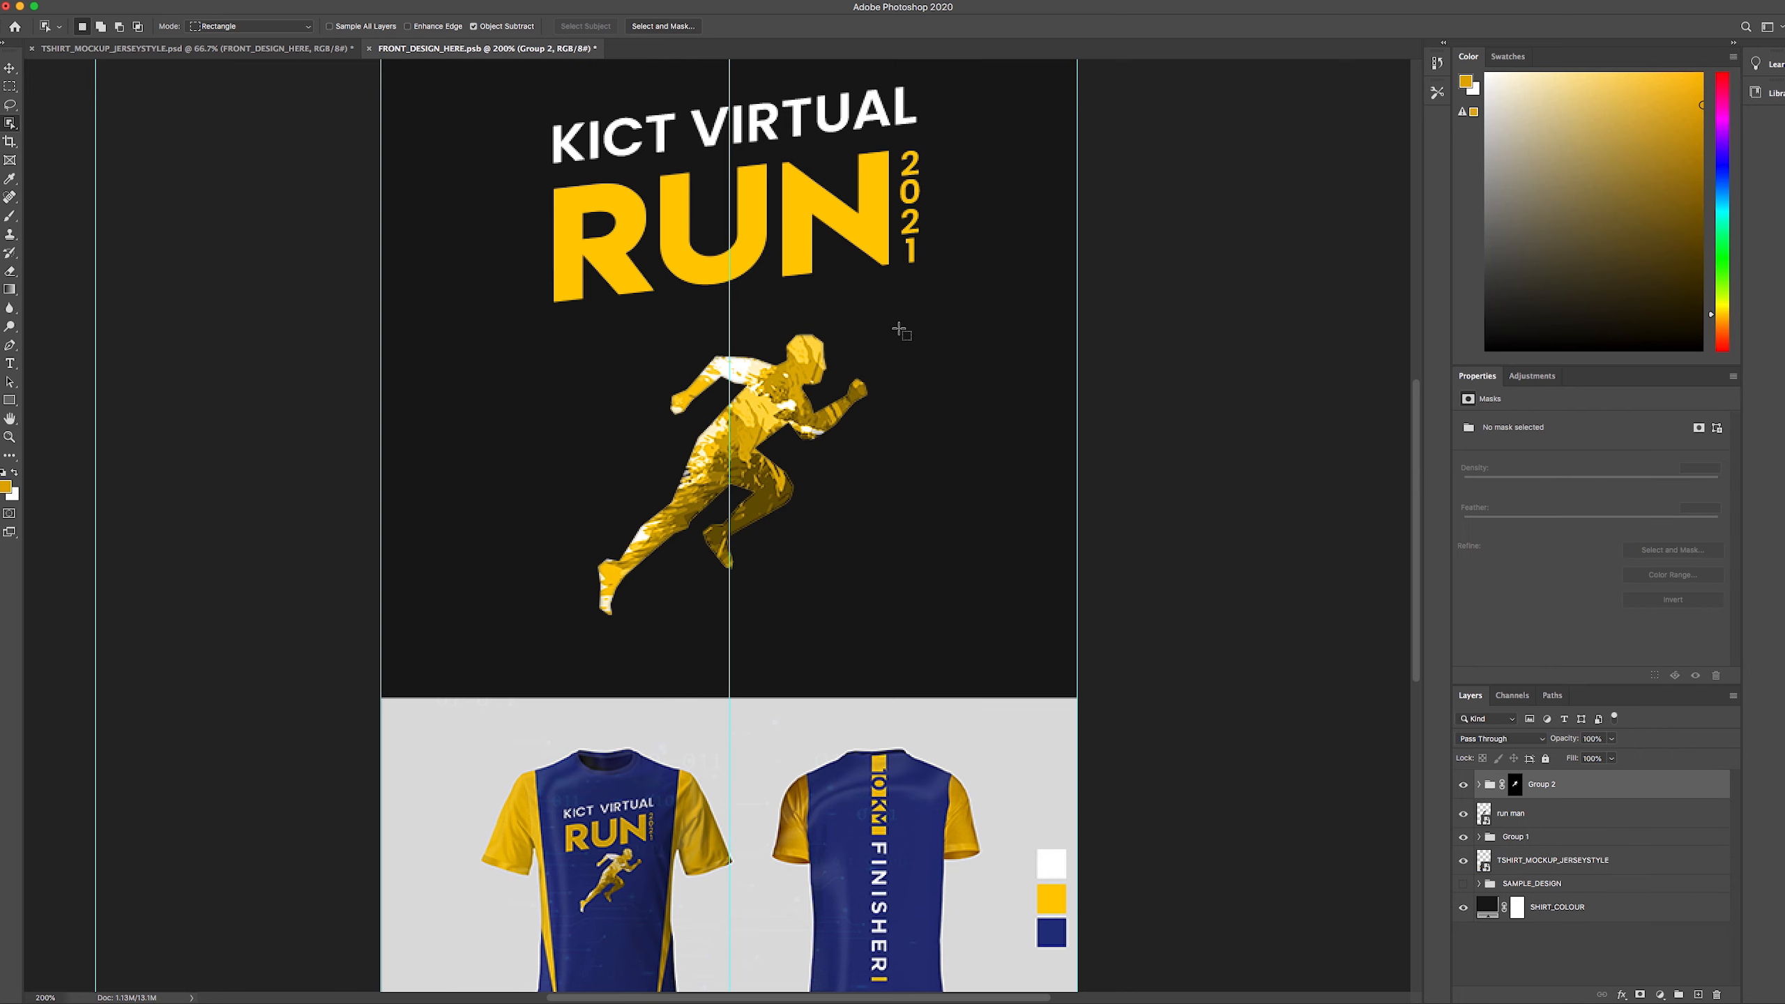
- Move the reference mockup image slightly down, away from the runner, and deselect it
key("z")
left_click(823, 501, "alt")
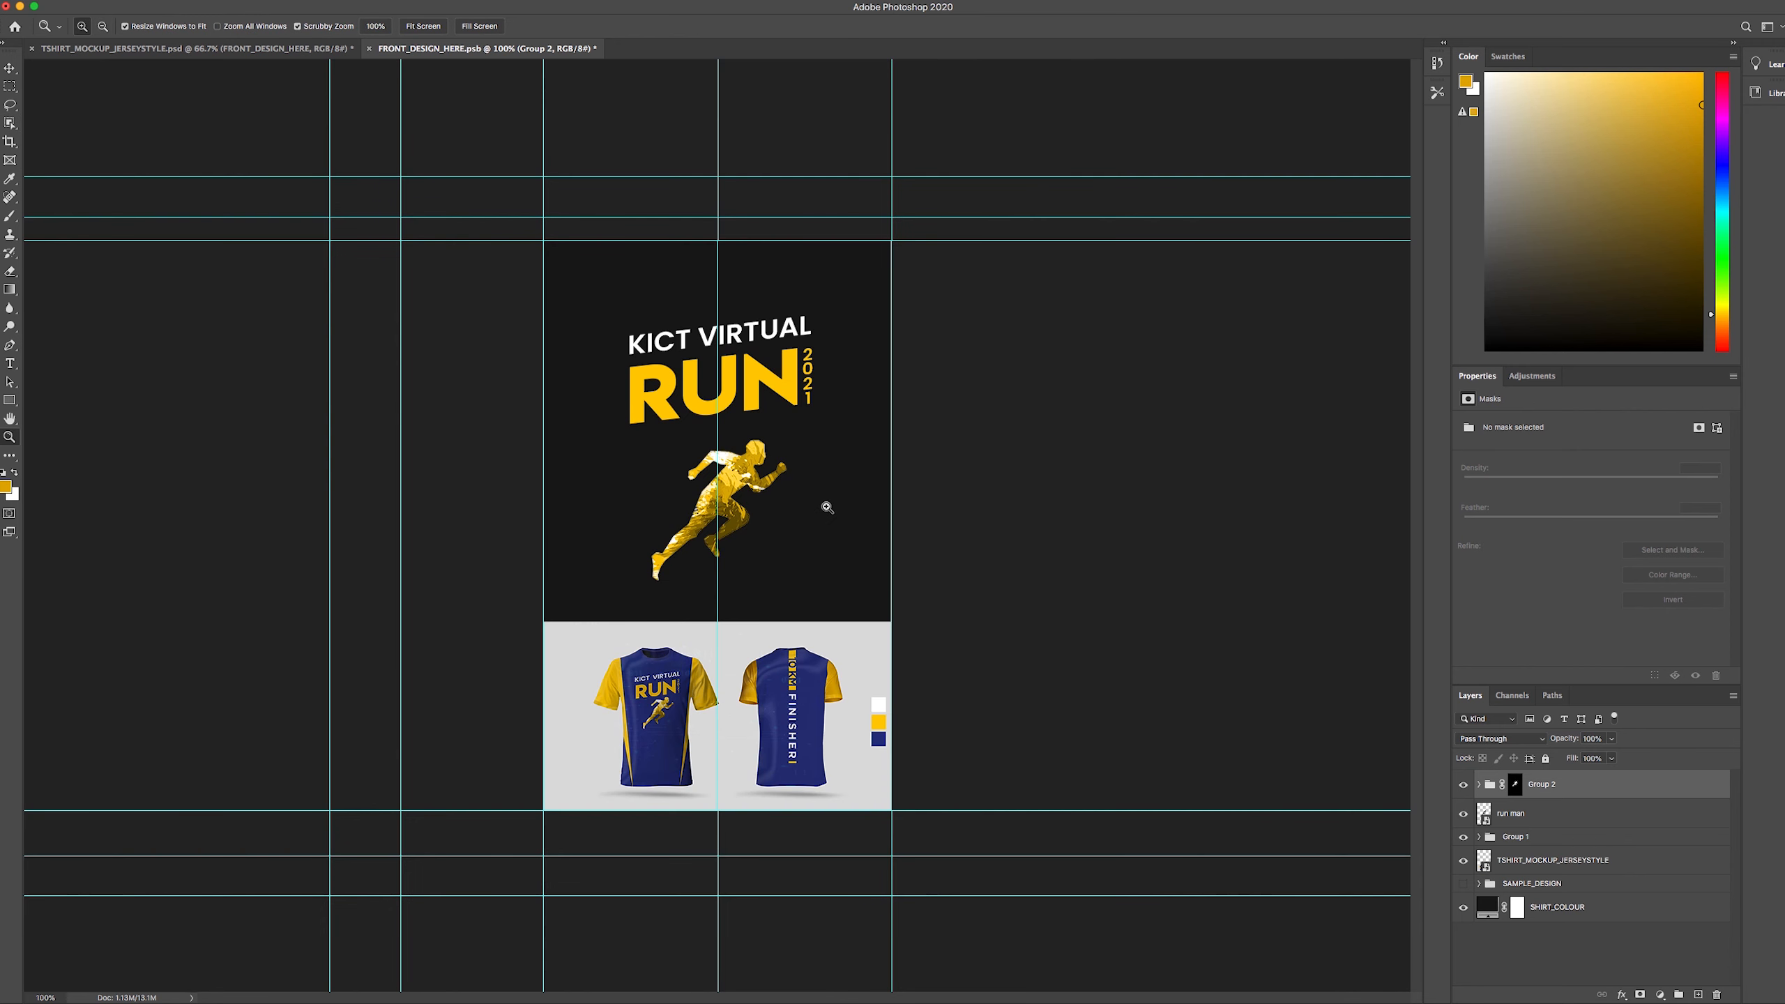
left_click(10, 68)
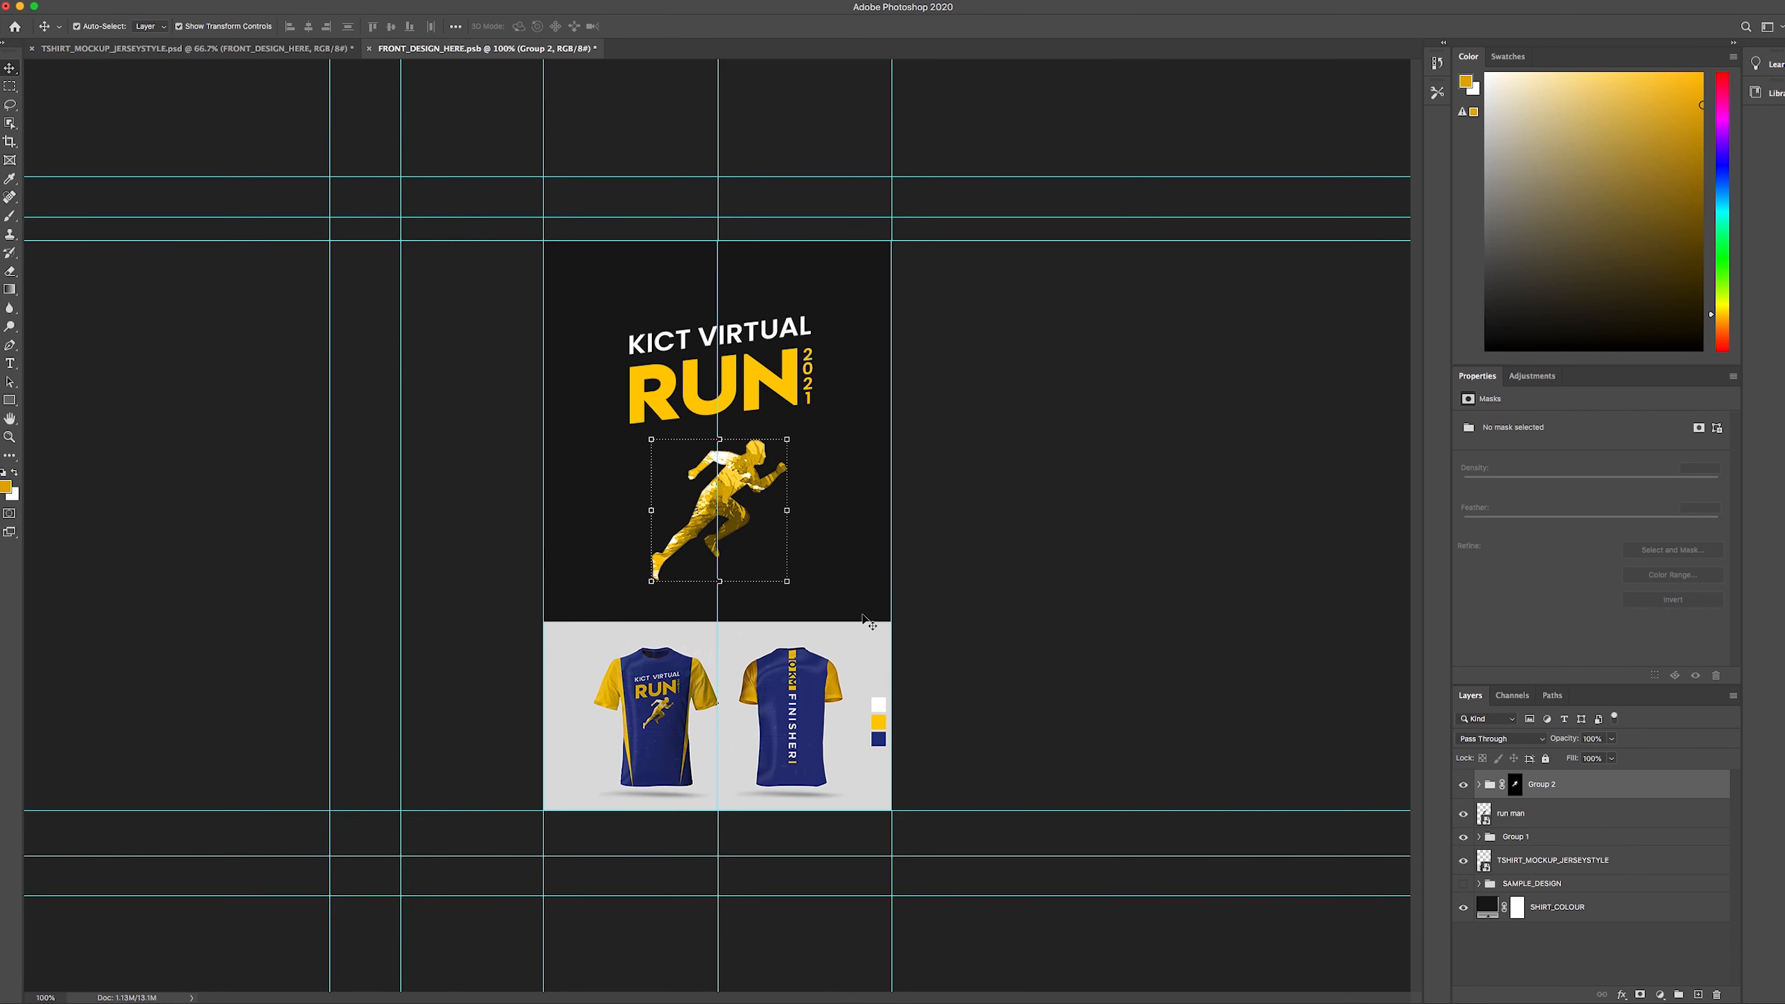
left_click_drag(781, 696, 776, 720)
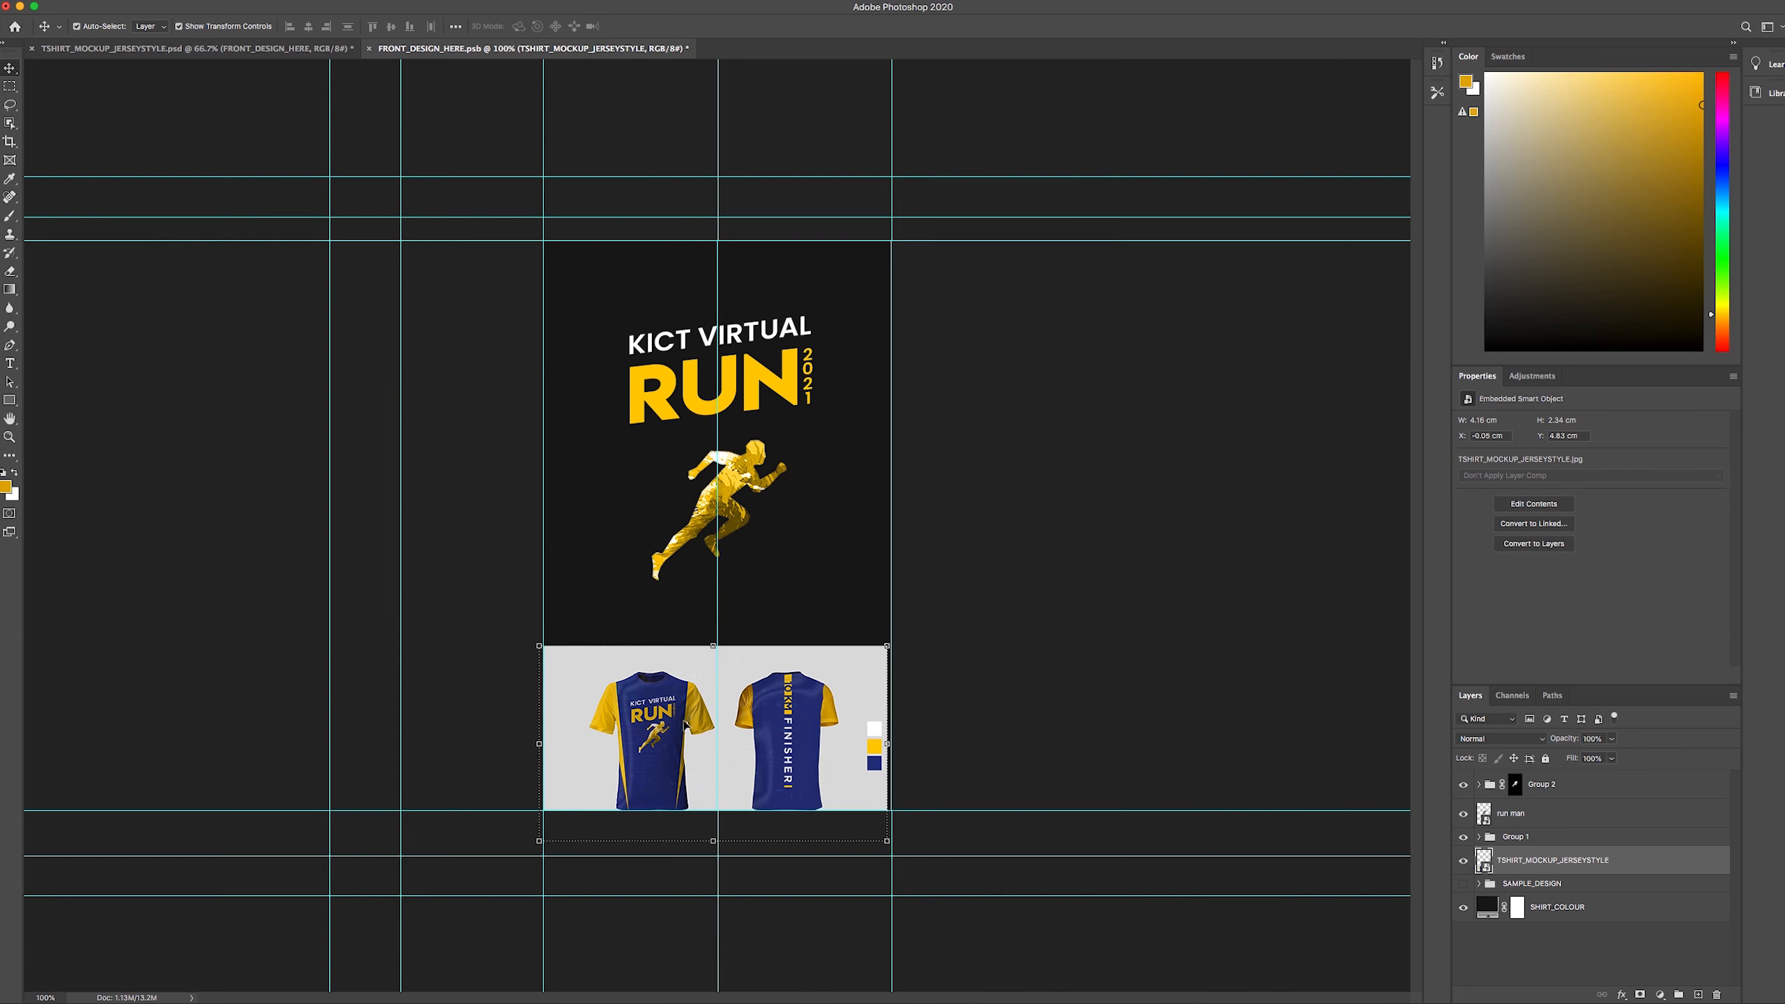
left_click(1006, 587)
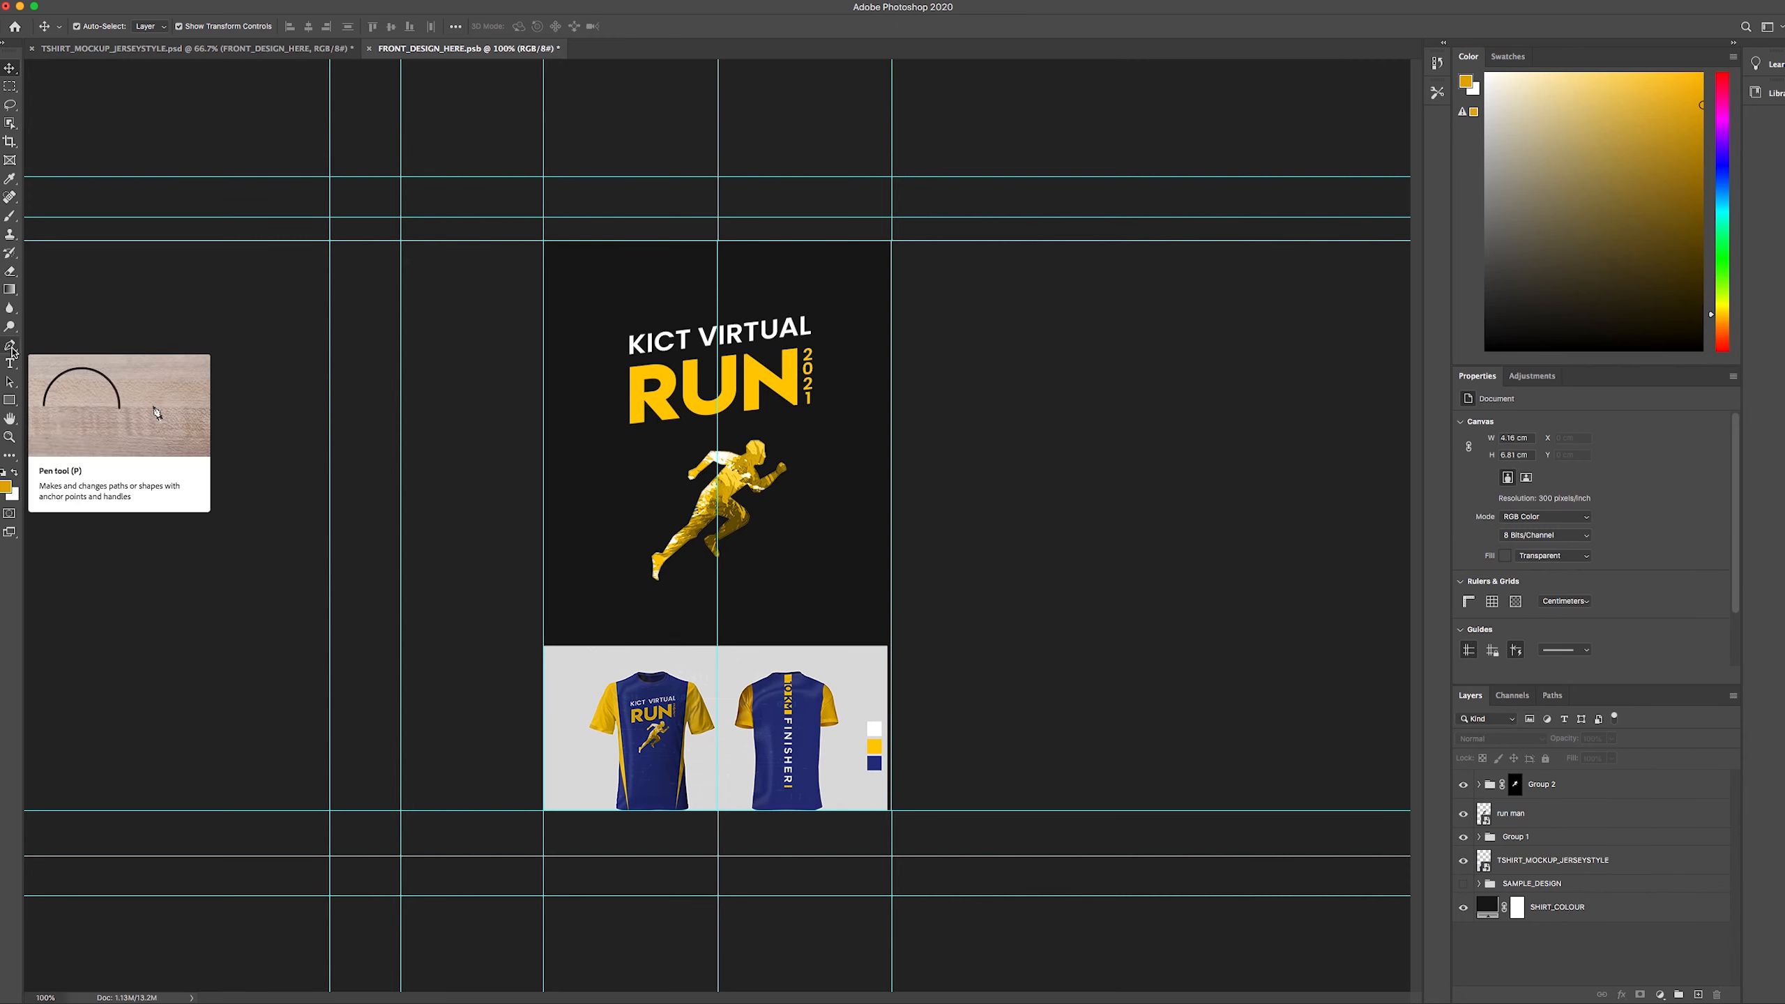
- Draw a closed four-point Pen path for a side stripe along the shirt's left edge, tapering to a point at the bottom hem
left_click(11, 346)
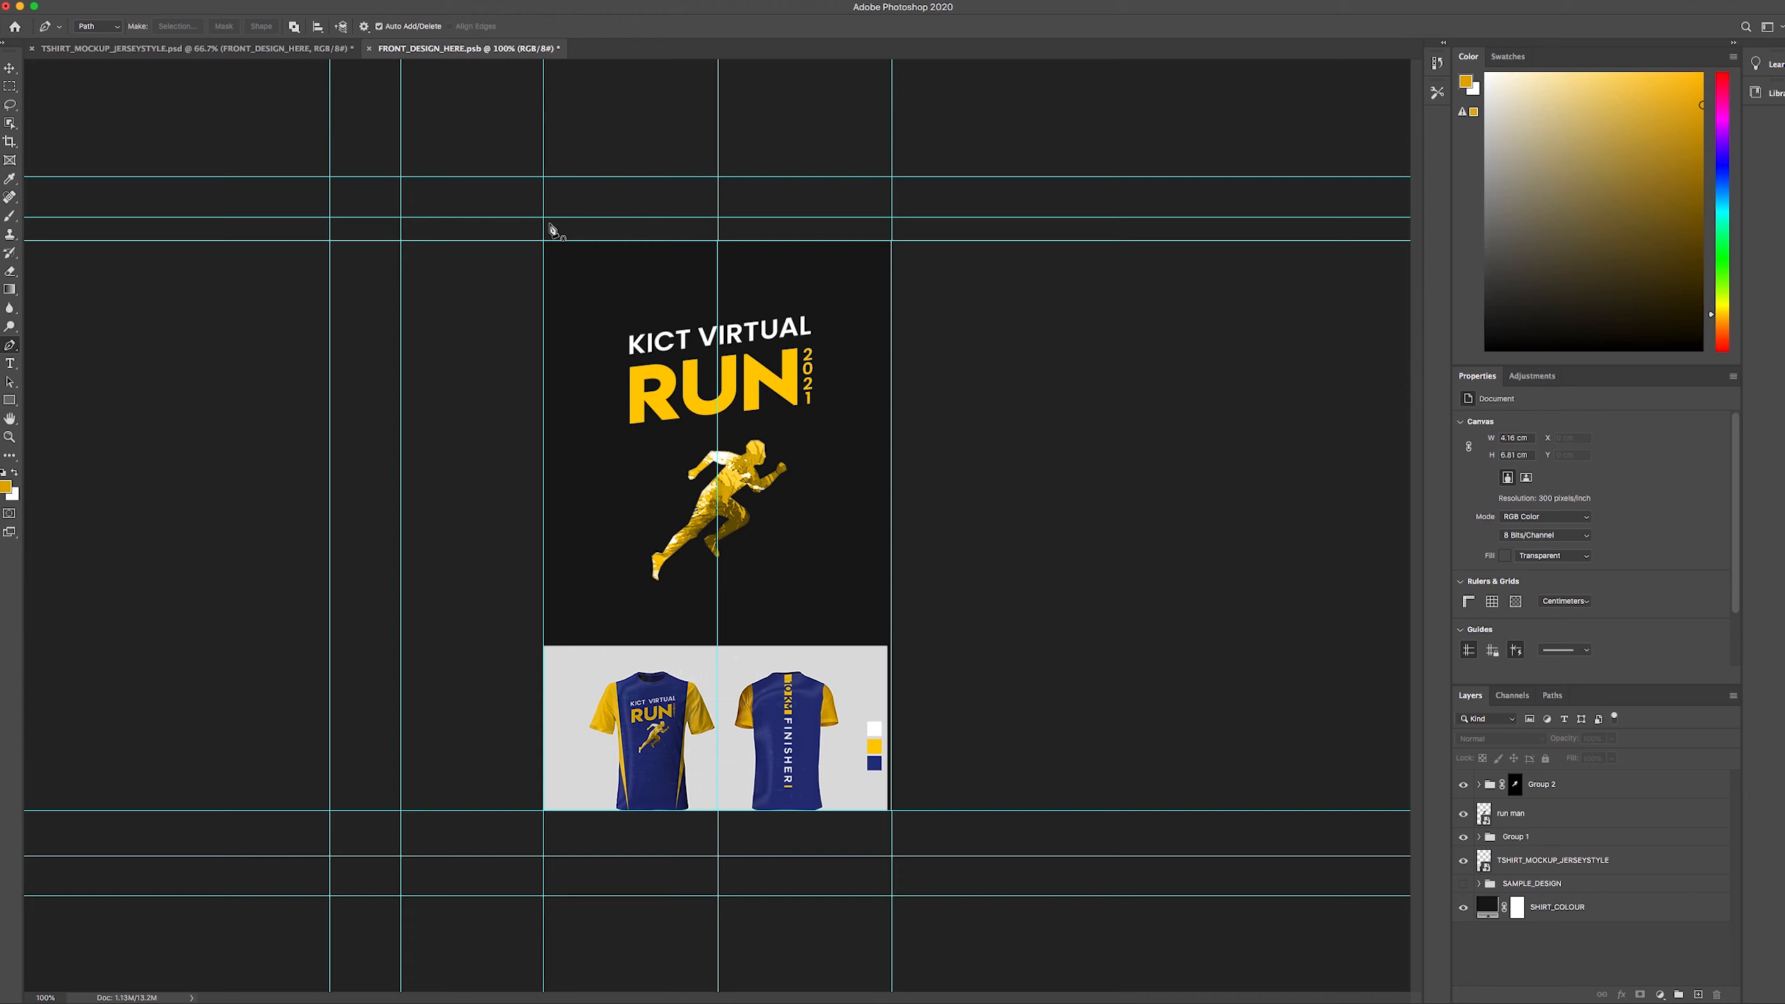
left_click(561, 225)
key("super+z")
left_click(563, 229)
left_click(647, 811)
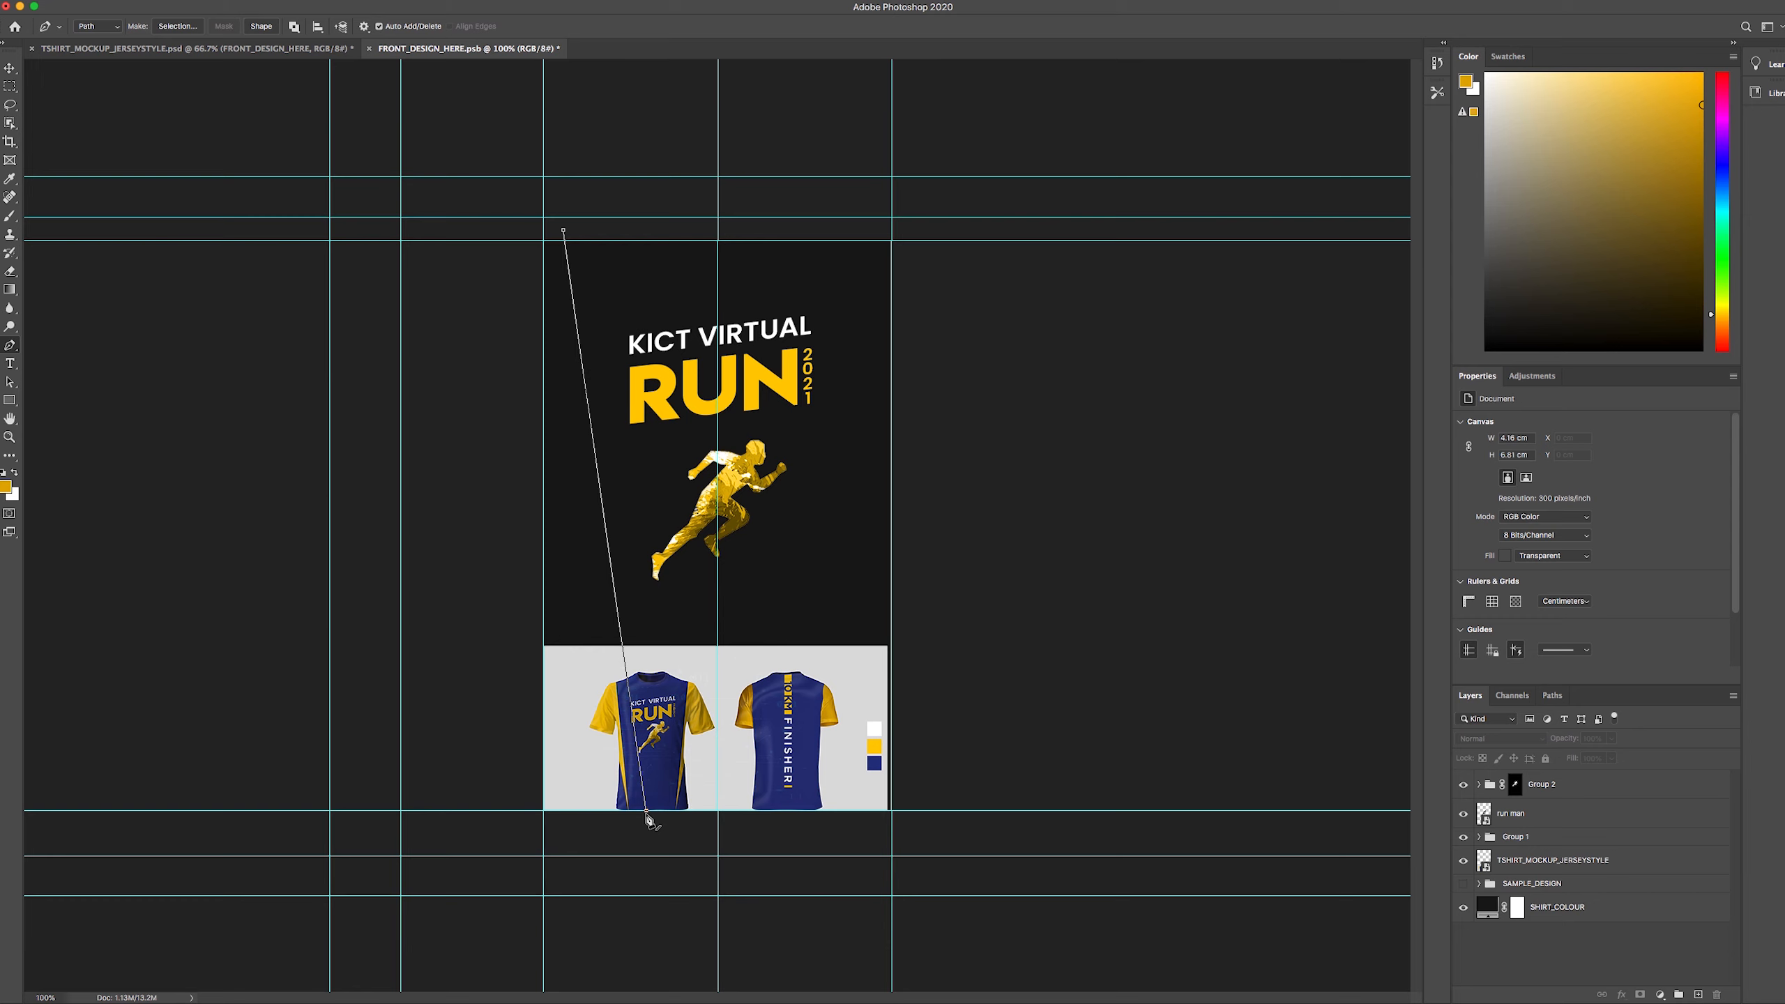
left_click(537, 465)
left_click(536, 232)
left_click(563, 231)
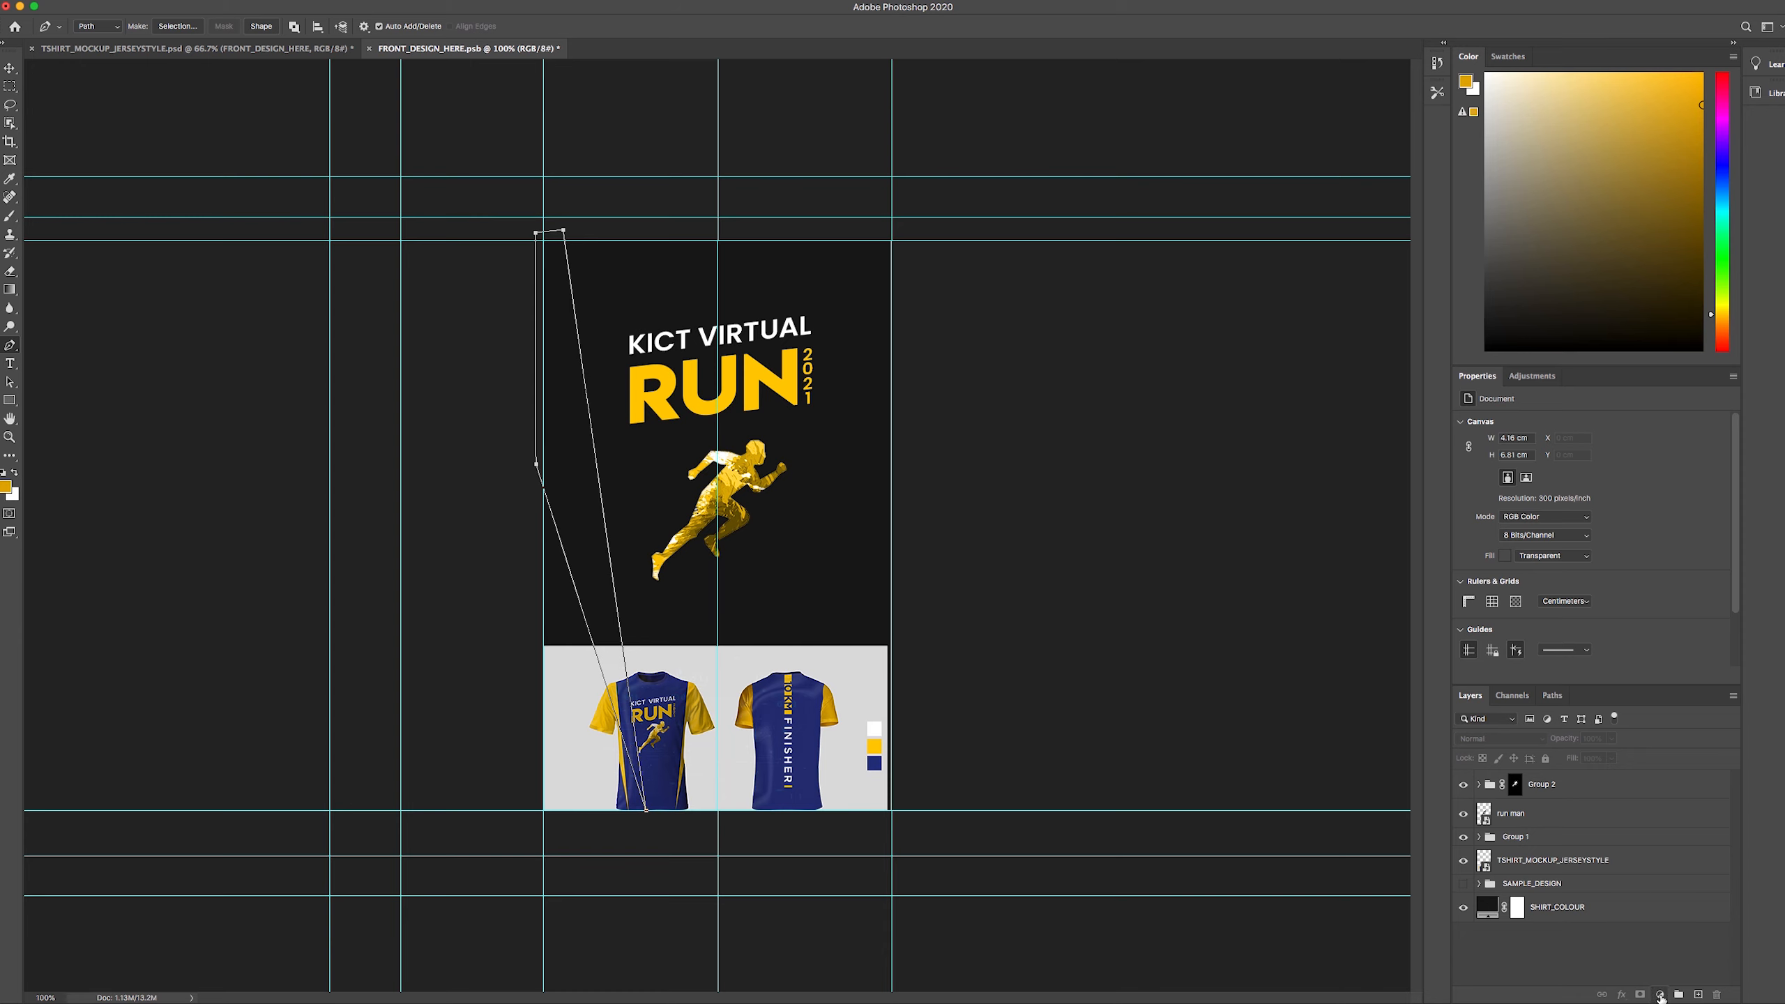
- Fill the stripe path with a Solid Color layer in the yellow #ffcc00 sampled from the RUN lettering, and deselect it
left_click(1660, 995)
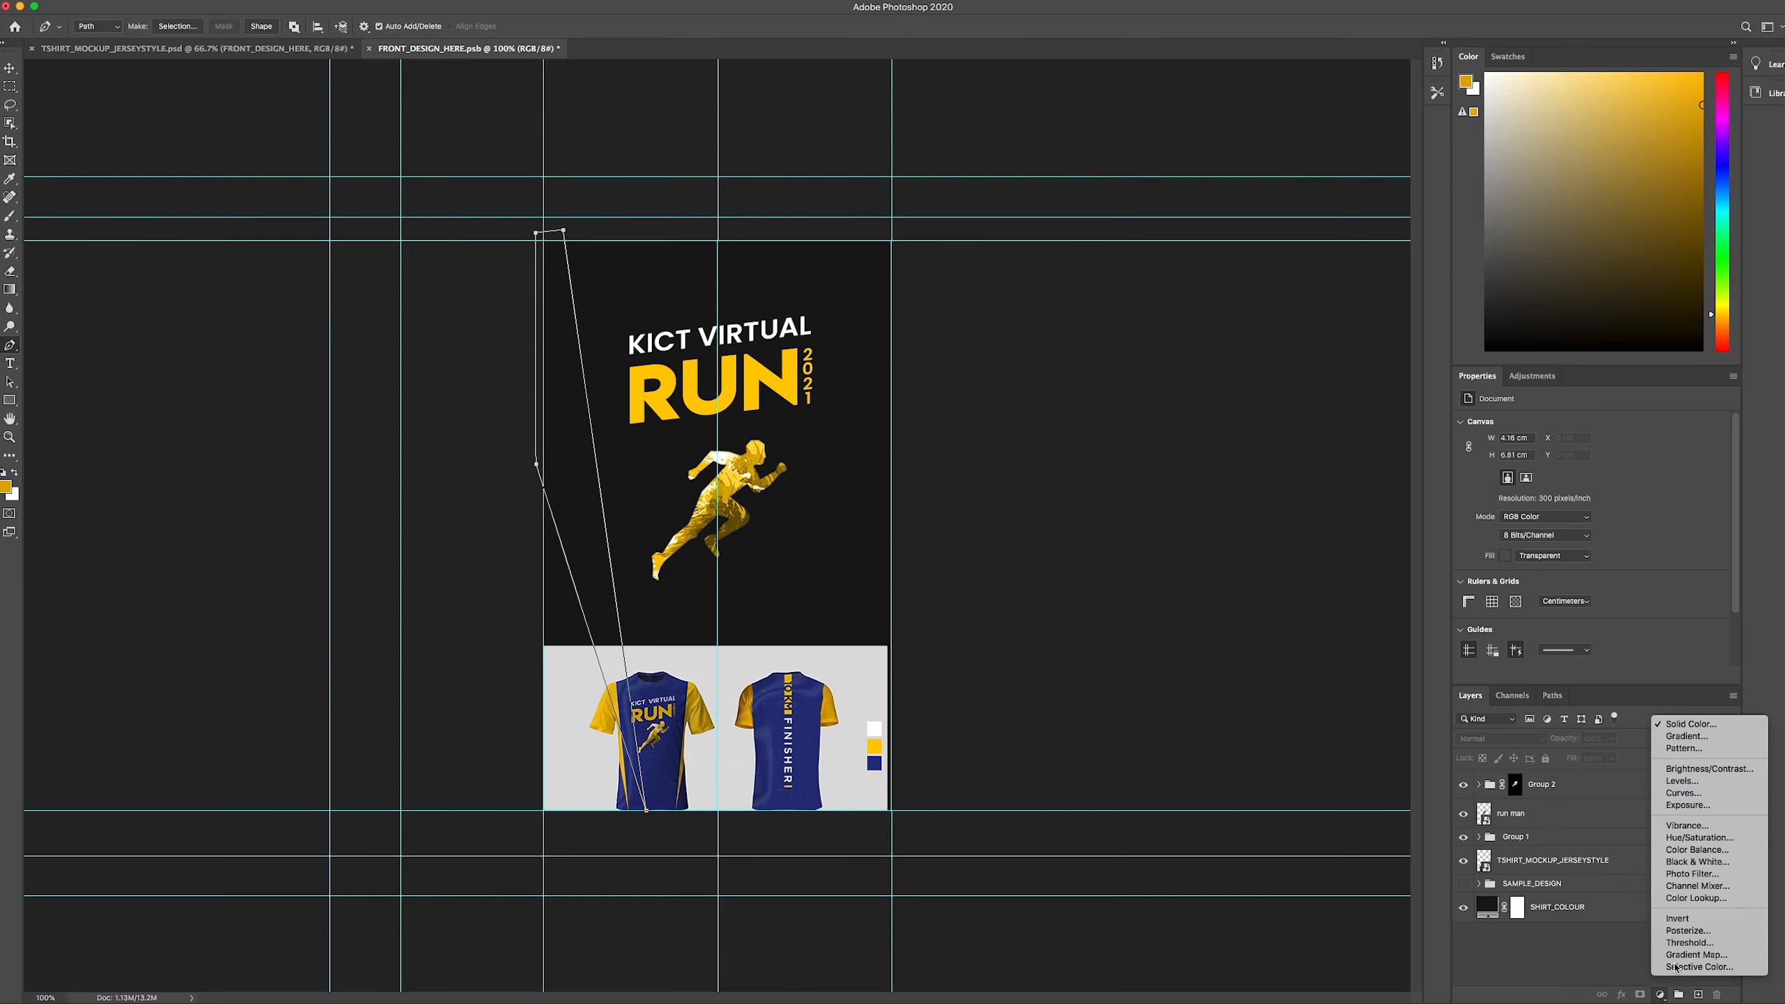
left_click(1695, 727)
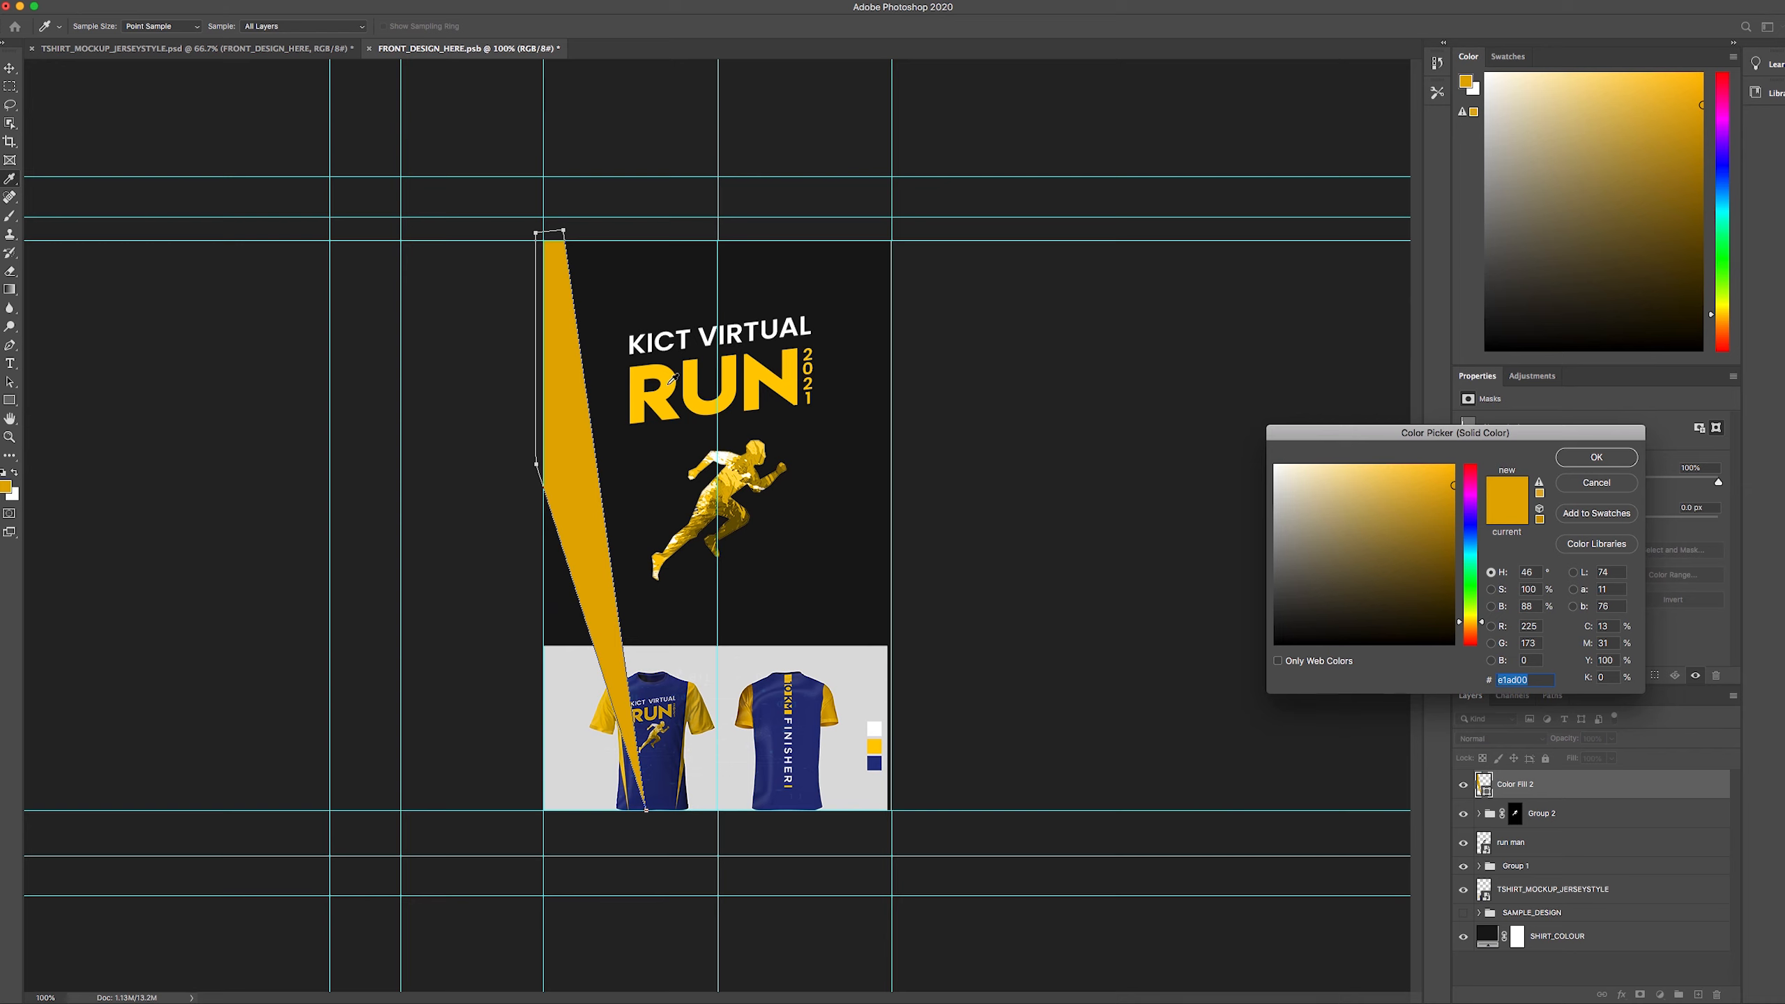
left_click(672, 380)
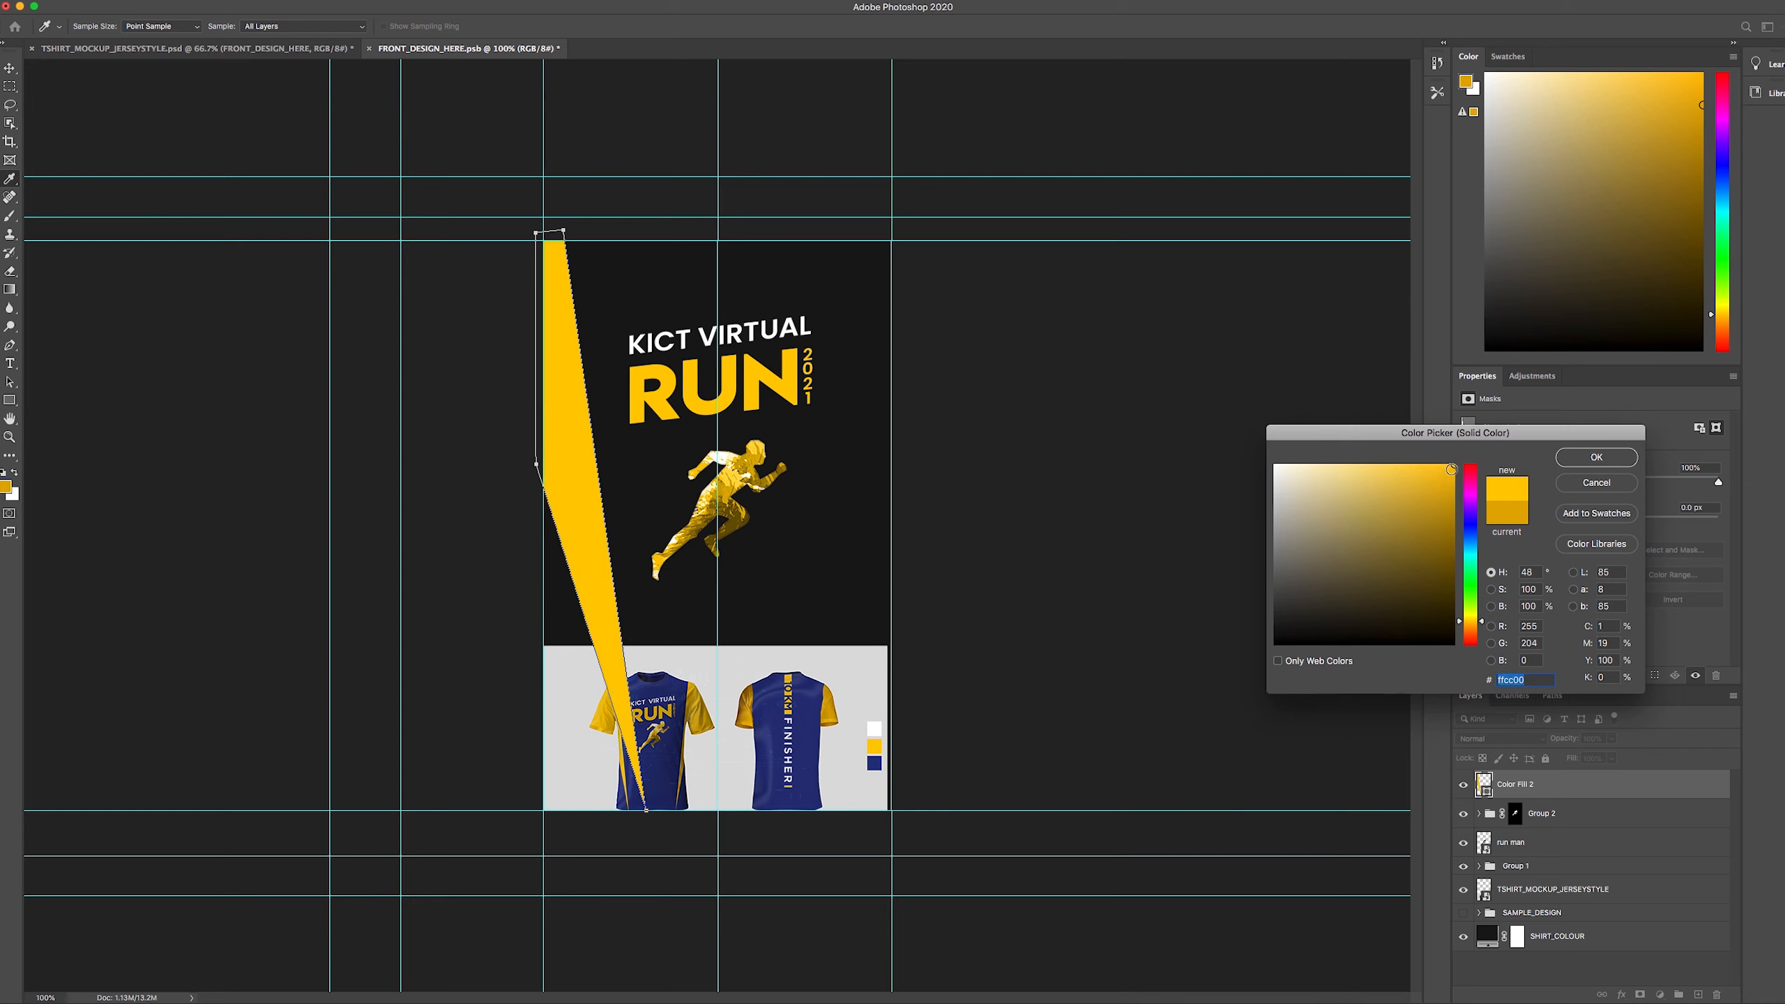
left_click_drag(1440, 503, 1413, 564)
mouse_move(1482, 618)
left_mouse_down()
mouse_move(1482, 502)
mouse_move(1482, 599)
left_mouse_up()
left_click(770, 397)
left_click(1605, 456)
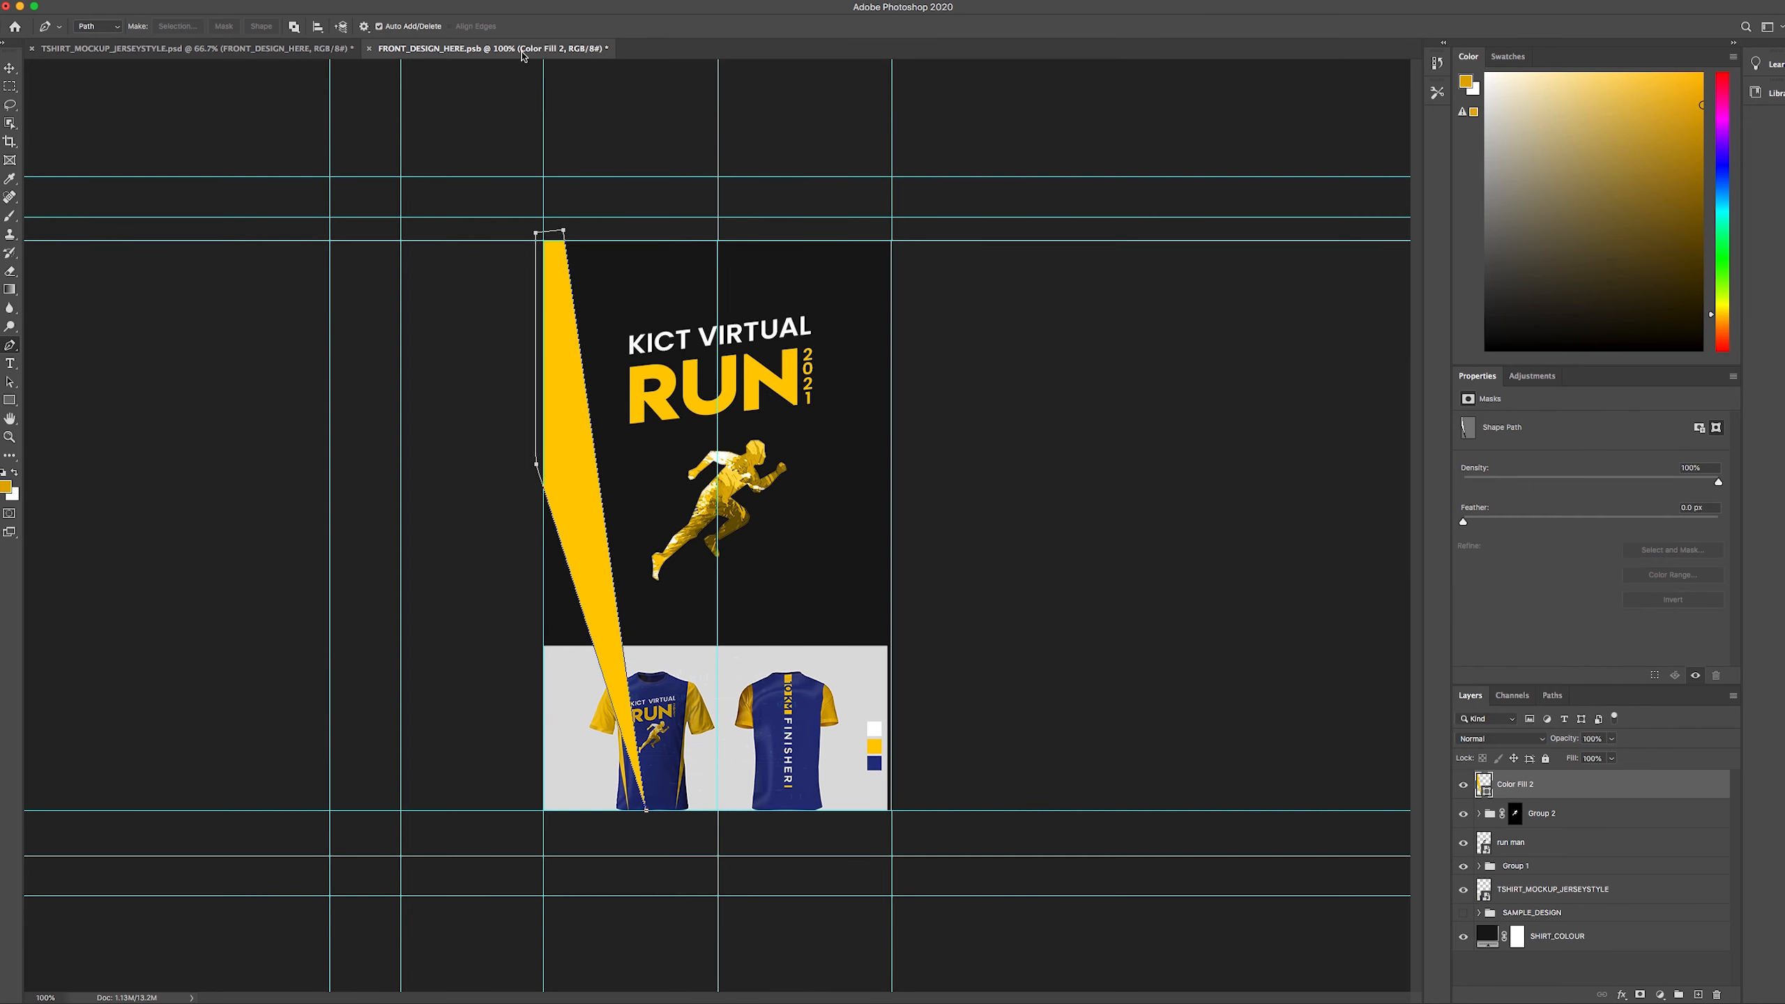
left_click(10, 68)
left_click(492, 503)
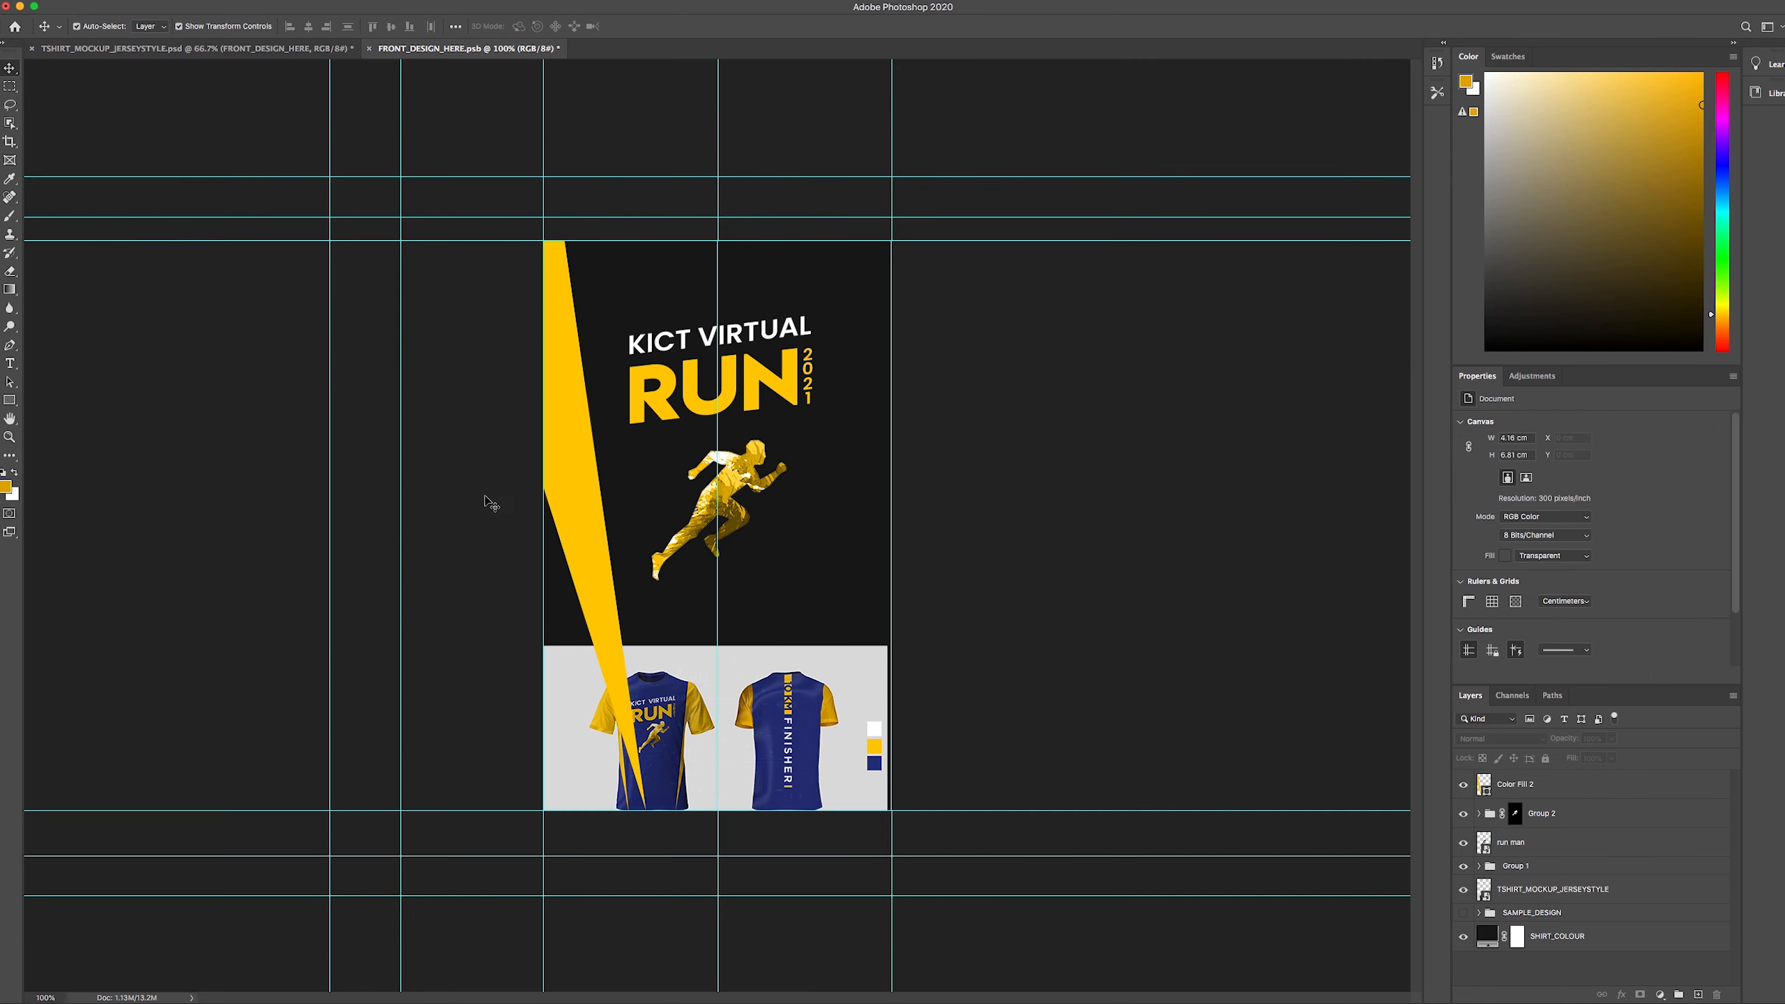
- Duplicate the yellow stripe layer and move the copy across to the right half of the shirt front
left_click(565, 466)
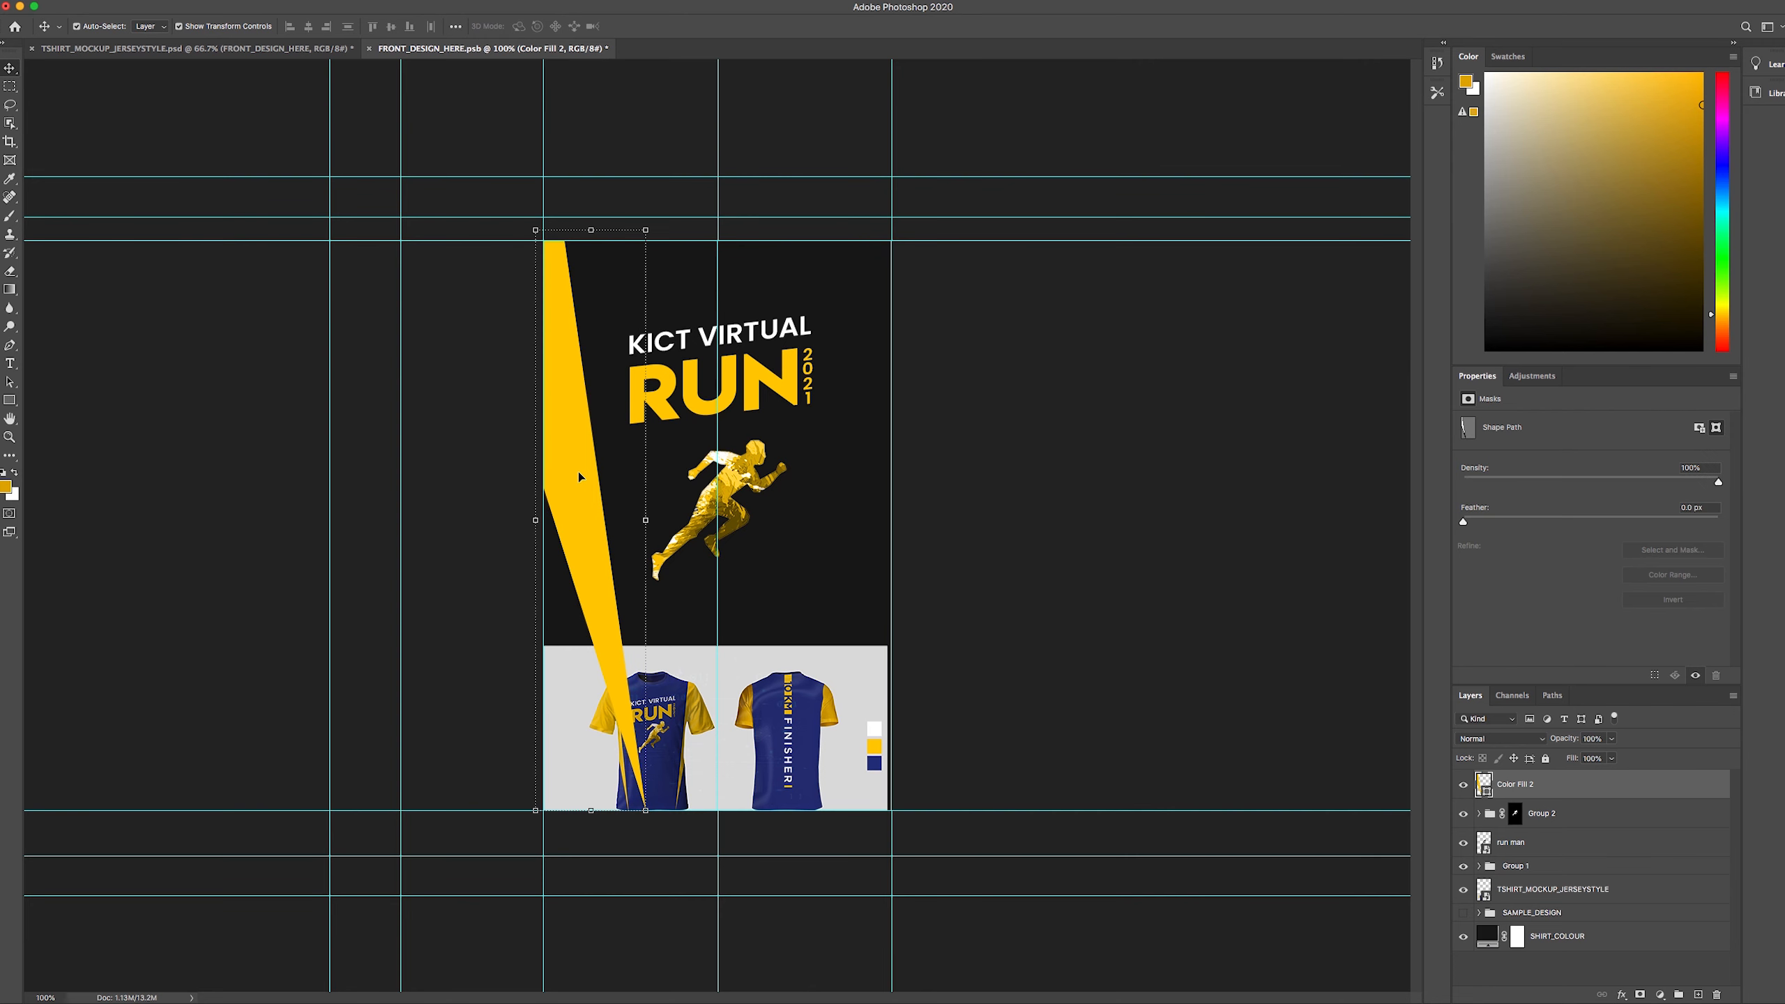
left_click_drag(1673, 789, 1701, 997)
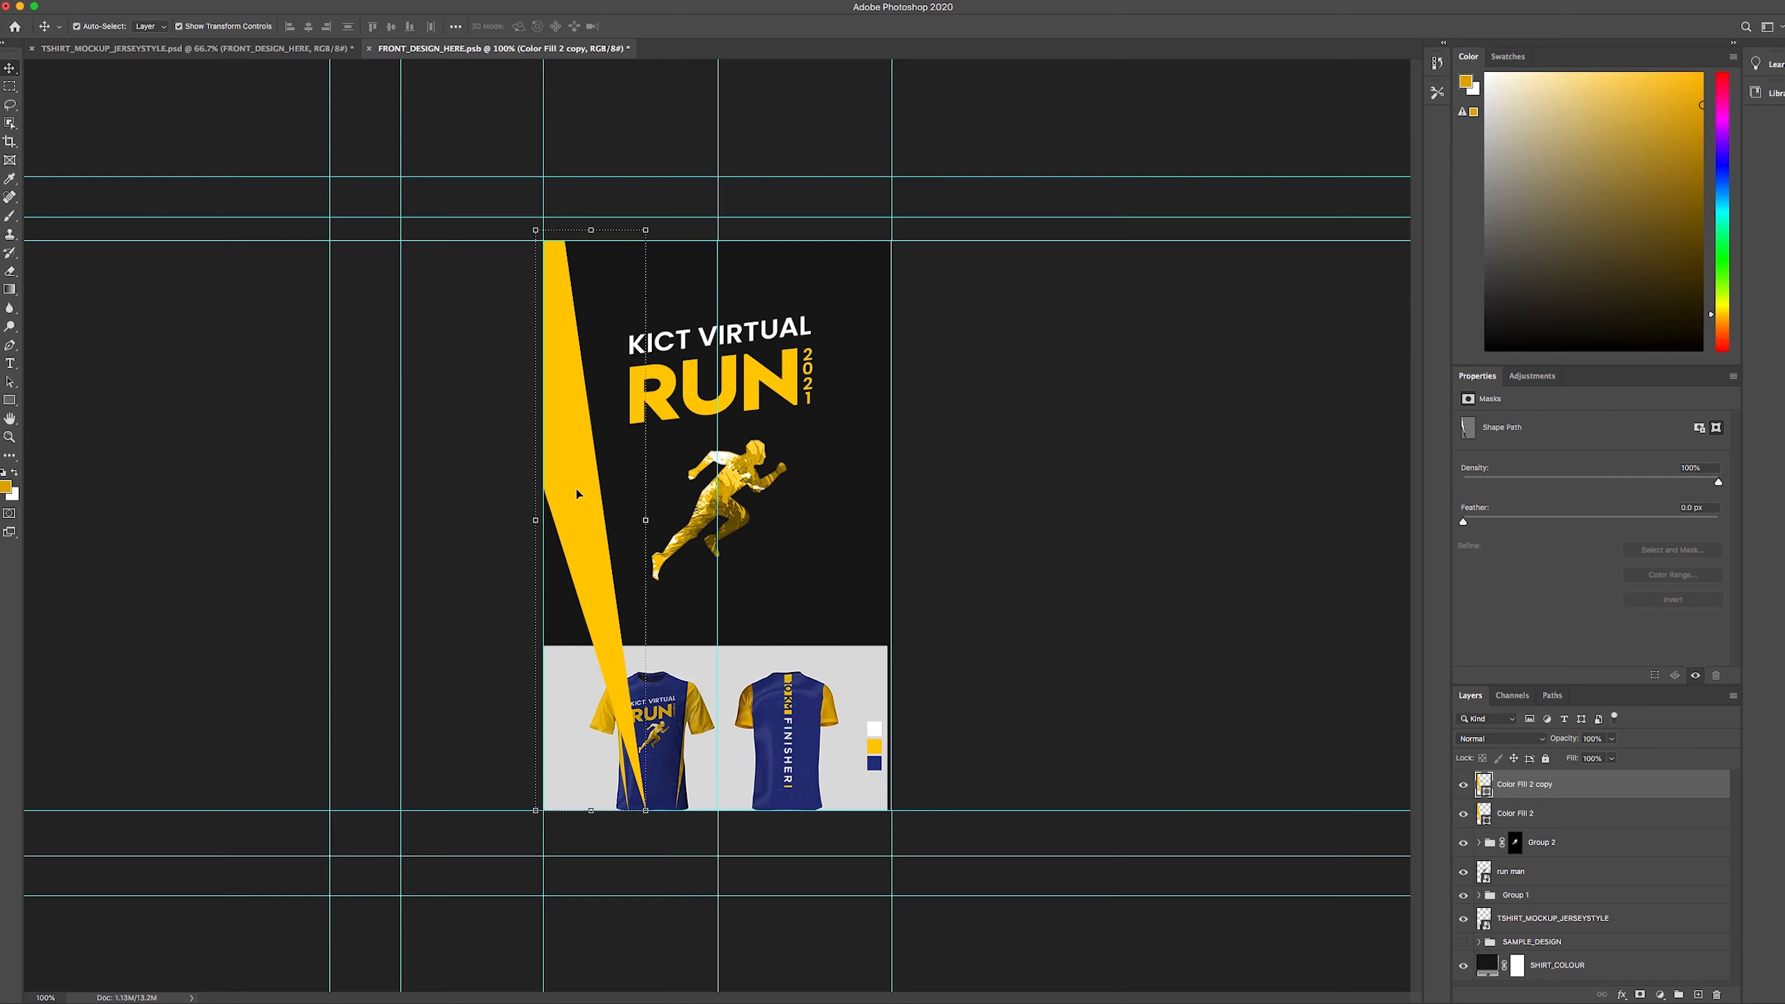
left_click_drag(576, 493, 679, 492)
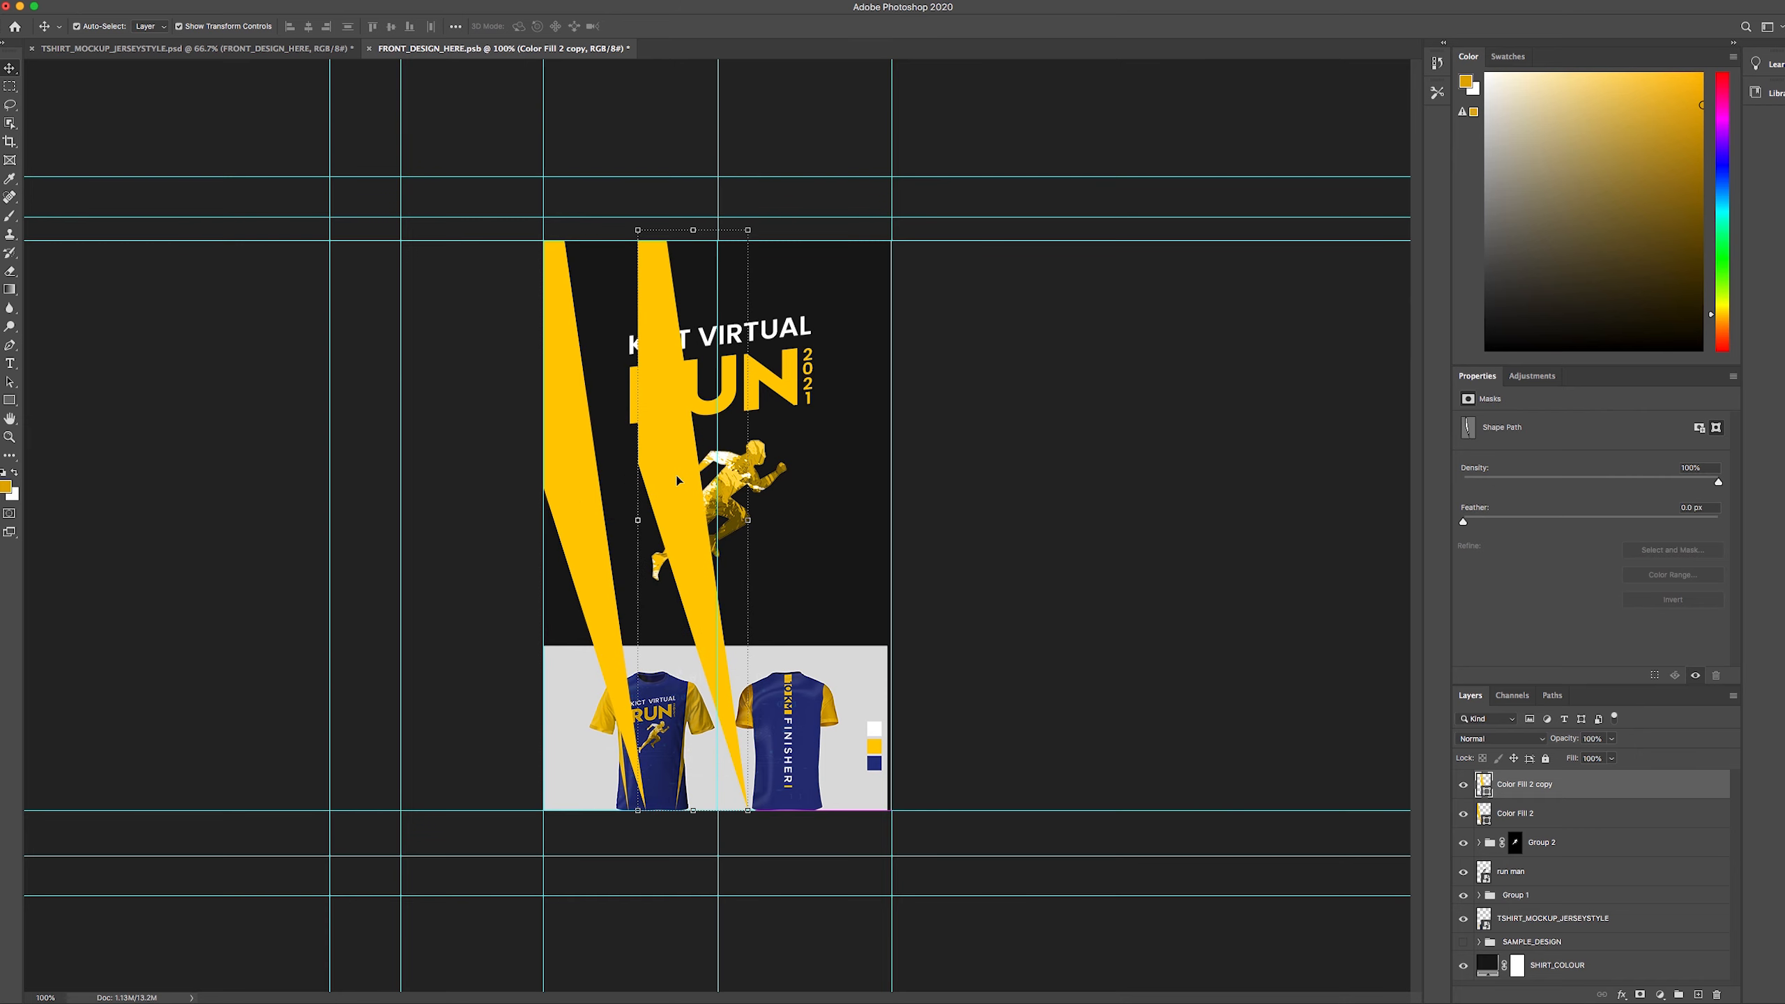
left_click_drag(677, 481, 798, 483)
- Flip the stripe copy horizontally and position it against the shirt's right edge, mirroring the left stripe
left_click(136, 1)
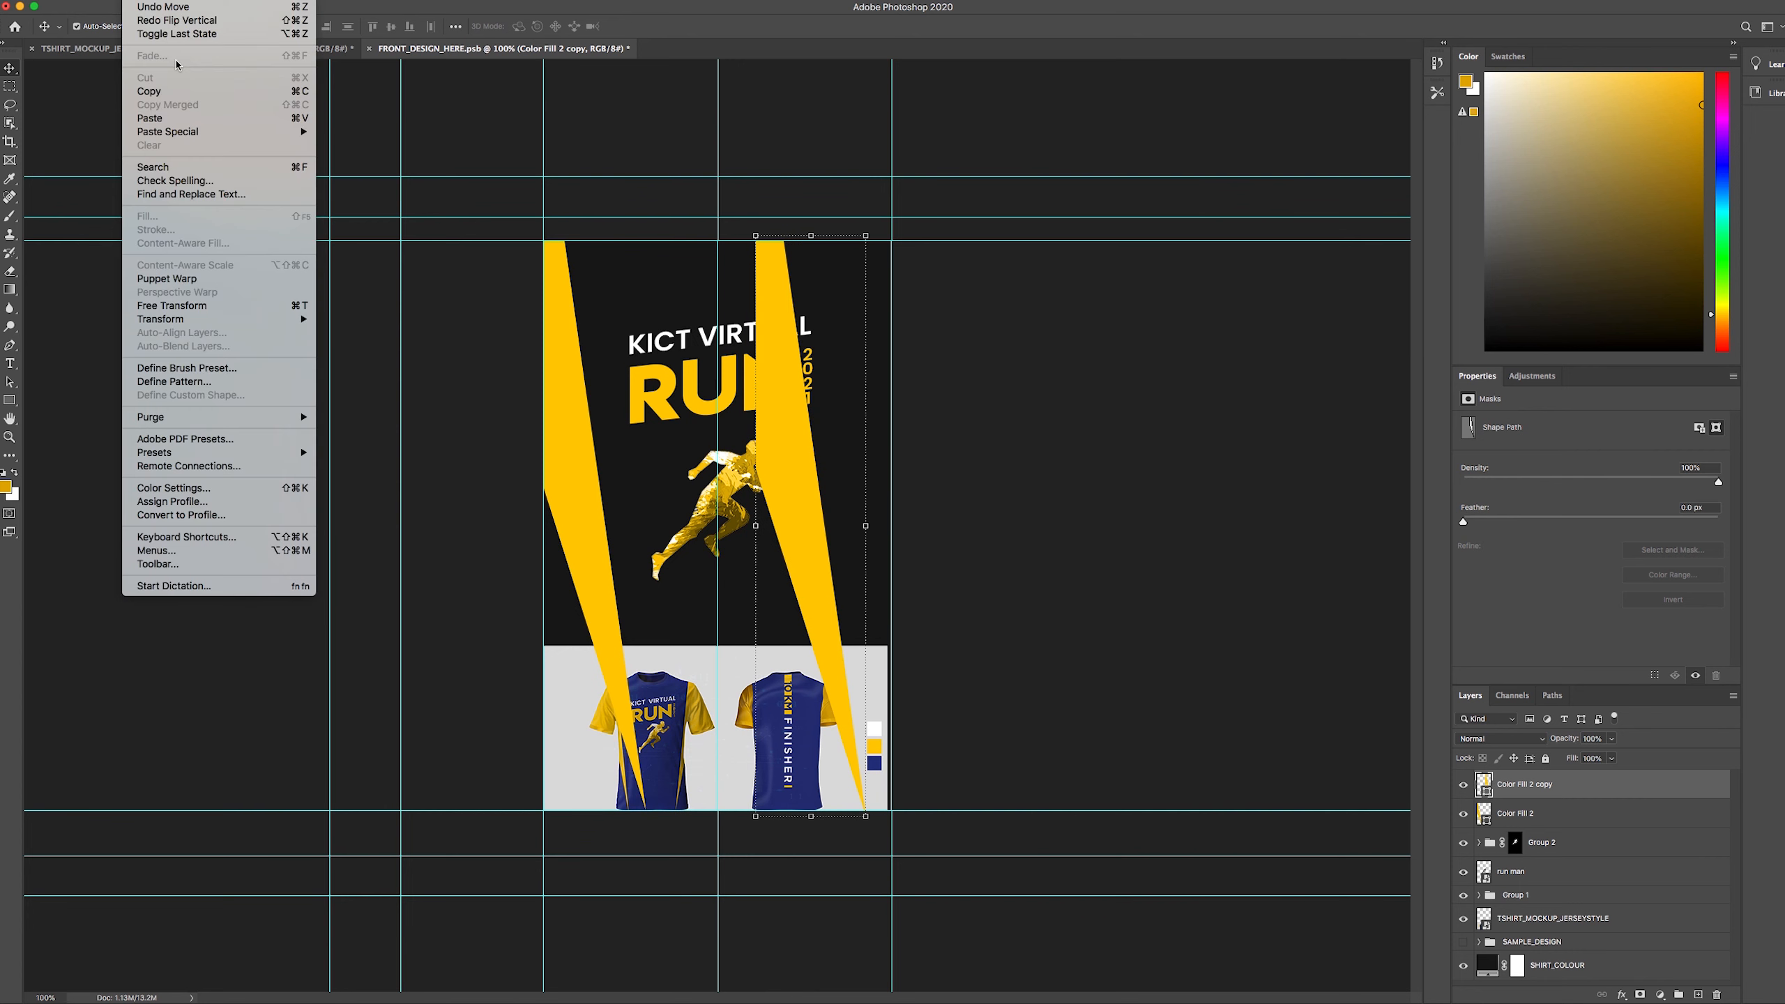
mouse_move(221, 325)
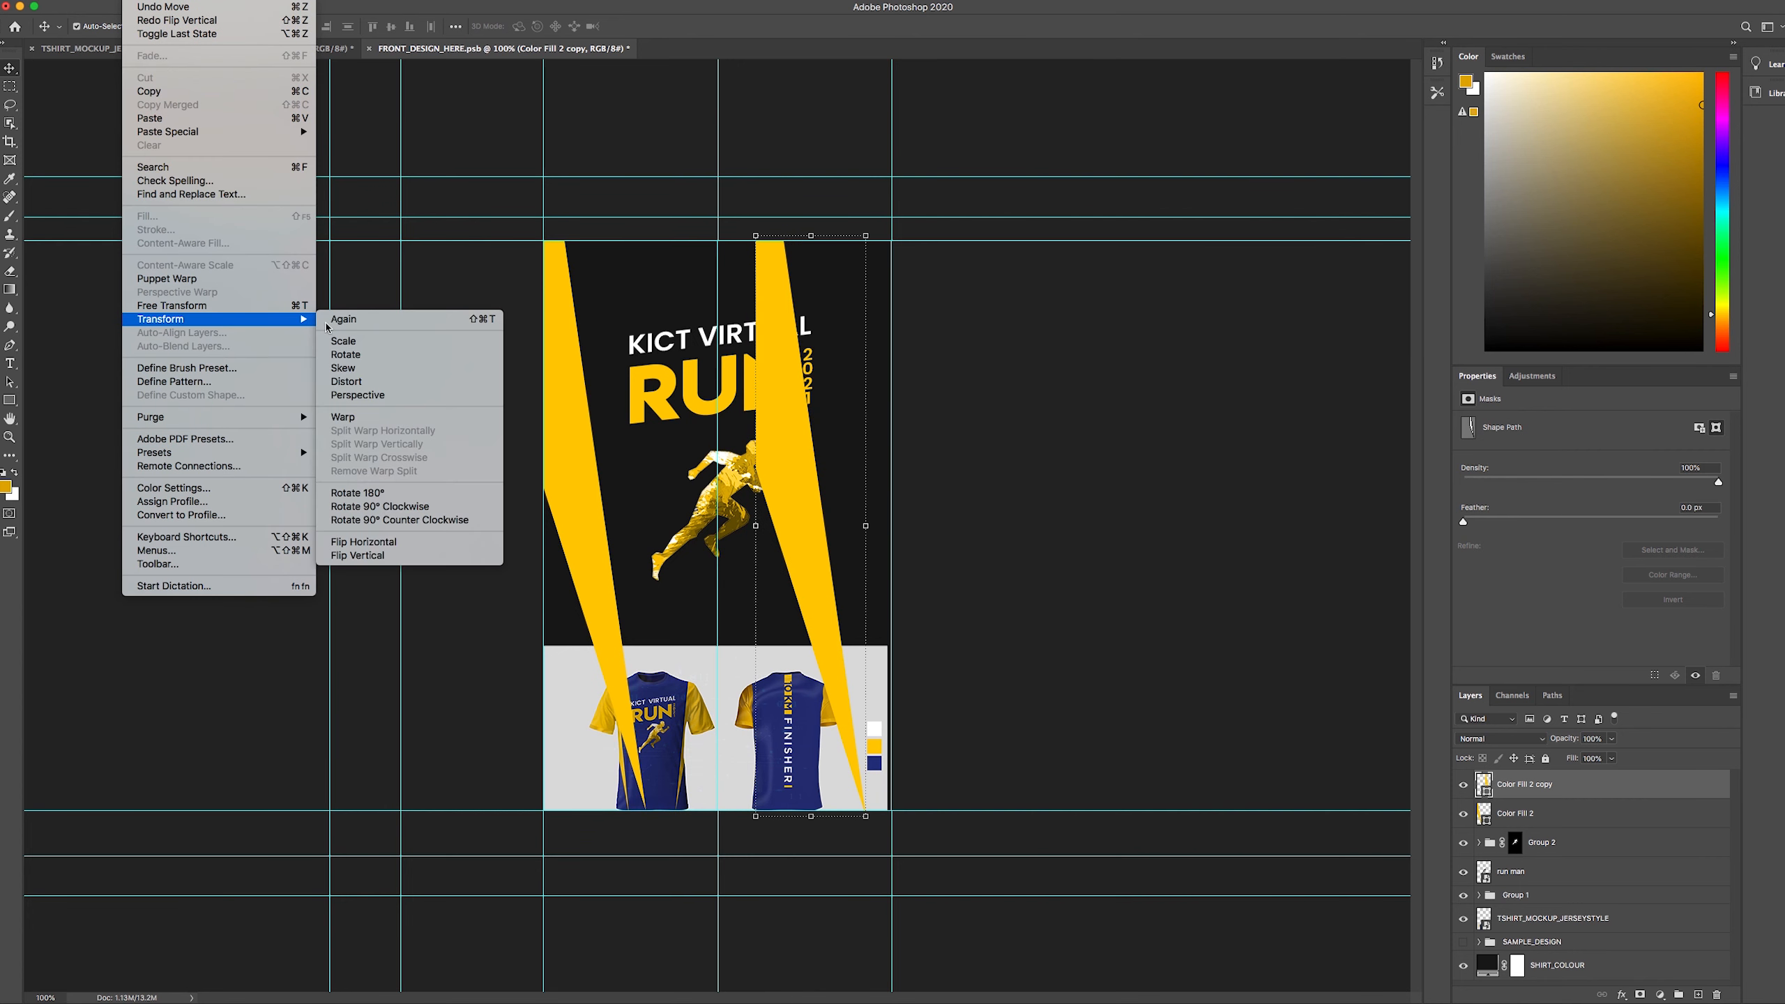
left_click(403, 543)
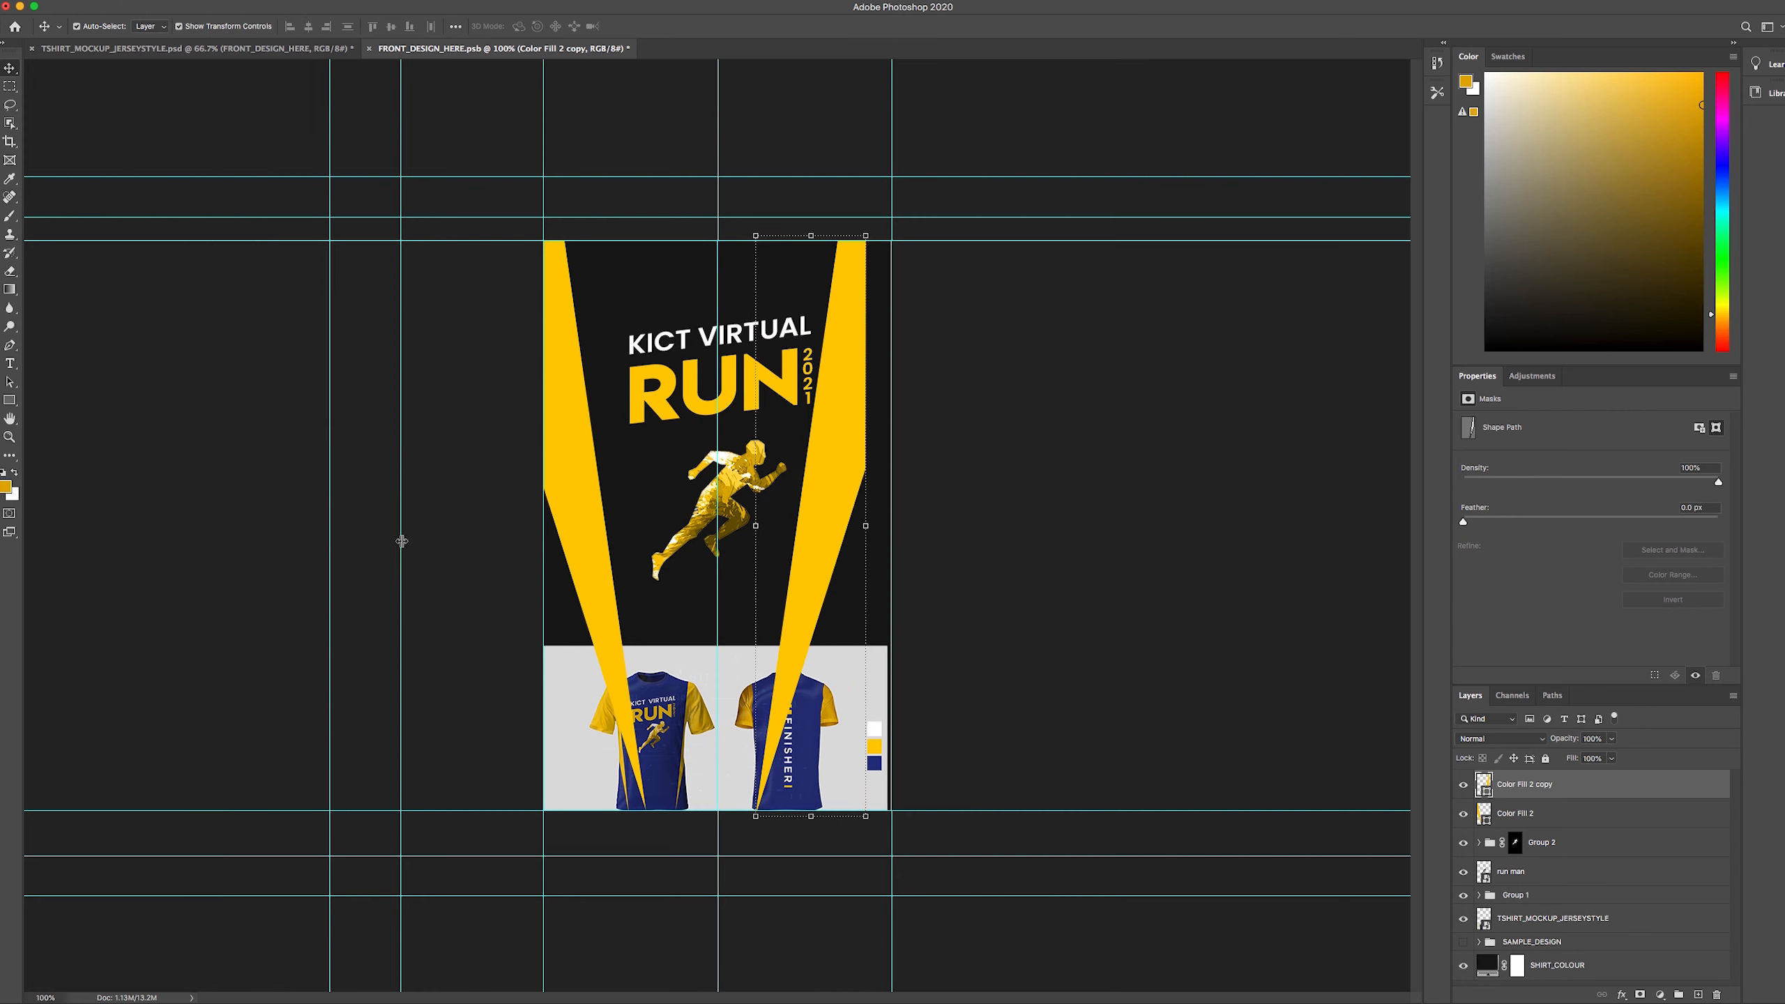
left_click(955, 481)
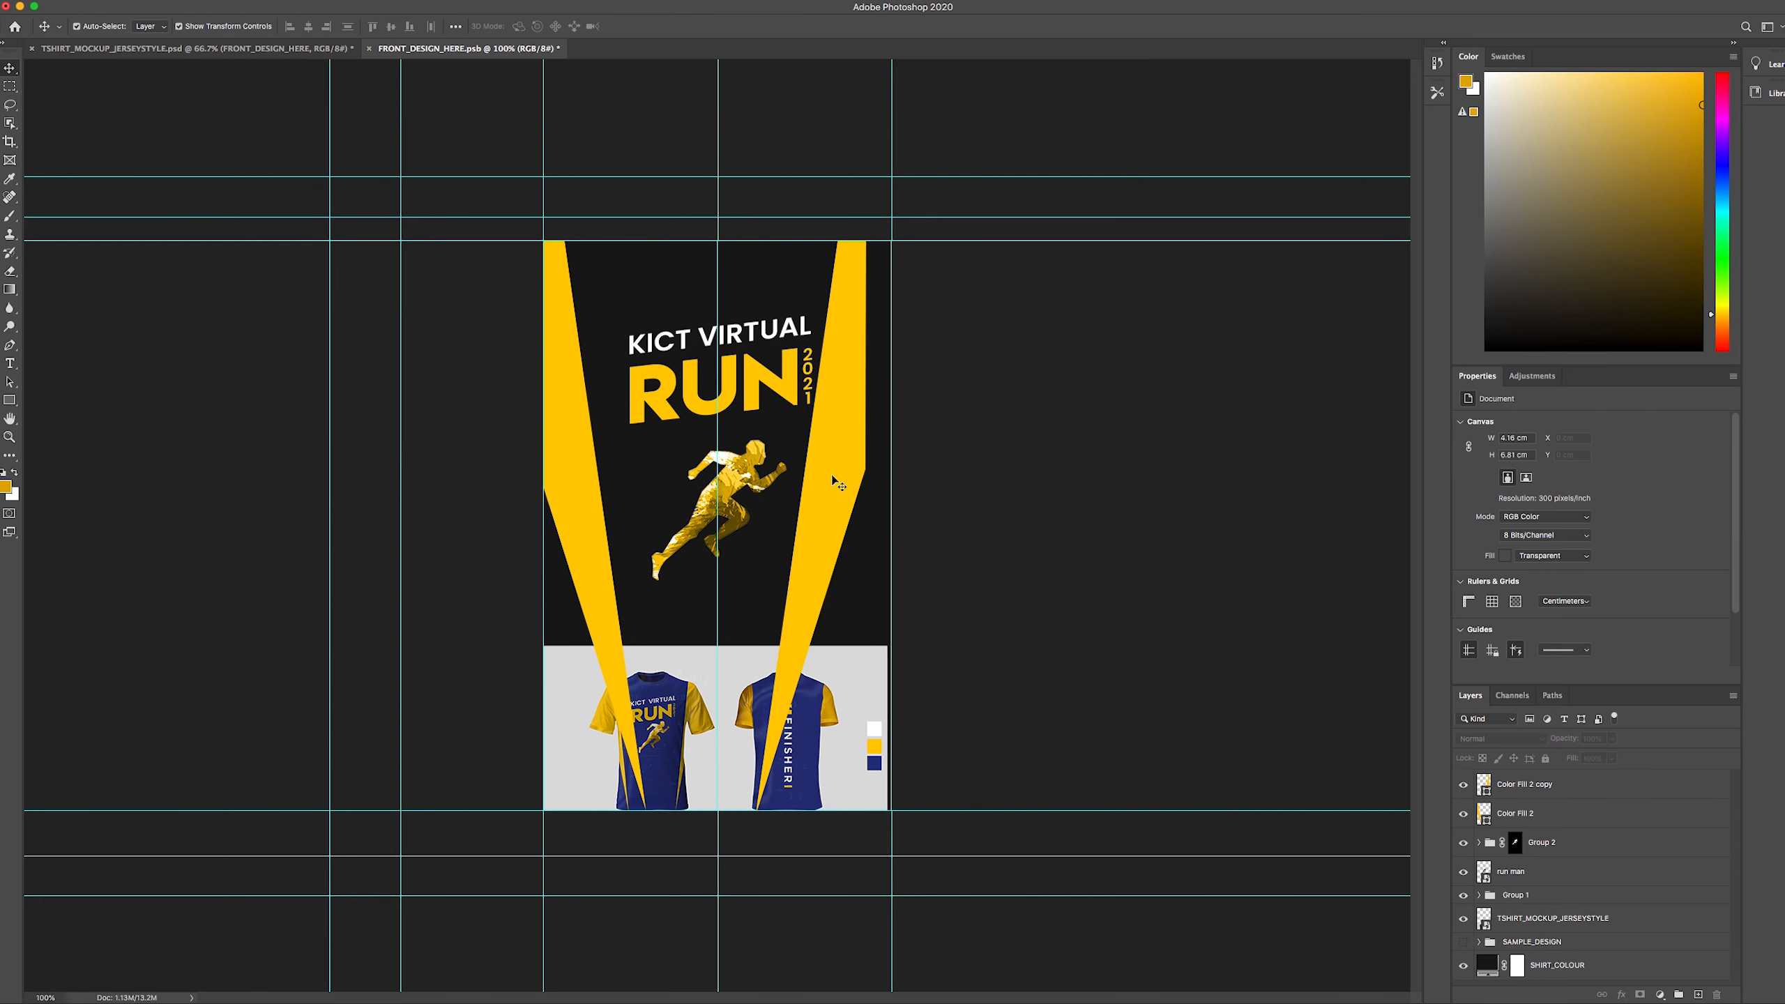
left_click_drag(837, 485, 873, 472)
left_click(981, 514)
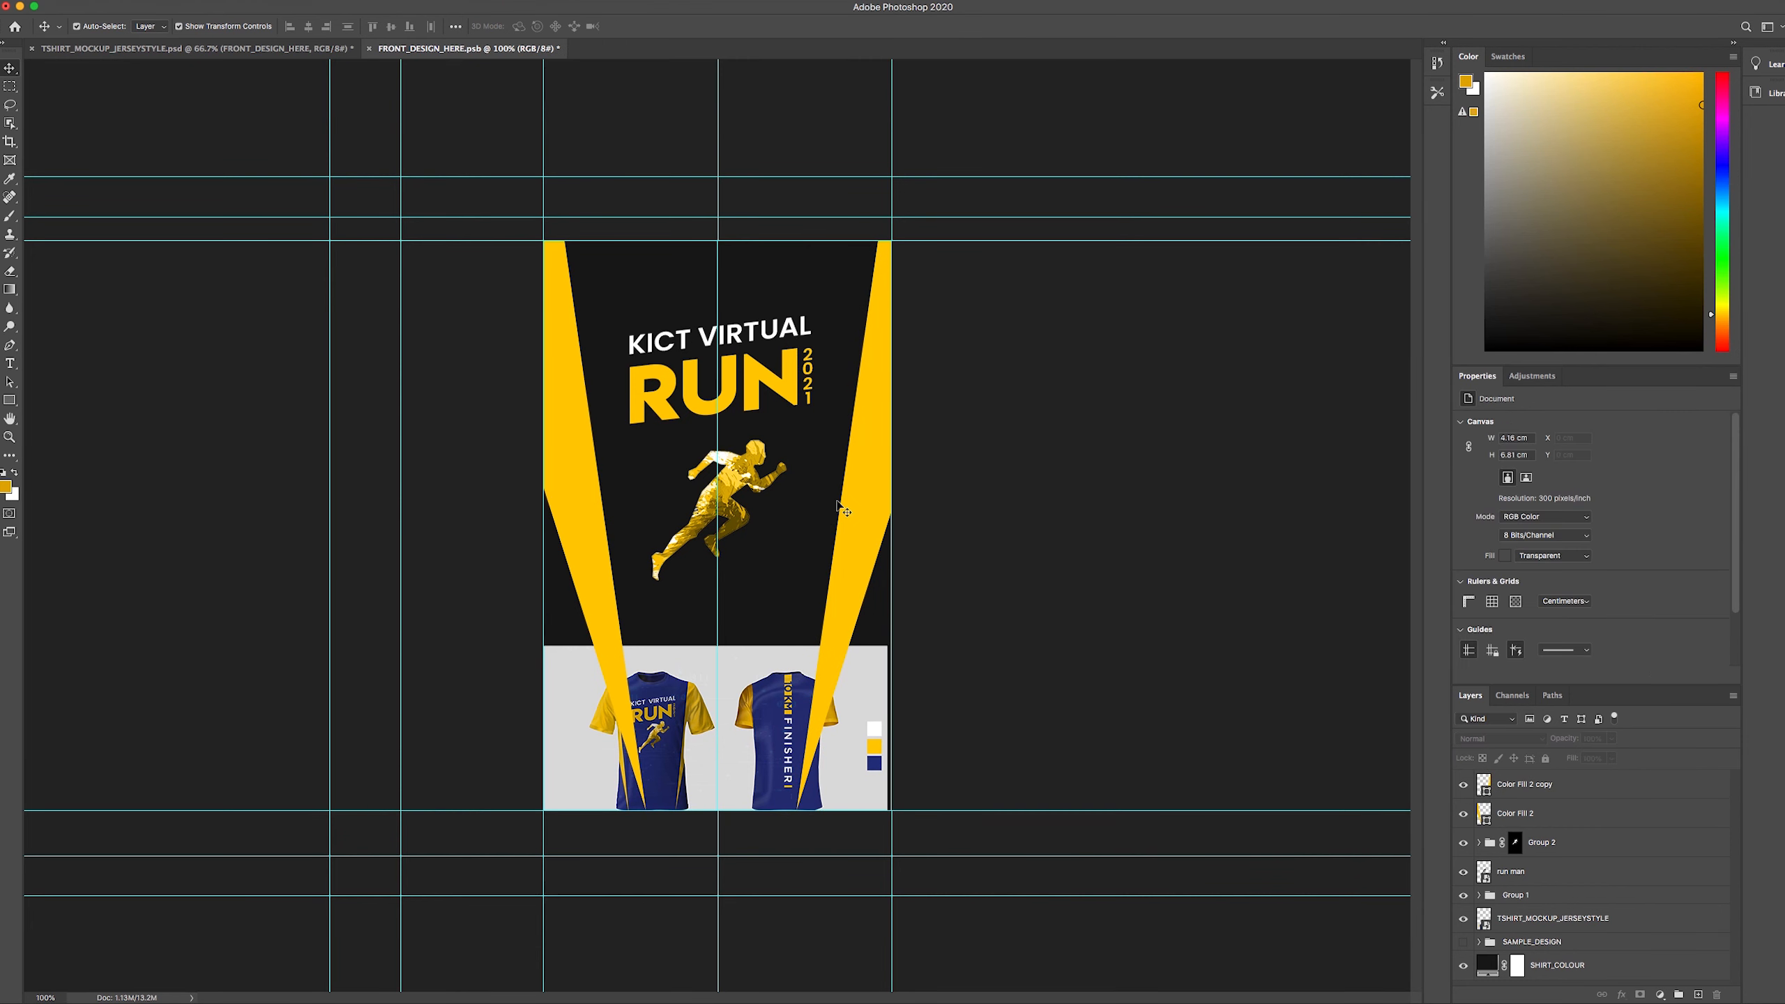
- Nudge the left yellow stripe slightly outward to balance it with the right one, and clear the selection
left_click(591, 461)
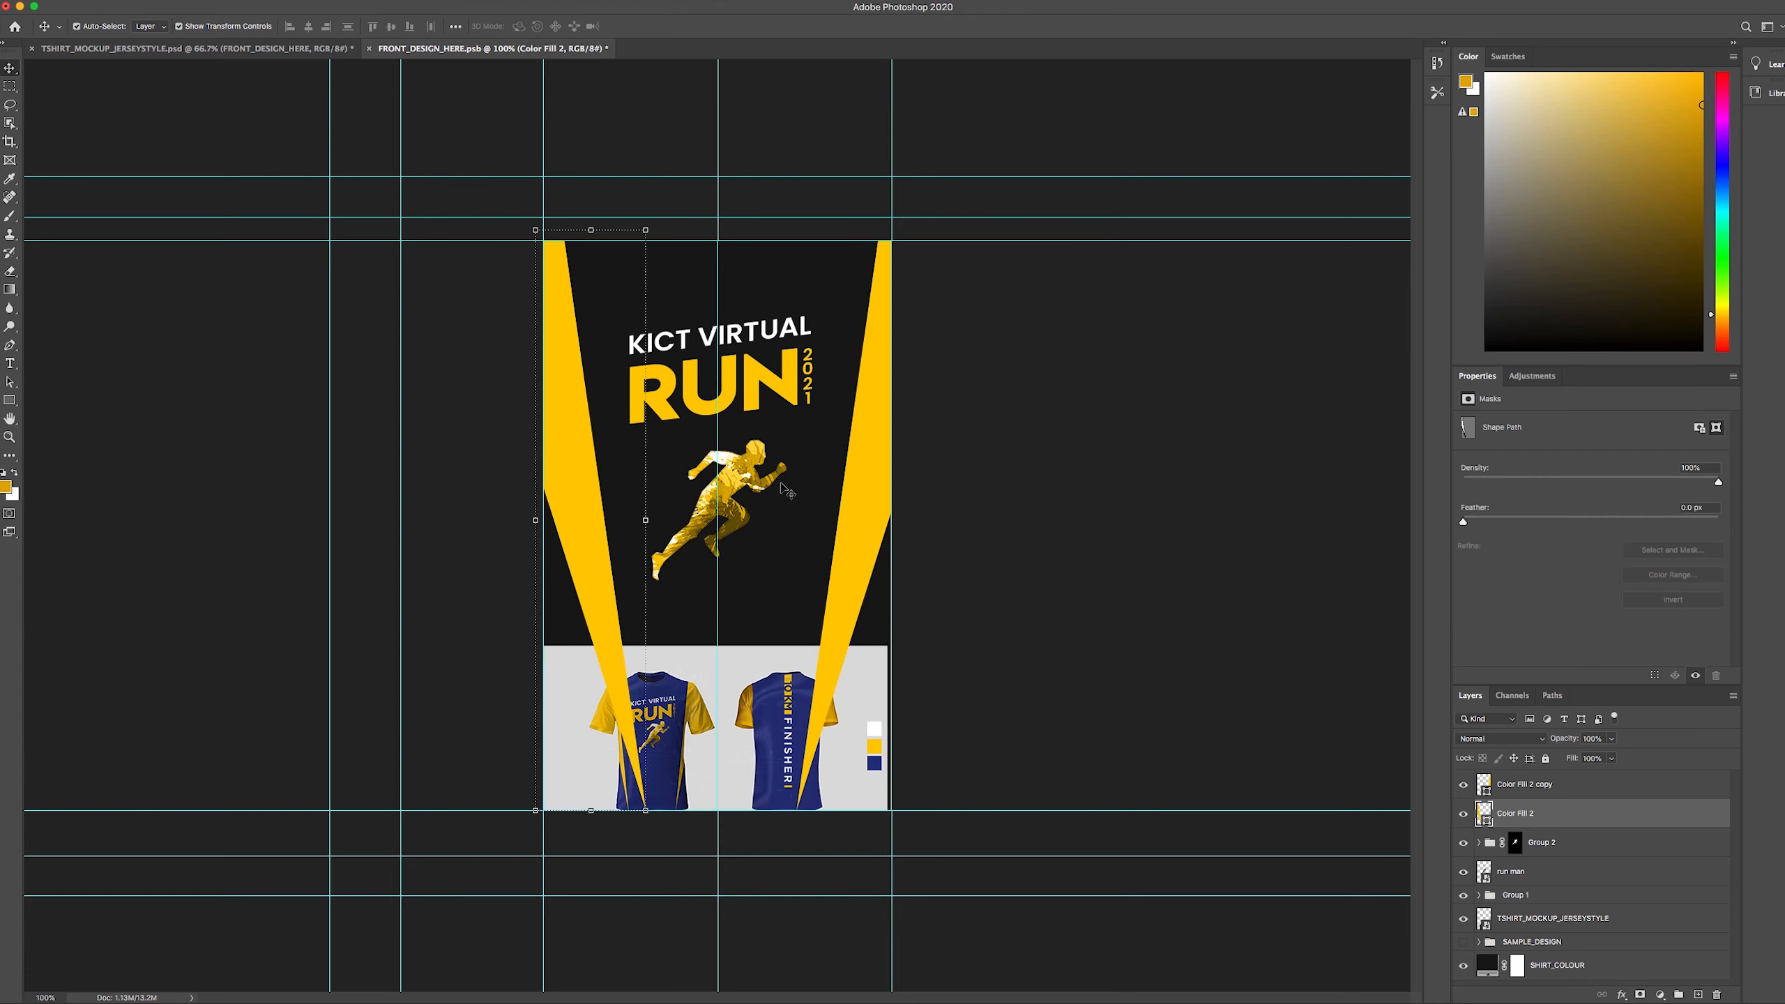
left_click(1060, 512)
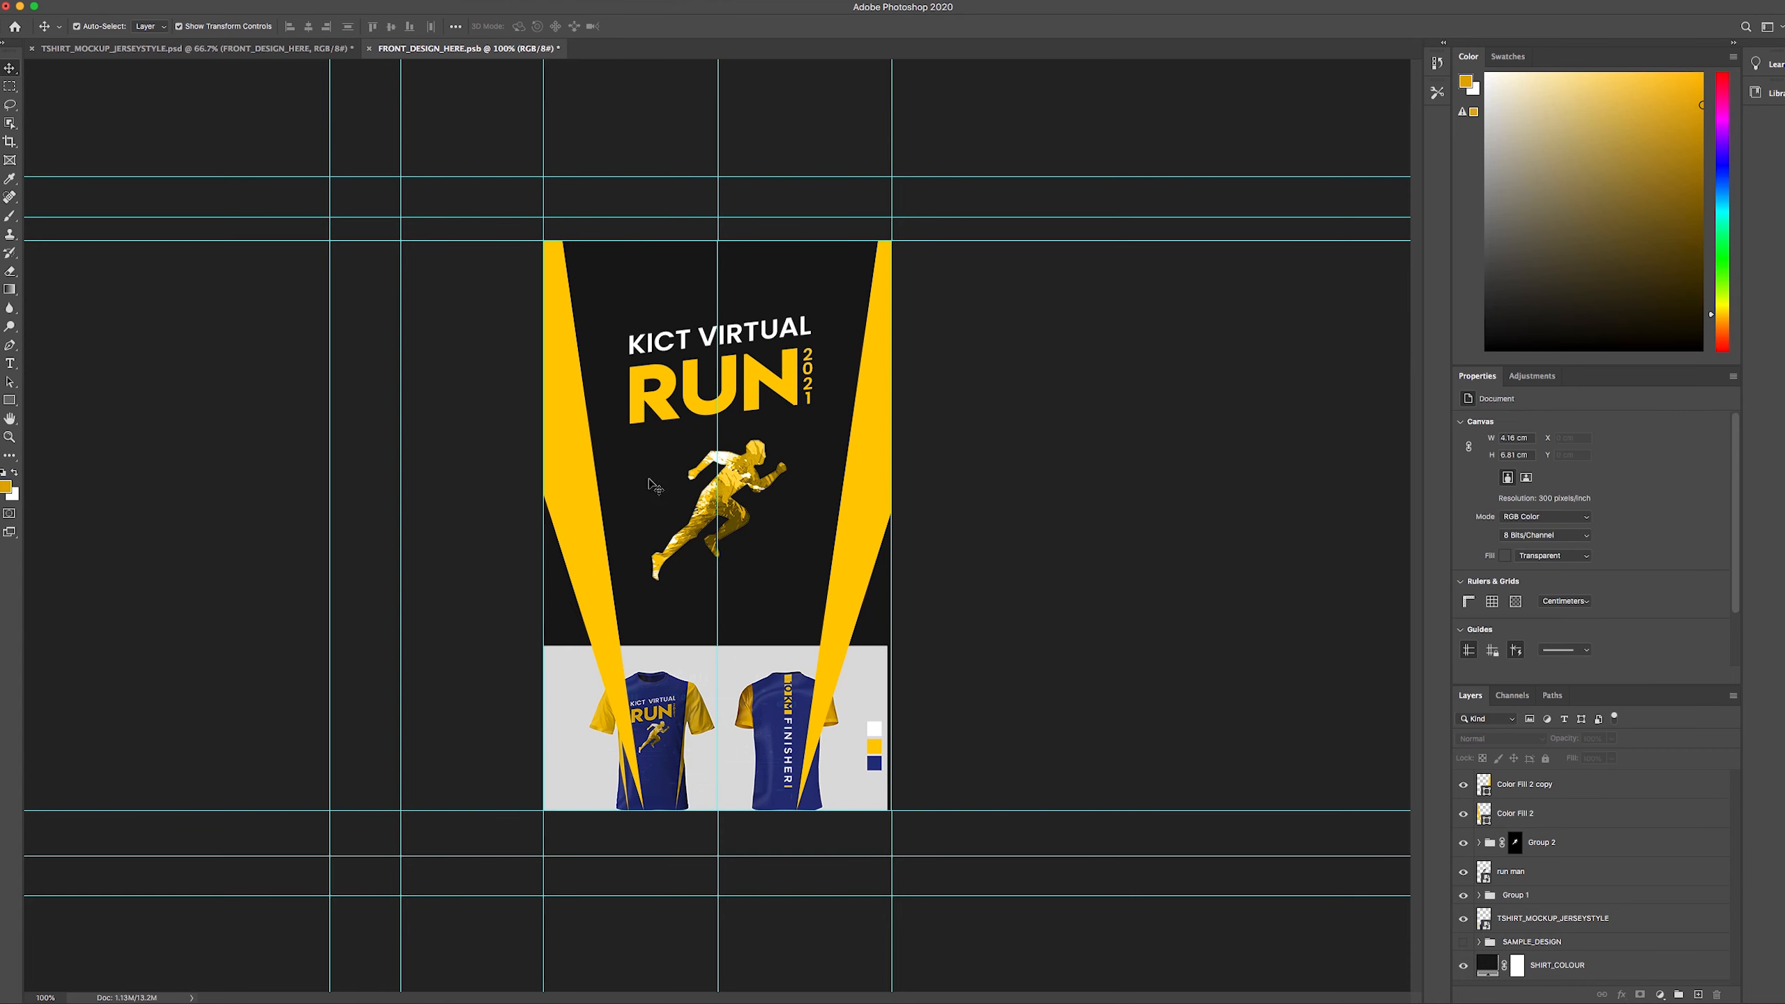
left_click(602, 492)
left_click(572, 505)
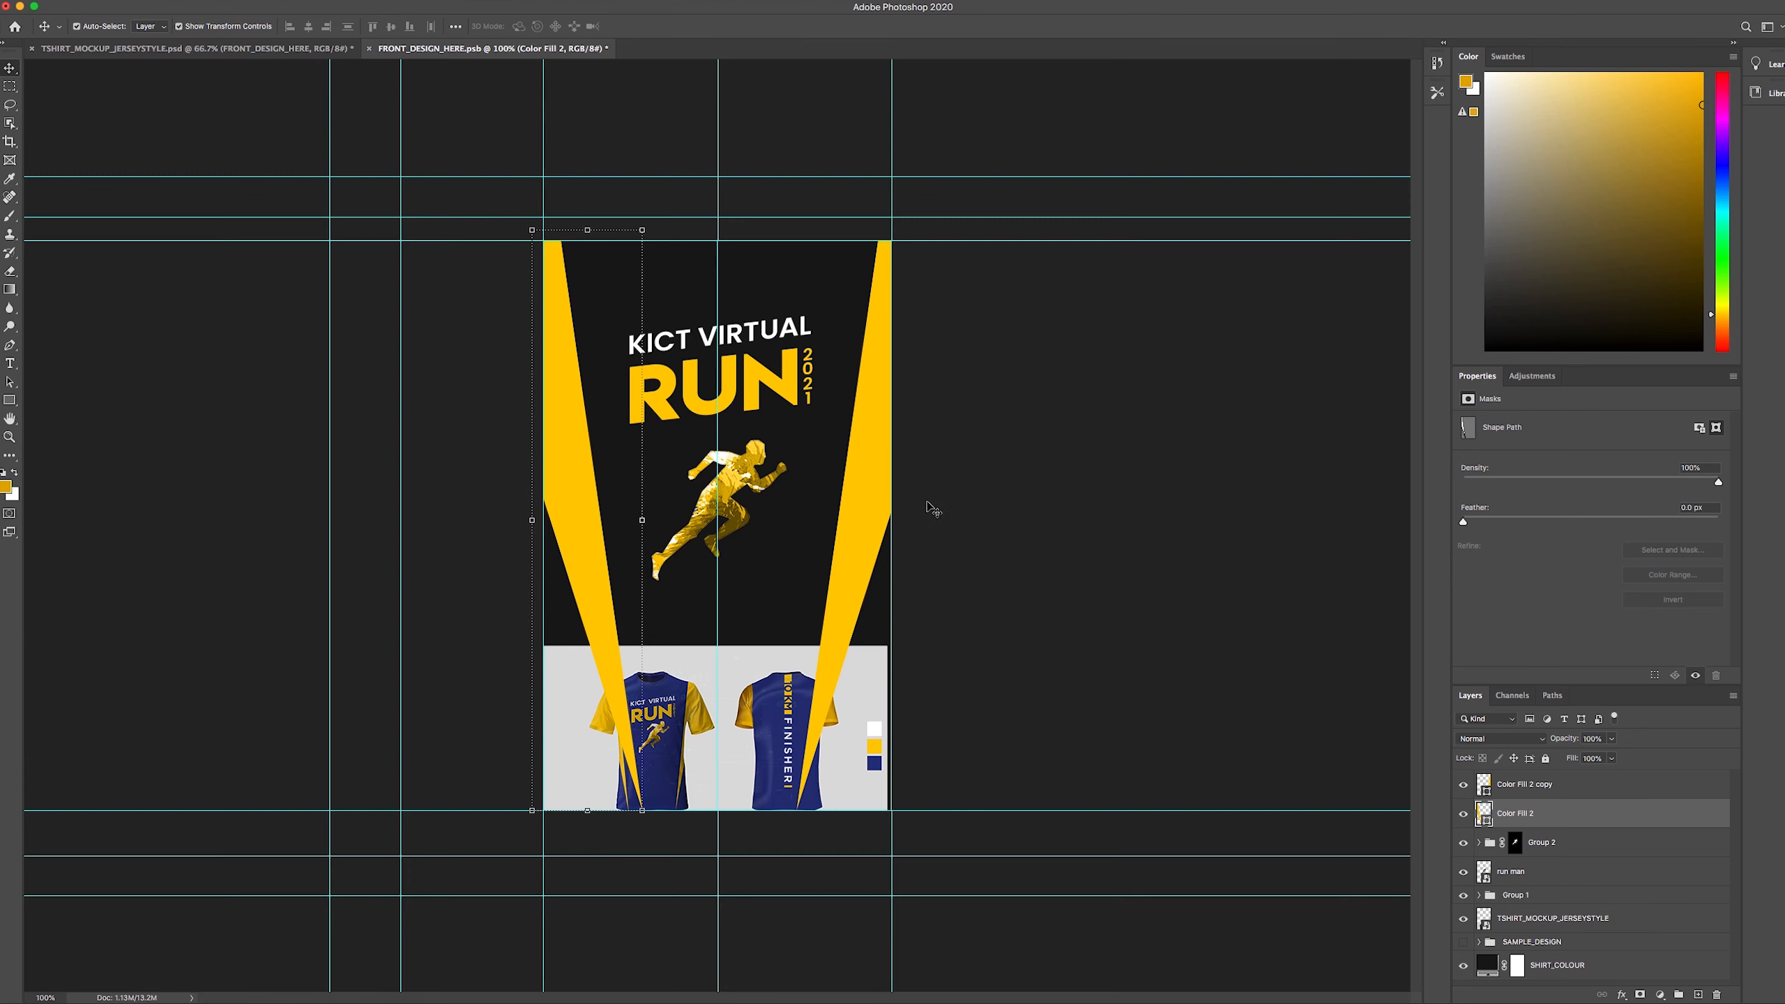
left_click(873, 510)
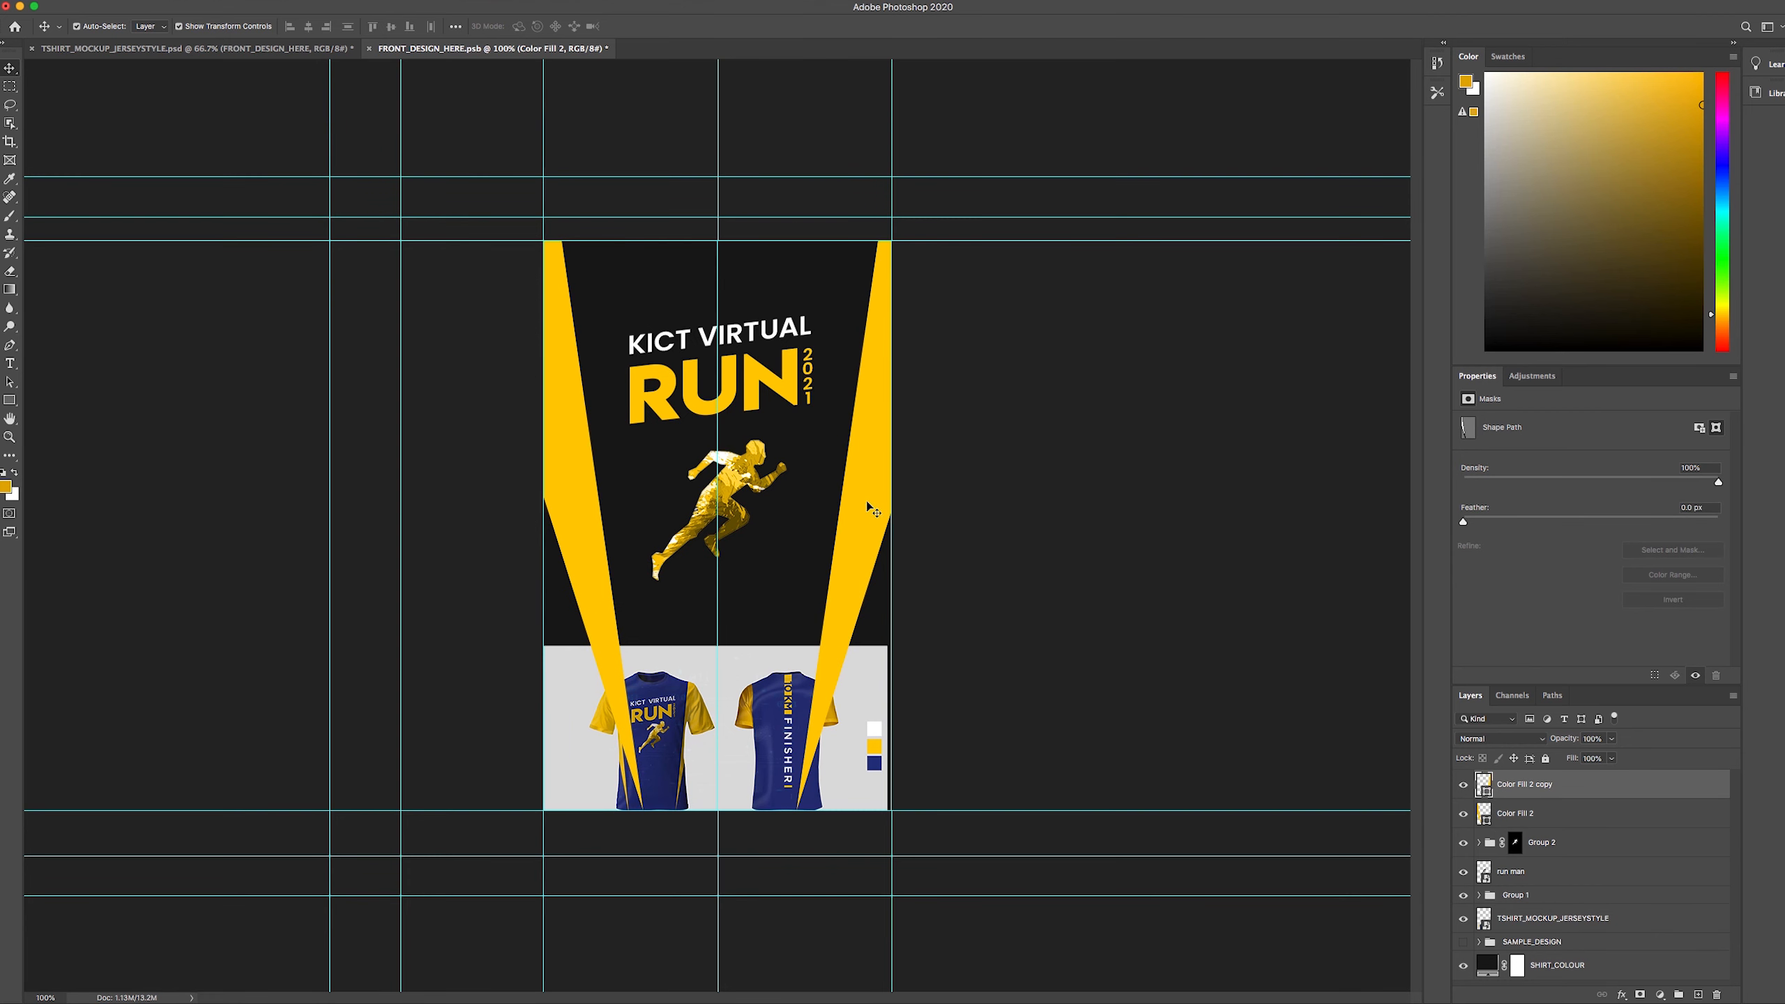
left_click(1078, 887)
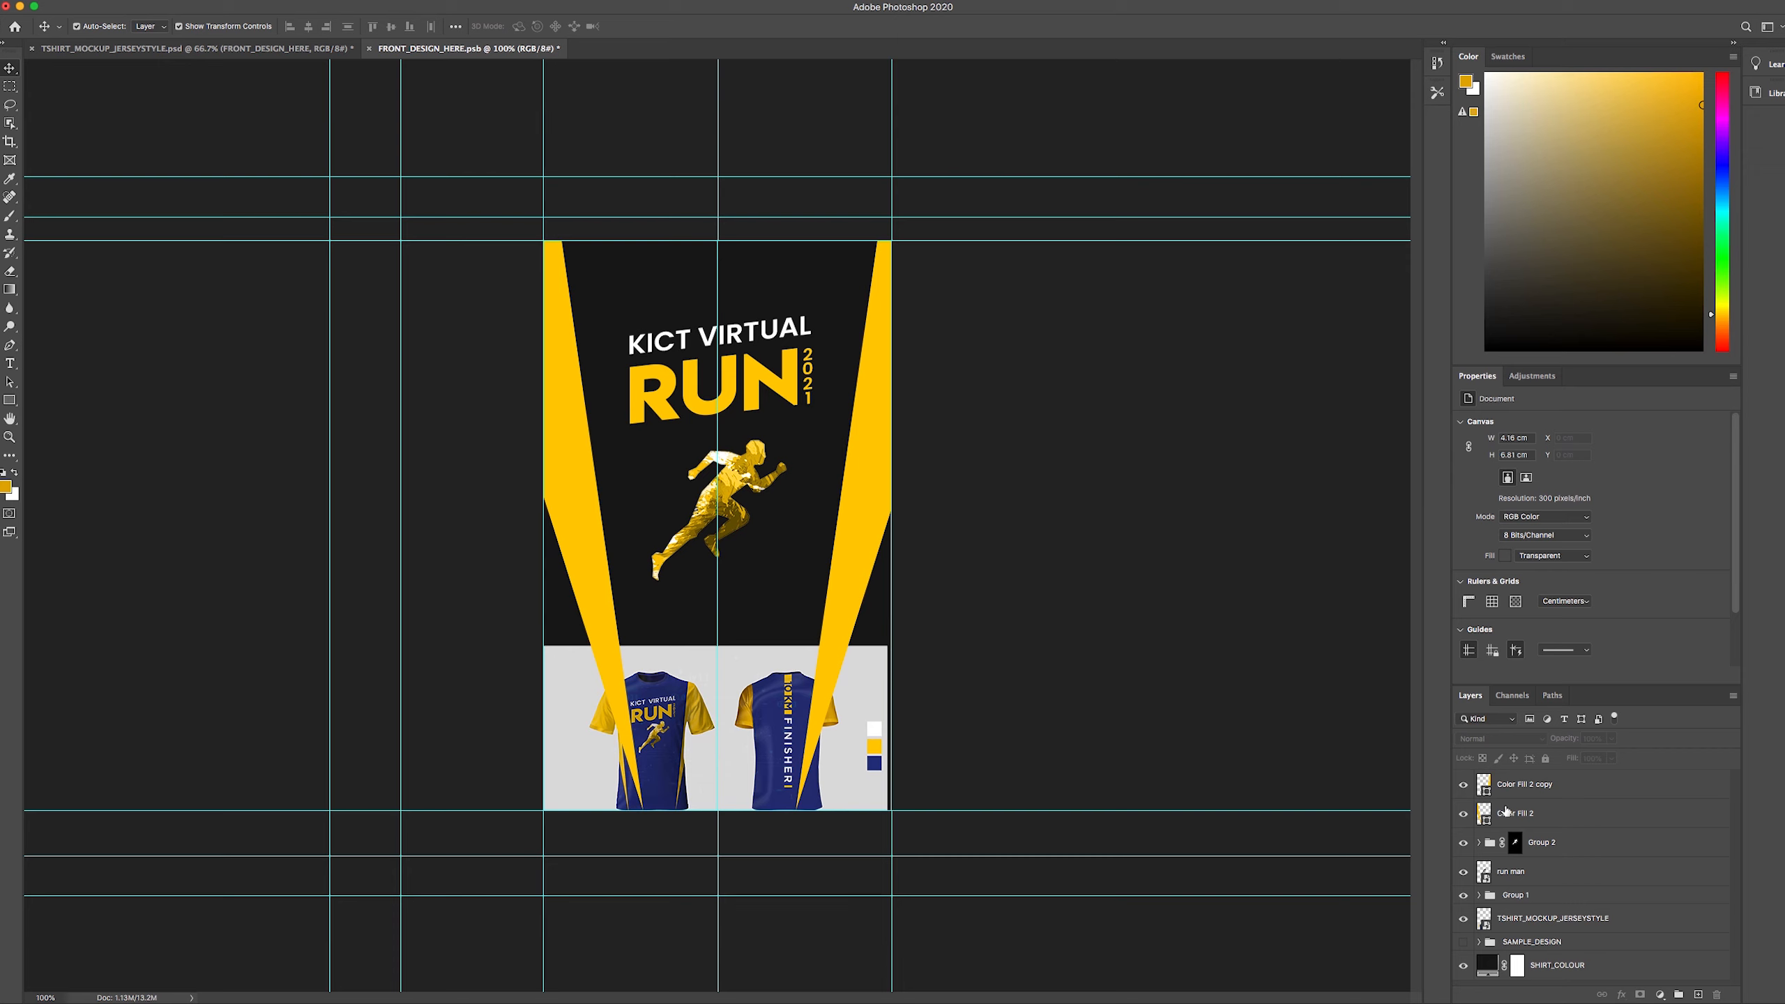
- Change the SHIRT_COLOUR fill to the navy blue #283383 sampled from the reference image's blue swatch
left_click(1496, 966)
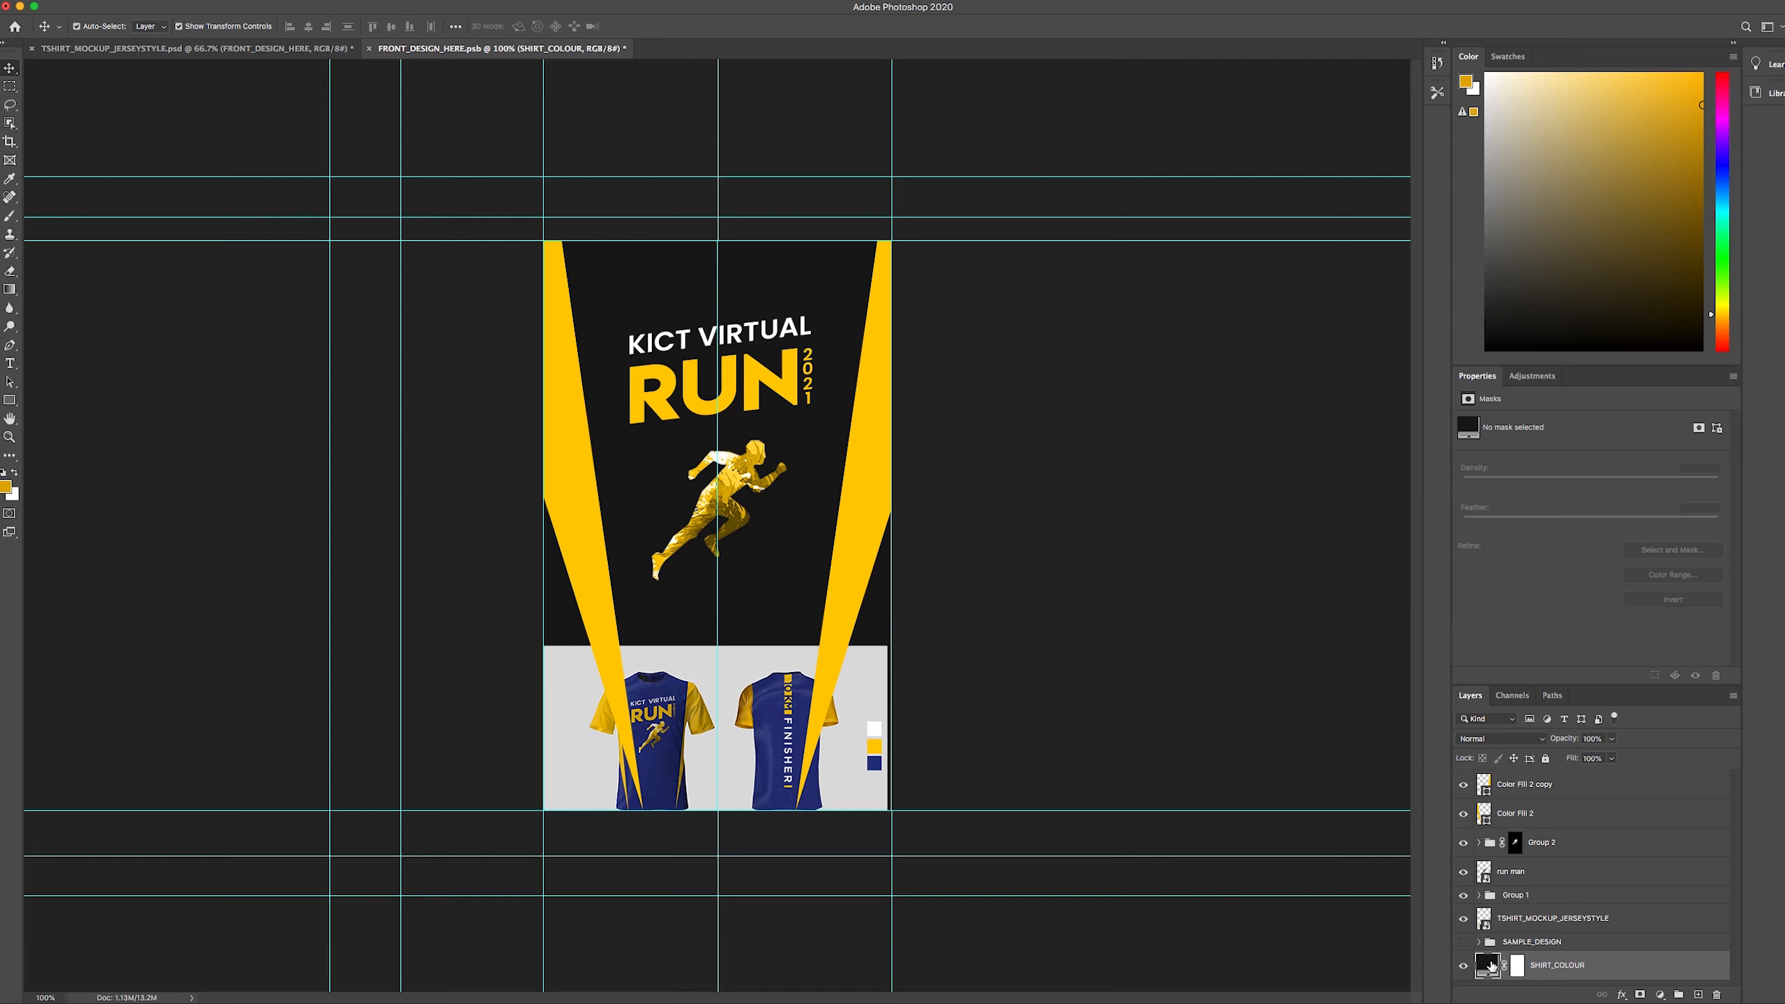
double_click(1491, 970)
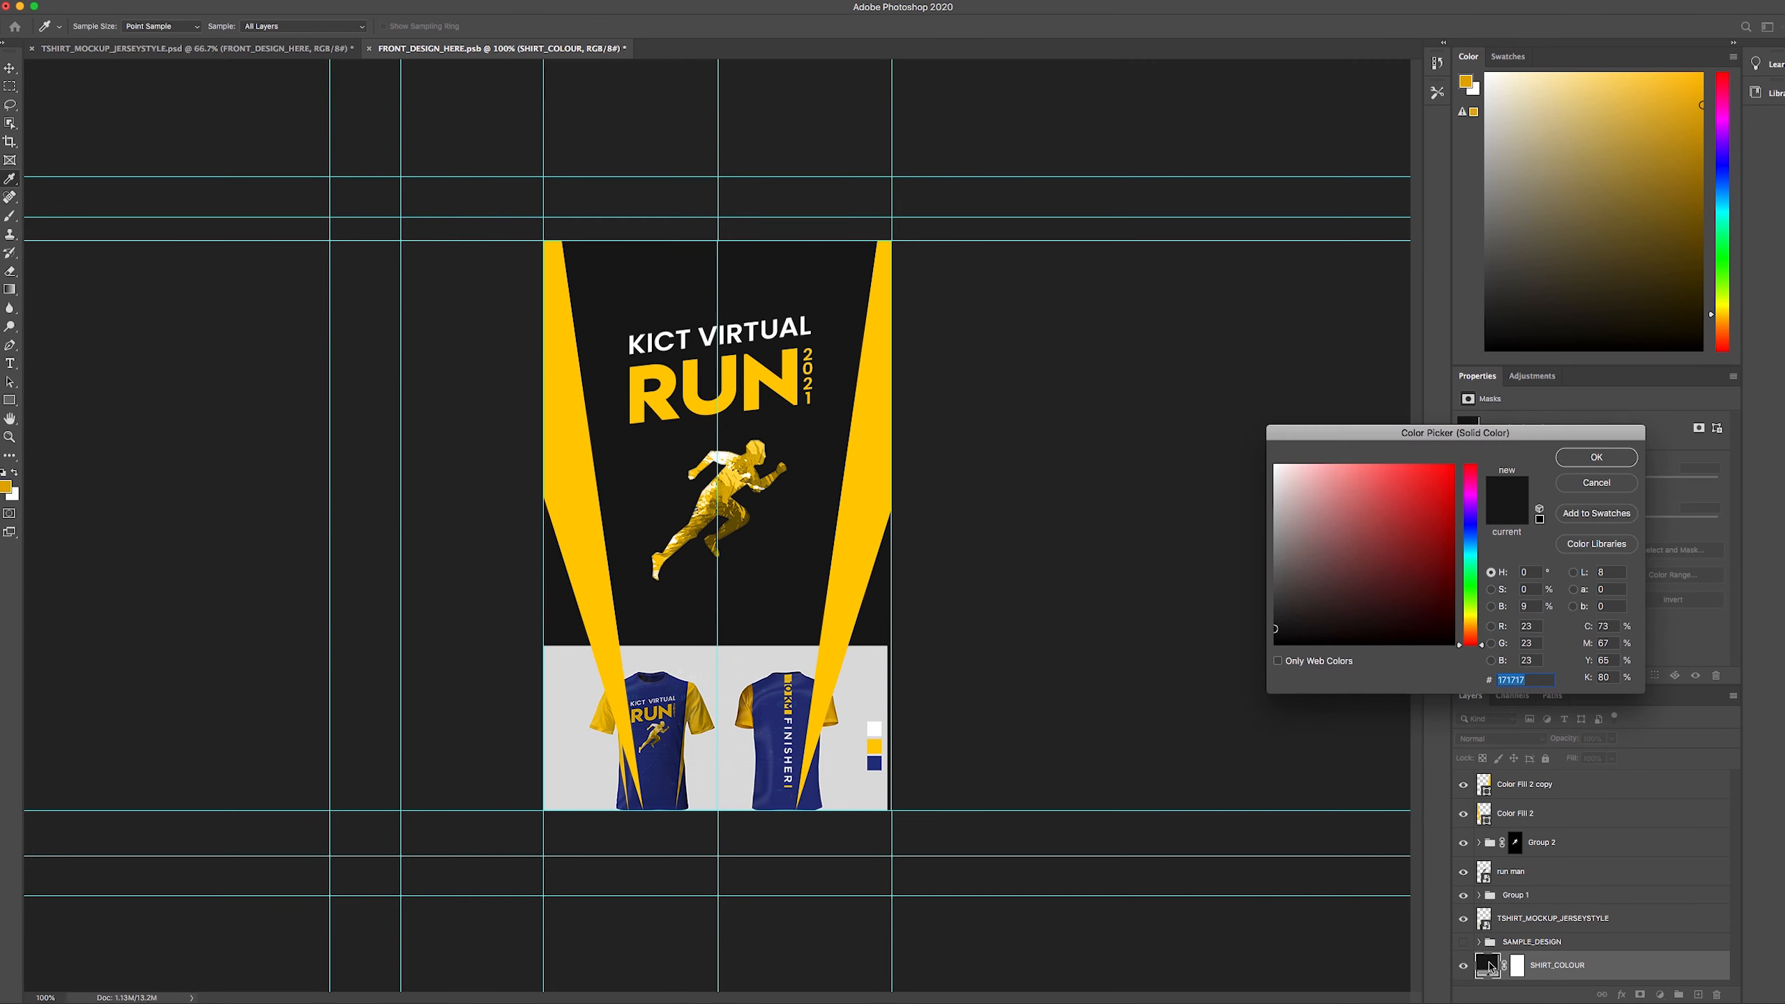
mouse_move(1351, 563)
left_mouse_down()
mouse_move(1403, 582)
mouse_move(1438, 500)
mouse_move(1355, 566)
mouse_move(1414, 538)
mouse_move(1394, 586)
mouse_move(1412, 602)
left_mouse_up()
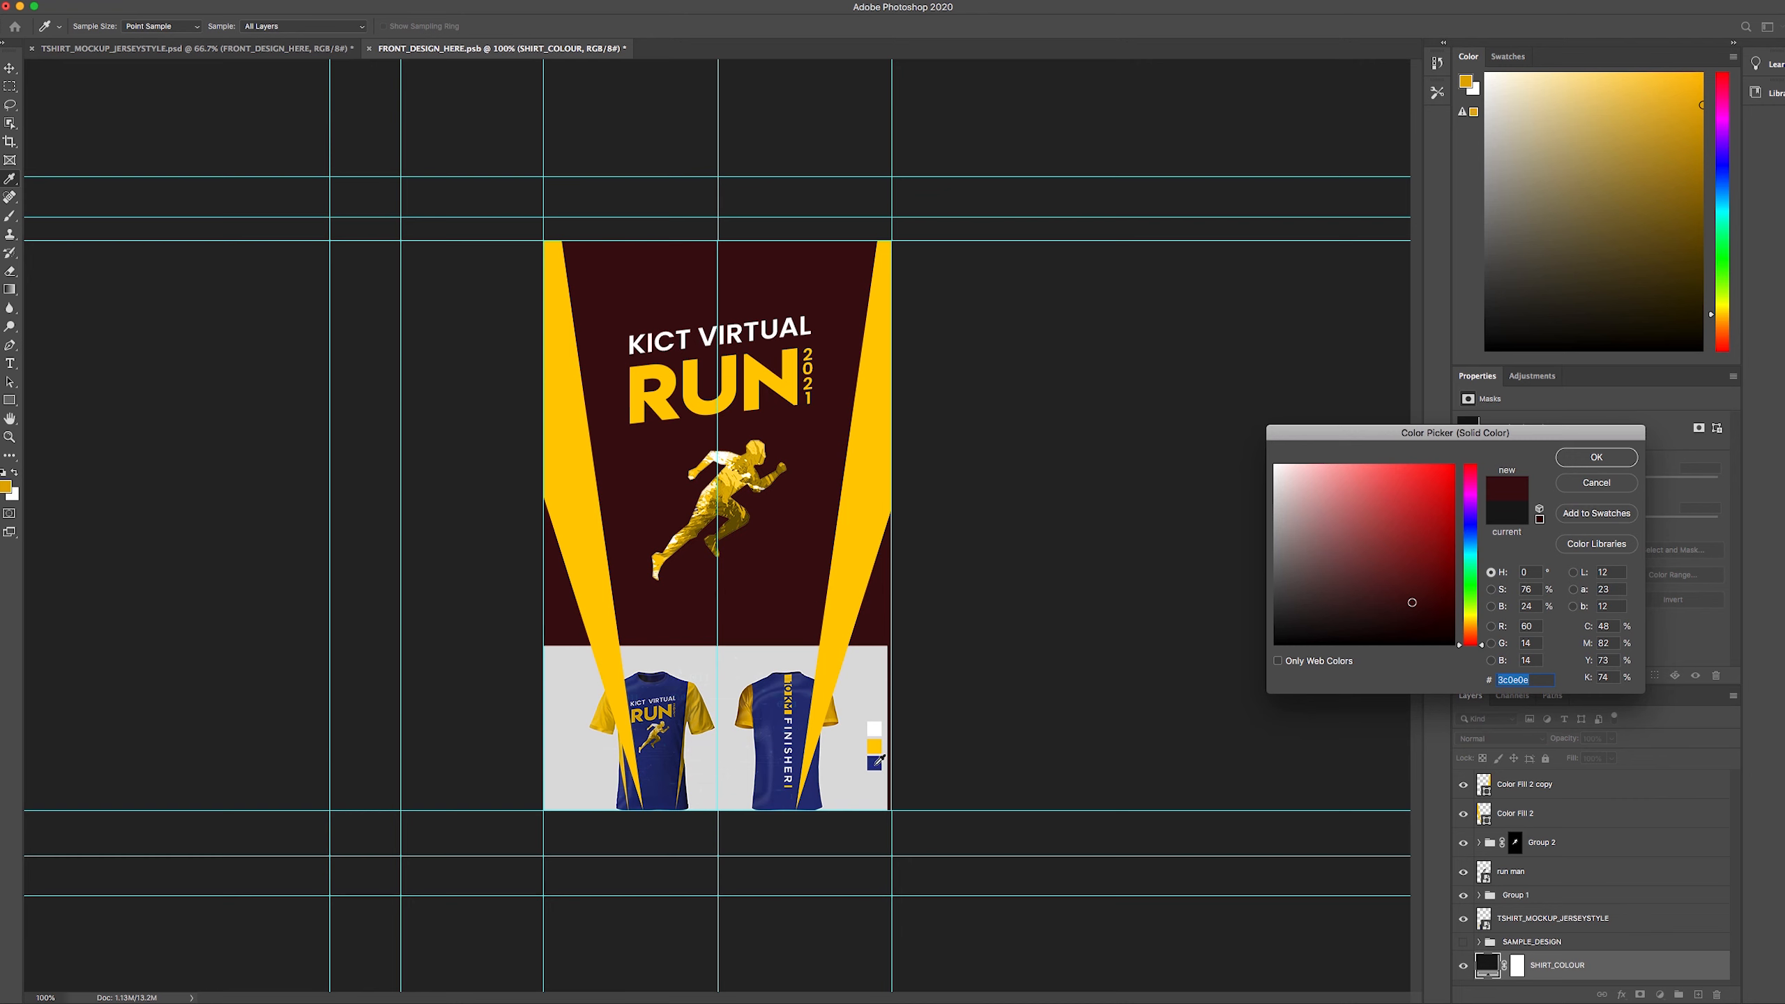
left_click(875, 762)
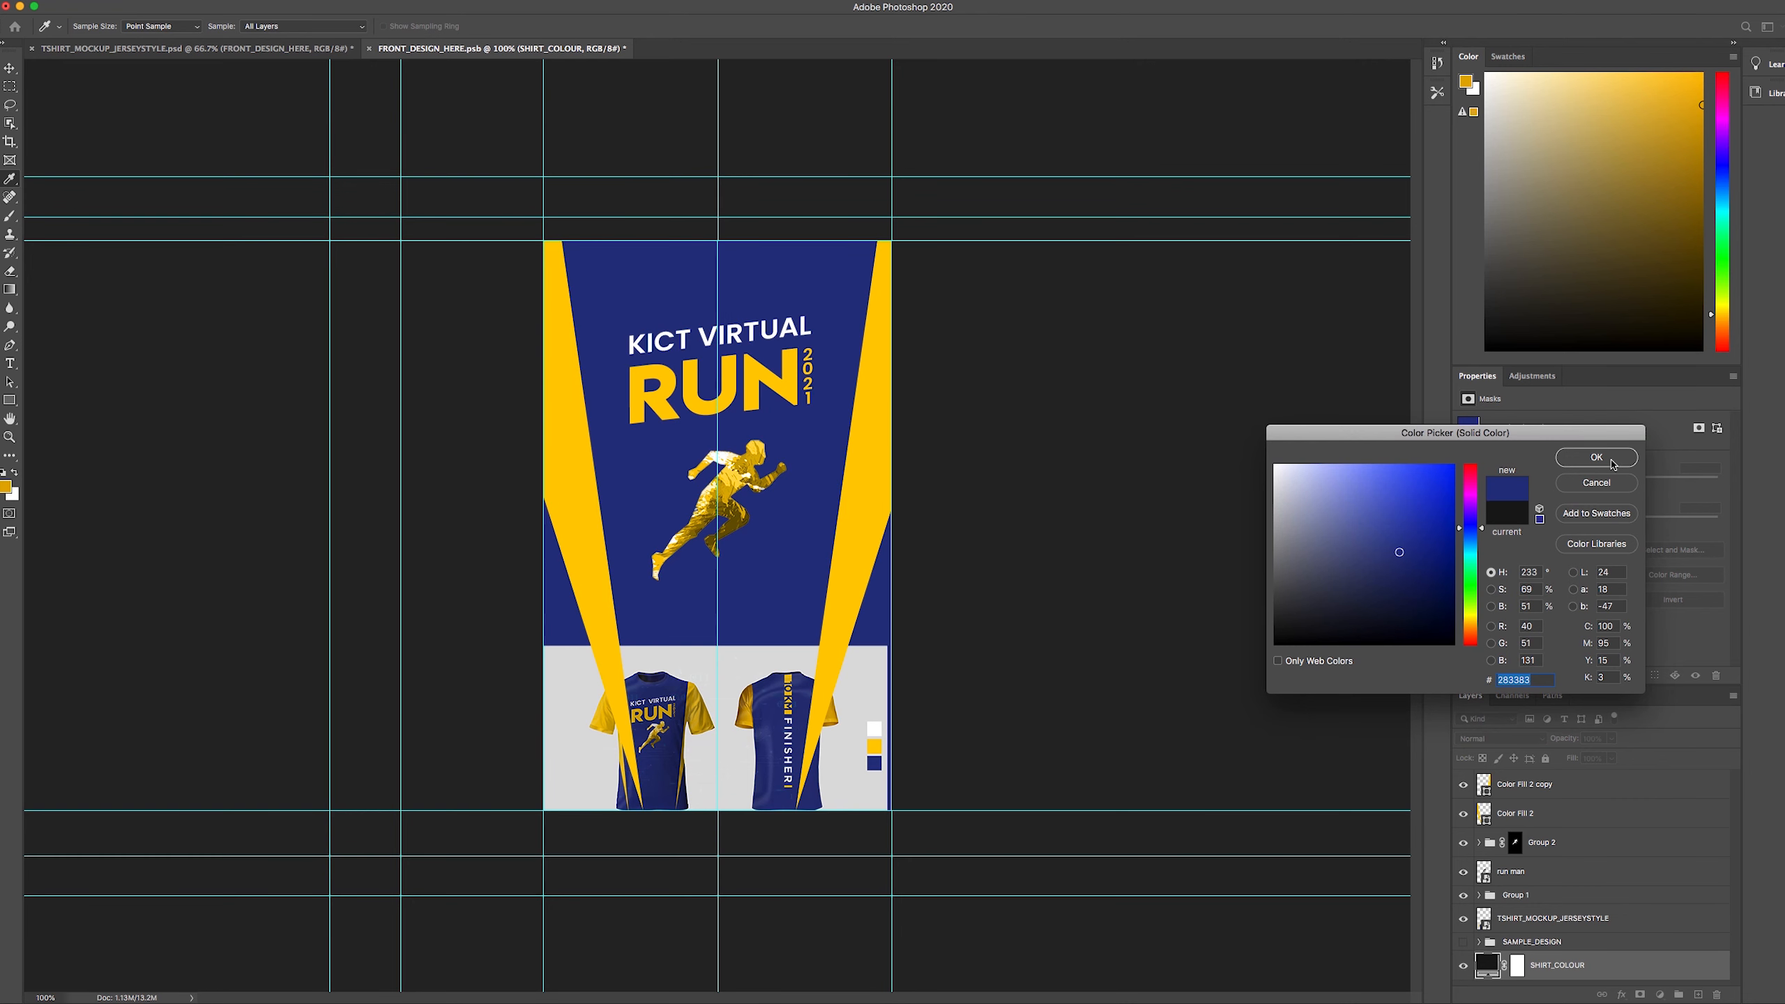
left_click(1596, 458)
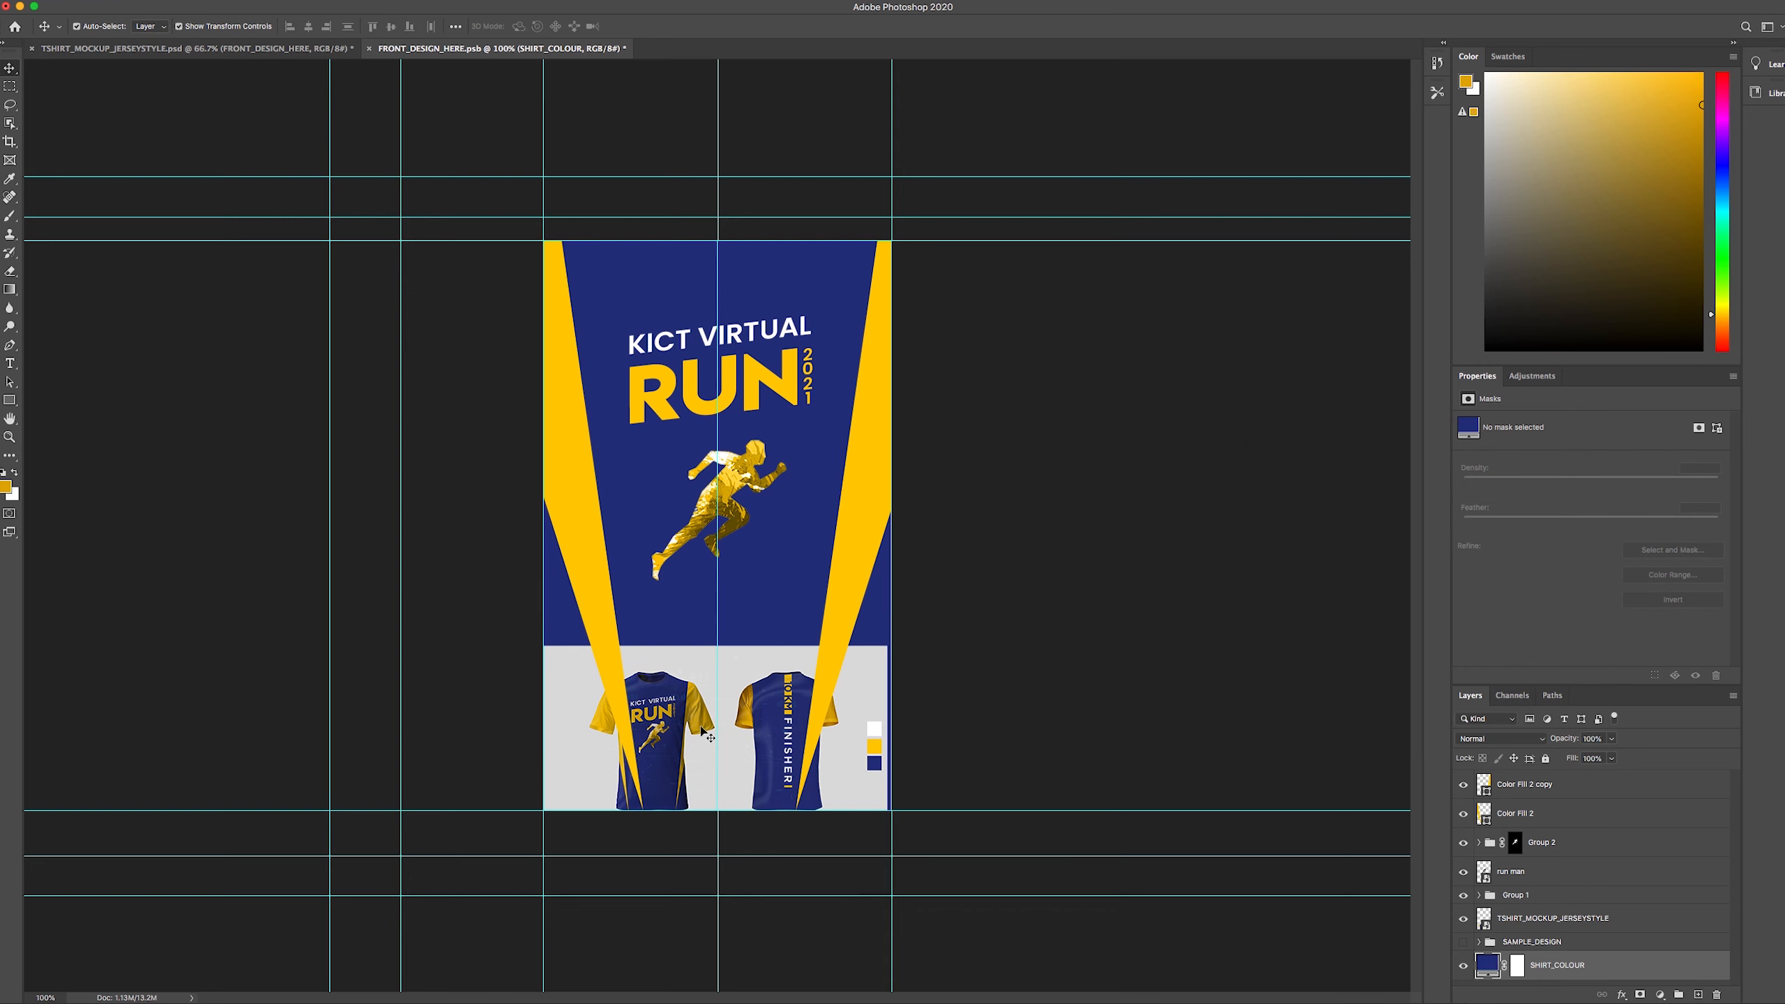
- Move the reference mockup image further down and slightly right so more of the shirt design shows
left_click(706, 744)
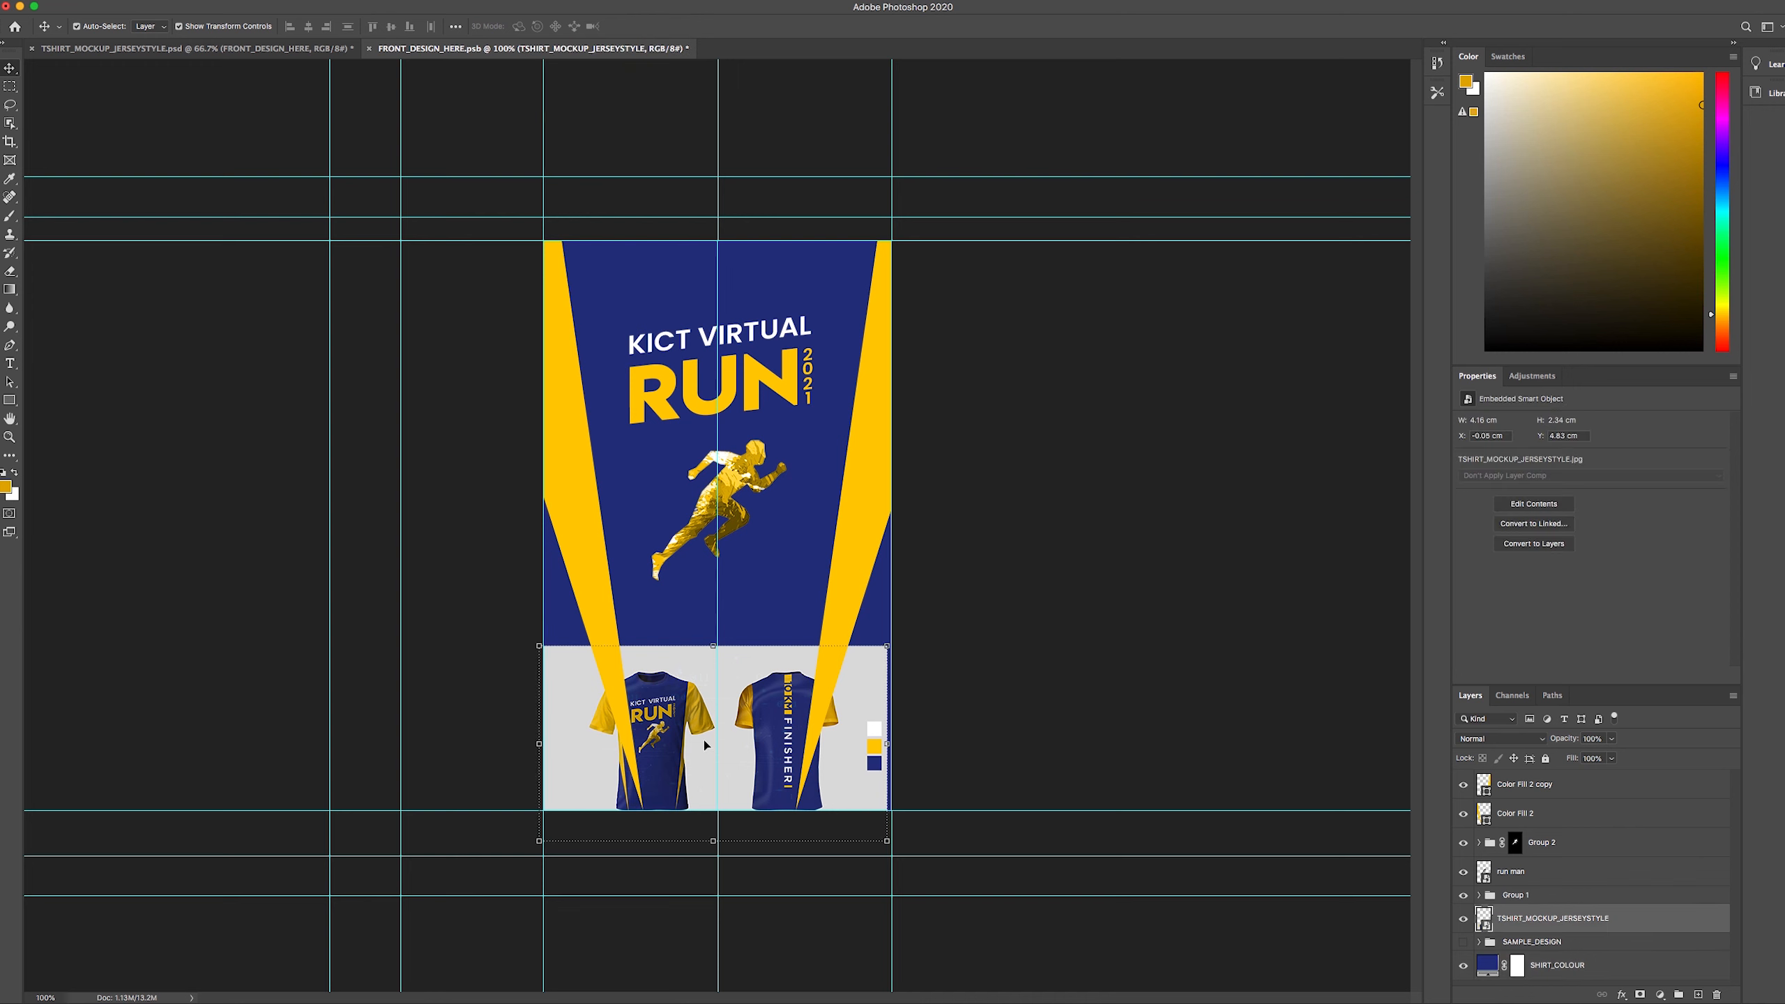
left_click_drag(695, 724, 702, 744)
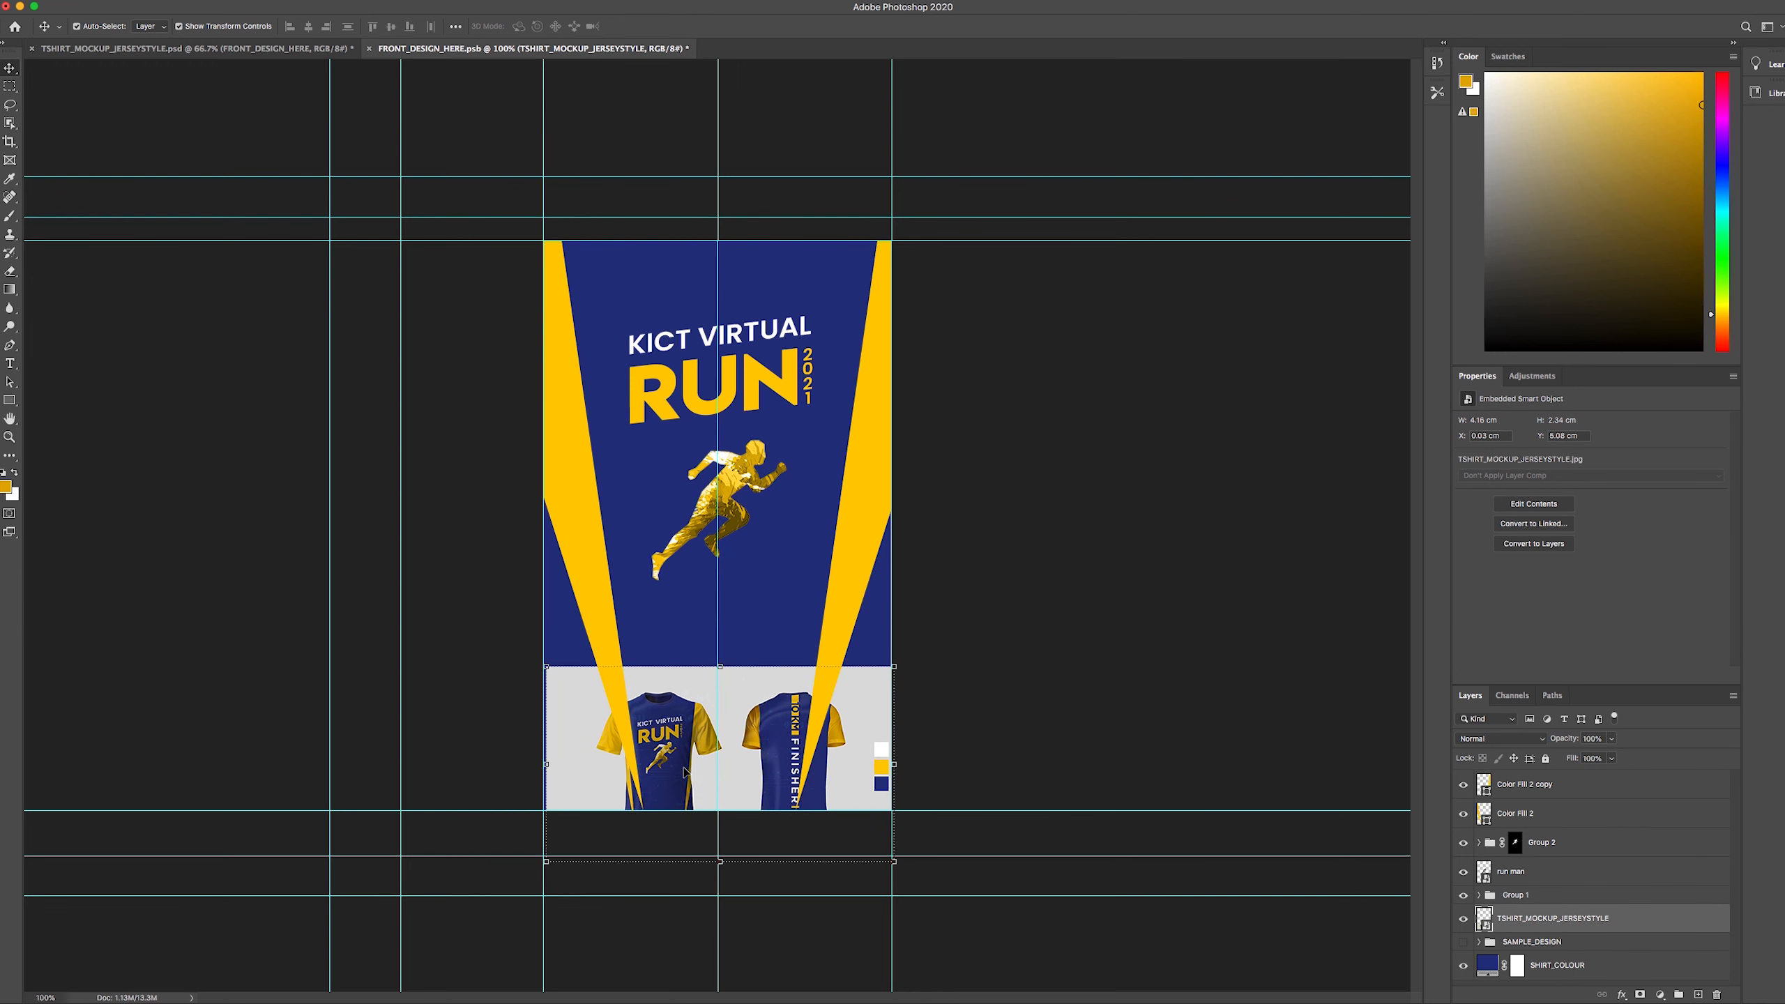
- Shift the reference mockup slightly up and place the v617batch2-kul-05-technology image from the desktop into the front design
left_click_drag(689, 789, 667, 751)
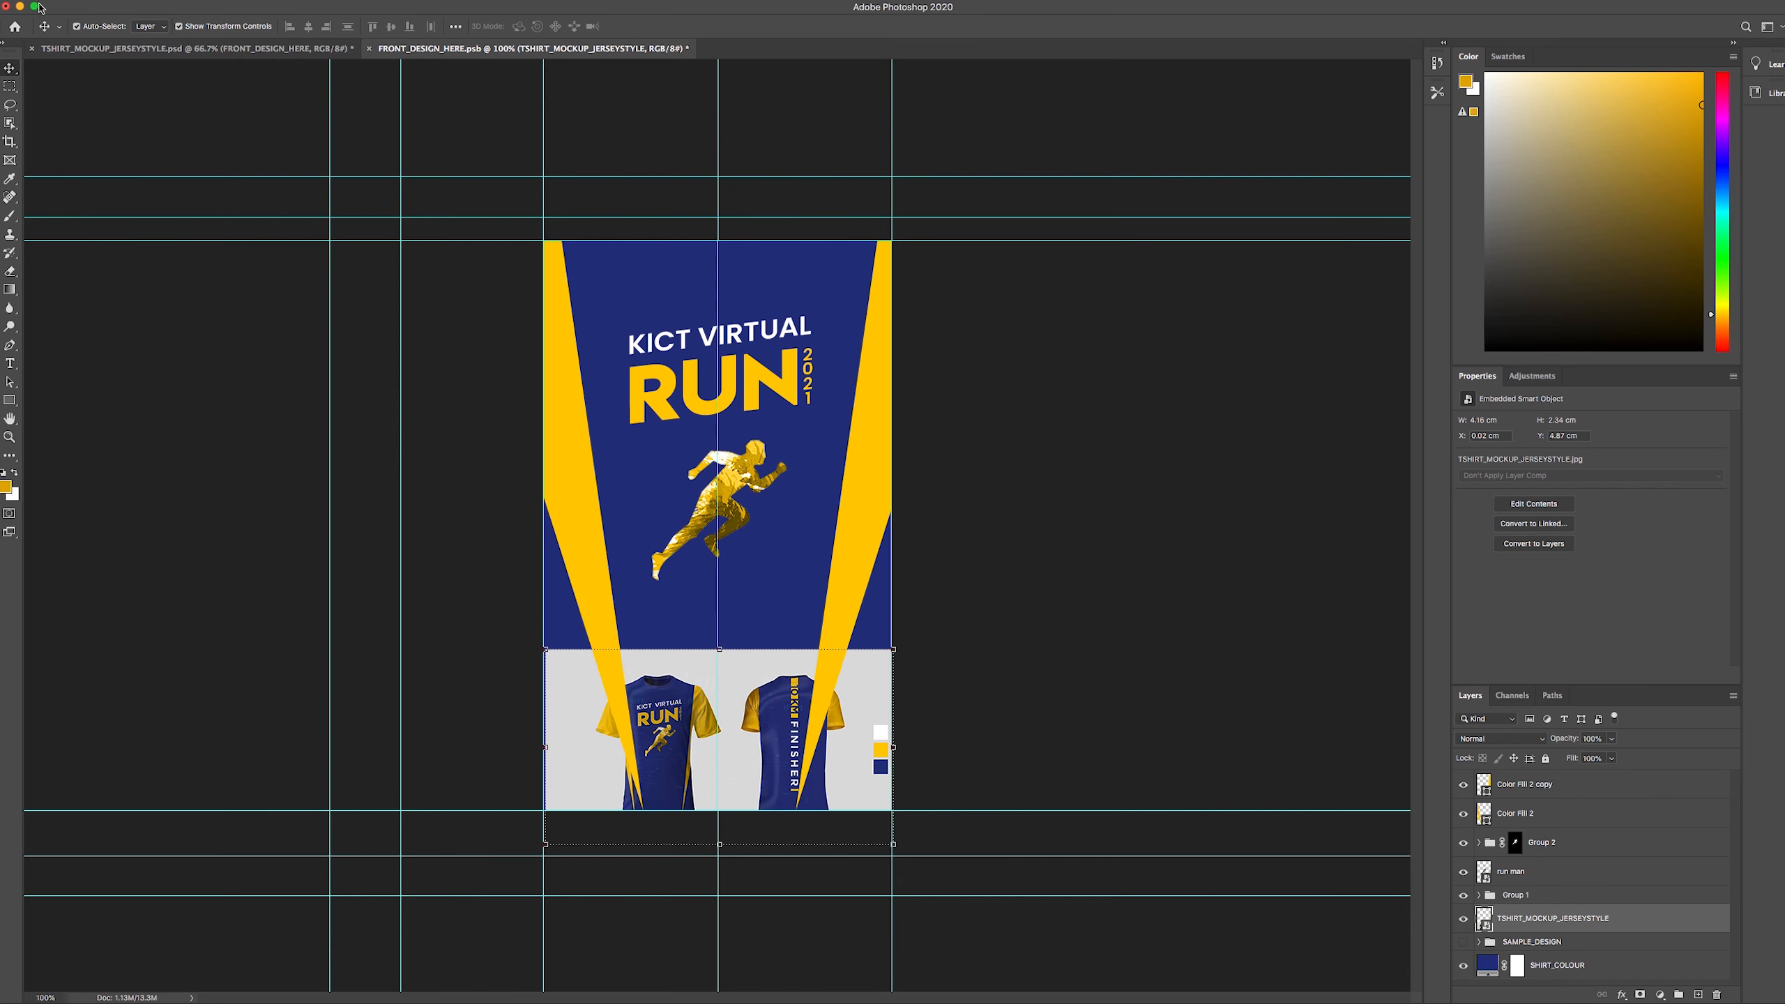
left_click(35, 7)
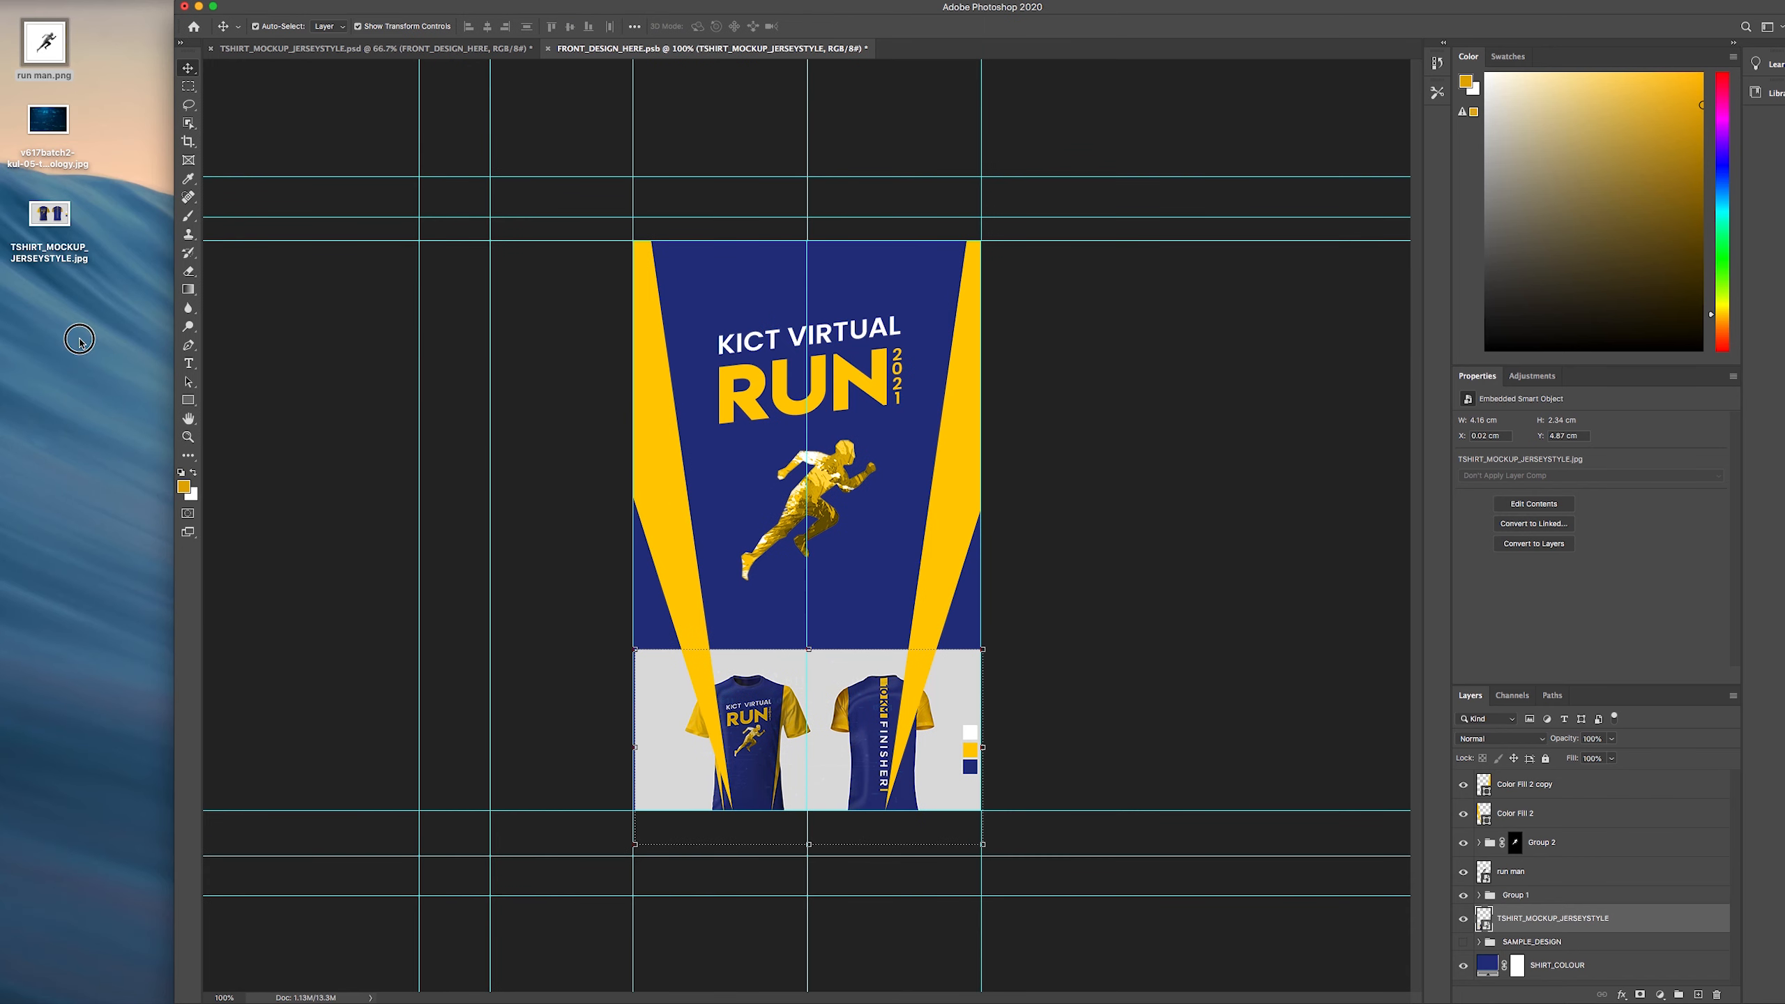
left_click(56, 140)
left_click_drag(47, 122, 815, 422)
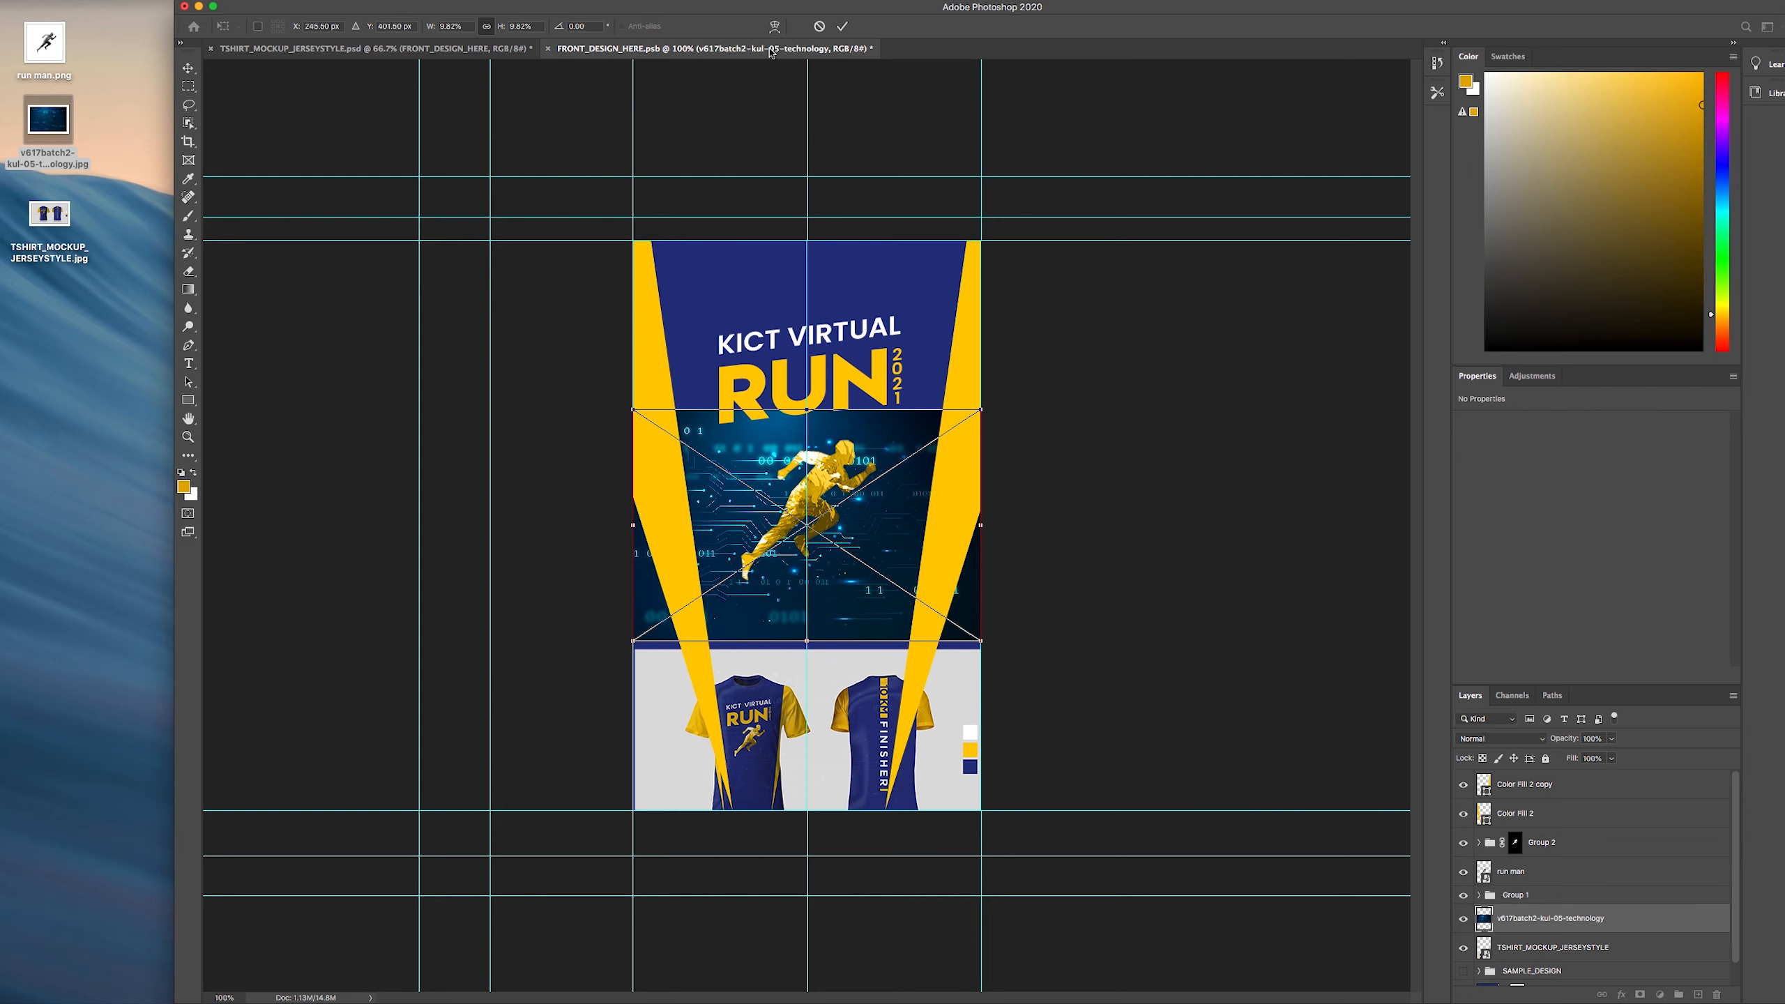
key("Return")
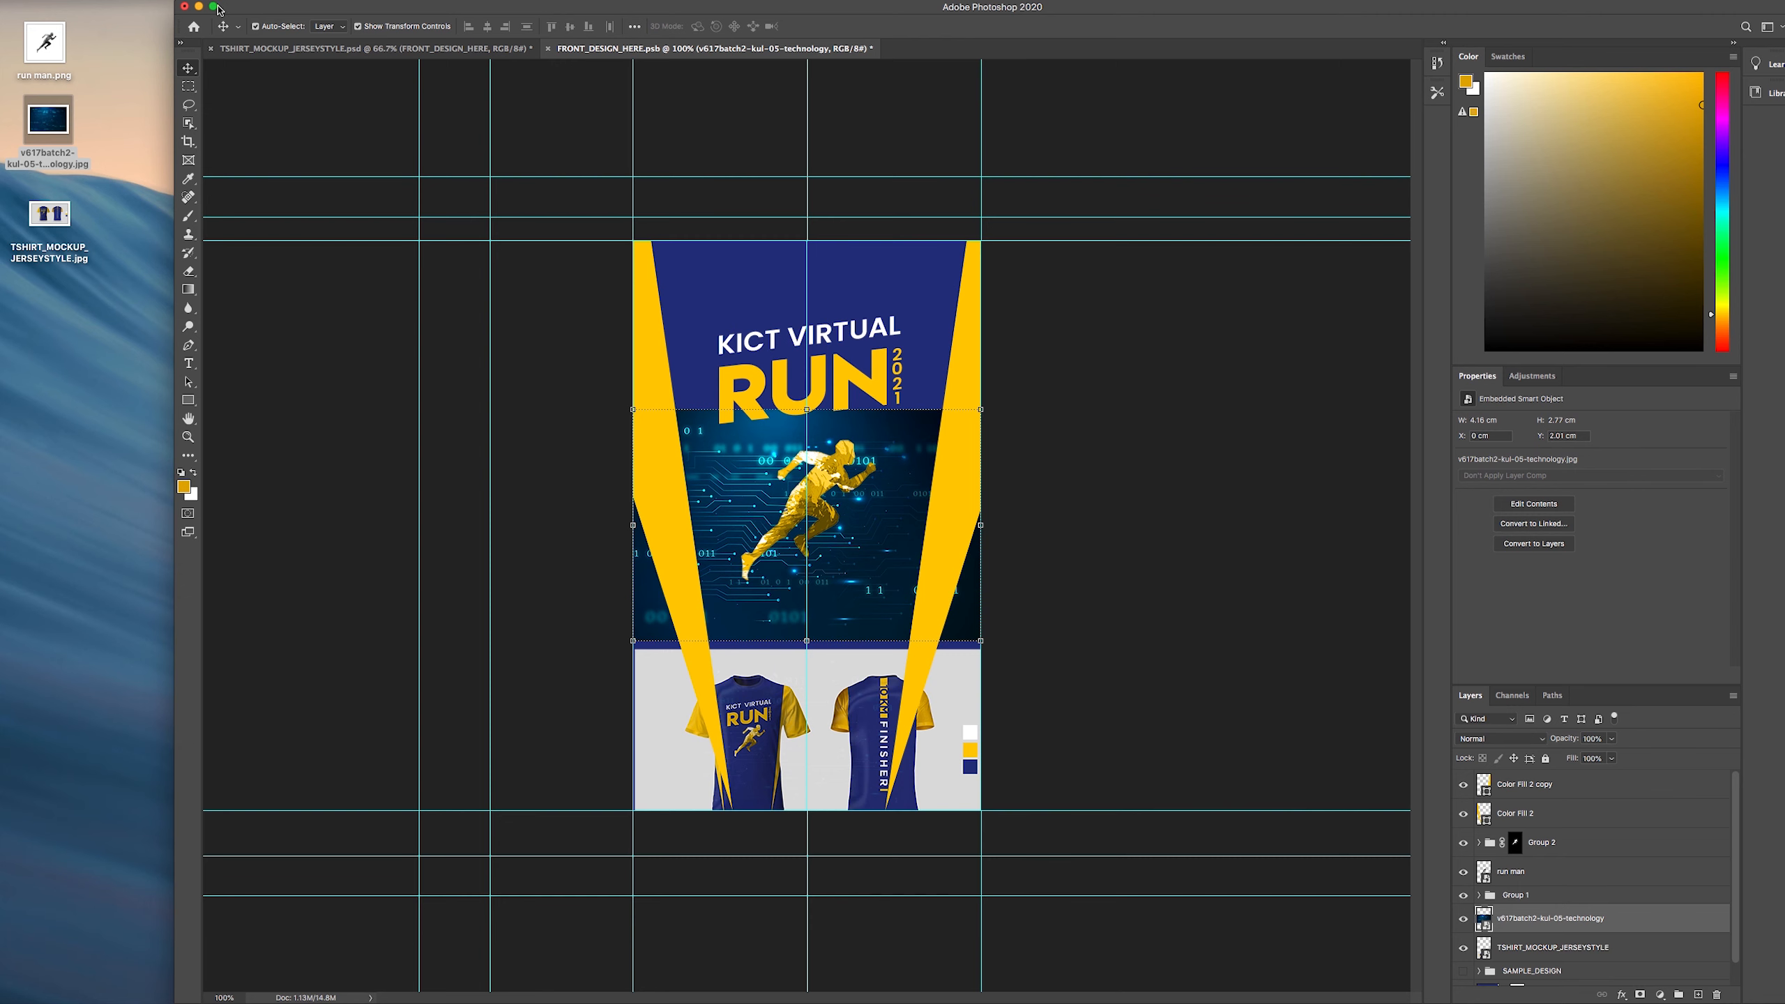
left_click(214, 6)
- Move the technology image slightly up and reorder its layer to sit directly above SHIRT_COLOUR
mouse_move(811, 521)
left_mouse_down()
mouse_move(799, 499)
mouse_move(814, 506)
left_mouse_up()
scroll(1648, 910, "down", 1)
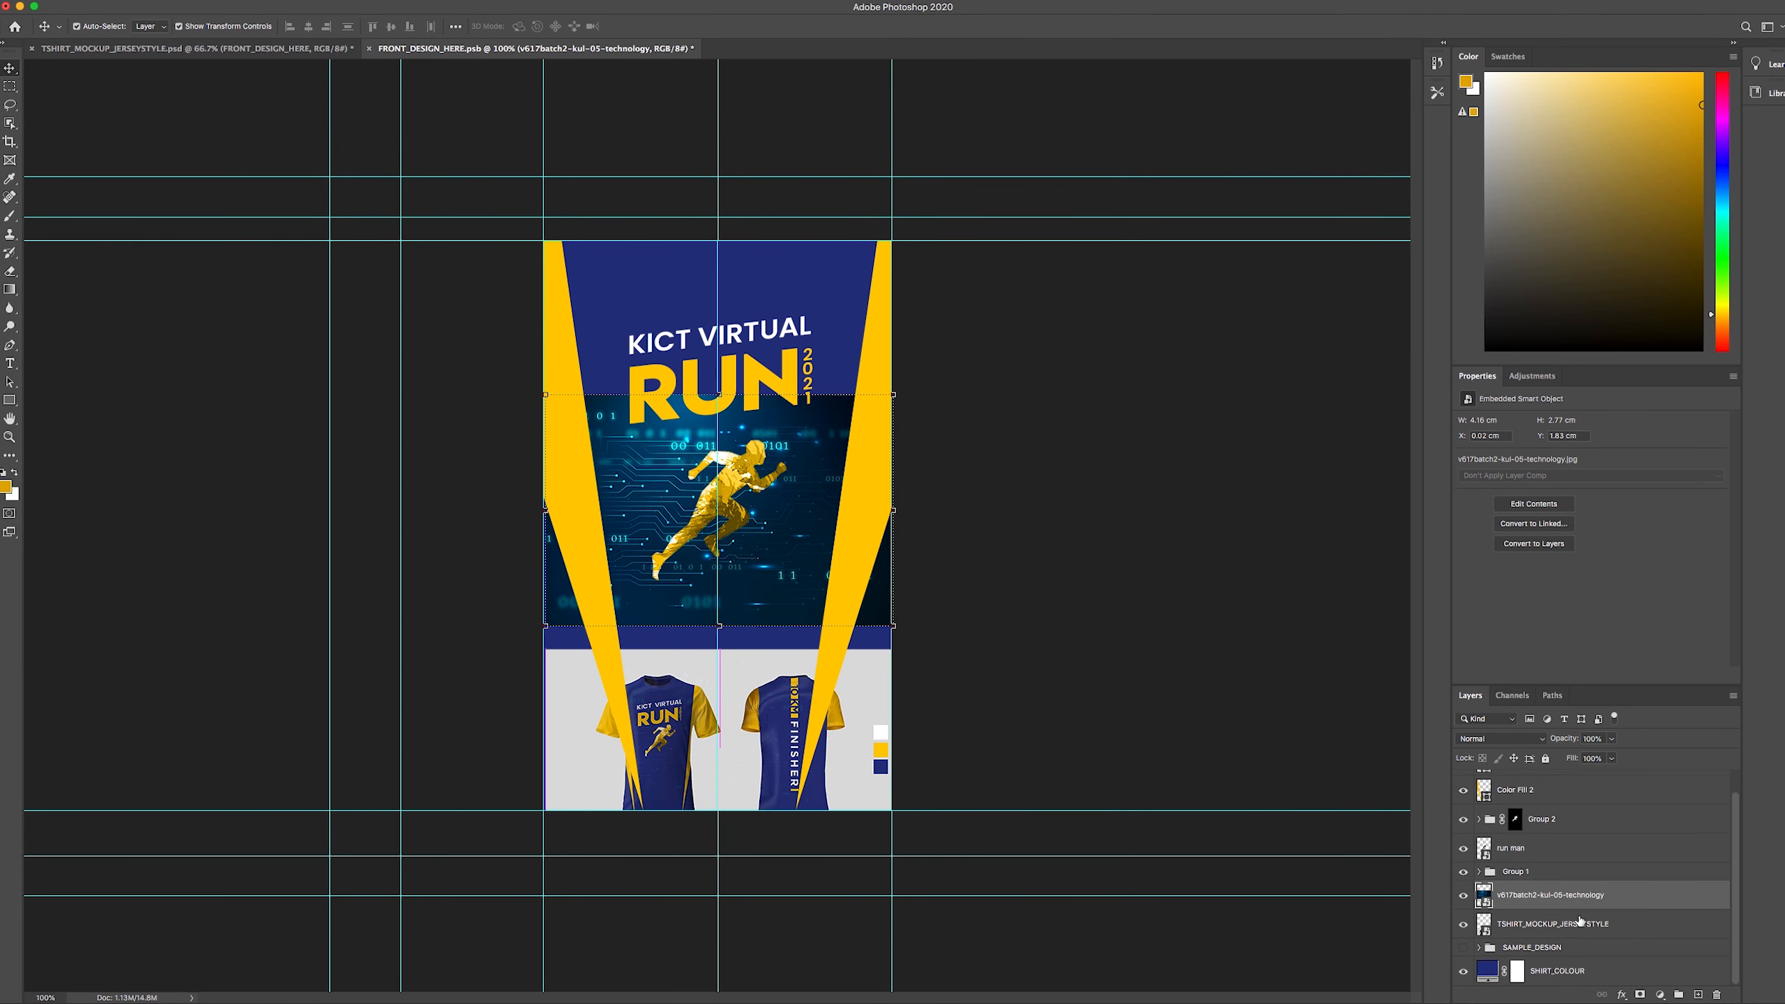
left_click_drag(1549, 902, 1545, 962)
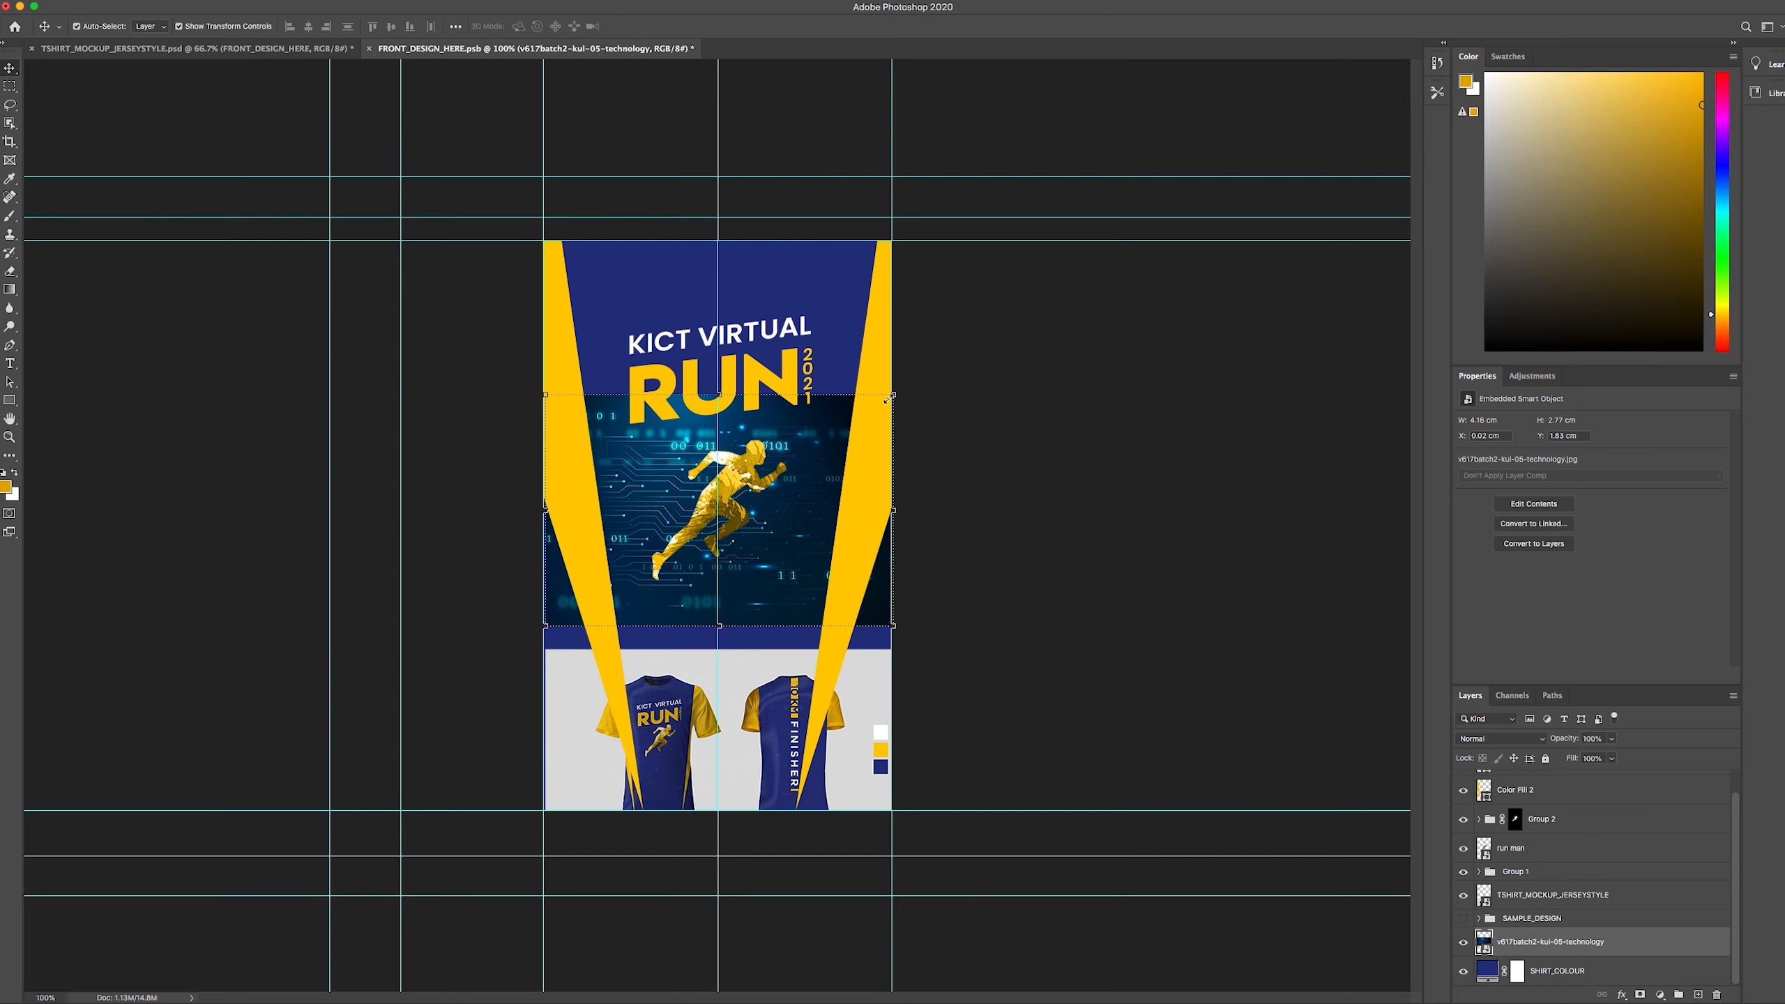
- Set the technology image layer's blend mode to Lighten
left_click(1532, 742)
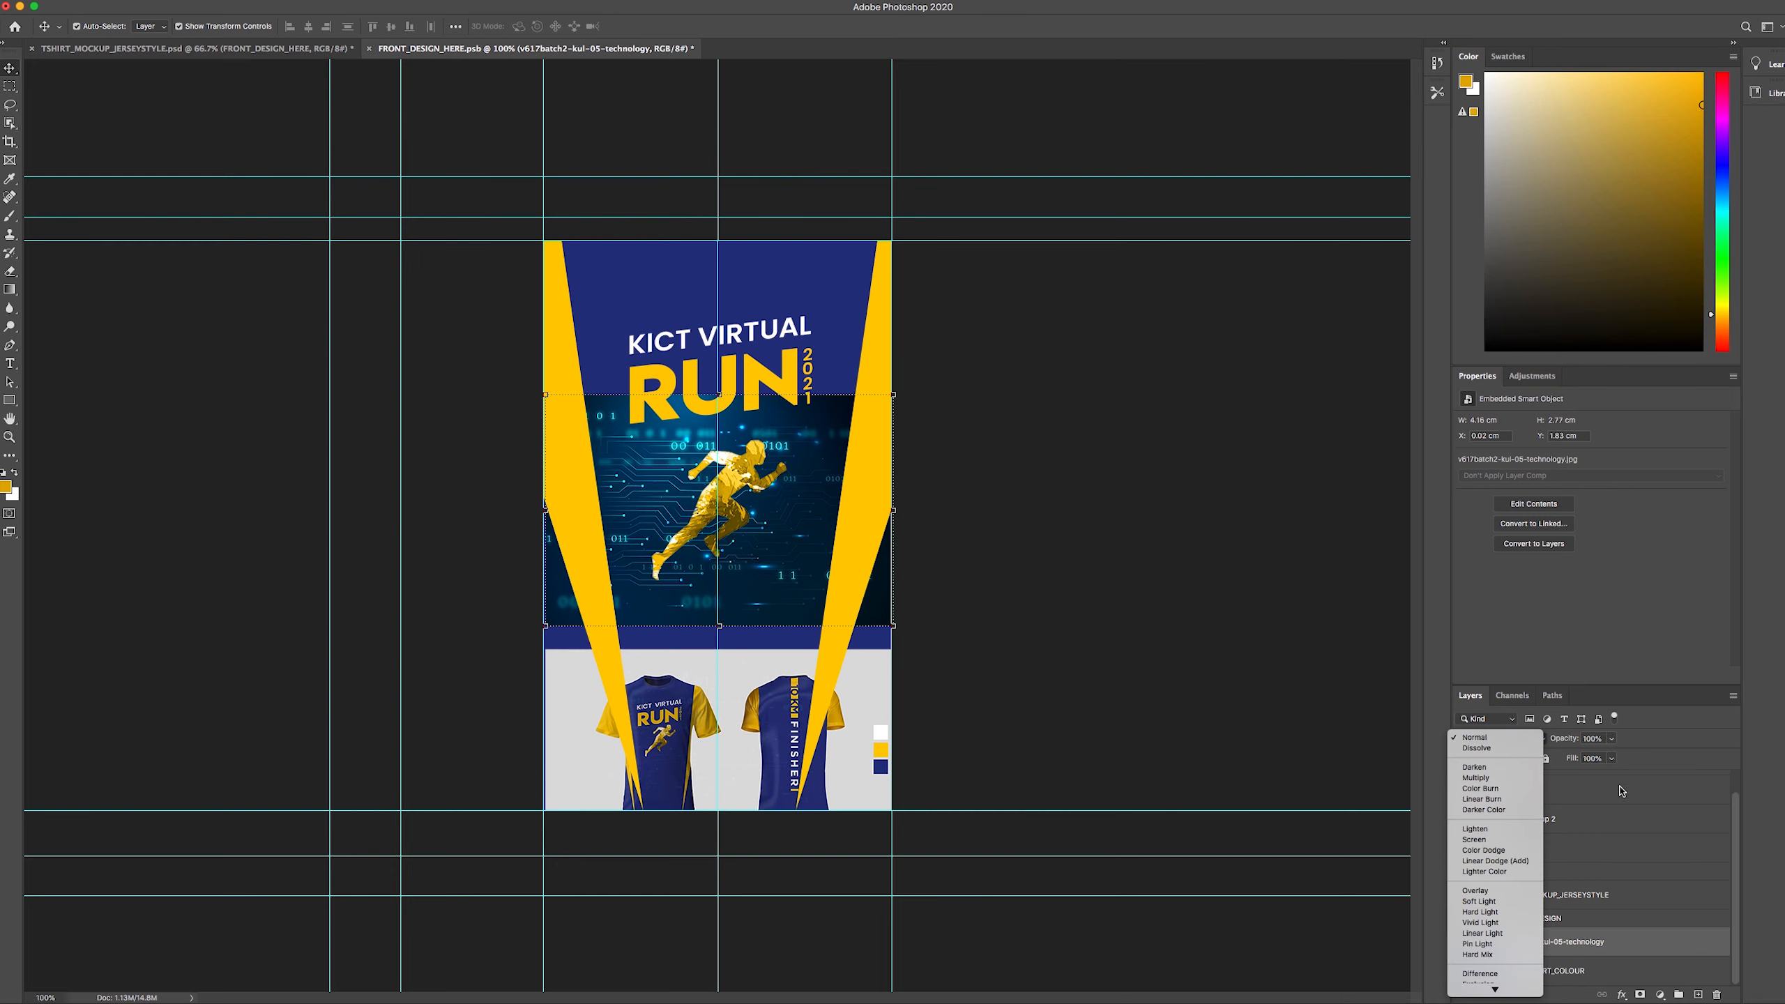
left_click(1625, 797)
left_click(1512, 743)
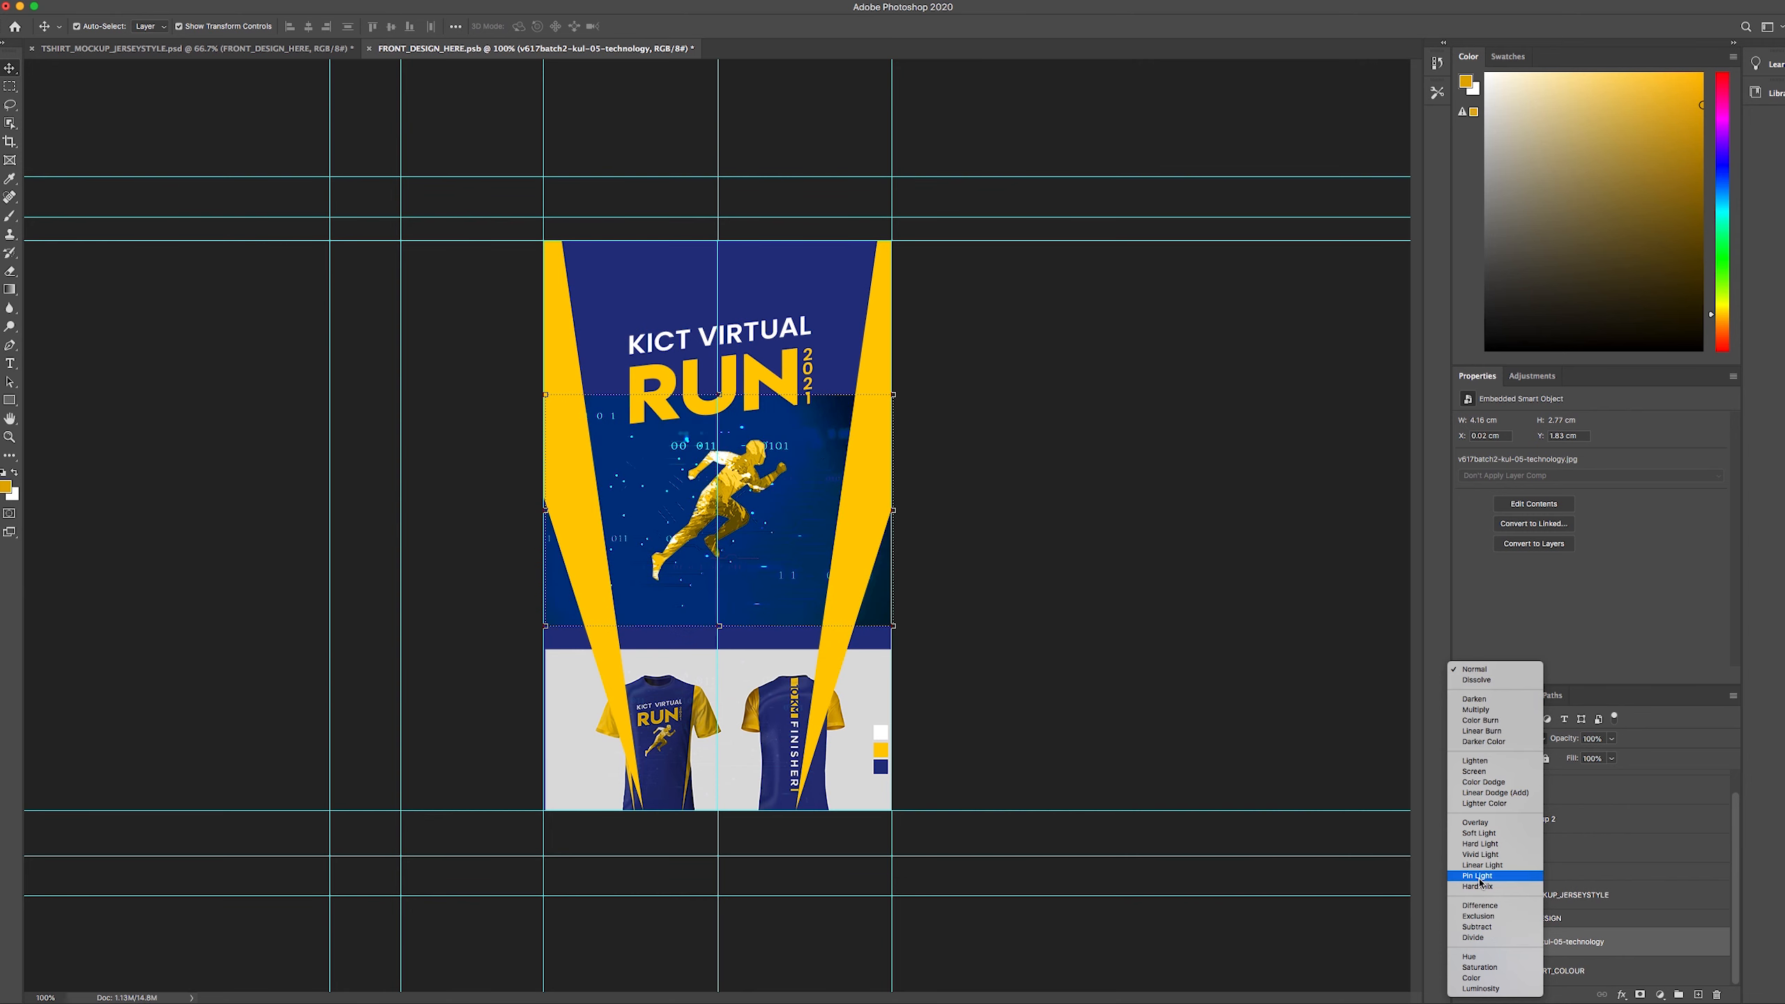
left_click(1512, 763)
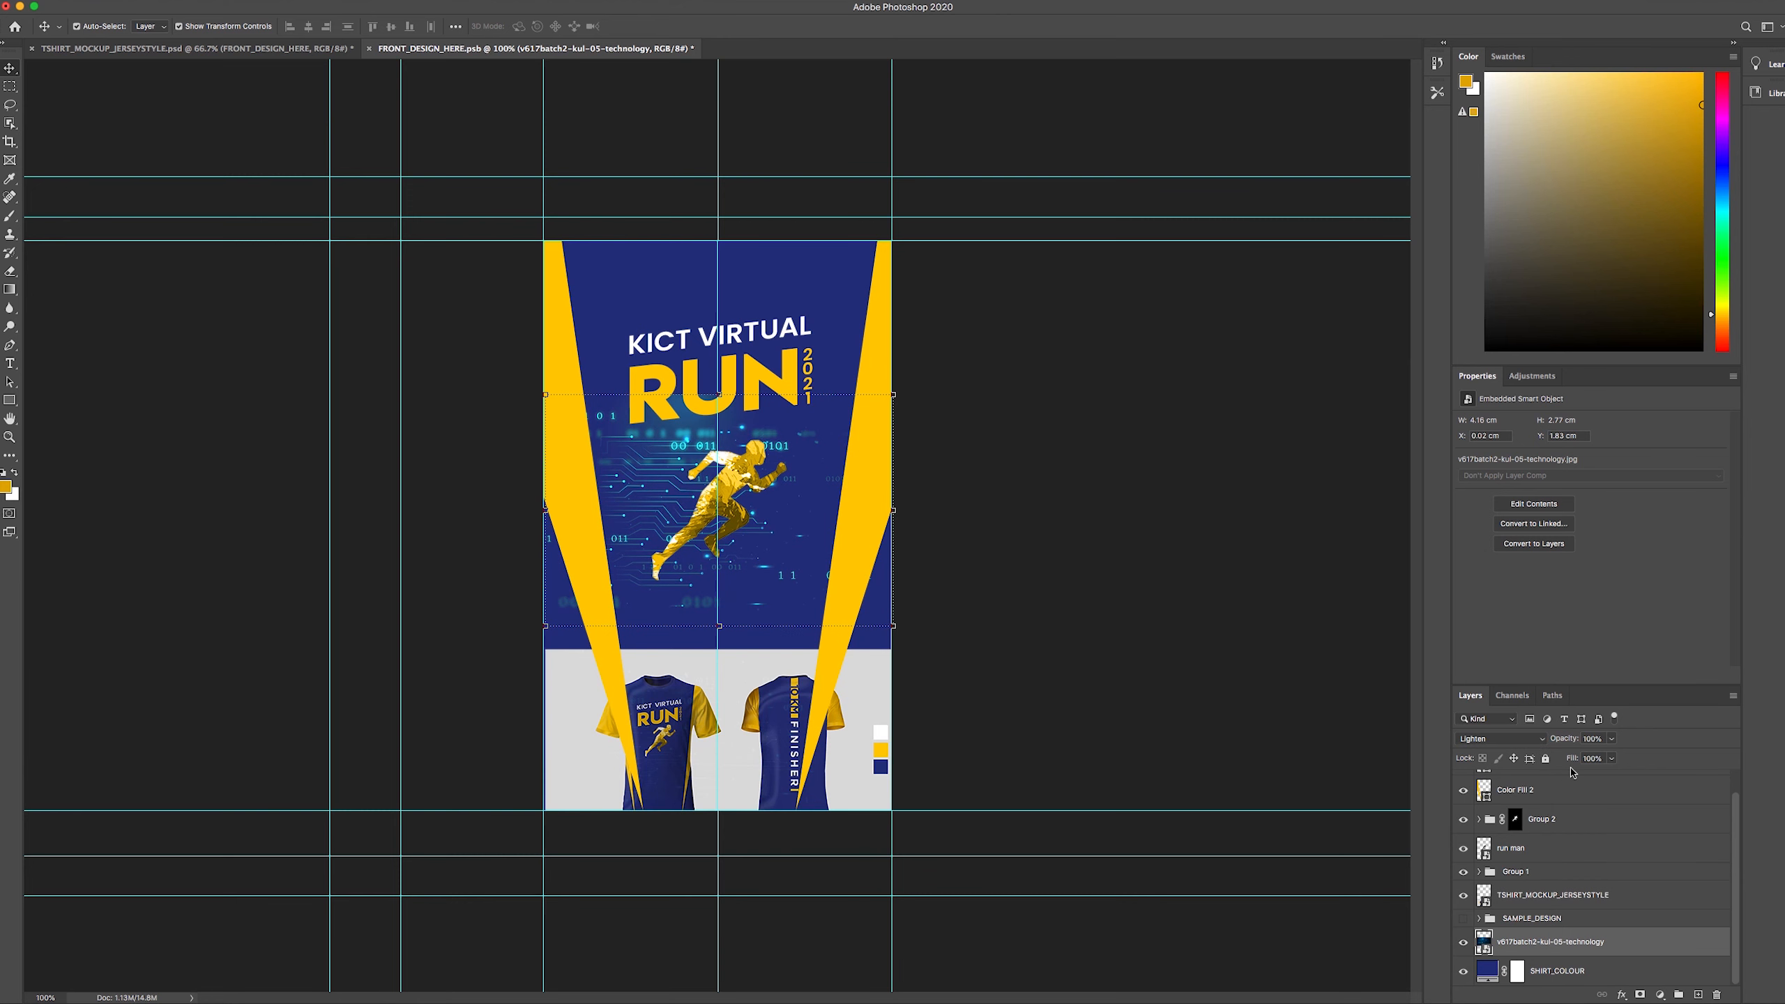
- Reduce the technology image's opacity to 14% and scale it up to about 25.84% so it covers the shirt front
left_click(1611, 739)
left_click_drag(1611, 759, 1558, 759)
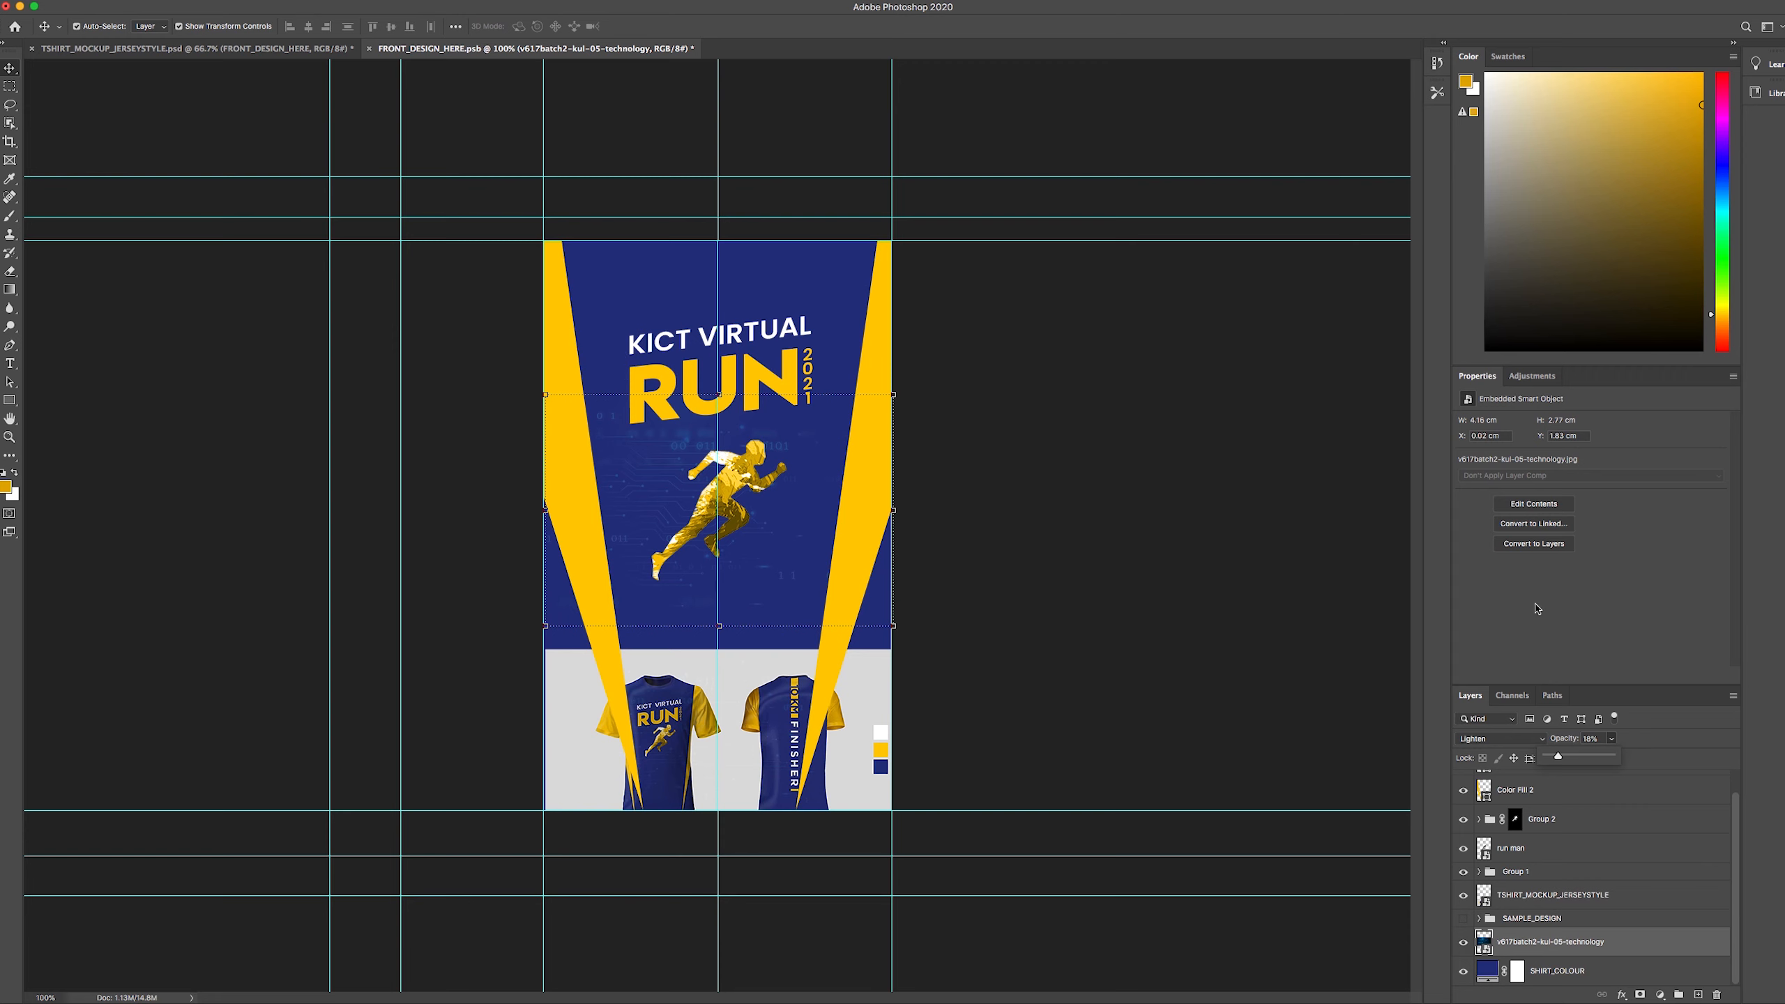
left_click_drag(1558, 759, 1556, 758)
left_click_drag(1556, 758, 1556, 758)
left_click_drag(892, 396, 1201, 245)
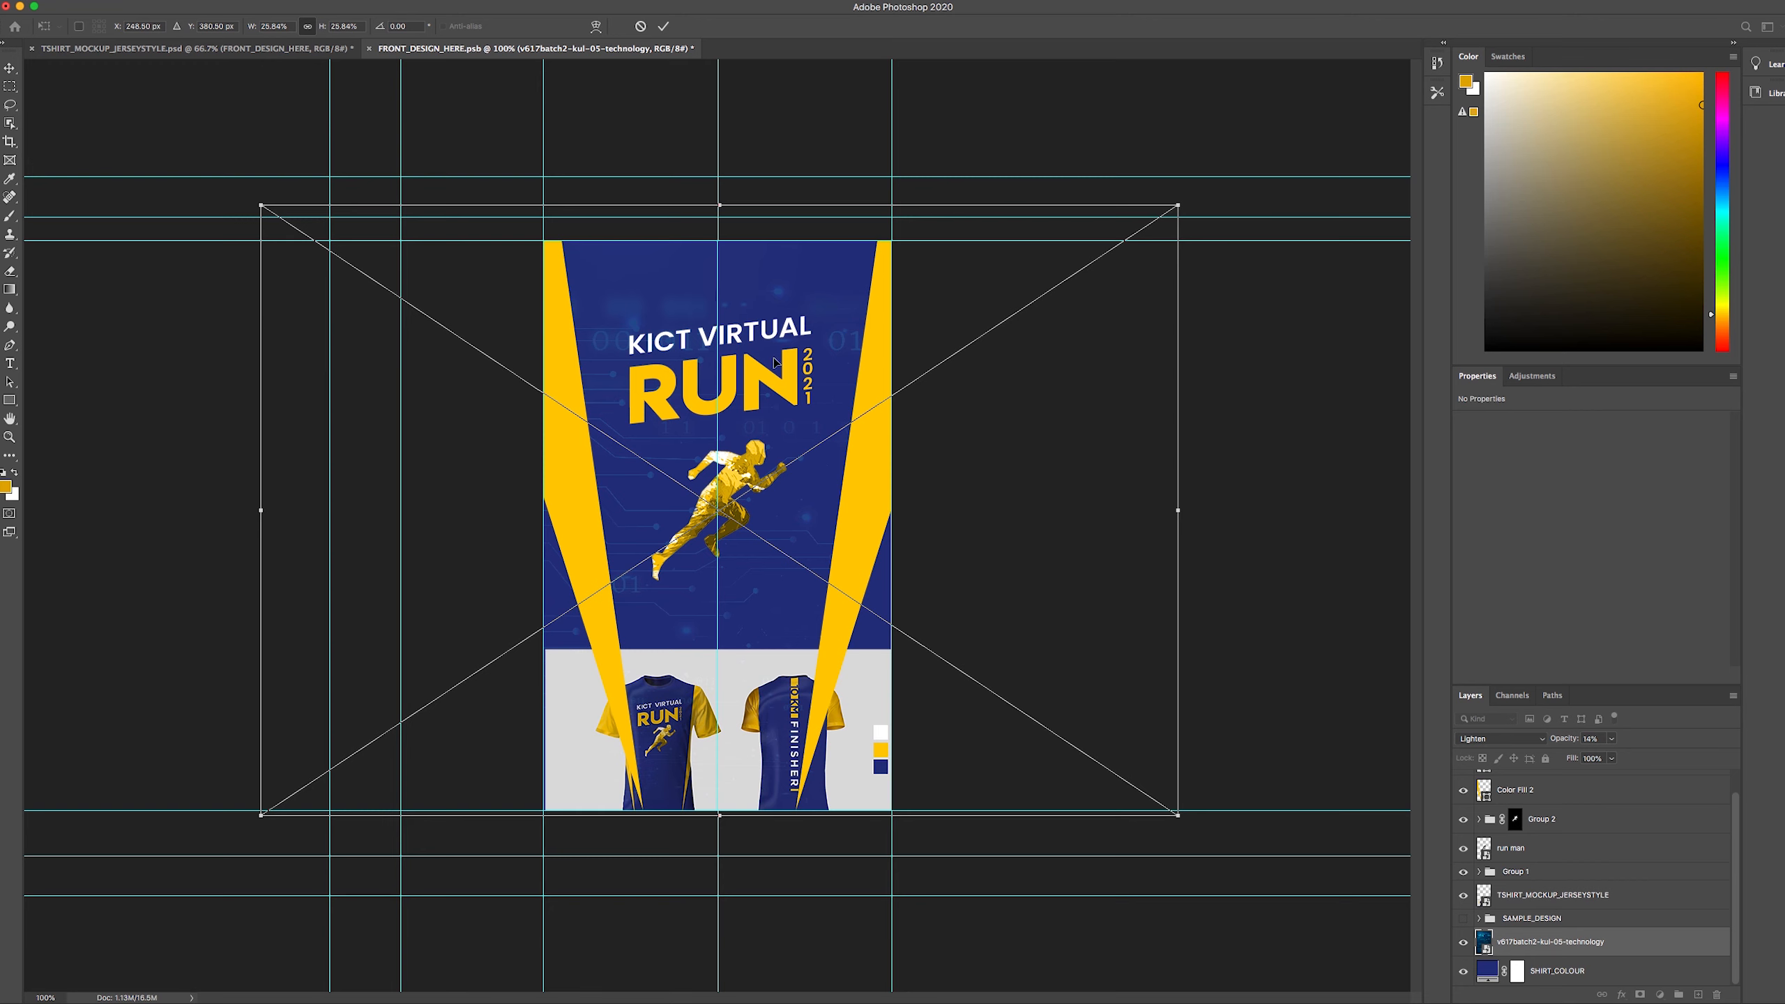
left_click(663, 26)
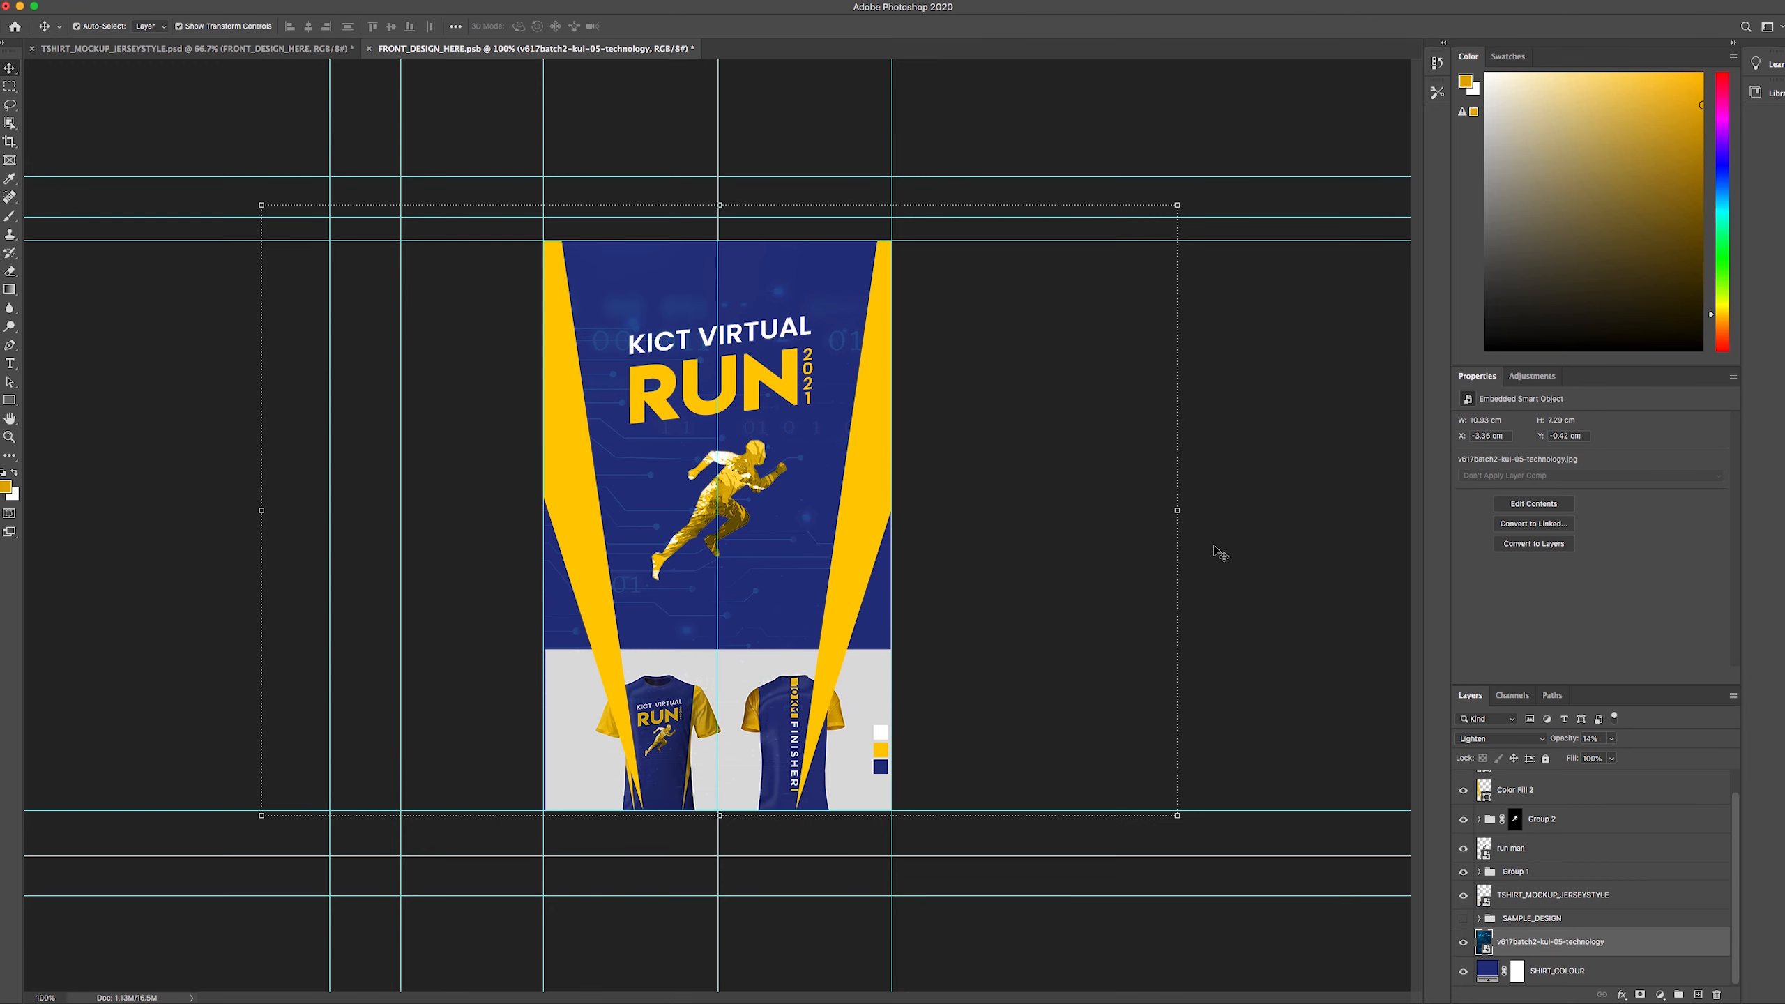
- Delete the TSHIRT_MOCKUP_JERSEYSTYLE reference image from the front design and save the file
left_click(810, 747)
left_click(744, 745)
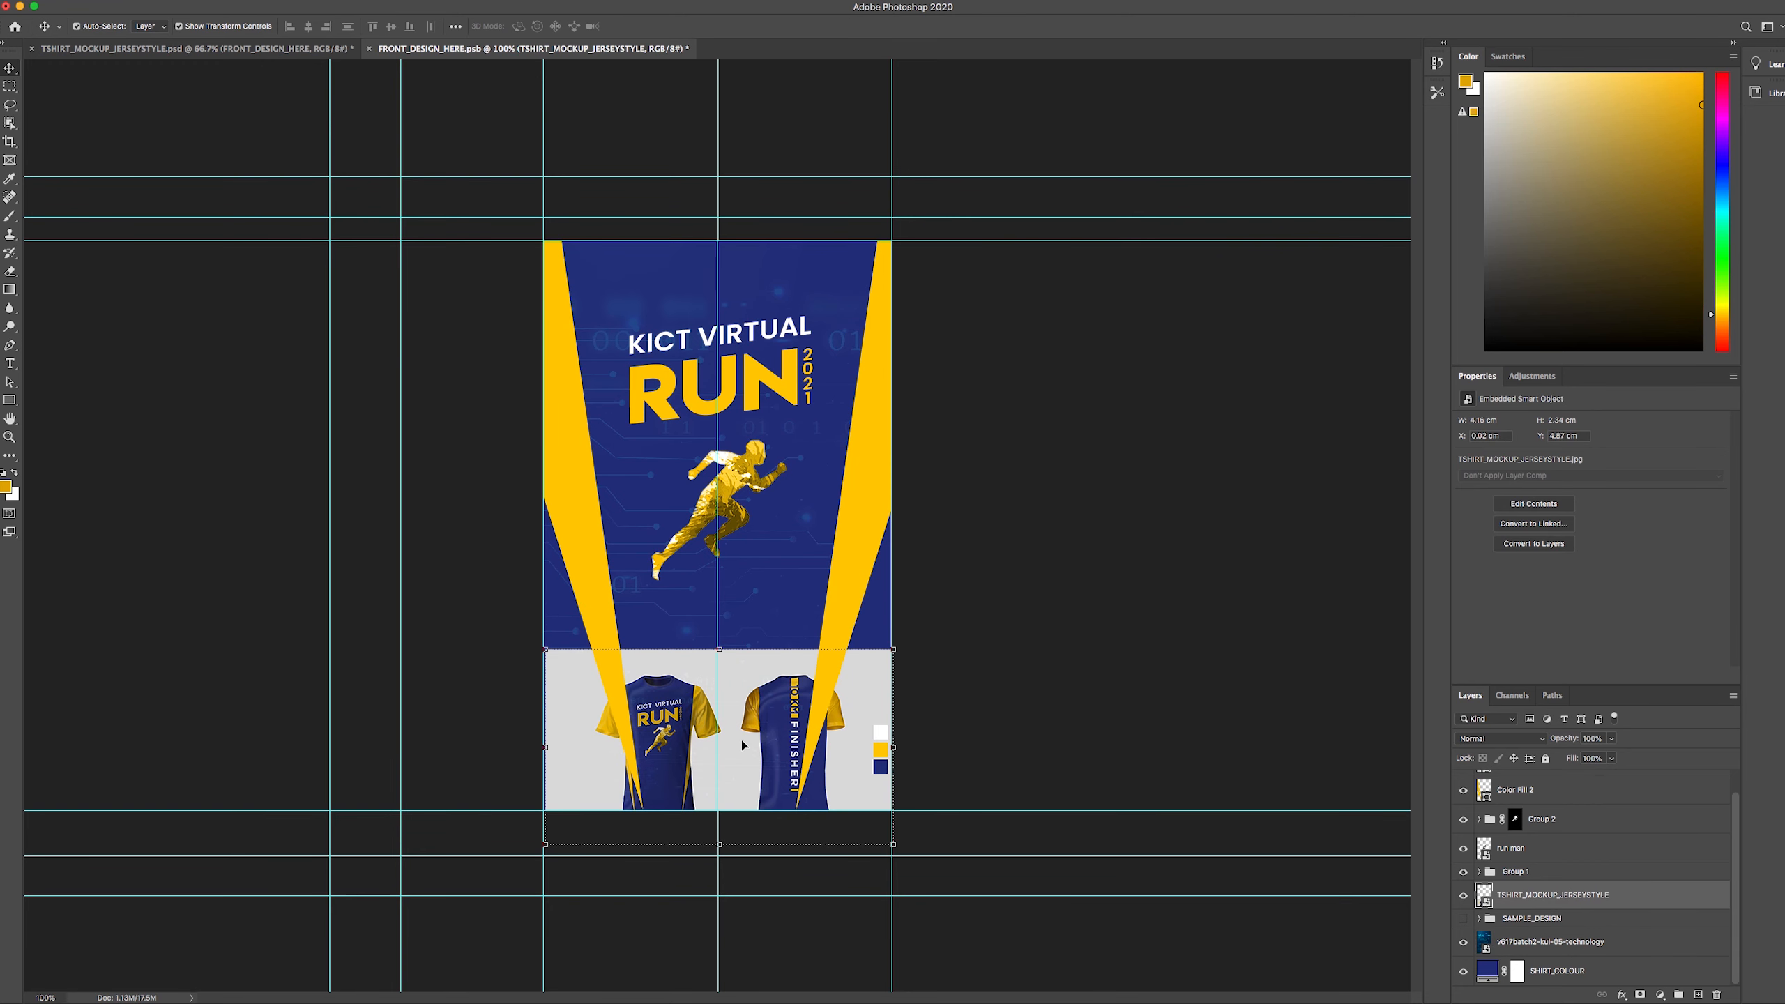
key("Delete")
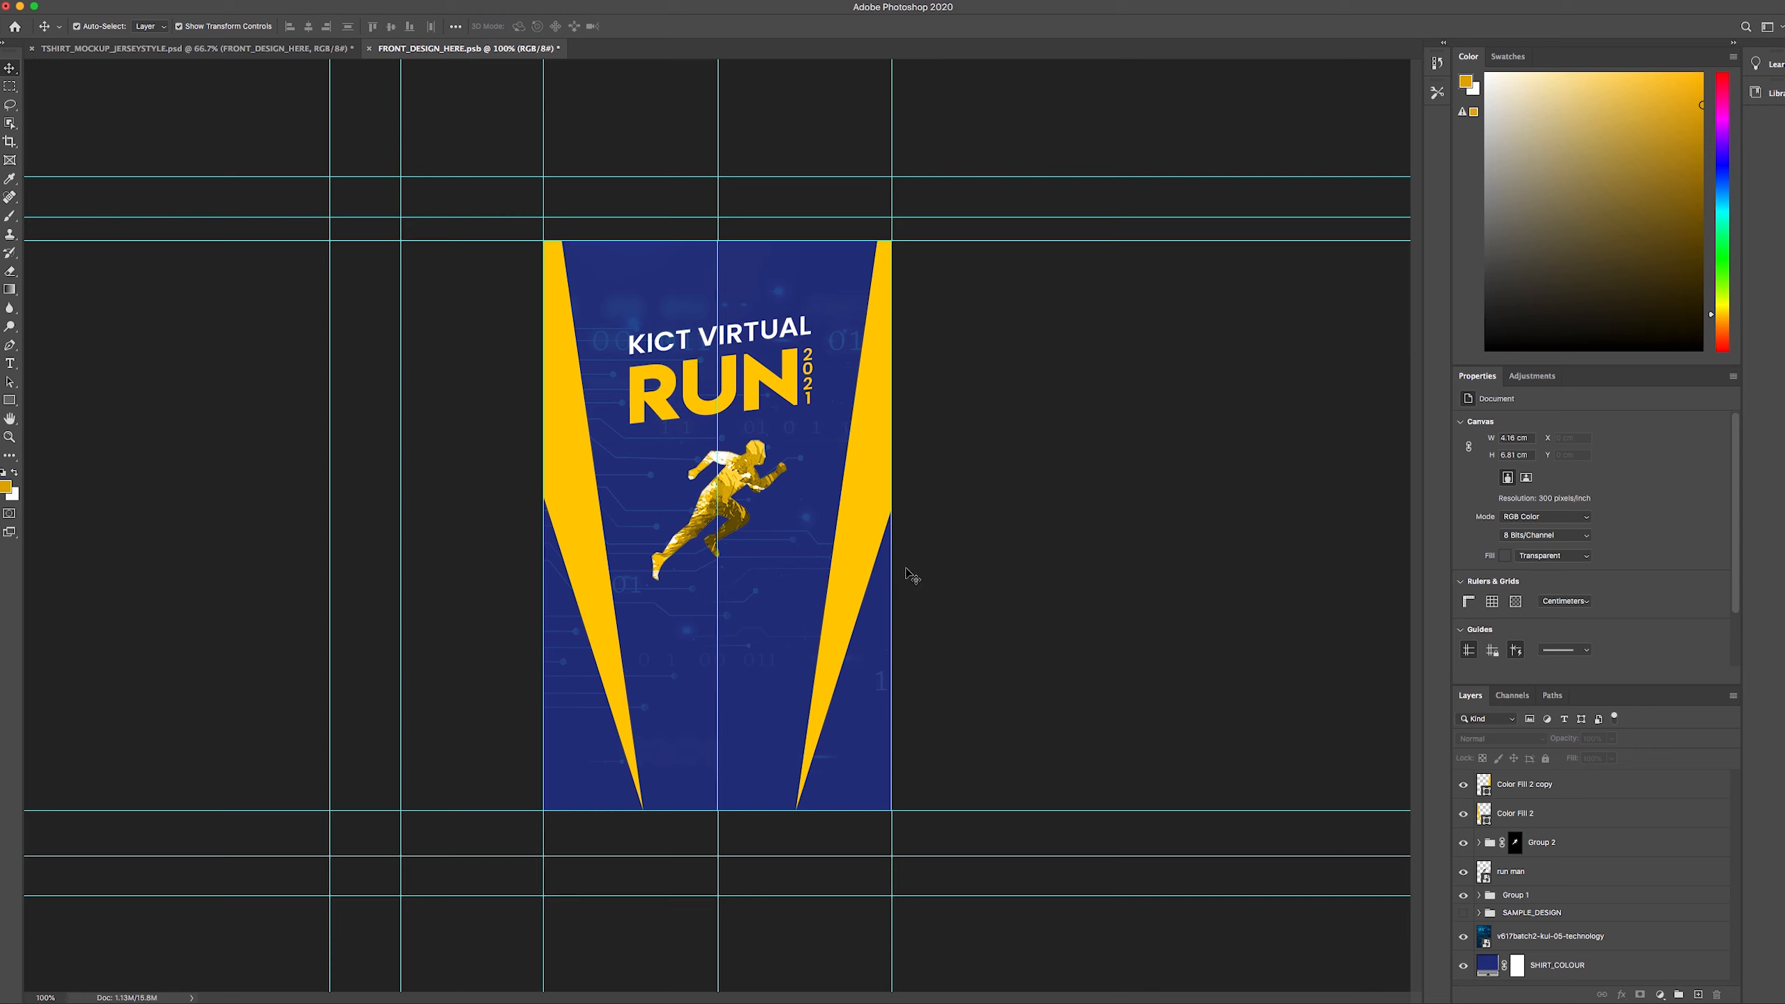
key("super+s")
- In the TSHIRT_MOCKUP_JERSEYSTYLE.psd document, move the reference image right to about X 5.46 cm, uncovering part of the front shirt
left_click(303, 56)
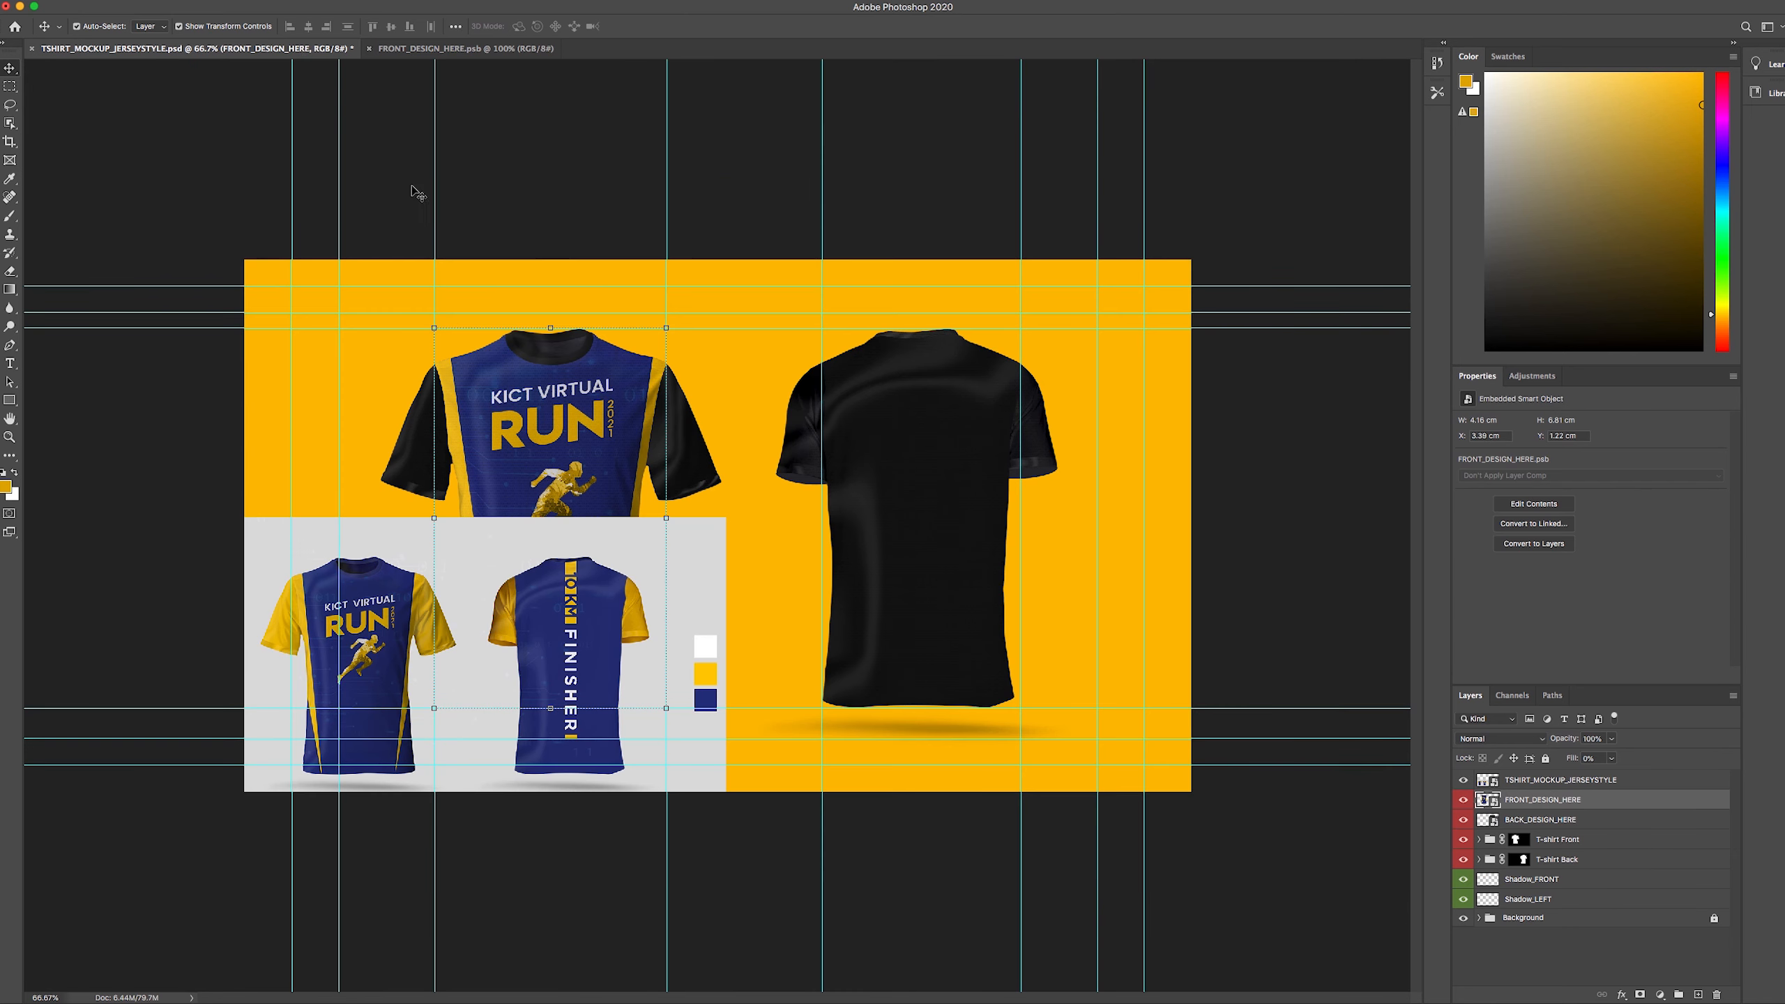
left_click(331, 571)
left_click_drag(394, 550, 682, 551)
key("shift+Right")
key("shift+Right")
key("shift+Right")
key("shift+Right")
key("shift+Right")
key("shift+Right")
key("shift+Right")
key("shift+Right")
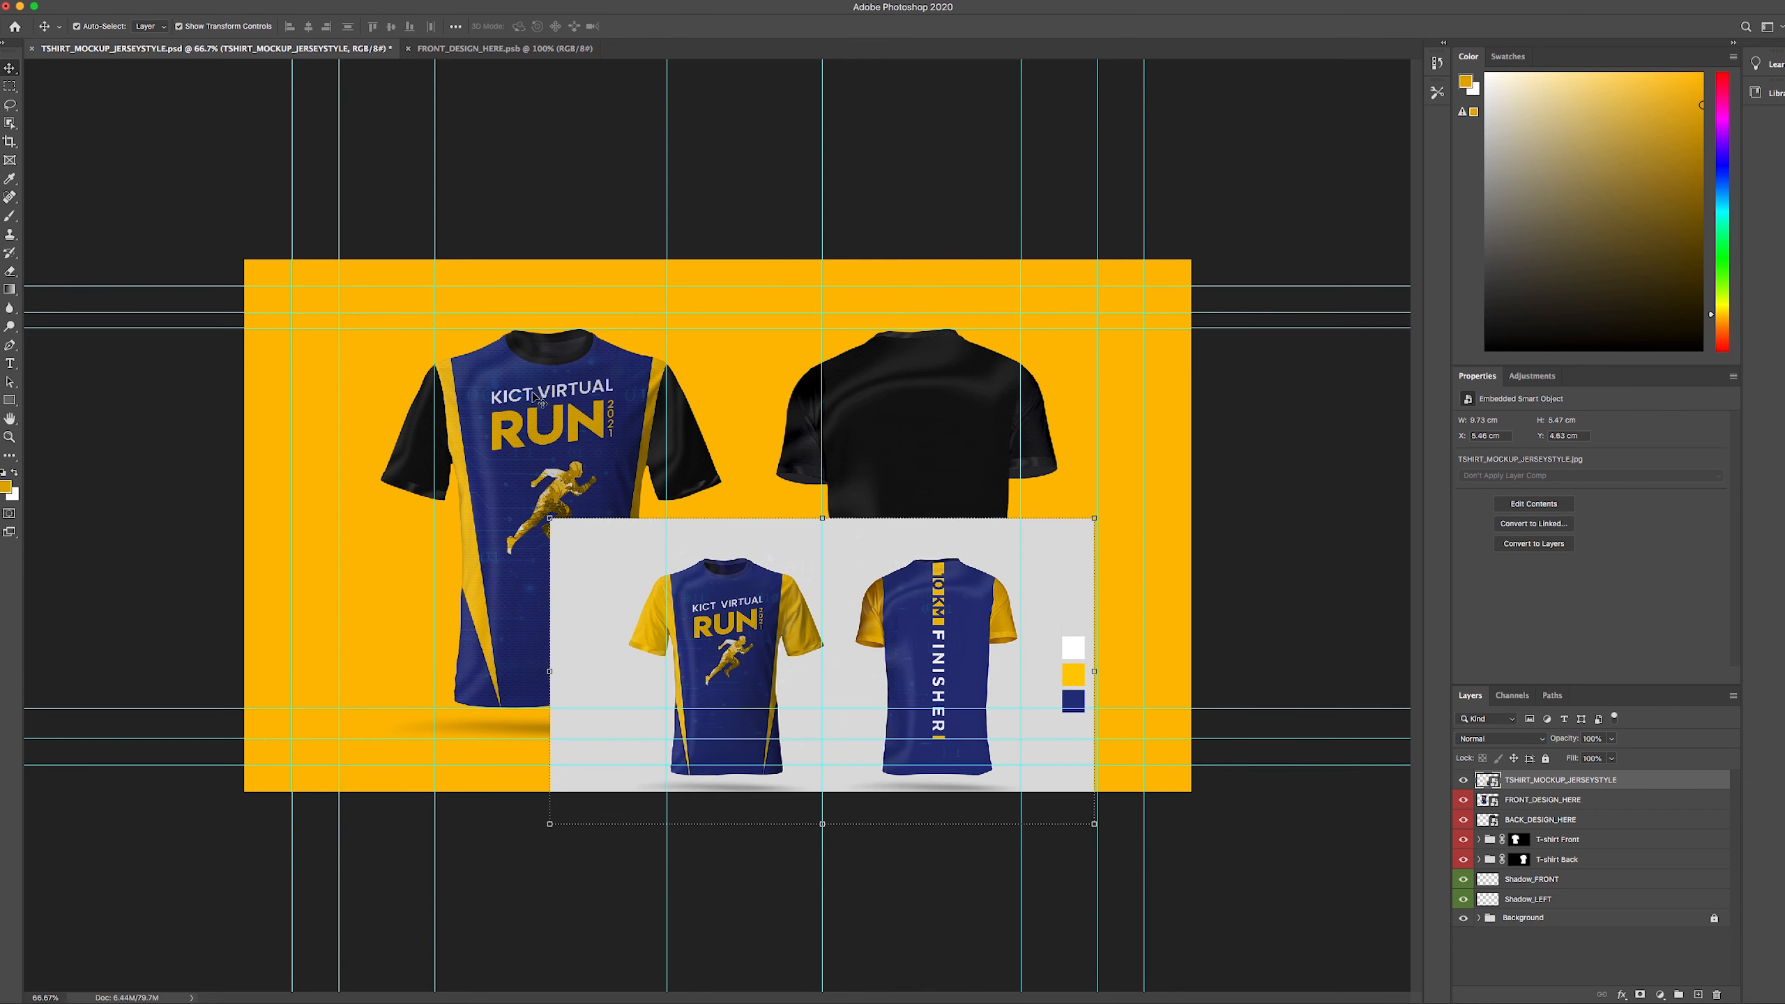
- In the FRONT_DESIGN_HERE document, lower the whole KICT VIRTUAL RUN 2021 text group slightly towards the runner
left_click(492, 49)
left_click(664, 352)
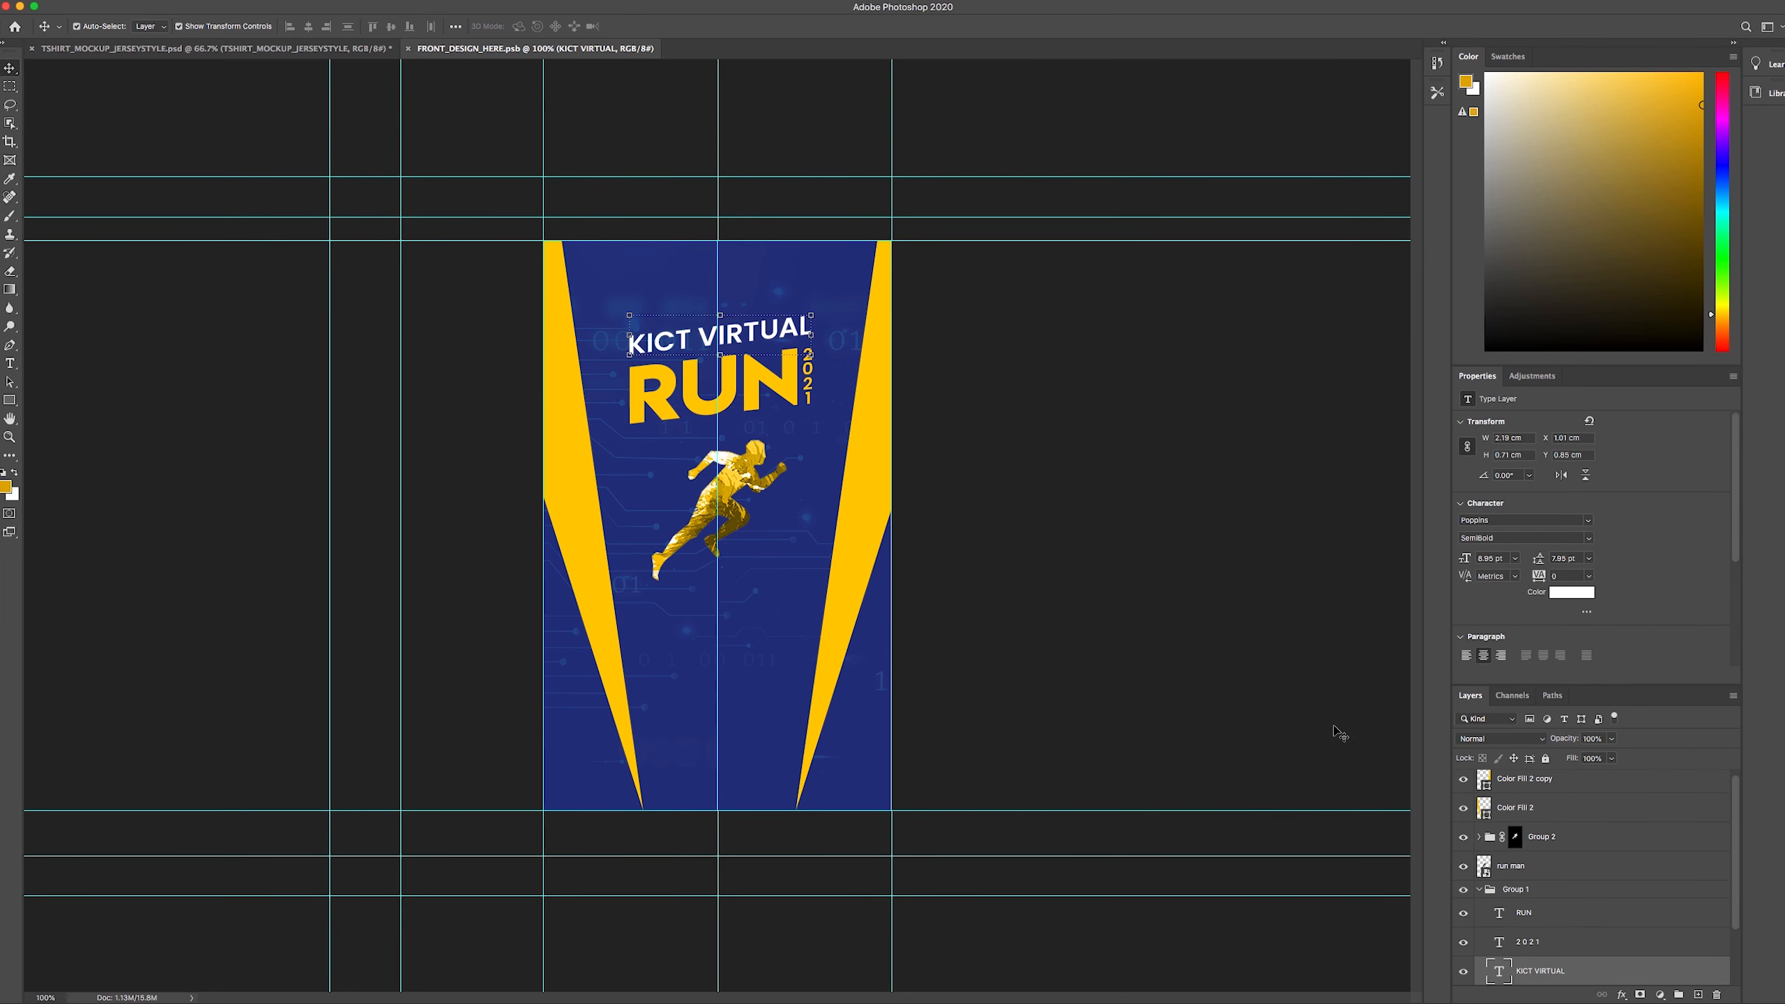
left_click(1479, 896)
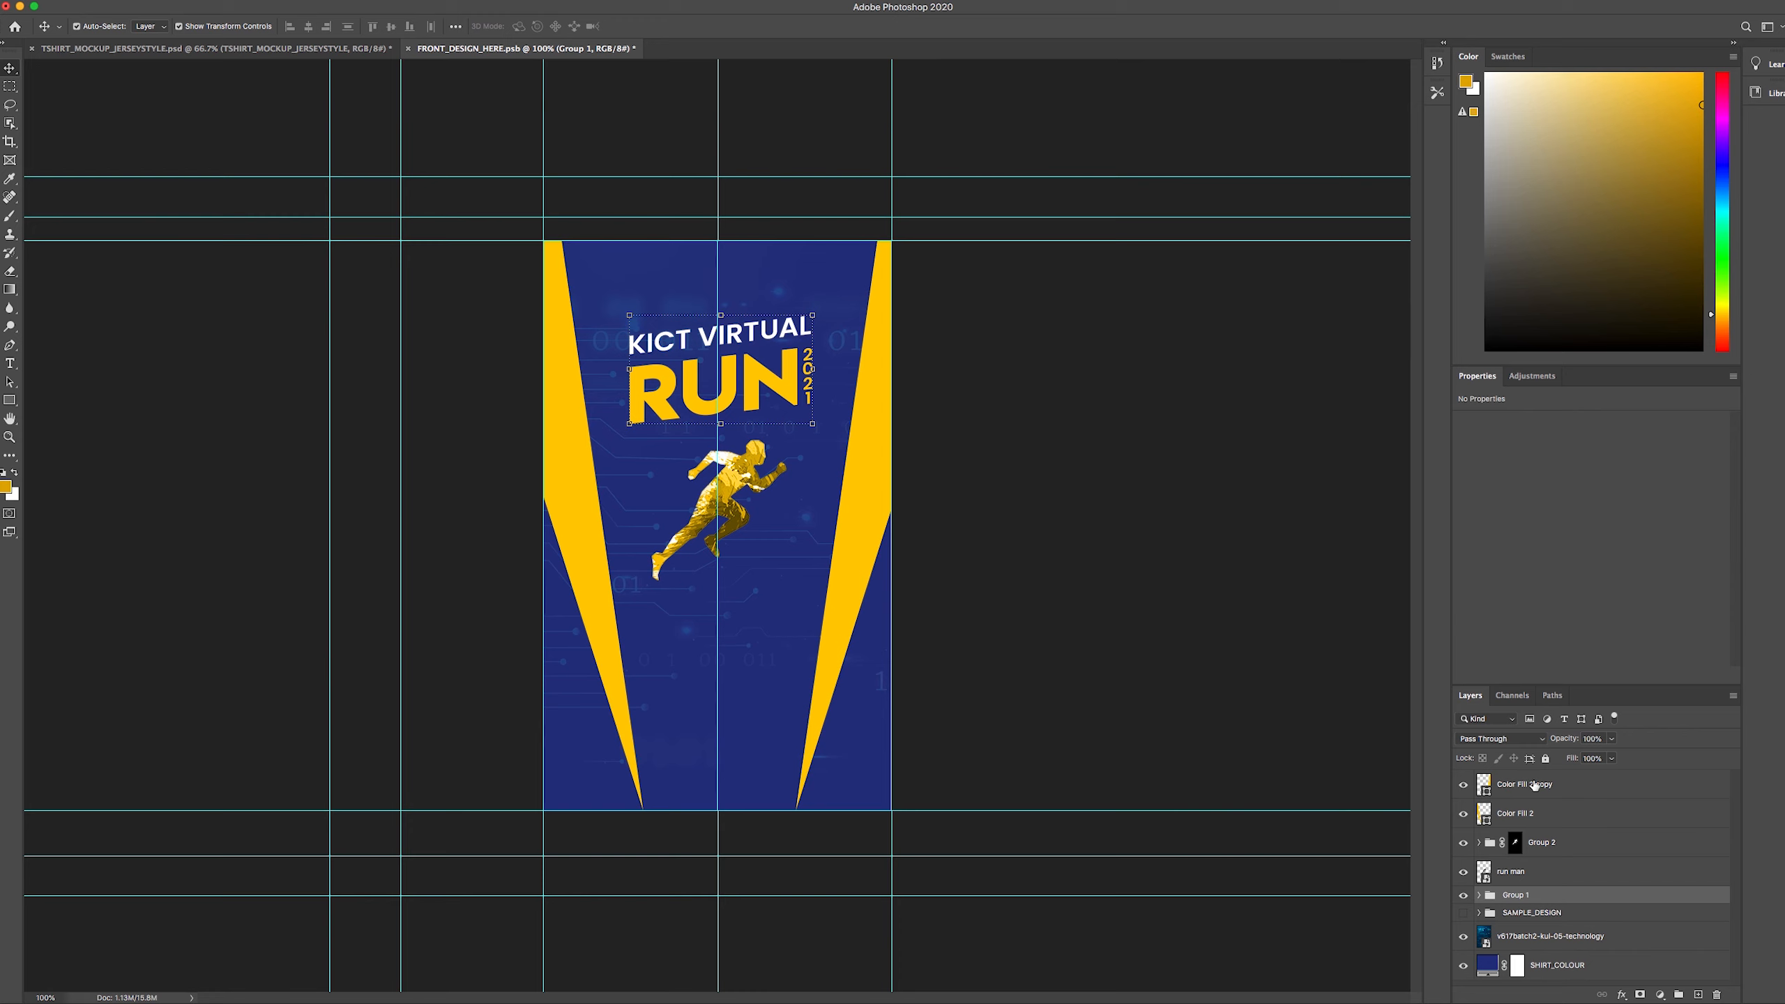
key("Down")
key("Down")
key("Down")
key("Down")
key("Down")
key("Down")
key("Down")
key("Down")
key("Down")
key("Down")
key("Down")
key("Down")
key("Down")
key("Down")
key("Down")
key("Down")
key("Down")
key("Down")
key("Down")
key("Down")
key("Down")
key("Down")
key("Down")
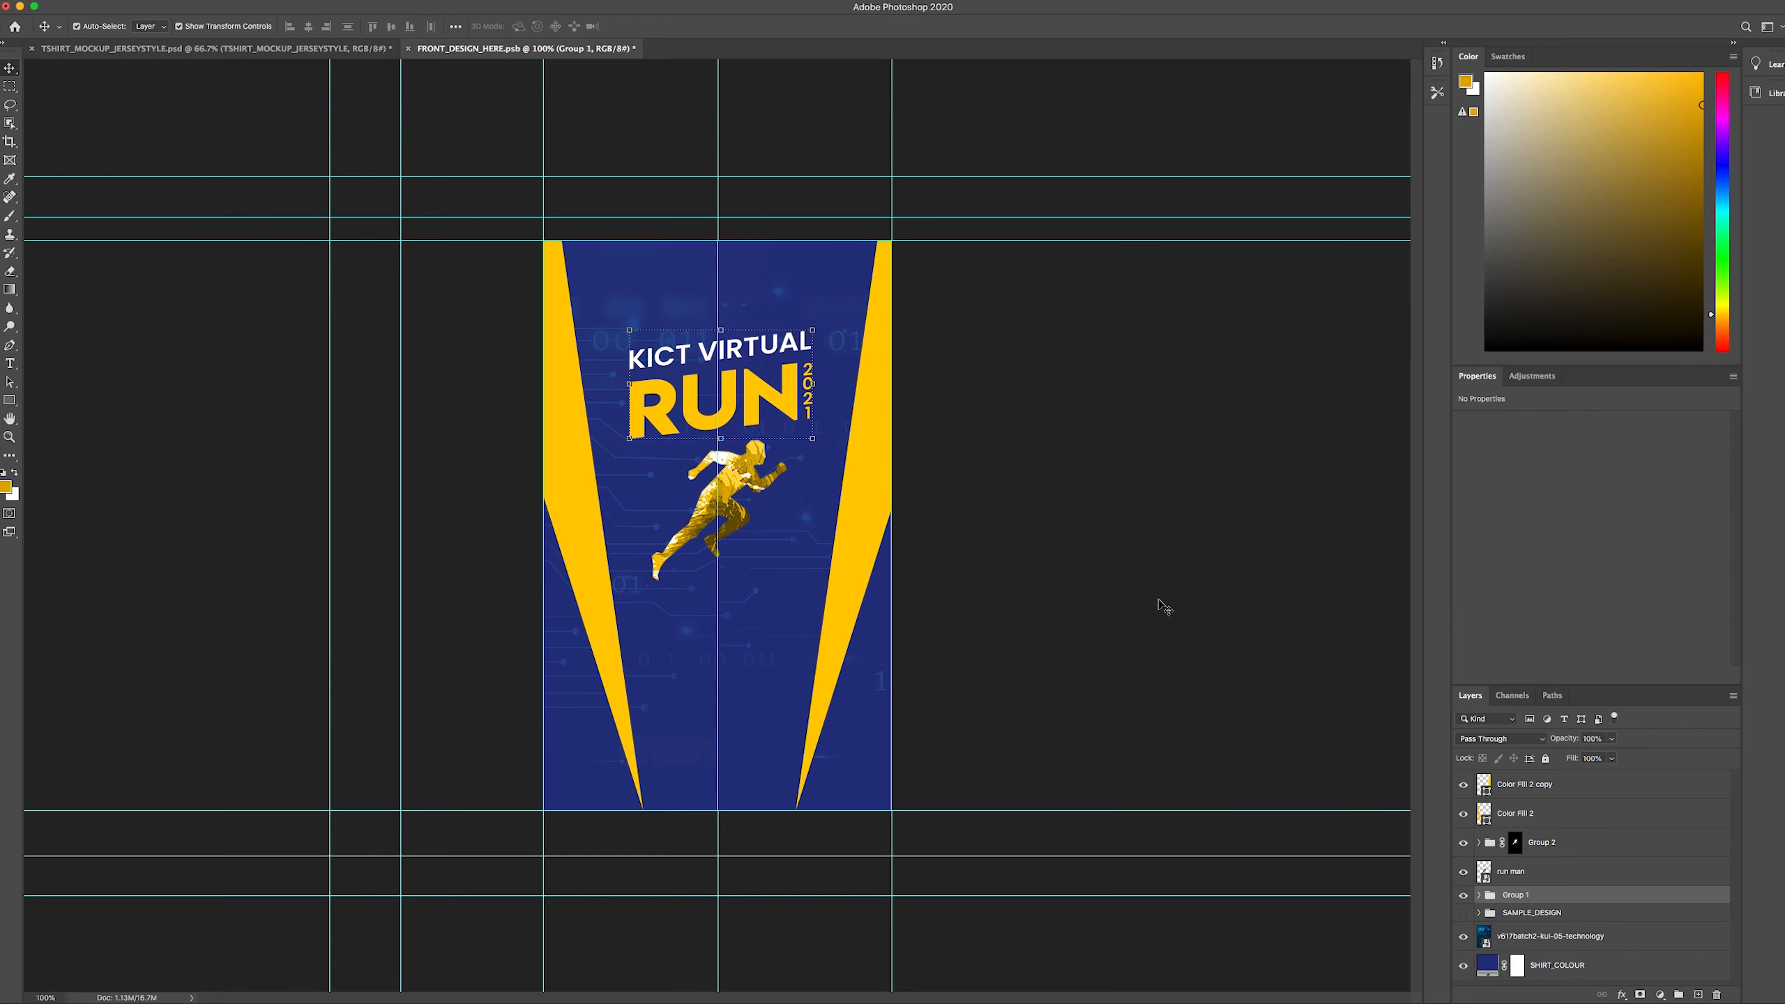
key("Down")
key("Down")
- Select the runner layer with its tint group, nudge them down and scale both down slightly around the centre
left_click(755, 501)
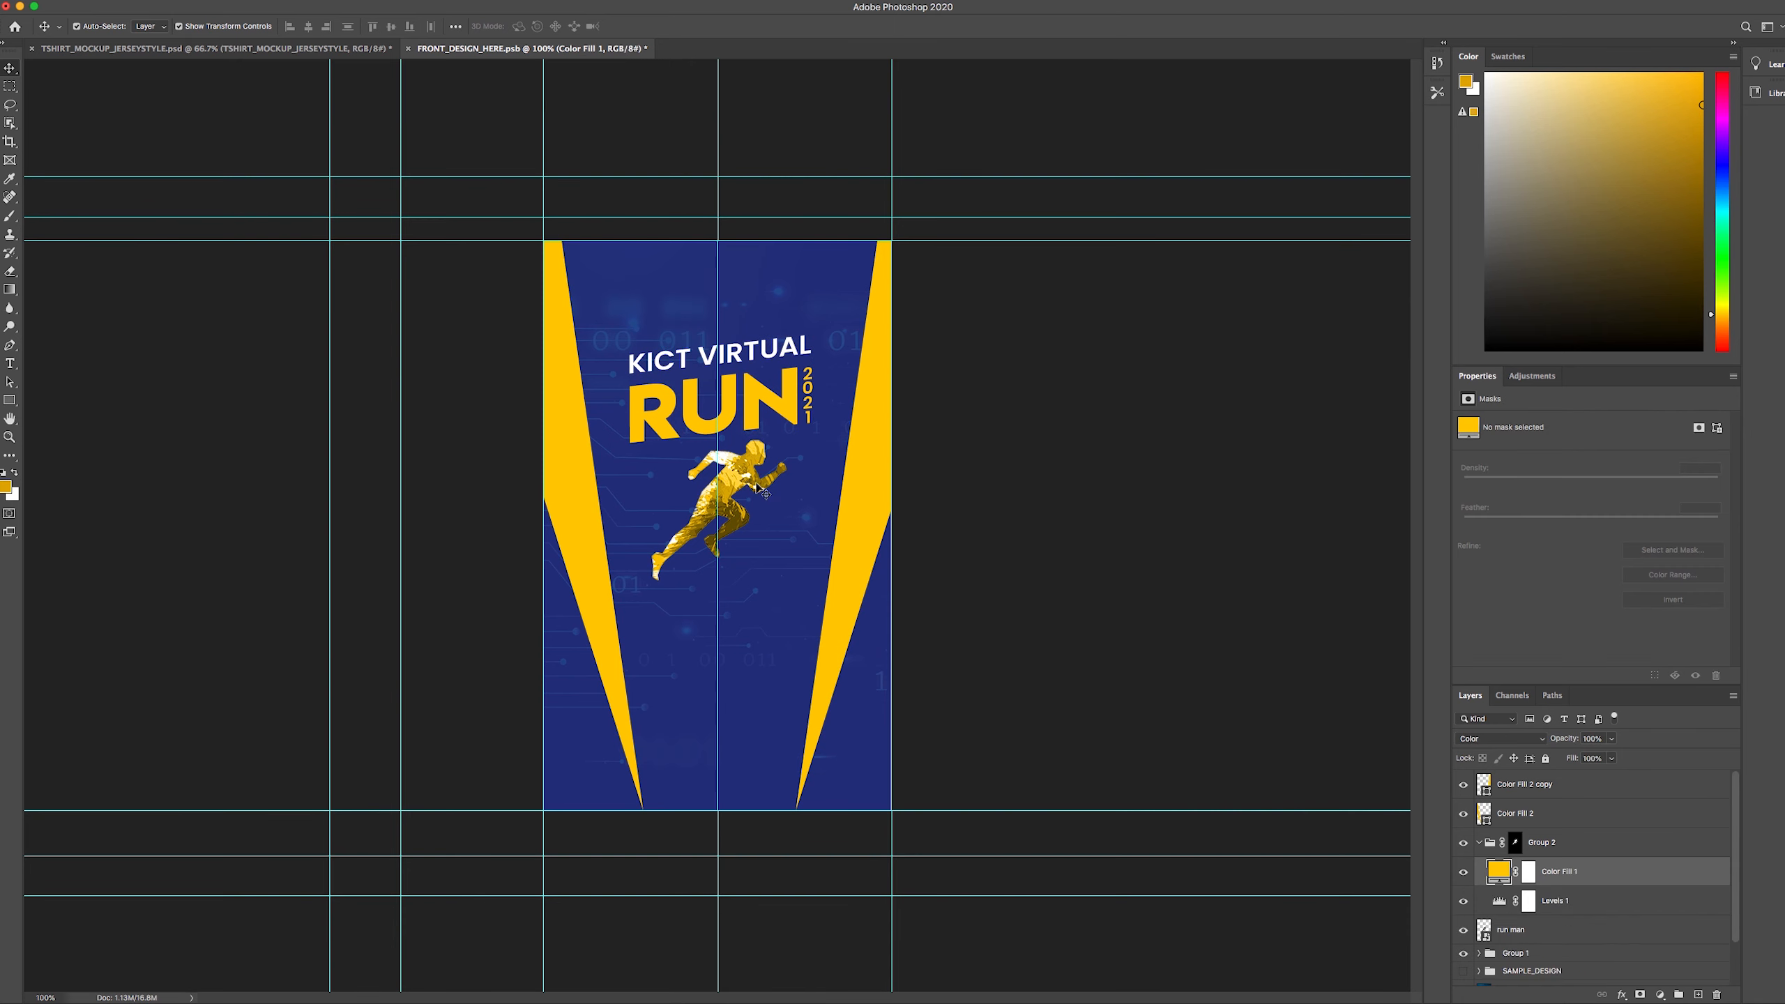
left_click(1553, 822)
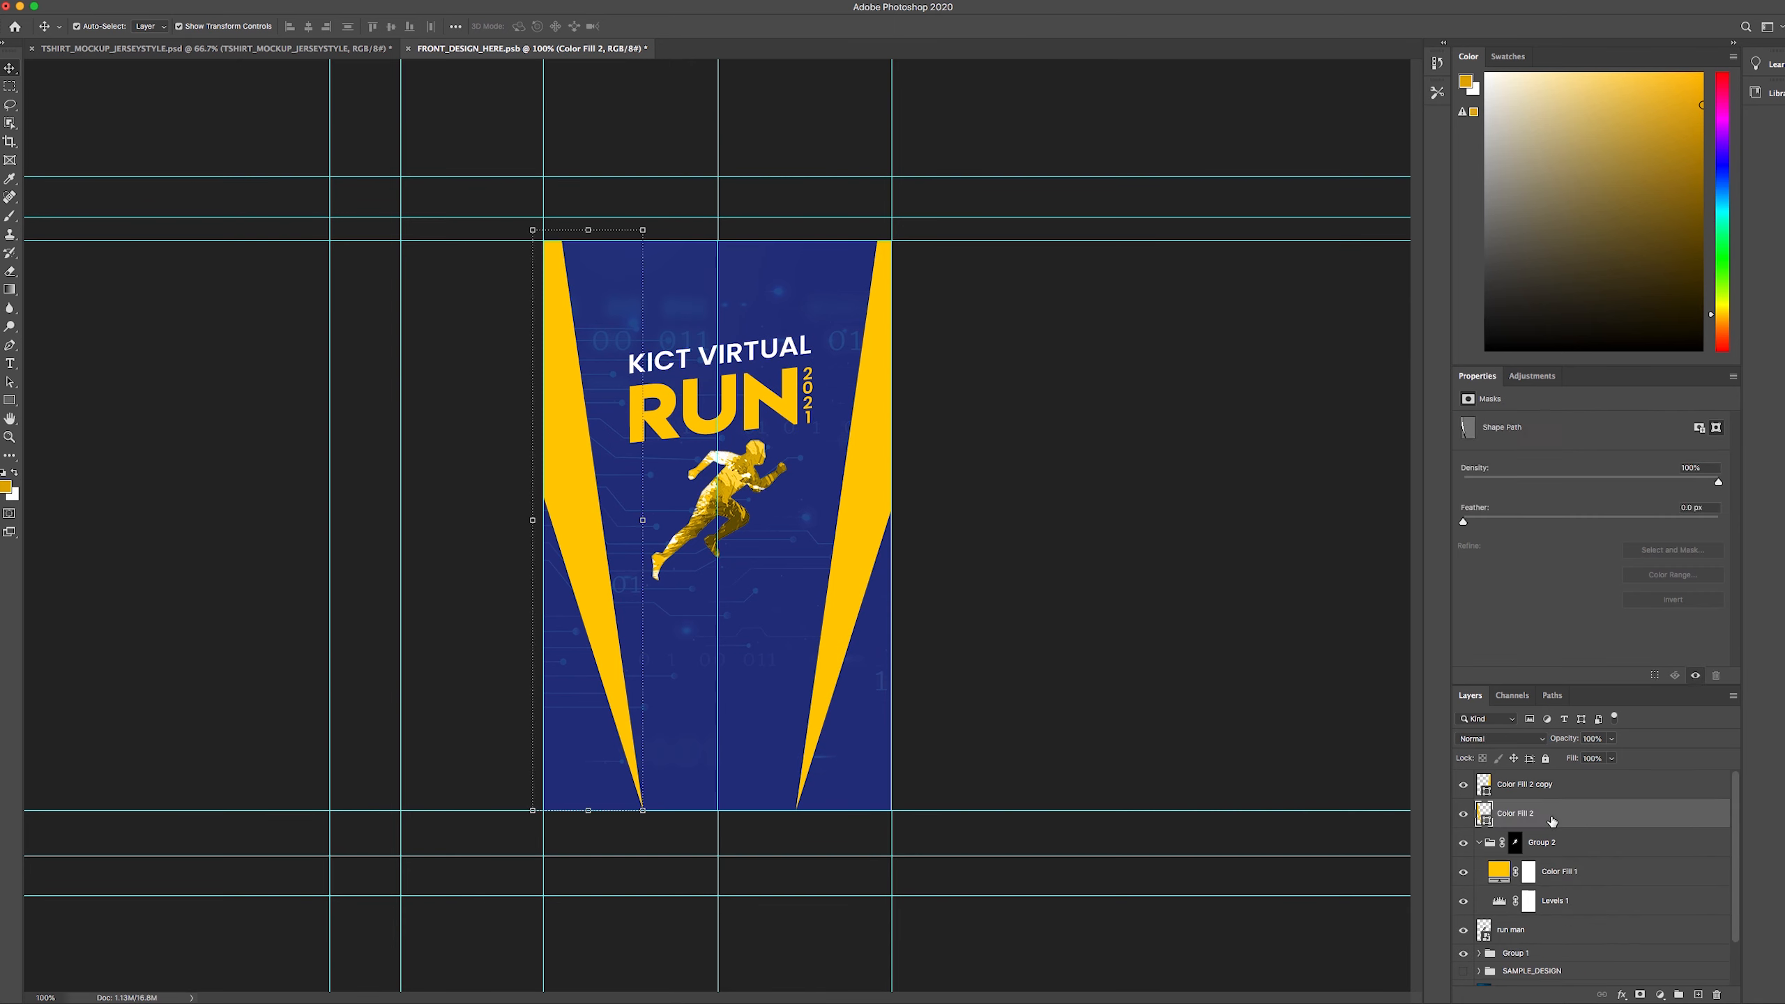
left_click(1480, 842)
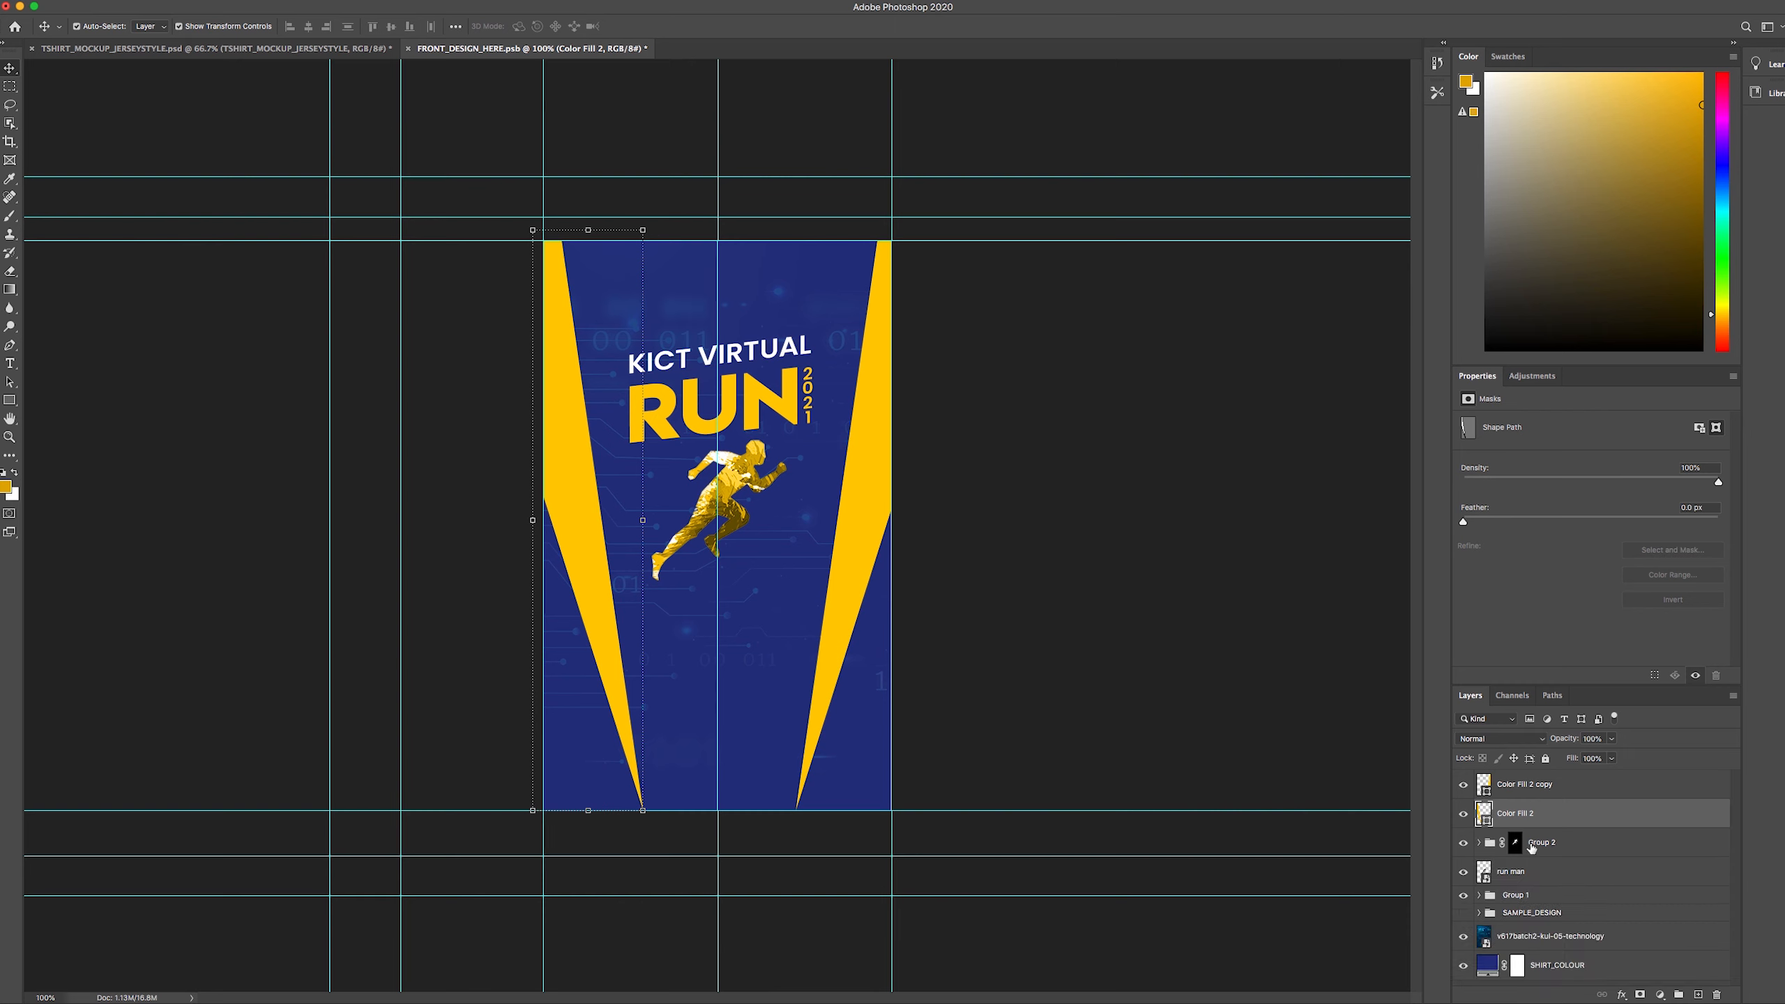
left_click(1553, 847)
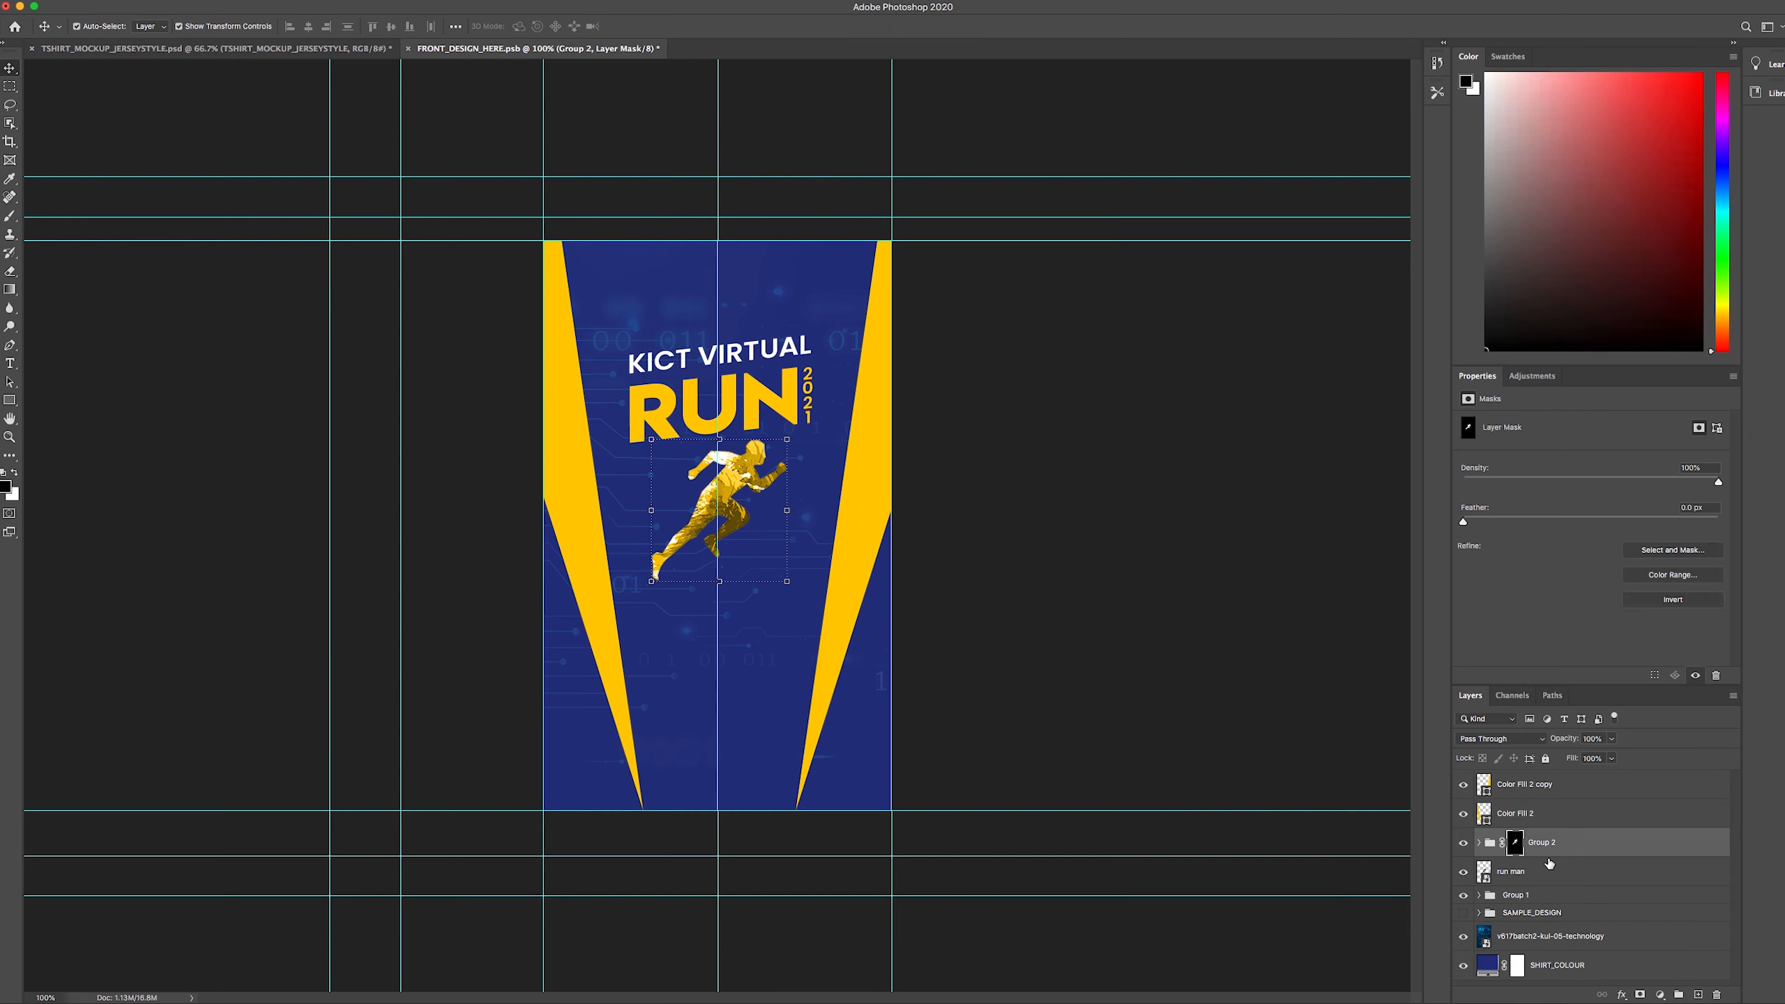
left_click(1533, 872, "shift")
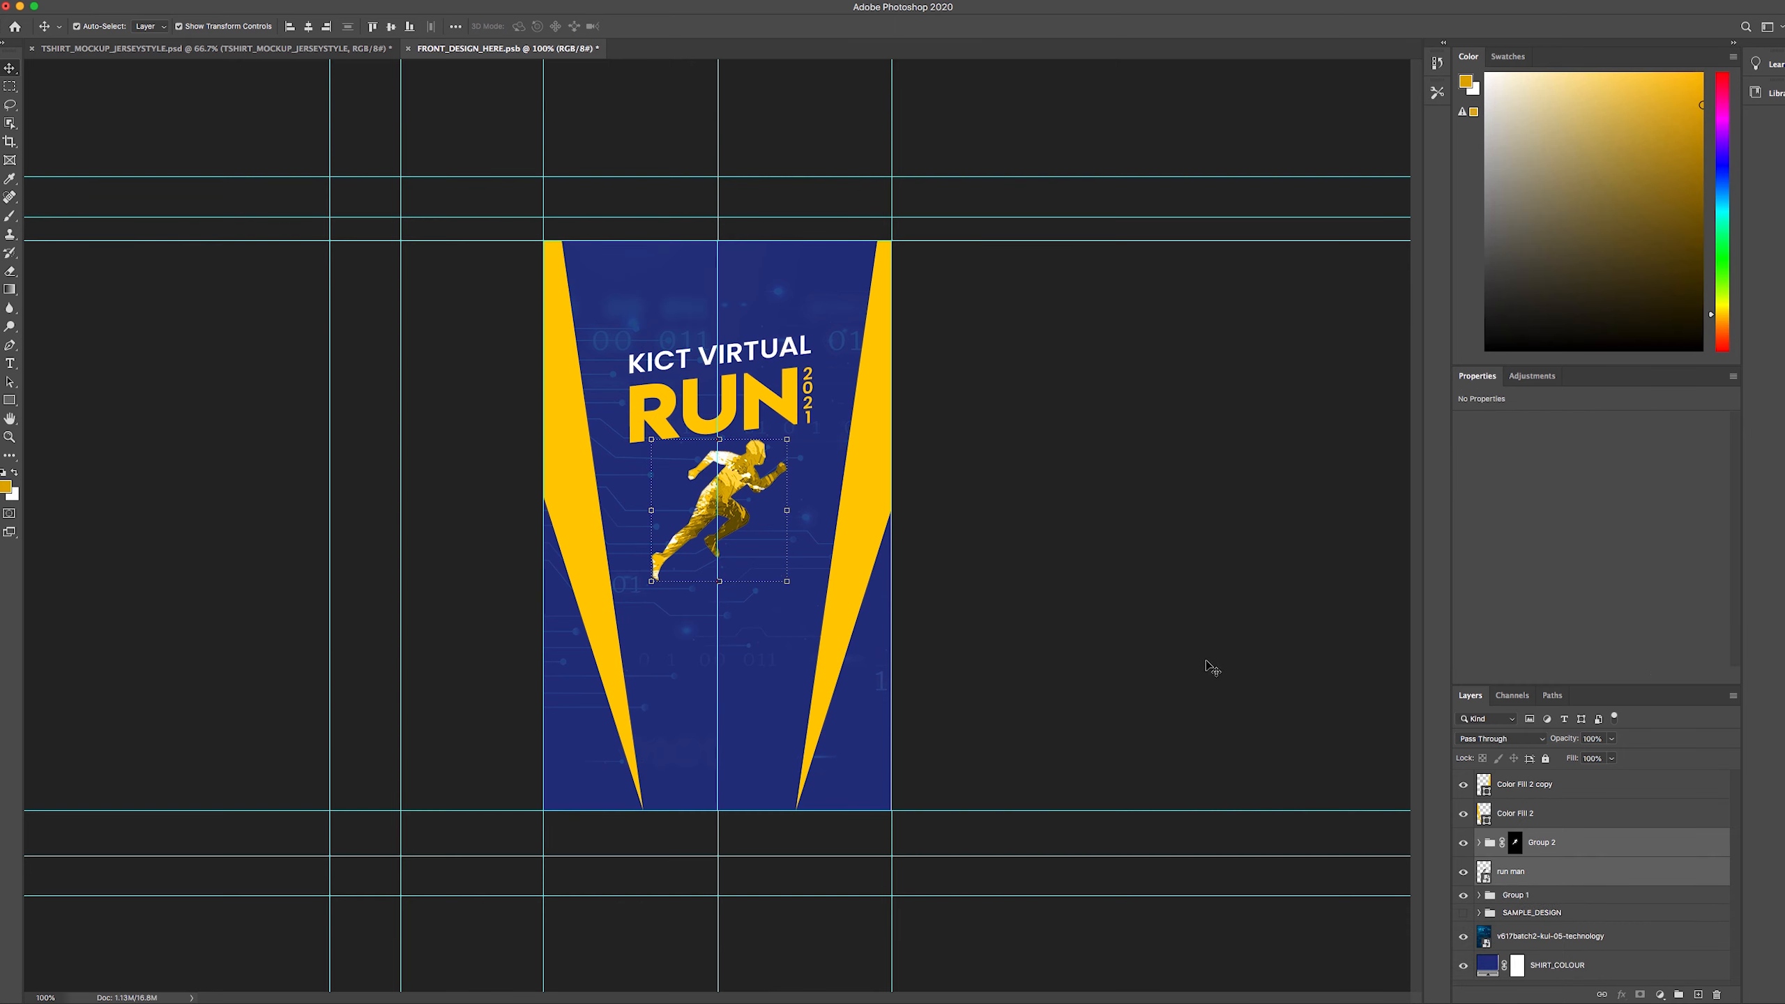
key("Down")
key("Down")
left_click_drag(651, 583, 658, 577)
left_click(712, 26)
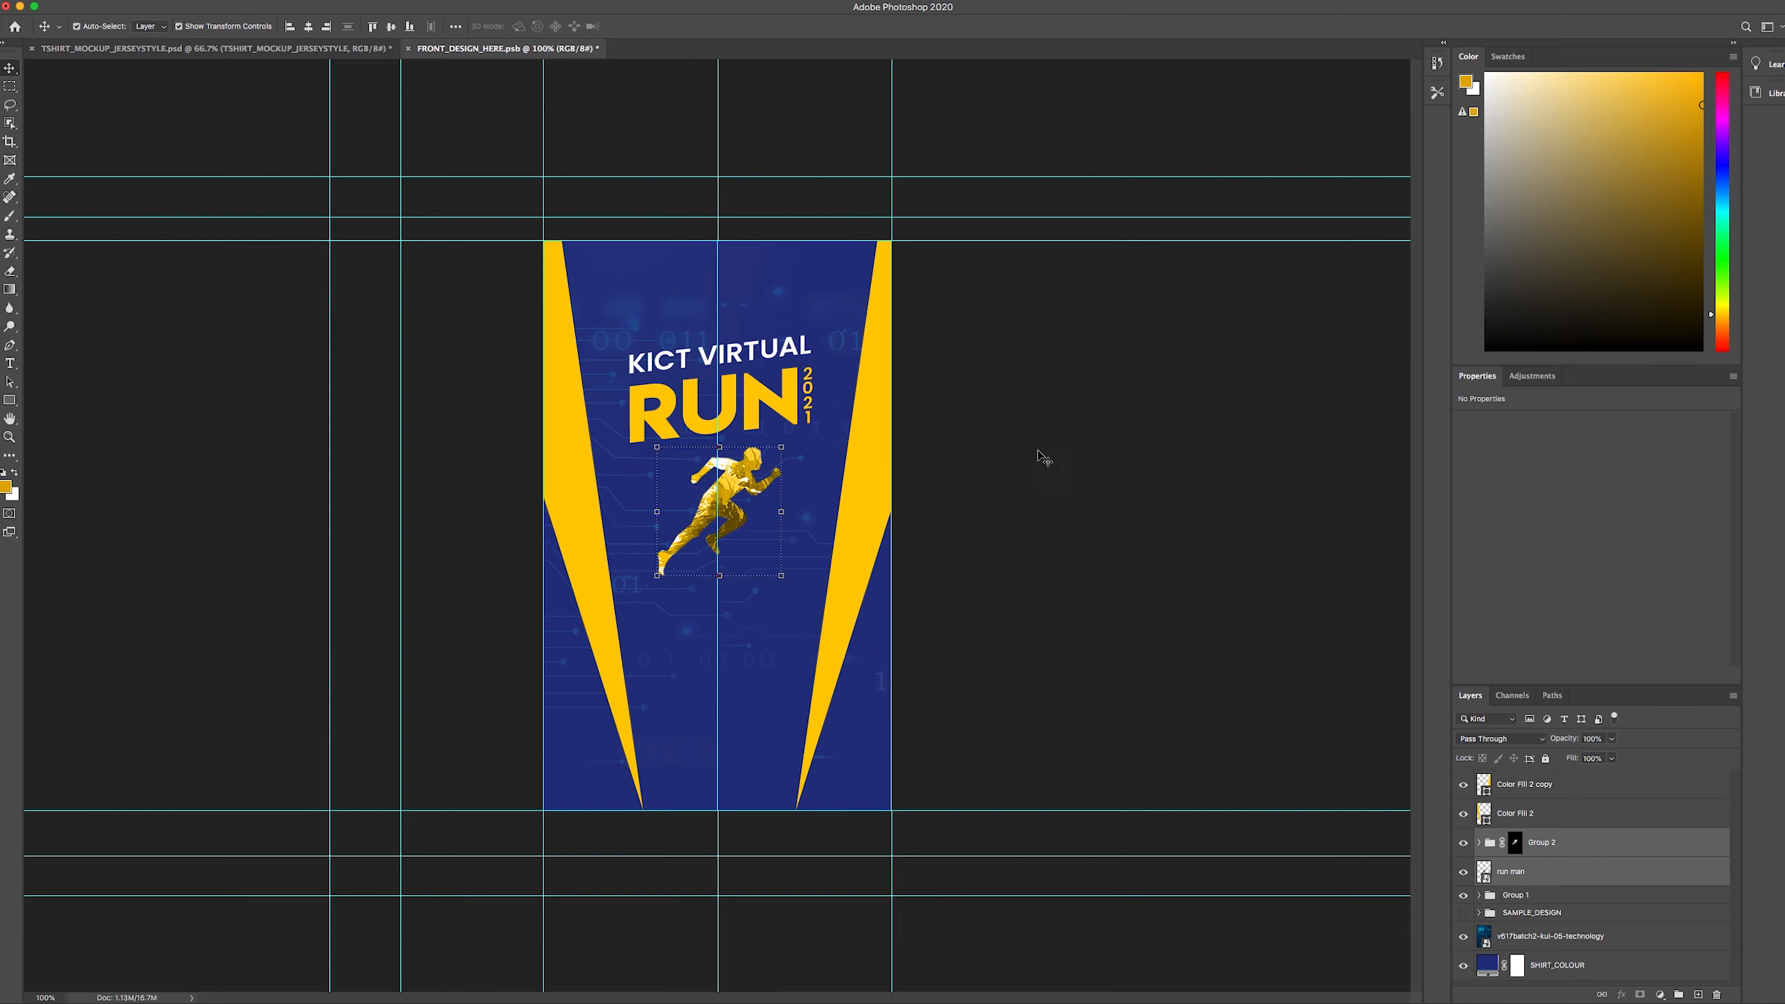
- Save the front design and, in the shirt mockup document, move the reference image further right to about X 7.59 cm
left_click(1066, 537)
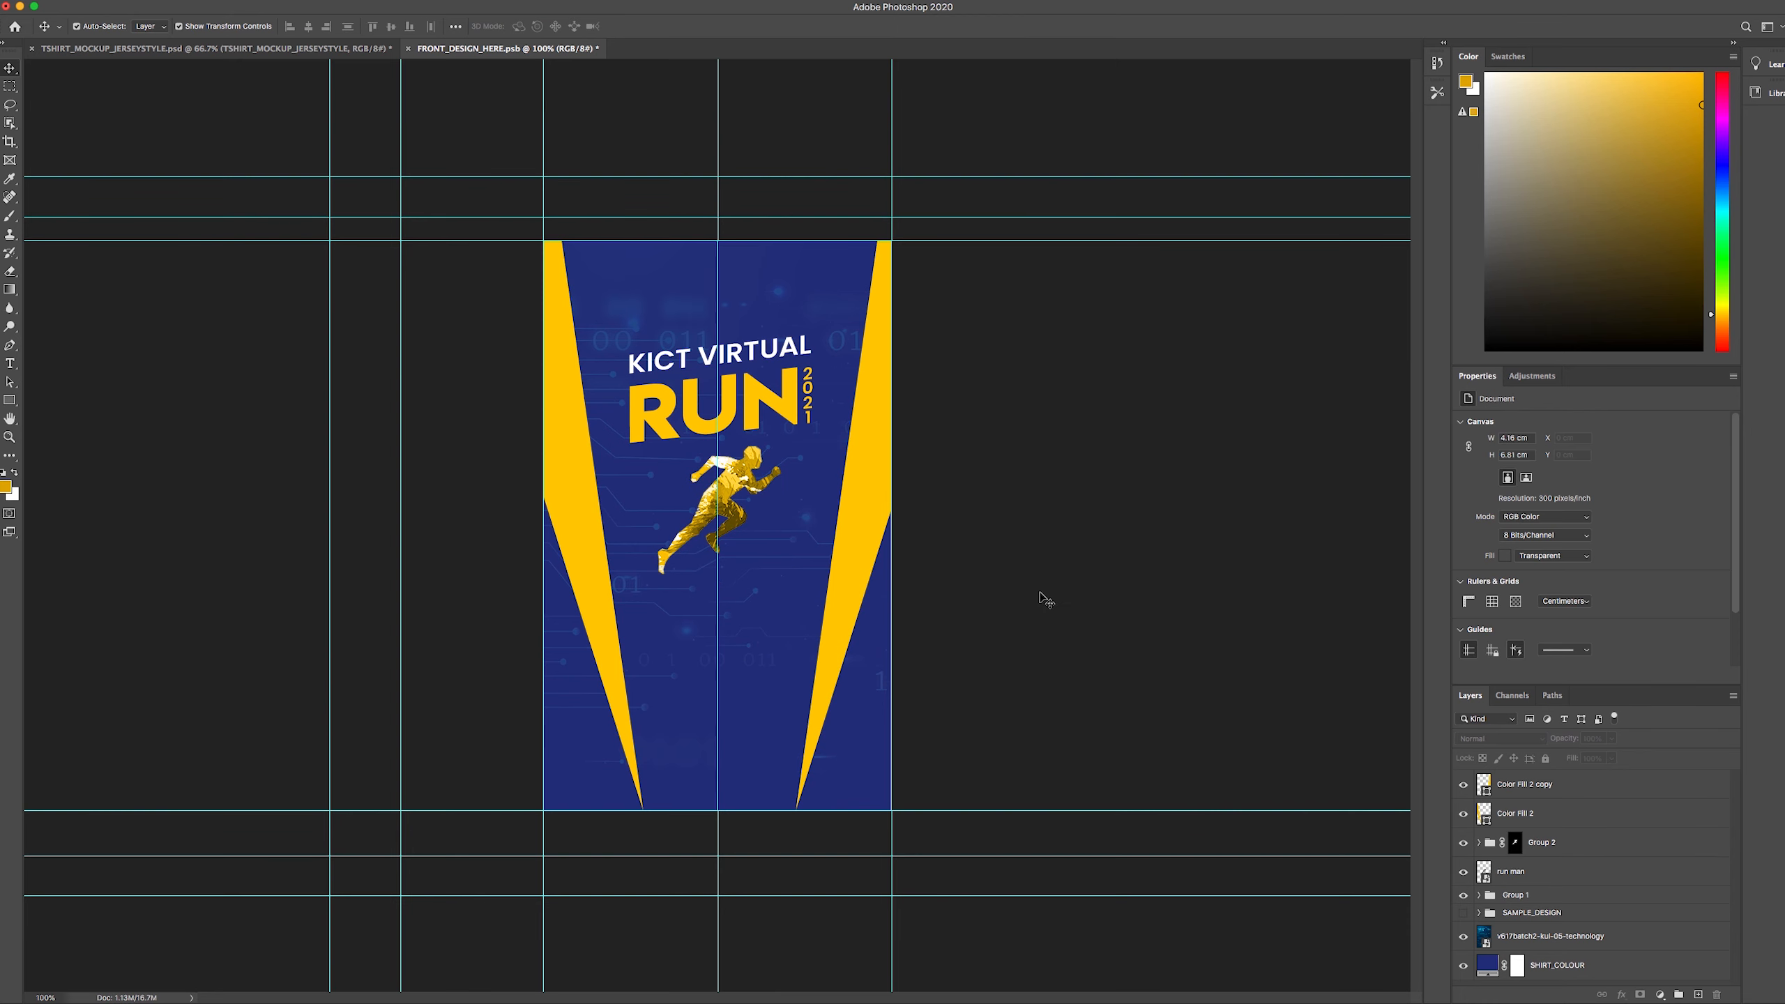
key("super+s")
left_click(151, 48)
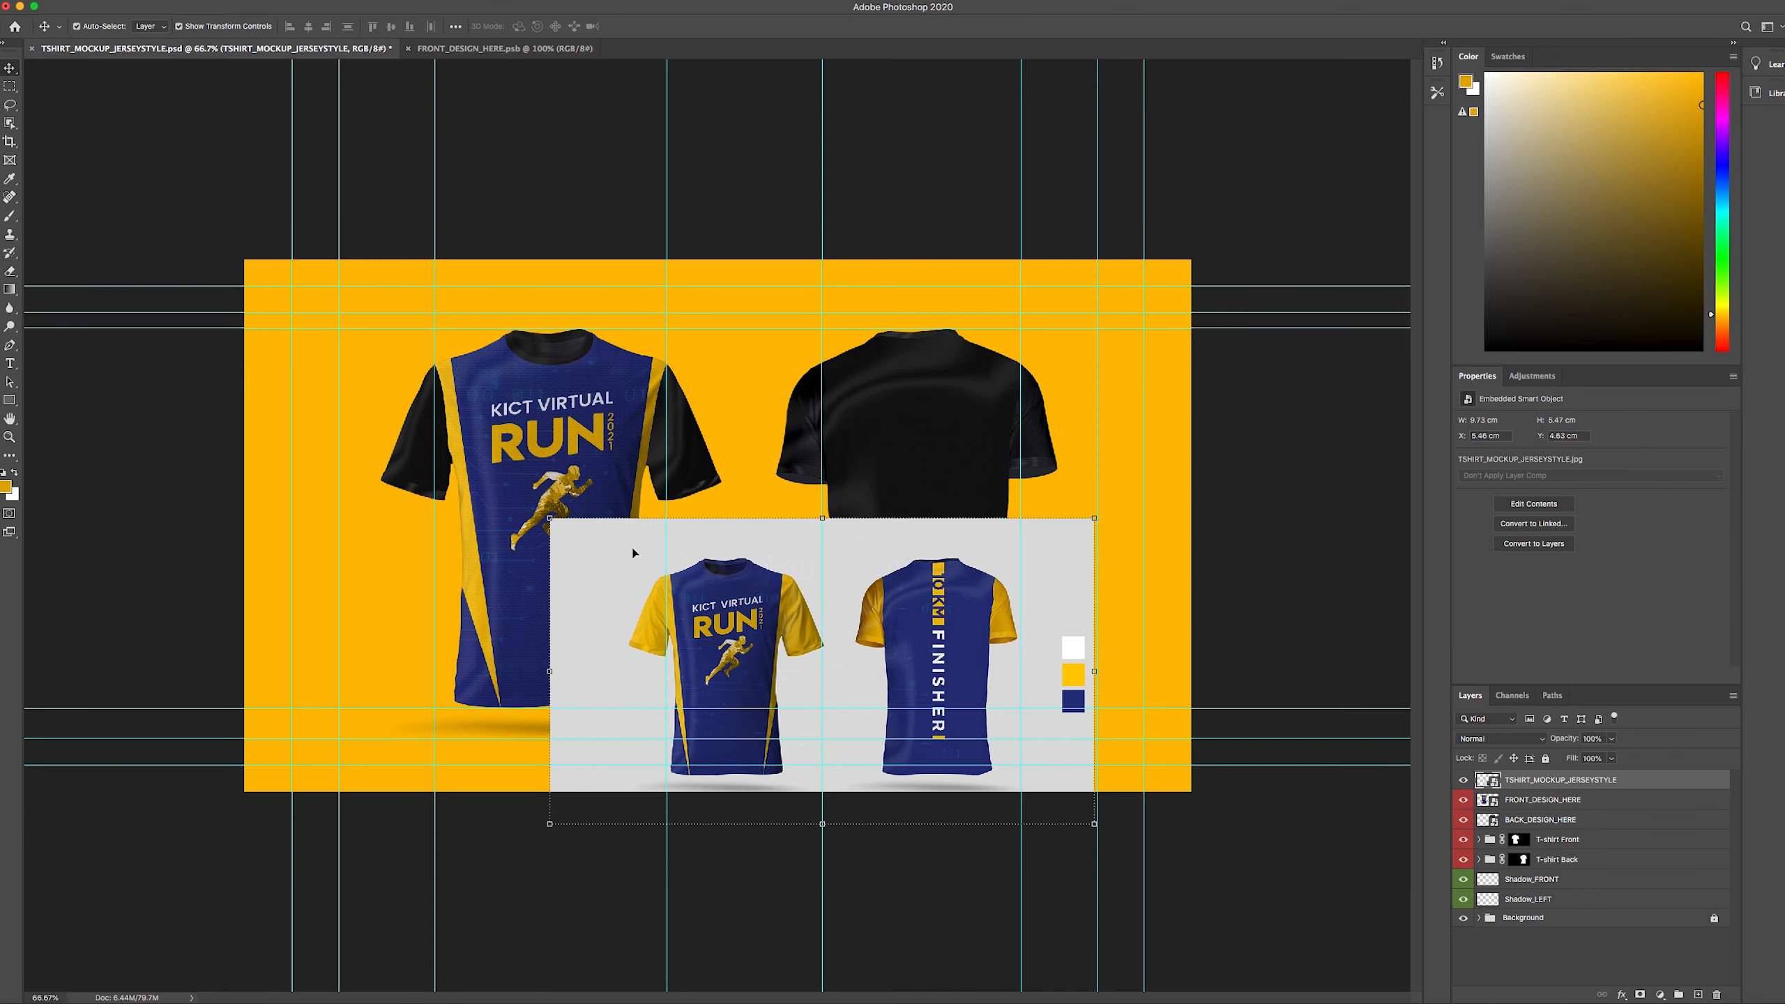
left_click_drag(701, 564, 809, 564)
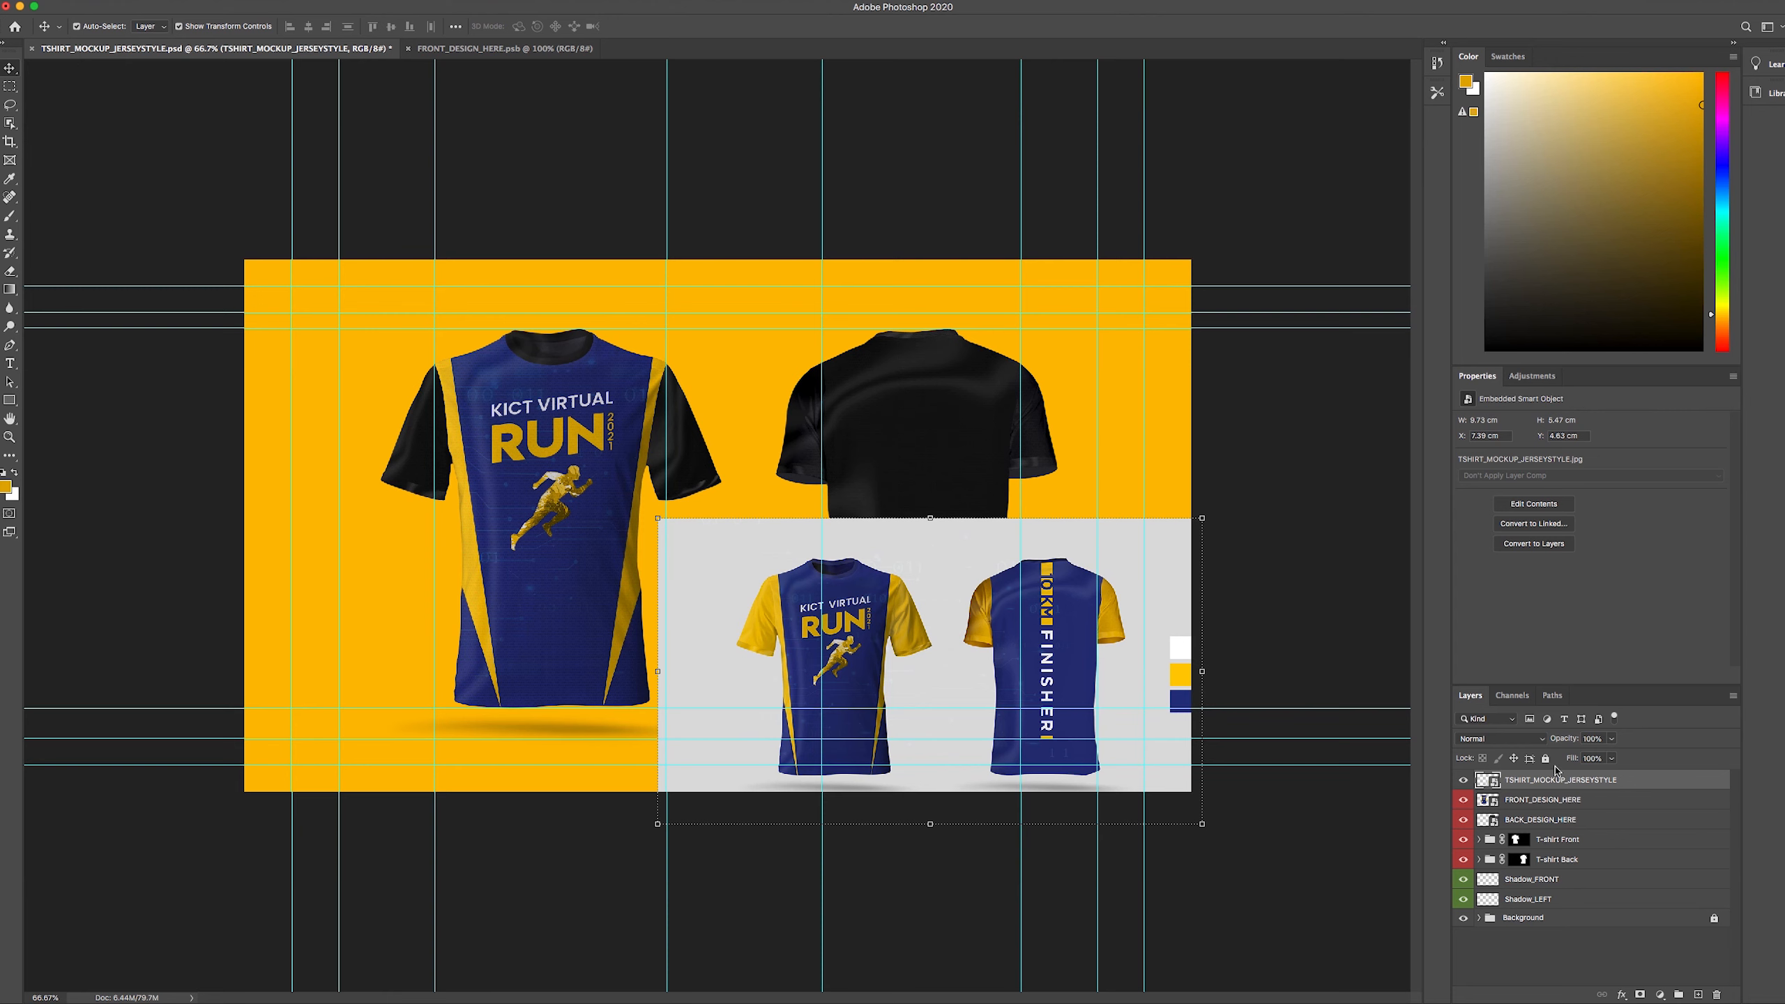
- Expand the T-shirt Front group and toggle the SHINY_EFFECT layer's visibility to compare the shirt with and without it
left_click(1557, 843)
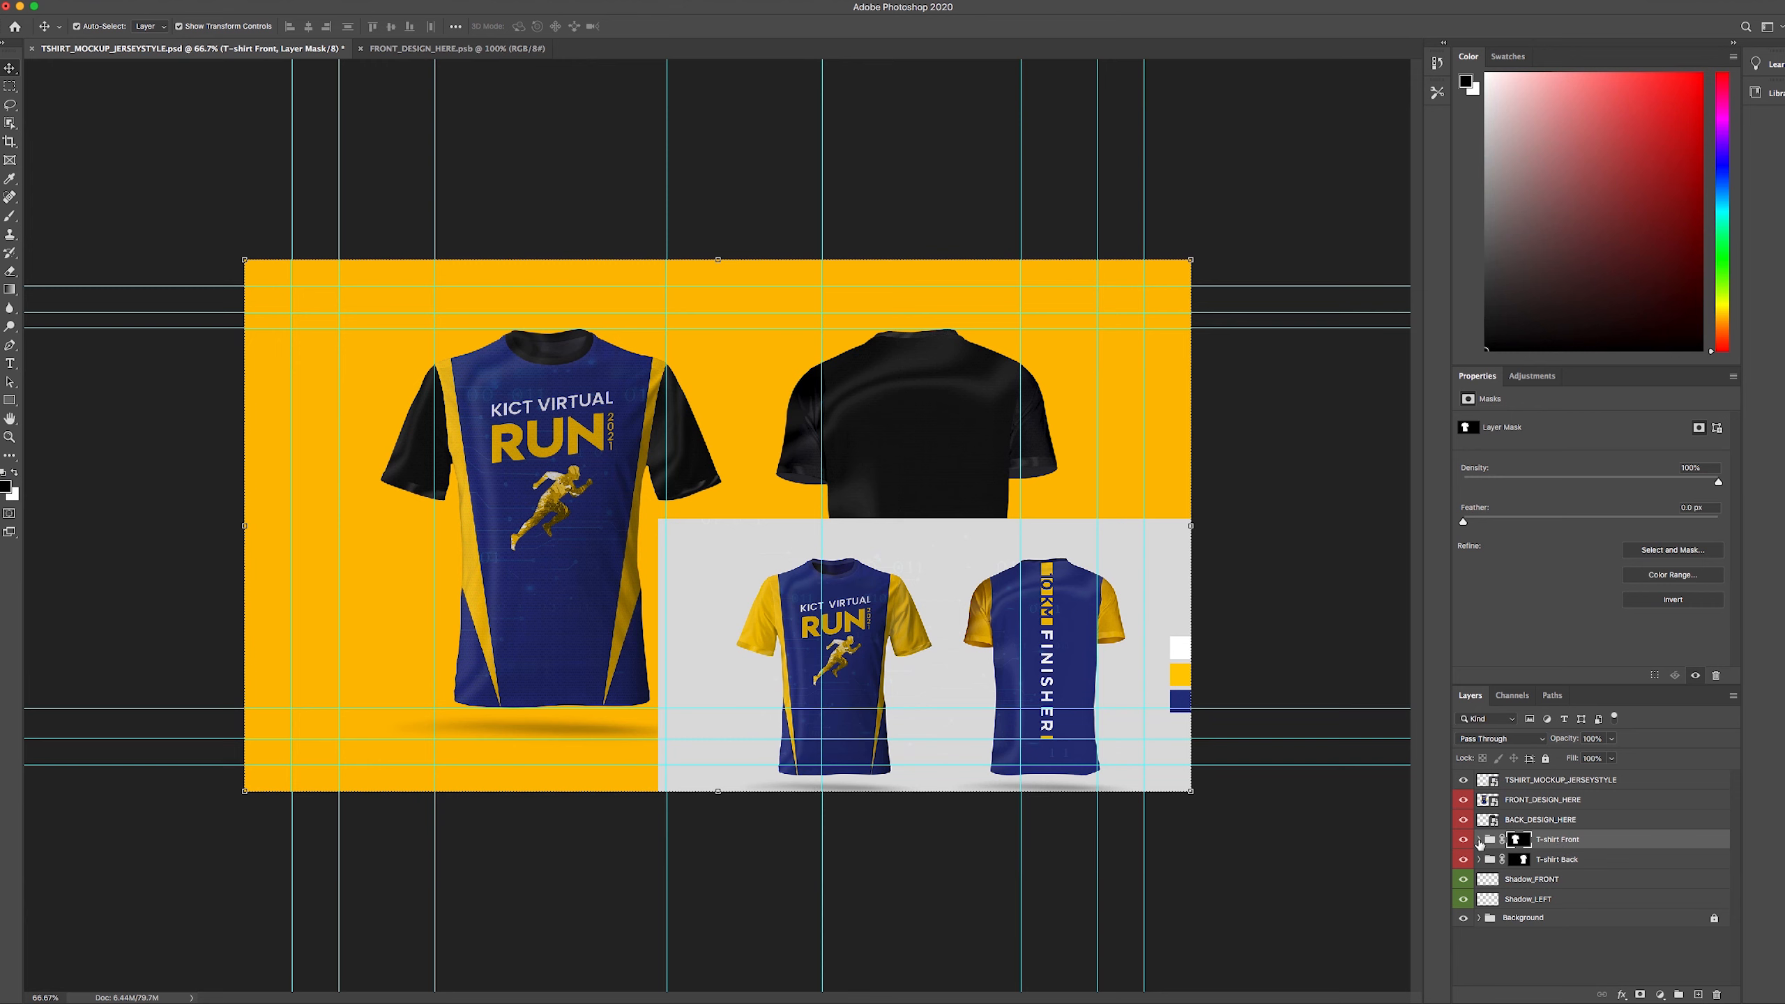
left_click(1479, 840)
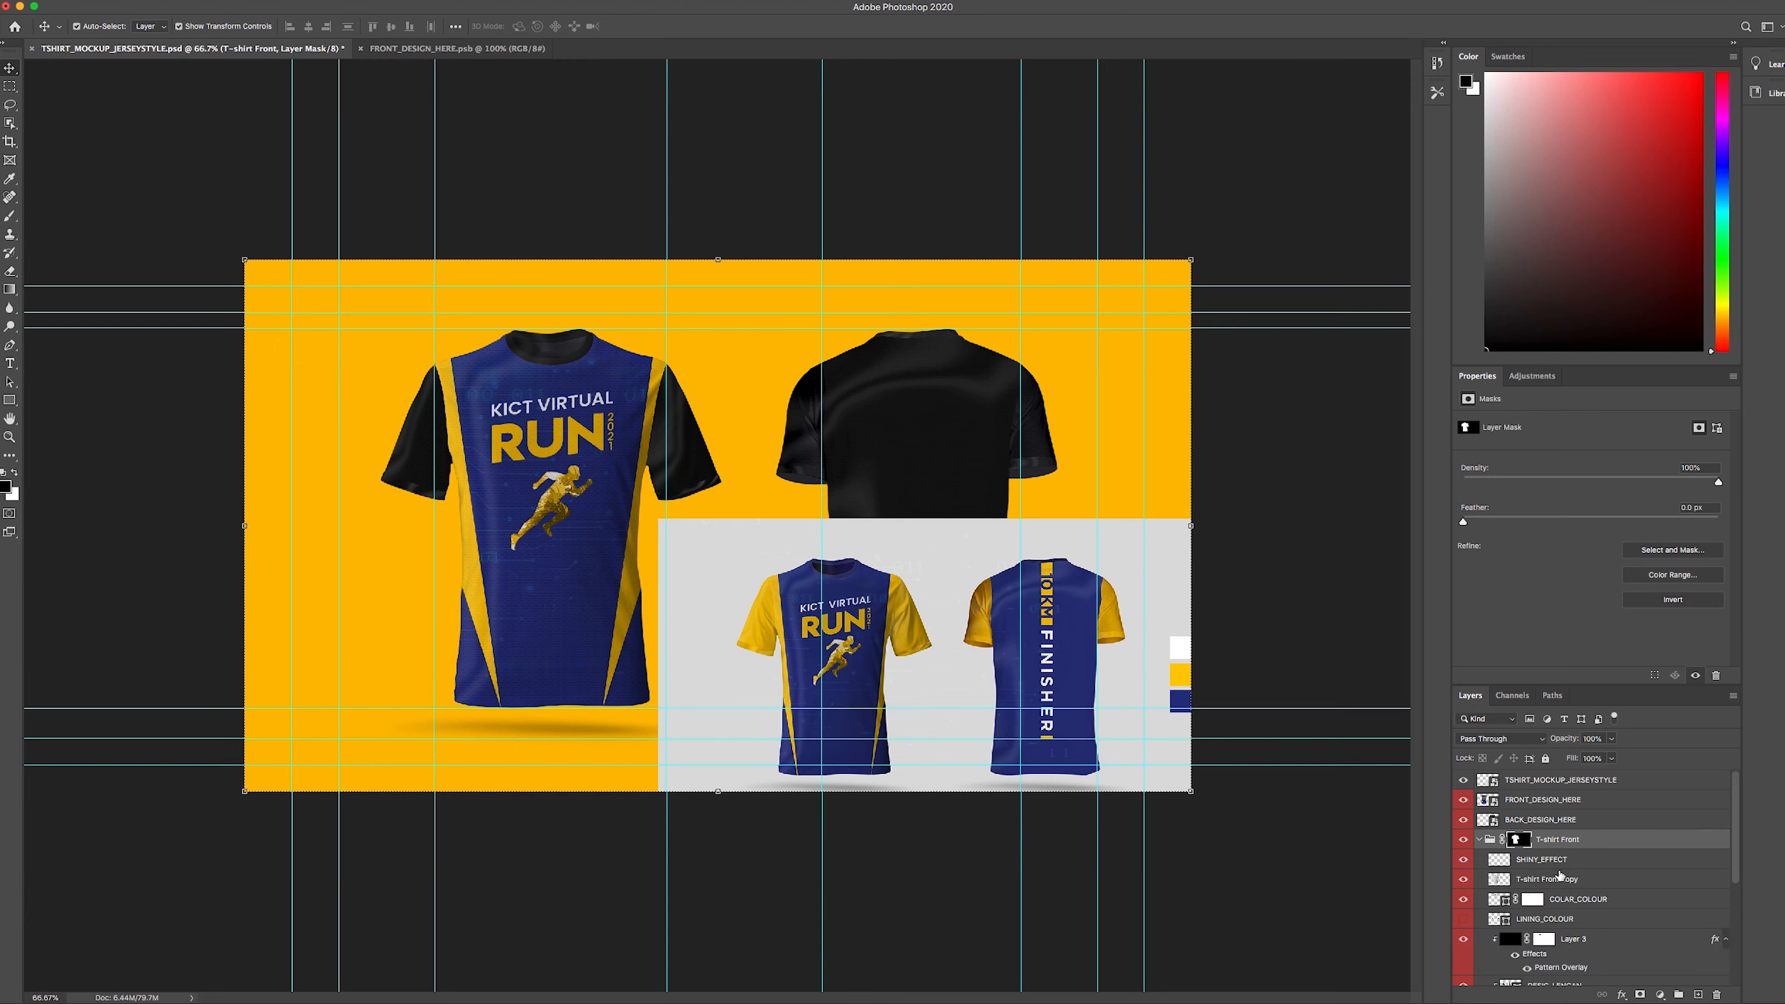
left_click(1463, 860)
left_click(1463, 861)
left_click(1463, 860)
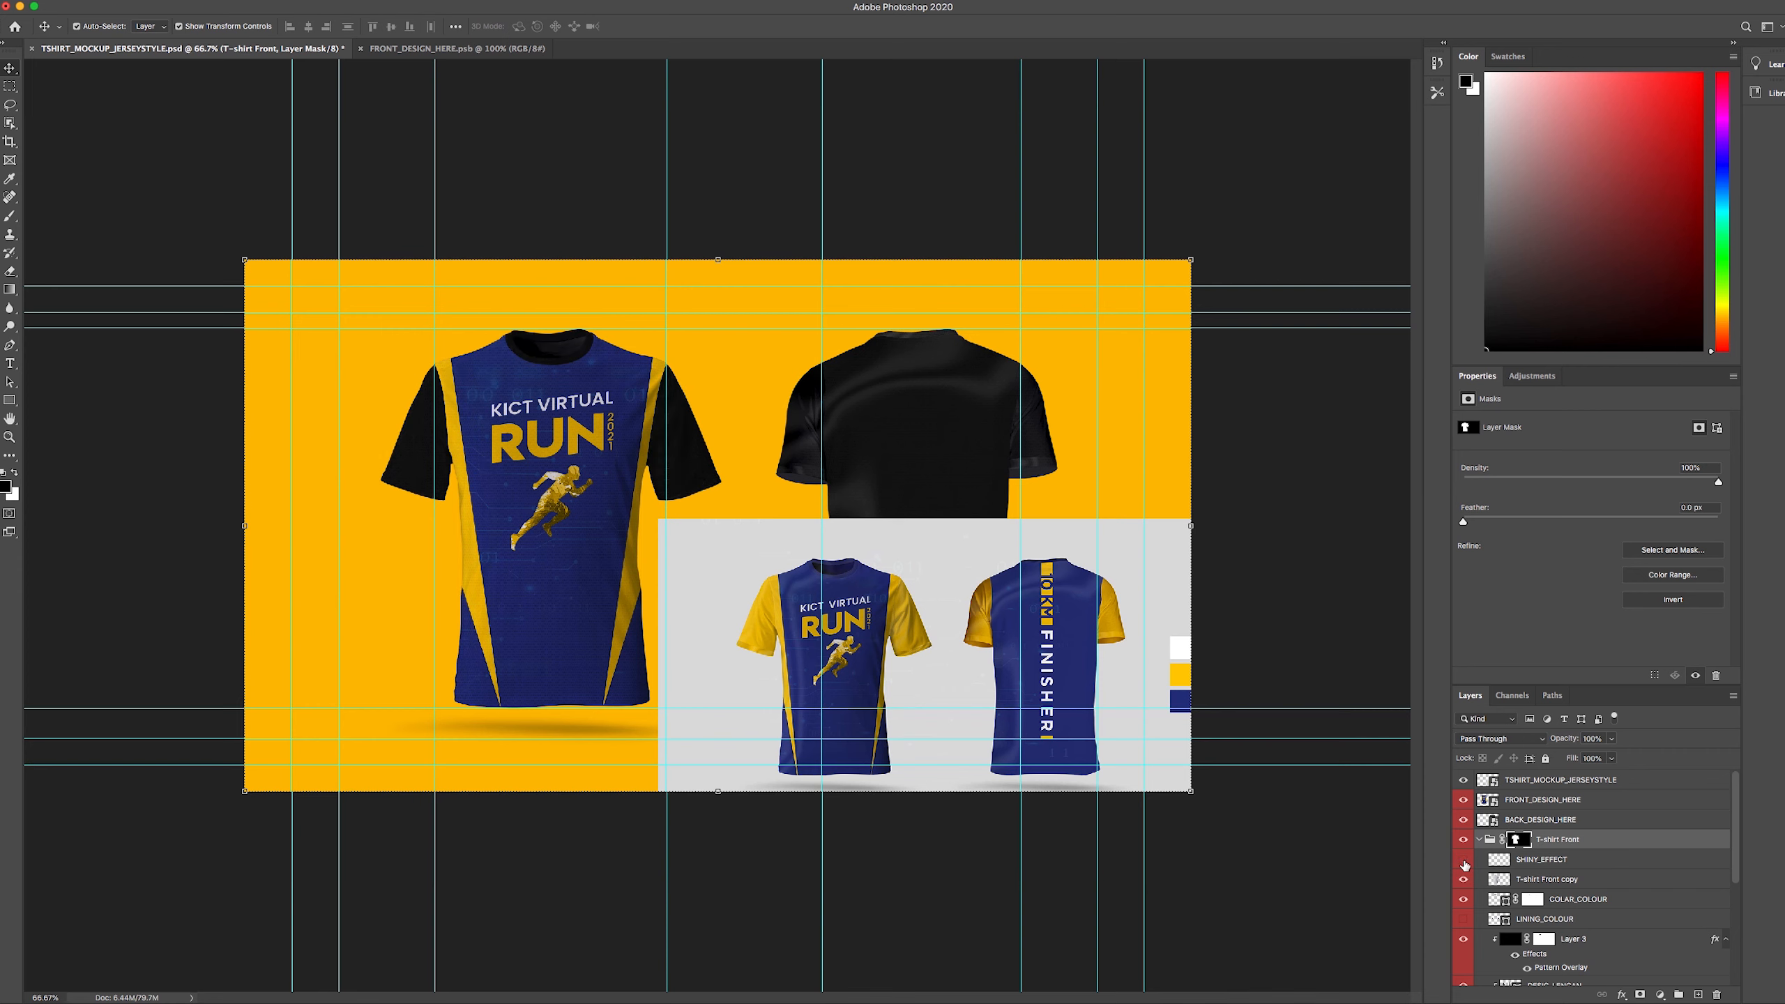
left_click(1463, 860)
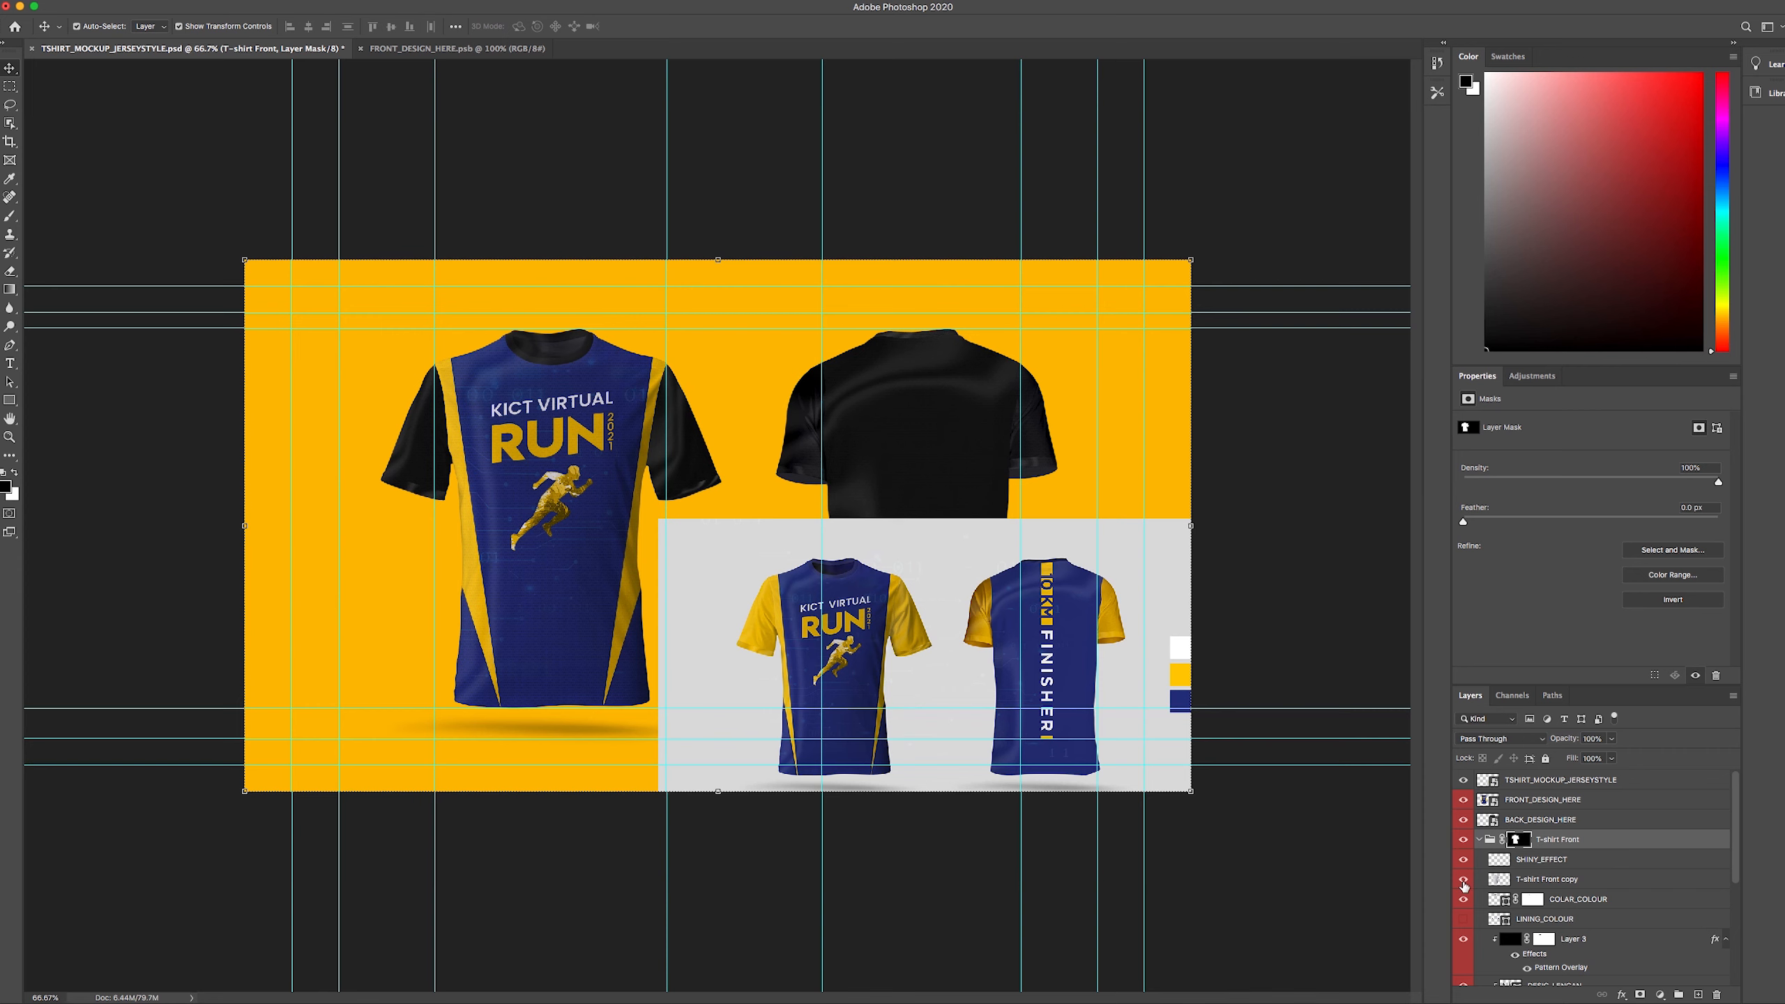
- Toggle the T-shirt Front copy layer's visibility to compare the front shirt with and without its shading
scroll(1536, 898, "down", 2)
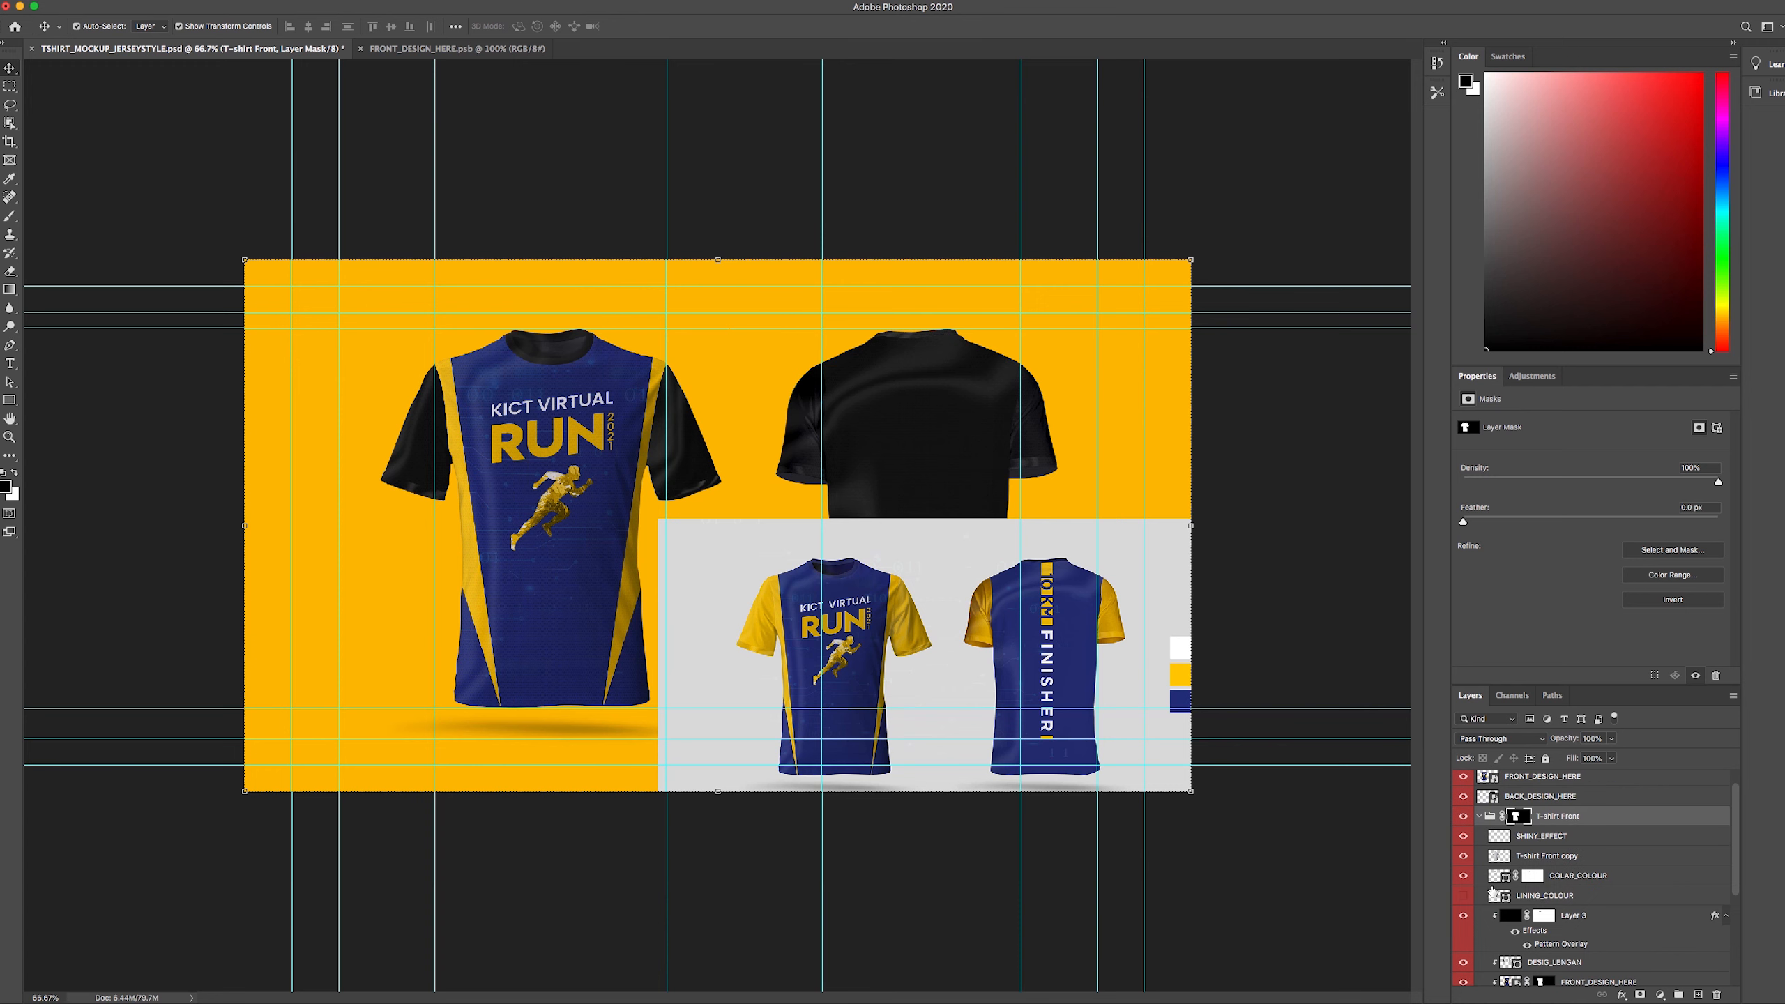
left_click(1465, 848)
left_click(1465, 848)
left_click(1465, 848)
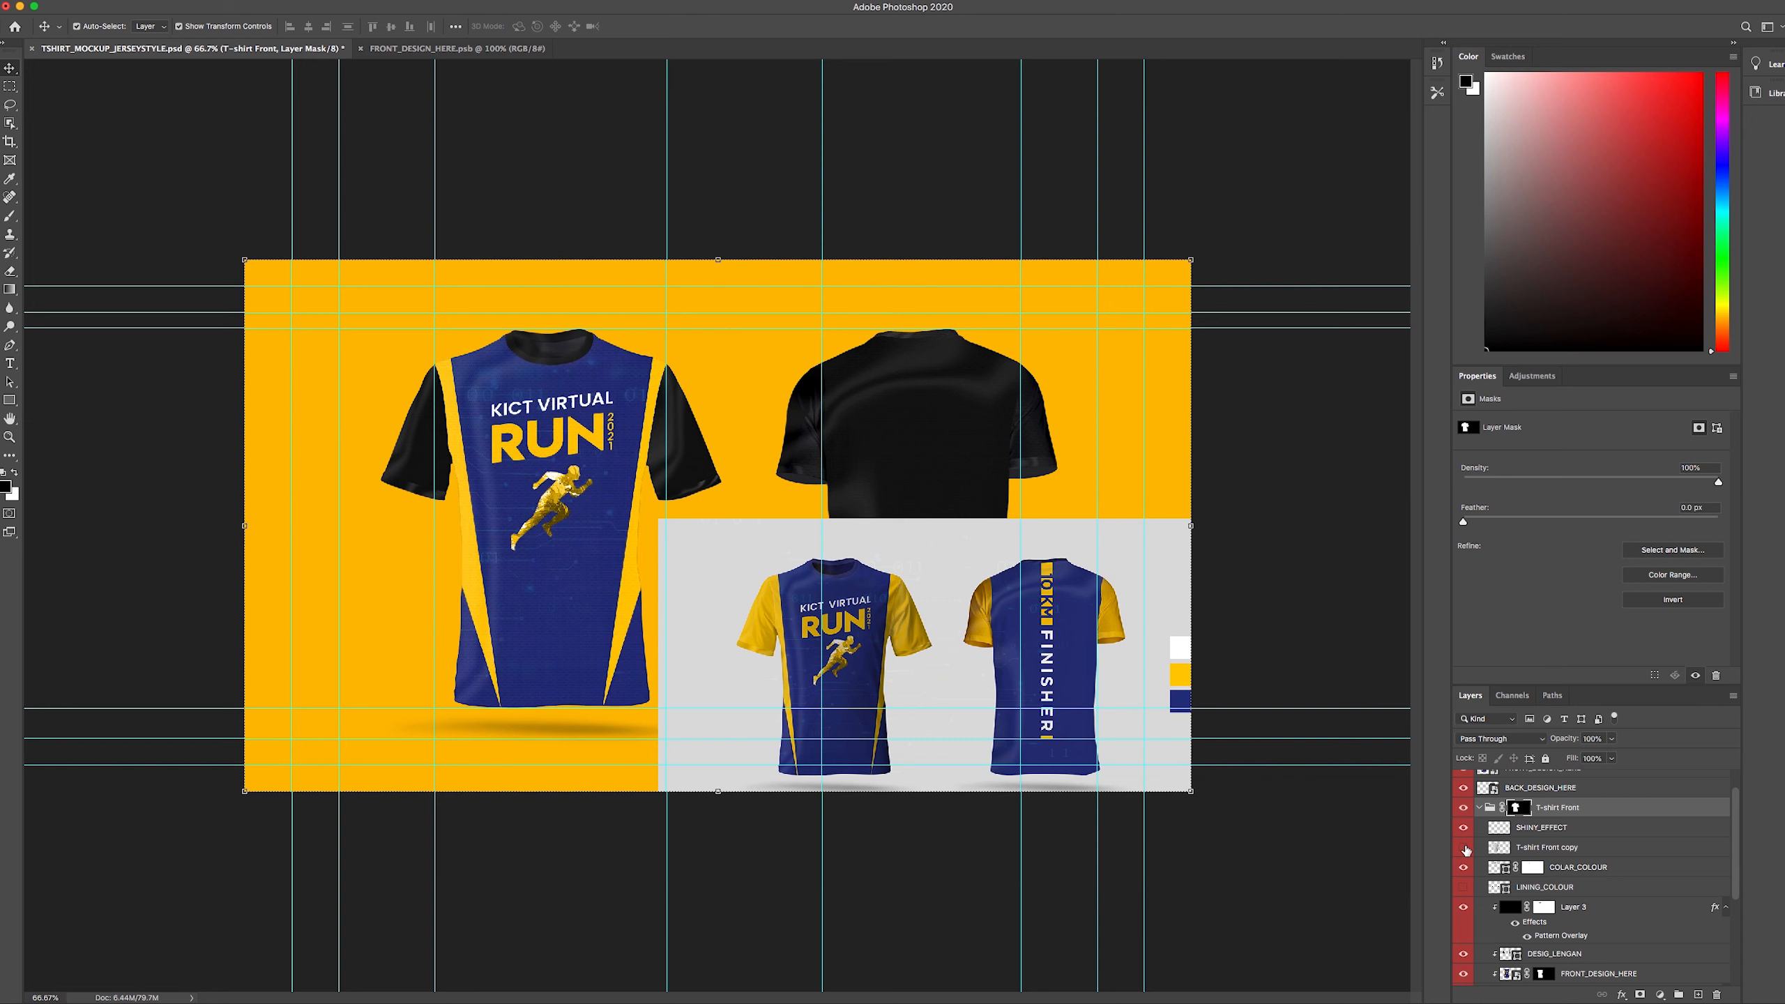
left_click(1464, 849)
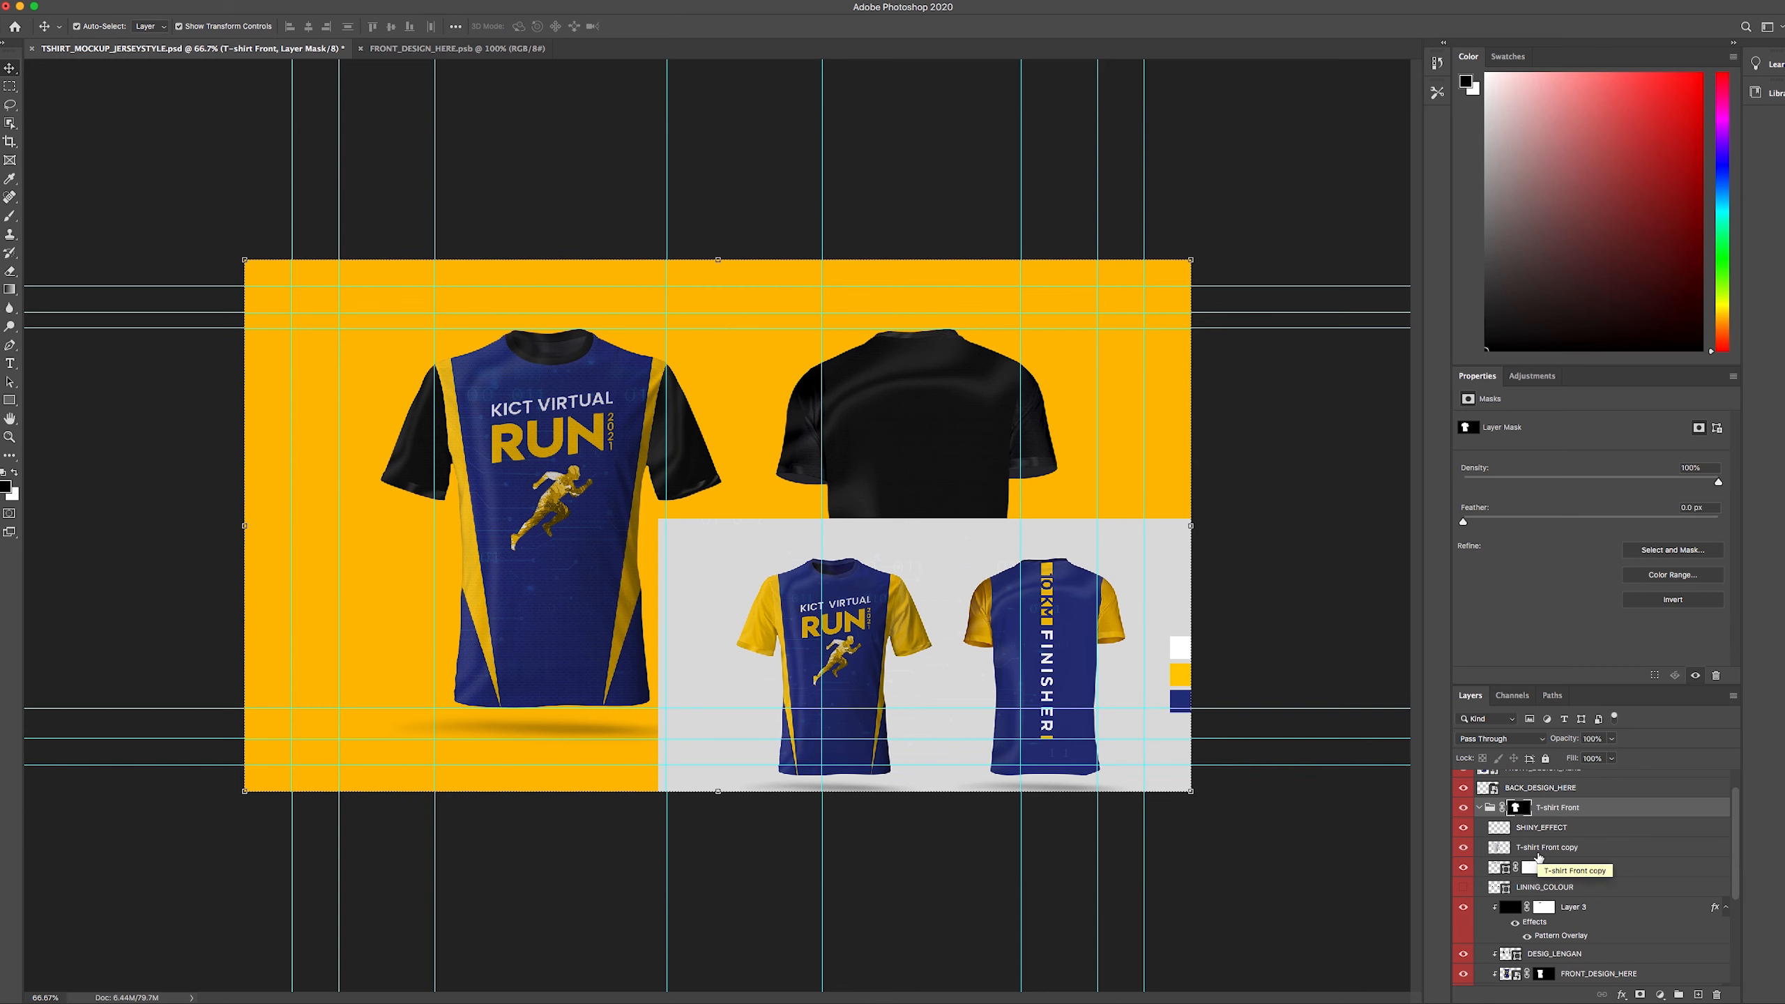
- Recolour the DESIG_LENGAN sleeve layer to the yellow #ffcc00 sampled from the reference image's yellow swatch
scroll(1518, 864, "down", 1)
scroll(1483, 848, "down", 1)
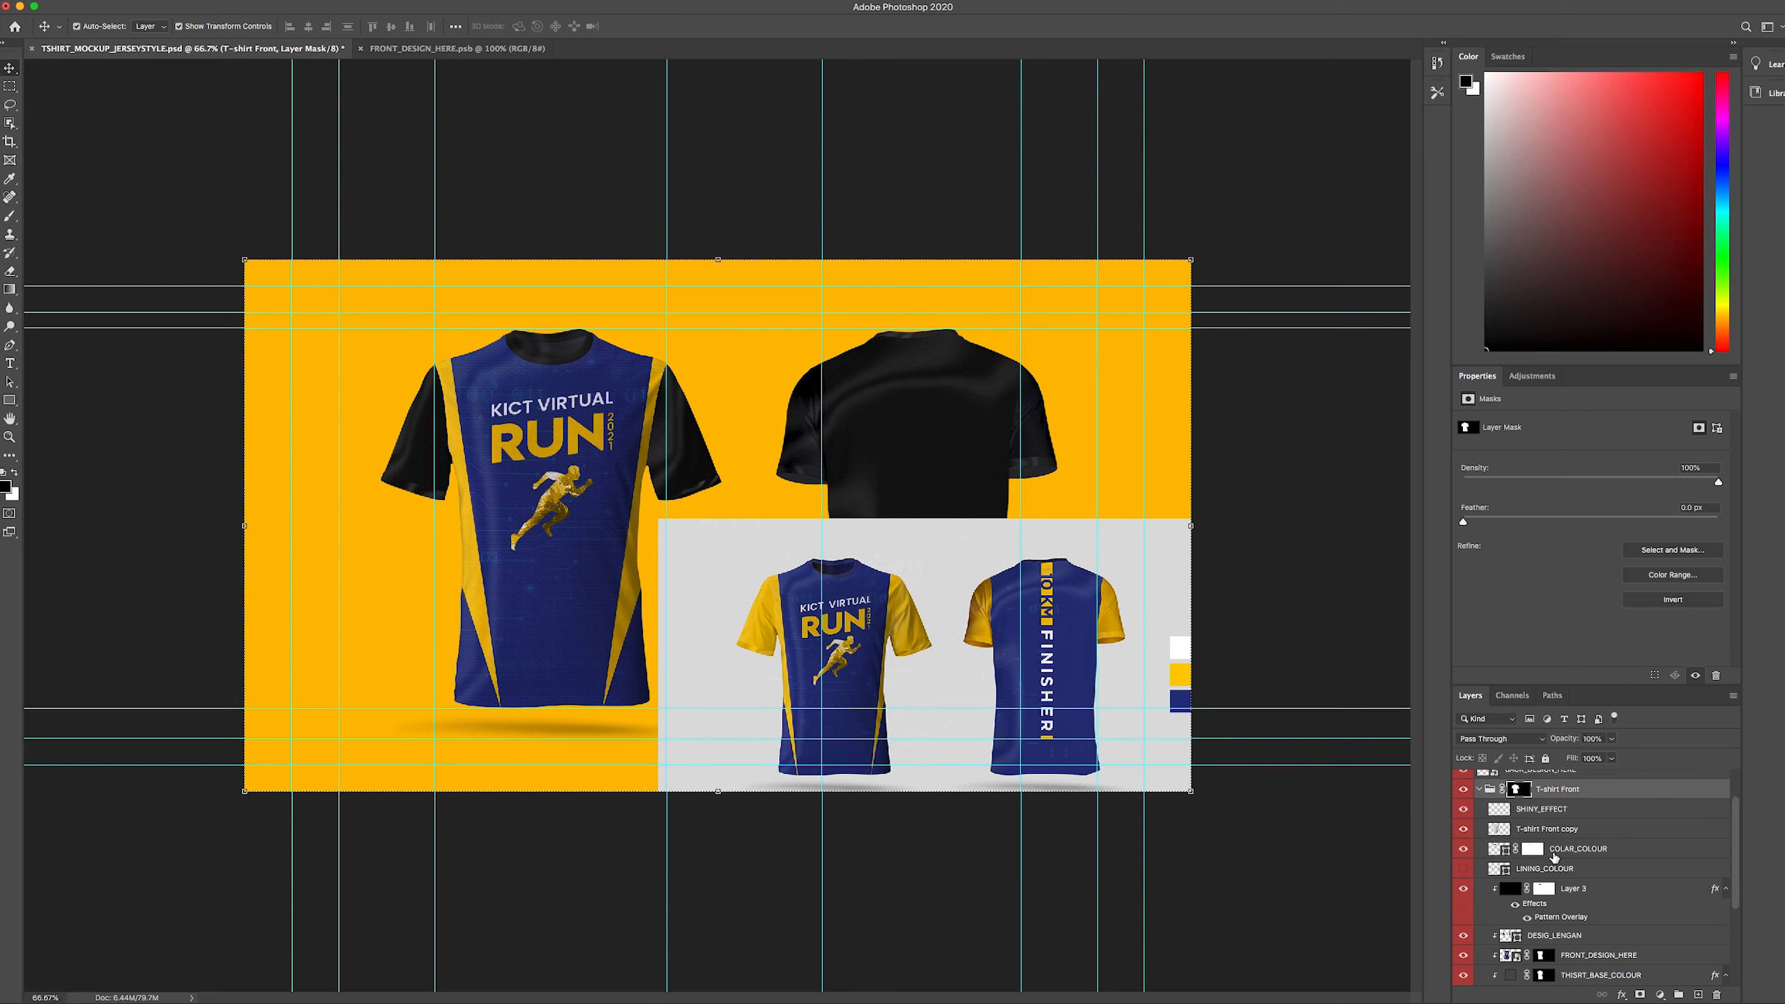
scroll(1556, 858, "down", 2)
scroll(1553, 883, "down", 1)
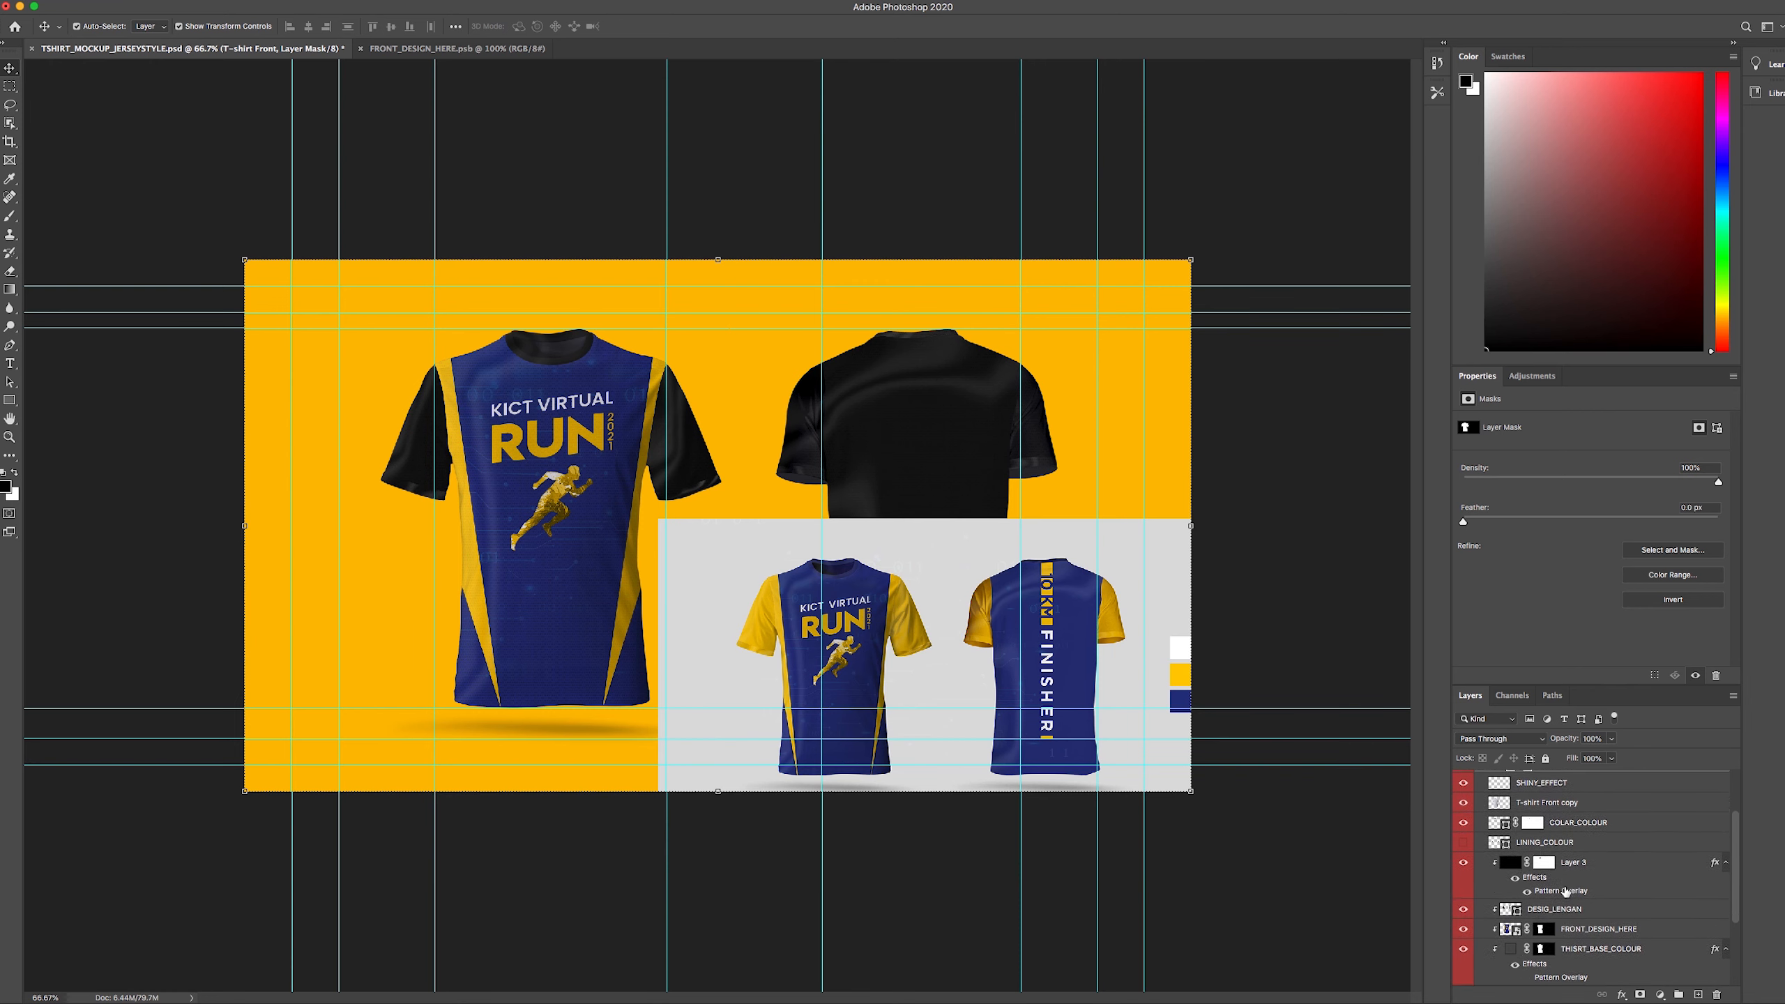
scroll(1536, 902, "down", 1)
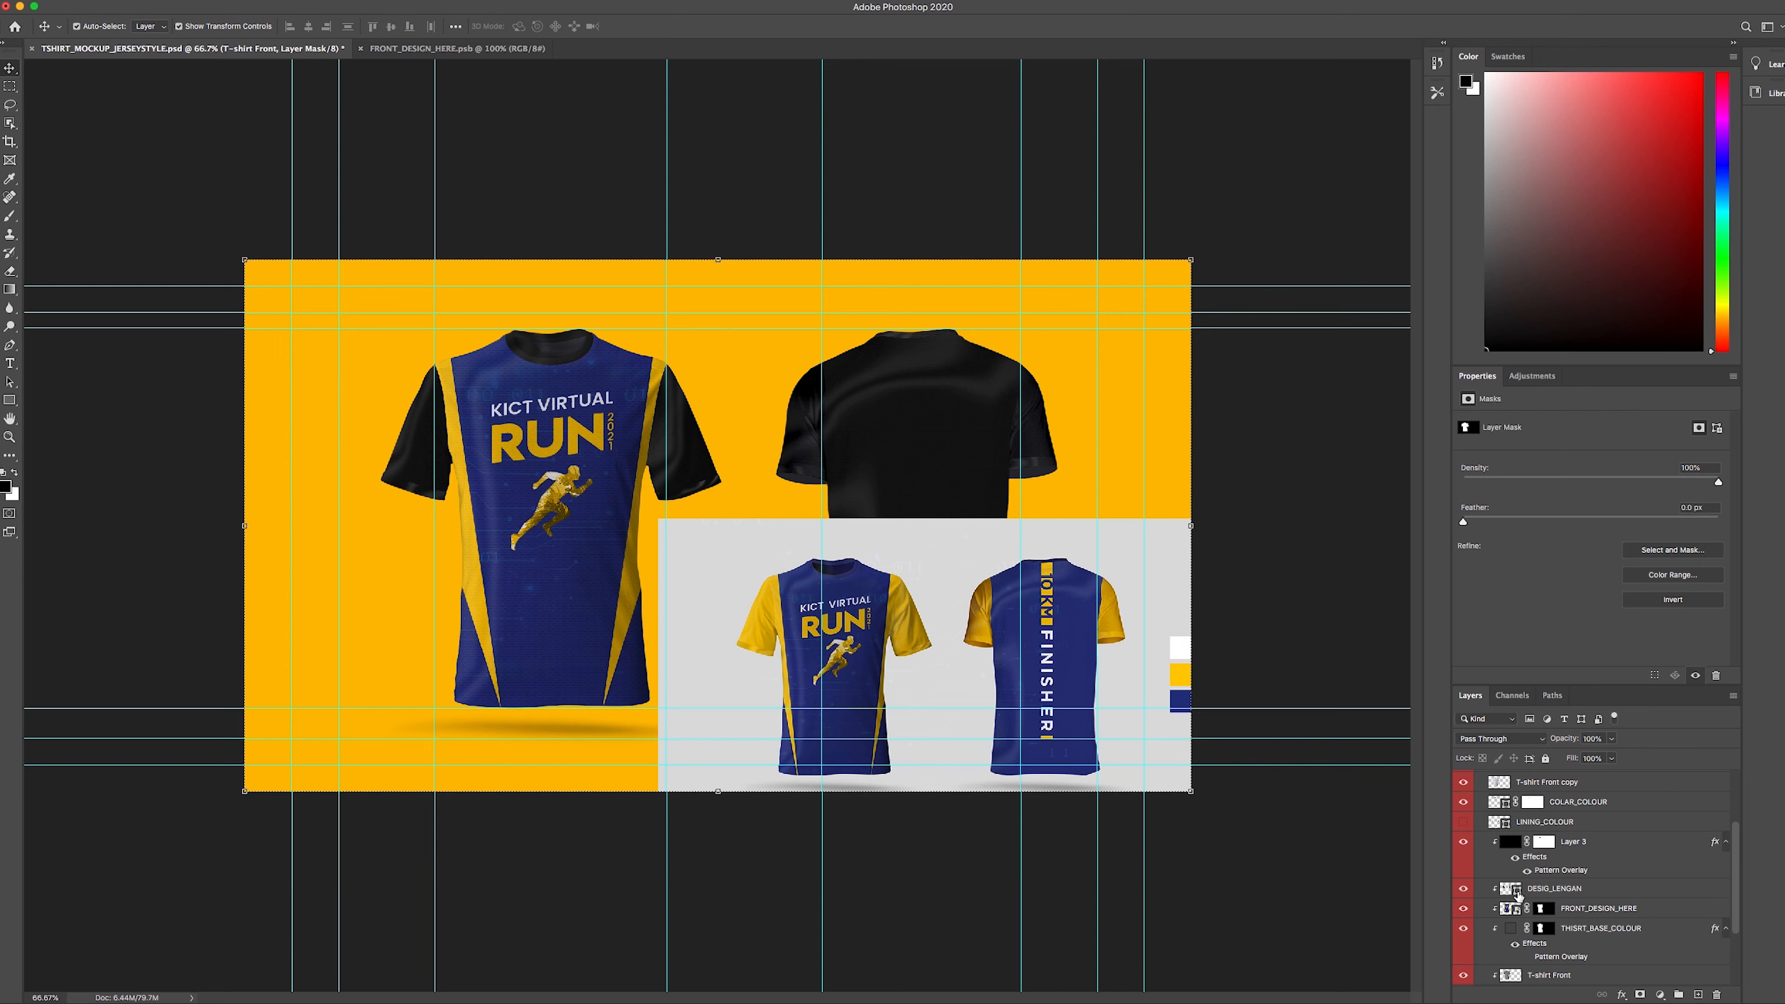
left_click(1517, 893)
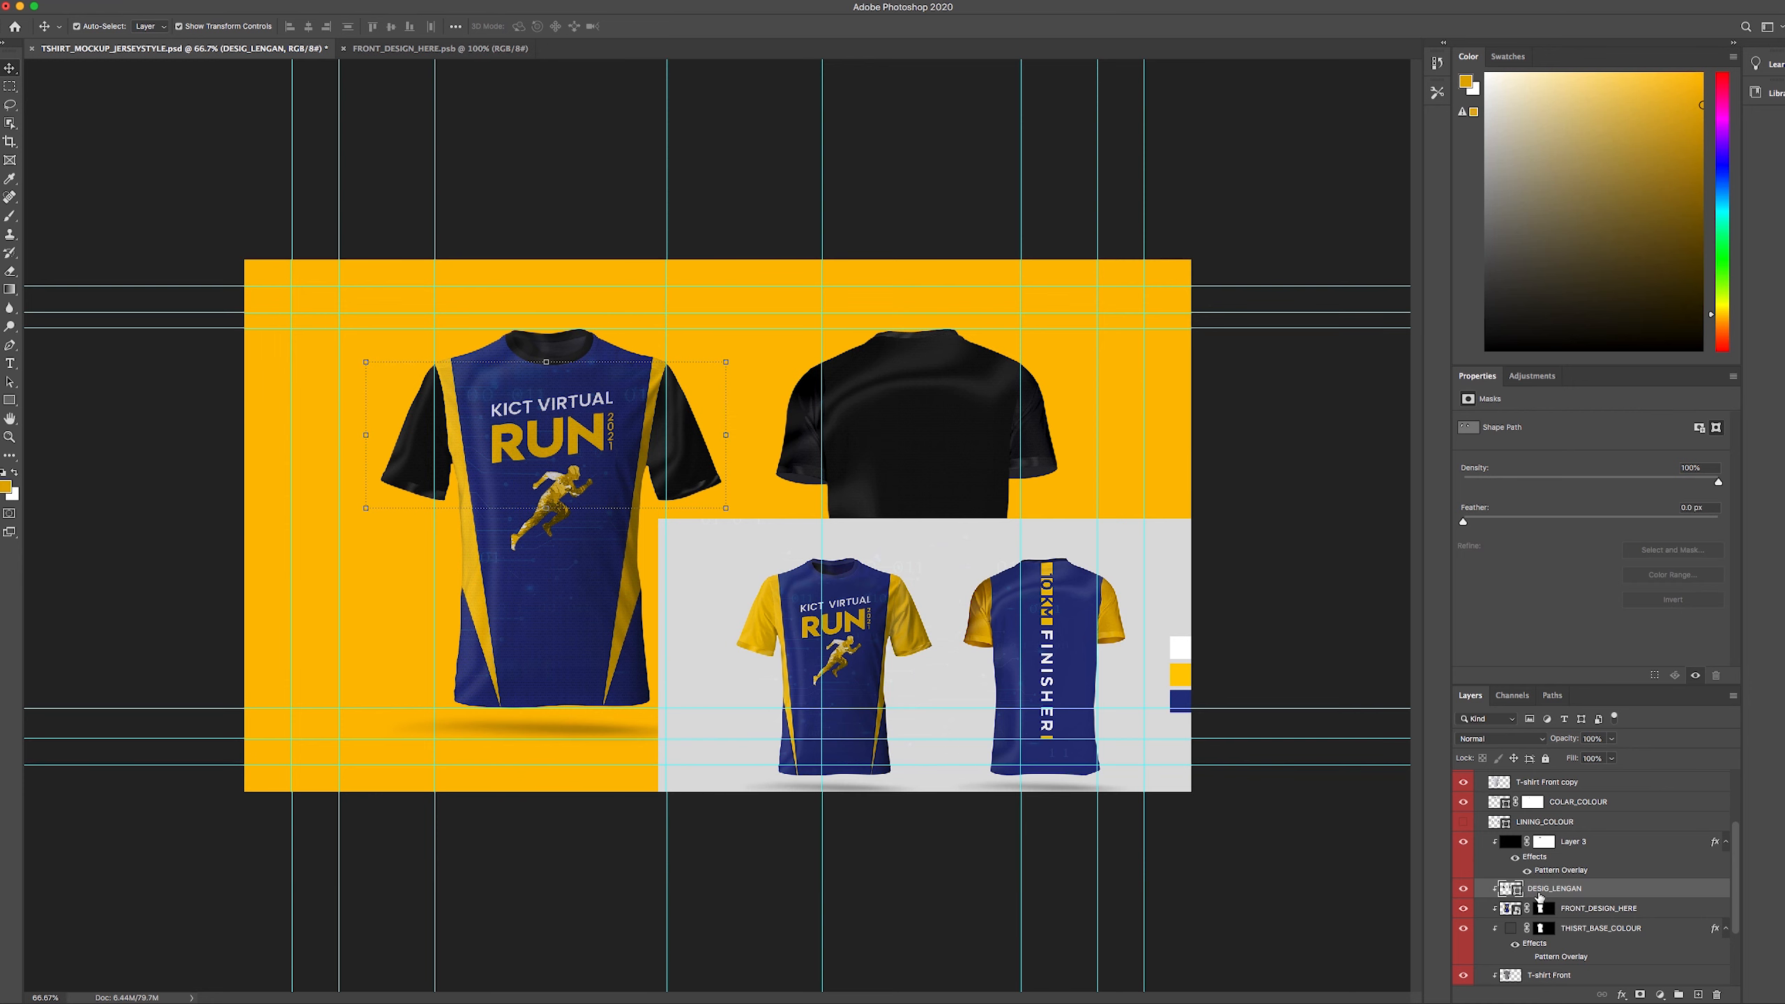
double_click(1518, 892)
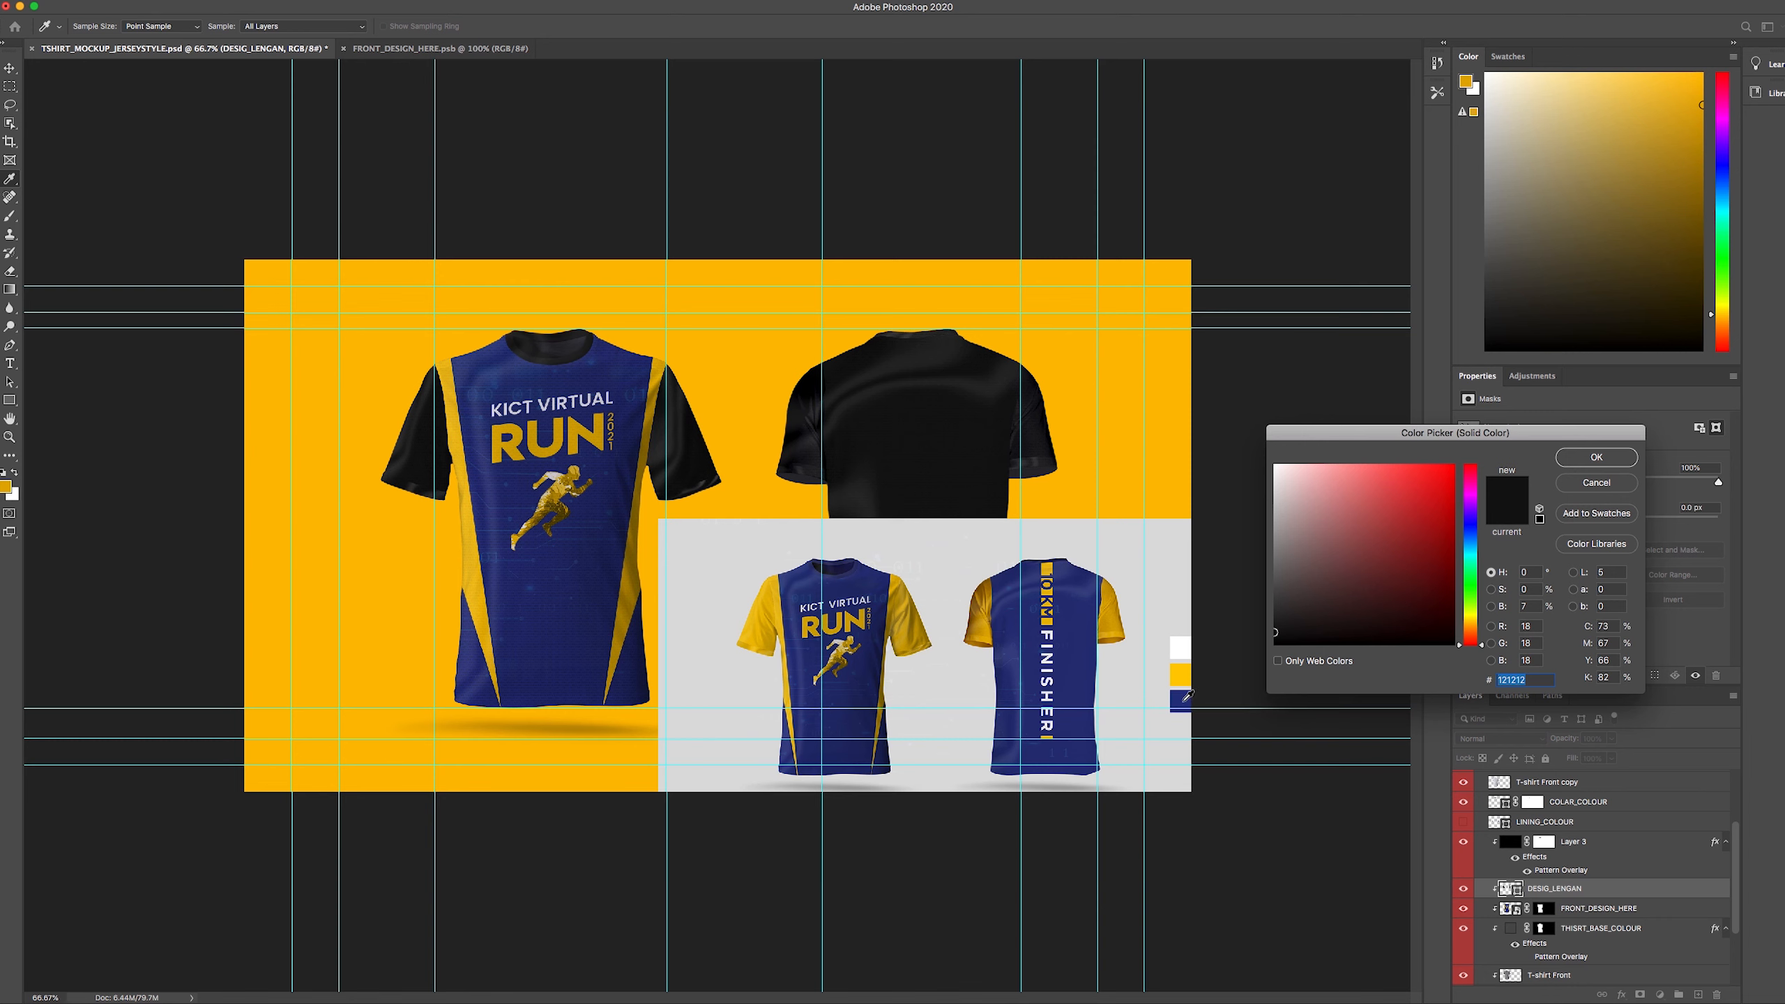
mouse_move(1333, 574)
left_mouse_down()
mouse_move(1429, 518)
mouse_move(1372, 522)
left_mouse_up()
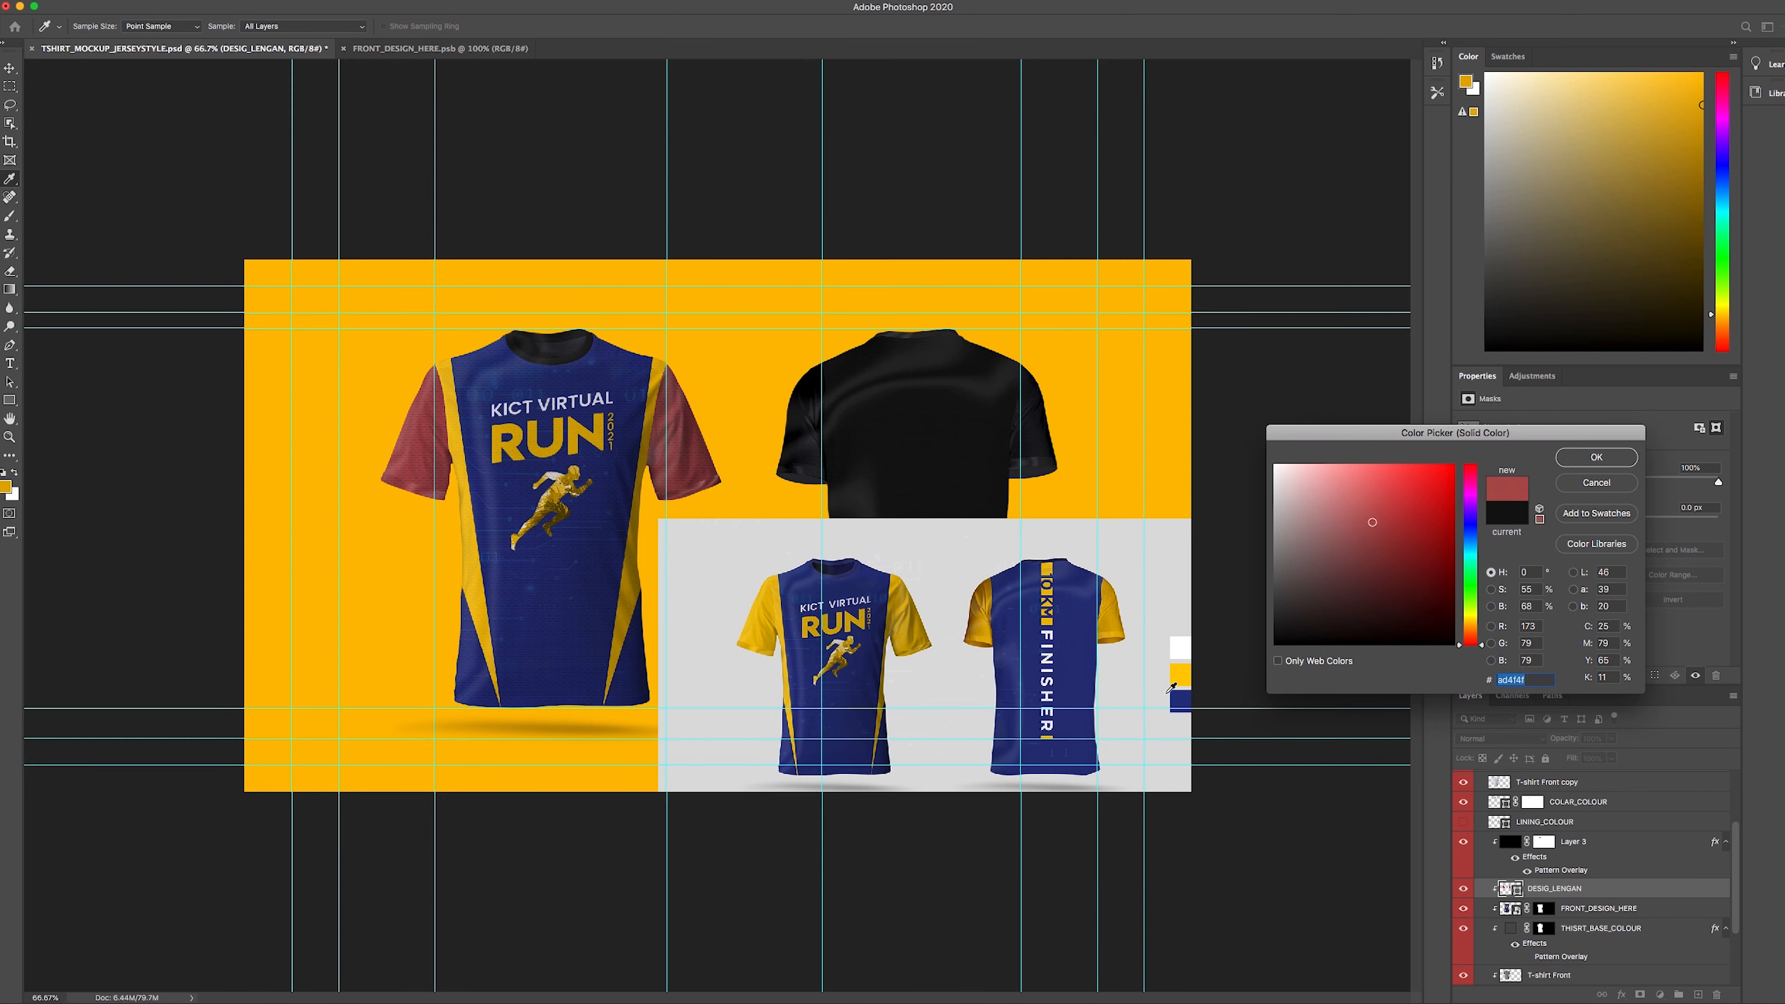
left_click(1184, 677)
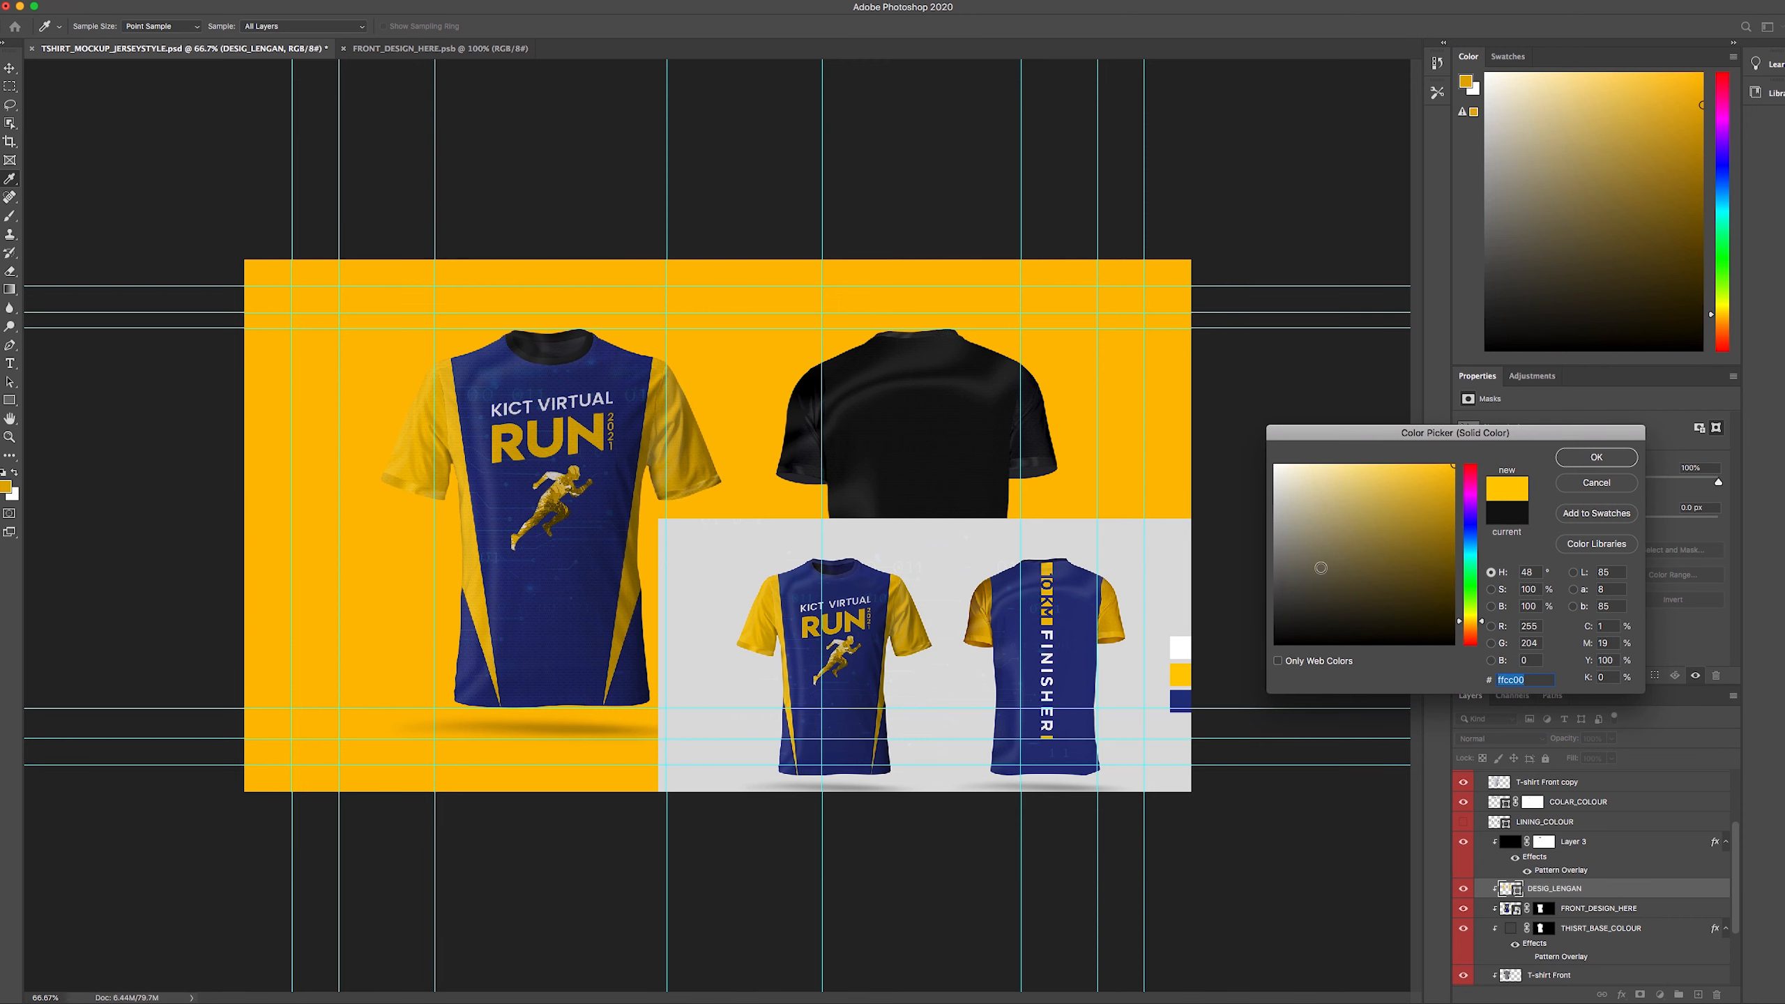
left_click(1591, 457)
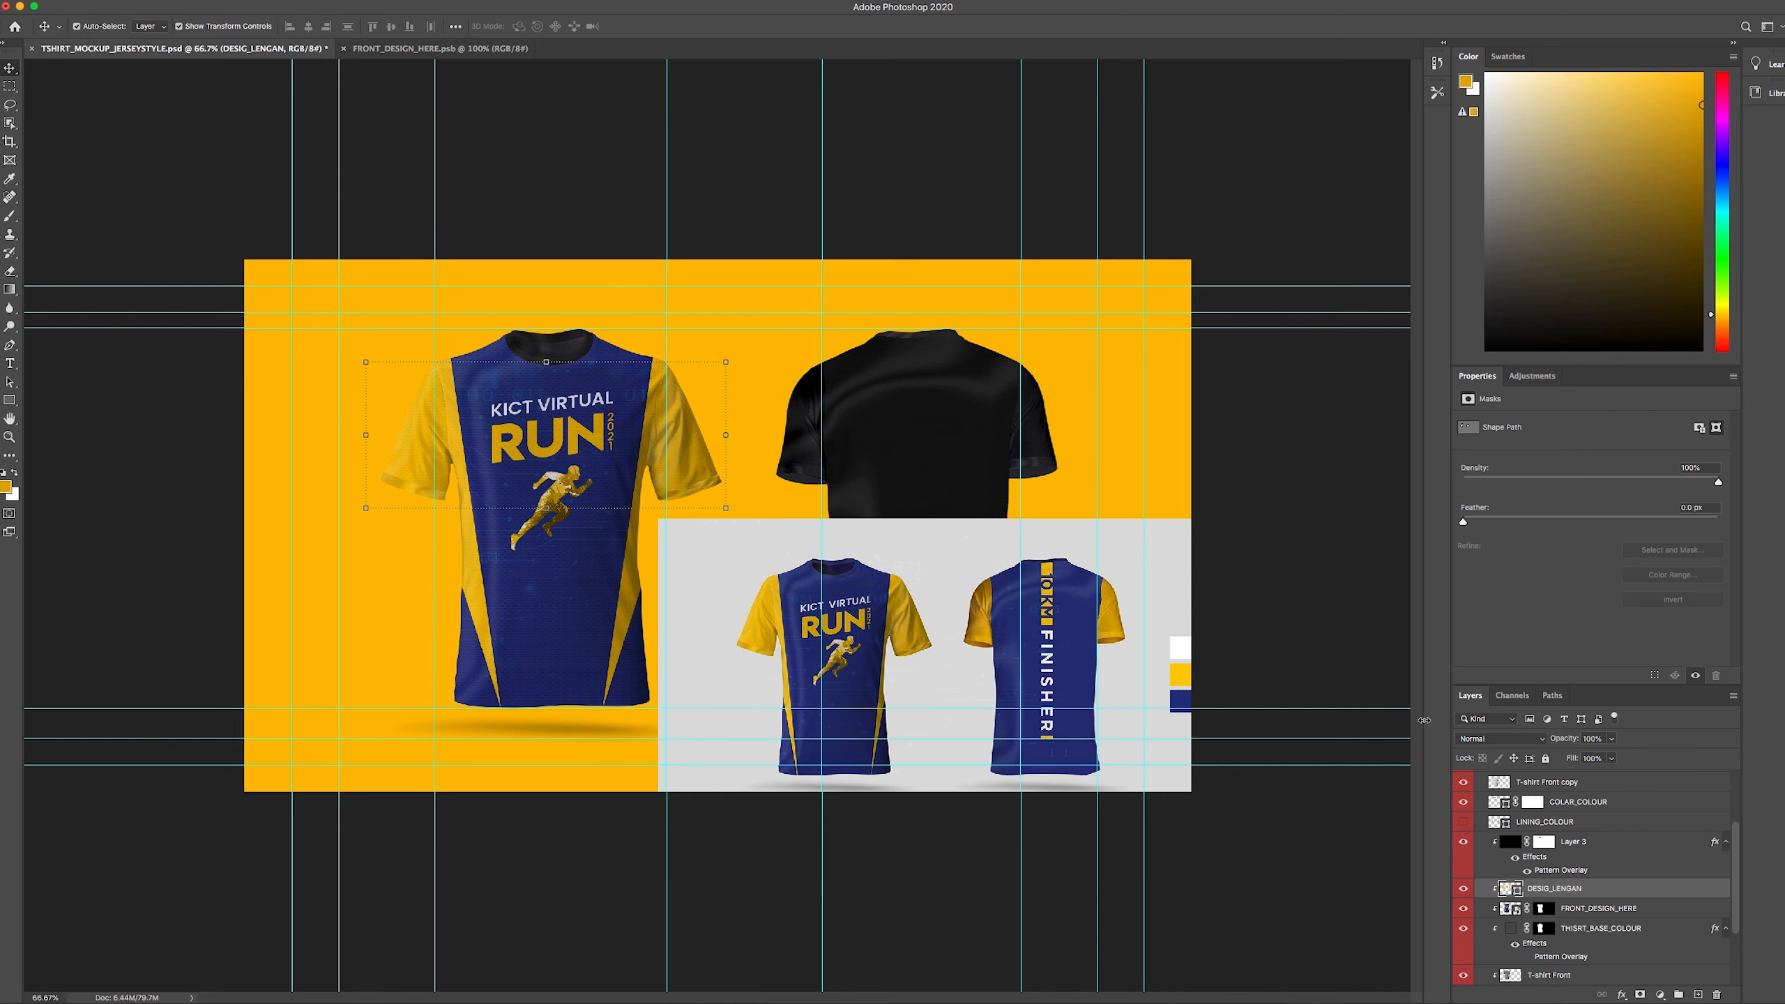
- Recolour the COLAR_COLOUR layer to the navy #283383 sampled from the reference image's blue swatch
scroll(1582, 928, "down", 2)
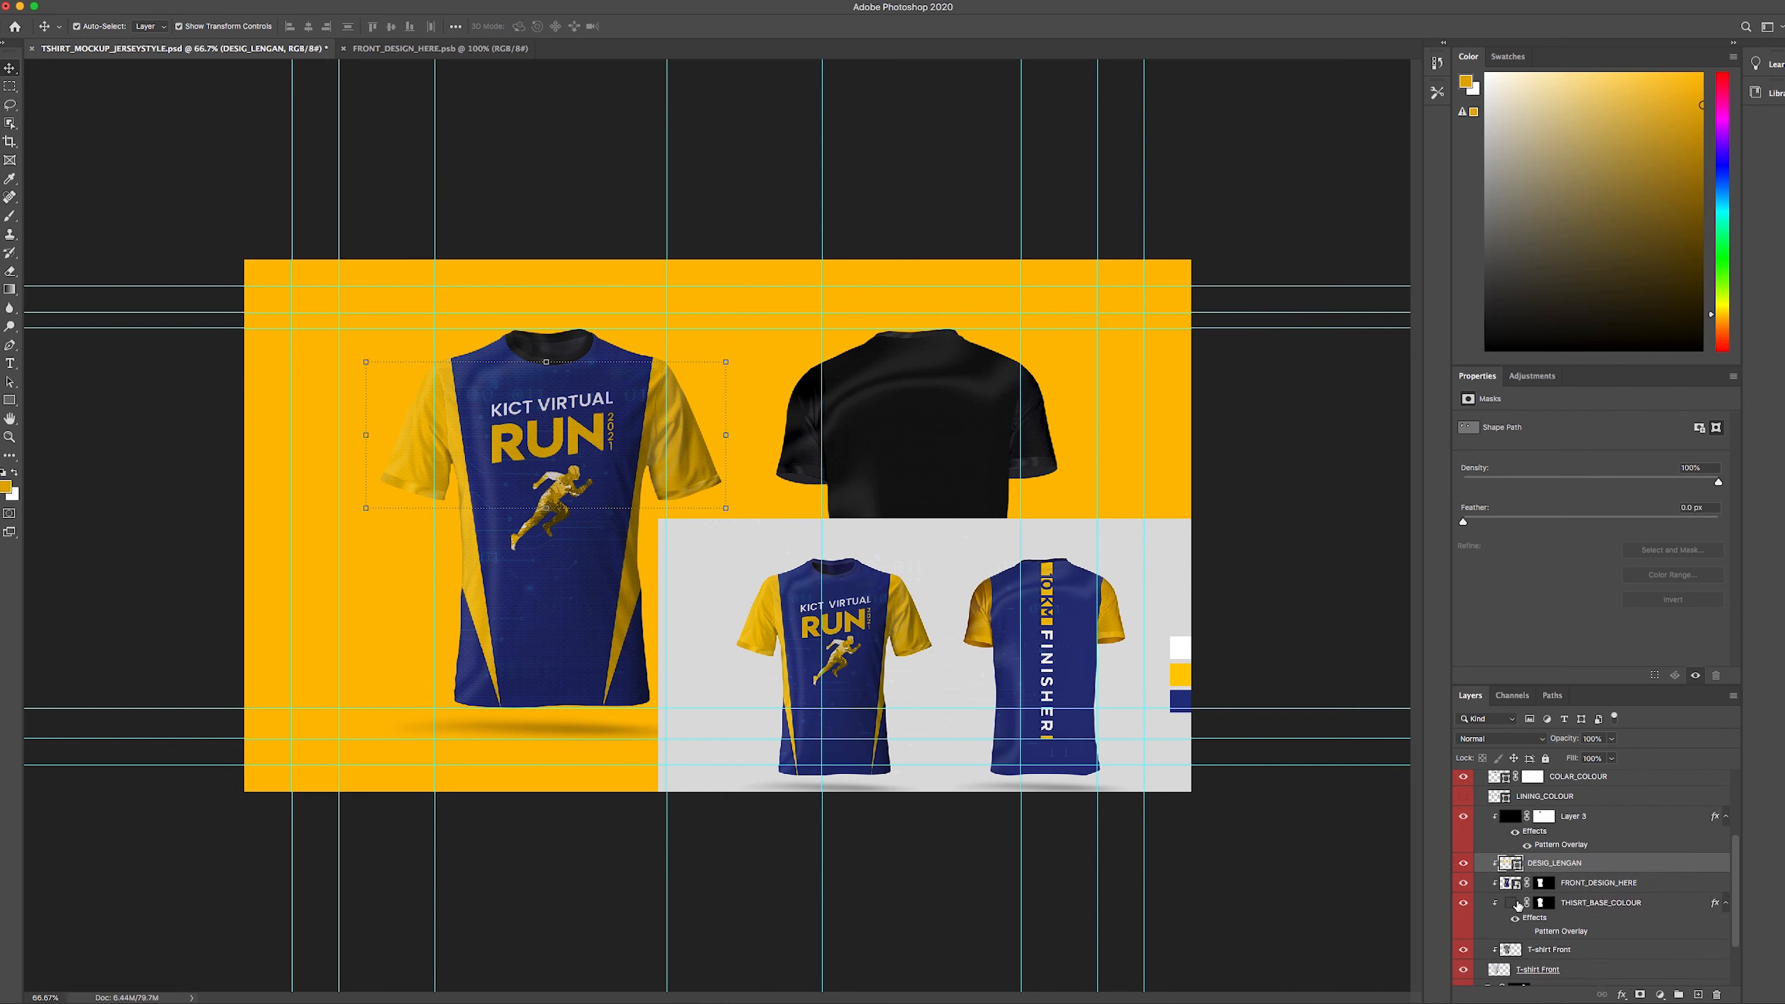
left_click(1509, 905)
scroll(1569, 920, "down", 4)
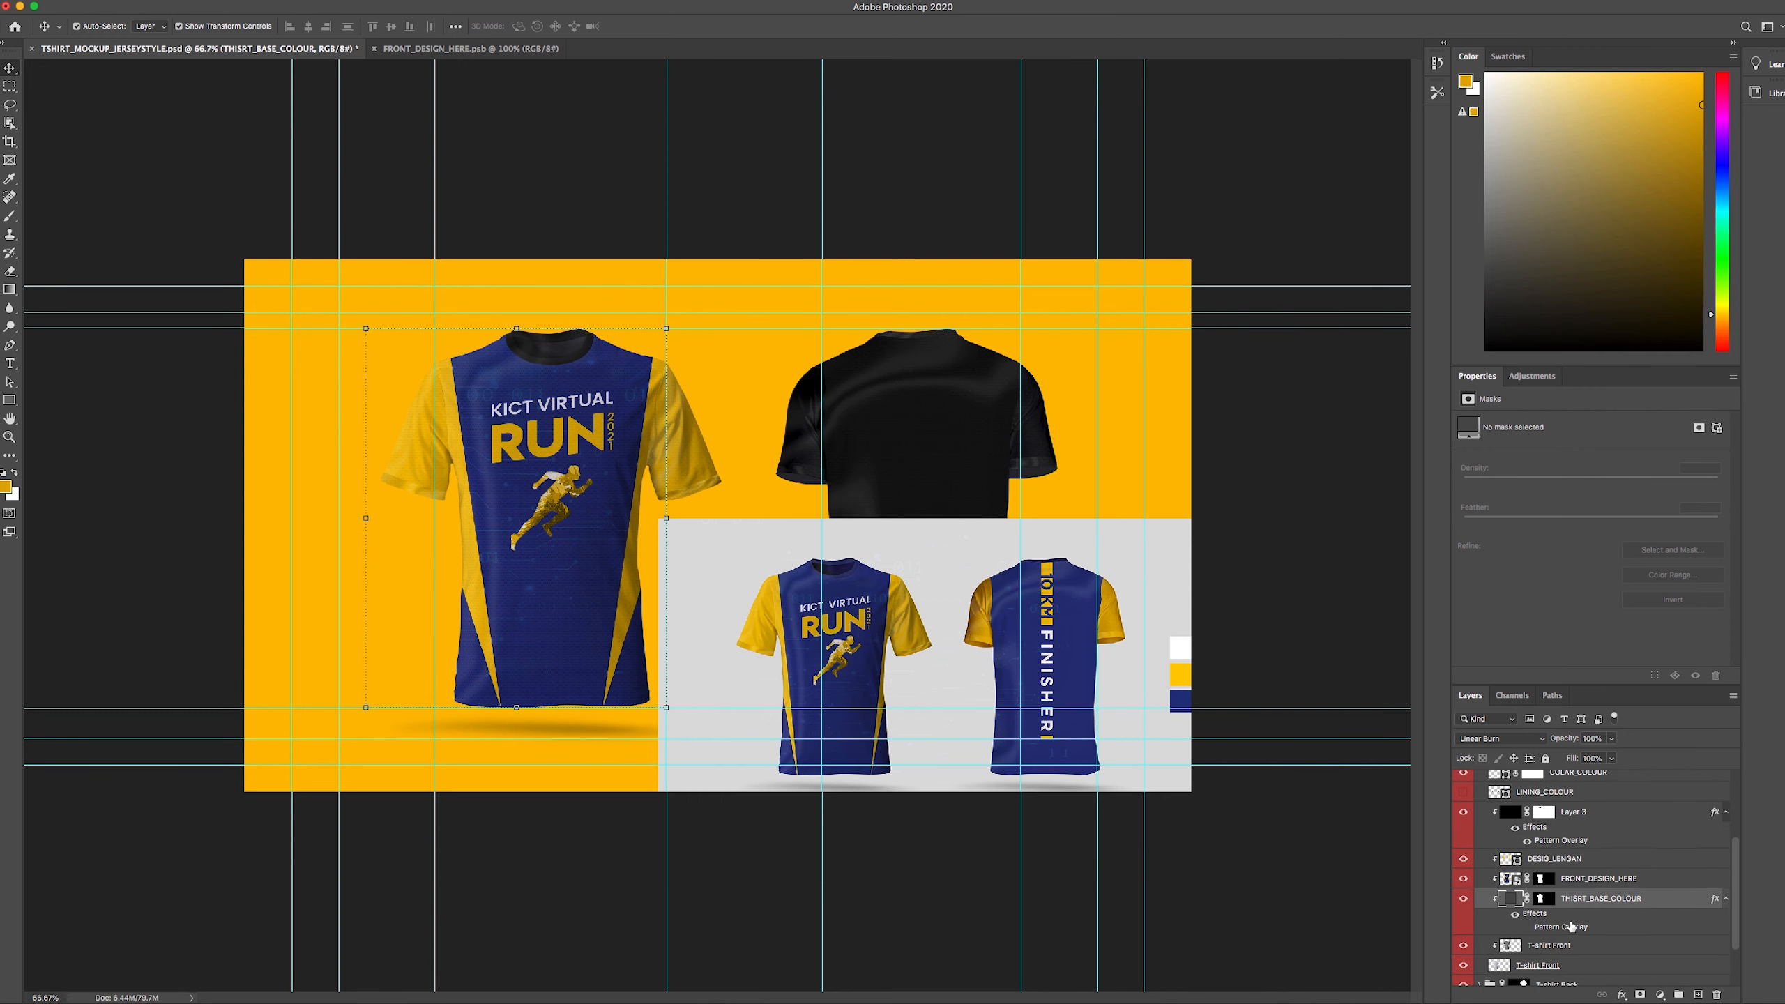
scroll(1558, 955, "up", 3)
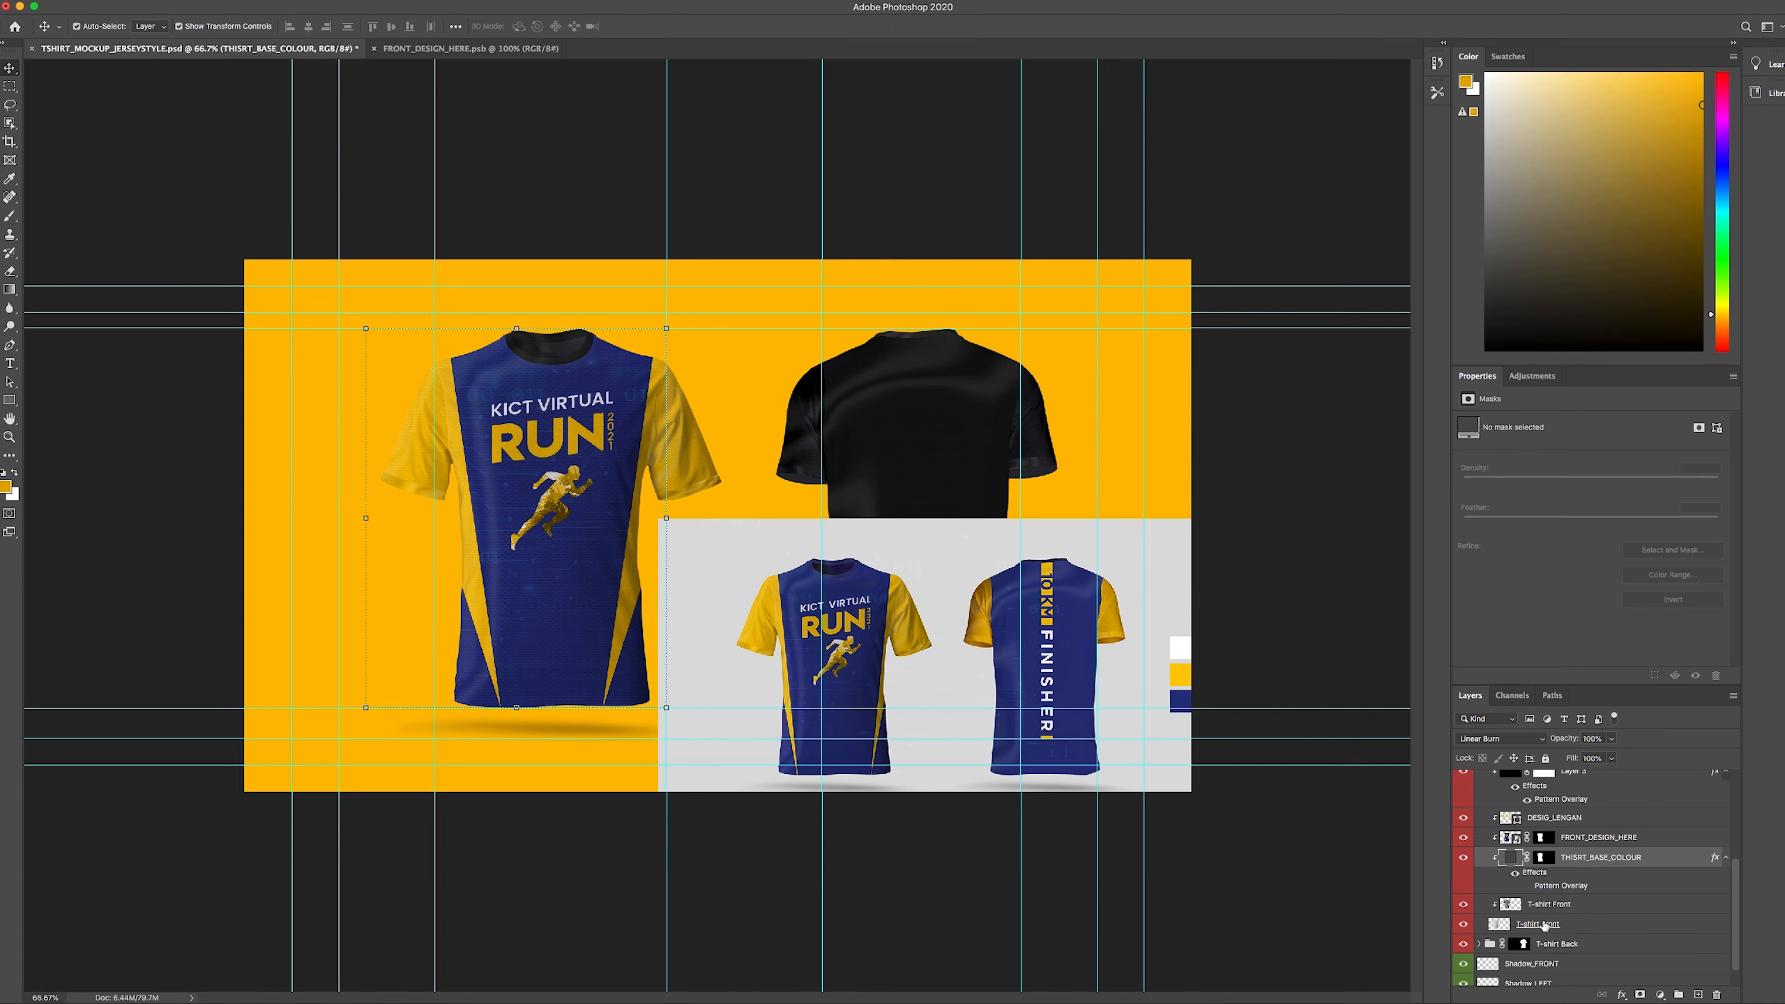
scroll(1532, 831, "up", 2)
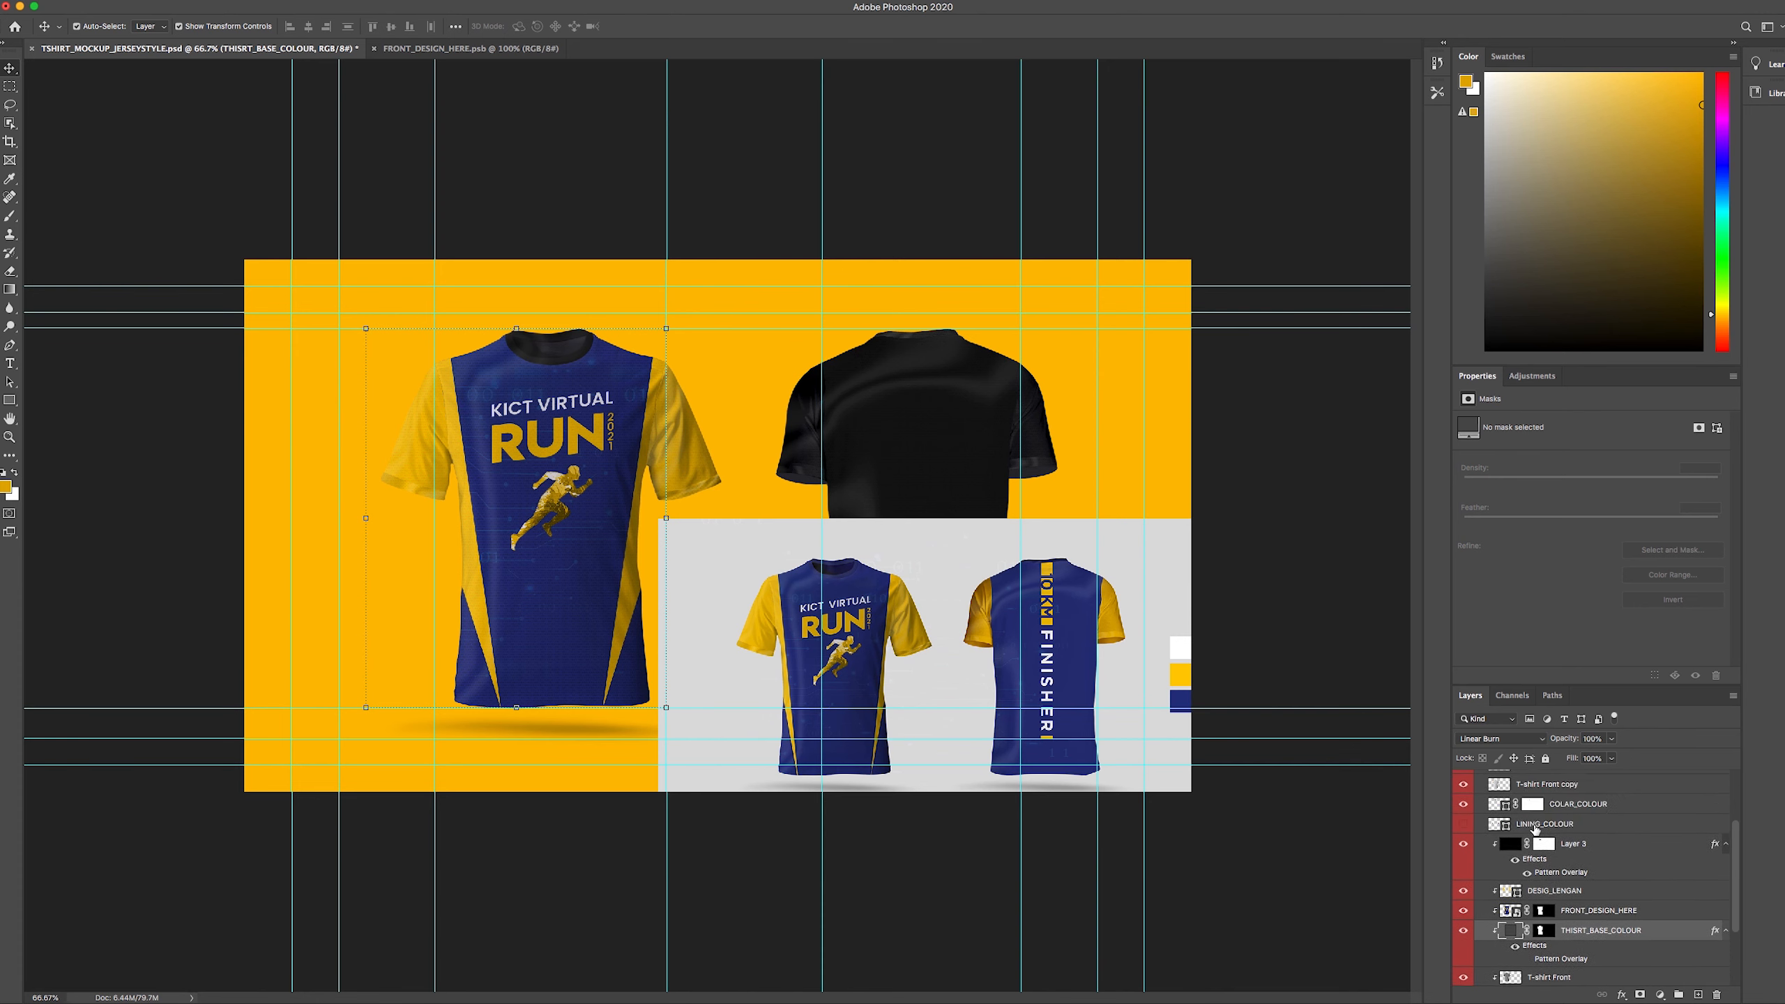
scroll(1534, 828, "up", 2)
left_click(1493, 827)
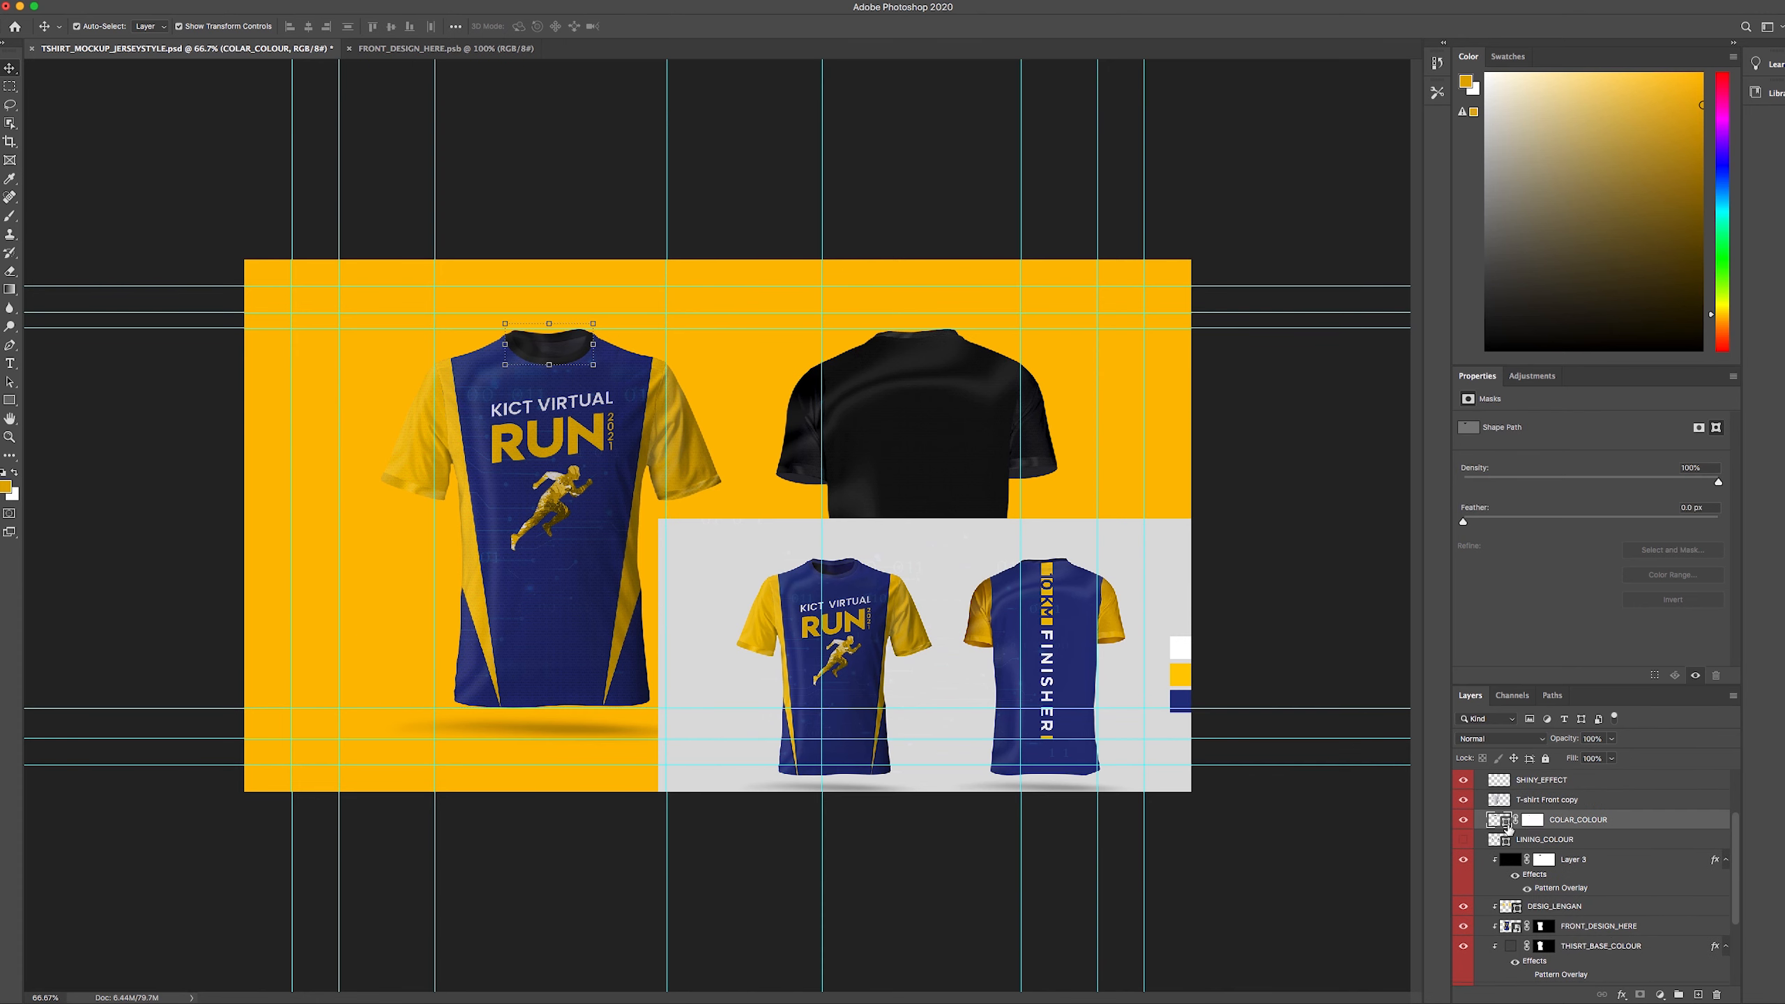
double_click(1505, 824)
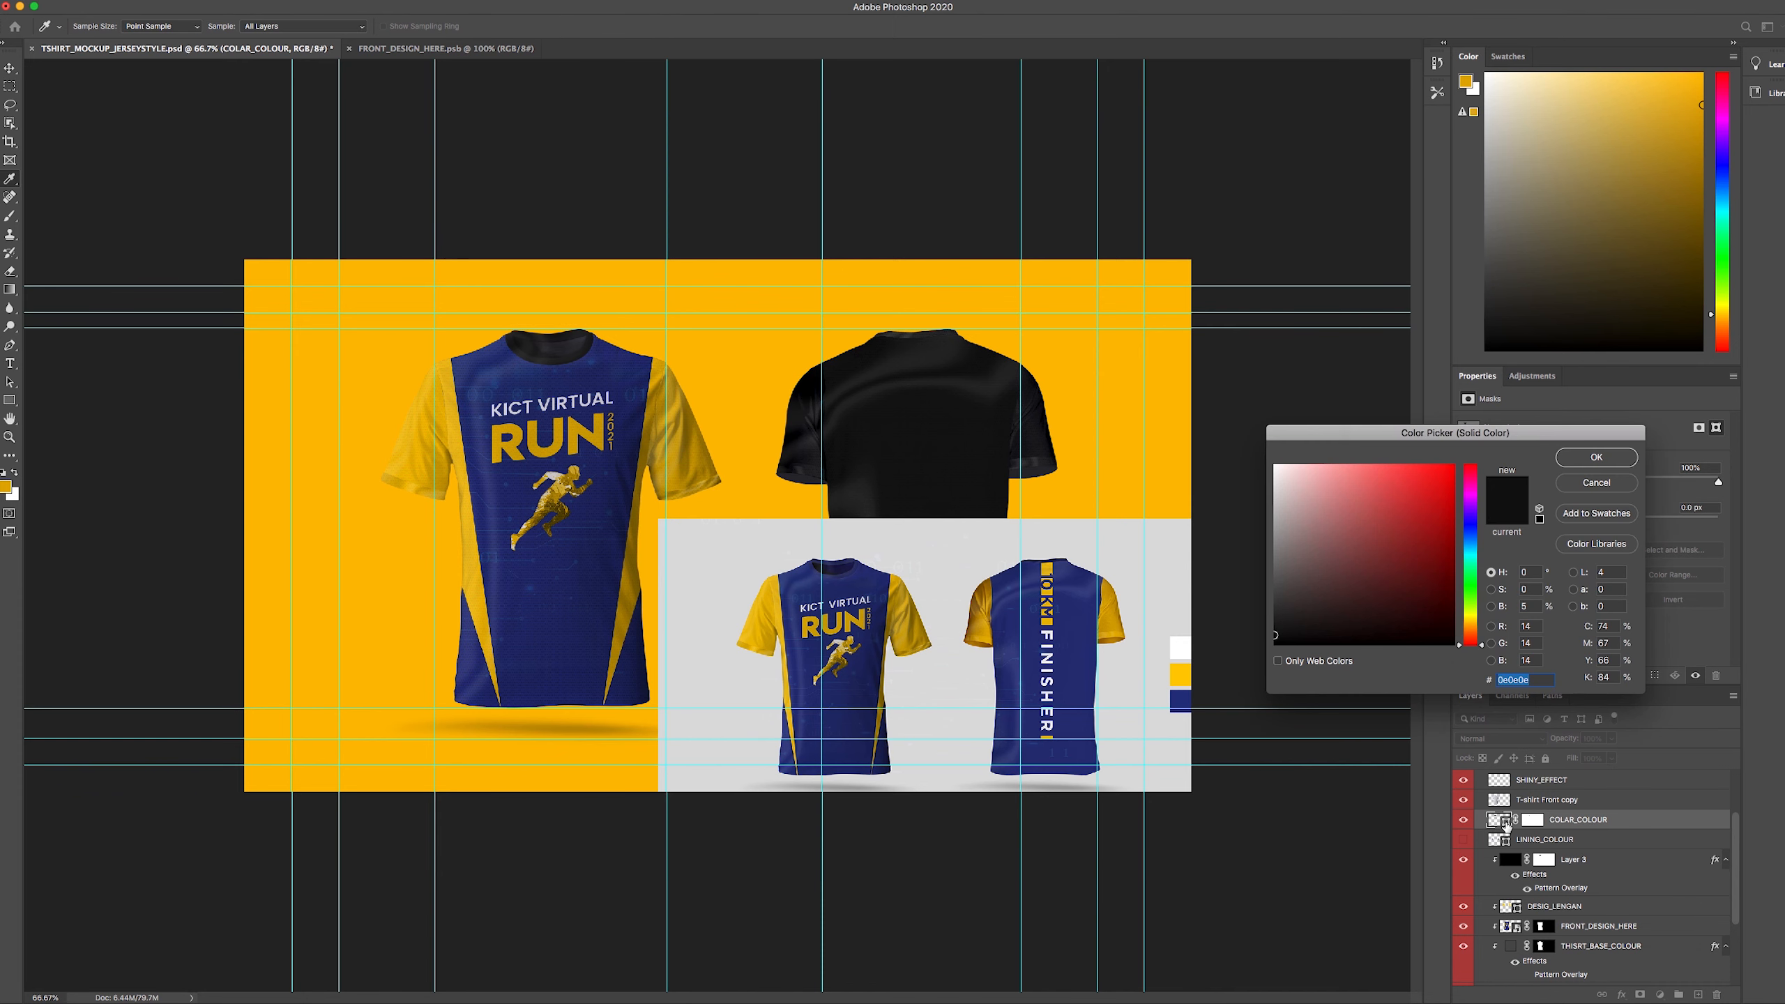
left_click(1182, 700)
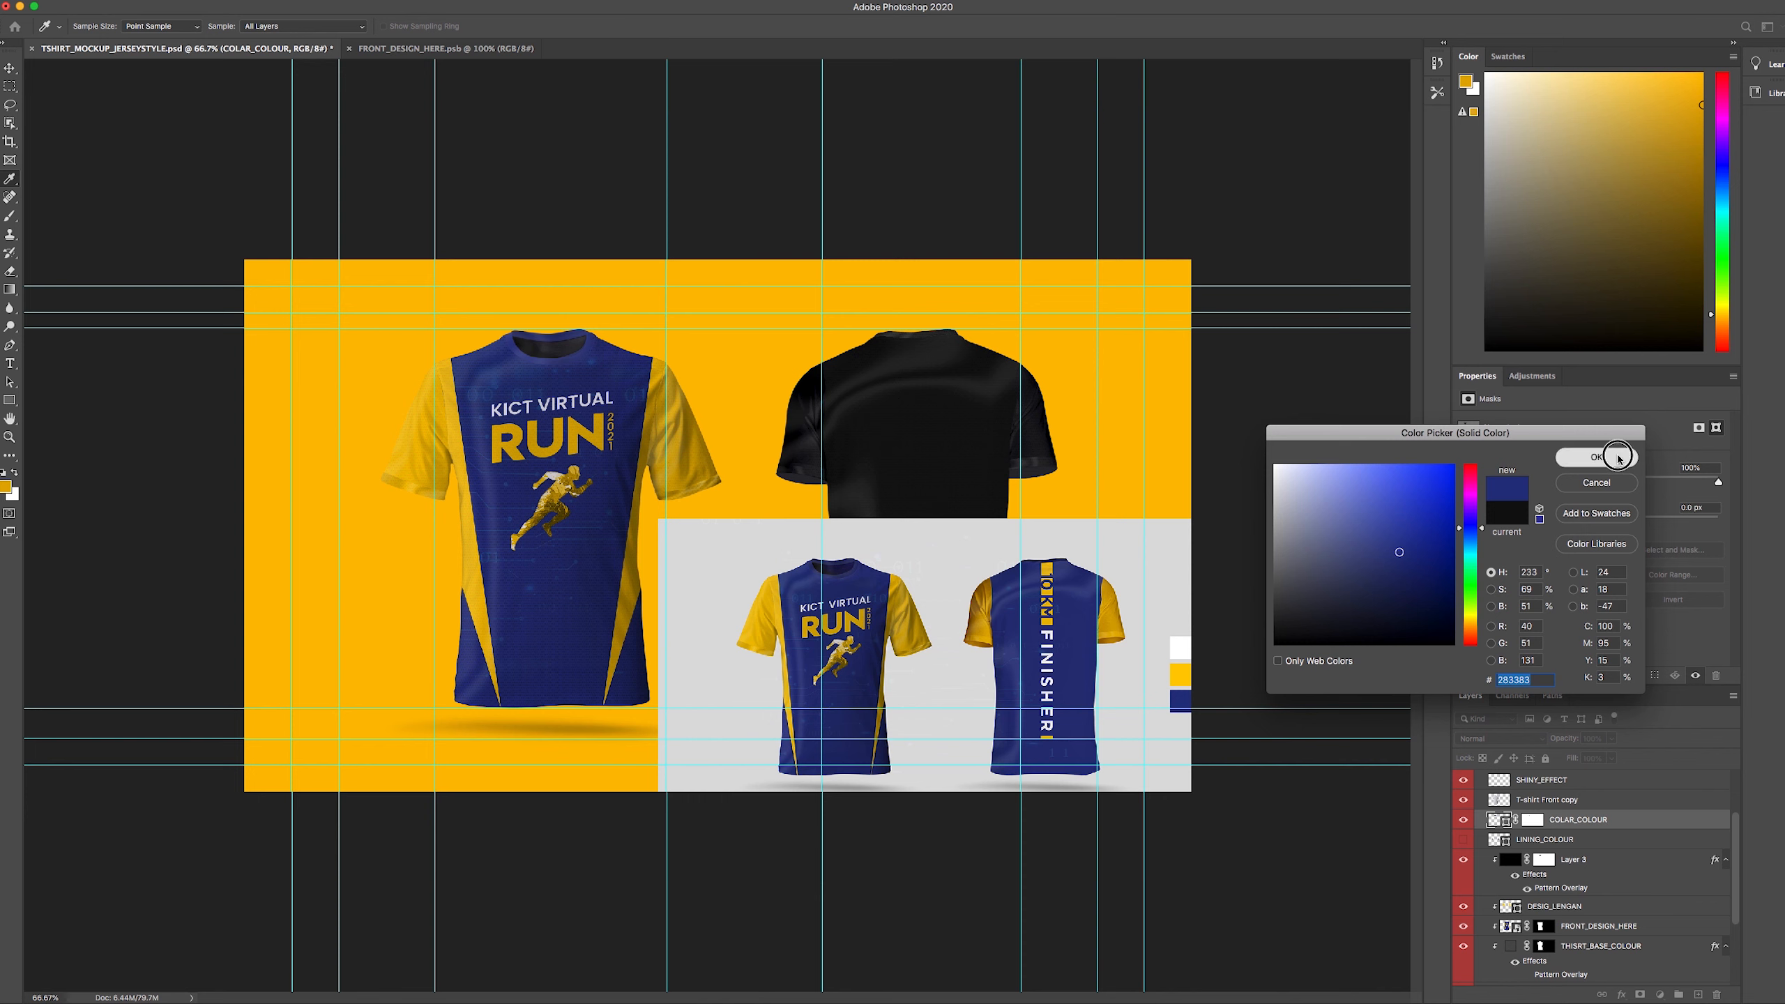
left_click(1596, 457)
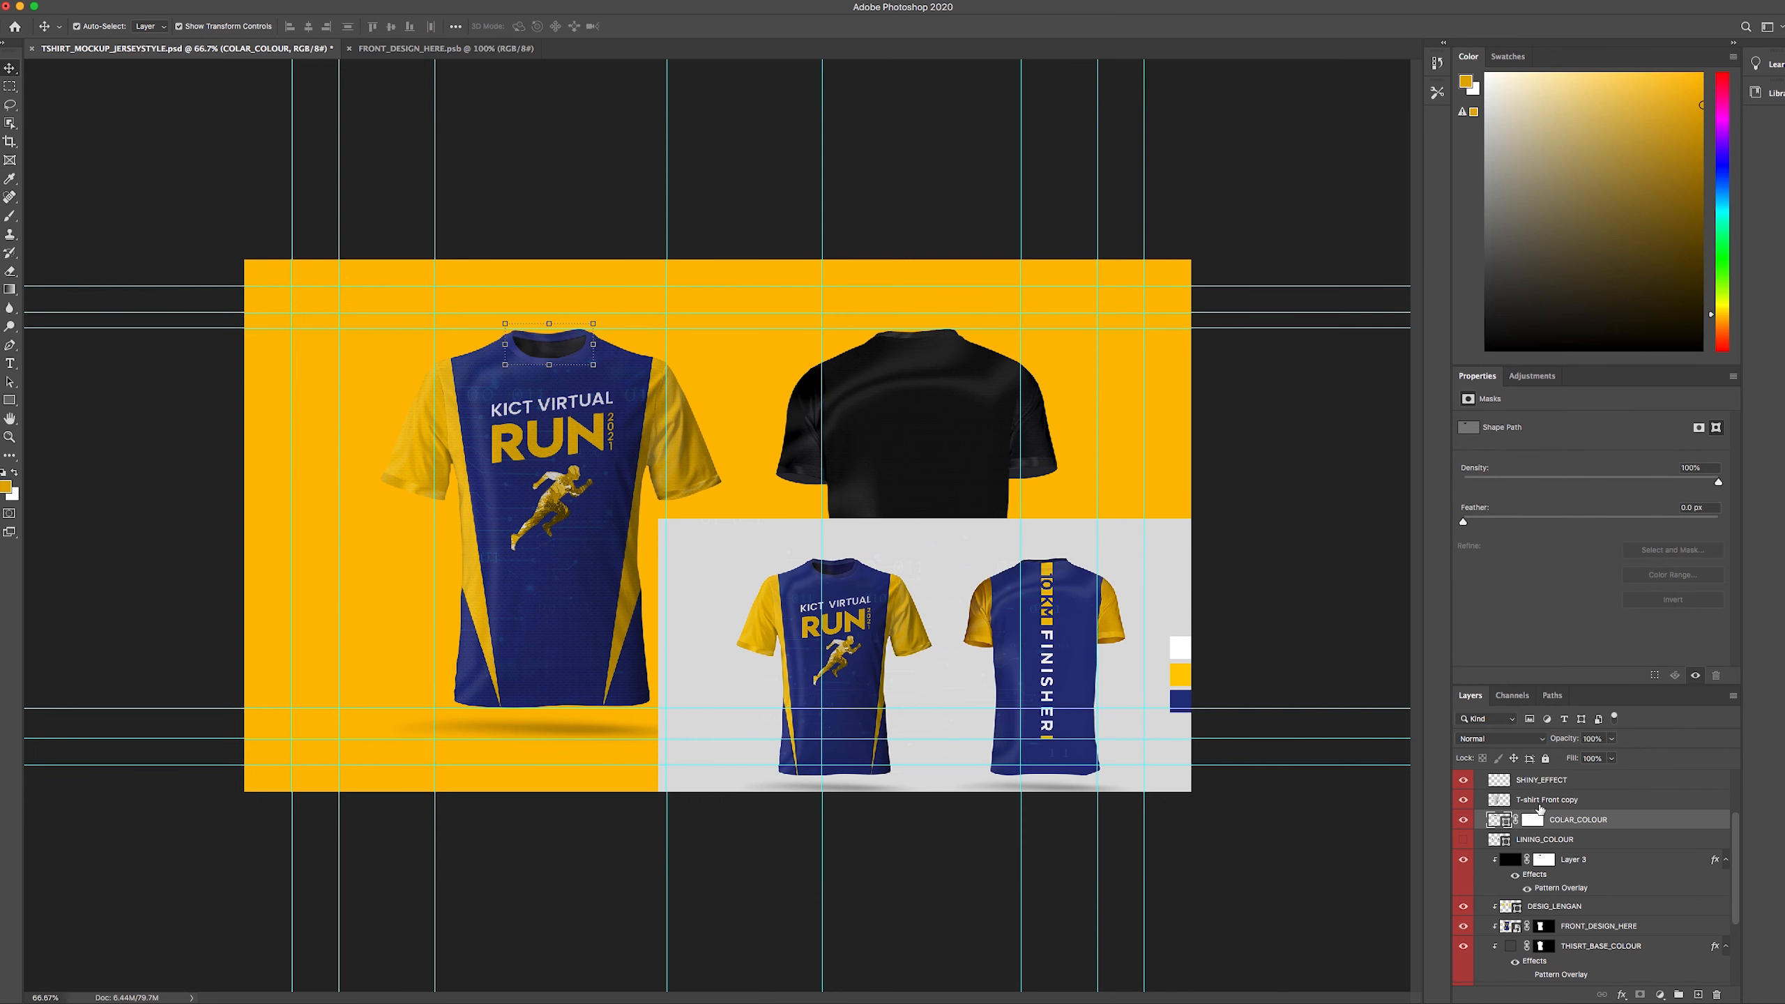
- Toggle the THISRT_BASE_COLOUR layer's visibility to see which part of the front shirt it colours
scroll(1549, 893, "down", 2)
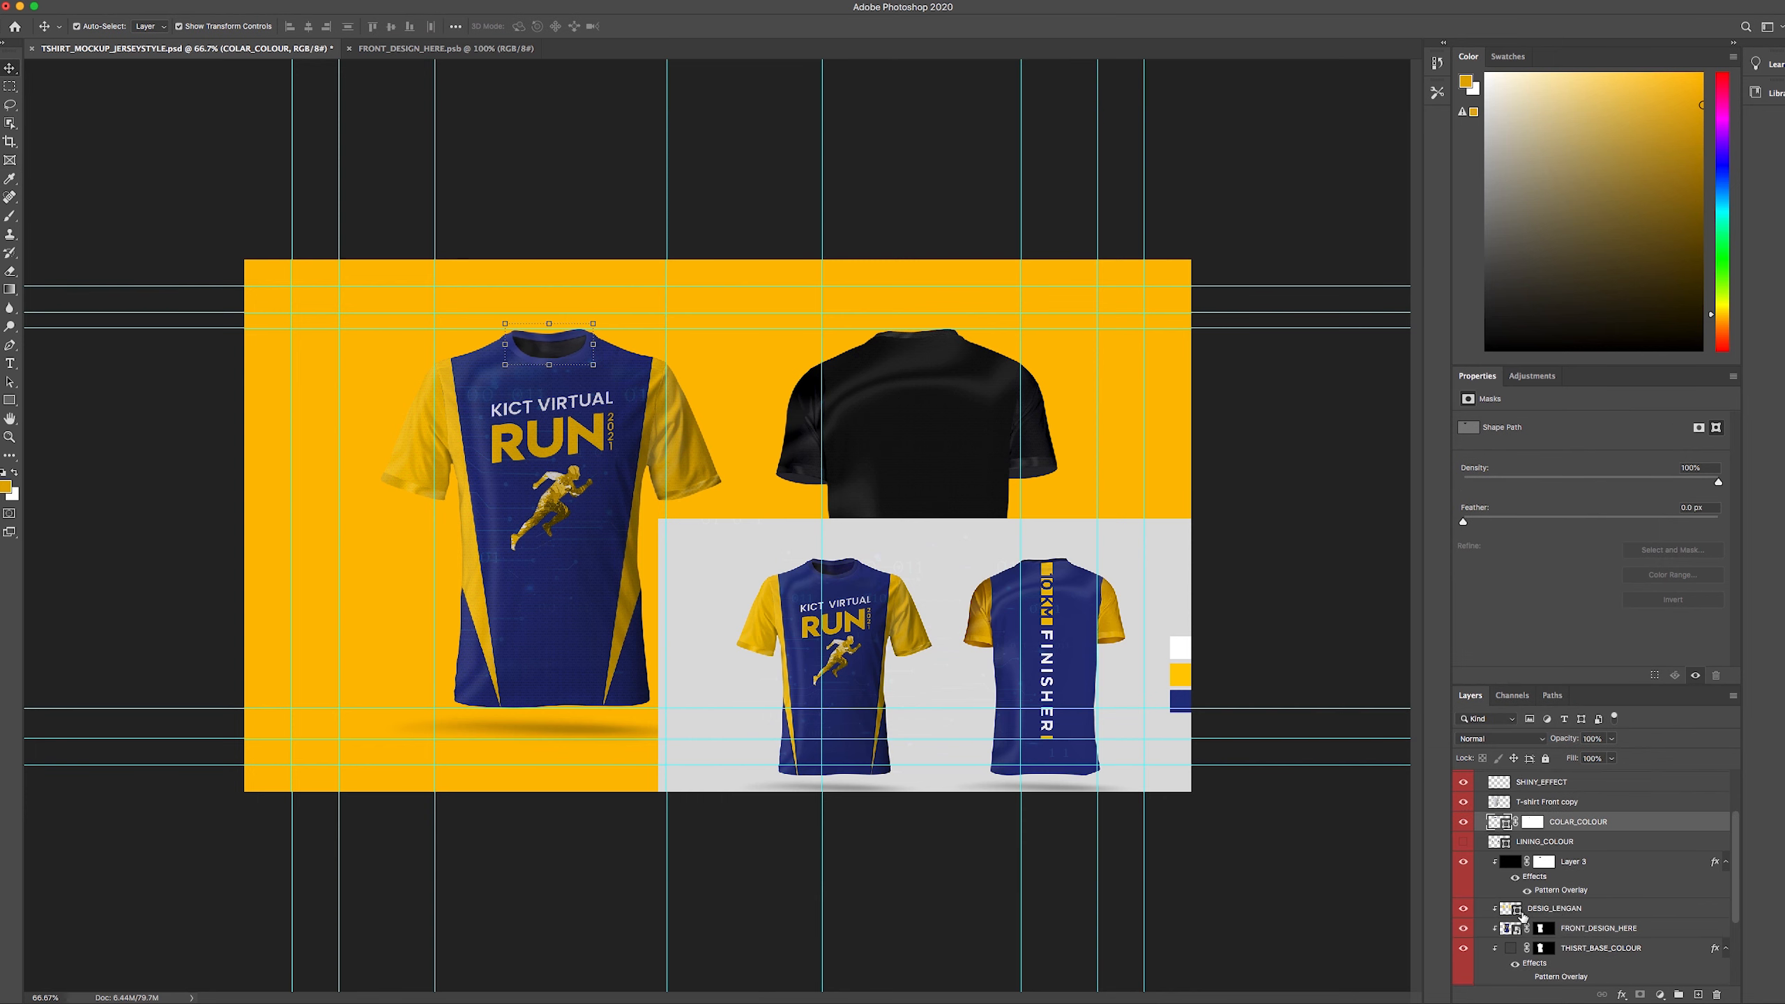
left_click(1514, 909)
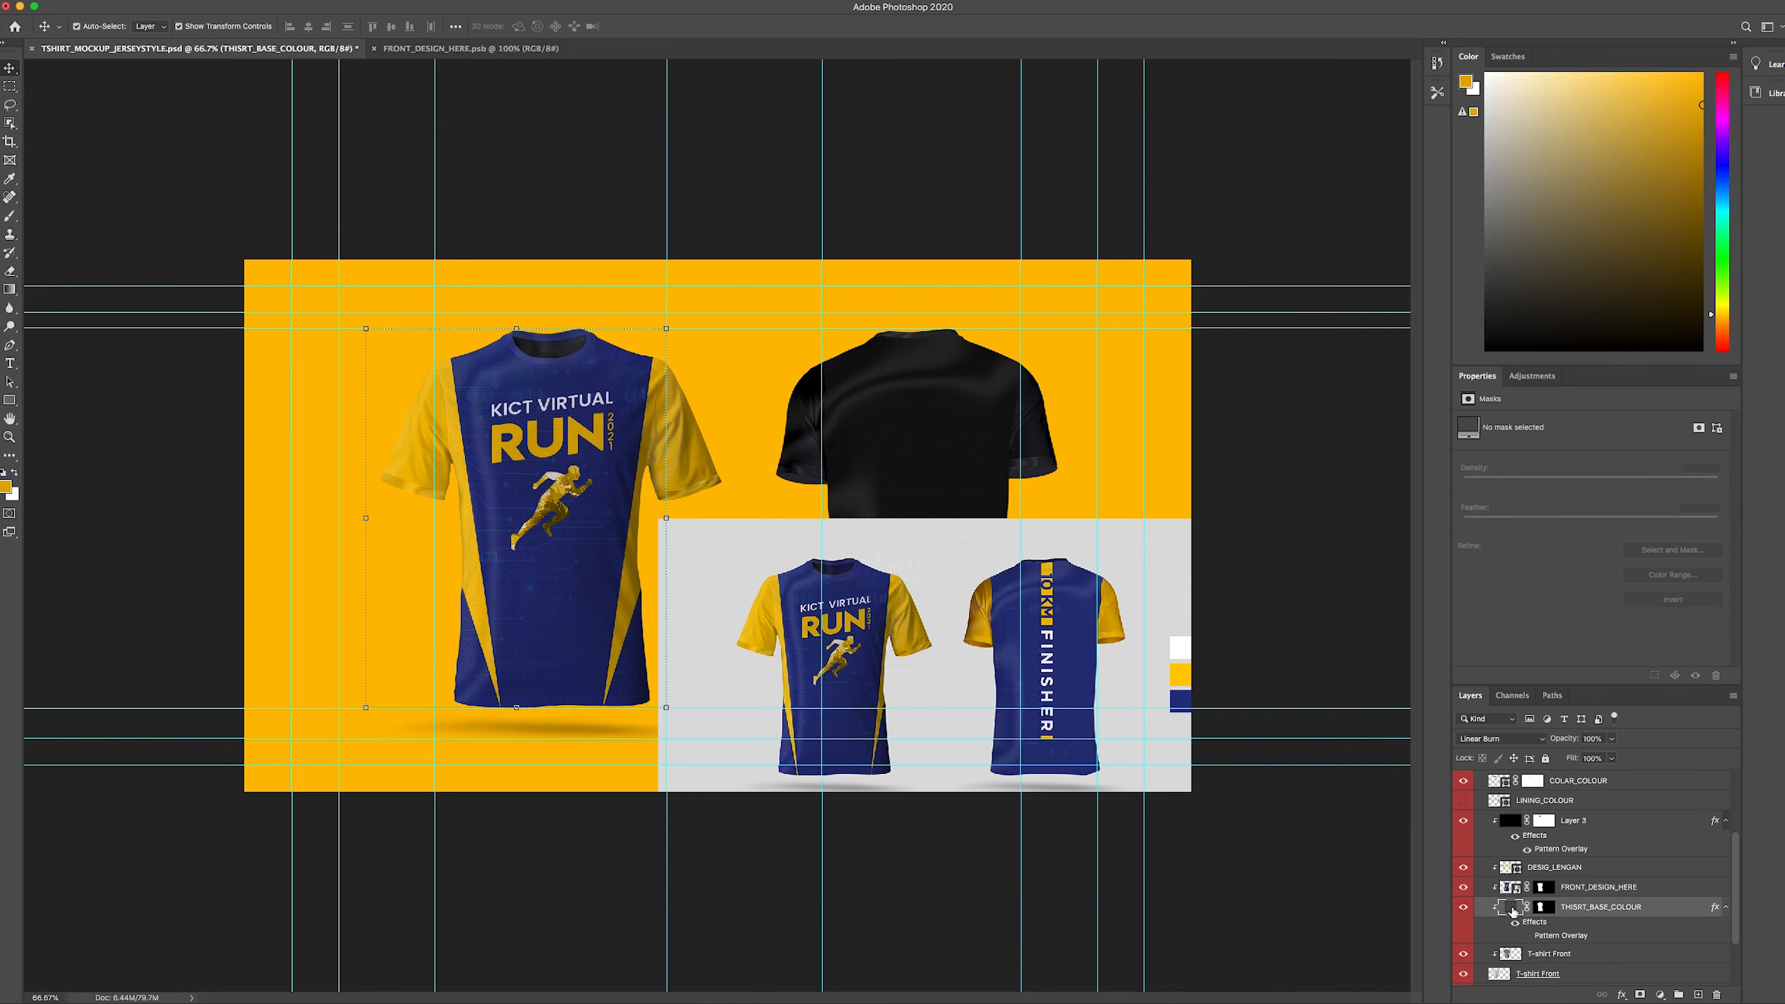
left_click(1462, 909)
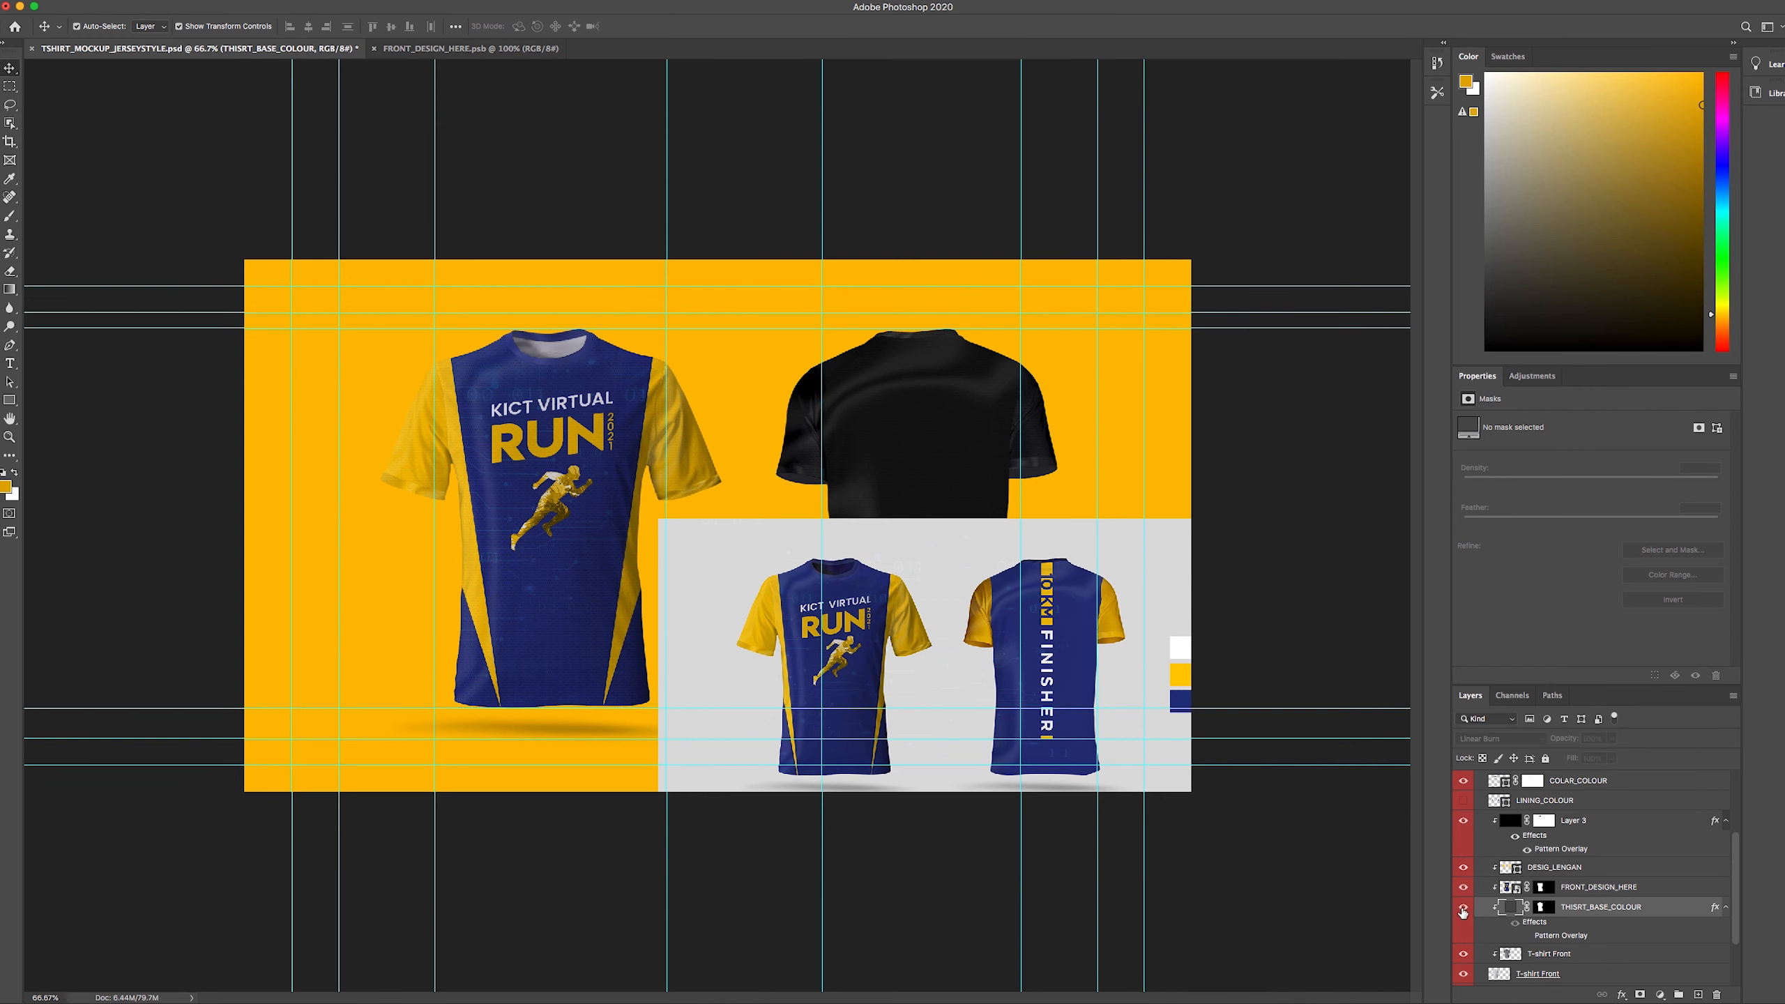
left_click(1463, 909)
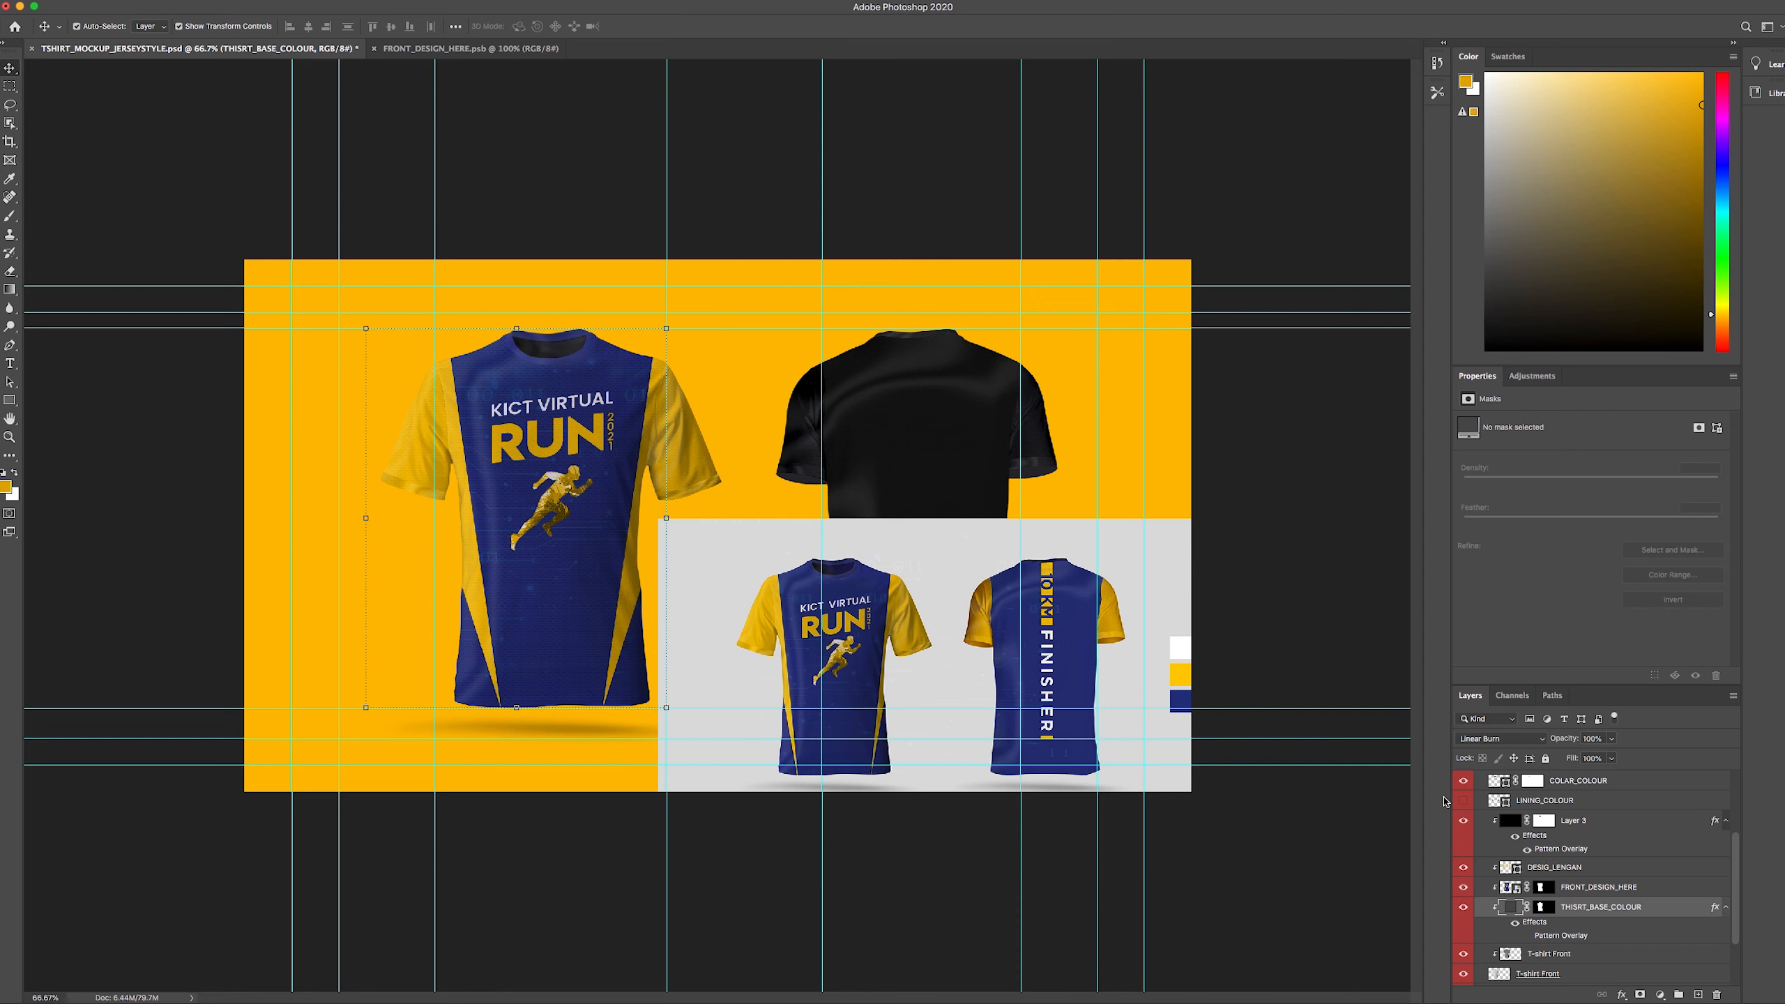
- Recolour the THISRT_BASE_COLOUR layer to the navy #283383 sampled from the reference's blue swatch and deselect the layer
double_click(1506, 909)
left_click(1187, 700)
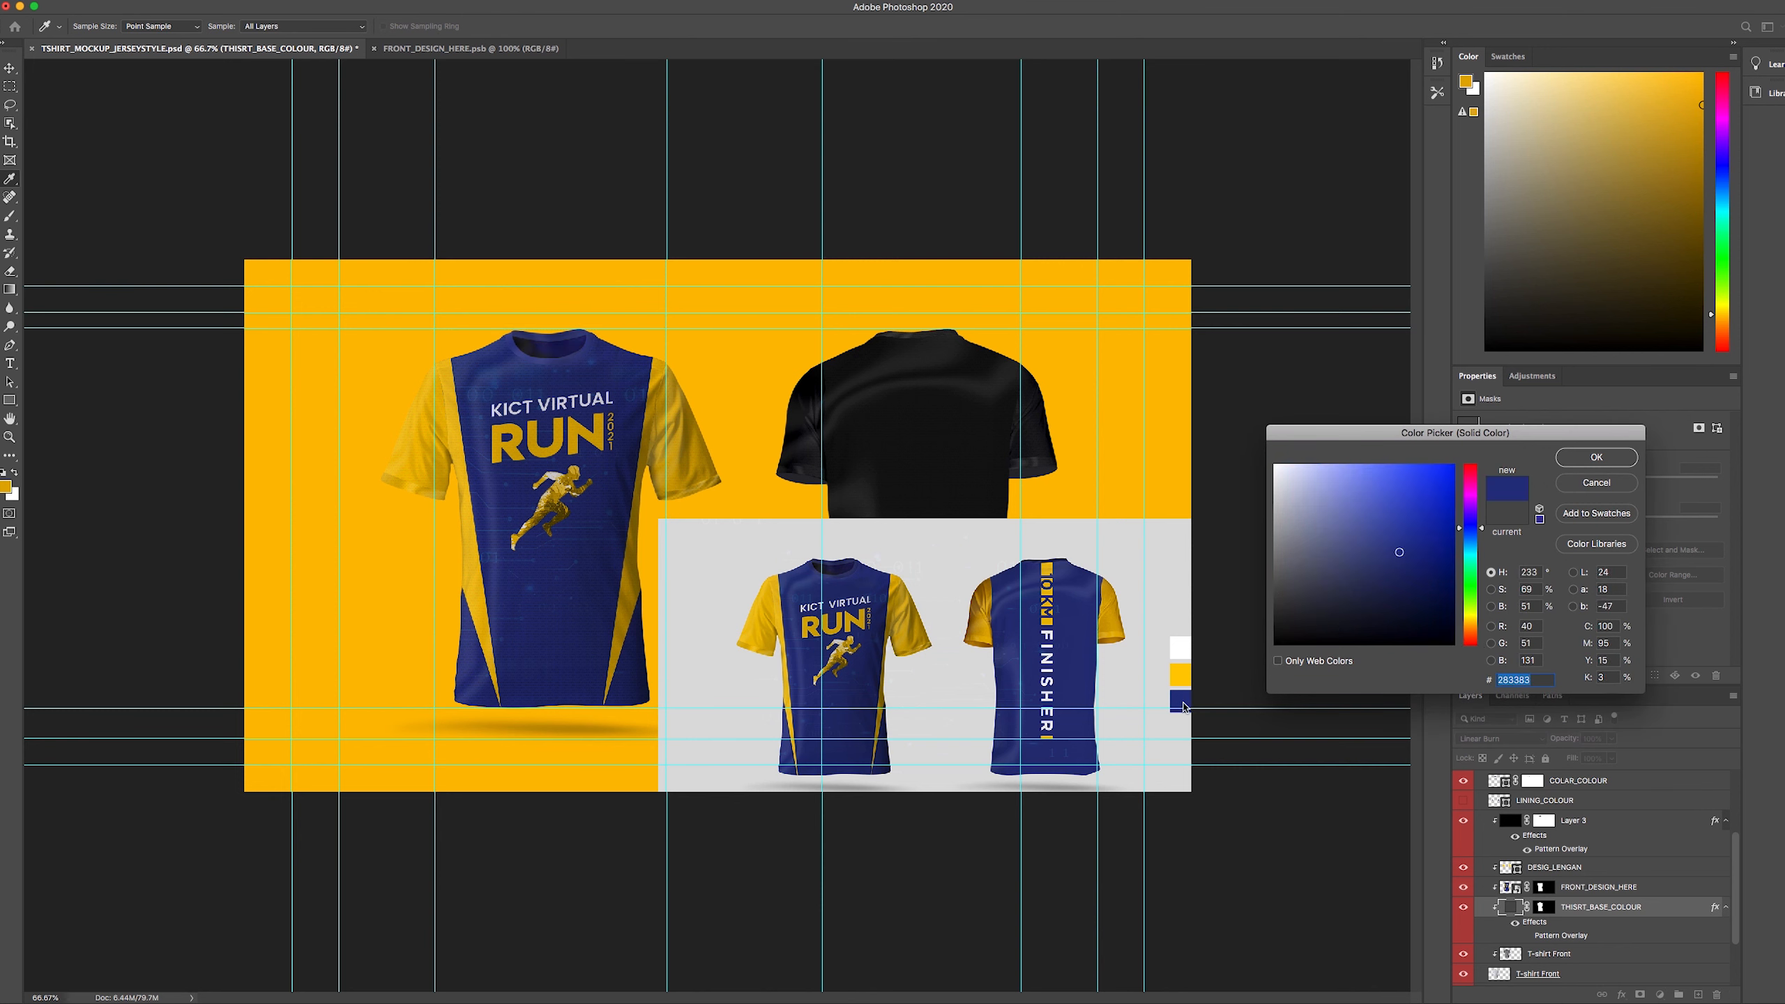
left_click(1586, 459)
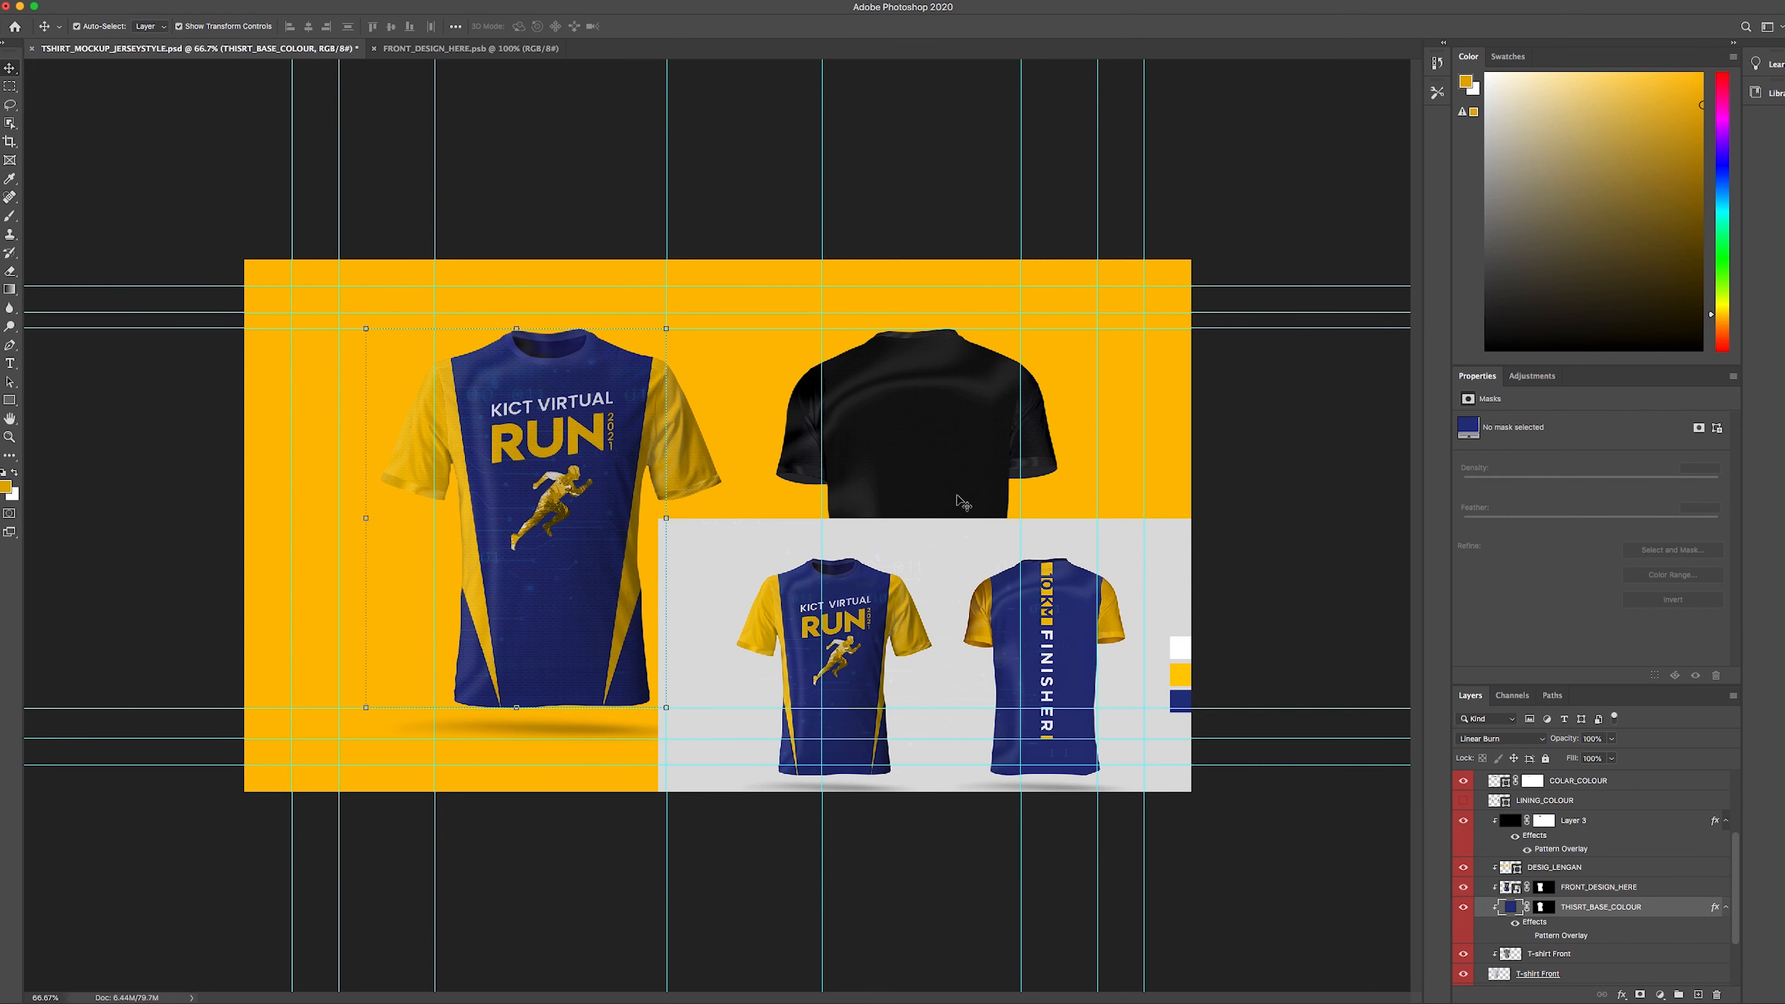
left_click(1249, 562)
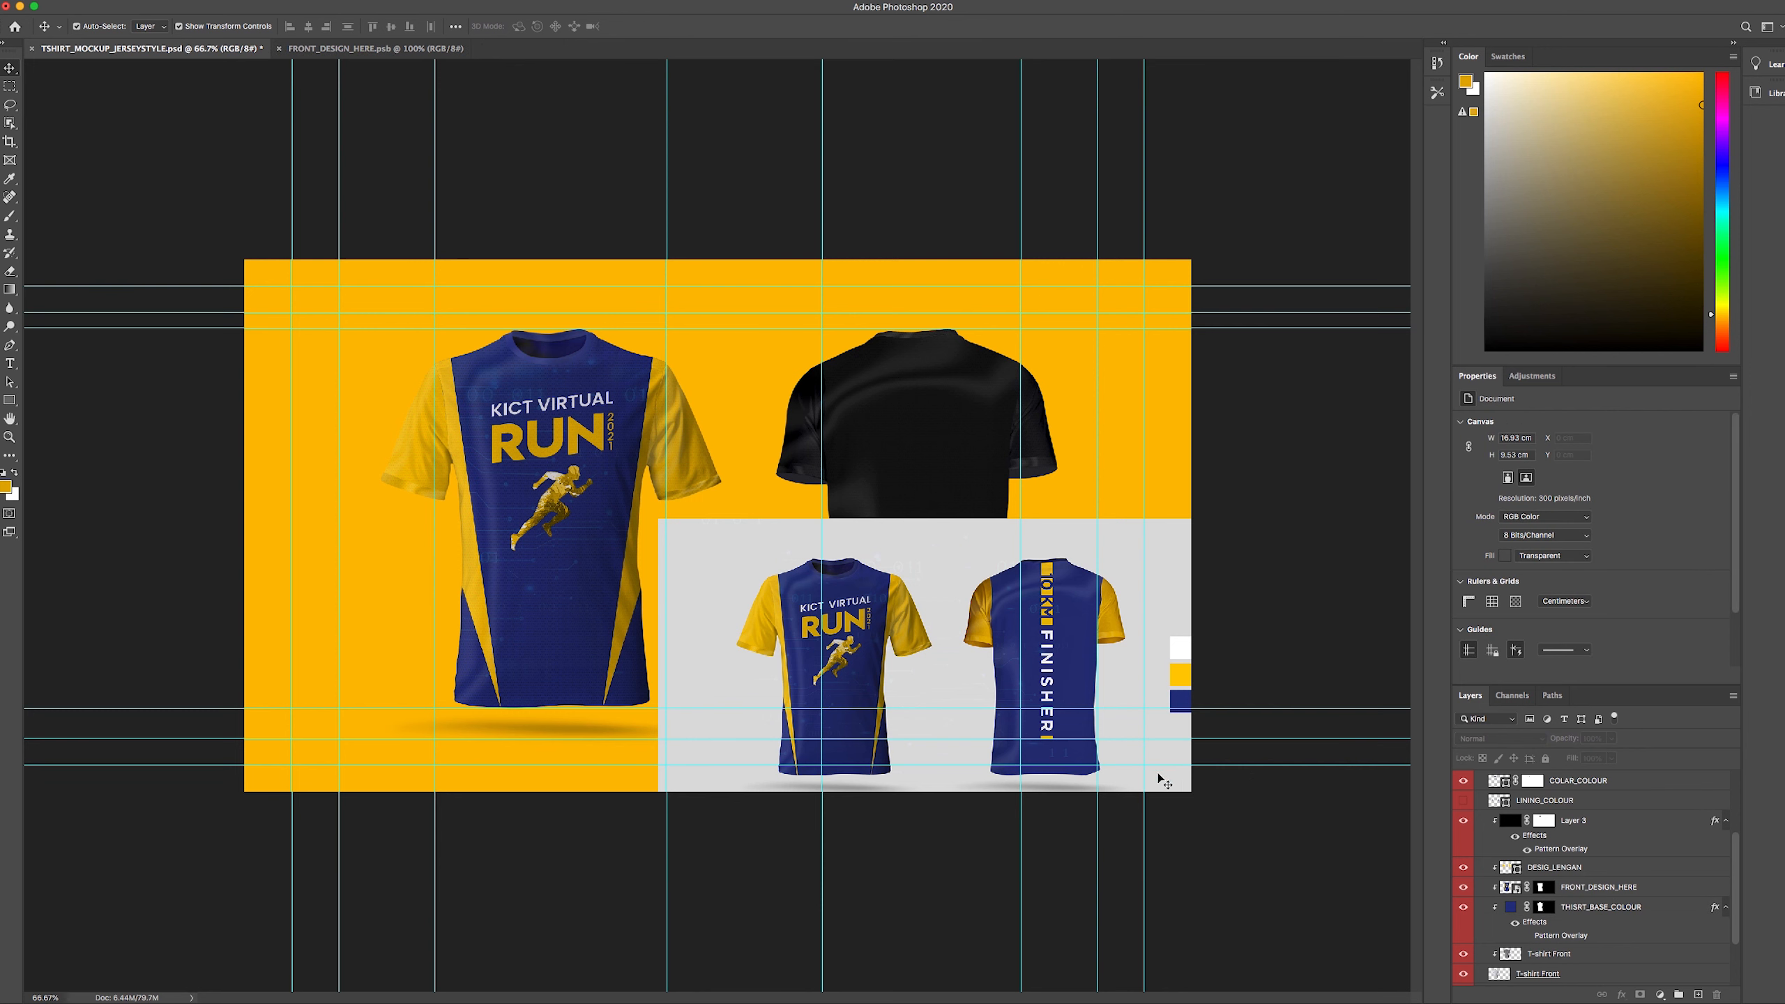
- Collapse the T-shirt Front group and move the reference image down to about X 3.6 cm, Y 7.25 cm, uncovering the back shirt
scroll(1544, 839, "up", 3)
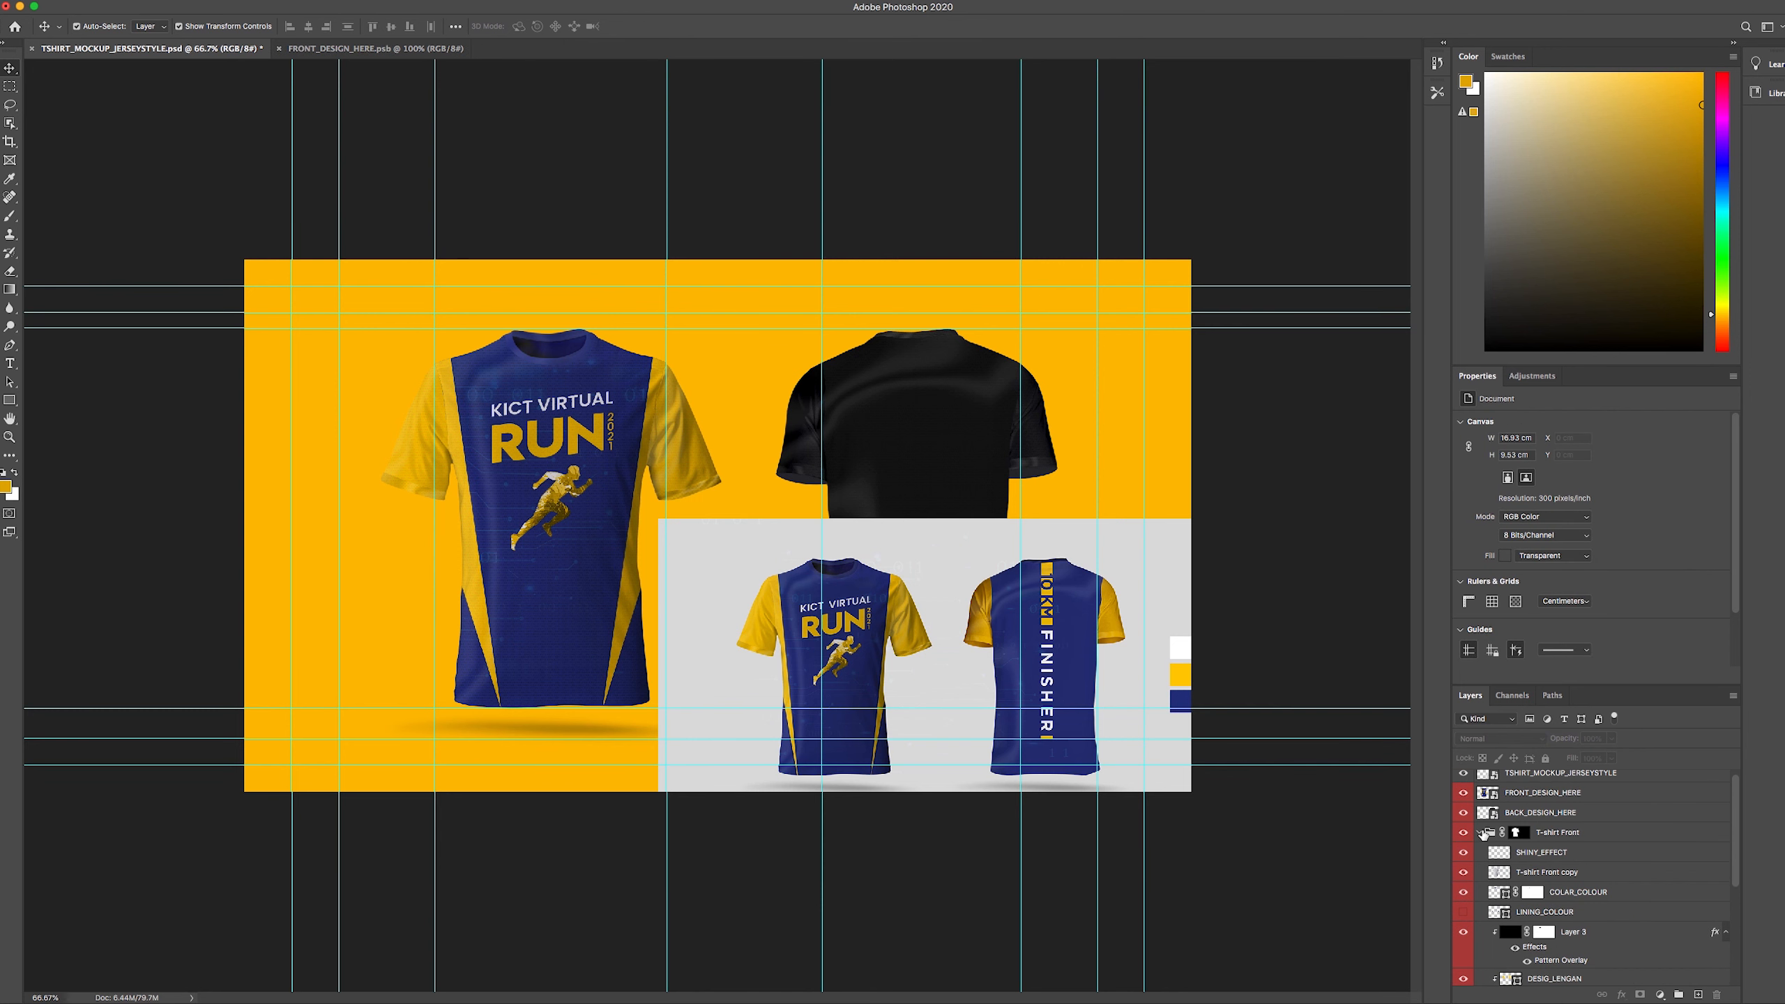
left_click(1482, 833)
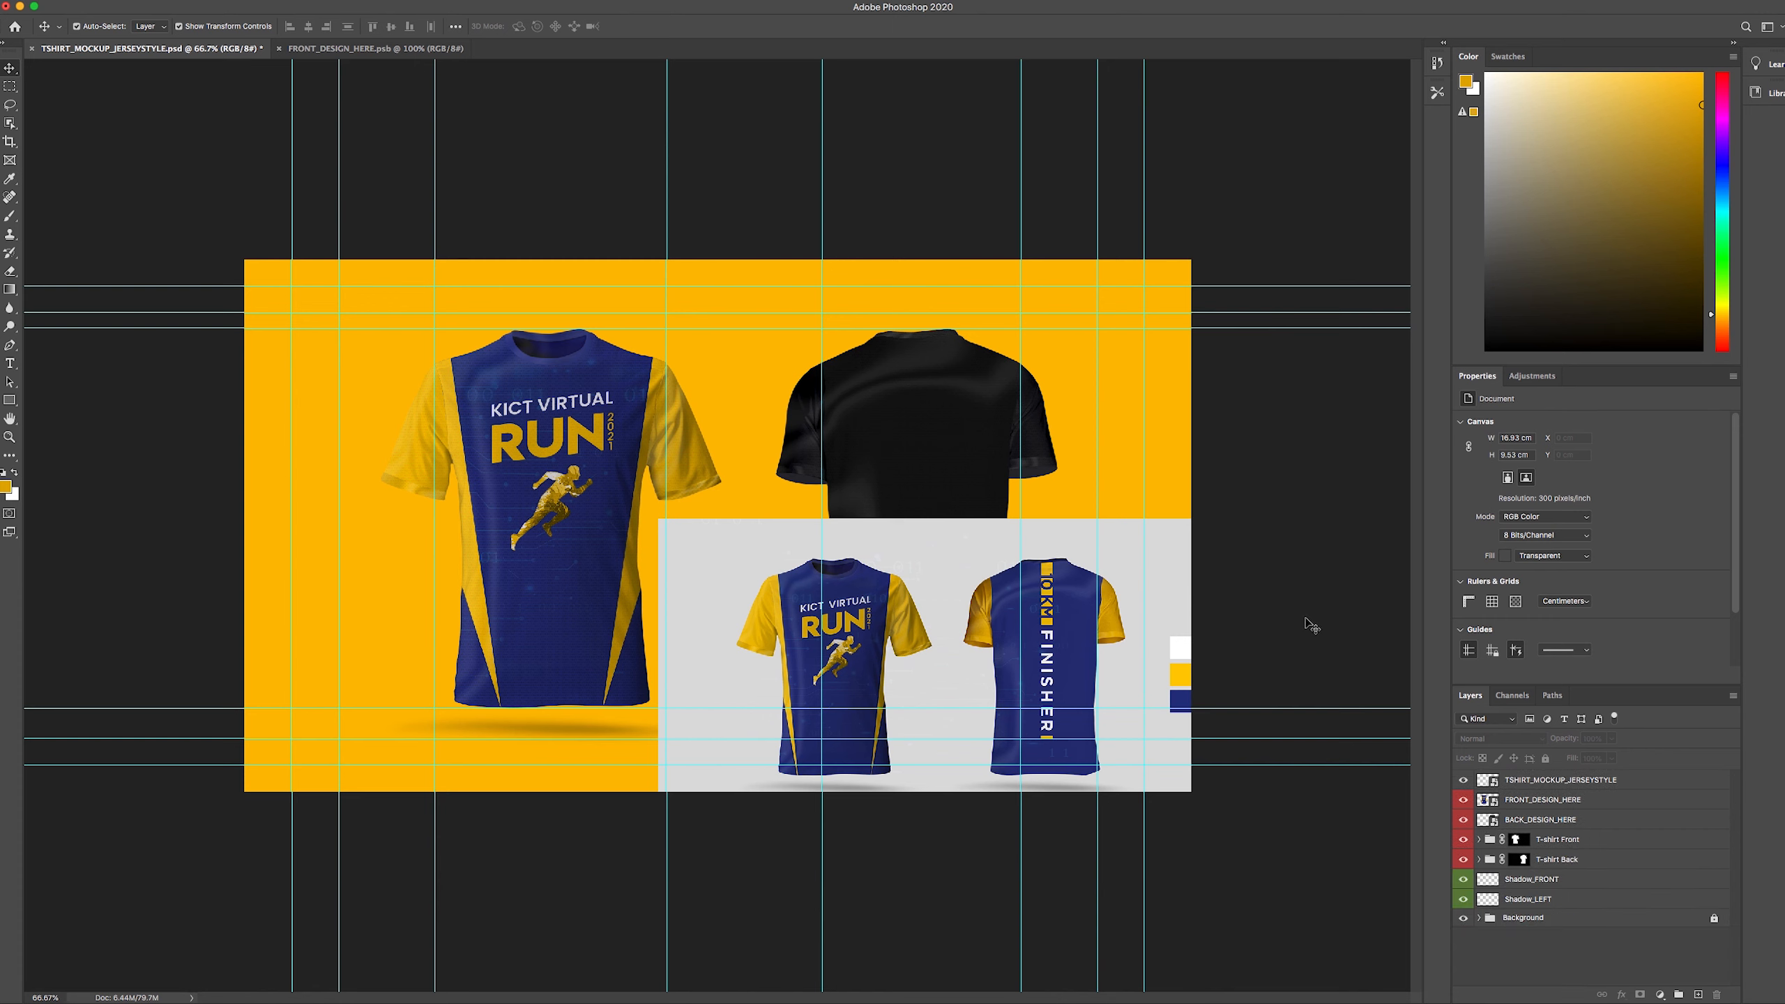
left_click_drag(1113, 589, 903, 735)
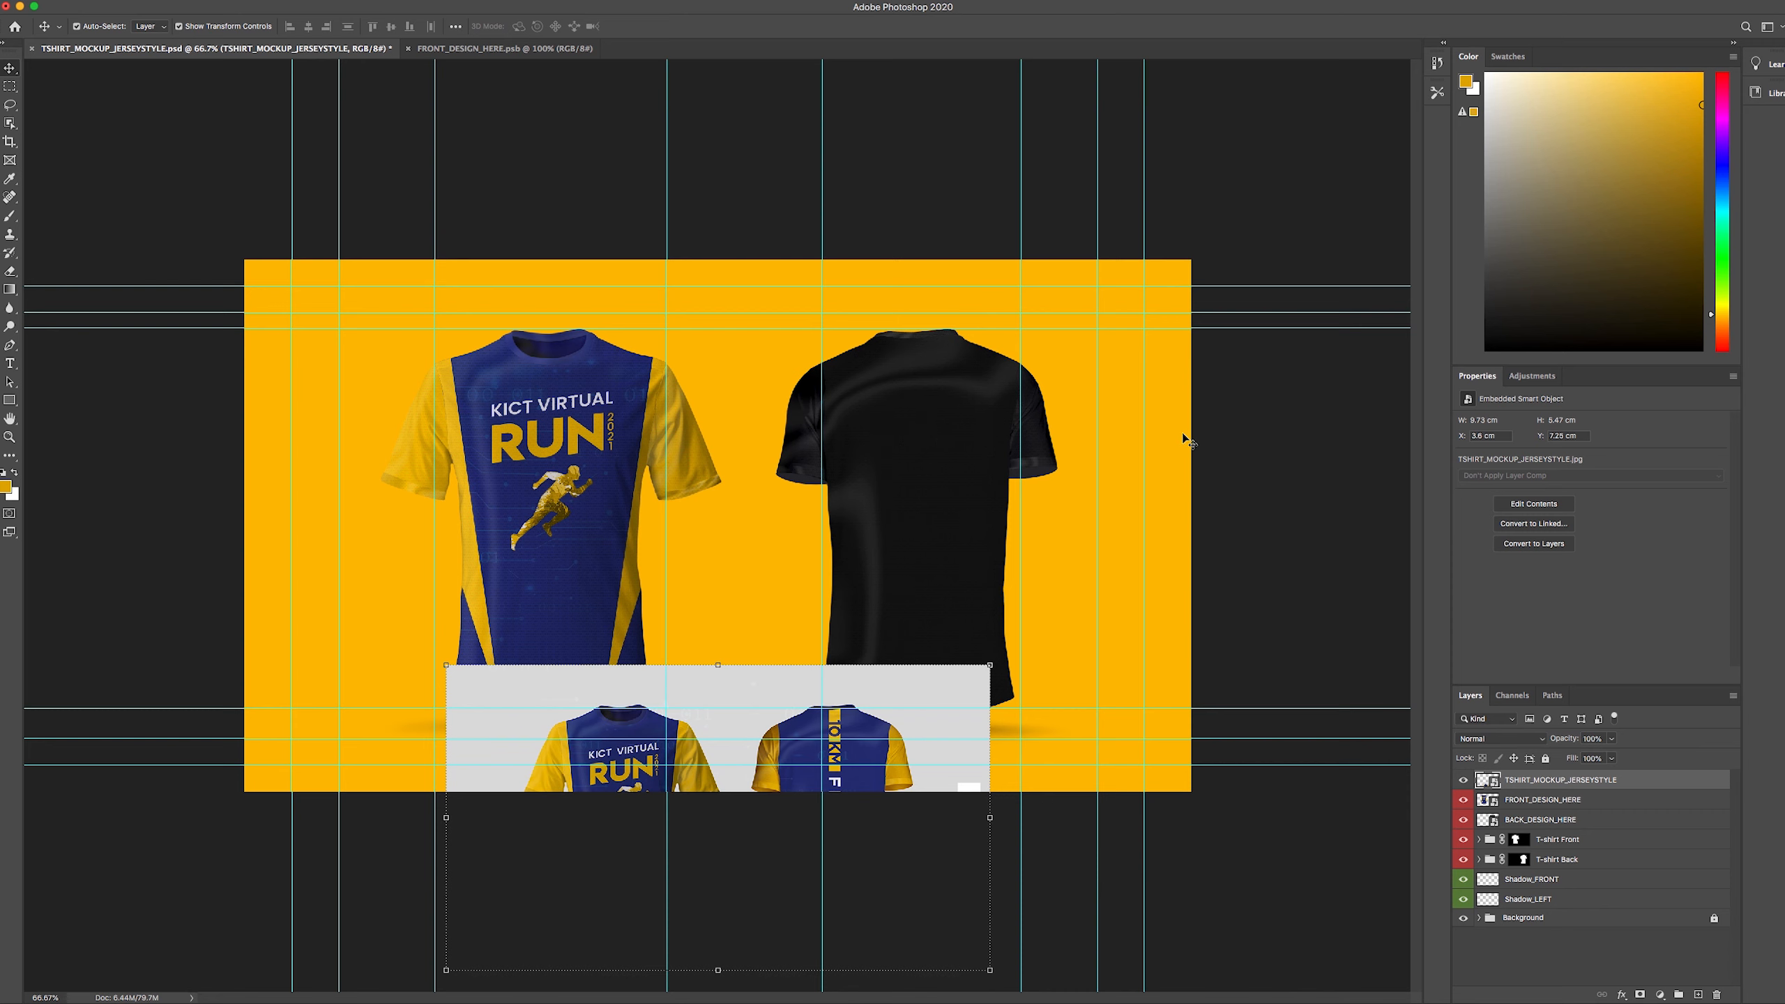
left_click(703, 169)
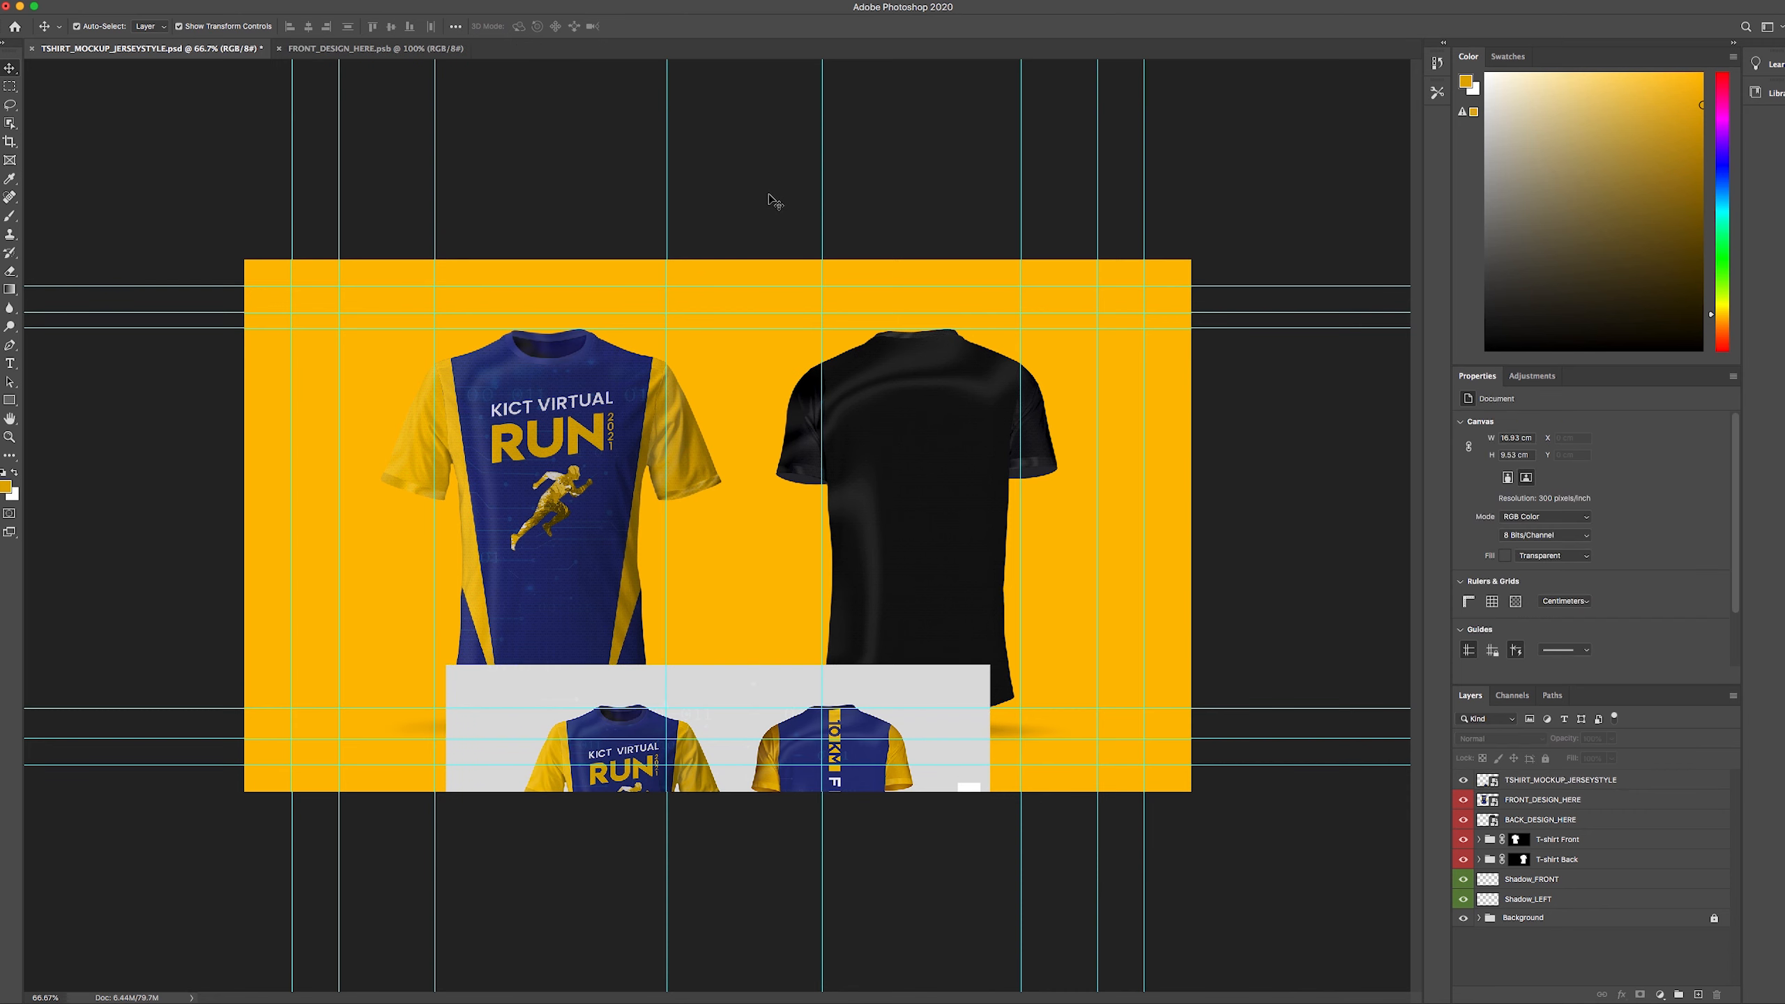
- Close the FRONT_DESIGN_HERE document and open the contents of the BACK_DESIGN_HERE smart object for editing
left_click(279, 49)
left_click(1496, 823)
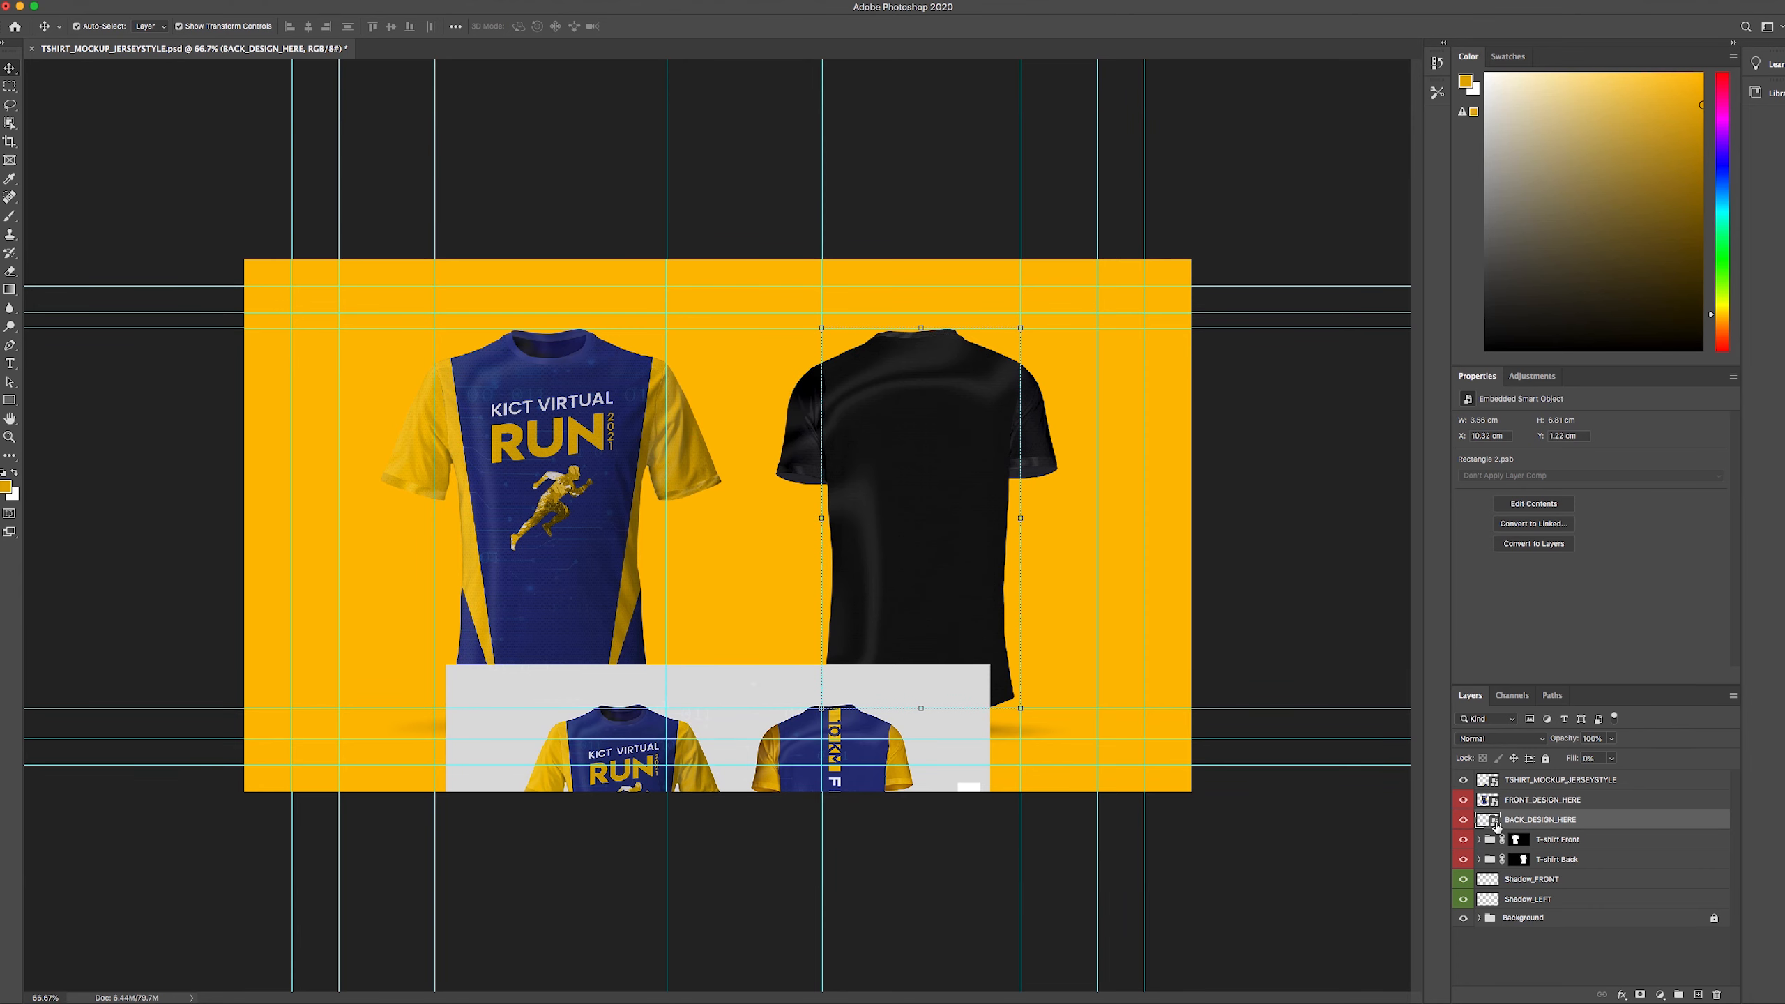
double_click(1495, 823)
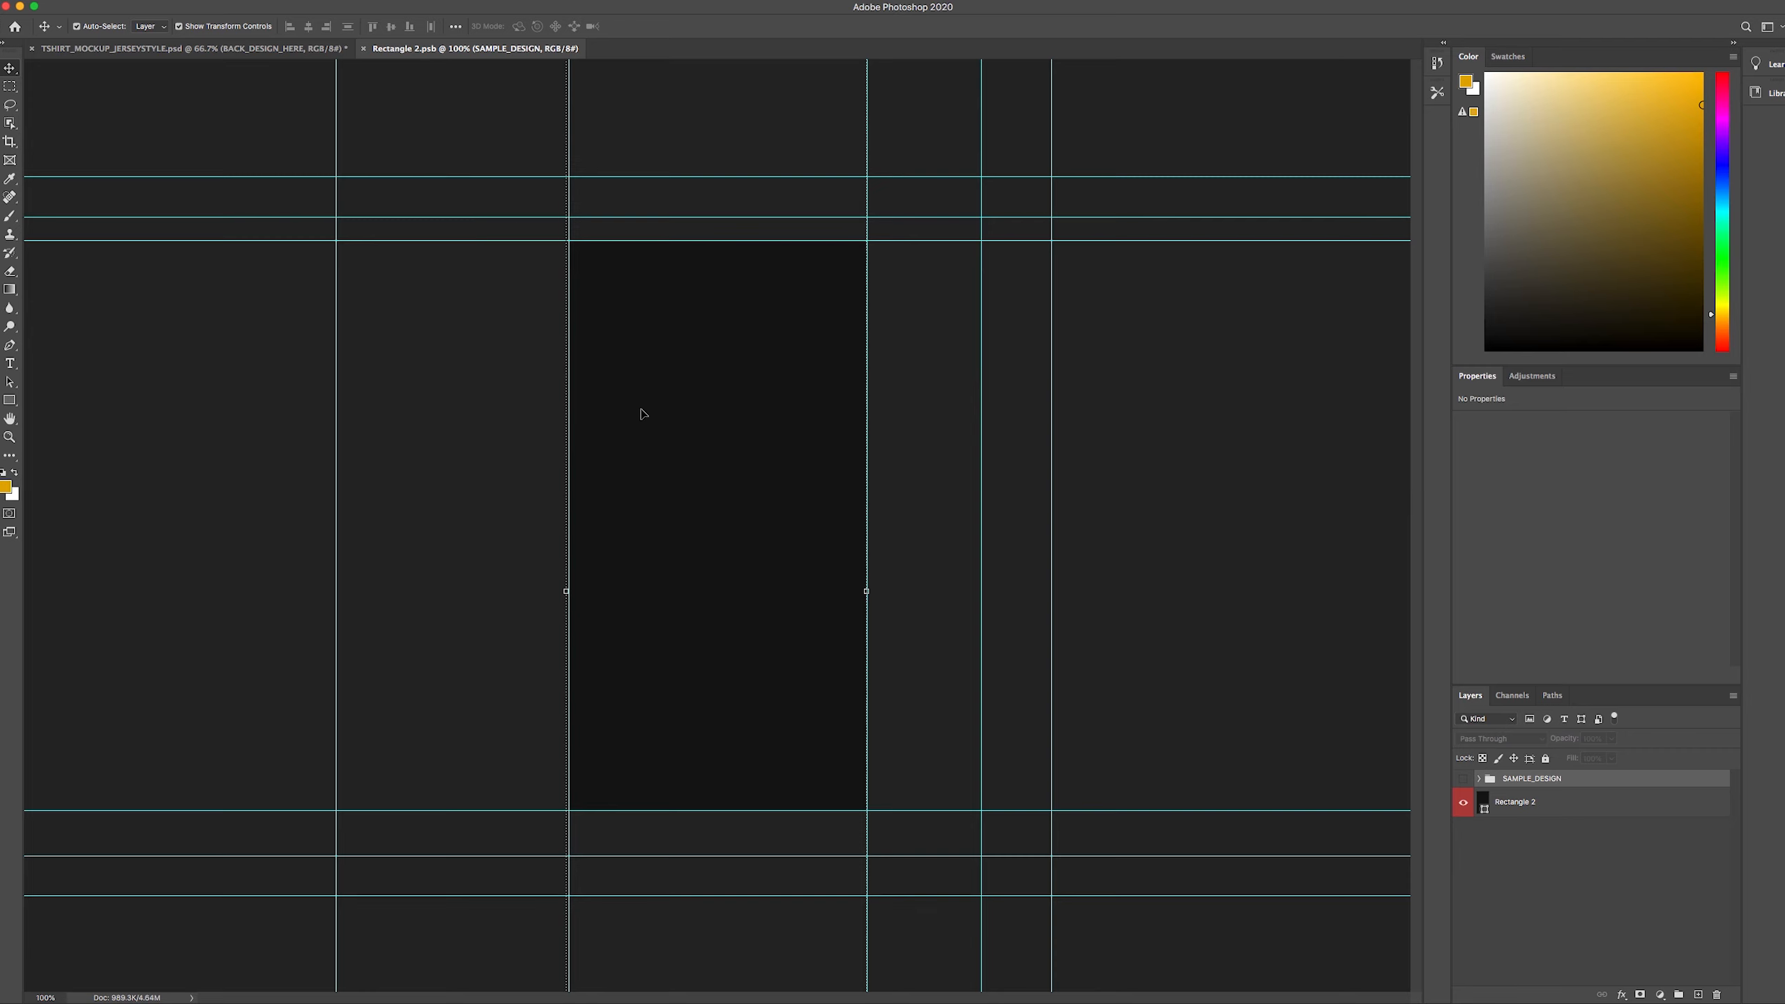
- Place TSHIRT_MOCKUP_JERSEYSTYLE.jpg from the desktop into the back design and move it to the canvas's lower end at about Y 4.96 cm
left_click(35, 10)
left_click(53, 224)
left_click_drag(55, 226, 793, 757)
key("Return")
left_click_drag(853, 581, 853, 796)
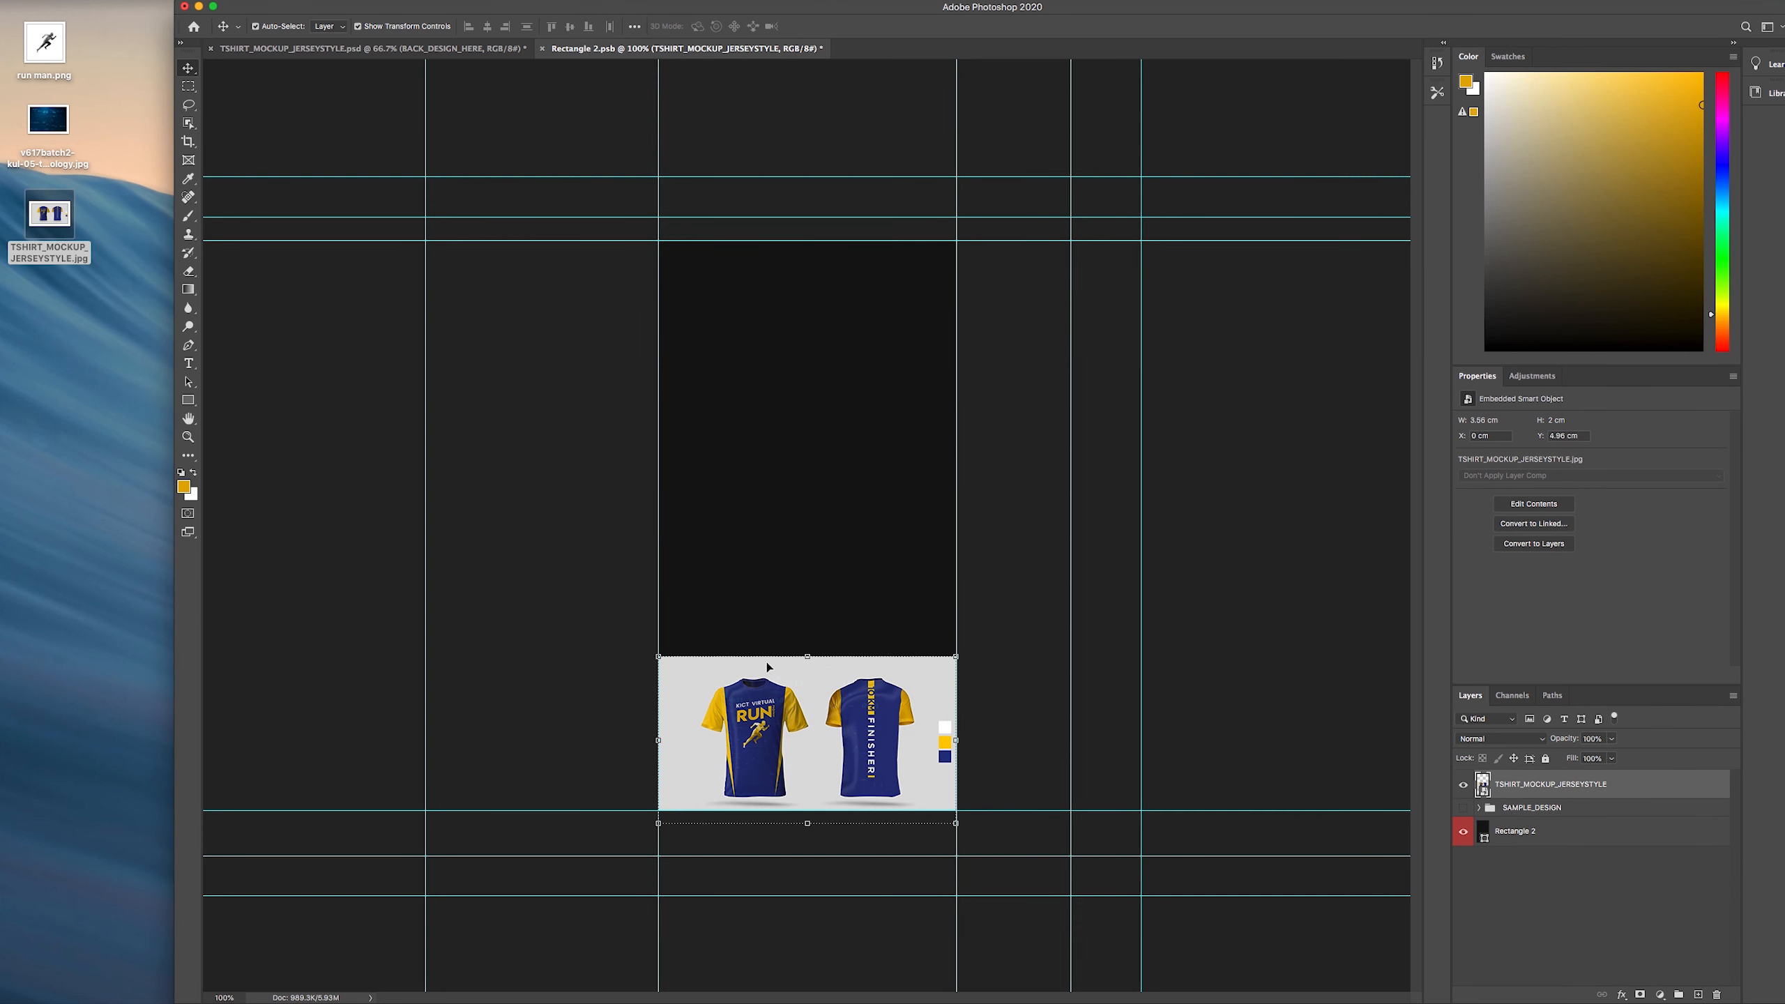
left_click(213, 6)
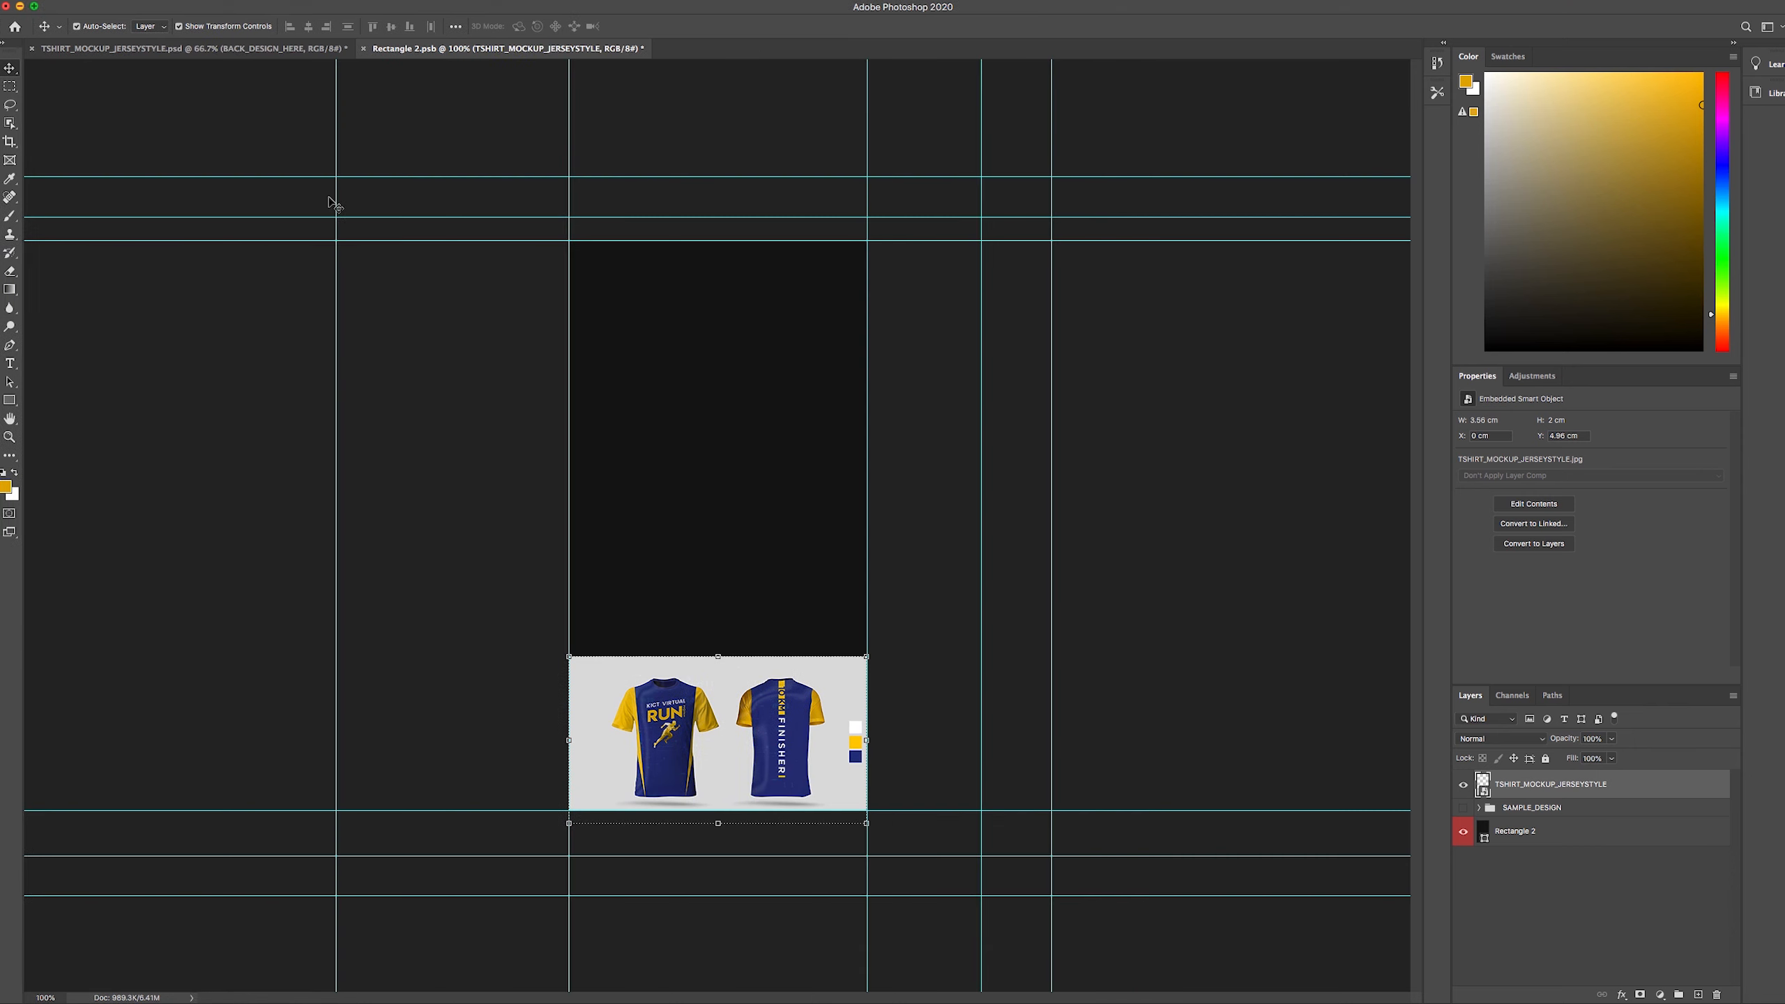
left_click(995, 599)
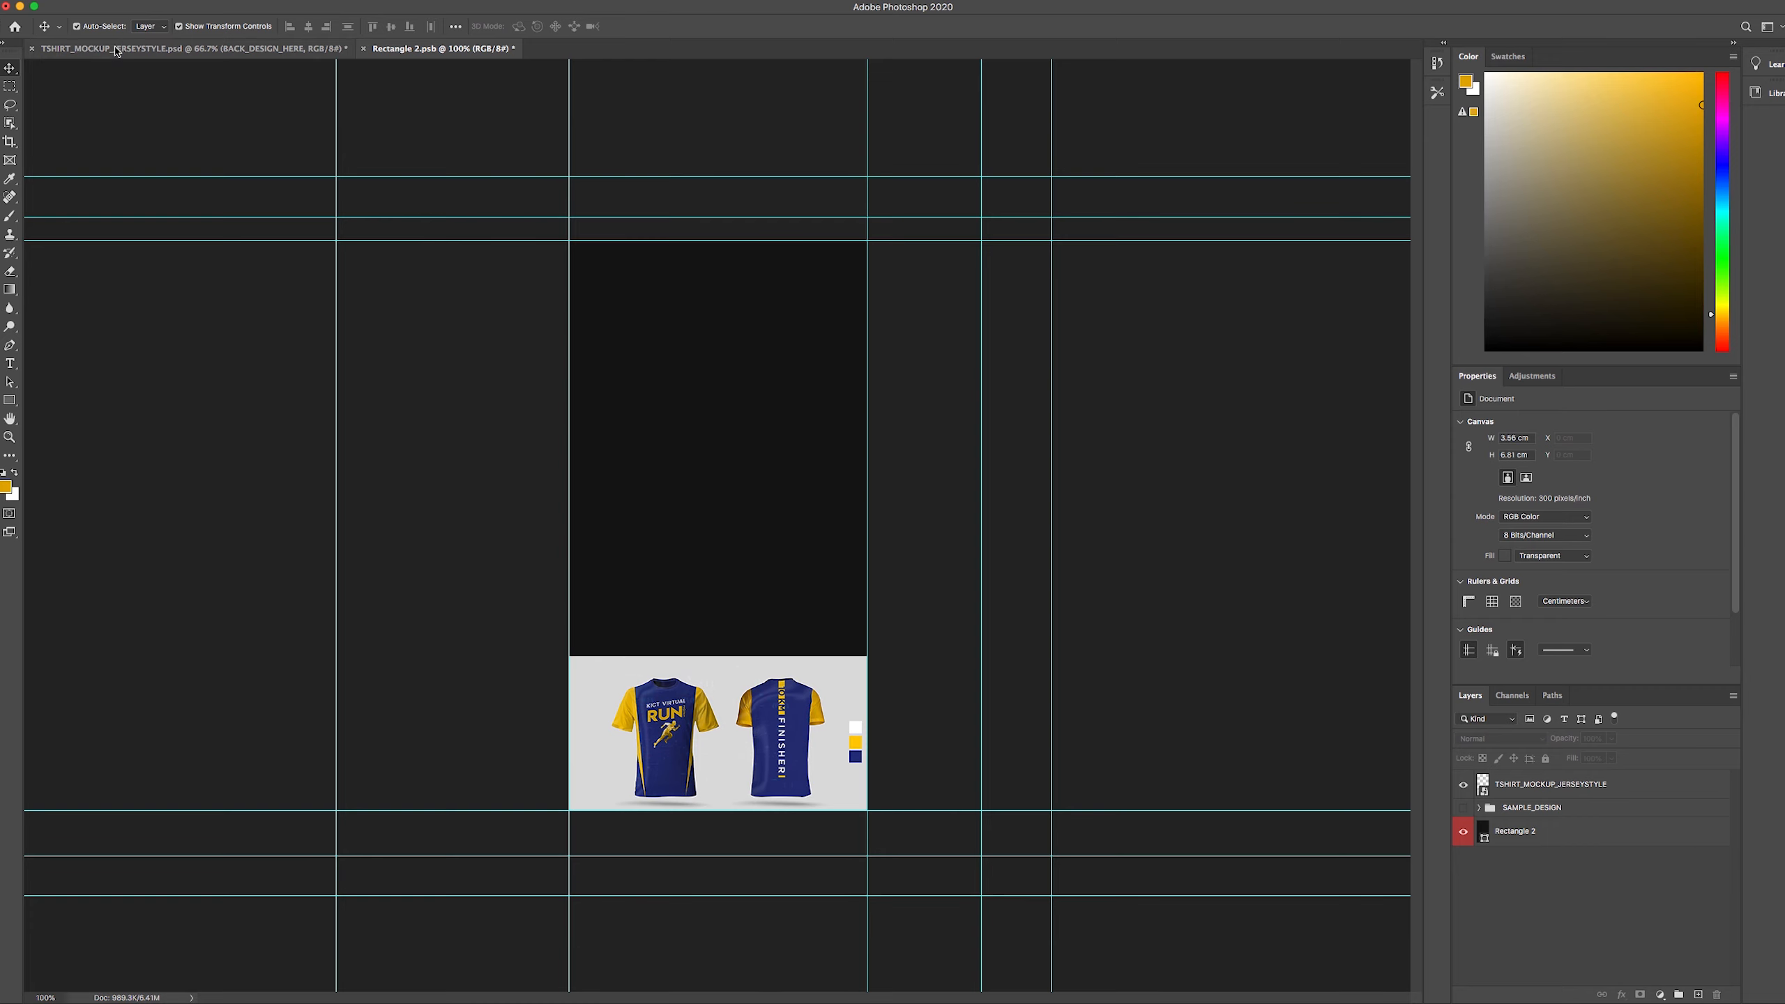
- Add the white Poppins SemiBold 9 pt text 10 KM in the back design's upper part and move it to about X 0.43 cm
left_click(10, 368)
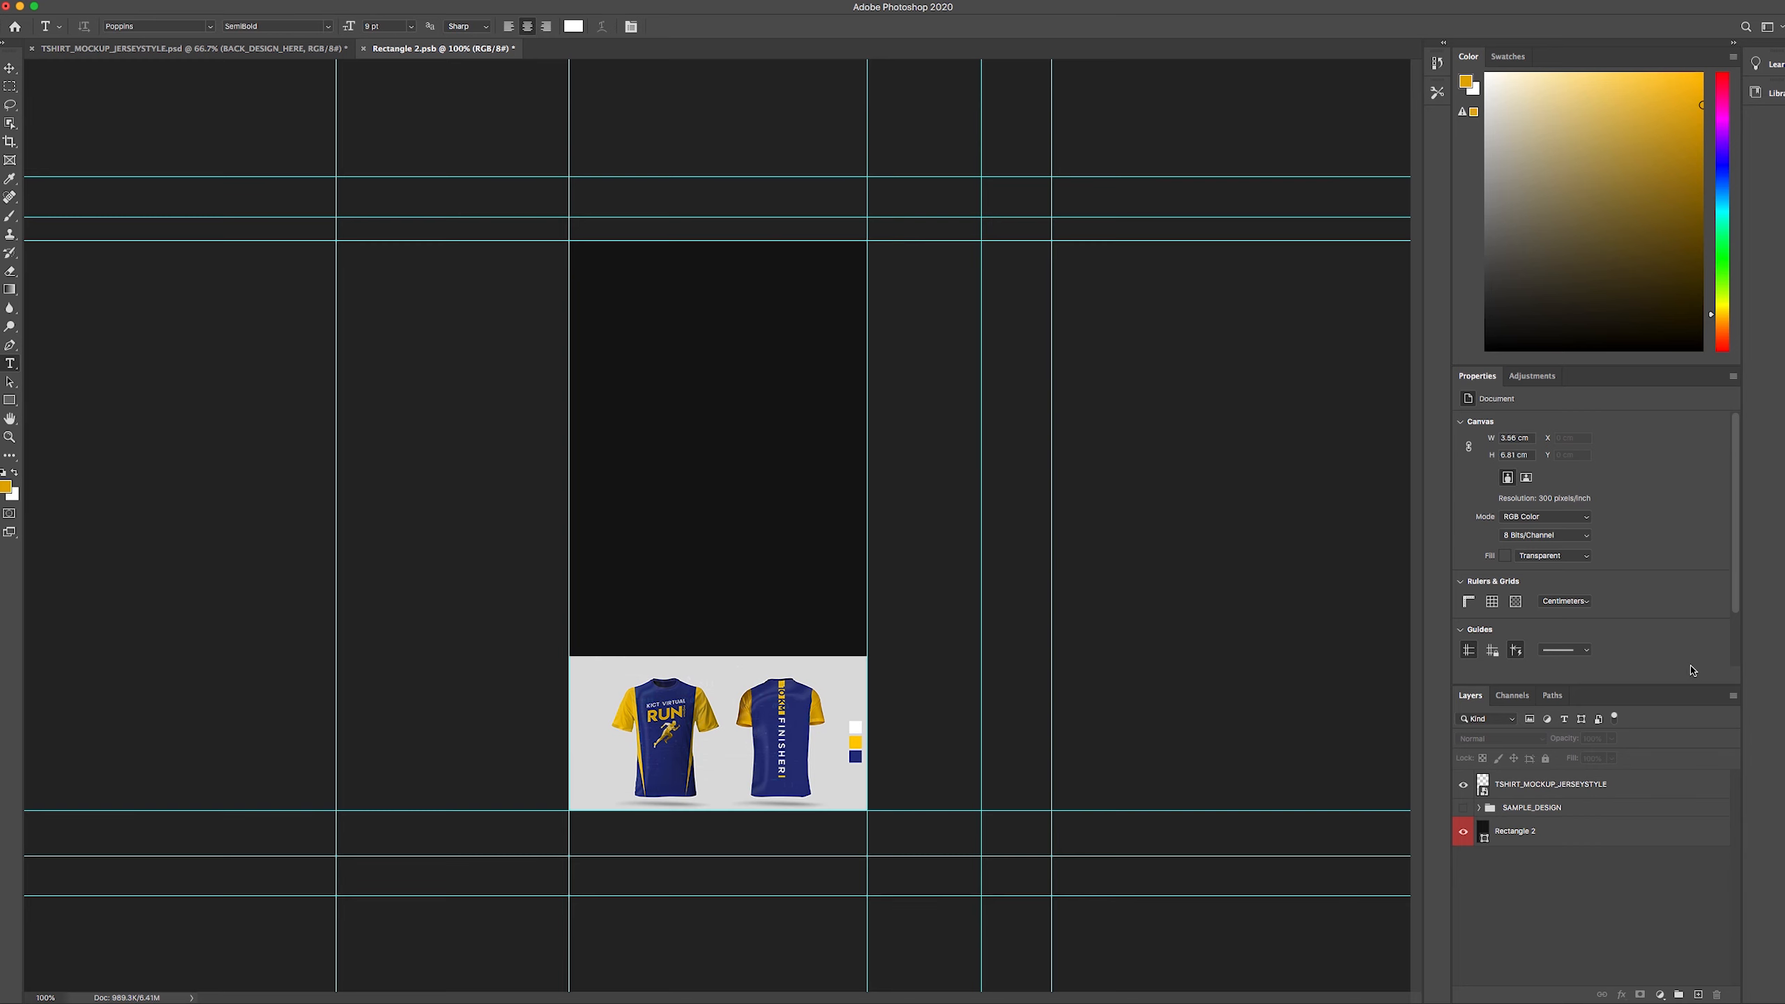
left_click(680, 391)
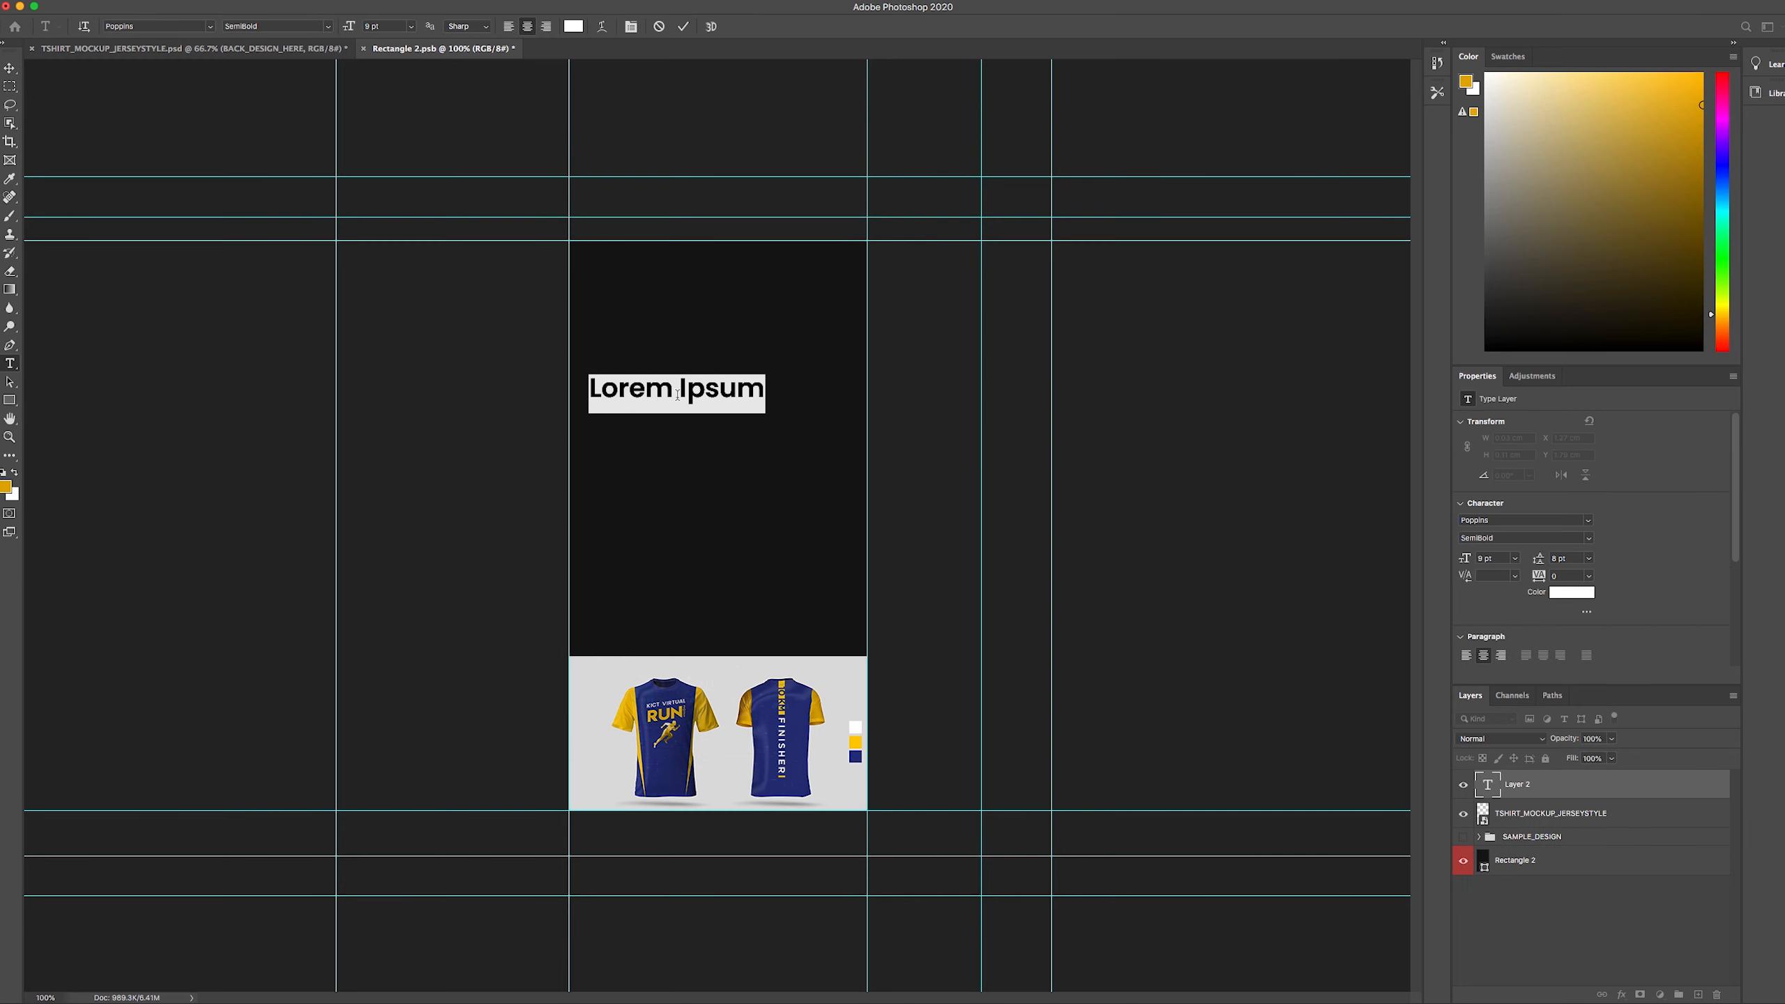
type("10")
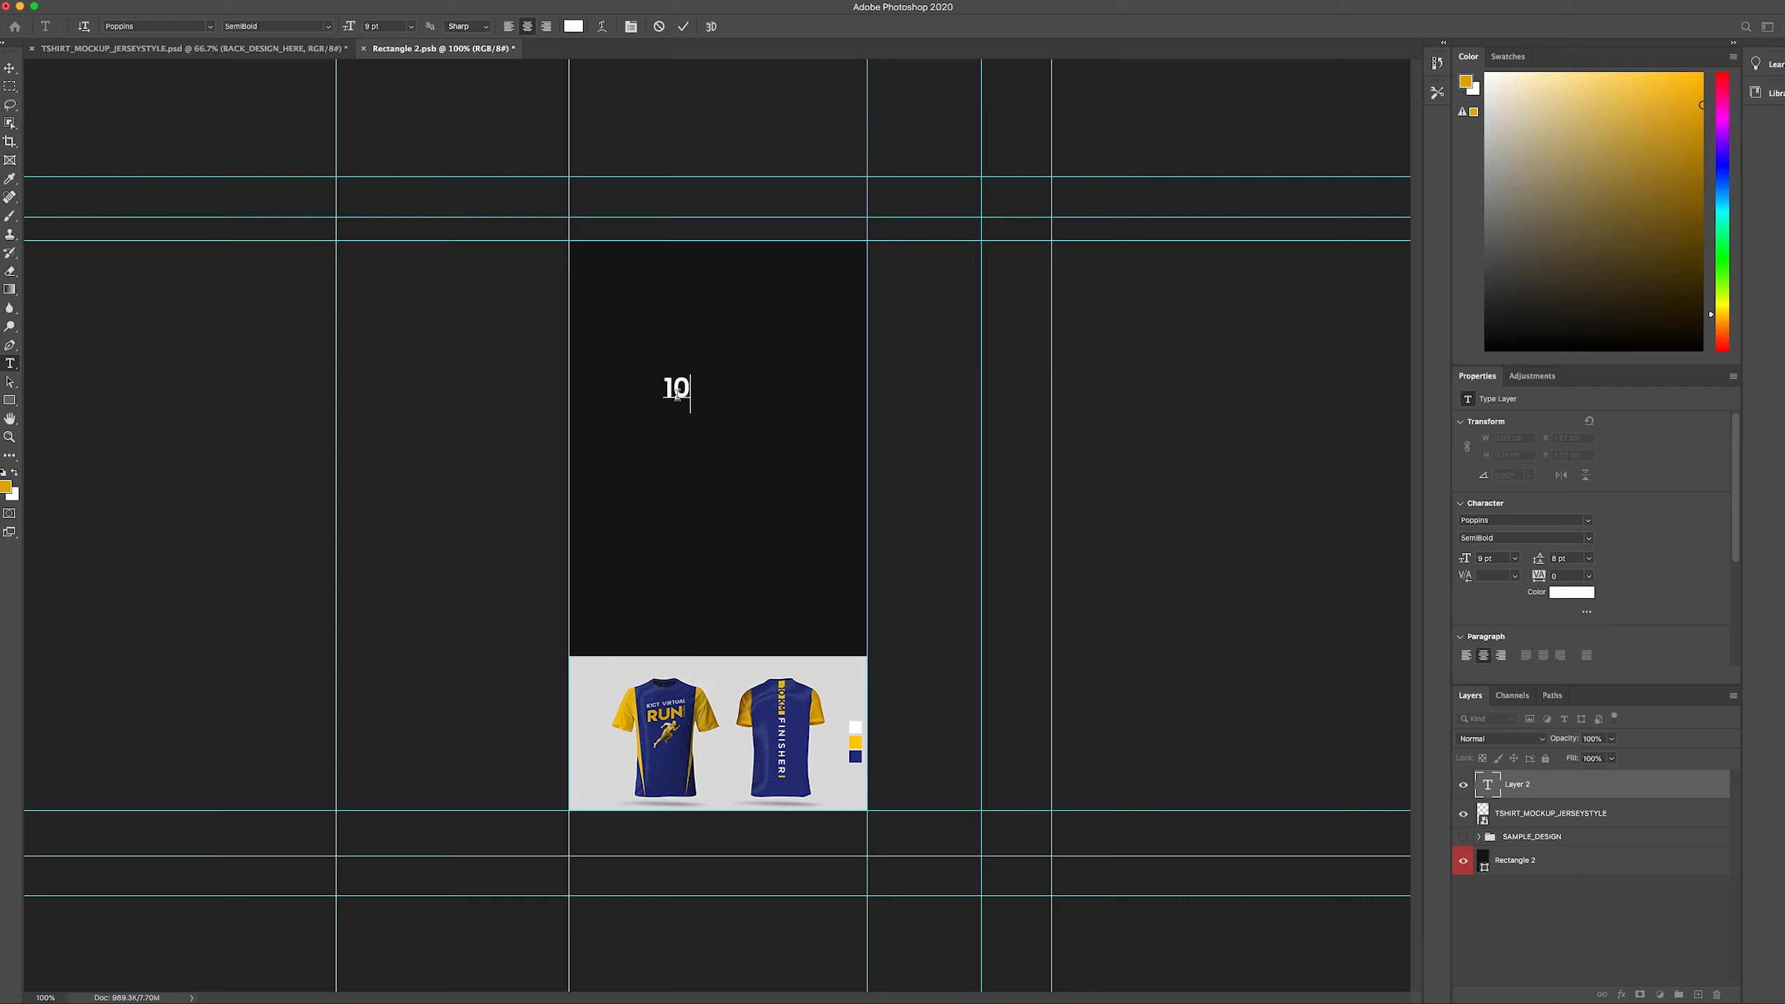
type(" k")
key("BackSpace")
type("KM")
left_click(684, 26)
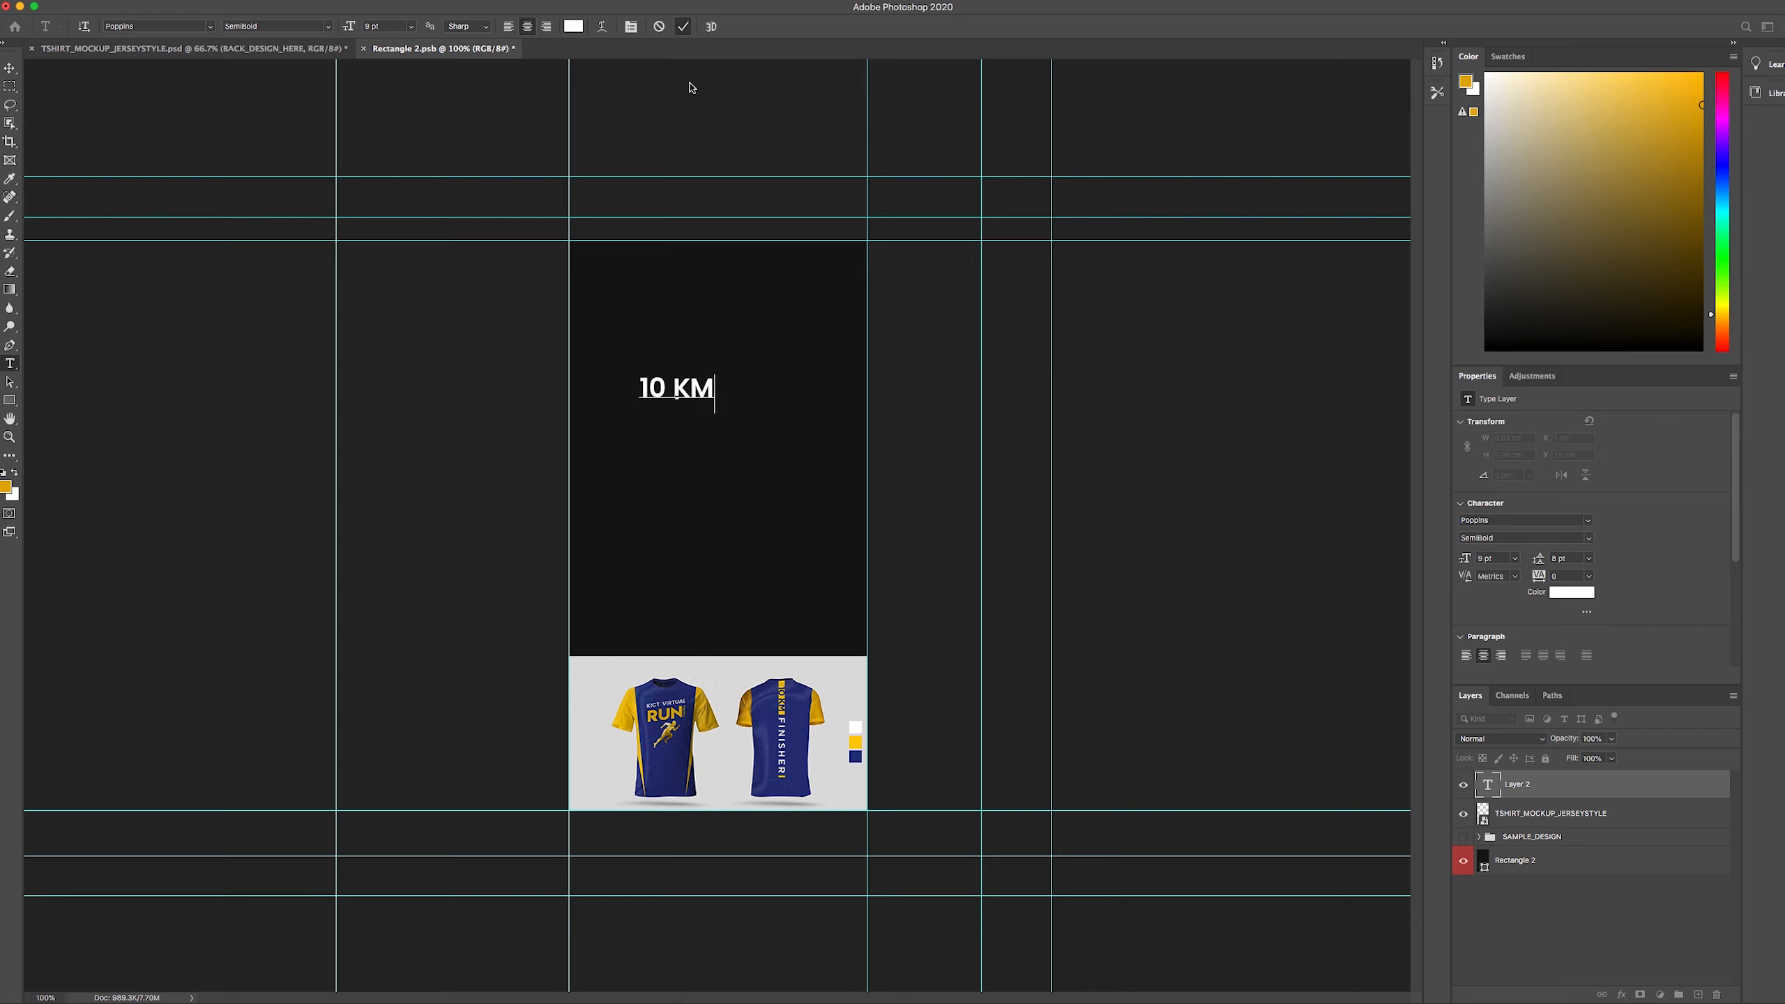
left_click(7, 74)
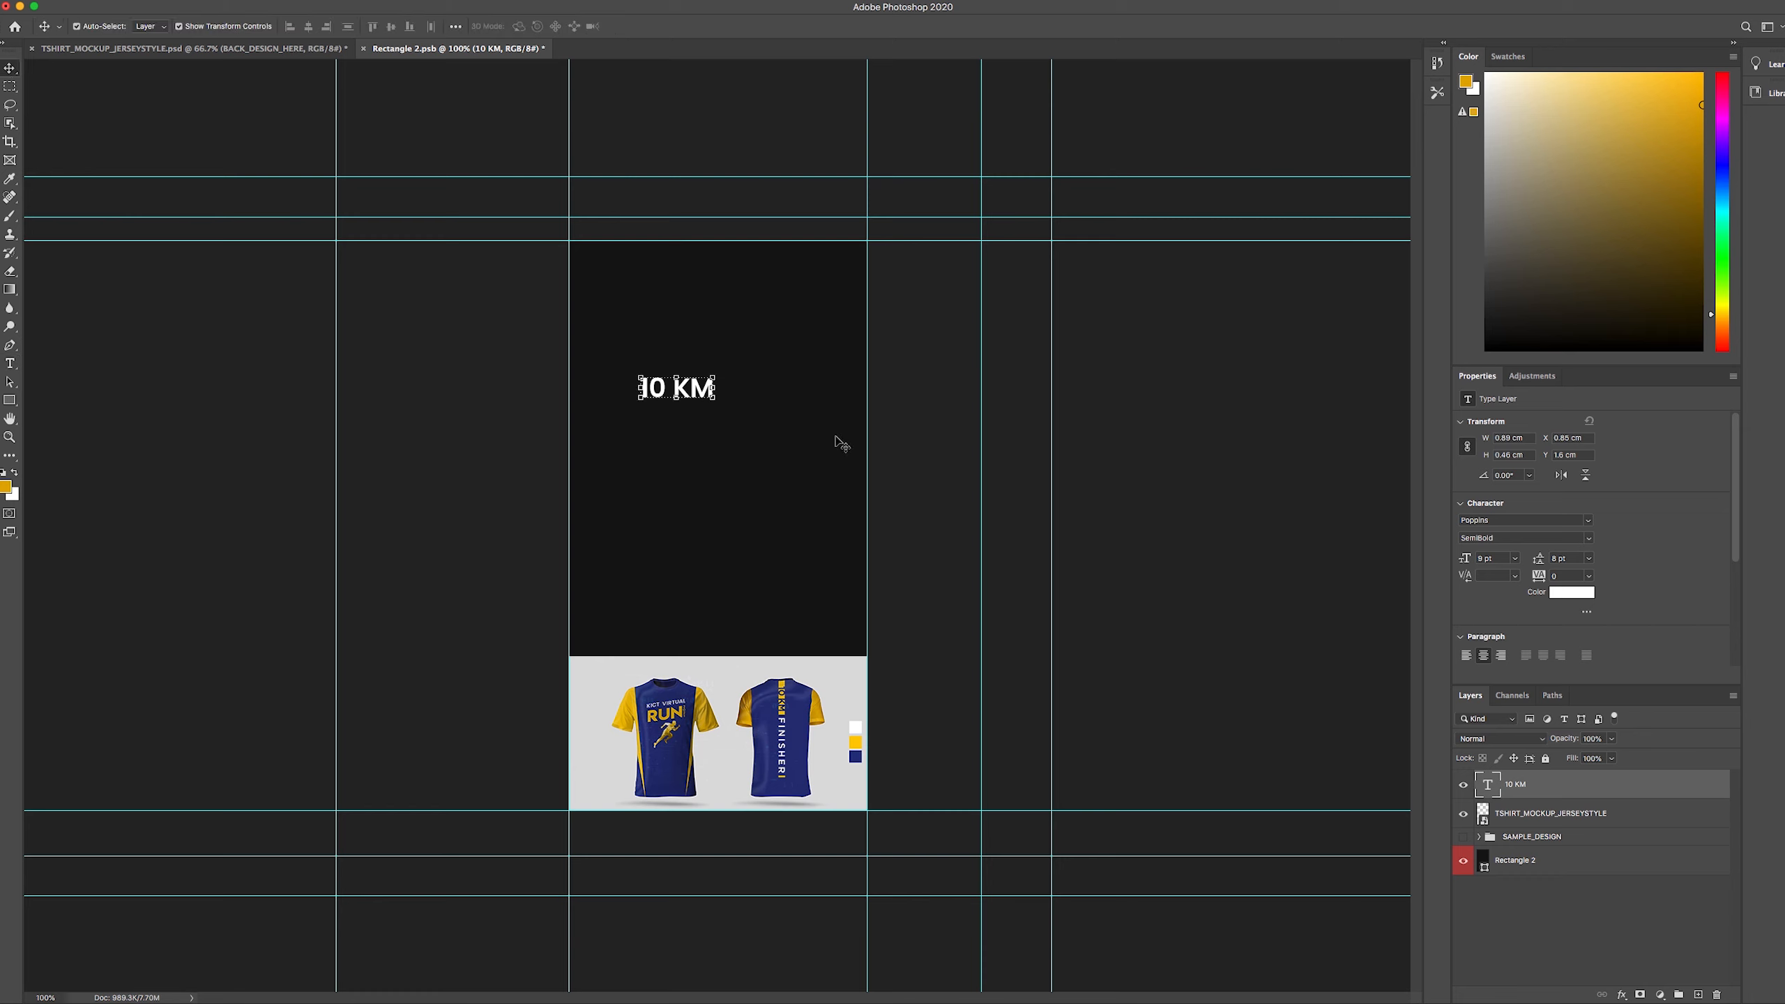
left_click_drag(698, 398, 663, 401)
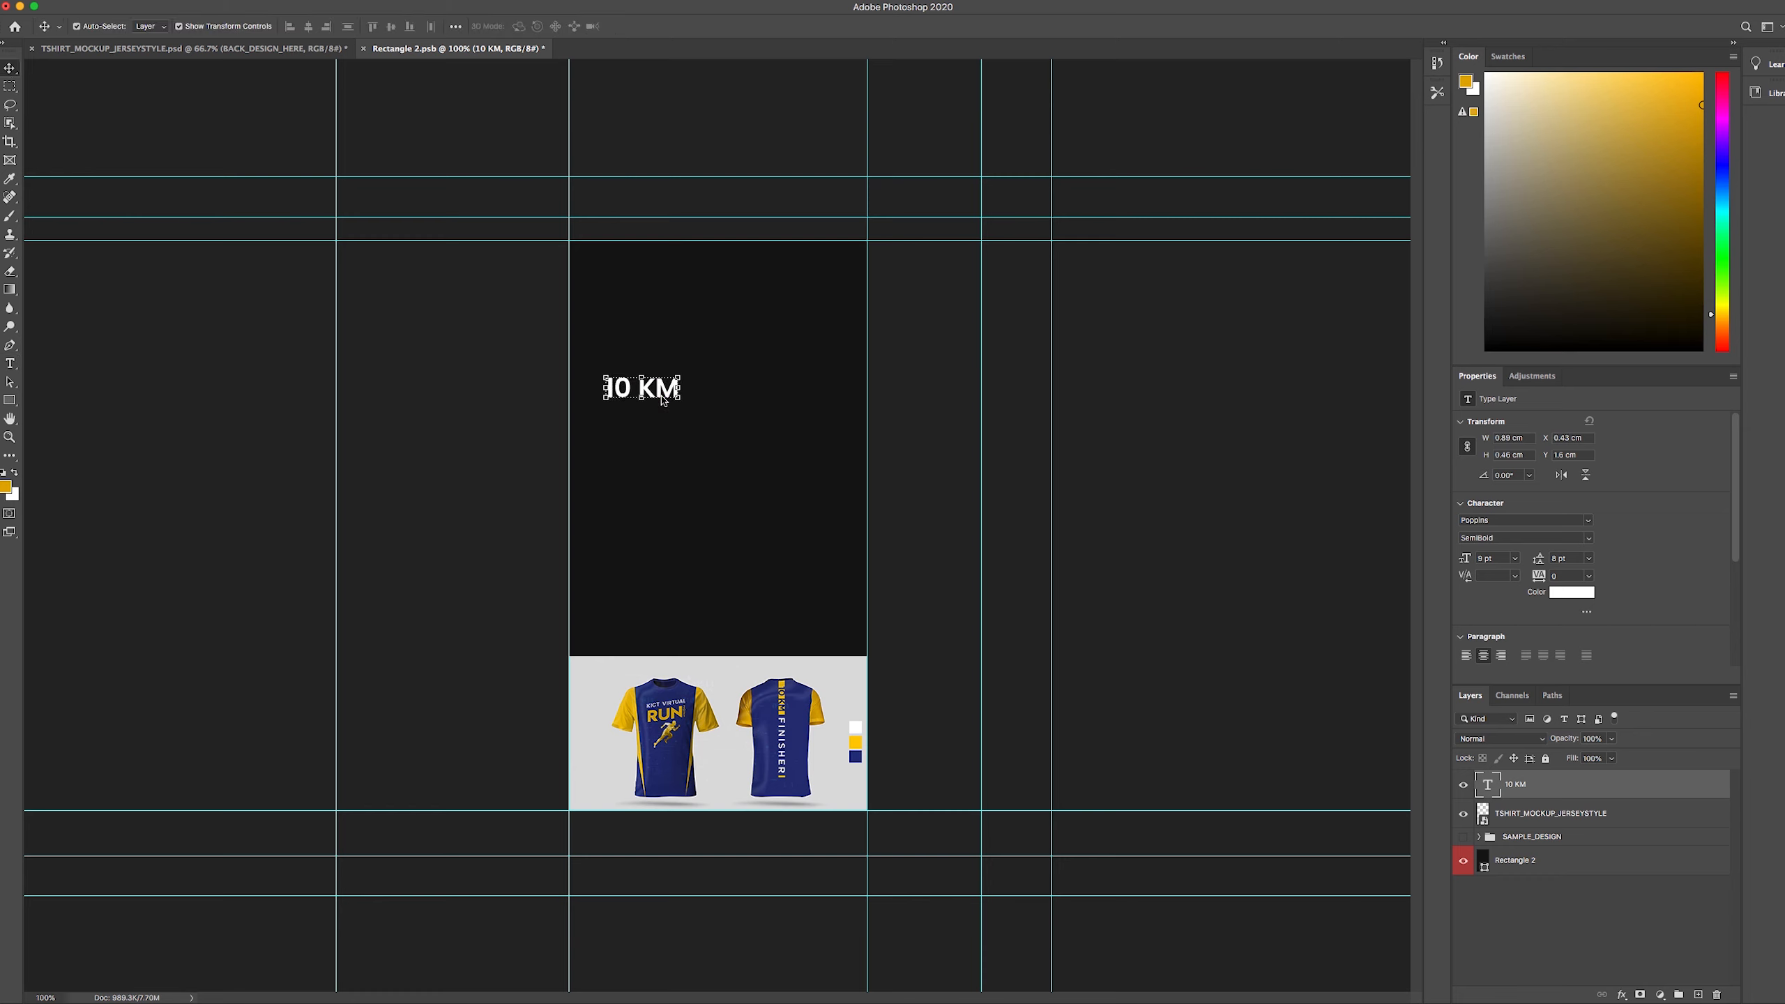
- Duplicate the 10 KM text beside it, change the copy to FINISHER and move it to about X 1.49 cm
left_click_drag(660, 394, 746, 388)
double_click(746, 387)
type("f")
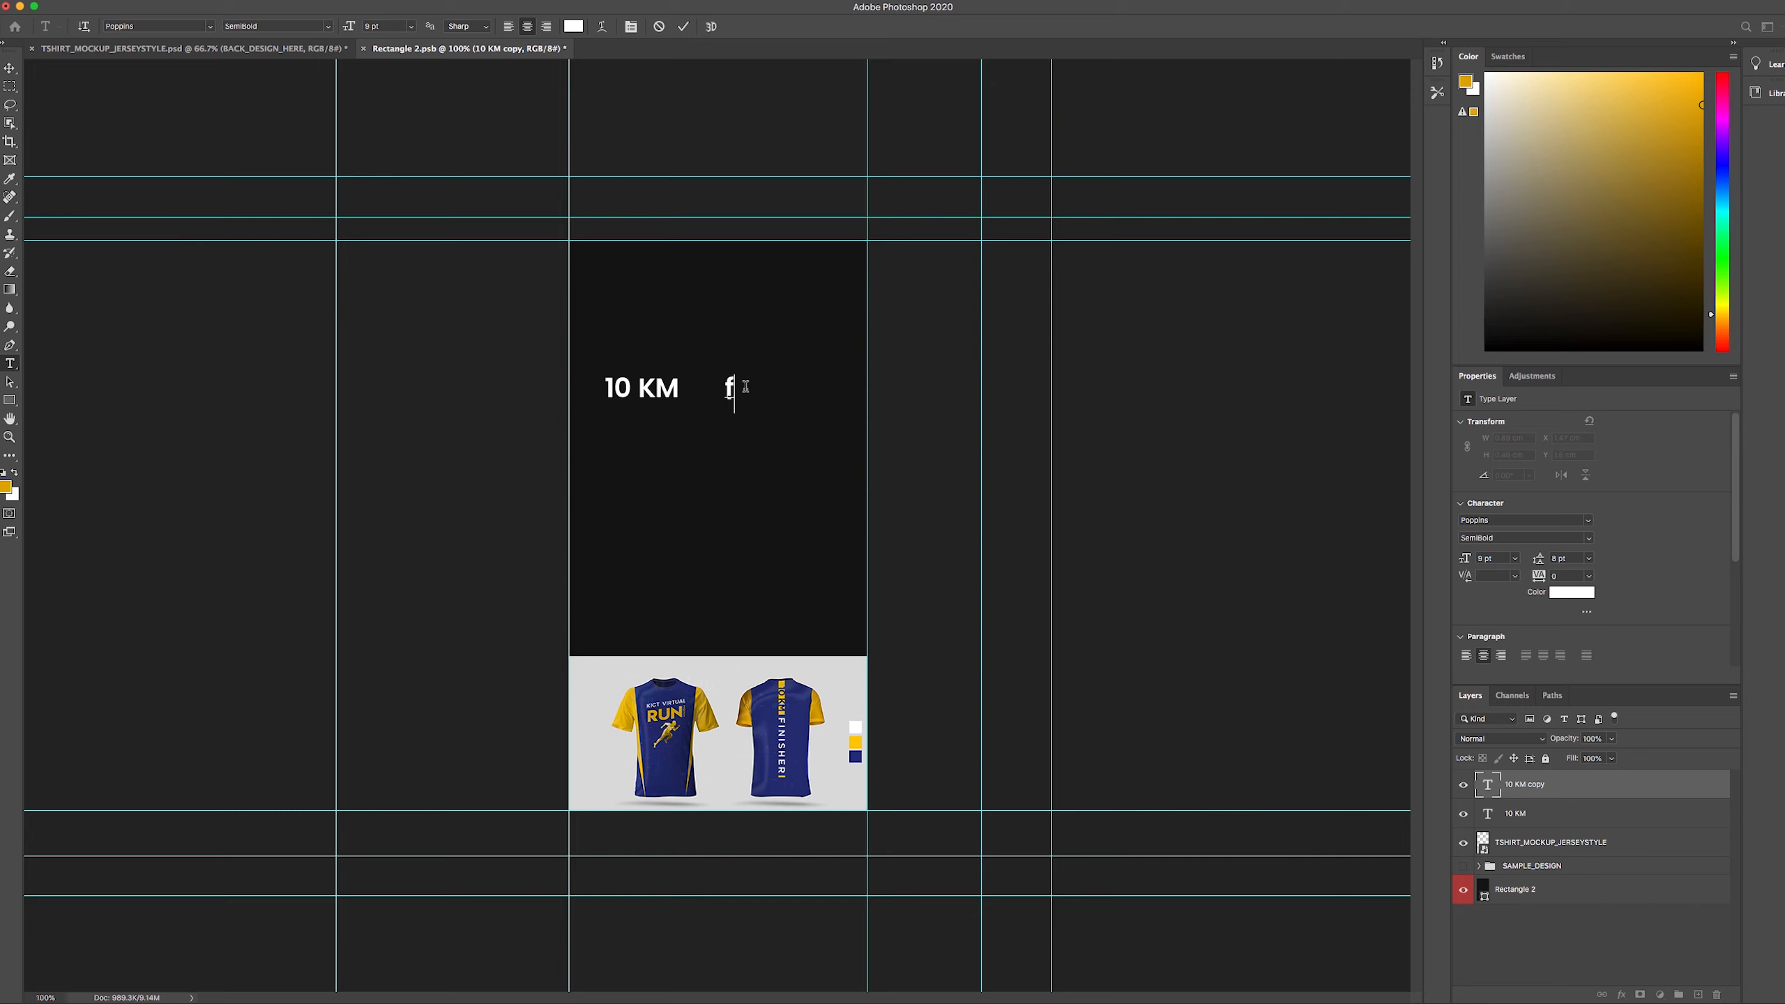
type("FINISHER")
left_click(683, 26)
key("v")
left_click_drag(784, 391, 802, 388)
left_click_drag(1053, 443, 1054, 443)
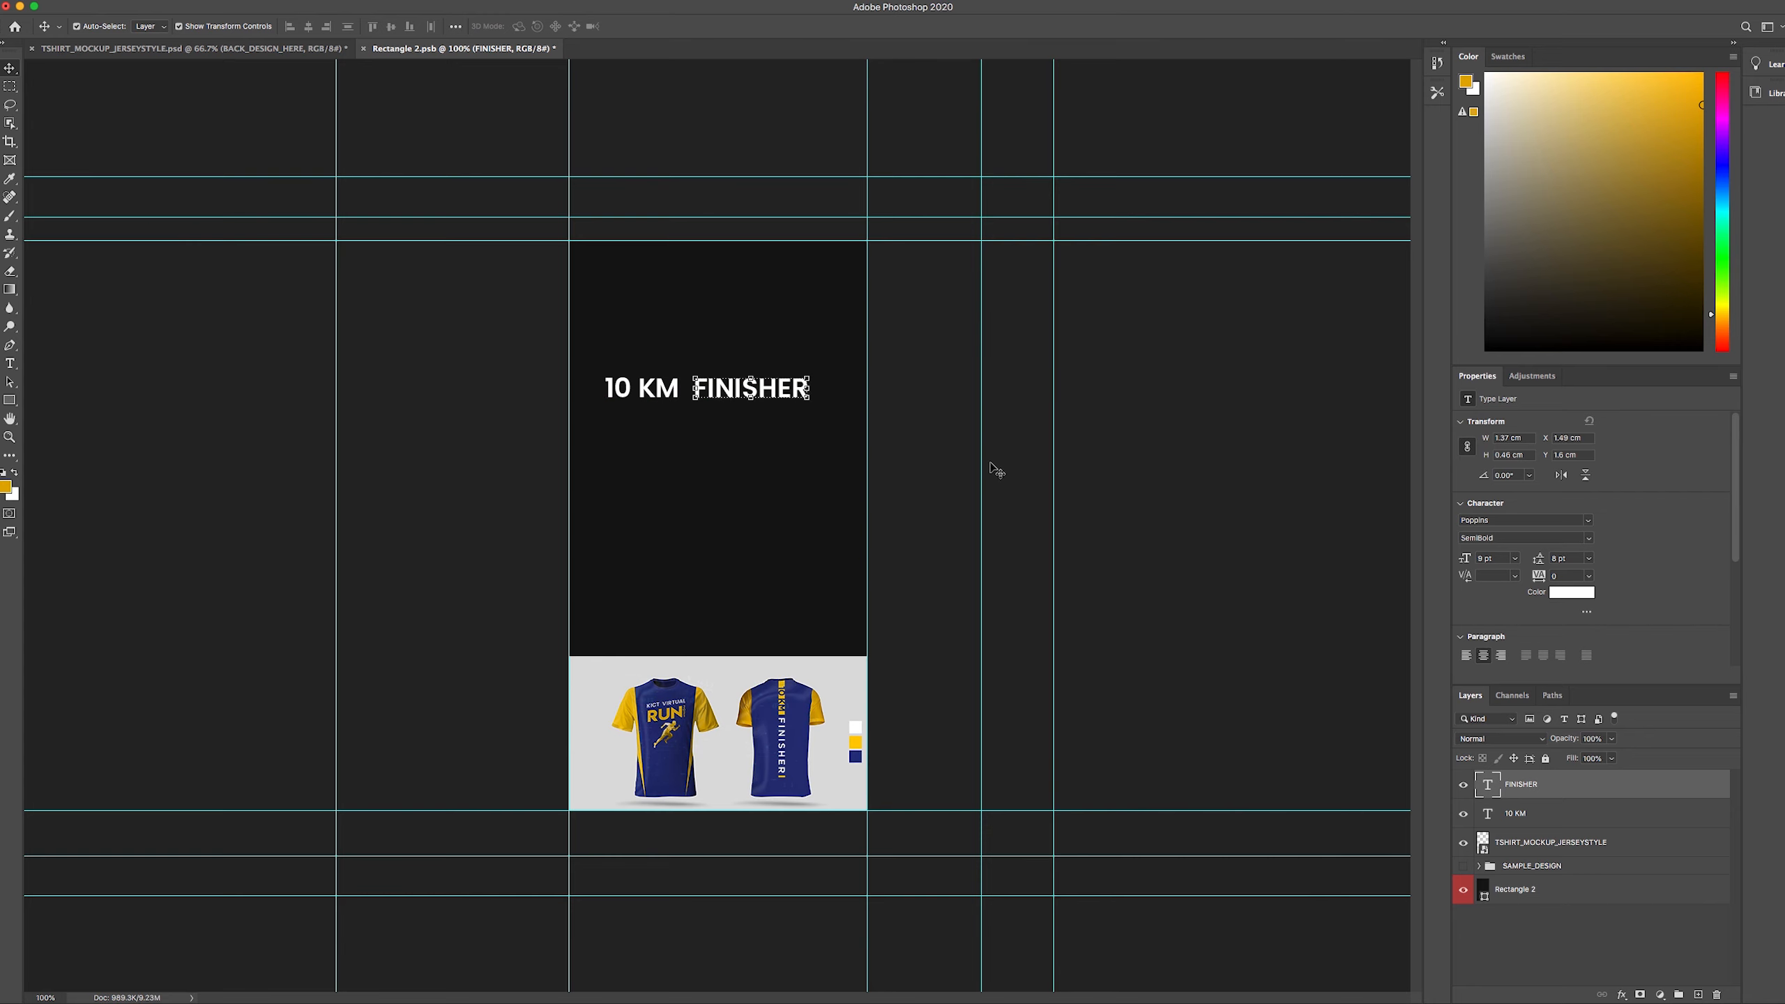
- Select the FINISHER and 10 KM text layers together
left_click(1146, 410)
left_click(708, 389)
left_click(667, 396, "shift")
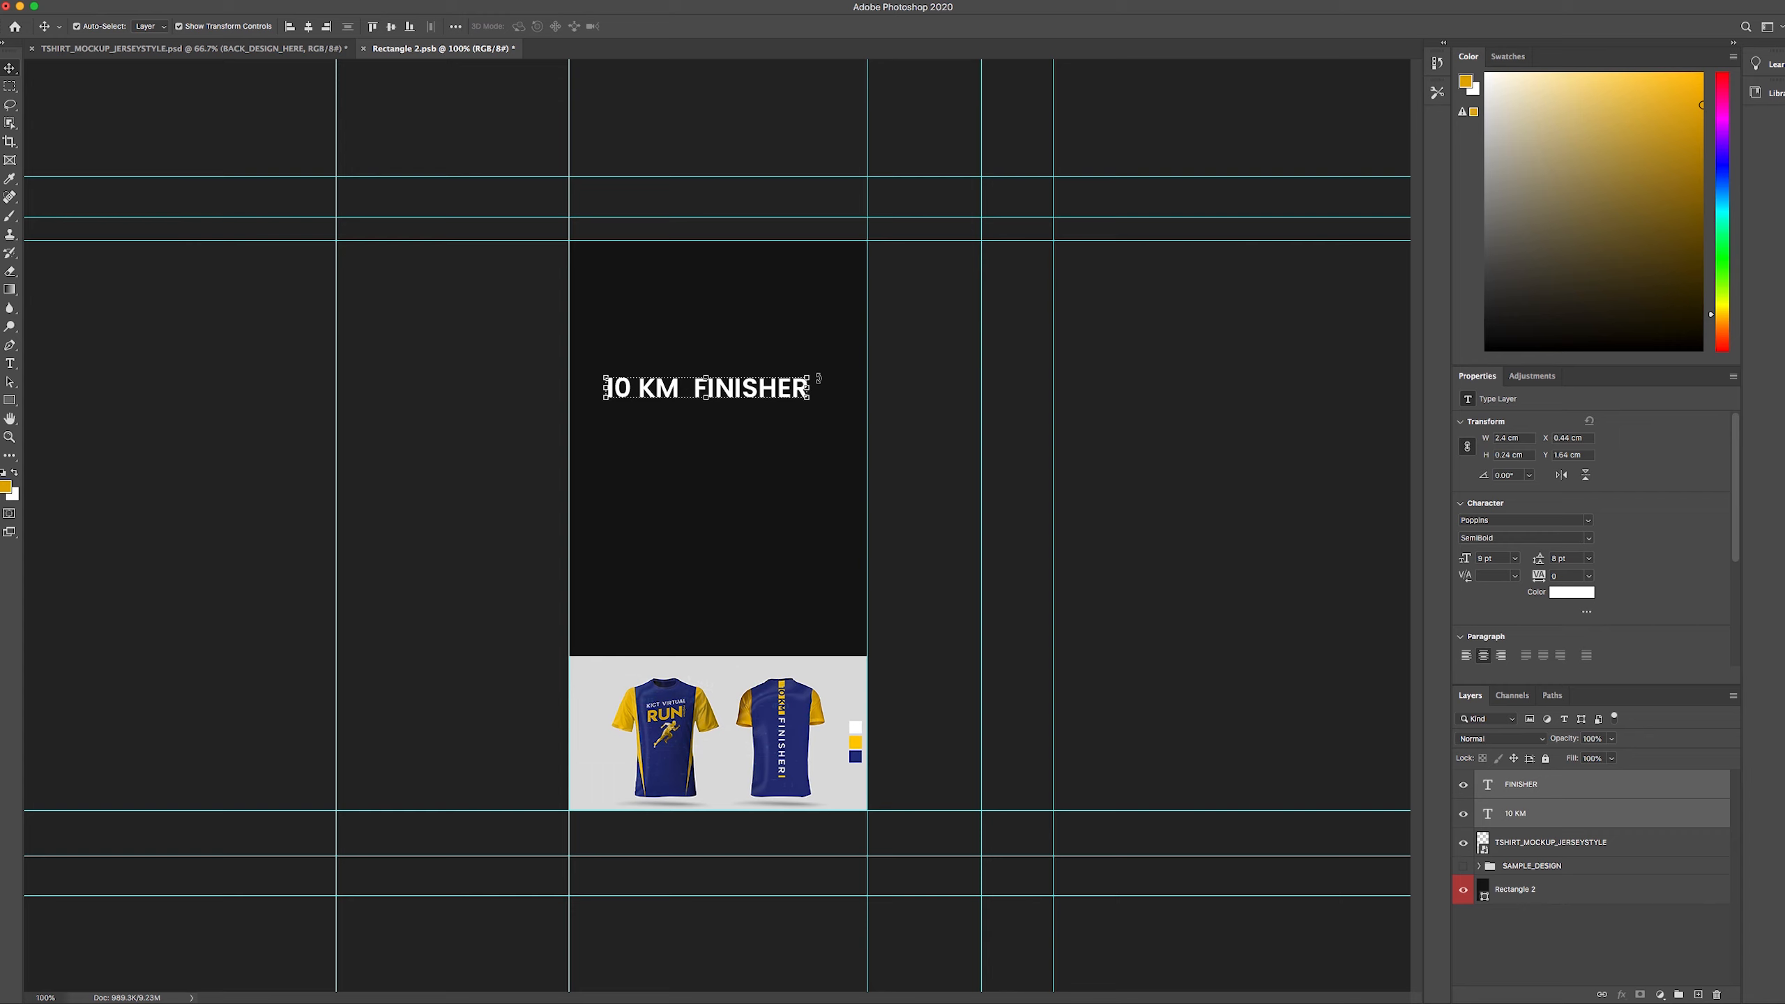
key("super")
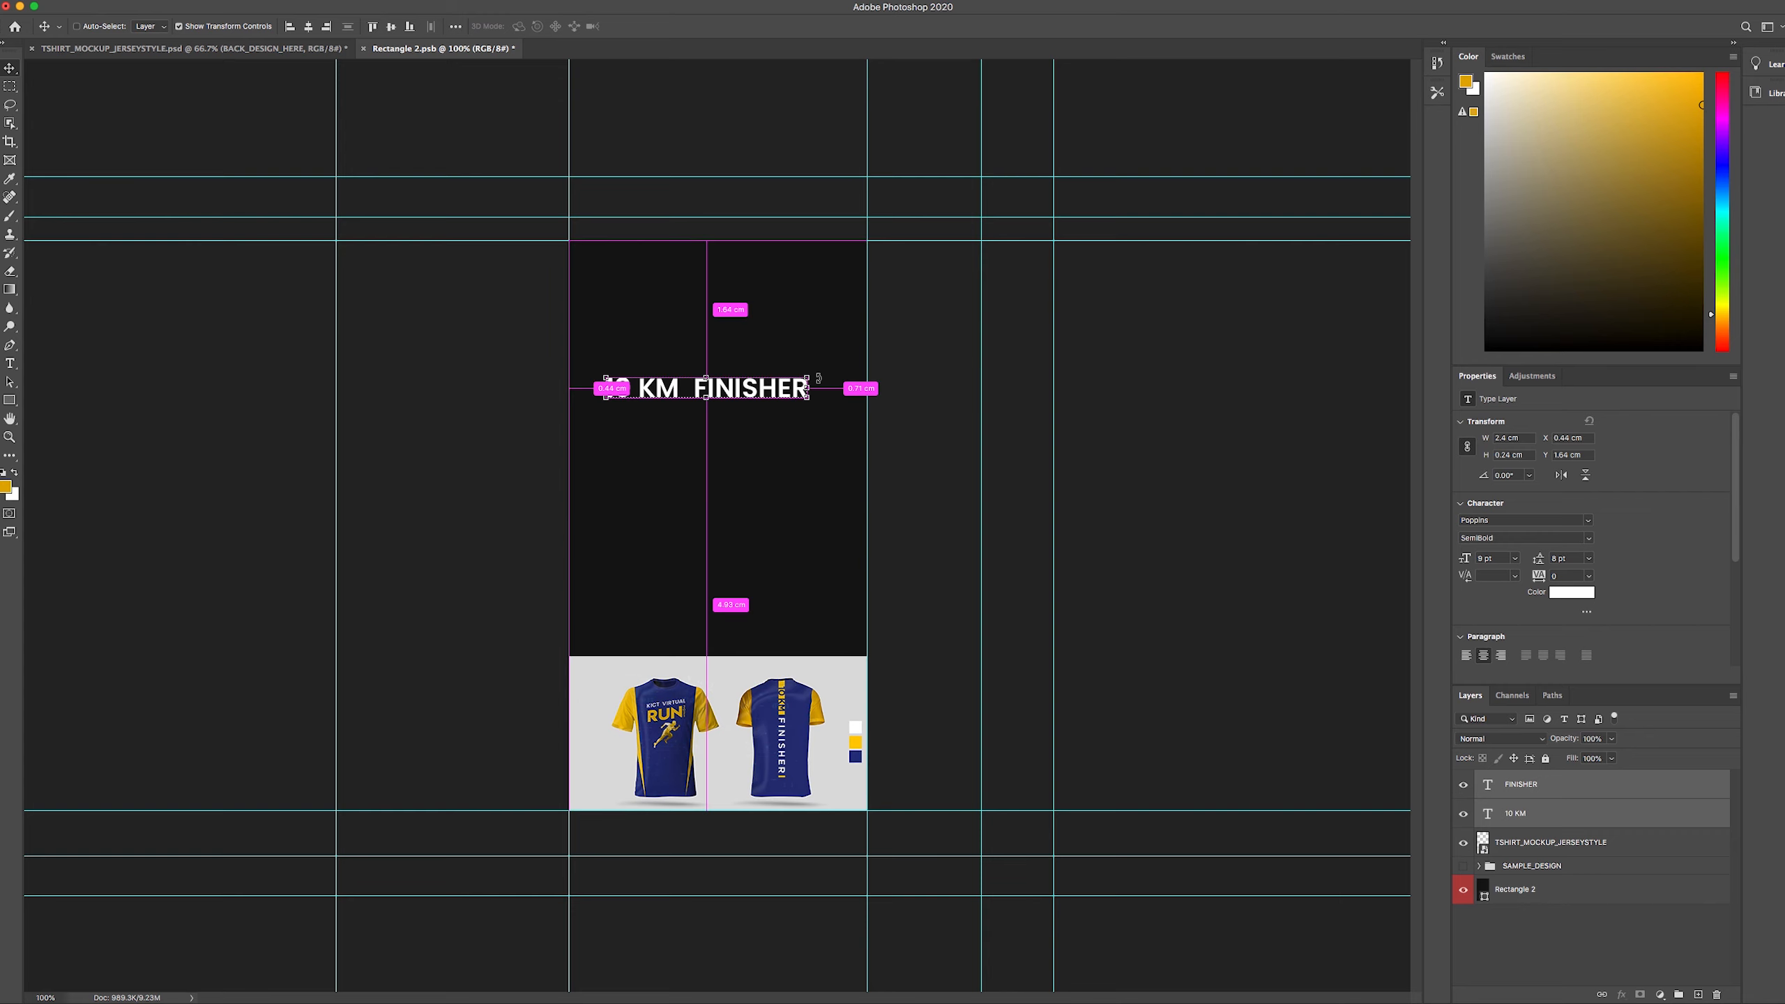
key("super+t")
left_click_drag(817, 387, 728, 585)
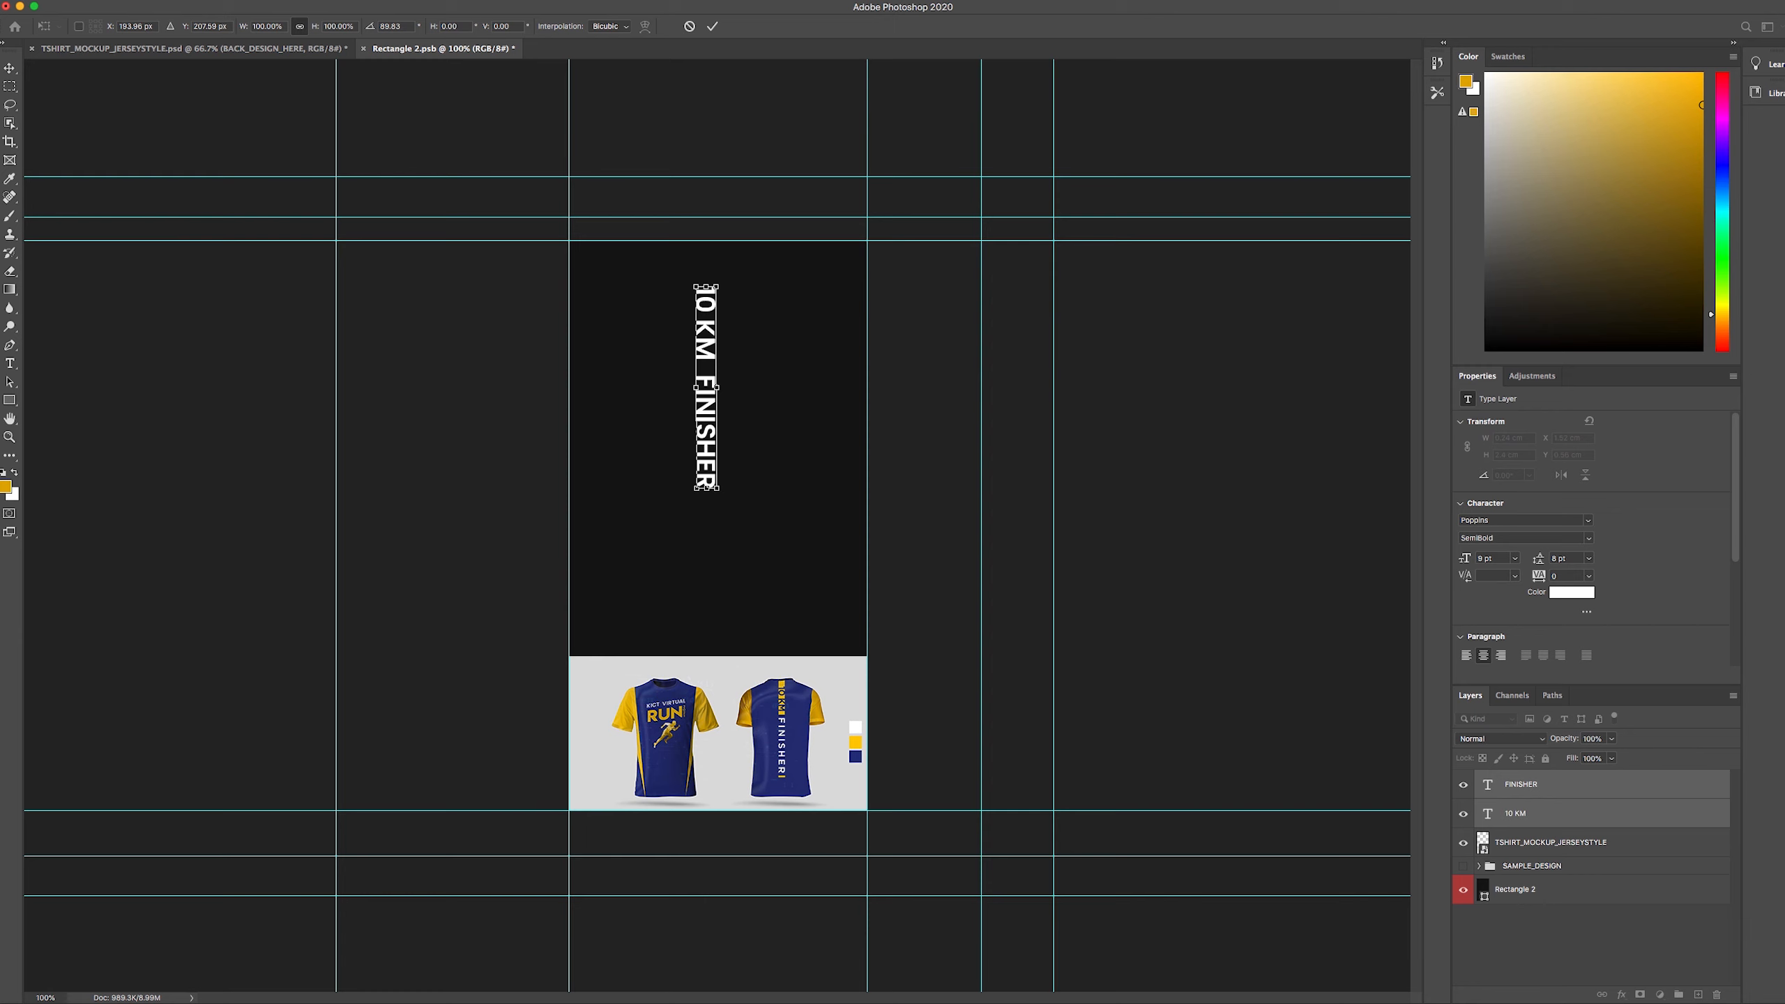
left_click(689, 26)
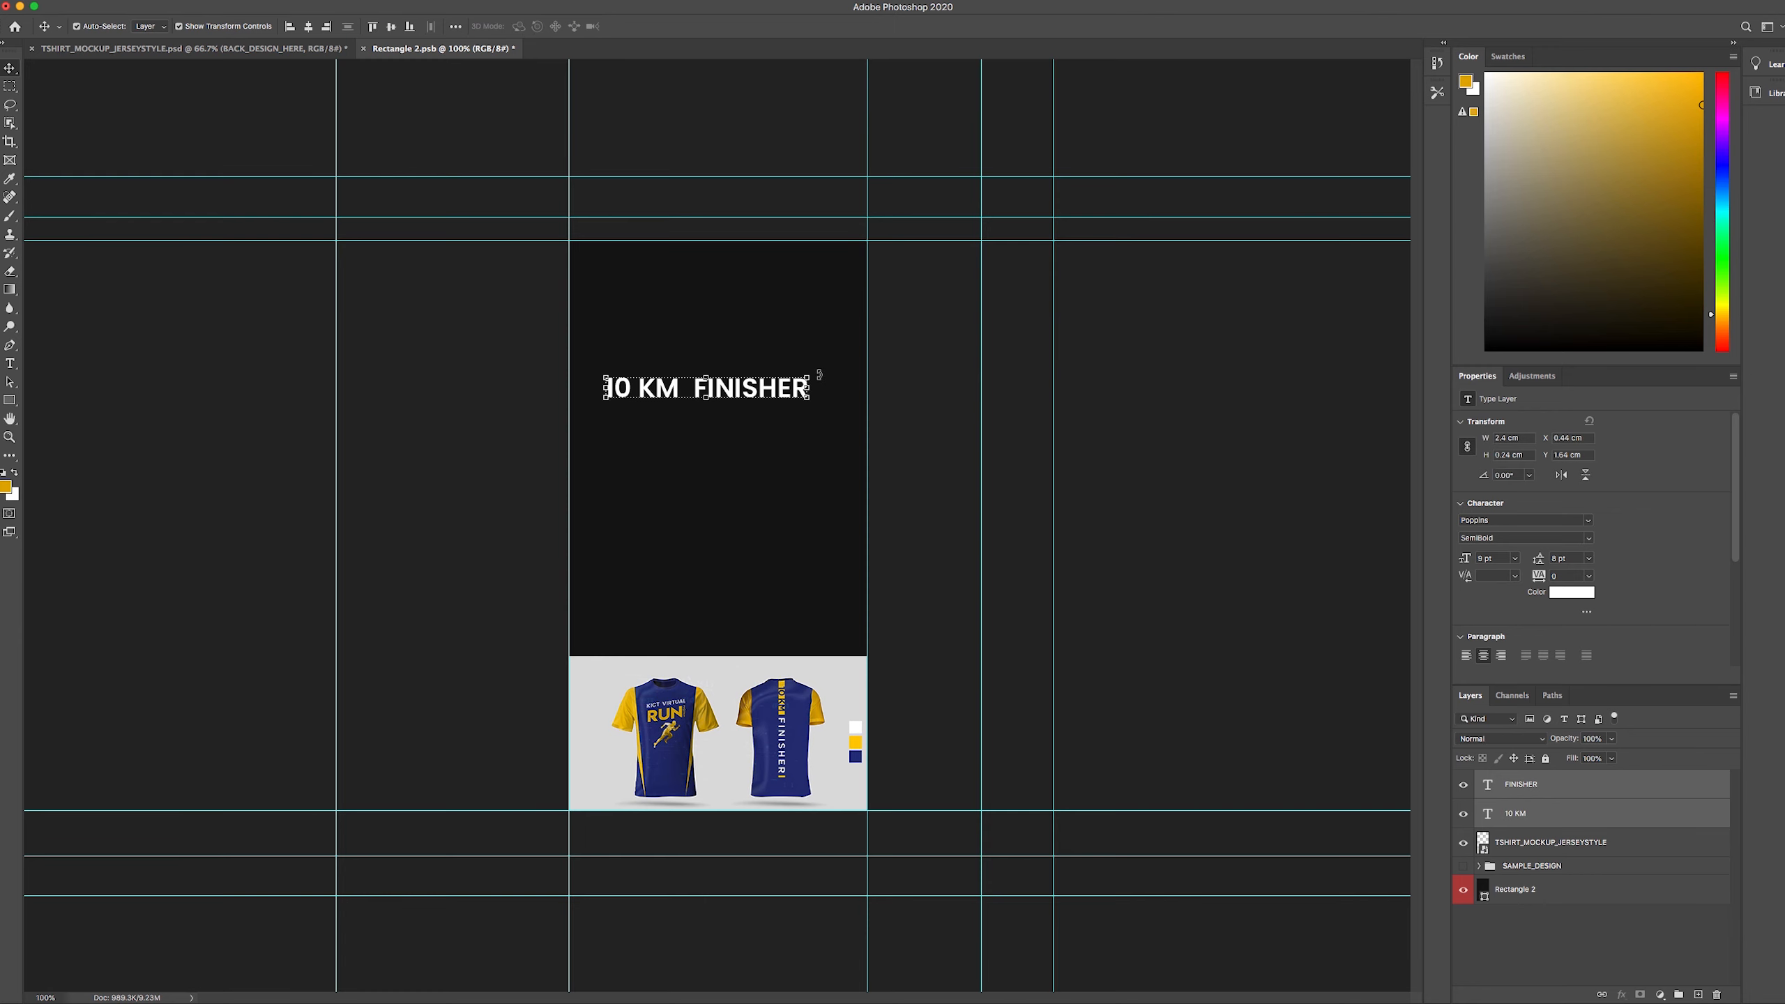
- Rotate the 10 KM and FINISHER texts together by exactly 90° so they read downward
mouse_move(819, 374)
left_mouse_down()
mouse_move(817, 399)
mouse_move(831, 375)
left_mouse_up()
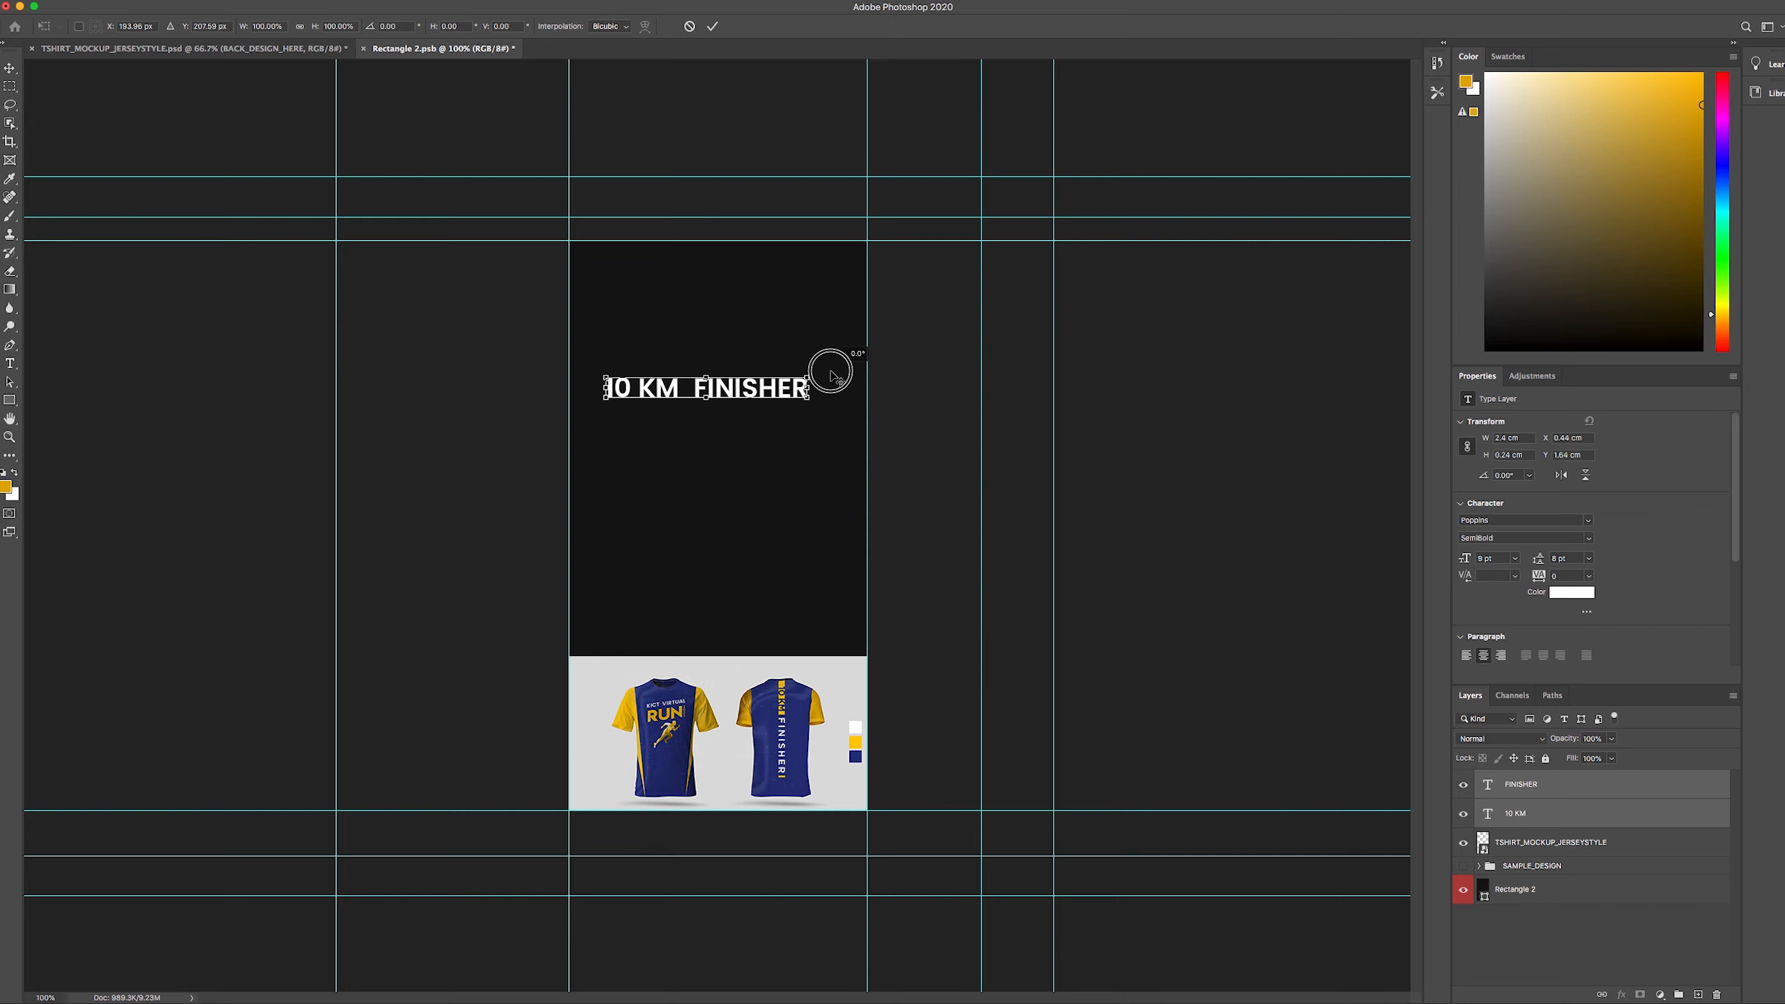
left_click_drag(831, 374, 741, 556)
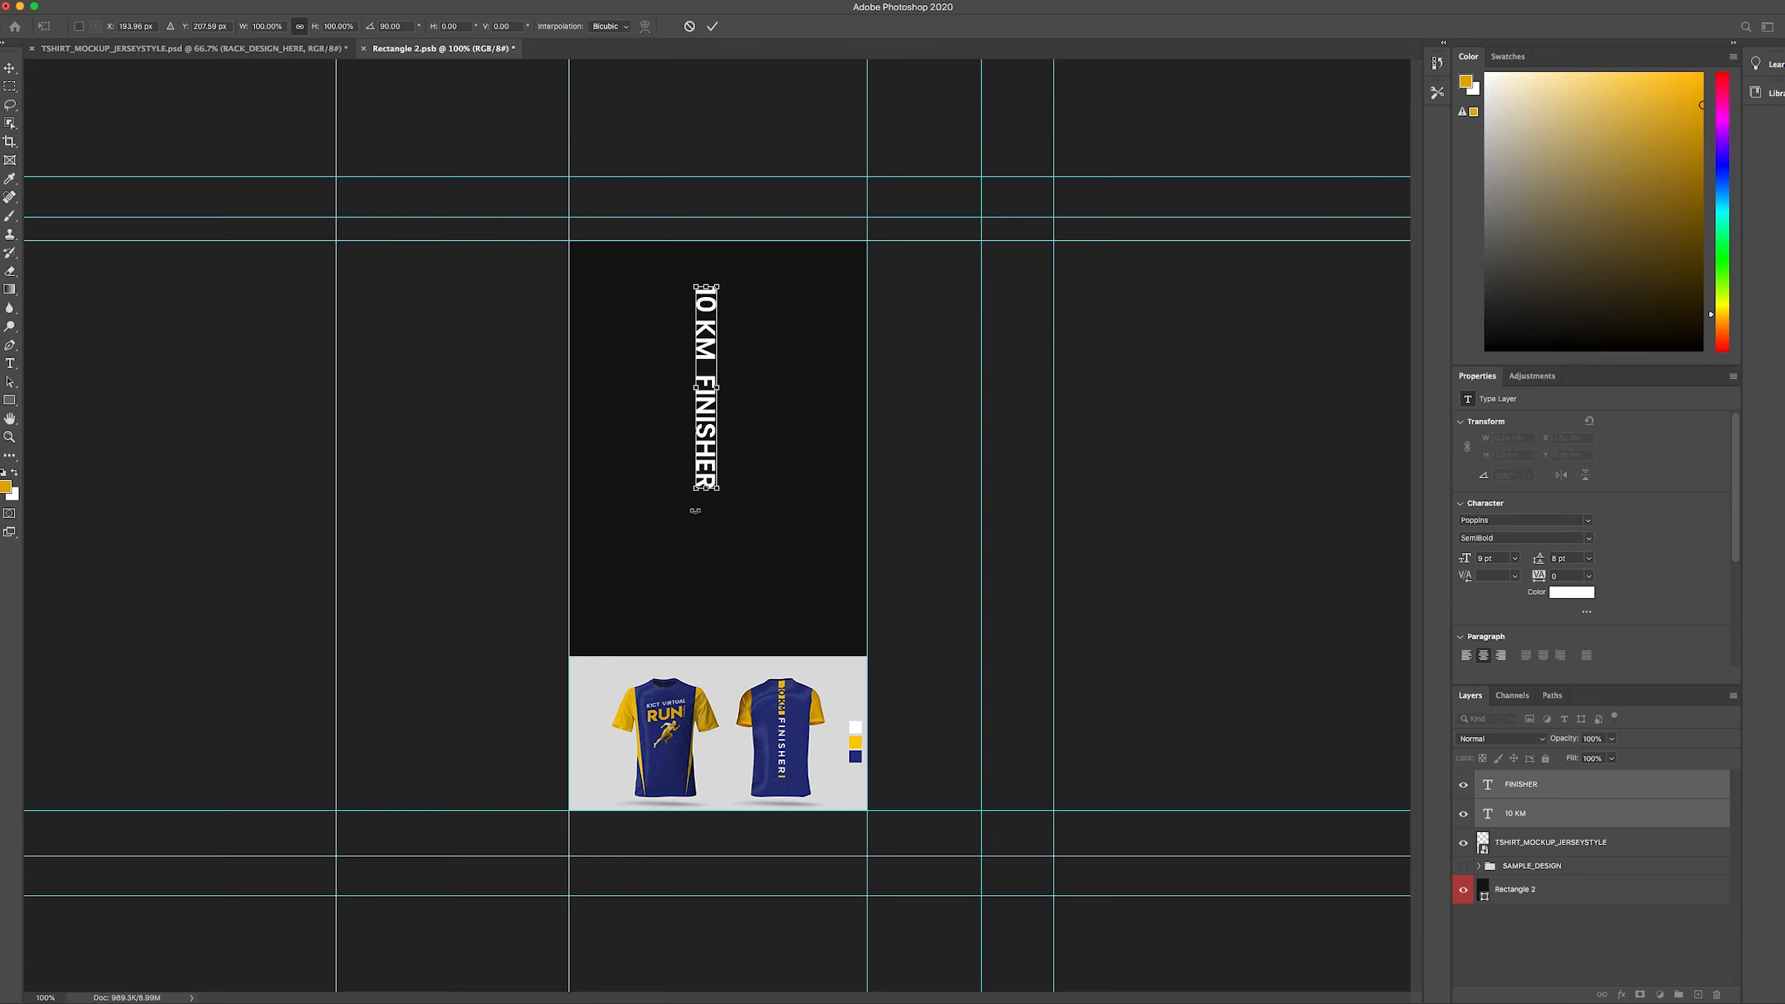
left_click(713, 27)
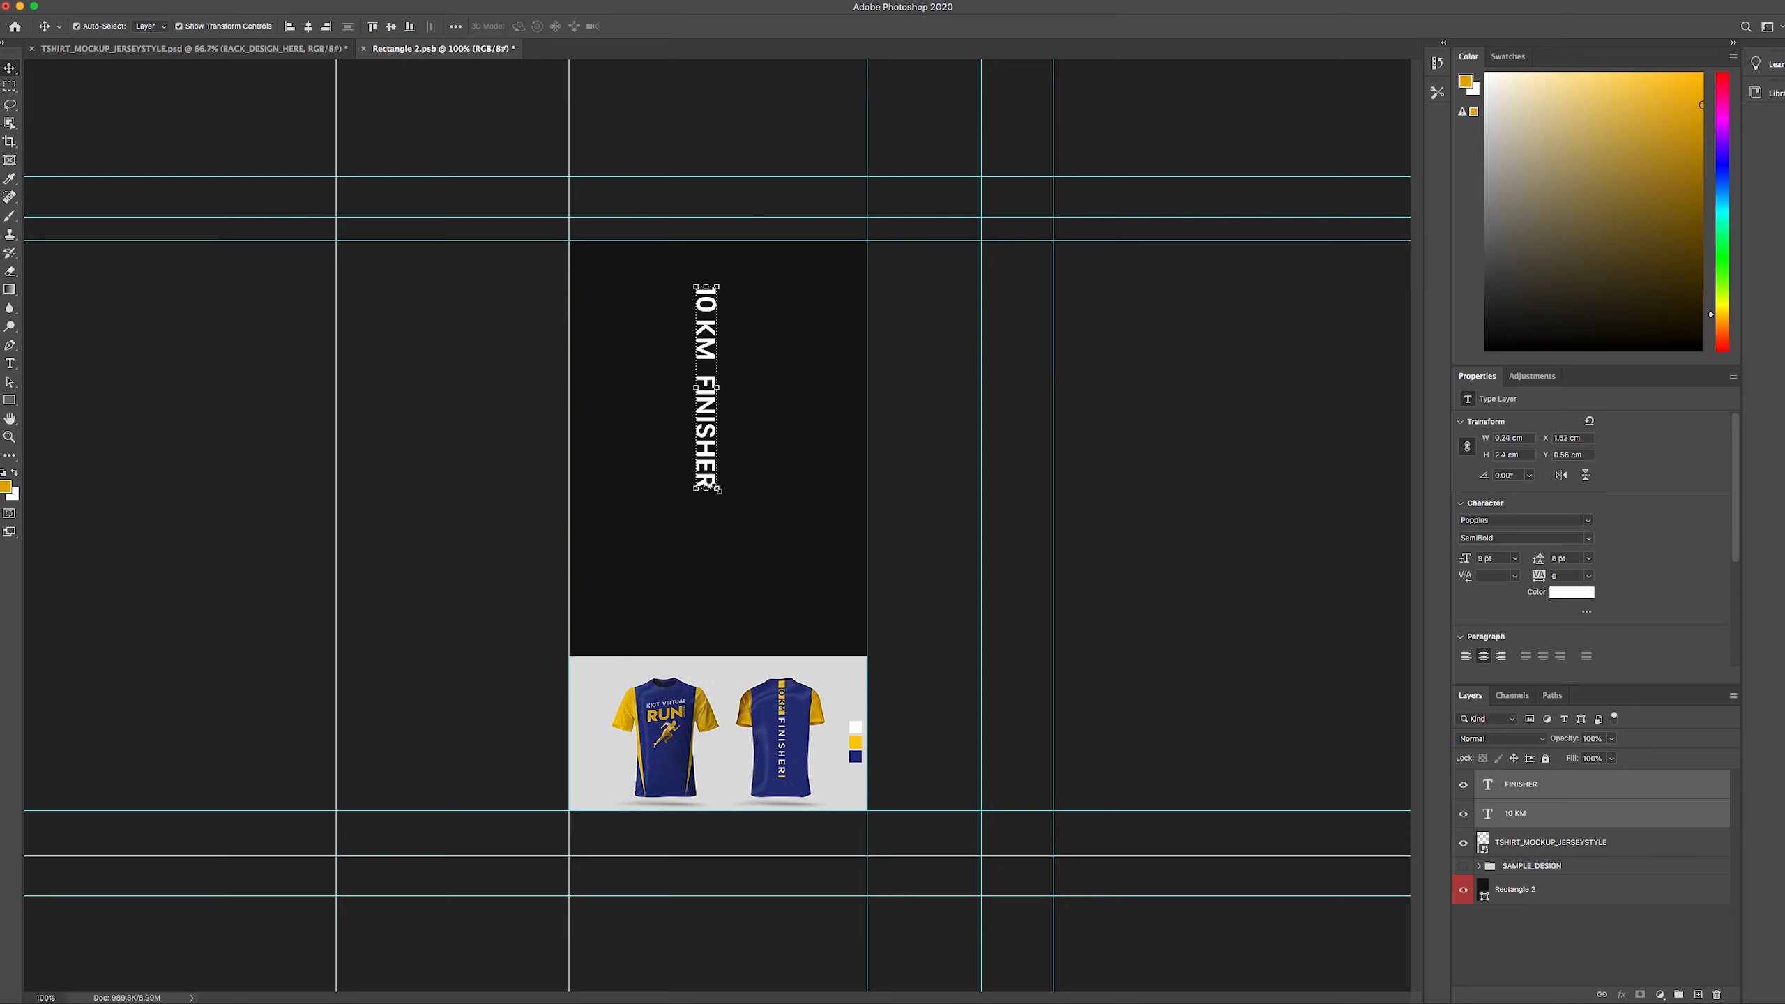
- Enlarge both vertical texts together to about 13.2 pt, move them to about X 1.6 cm and deselect them
left_click_drag(718, 490, 729, 539)
left_click_drag(706, 381, 726, 405)
left_click(713, 26)
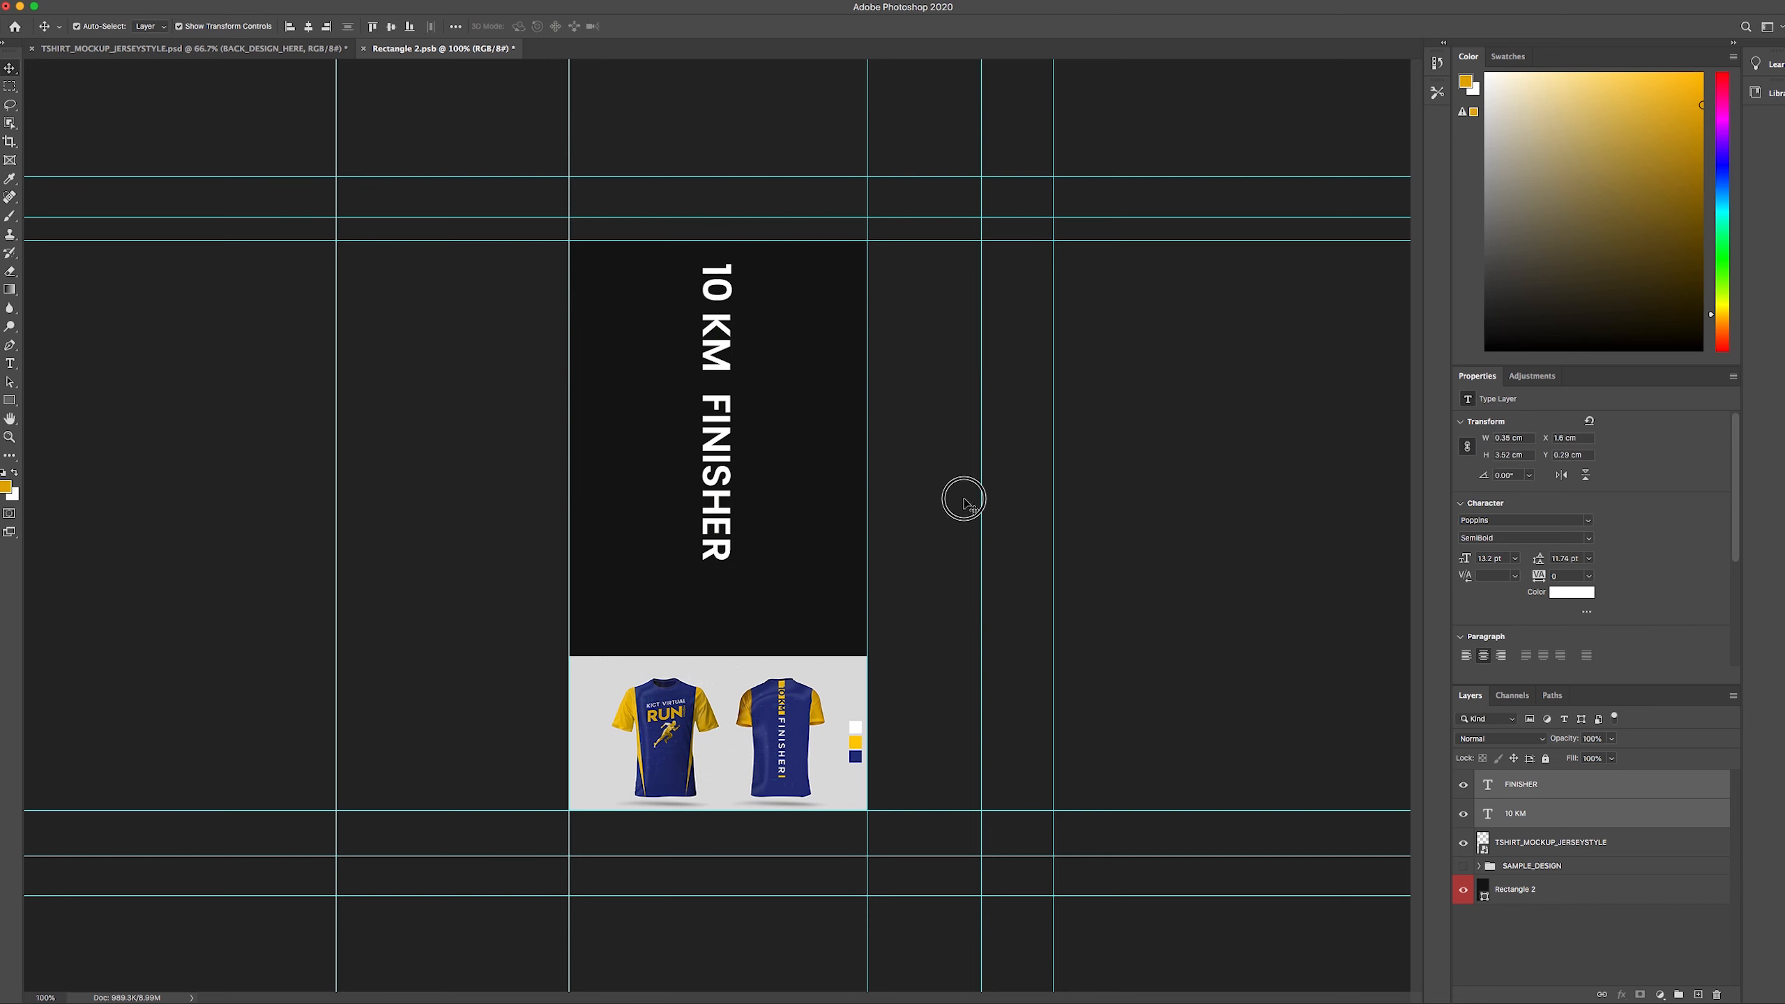
left_click(961, 495)
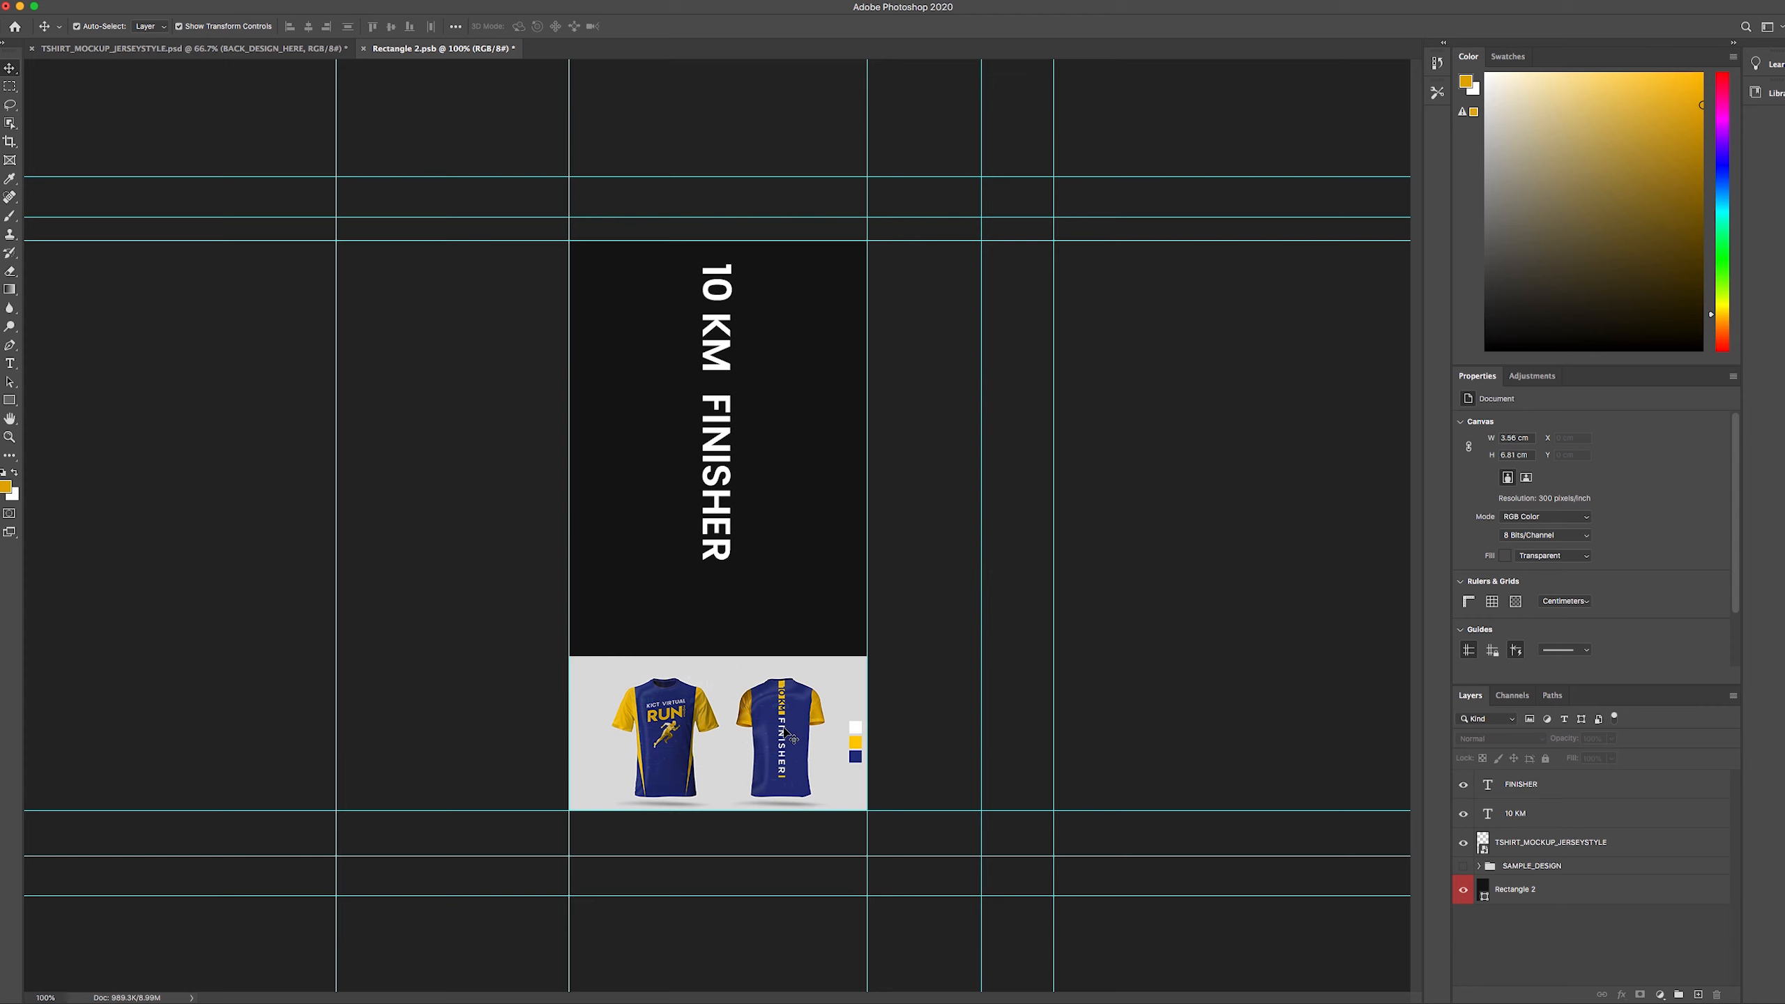
- Set the letter tracking of the FINISHER text to 180
left_click(703, 426)
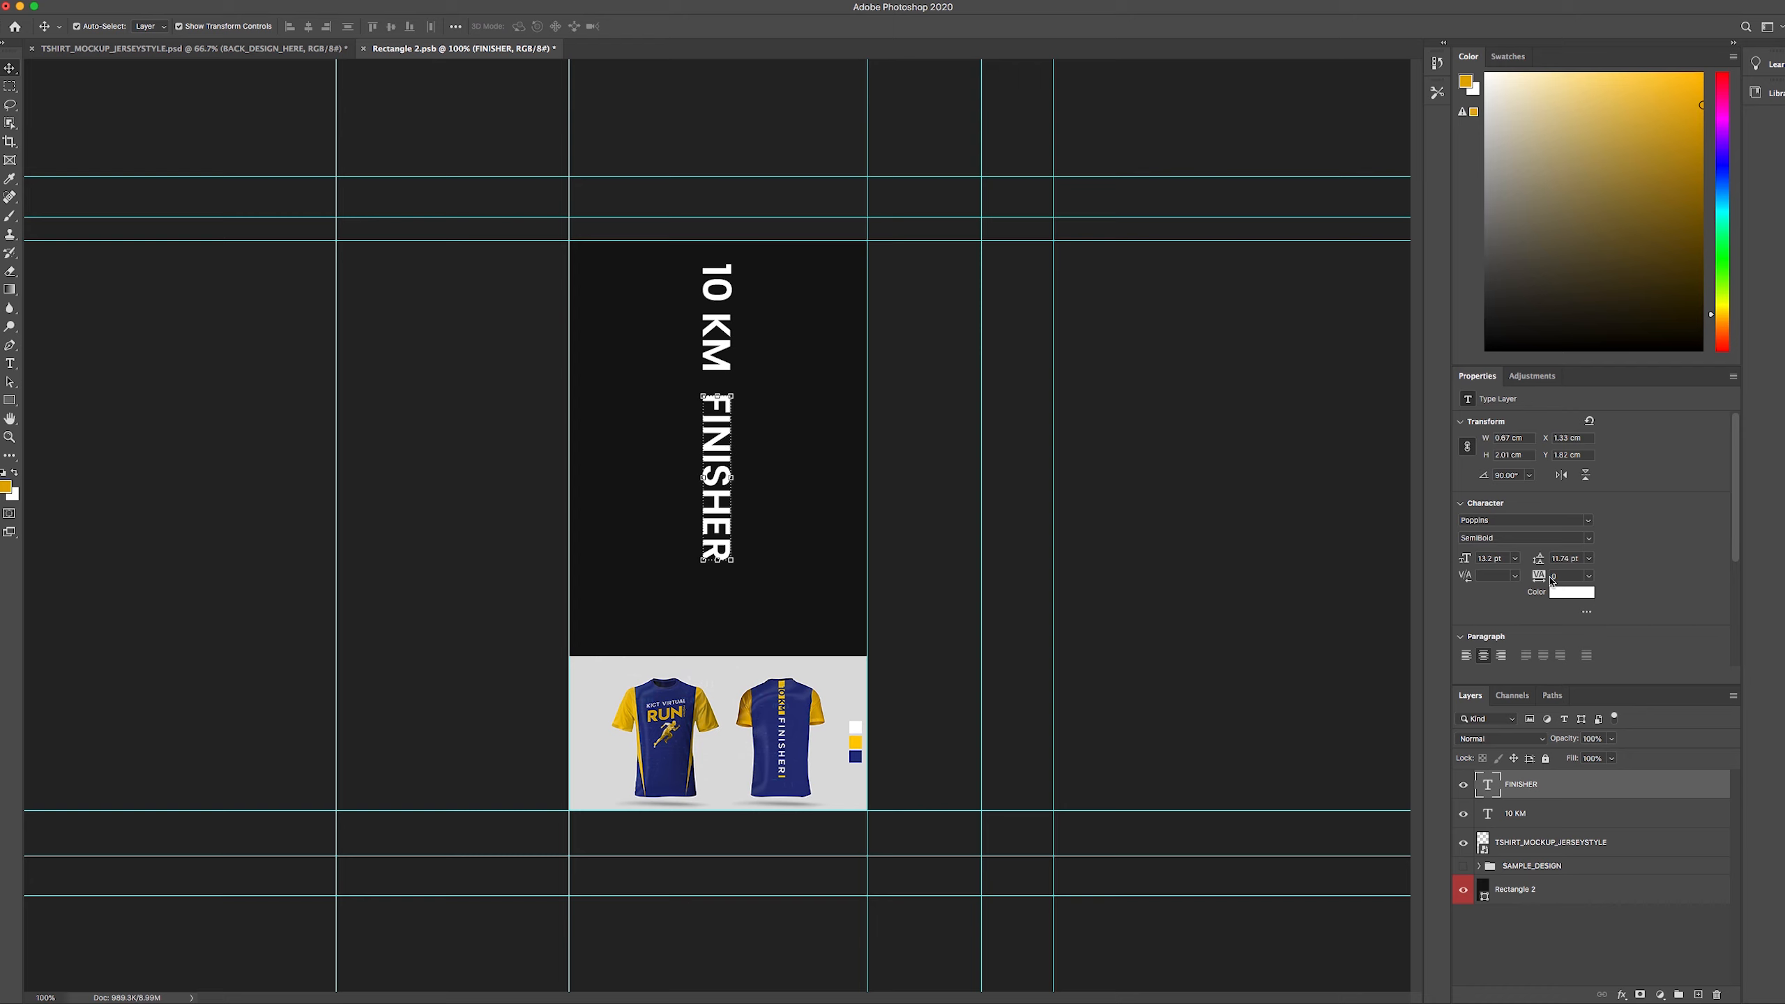
left_click_drag(1542, 583, 1544, 581)
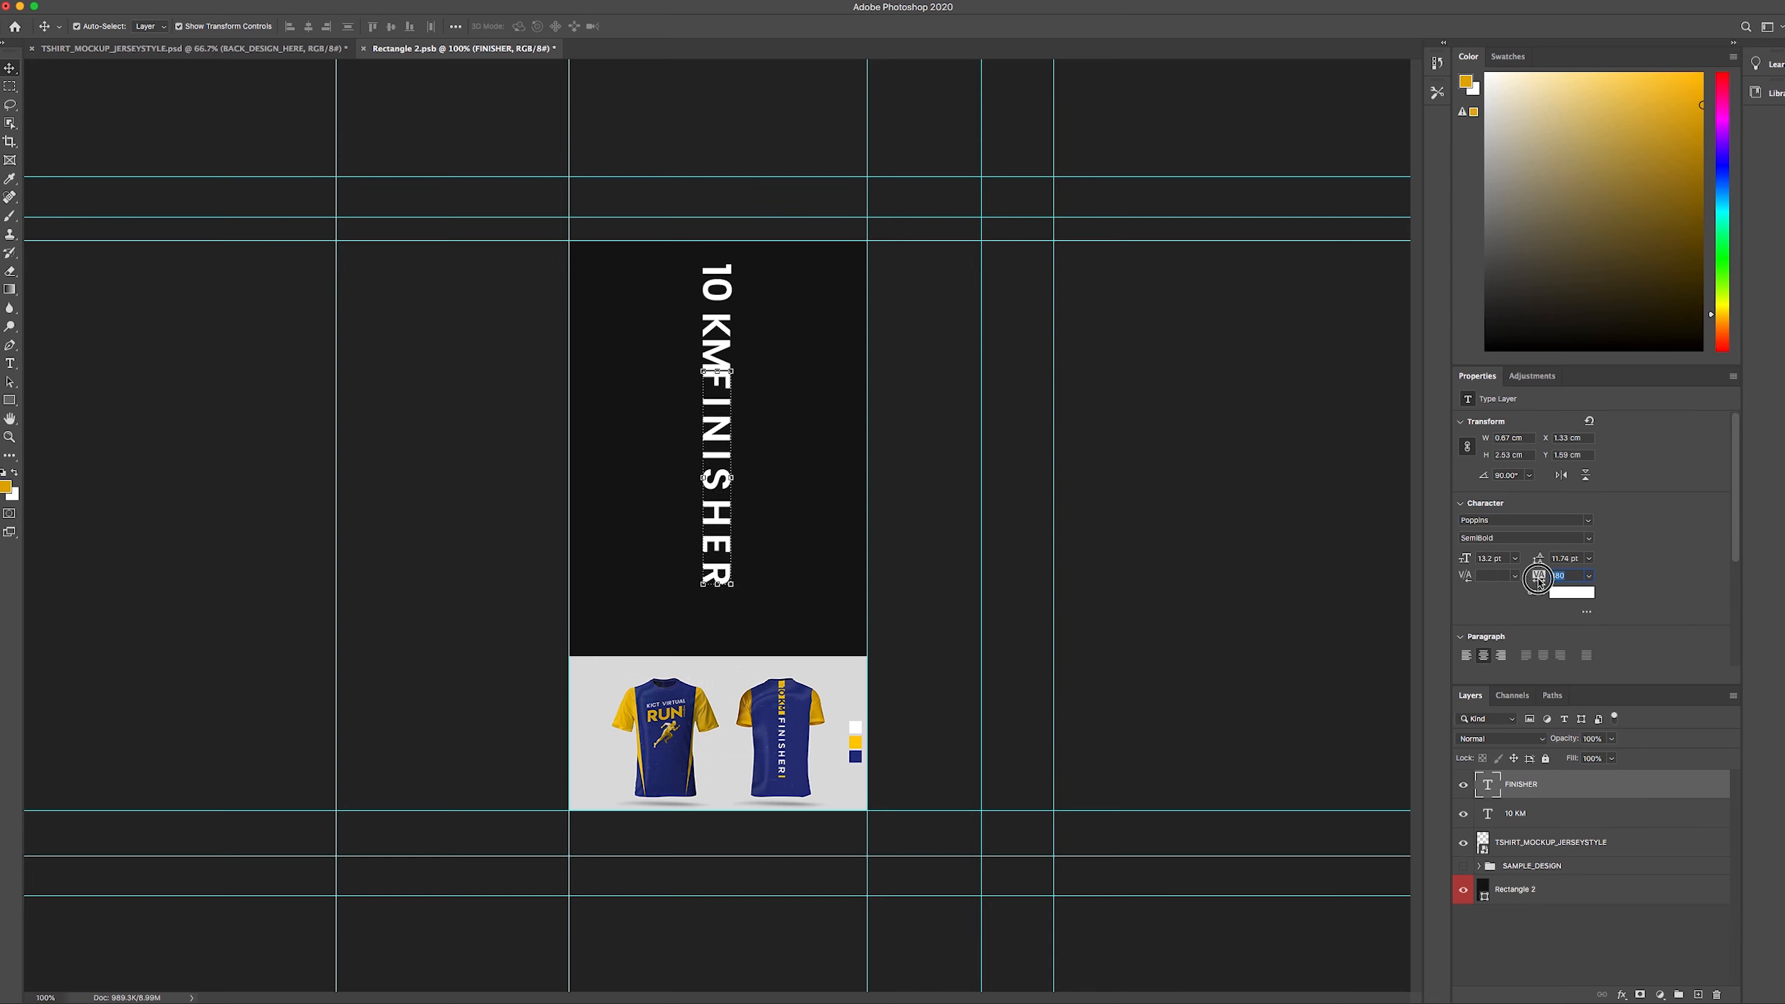
left_click(366, 289)
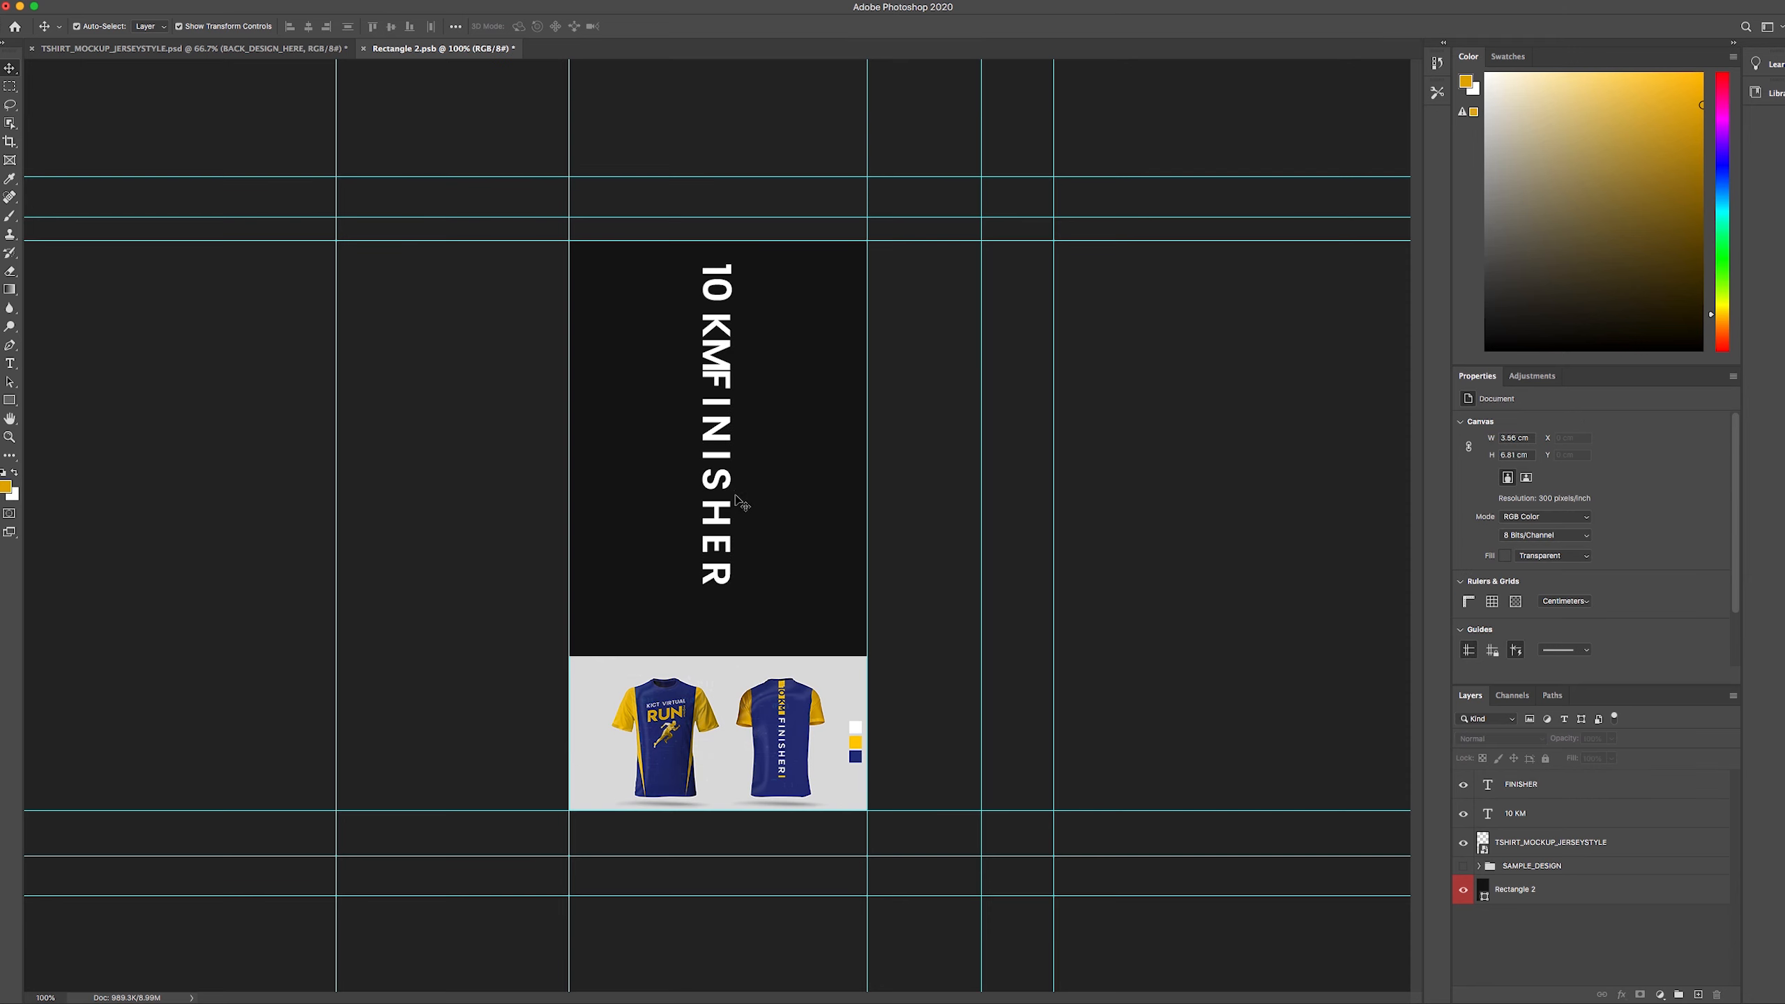
- Nudge the FINISHER text down to about Y 1.95 cm and 10 KM down slightly, leaving a clear gap between them
left_click(716, 461)
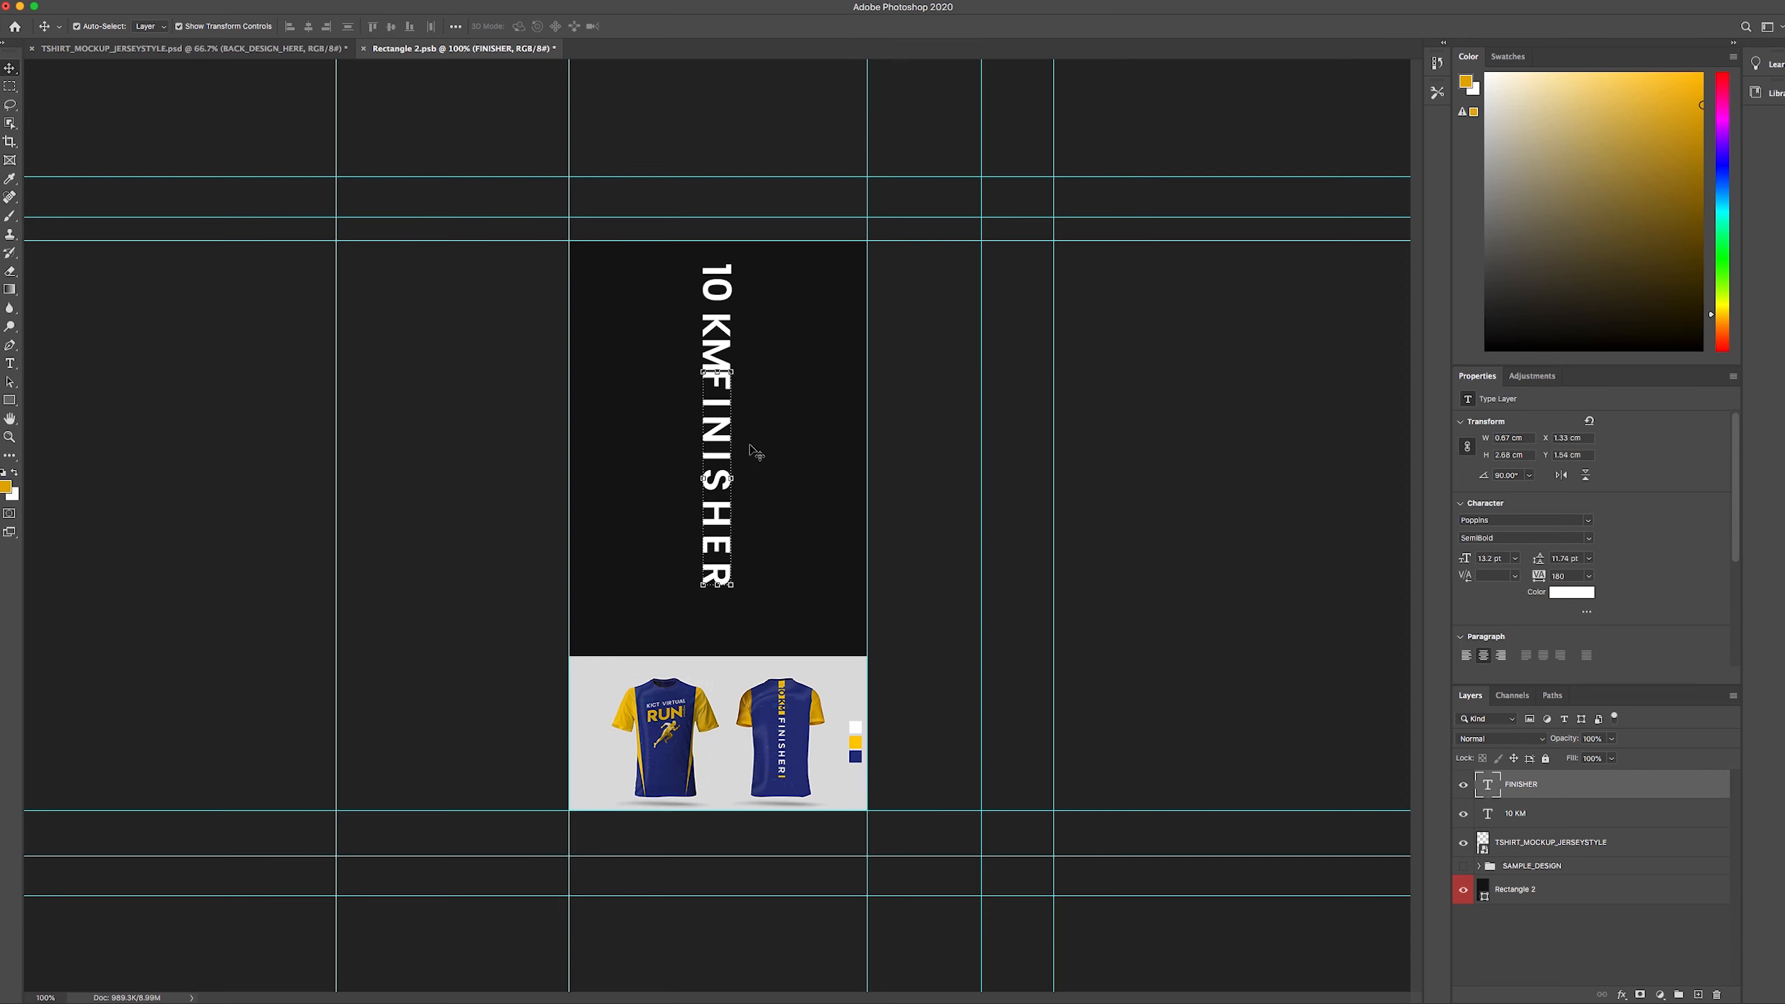
key("Down")
key("Down")
key("Down")
key("Down")
key("Down")
key("Down")
key("Down")
key("Down")
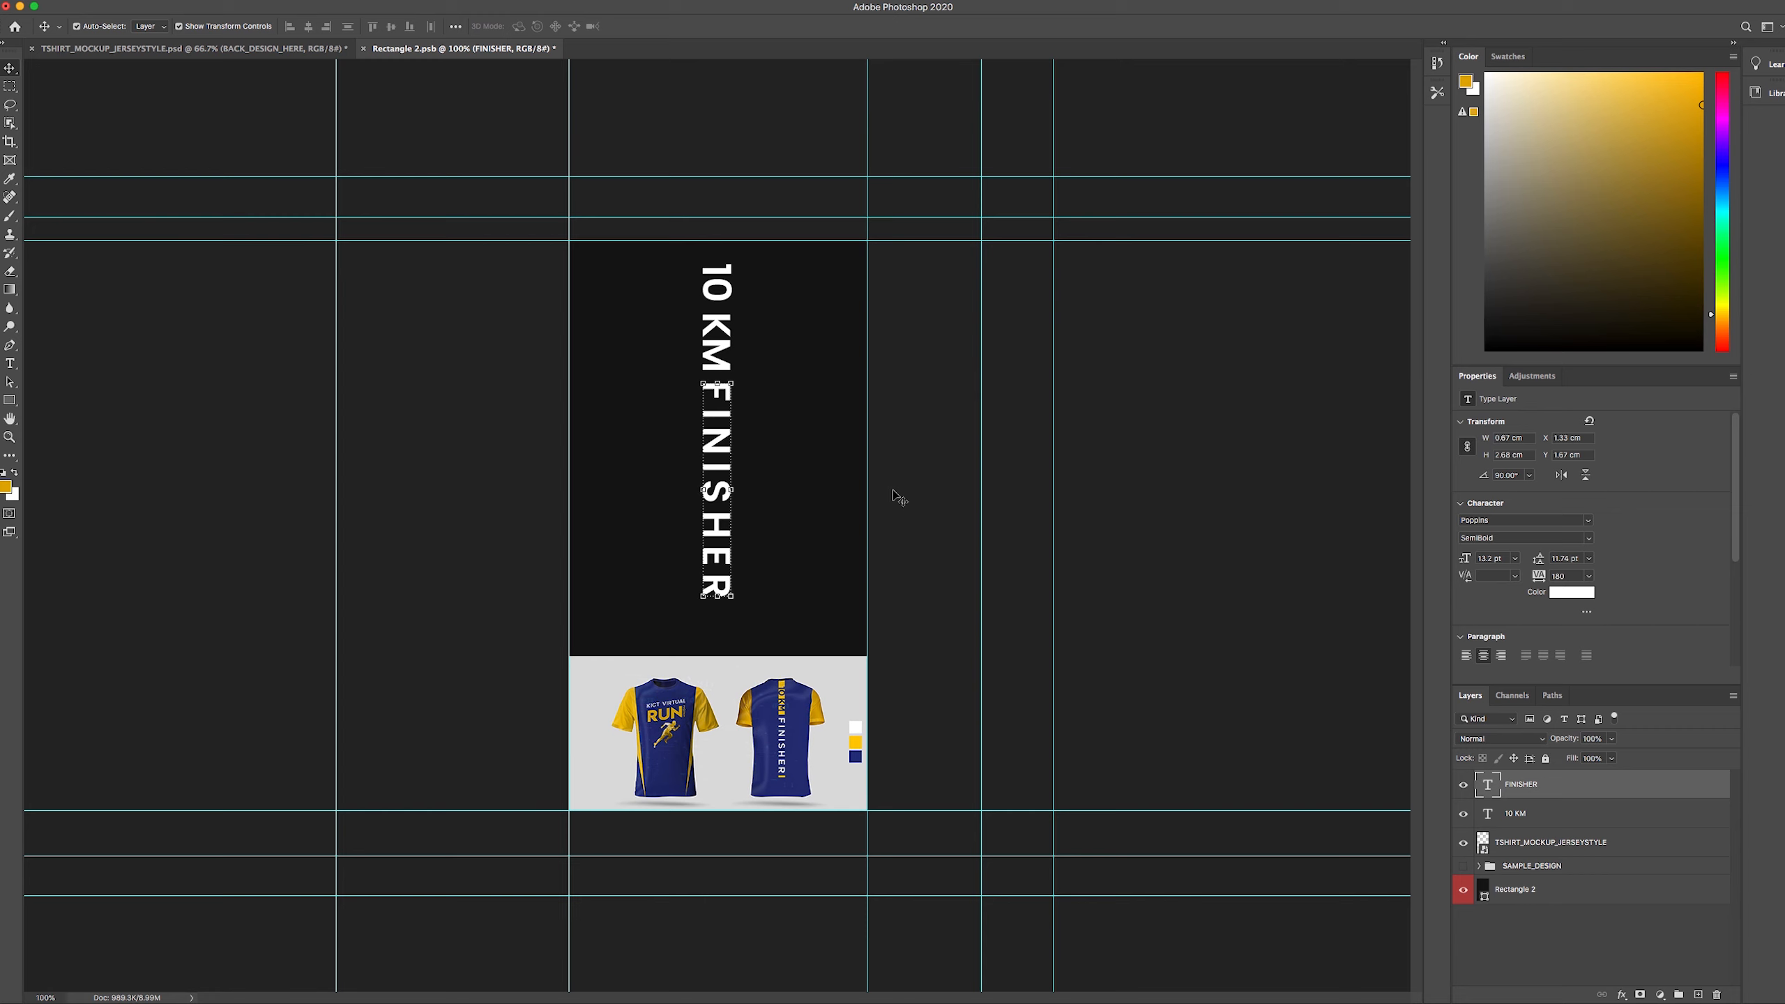
key("Down")
key("Down")
key("Down")
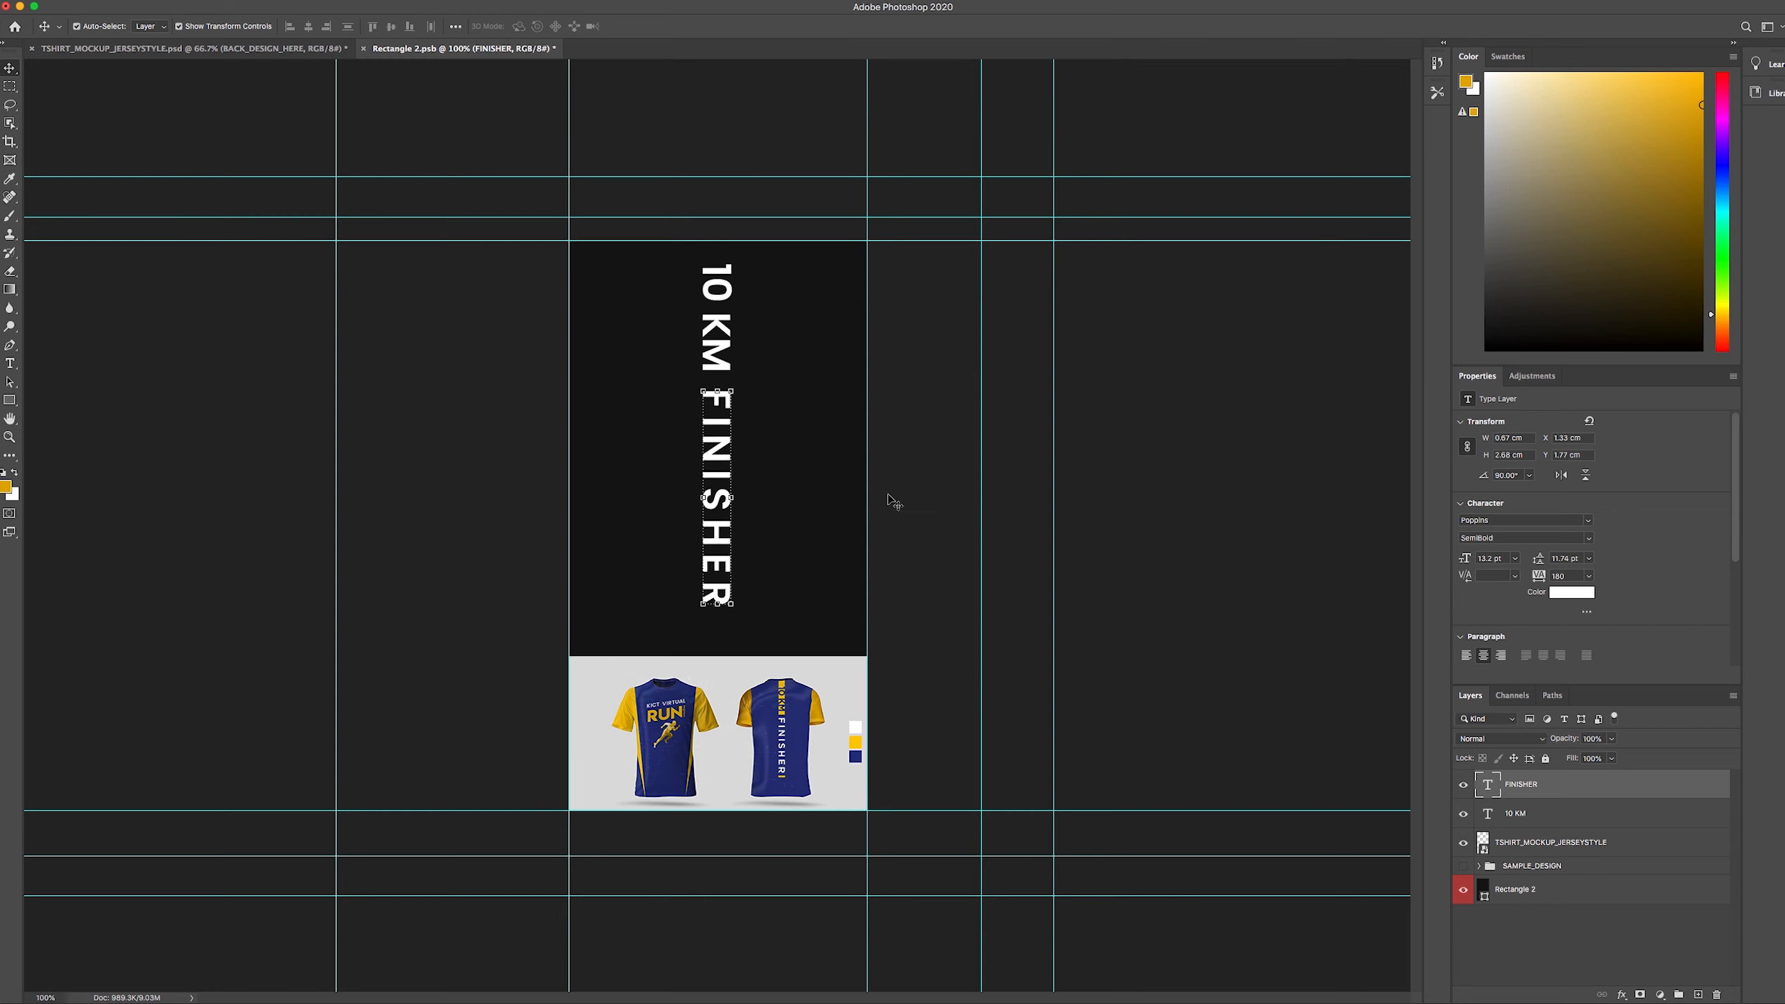
key("Down")
key("Down")
key("Down")
key("Down")
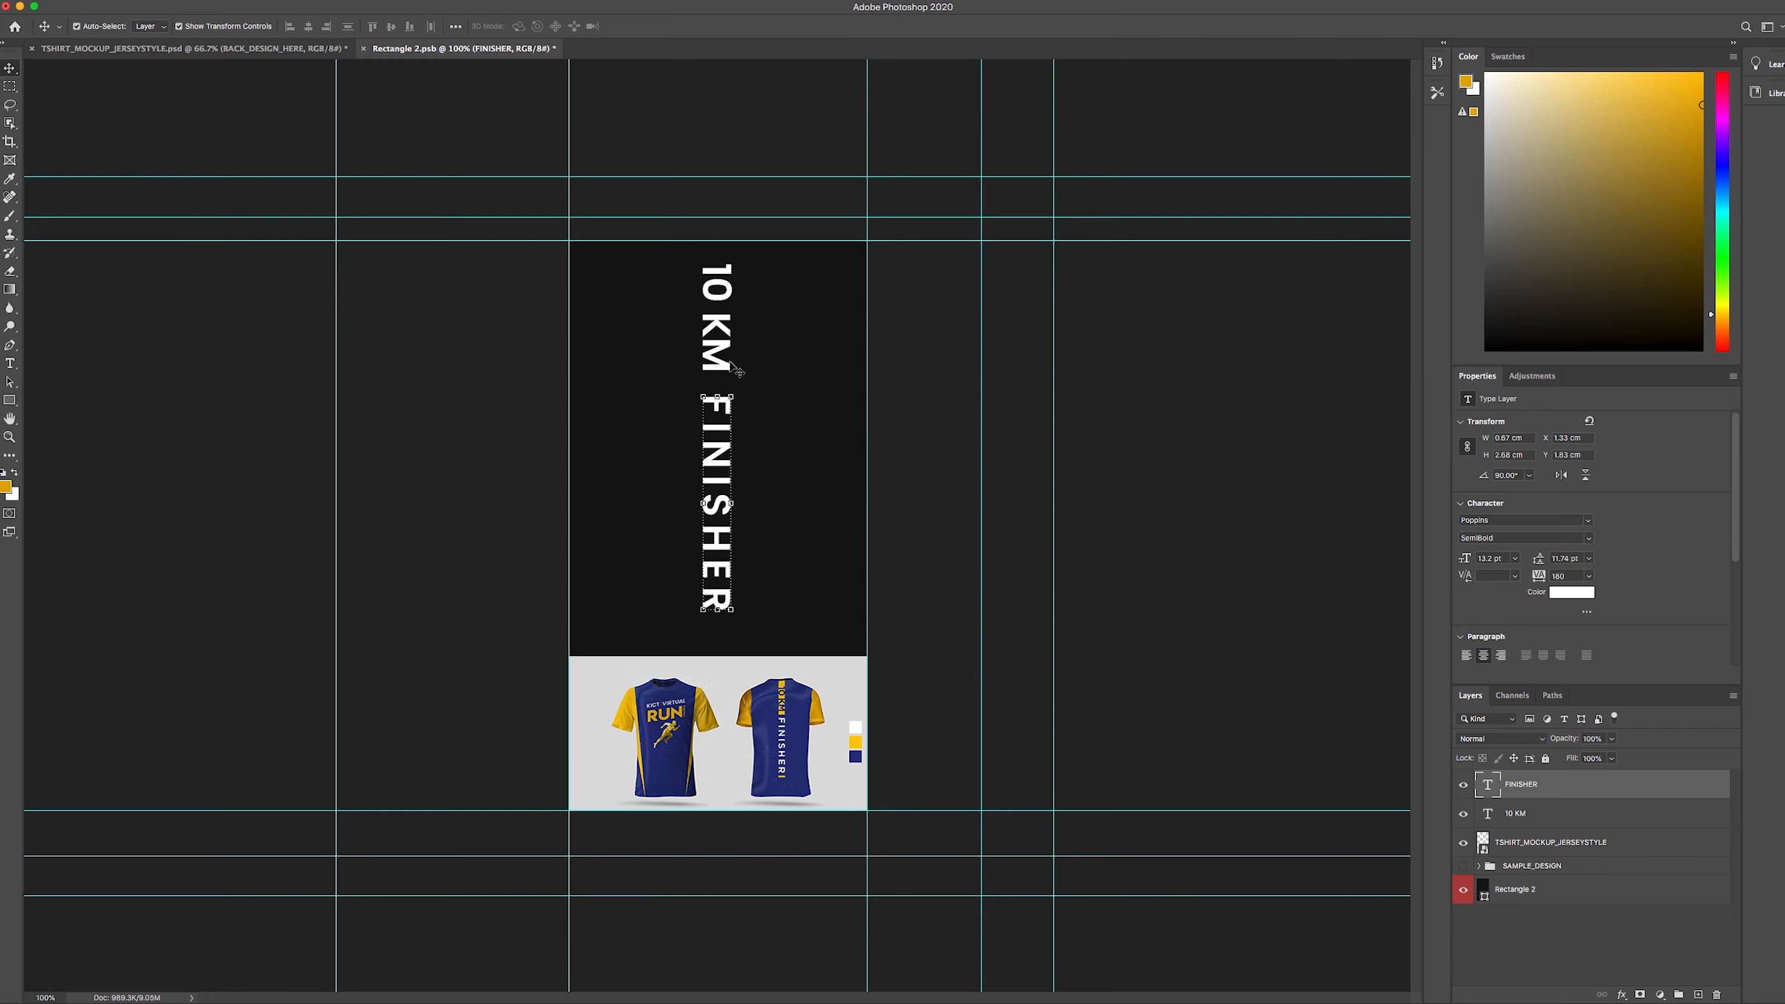
key("Down")
key("Down")
key("Down")
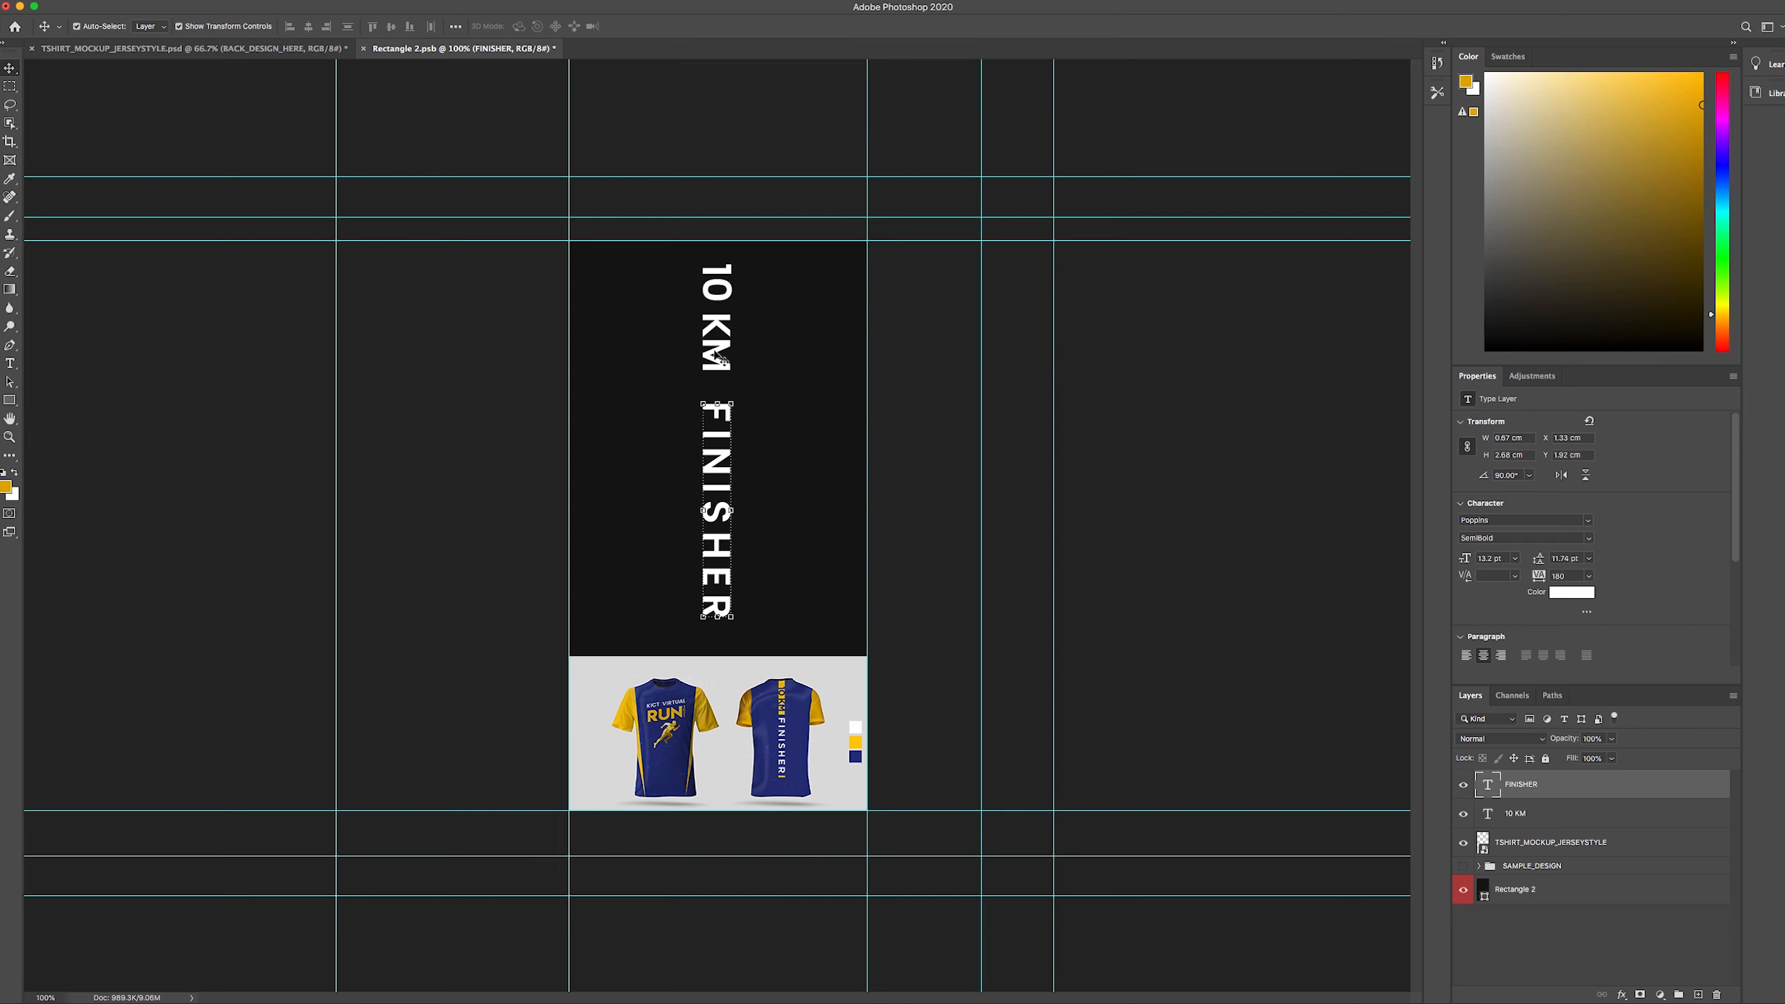
left_click(720, 360)
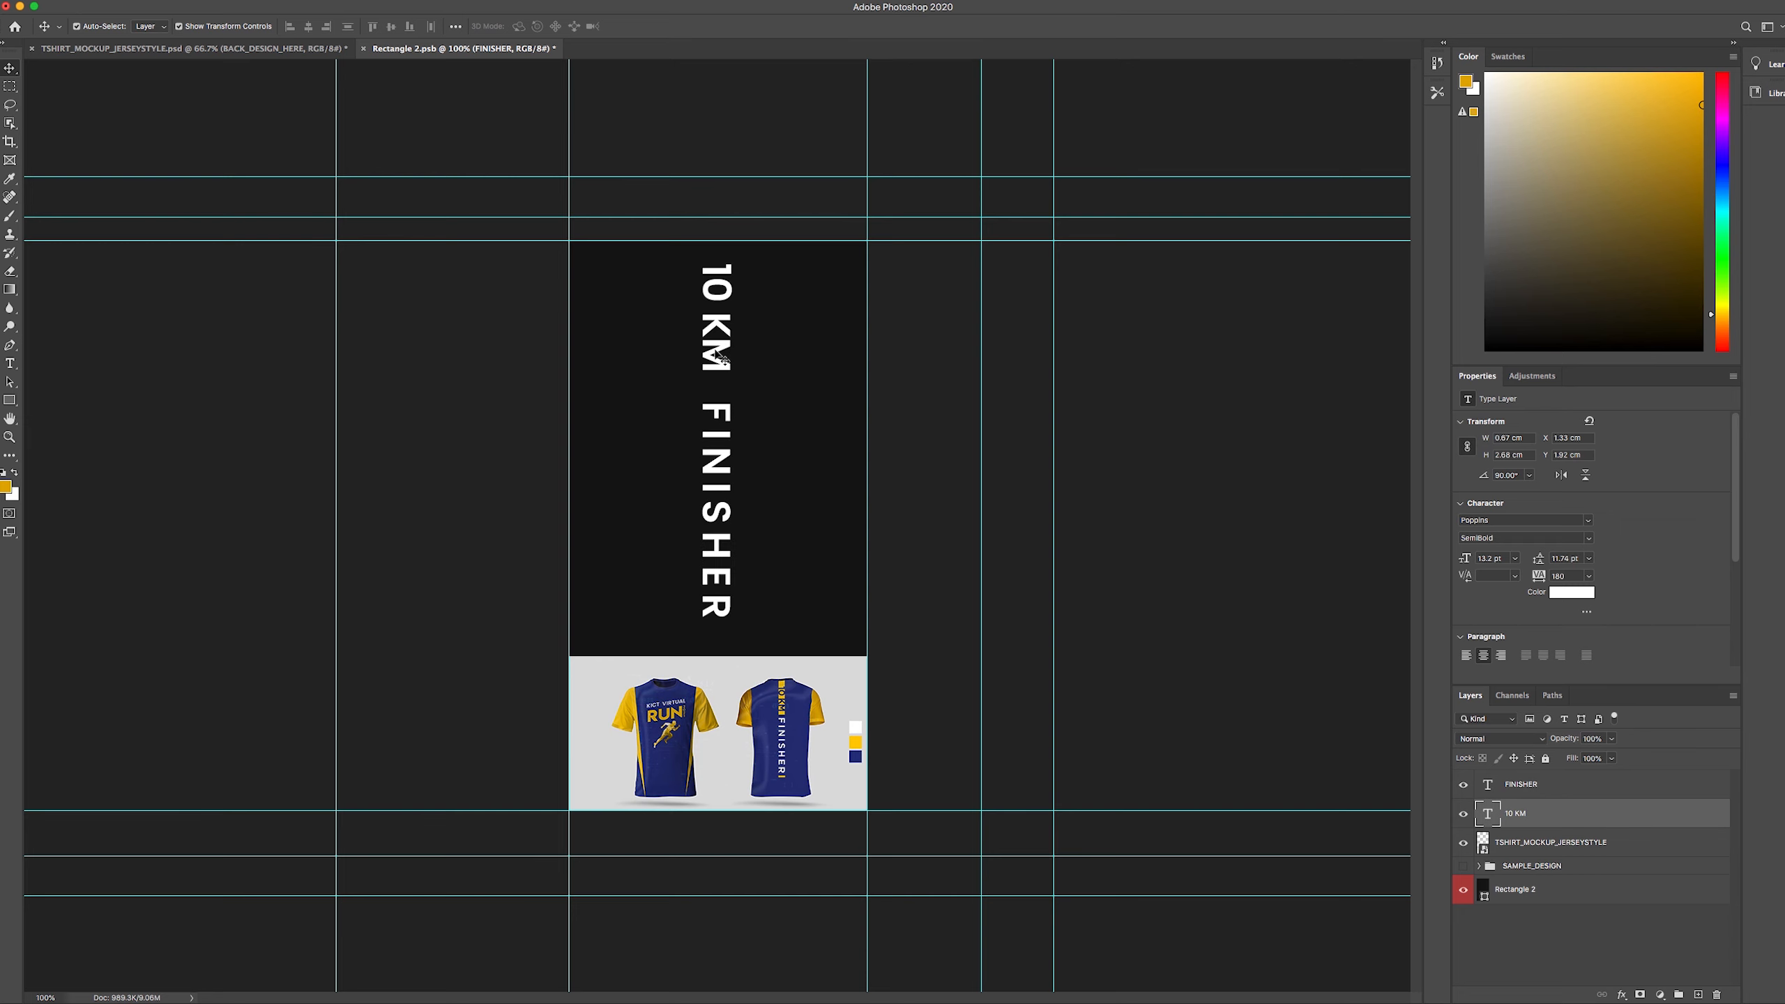
left_click(900, 520)
left_click(720, 414)
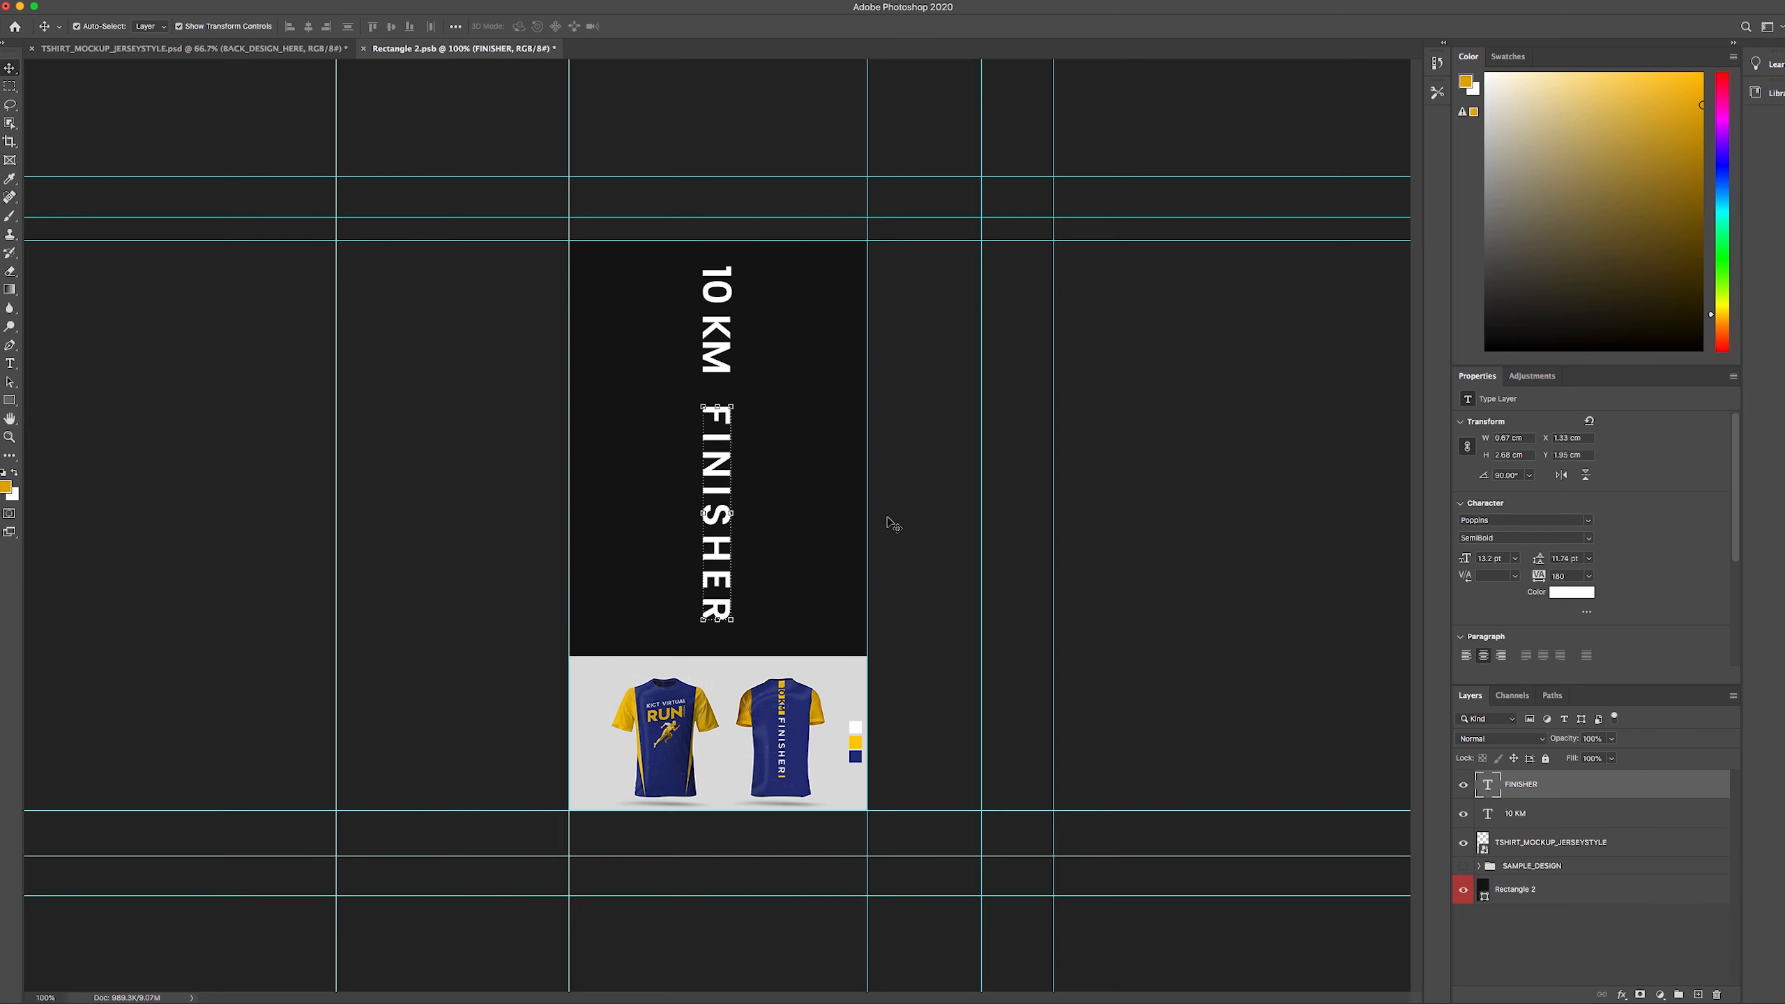
- Lower the reference image to about Y 5.08 cm, then enlarge both vertical texts to about 14.5 pt and extend them down to its upper edge
mouse_move(781, 733)
left_mouse_down()
mouse_move(801, 882)
mouse_move(767, 756)
mouse_move(781, 742)
left_mouse_up()
left_click(720, 472)
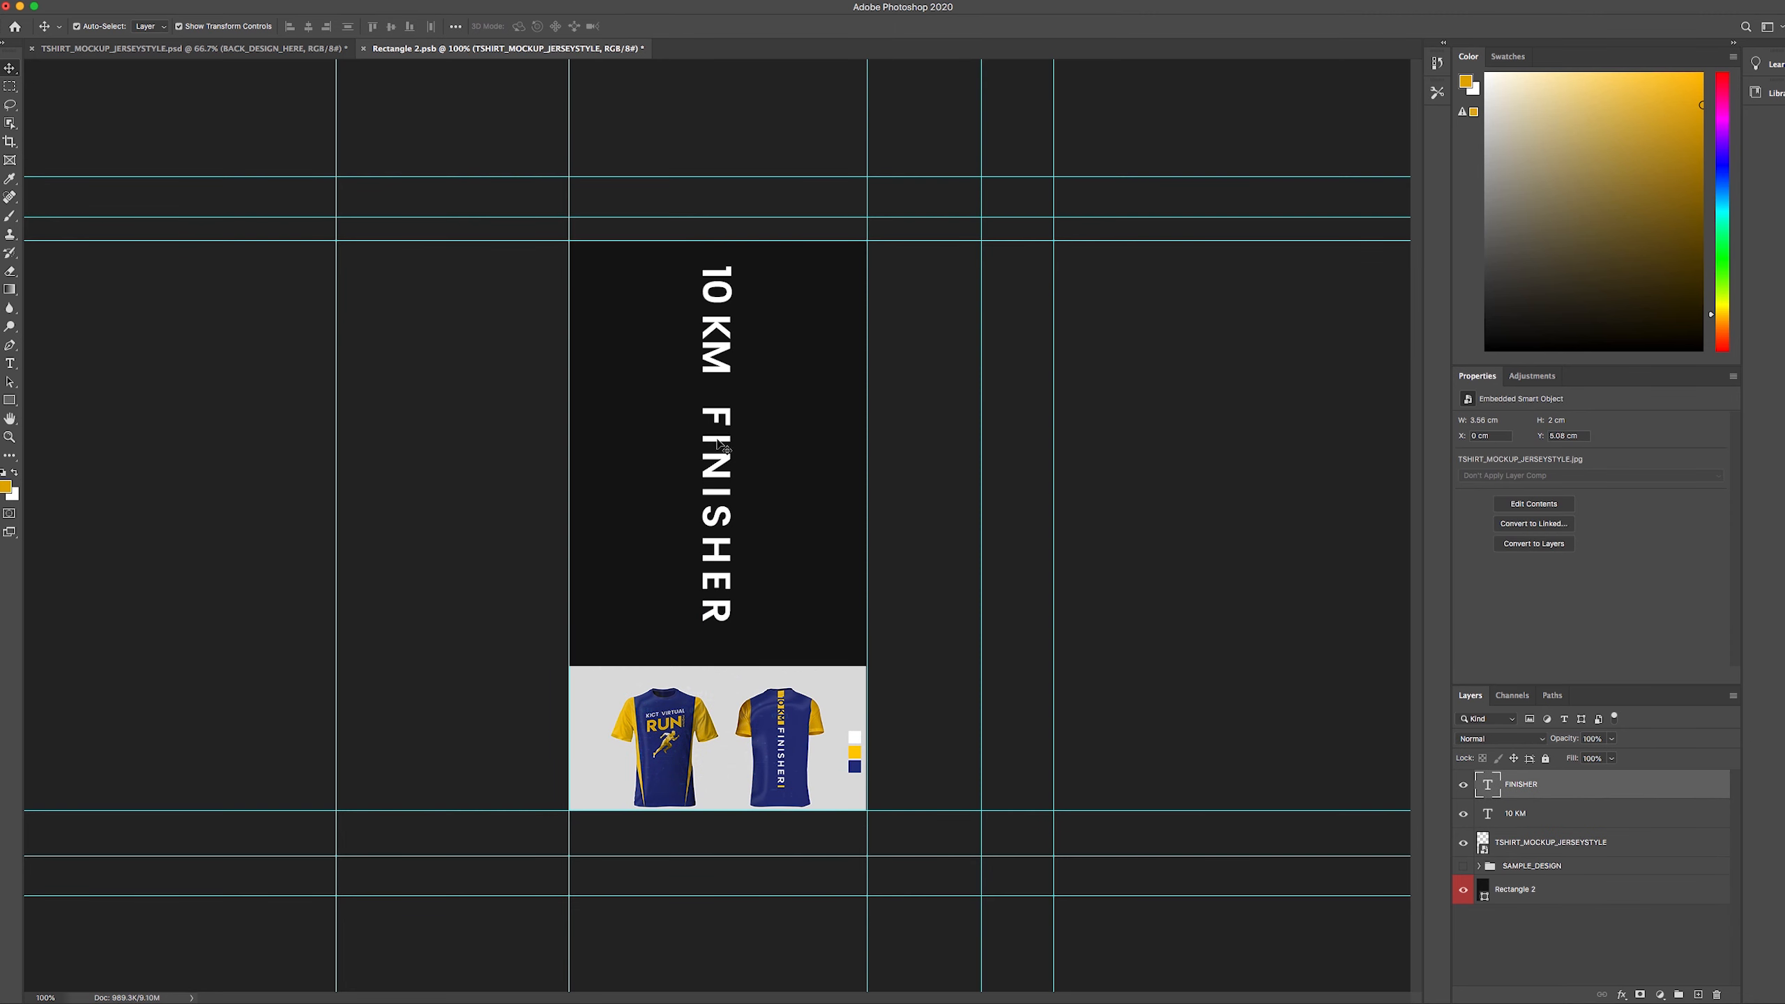
left_click(728, 352, "shift")
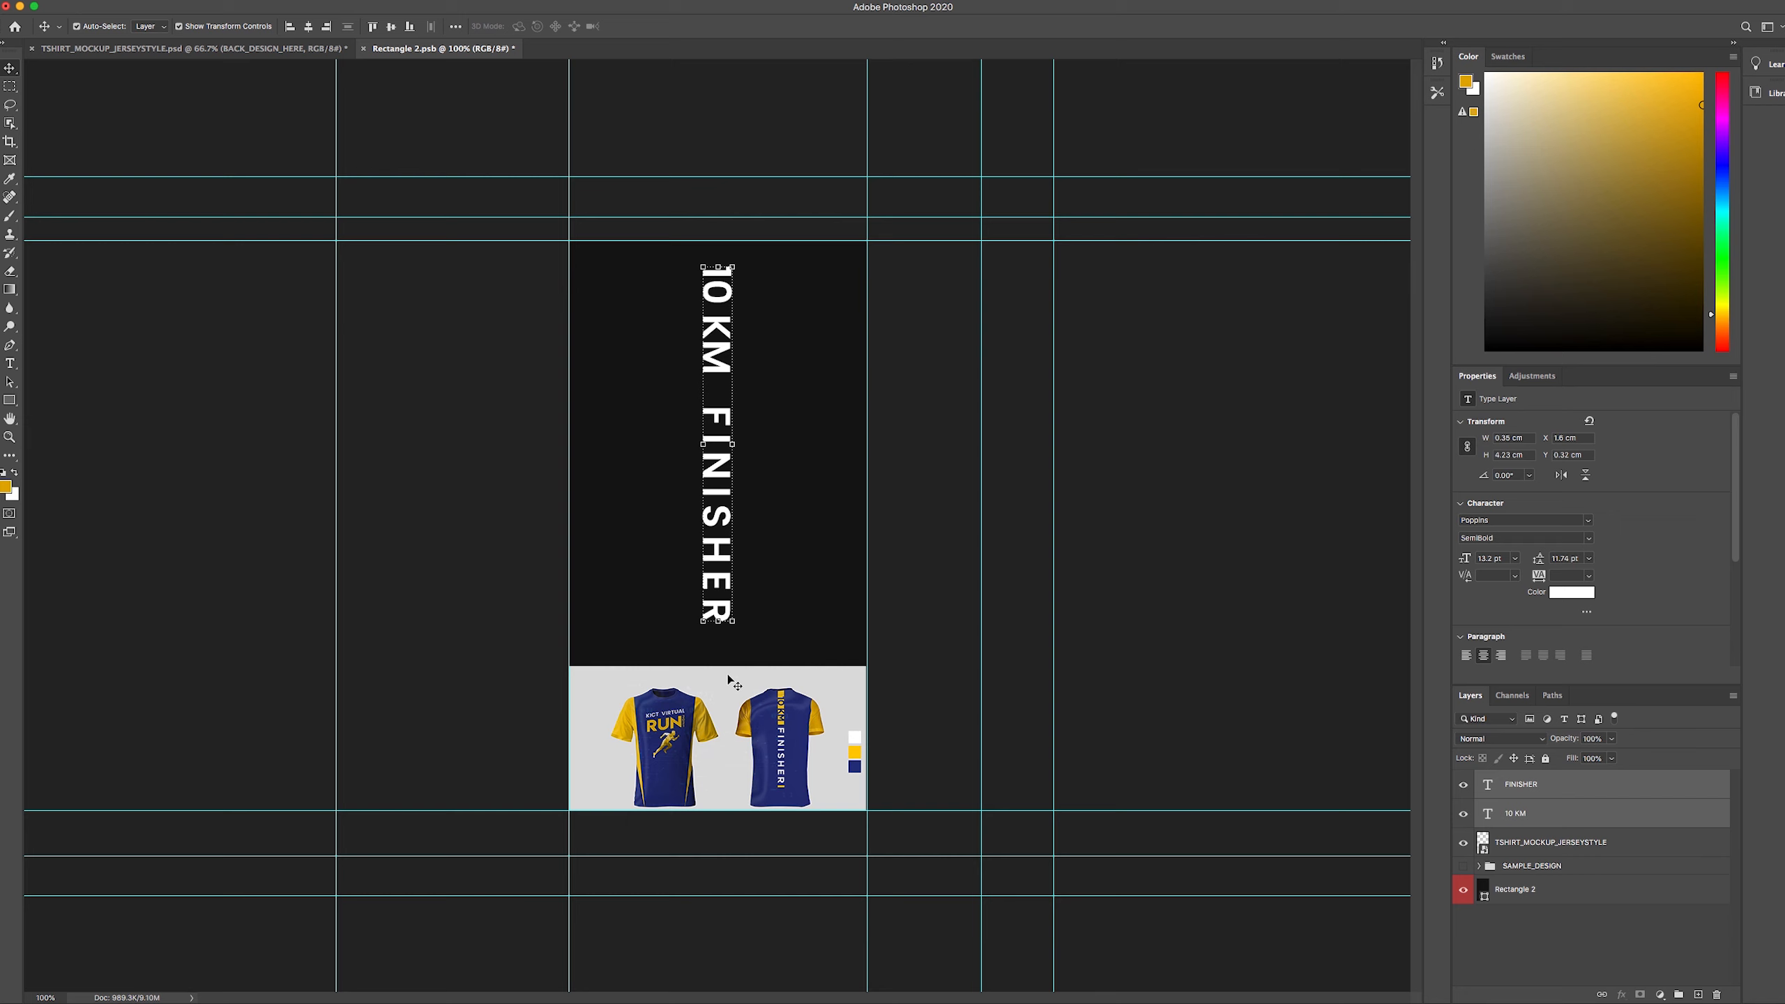
left_click_drag(733, 621, 734, 639)
left_click_drag(721, 563, 726, 595)
left_click(712, 28)
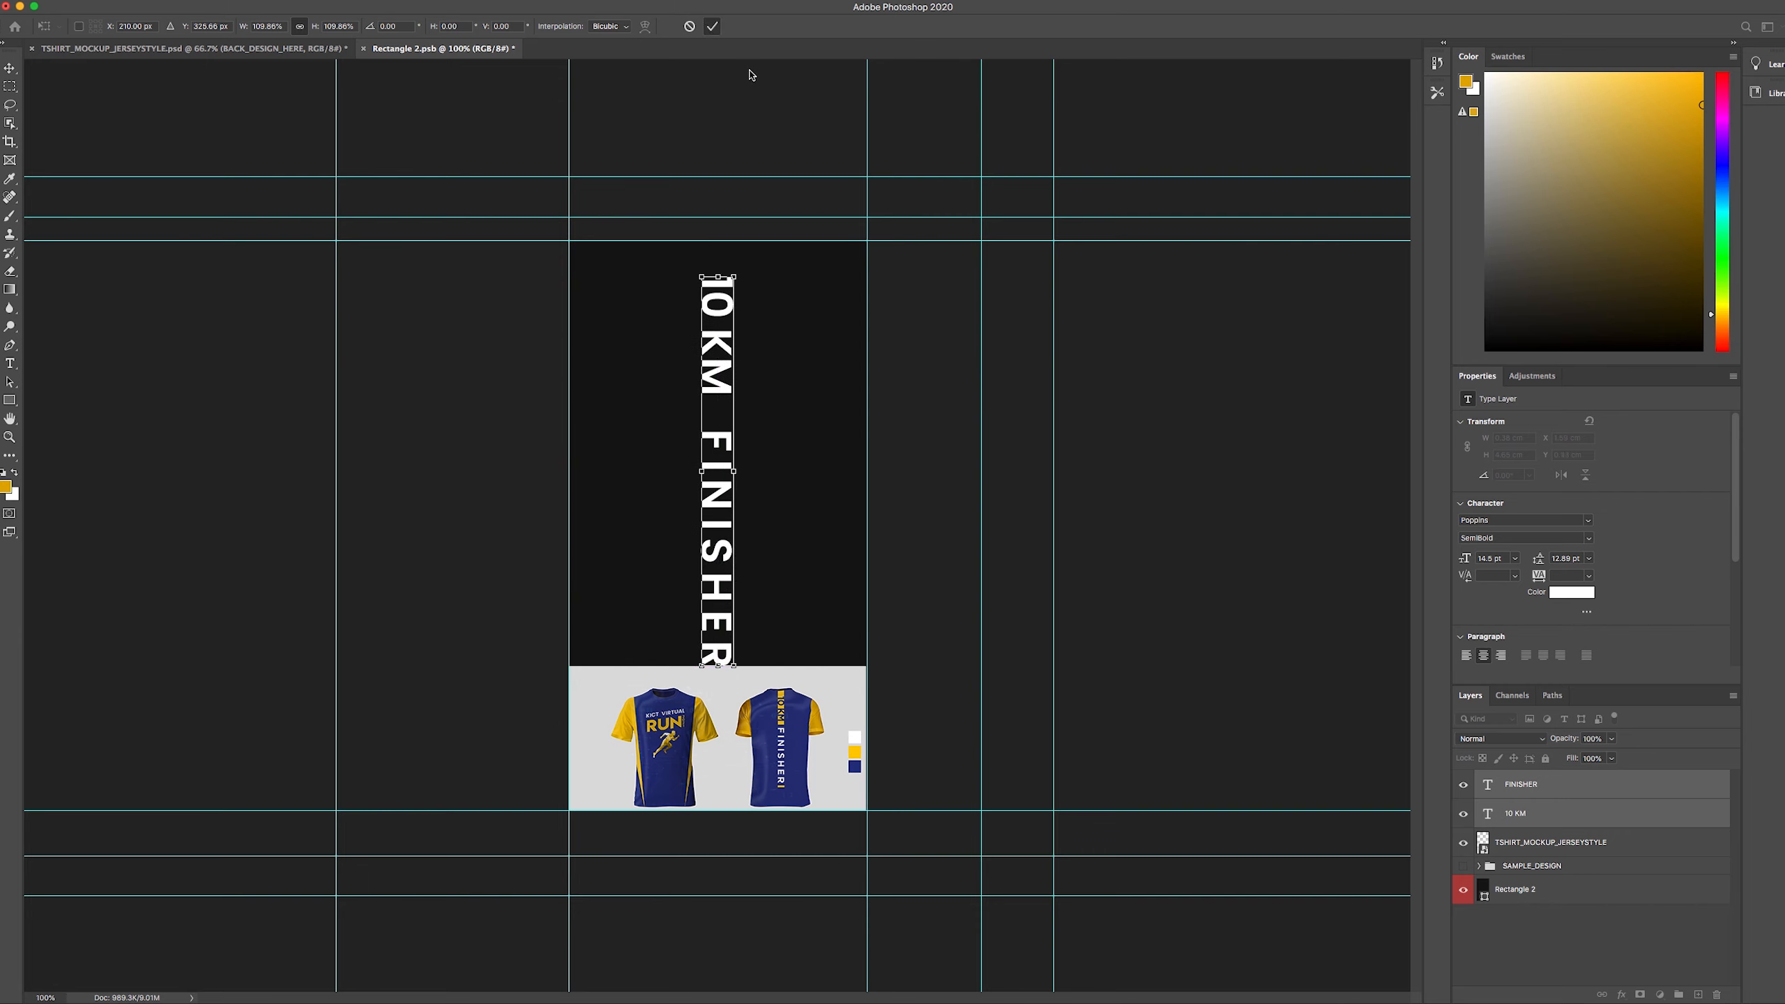
left_click(989, 550)
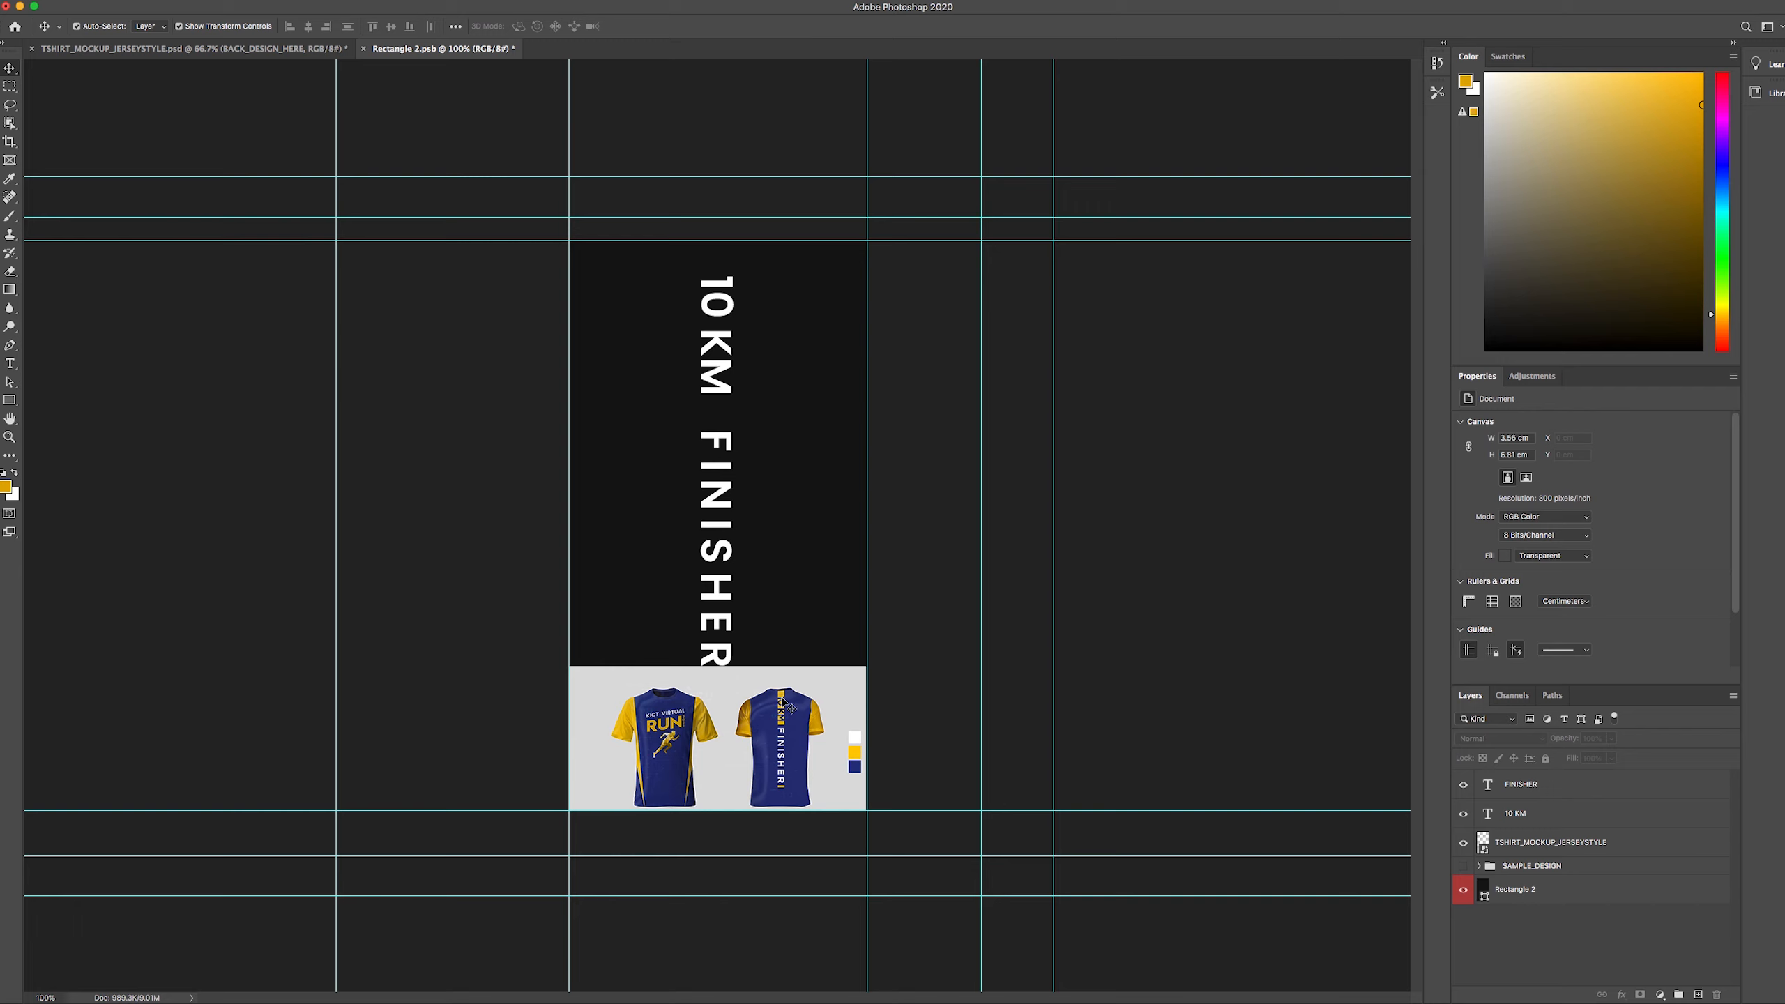
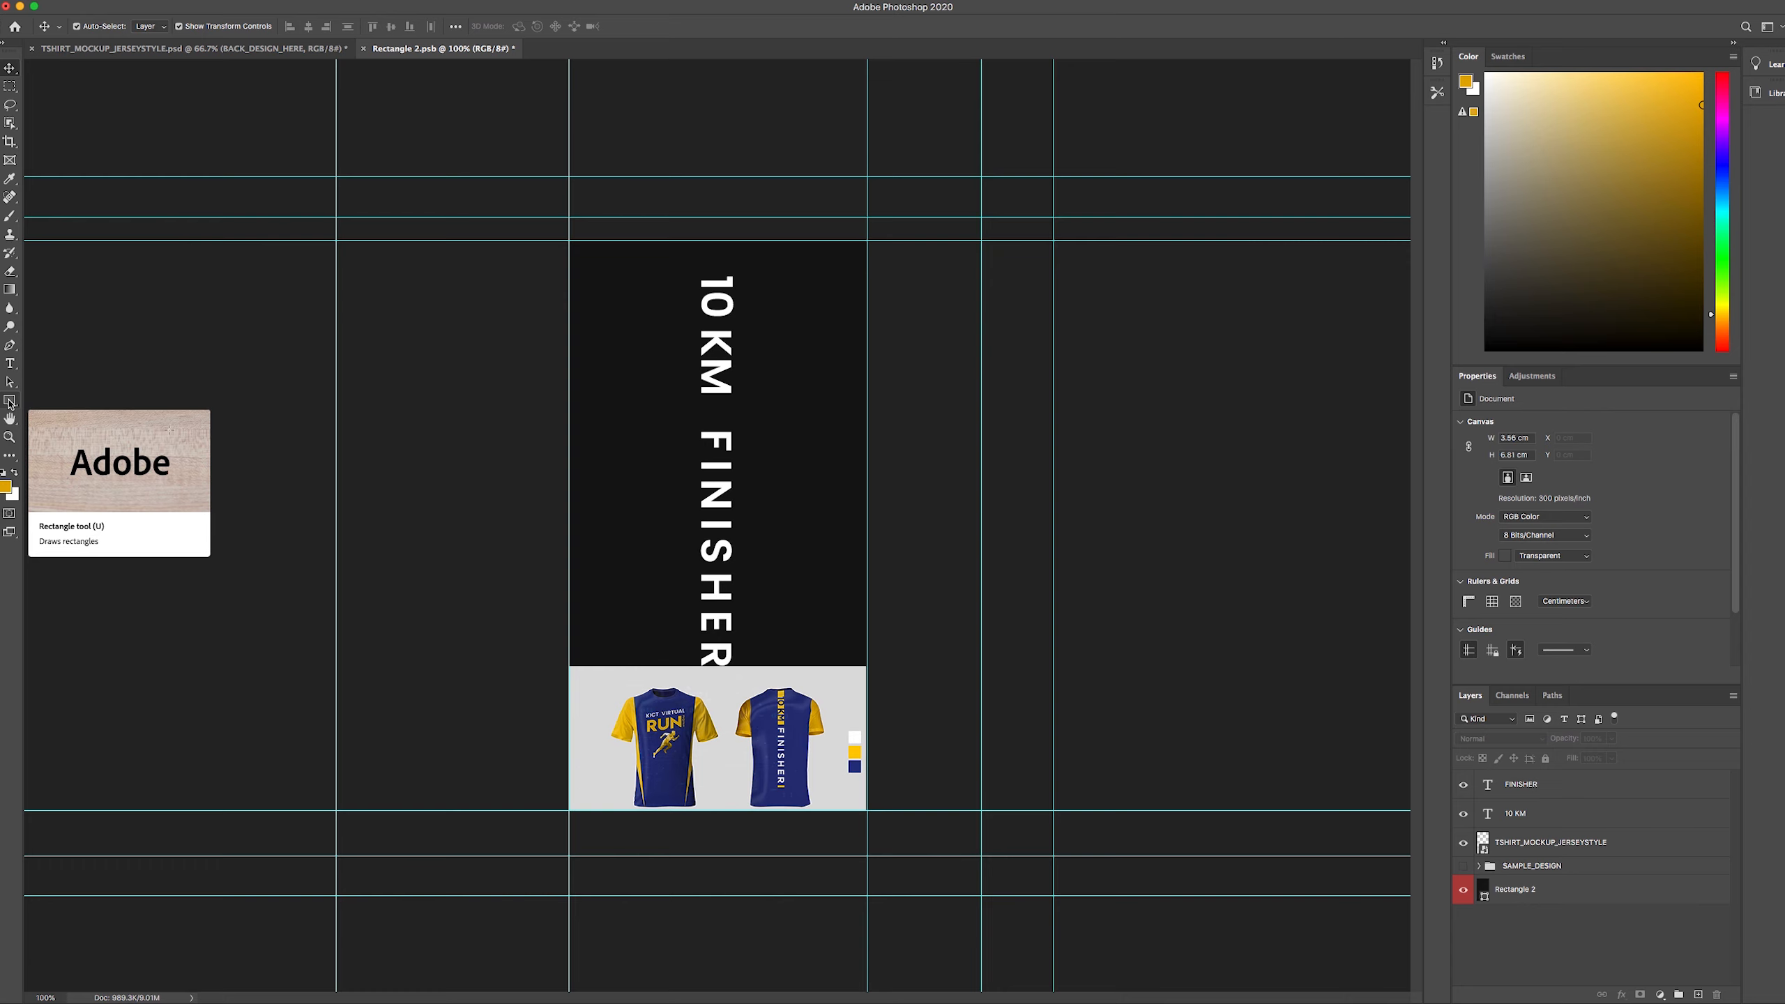
- Draw a rectangle about 43 × 292 px over the 10 KM text, from above the canvas down to the start of FINISHER
left_click(10, 402)
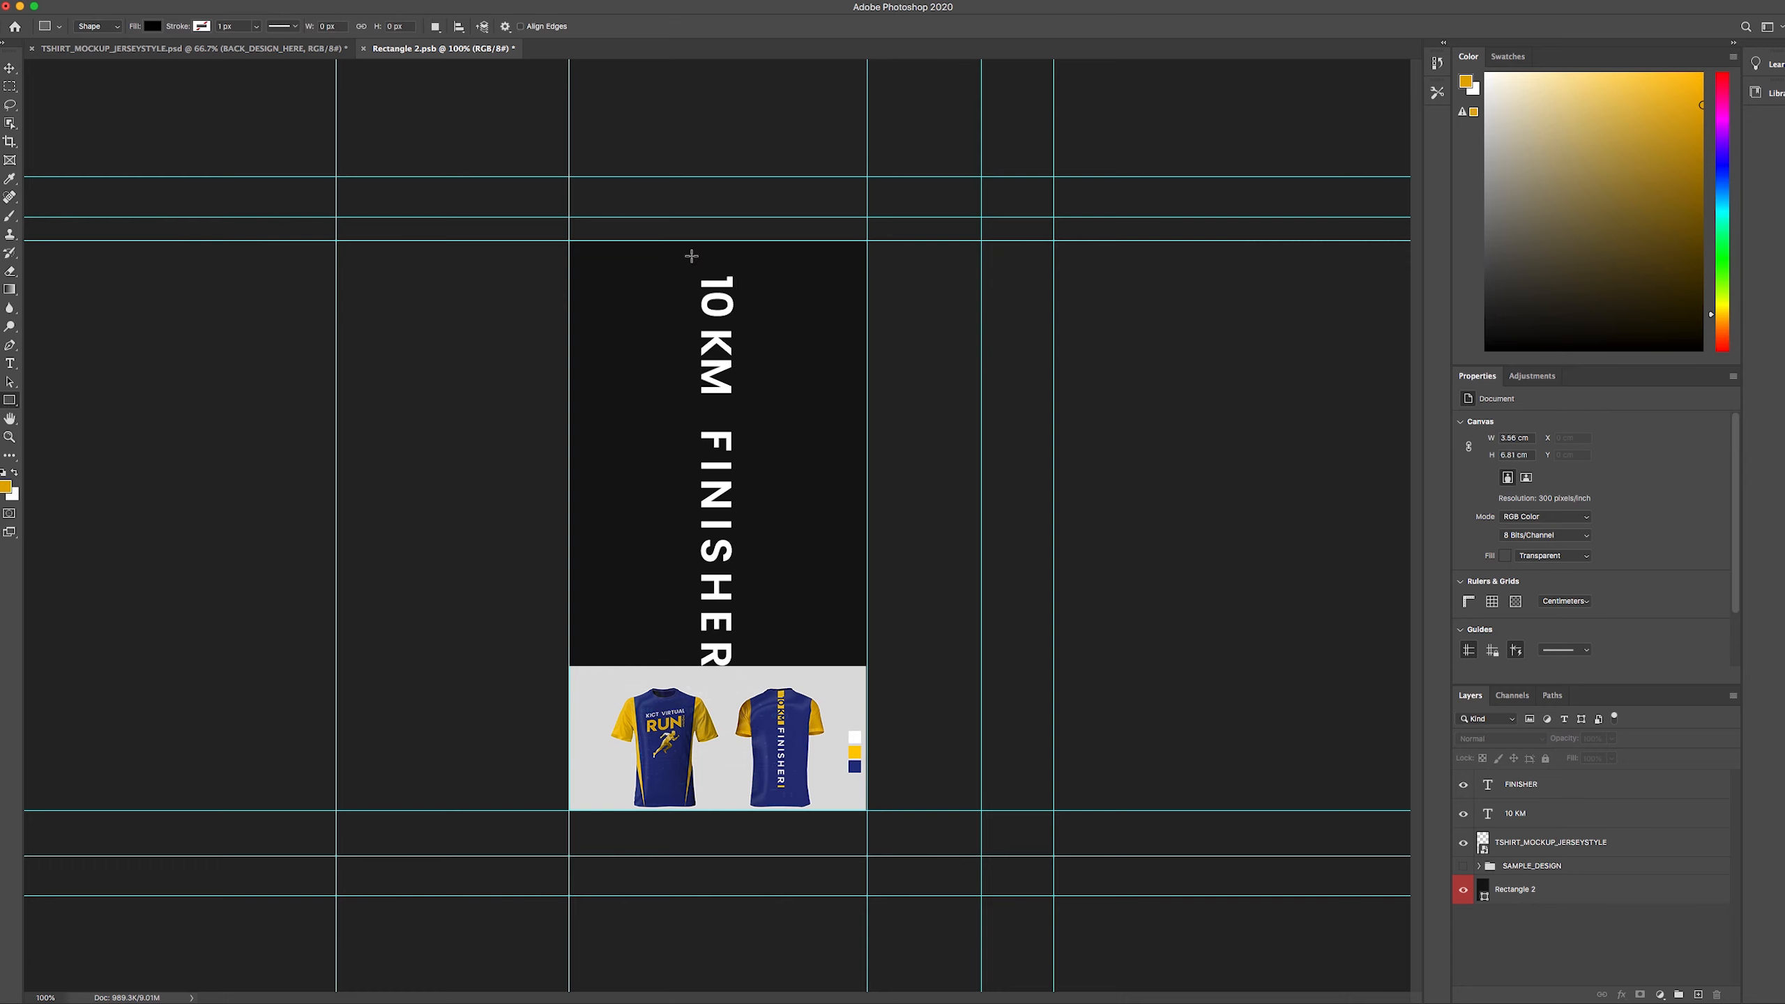
key("z")
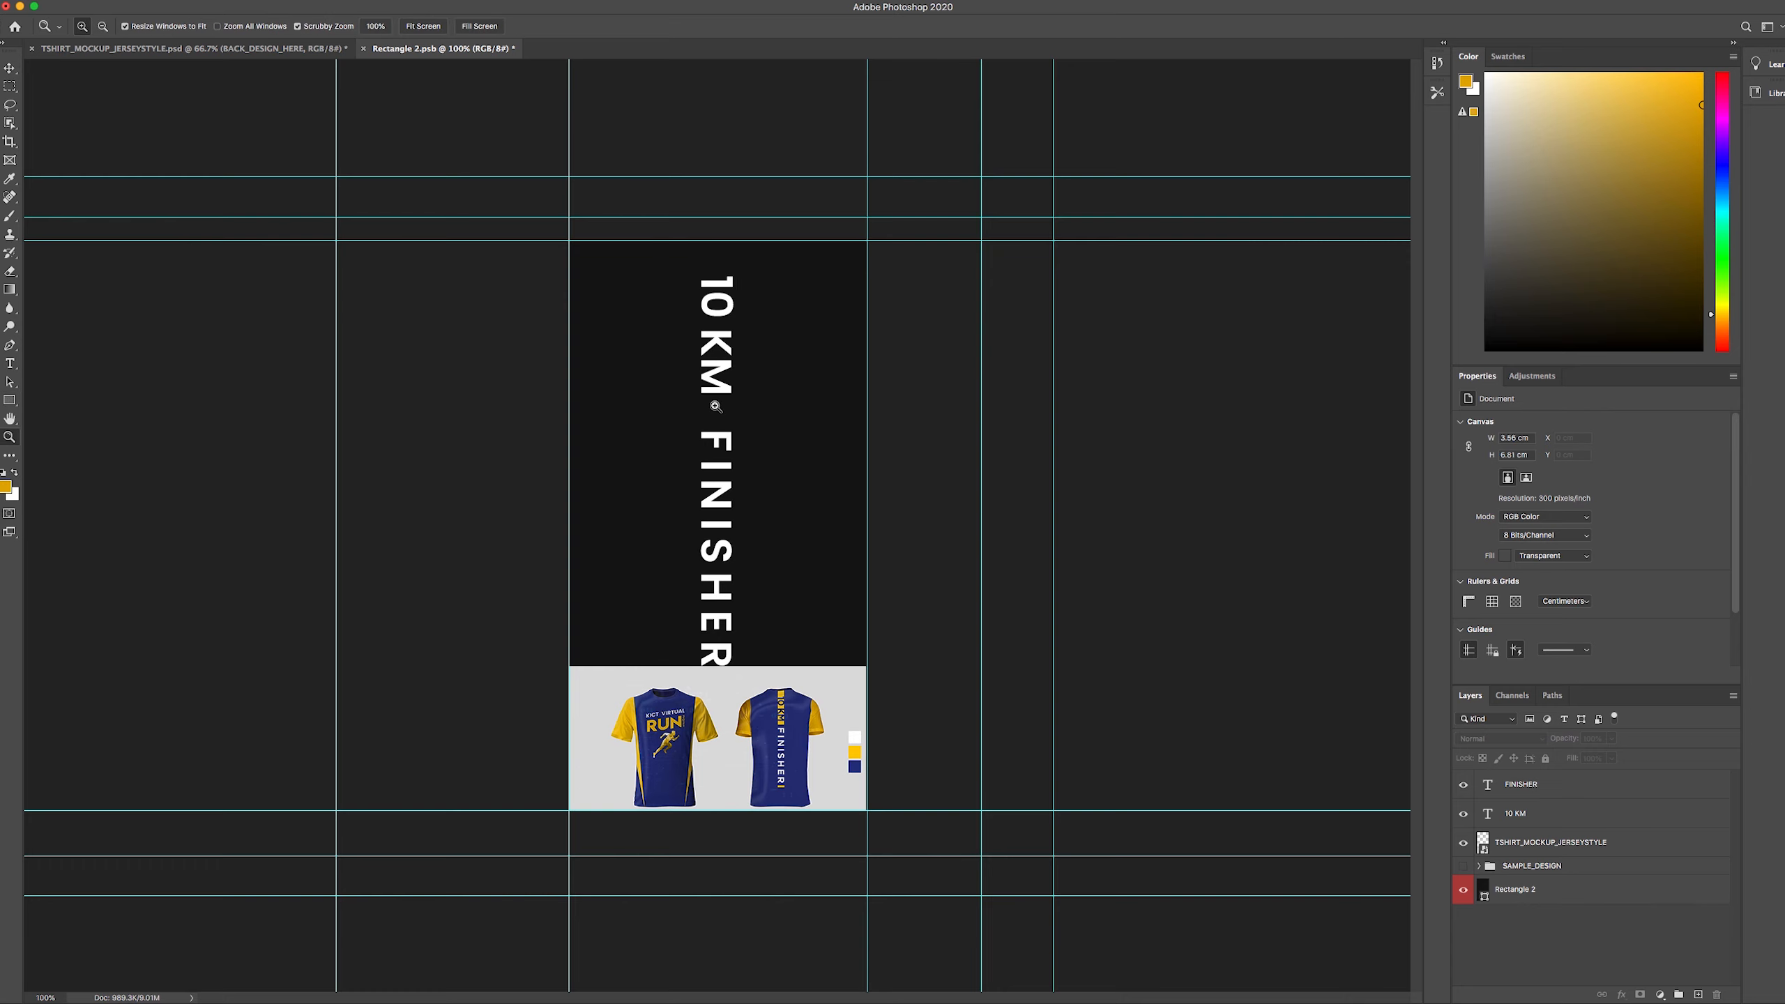
left_click(724, 427)
left_click_drag(730, 394, 654, 435)
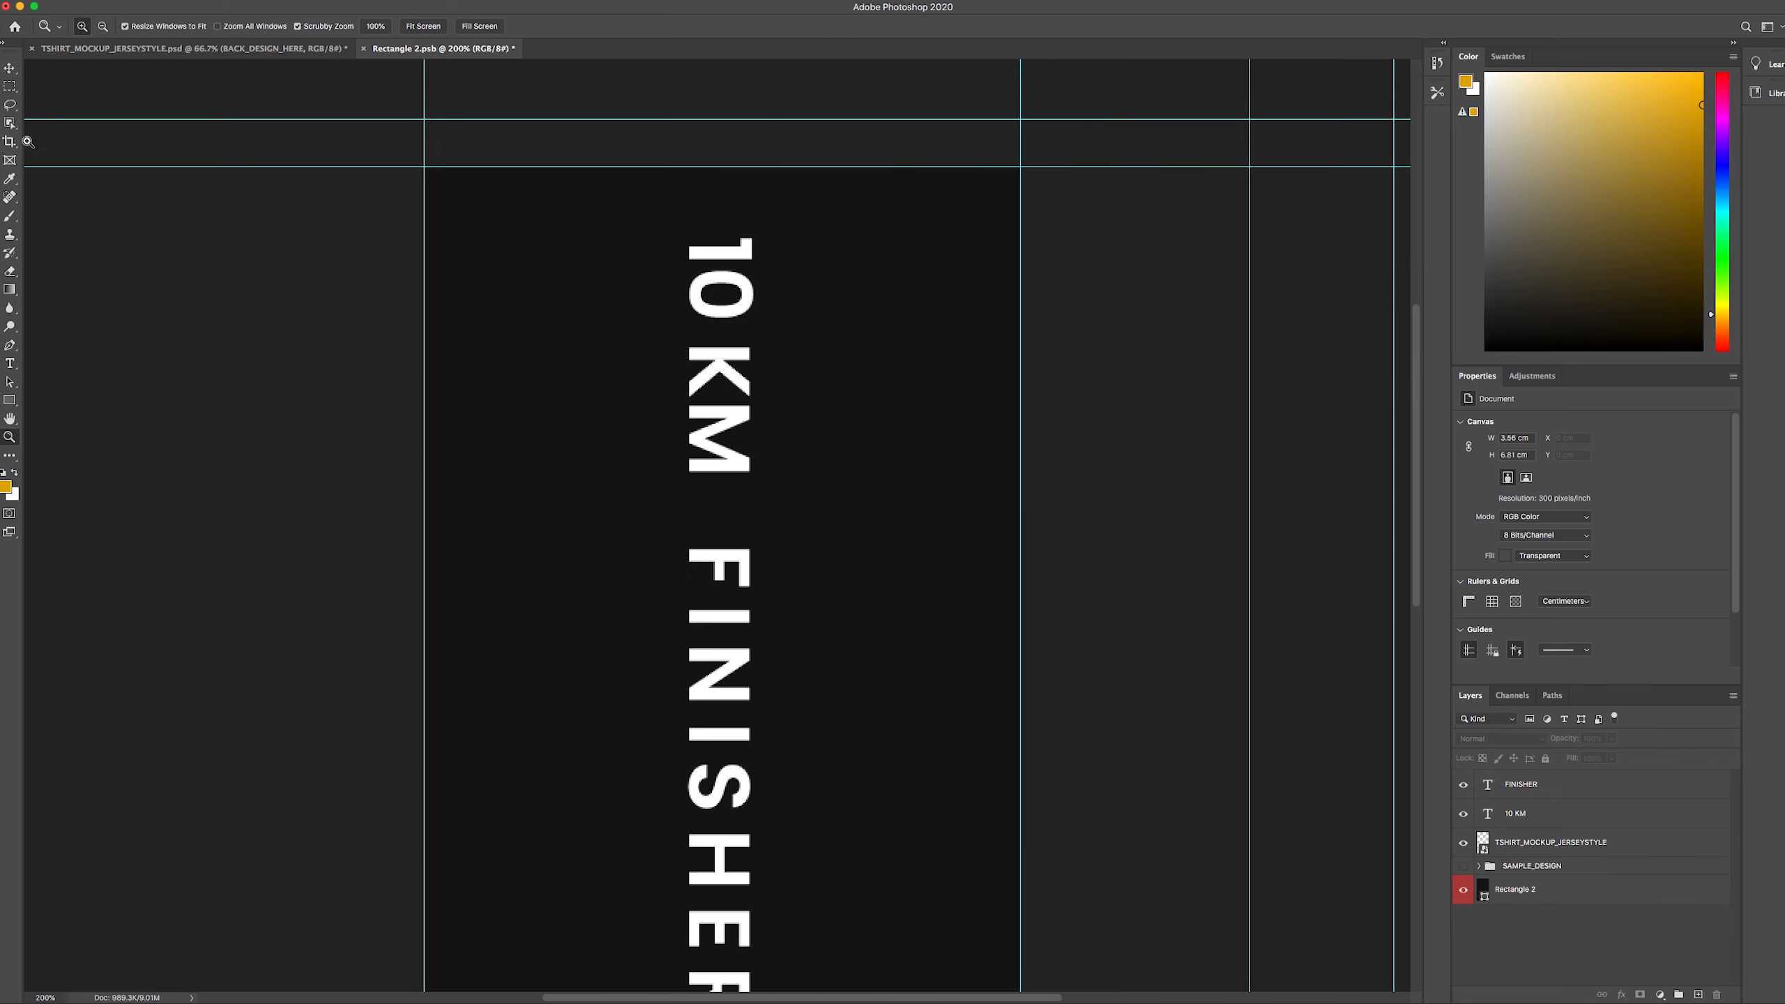
left_click(10, 403)
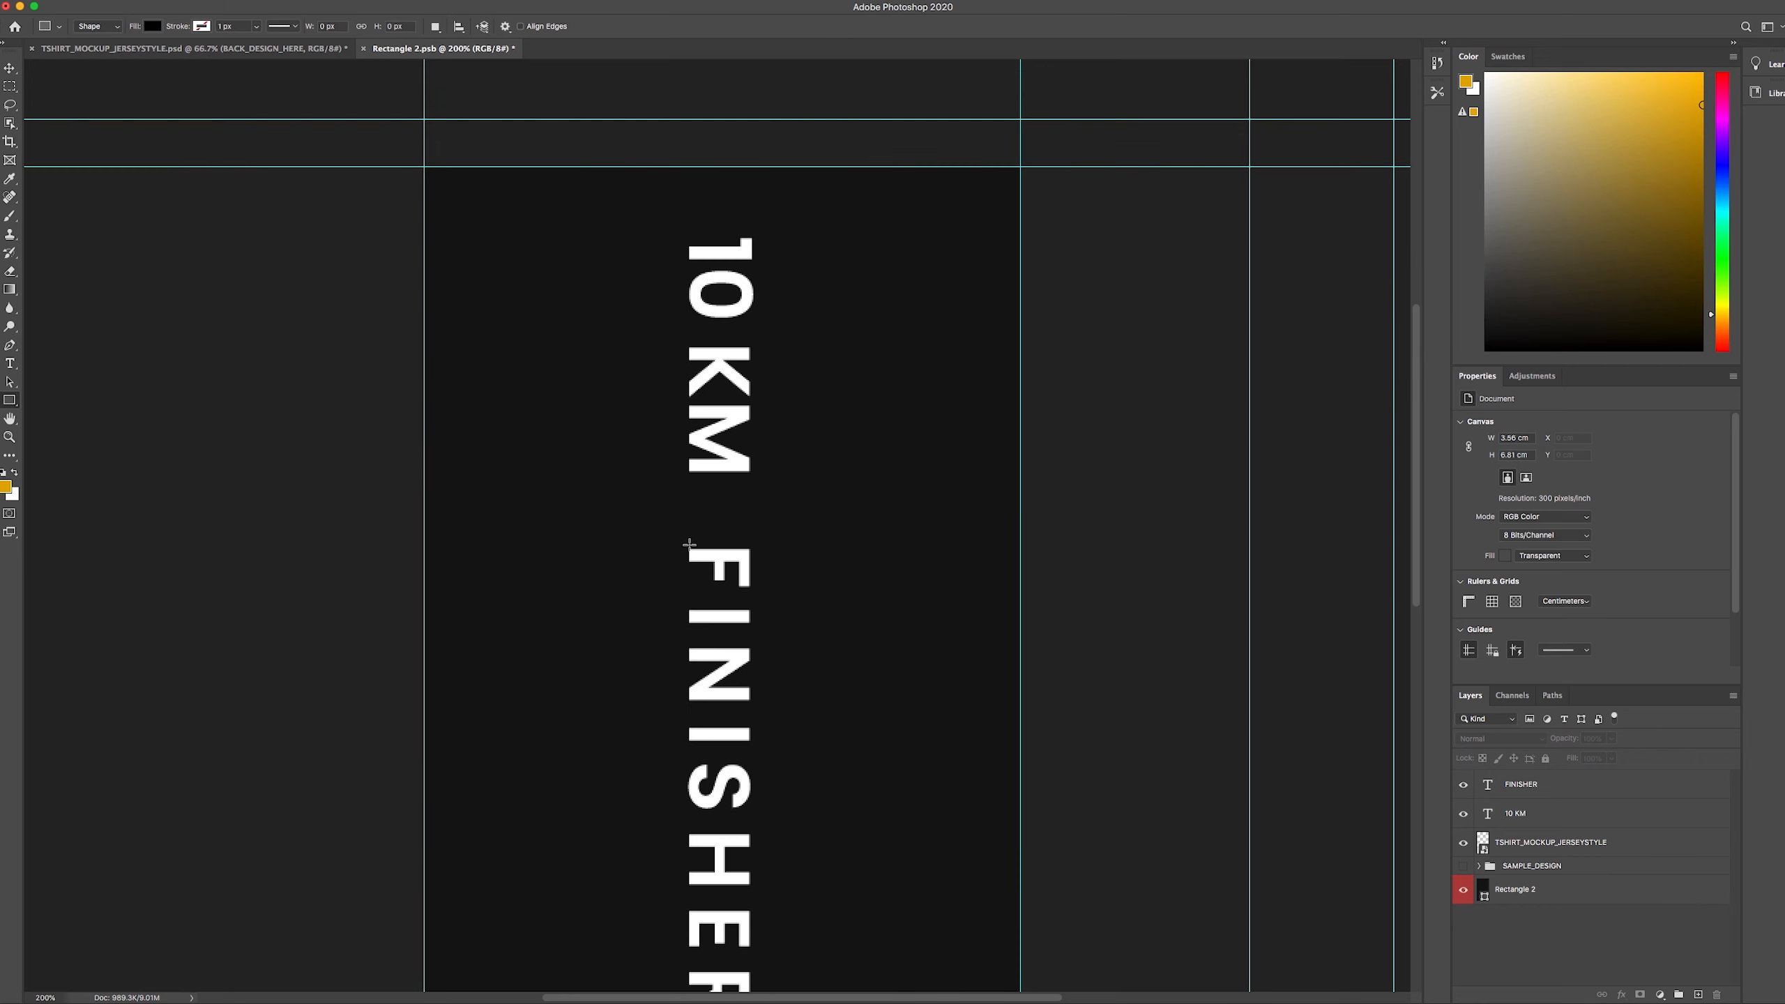
left_click_drag(691, 549, 751, 135)
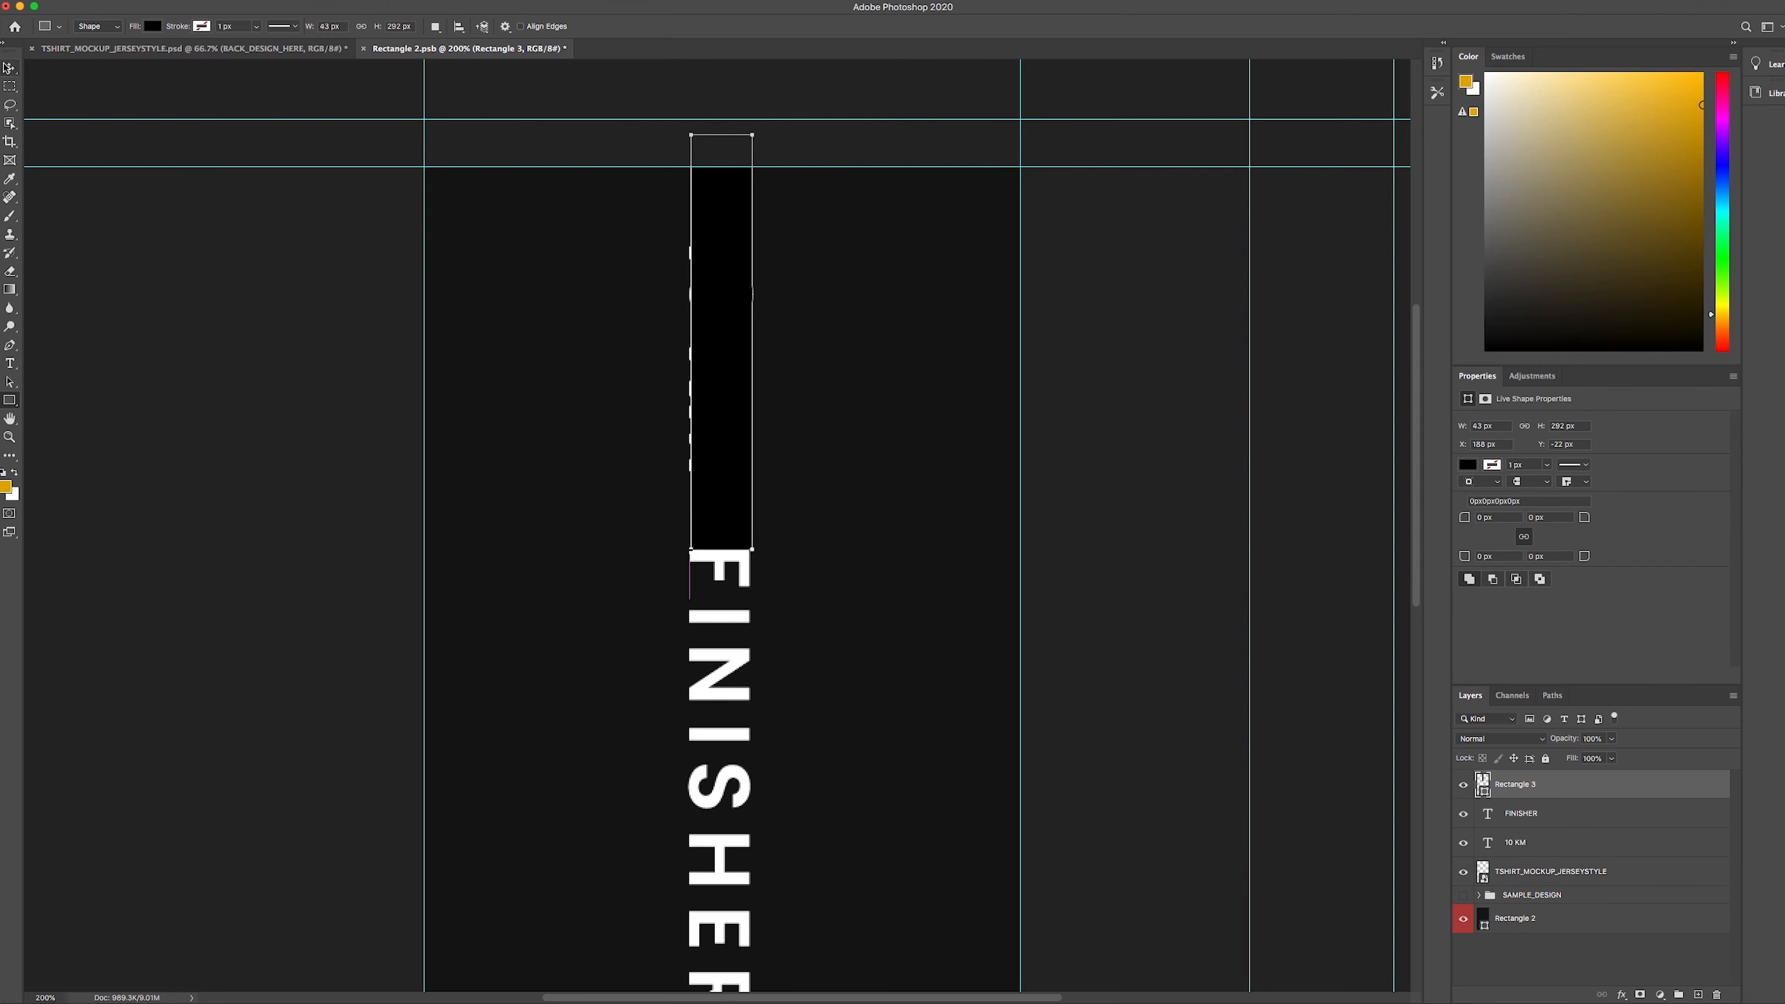
- Enlarge the black rectangle slightly to about 43.7 × 298 px and place its layer directly below the 10 KM text layer
left_click(9, 69)
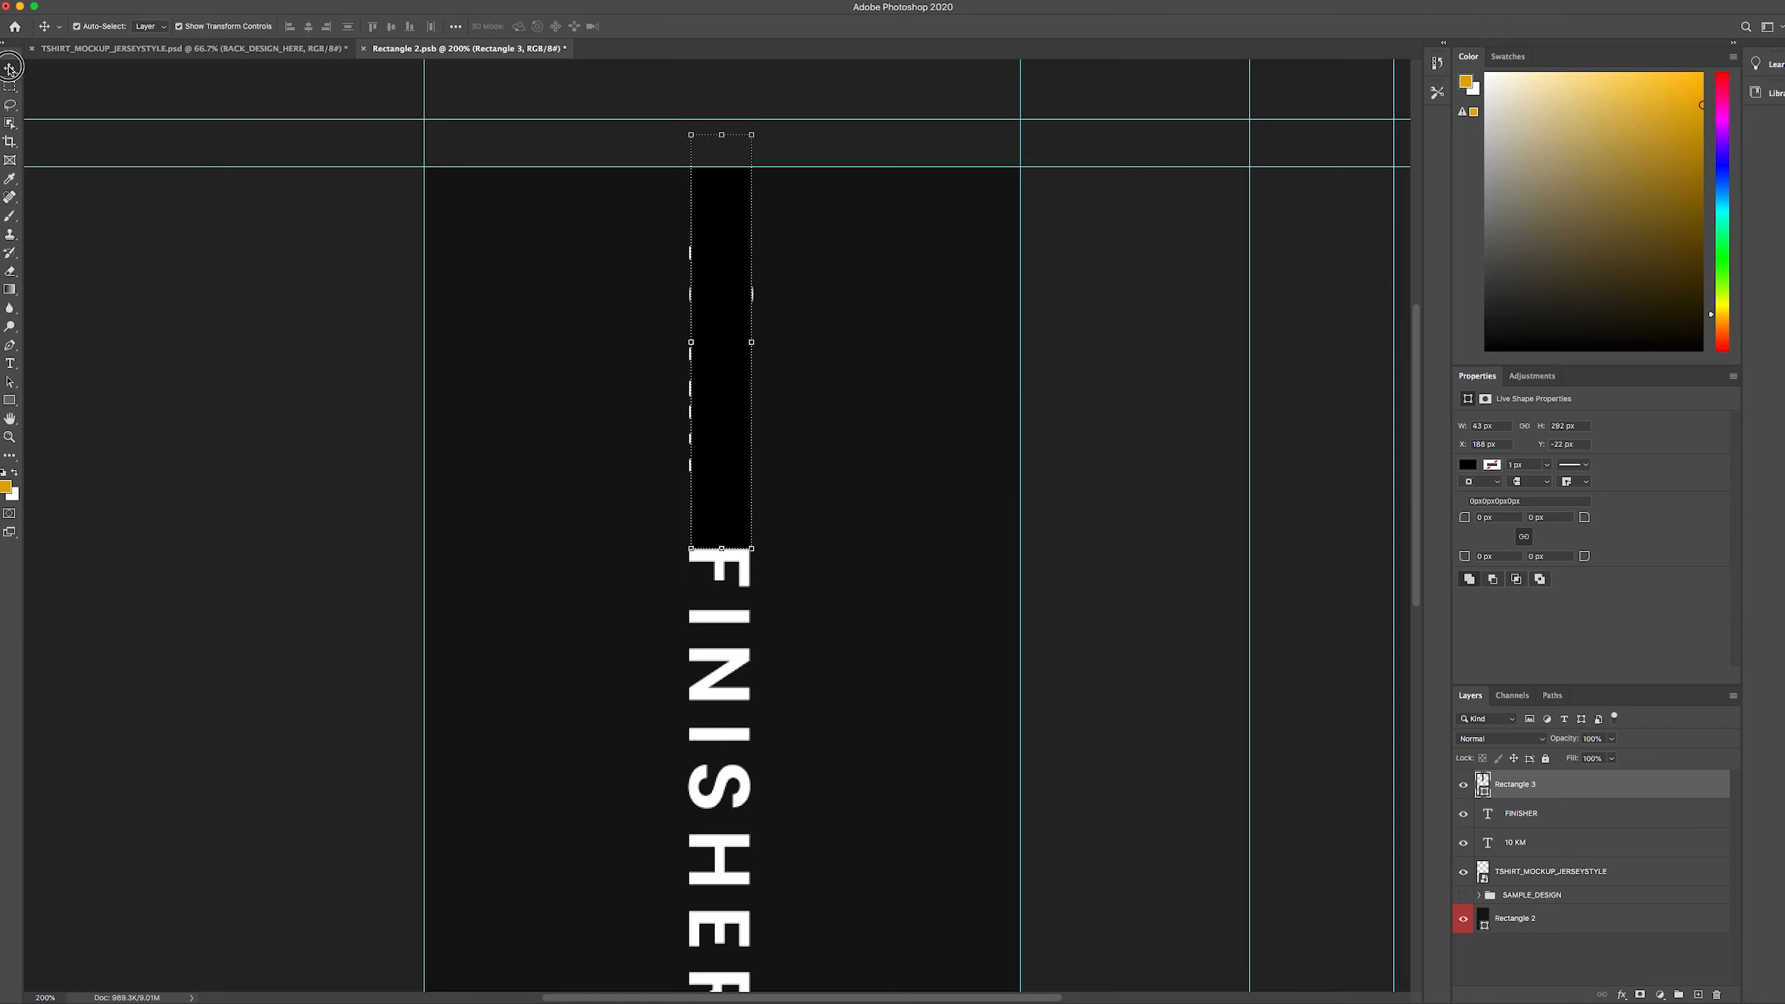
left_click(691, 552)
left_click_drag(691, 552, 689, 561)
key("Return")
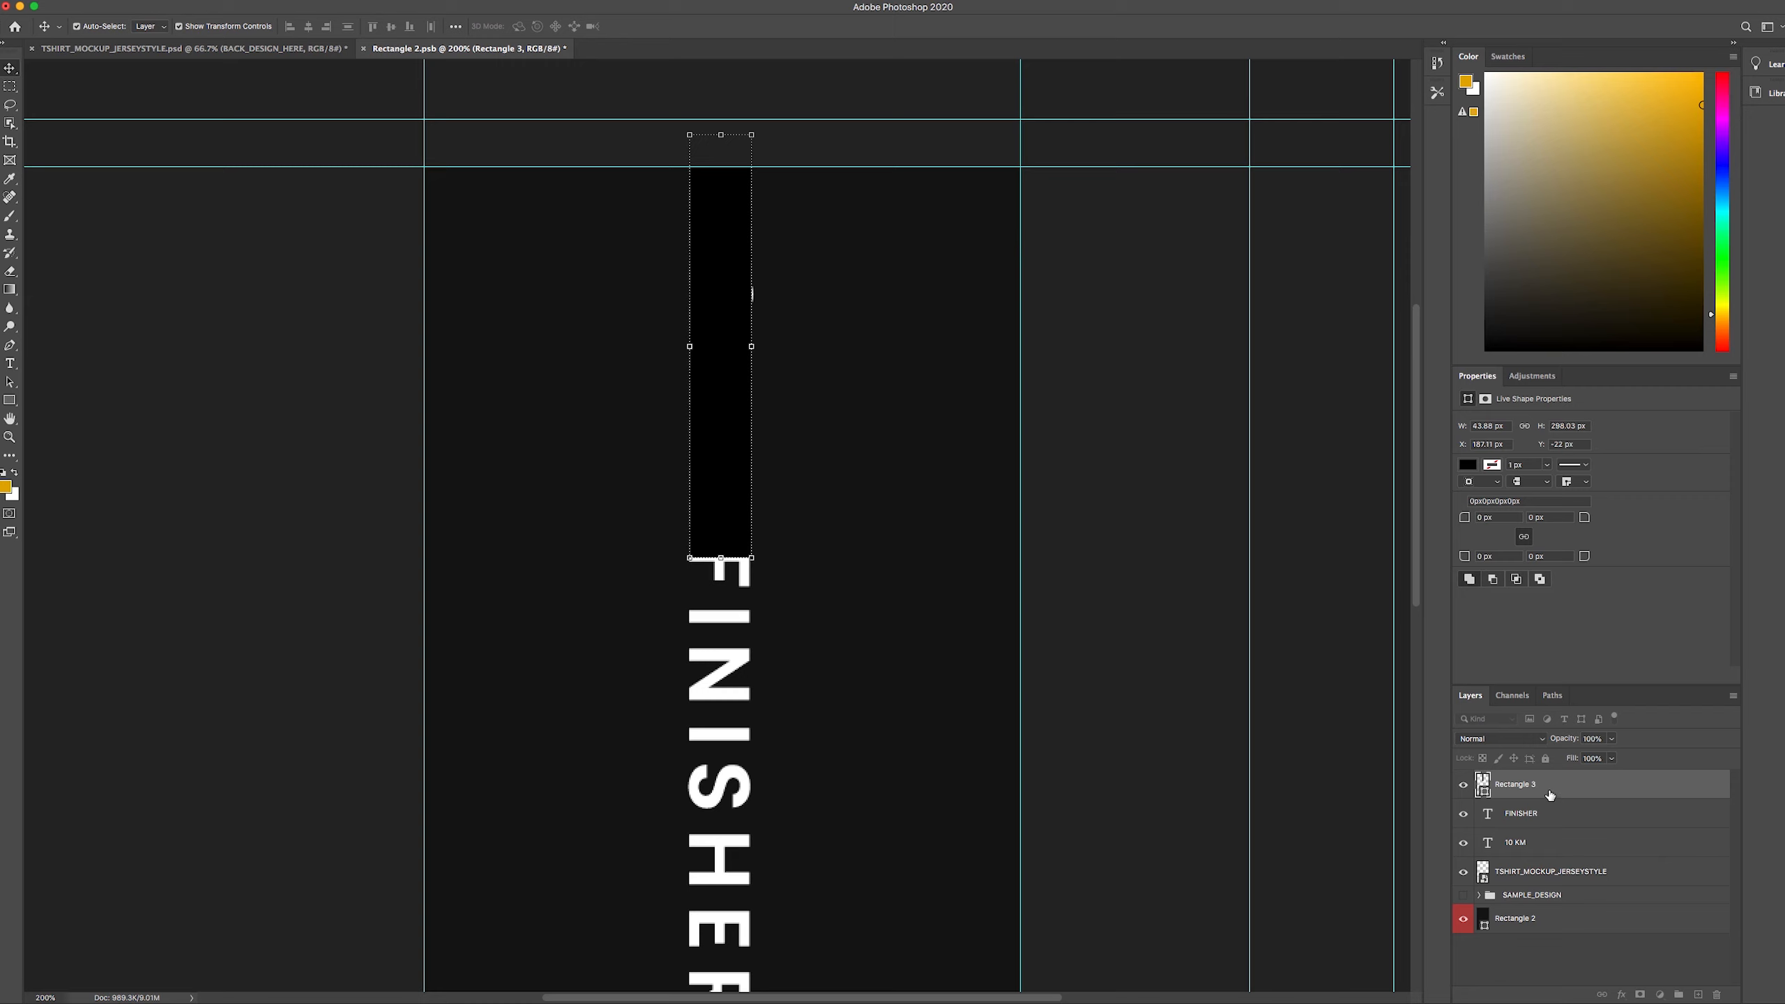
left_click_drag(1548, 790, 1543, 856)
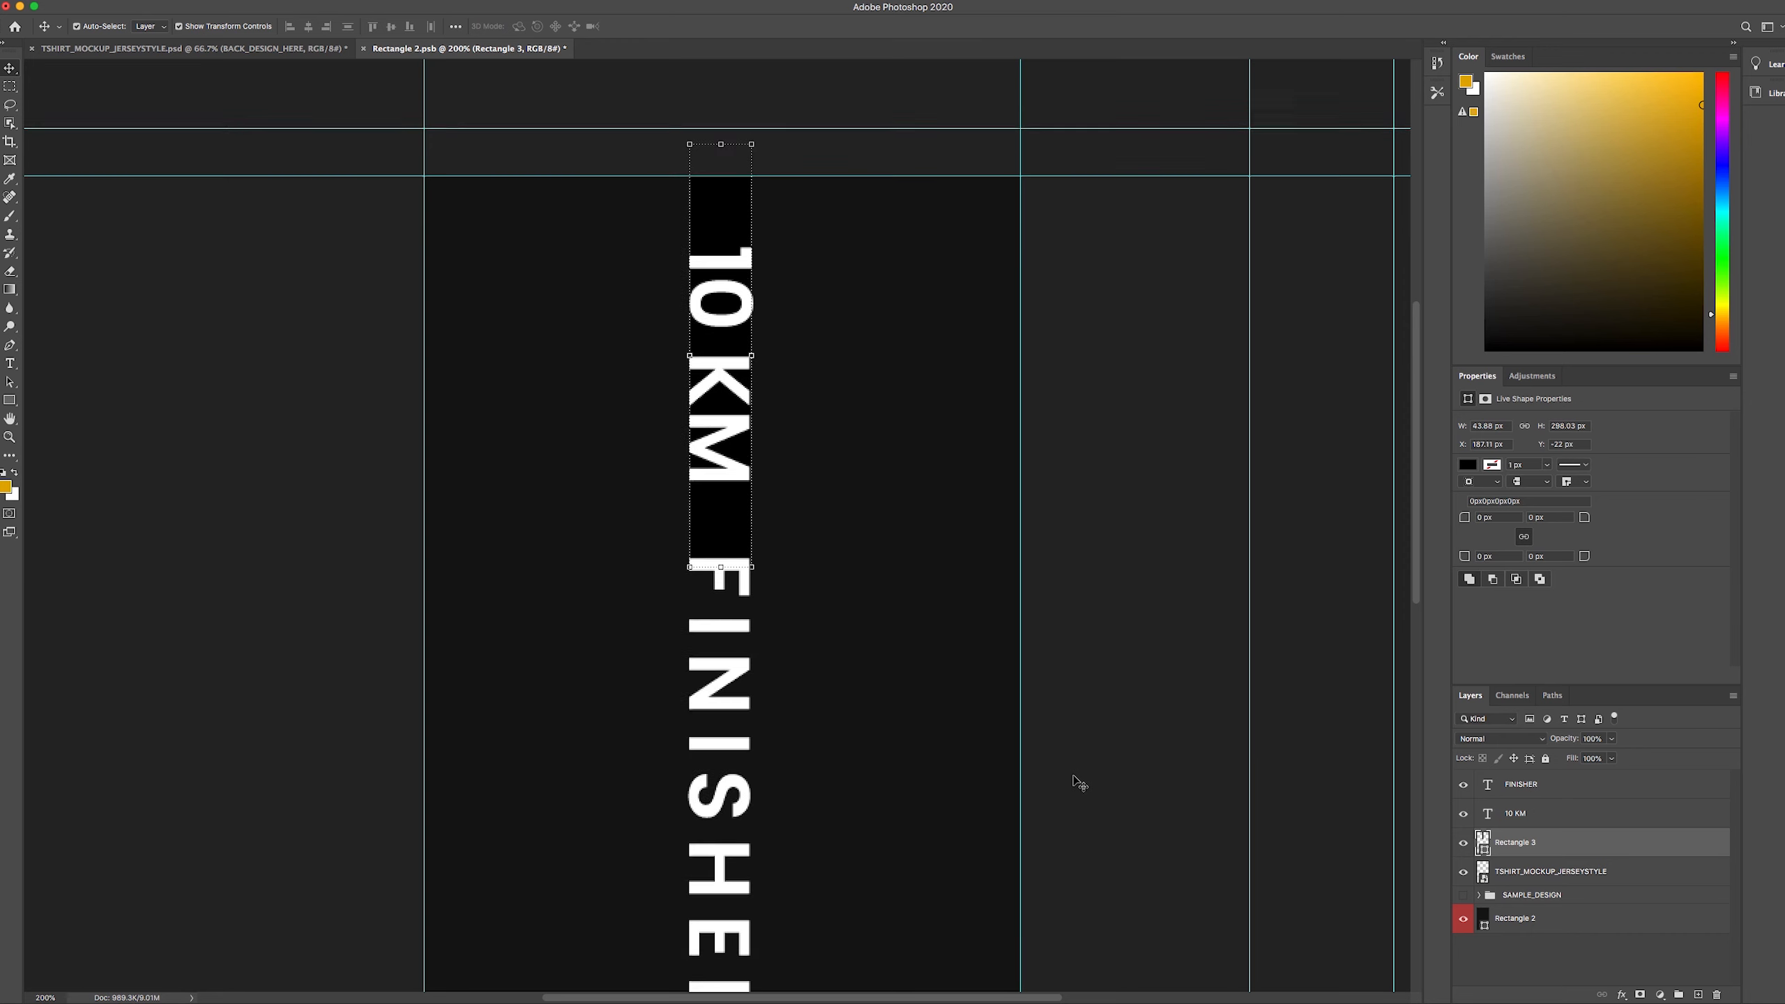
- Fill the rectangle behind 10 KM with the yellow sampled from the reference image's colour swatch, then deselect it
scroll(1078, 780, "down", 3)
scroll(1079, 782, "down", 5)
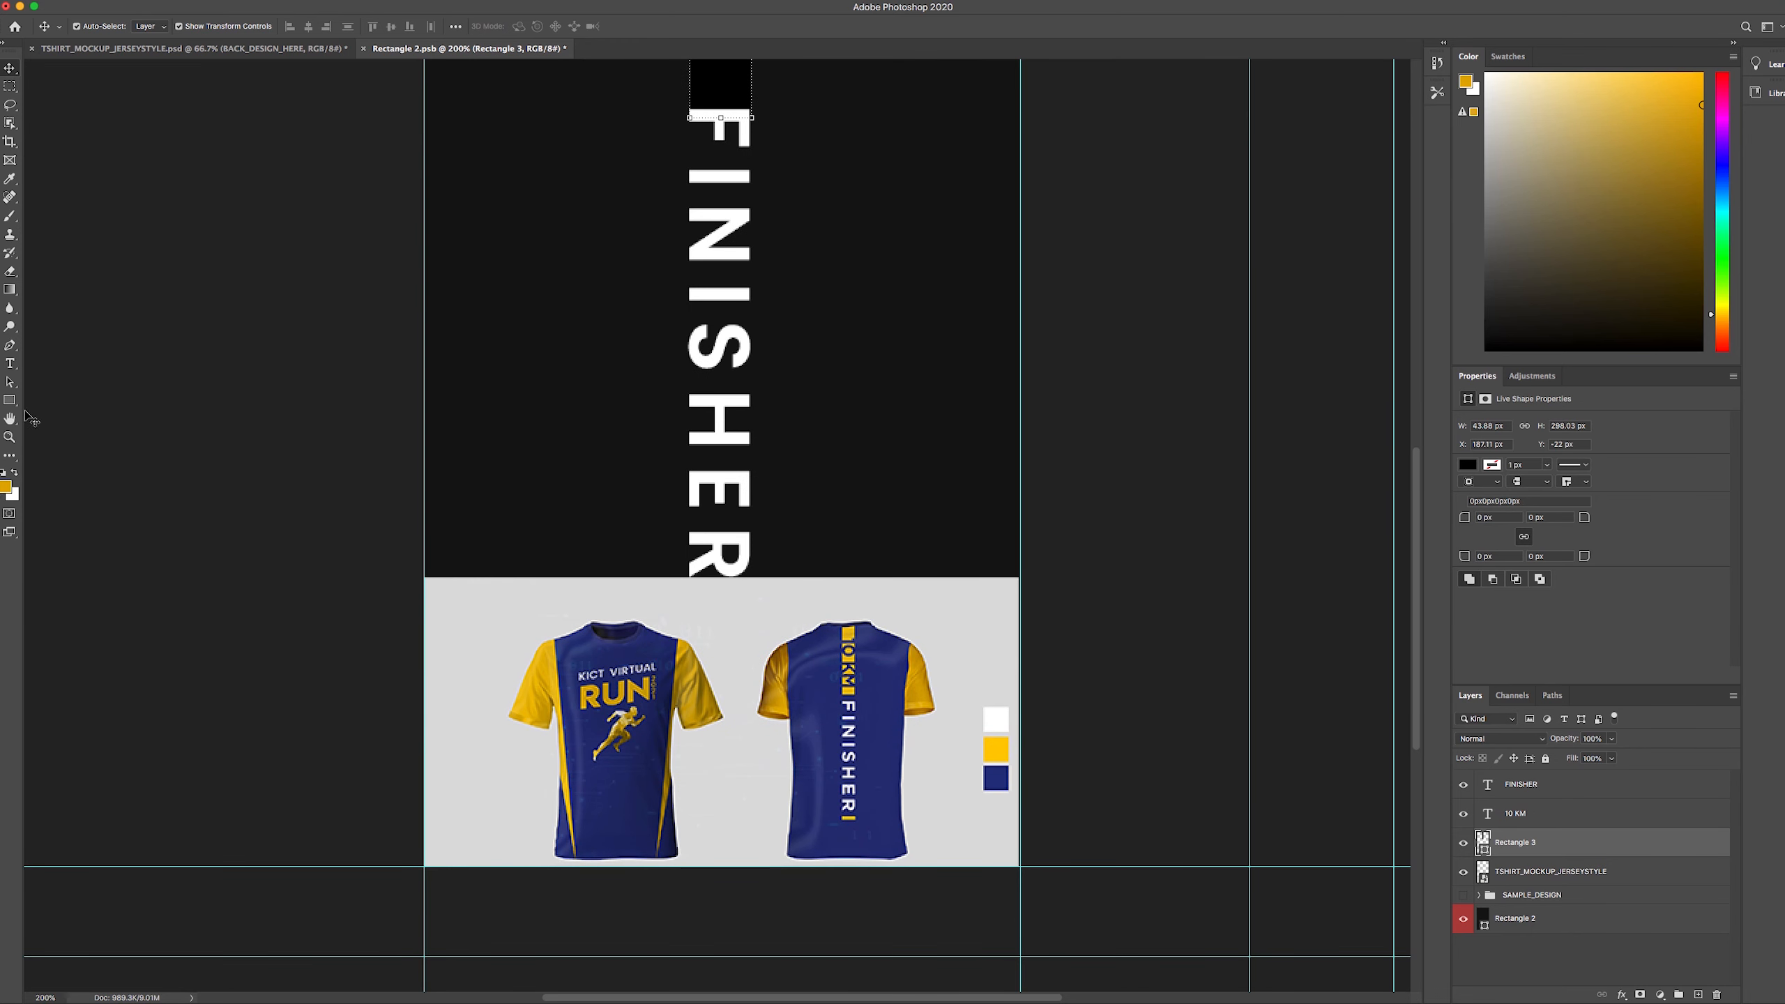
key("i")
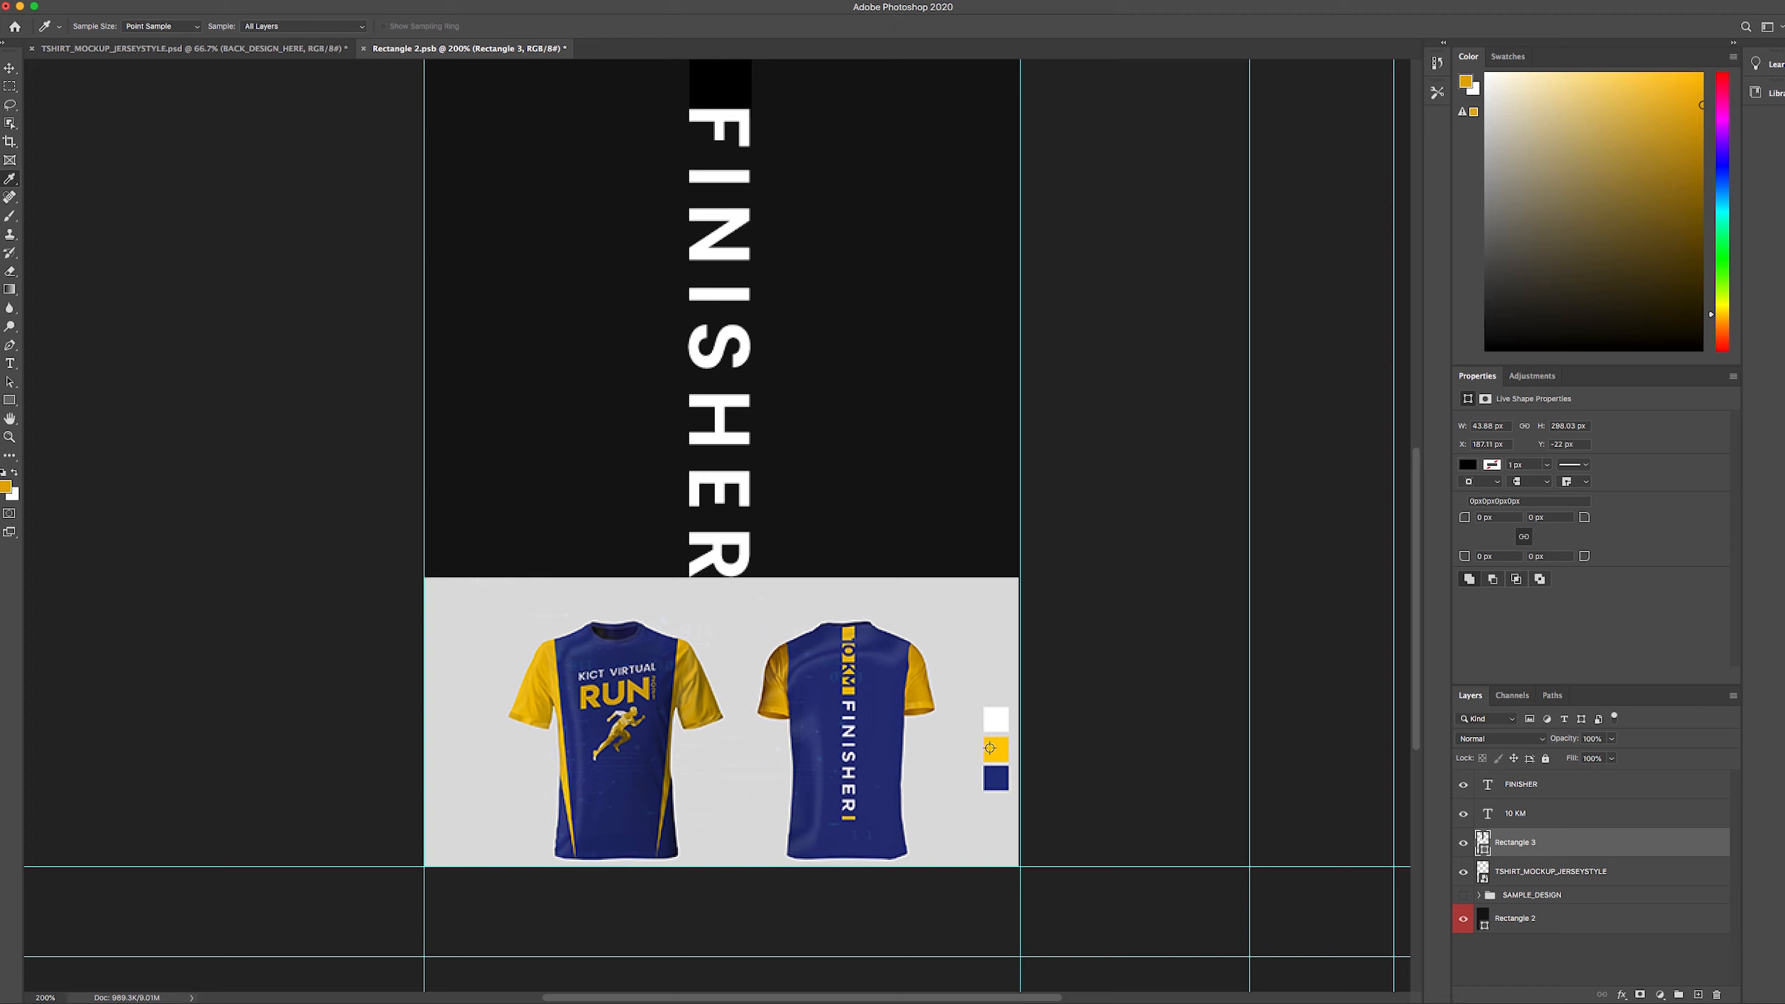
left_click(990, 748)
scroll(1030, 661, "up", 4)
scroll(1053, 739, "down", 2)
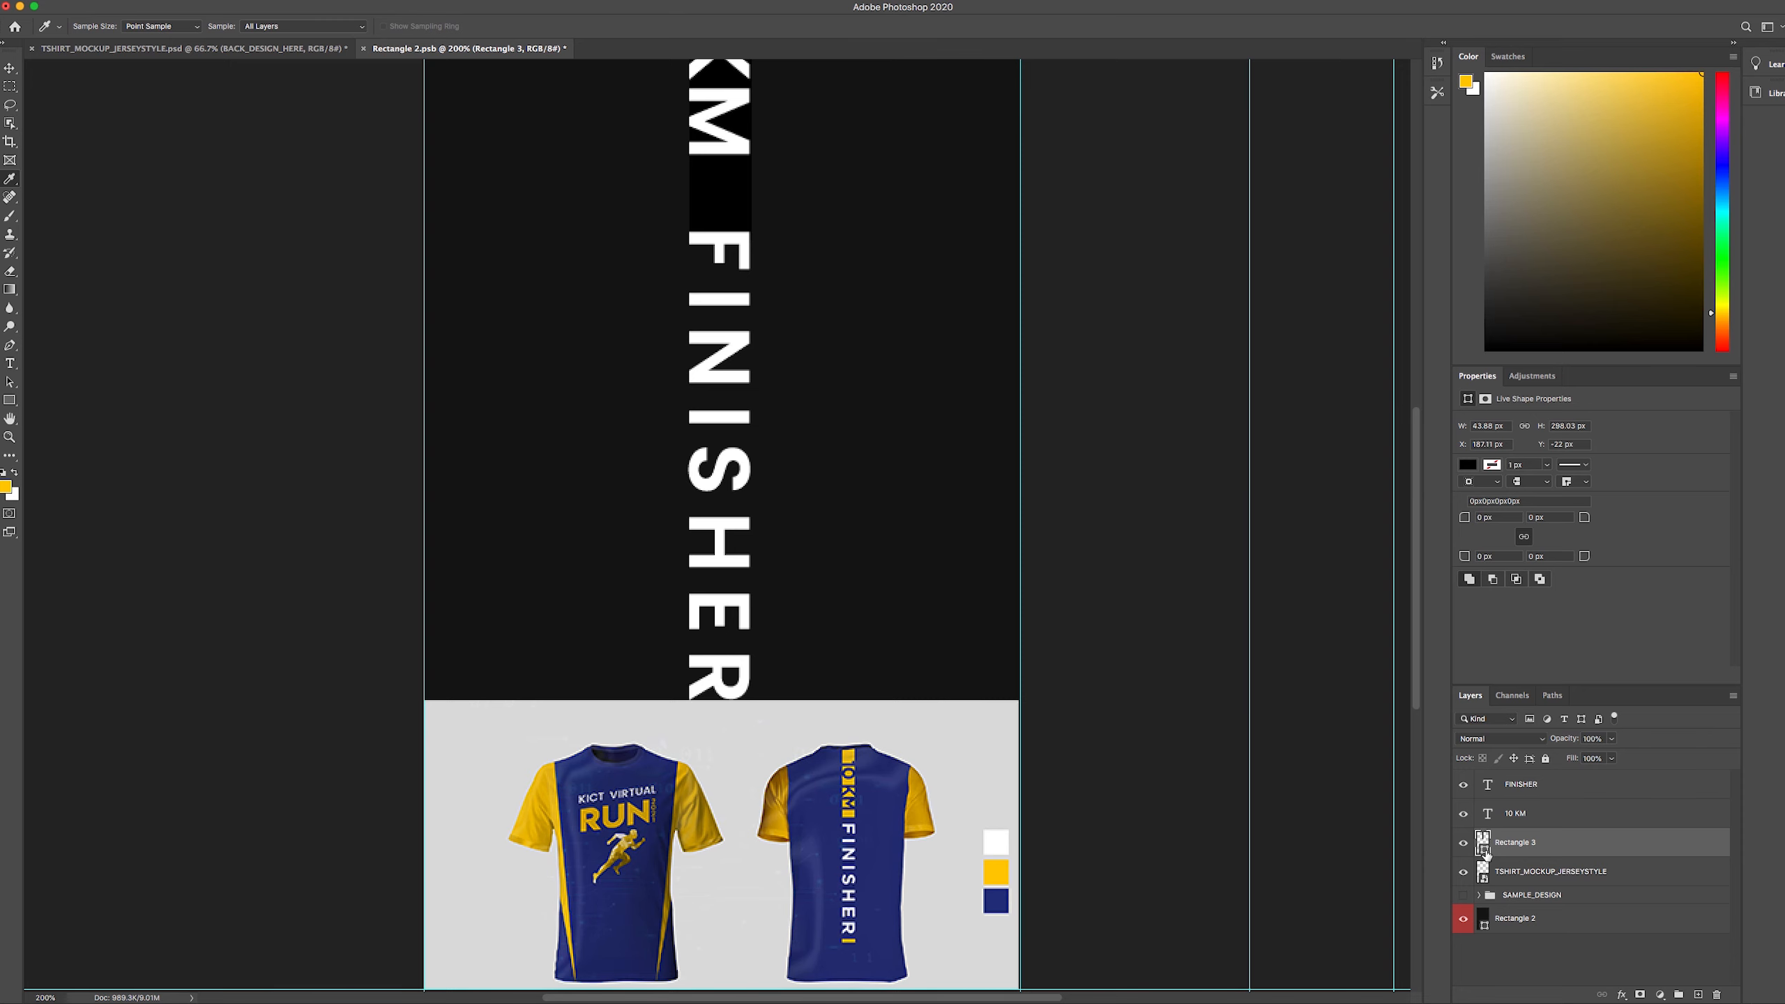
double_click(1485, 850)
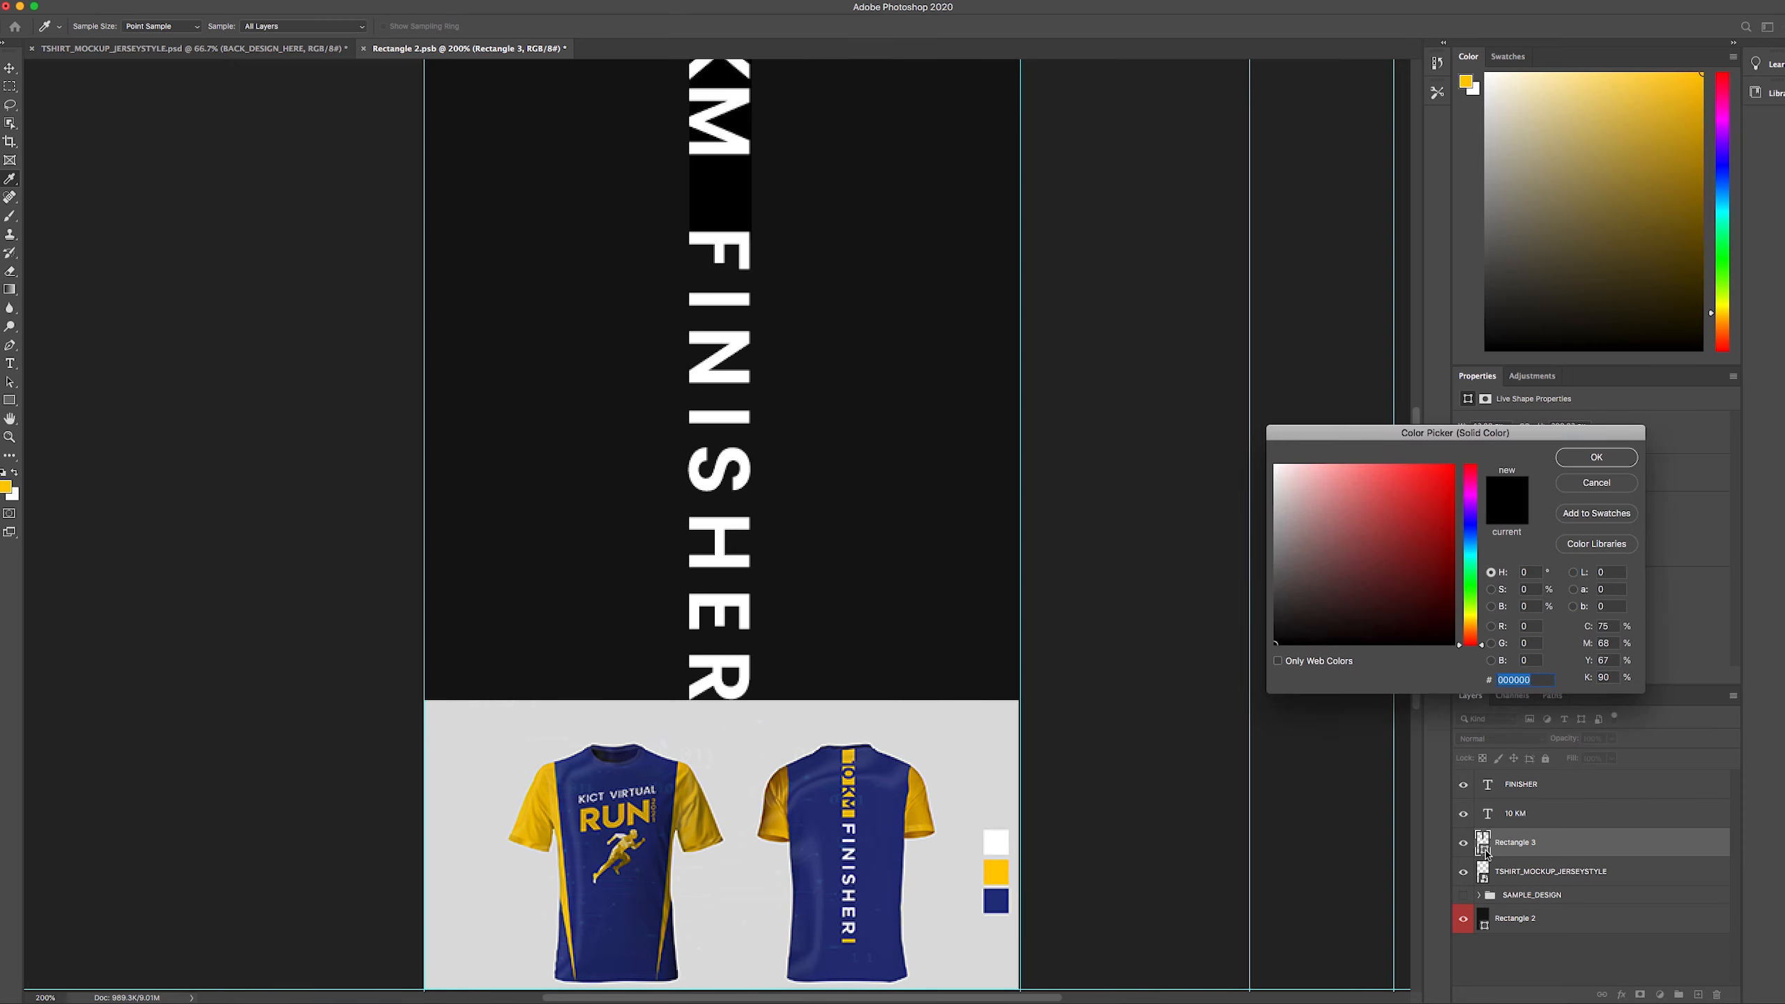
left_click(995, 875)
left_click(1572, 458)
key("v")
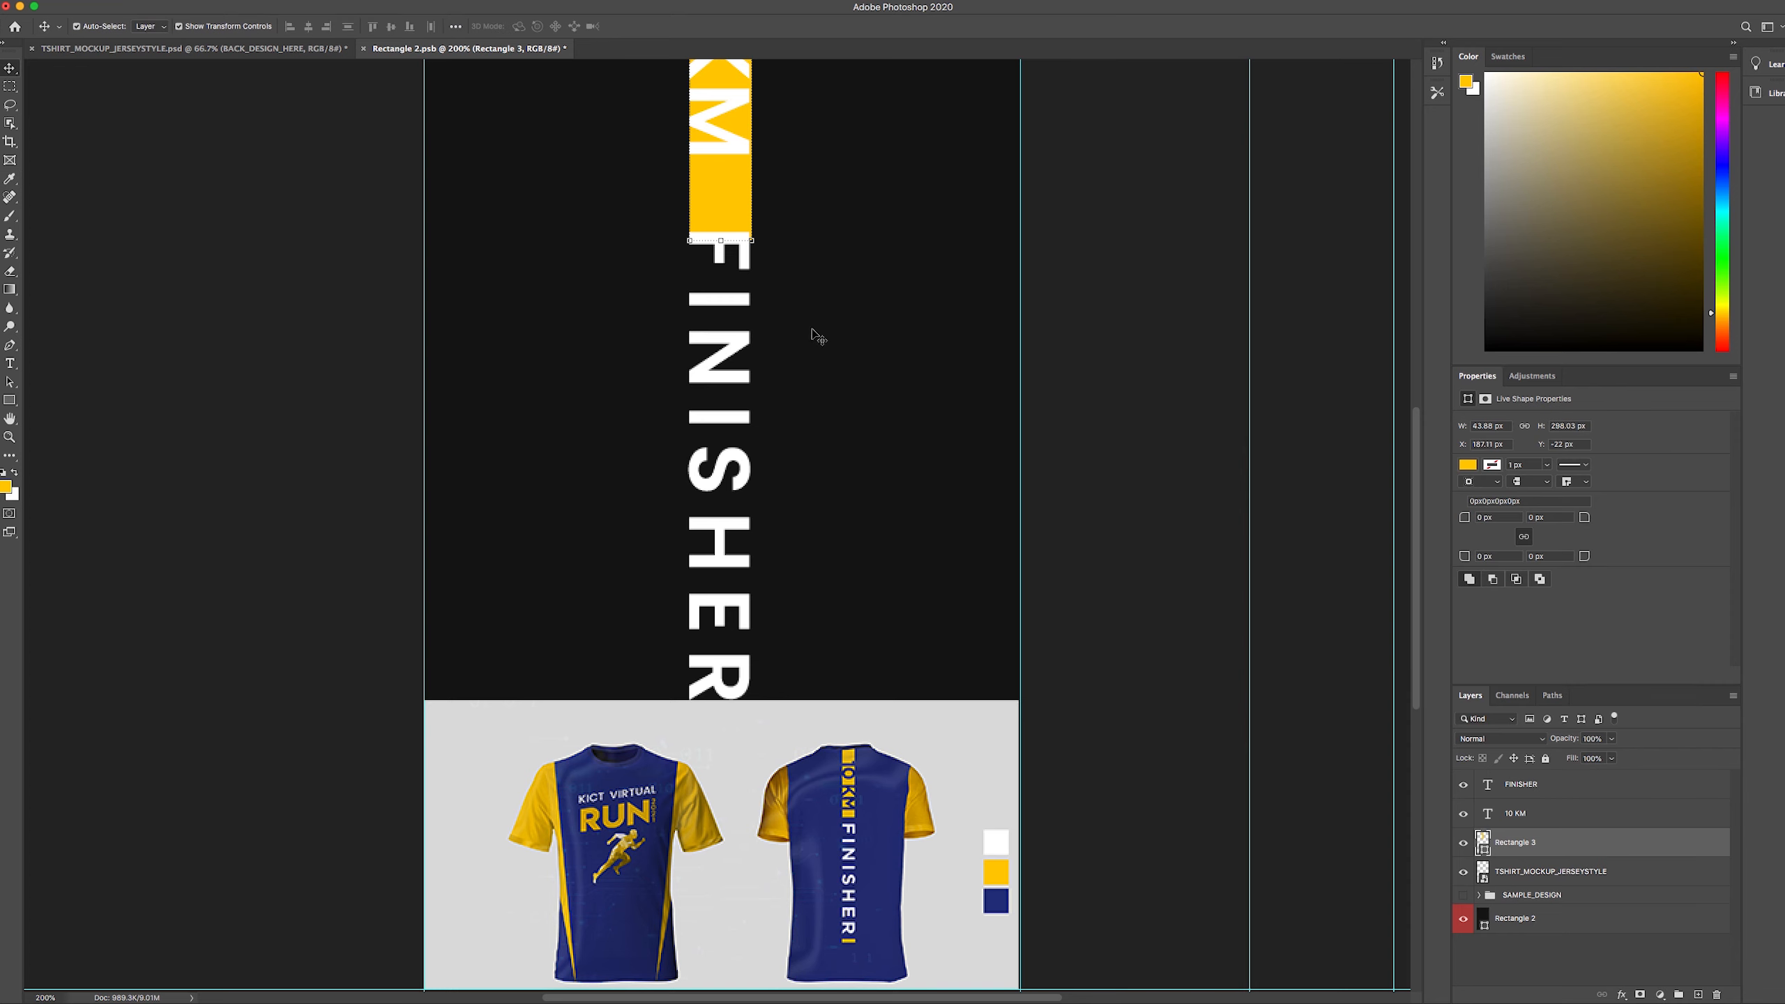
left_click(1064, 403)
key("z")
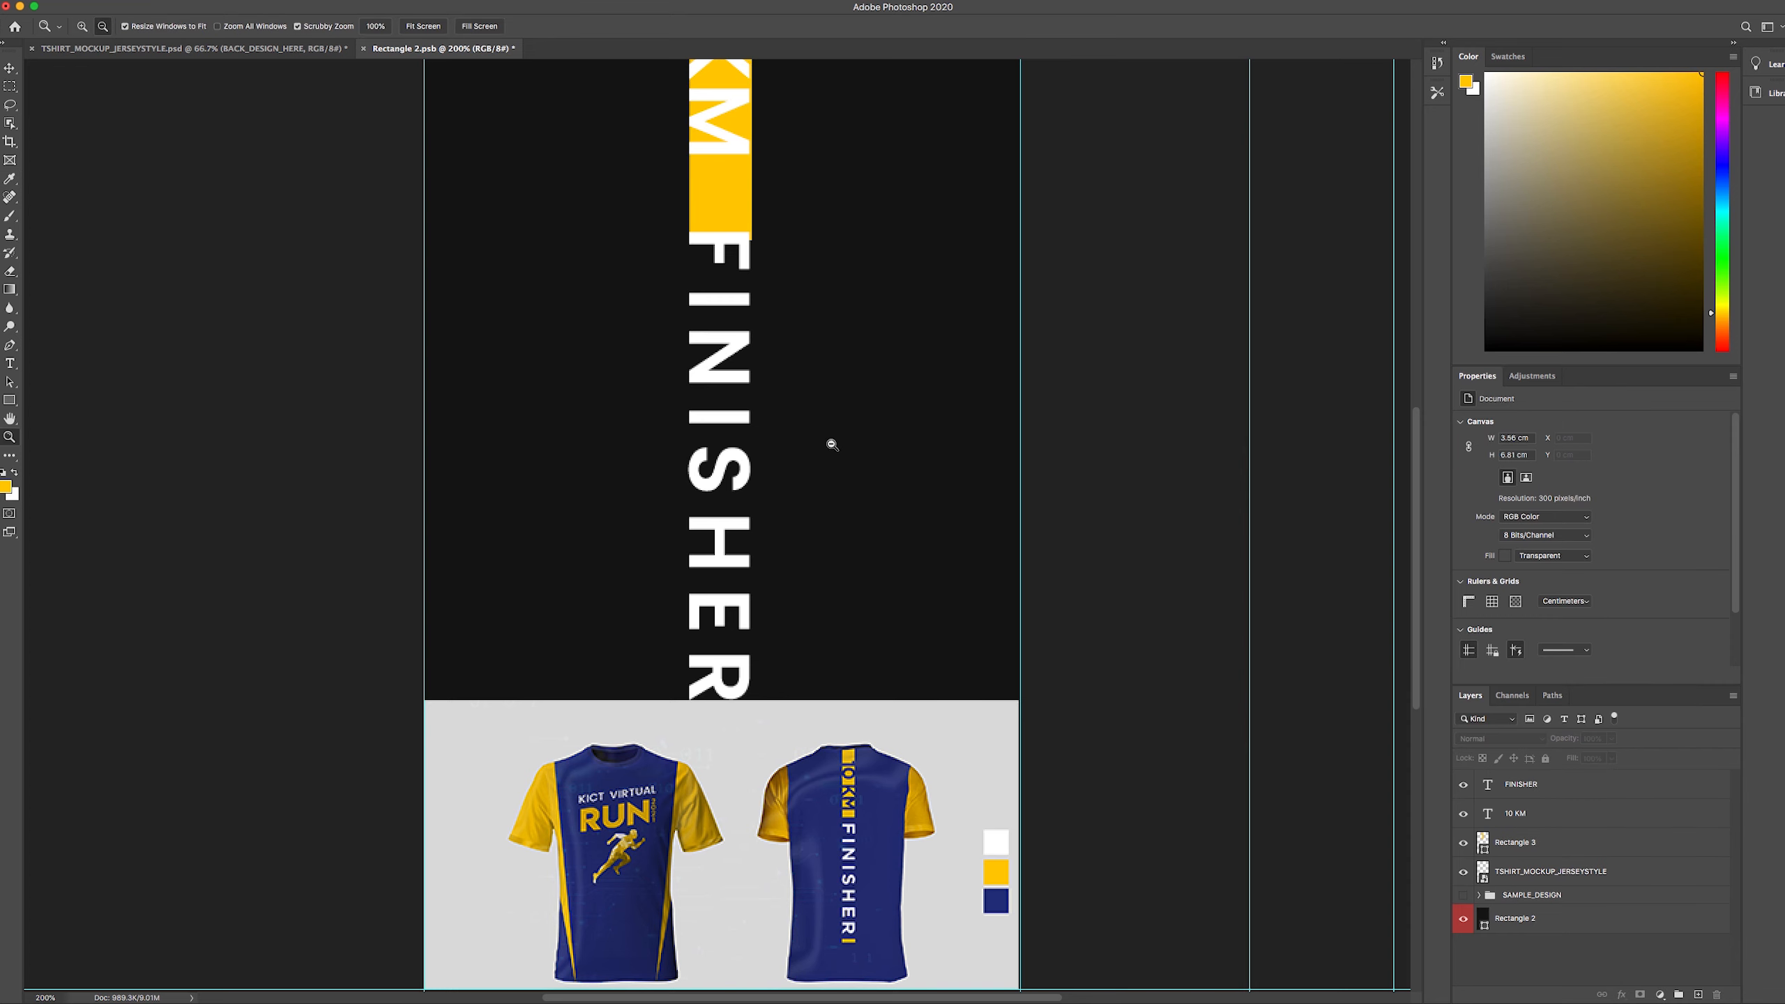
left_click(832, 444, "alt")
key("v")
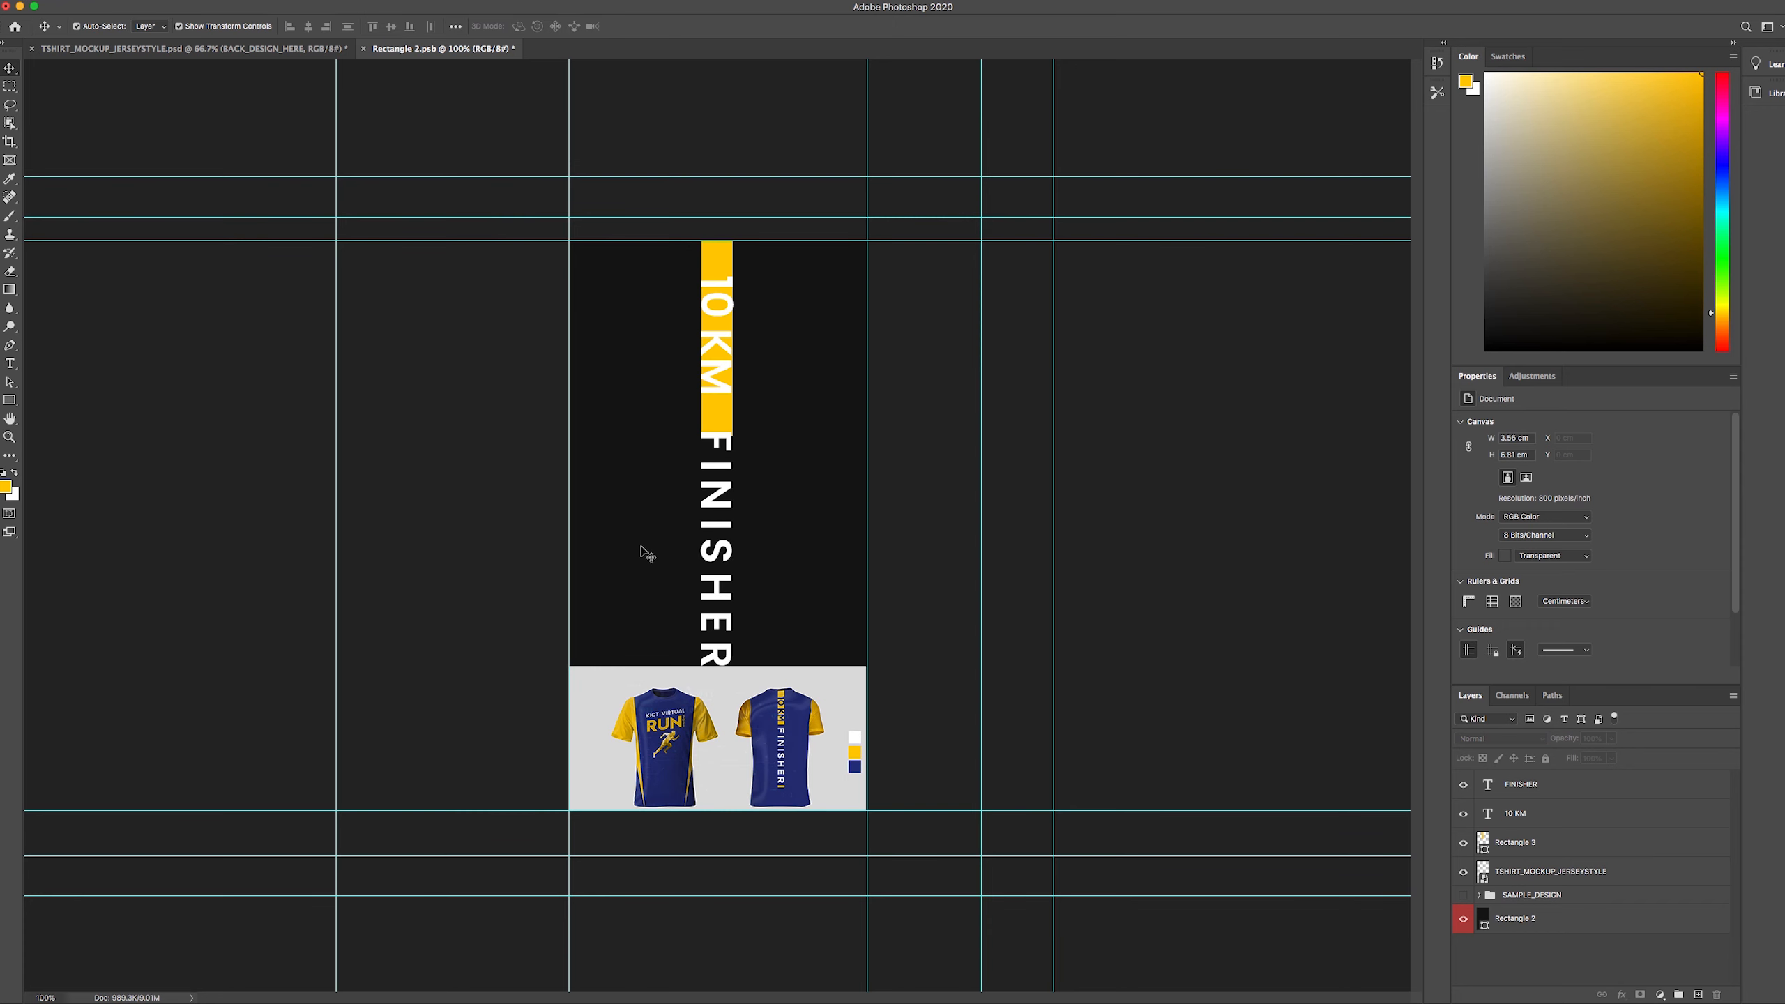
- Change the background rectangle's fill to the blue 283383 sampled from the reference image's swatch
left_click(831, 558)
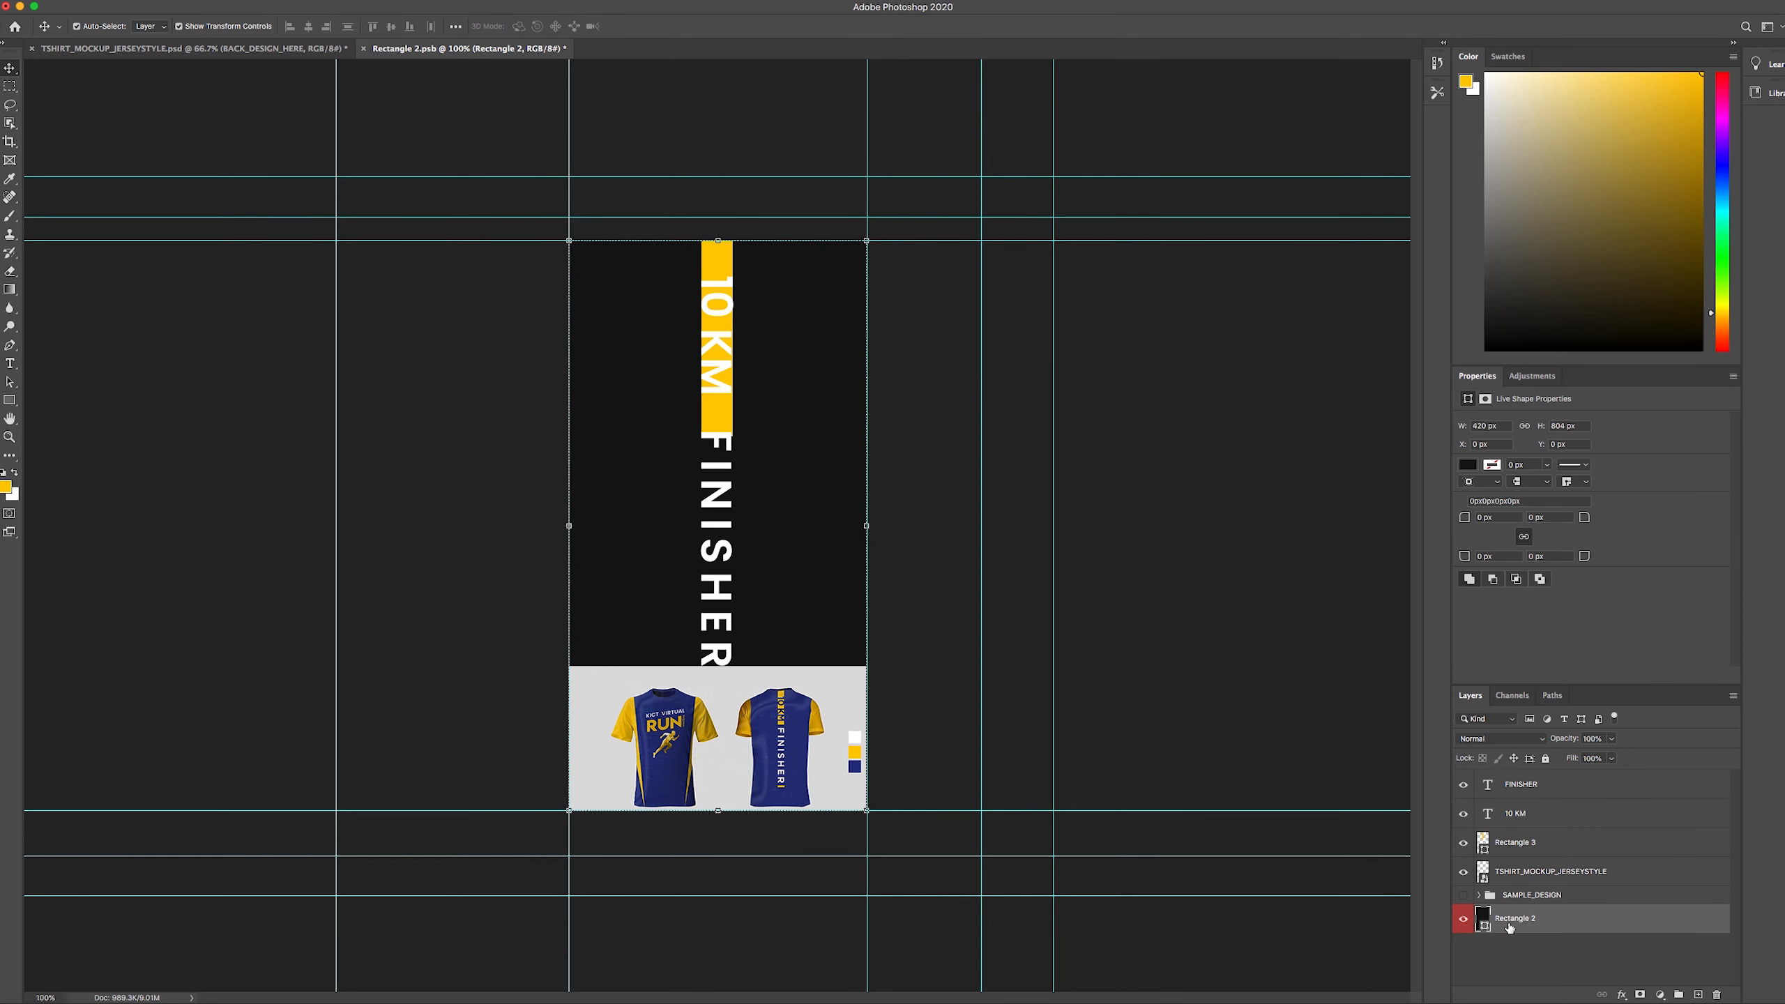
key("i")
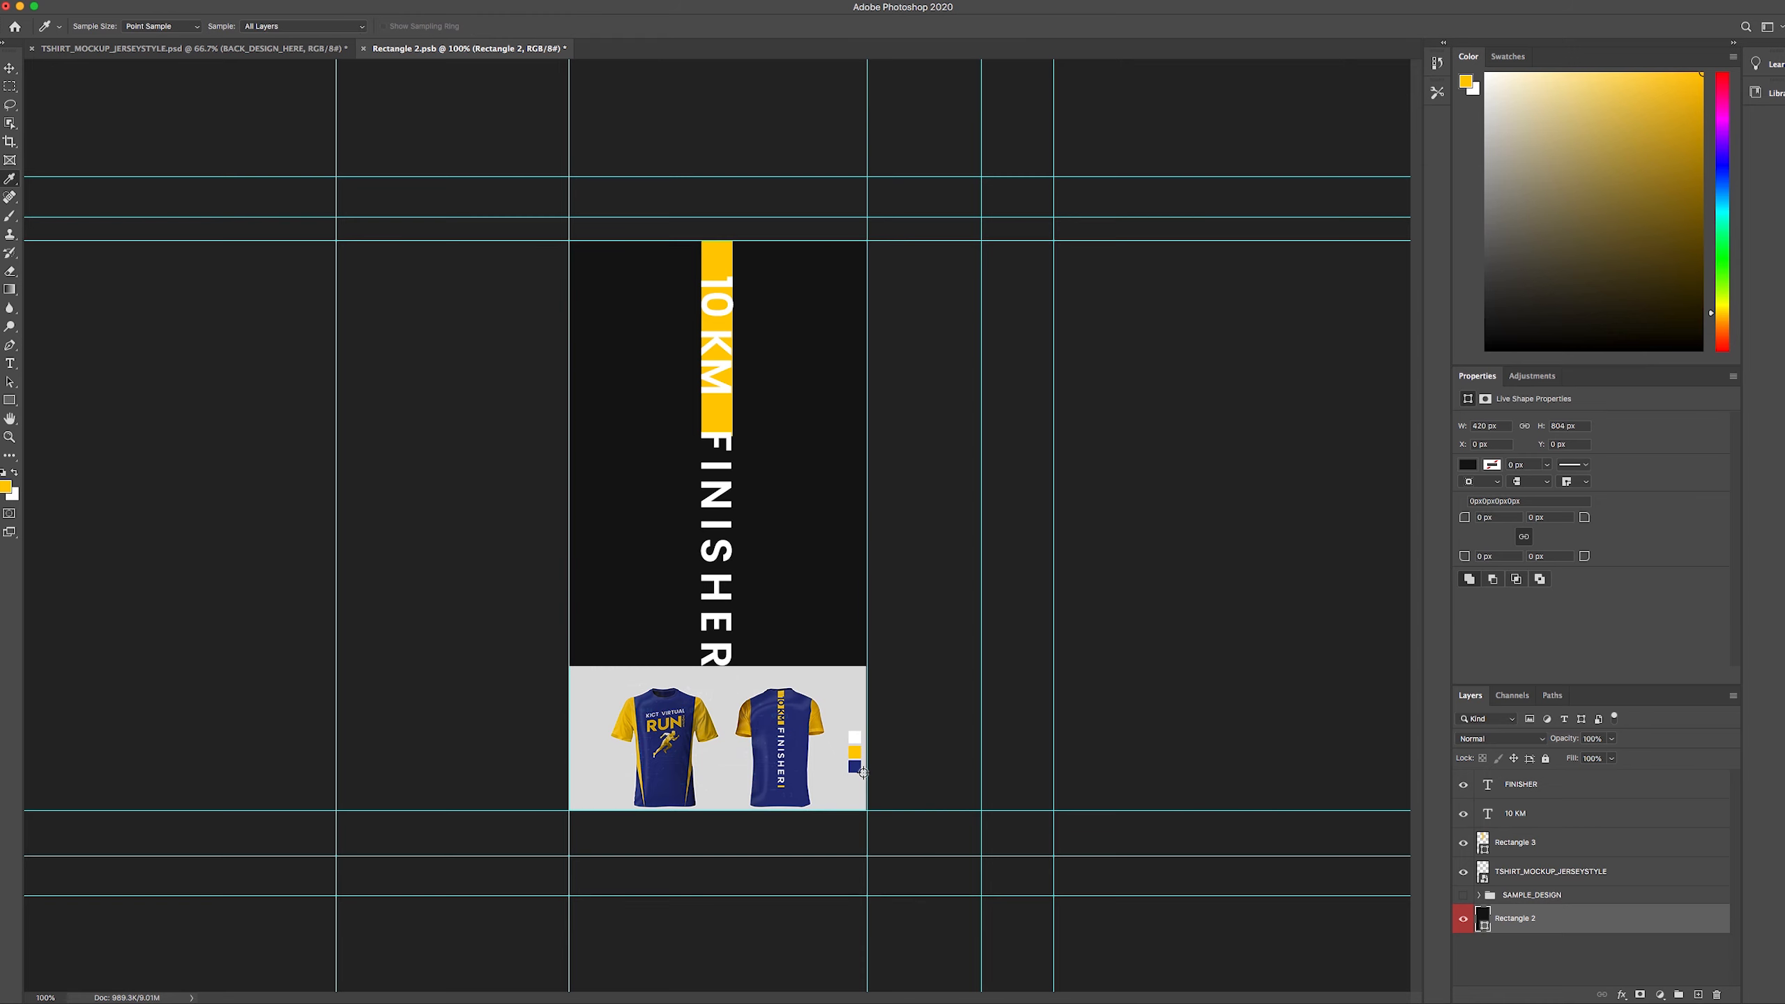
left_click(855, 766)
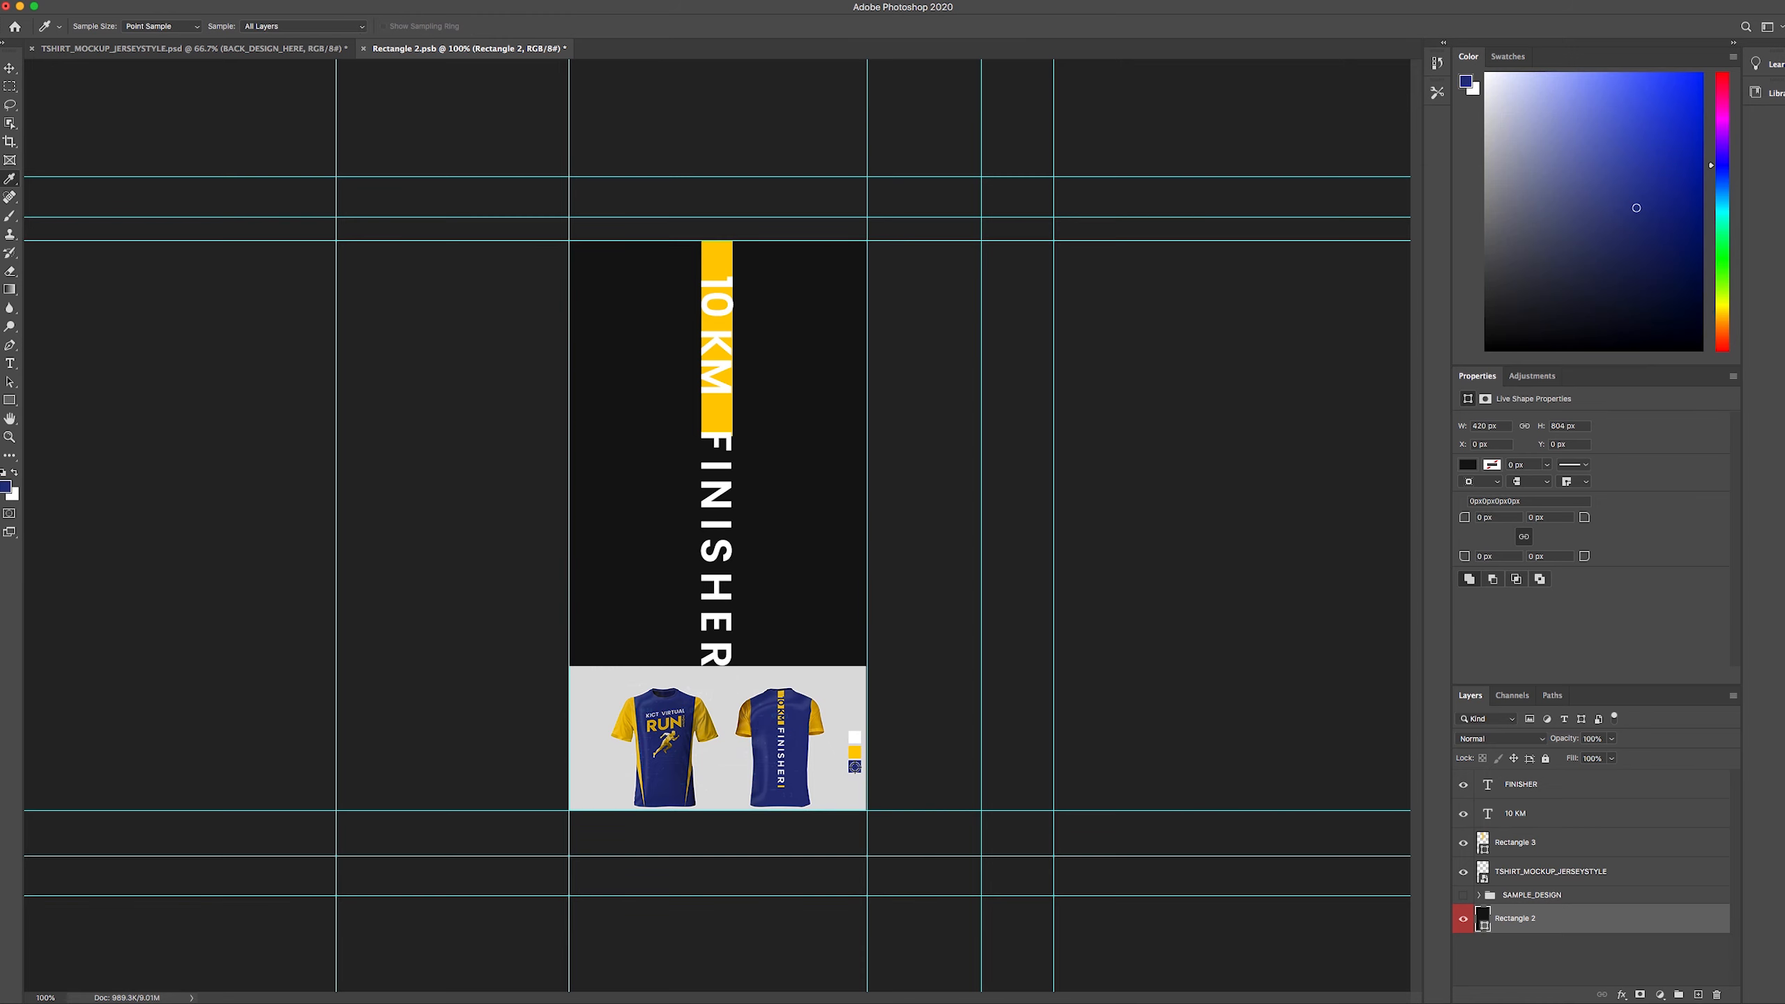
double_click(1485, 926)
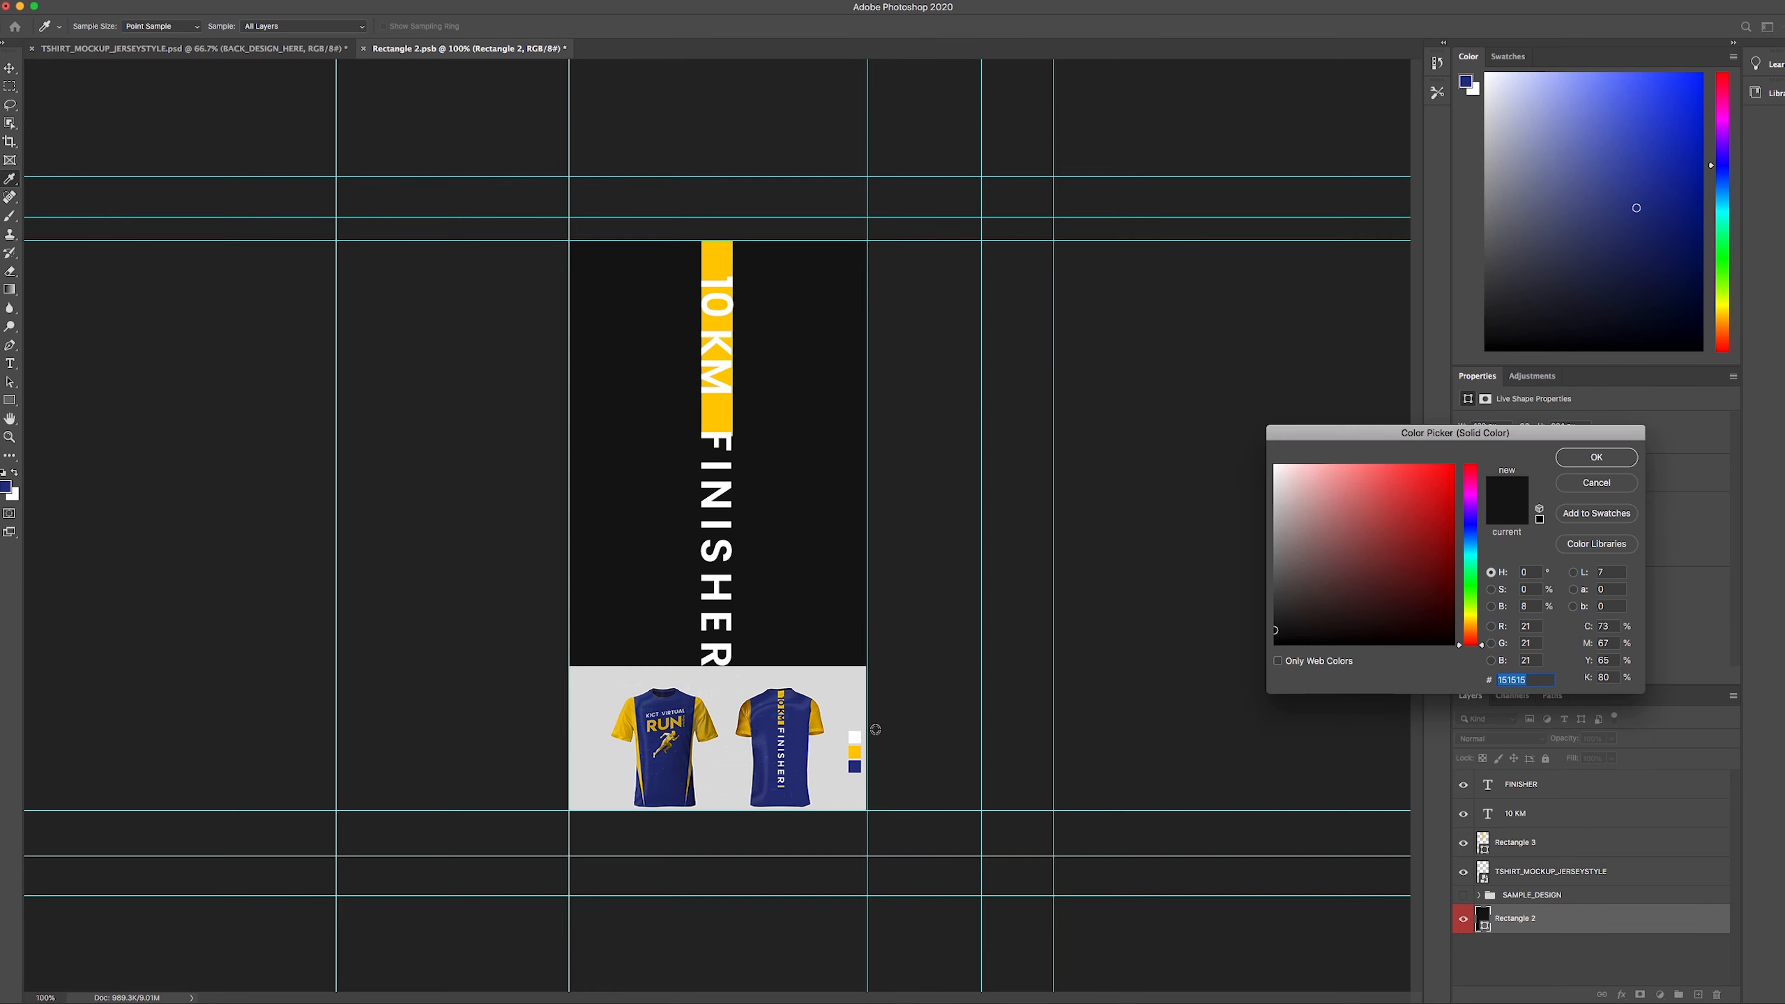
left_click(854, 768)
left_click_drag(1434, 520, 1398, 575)
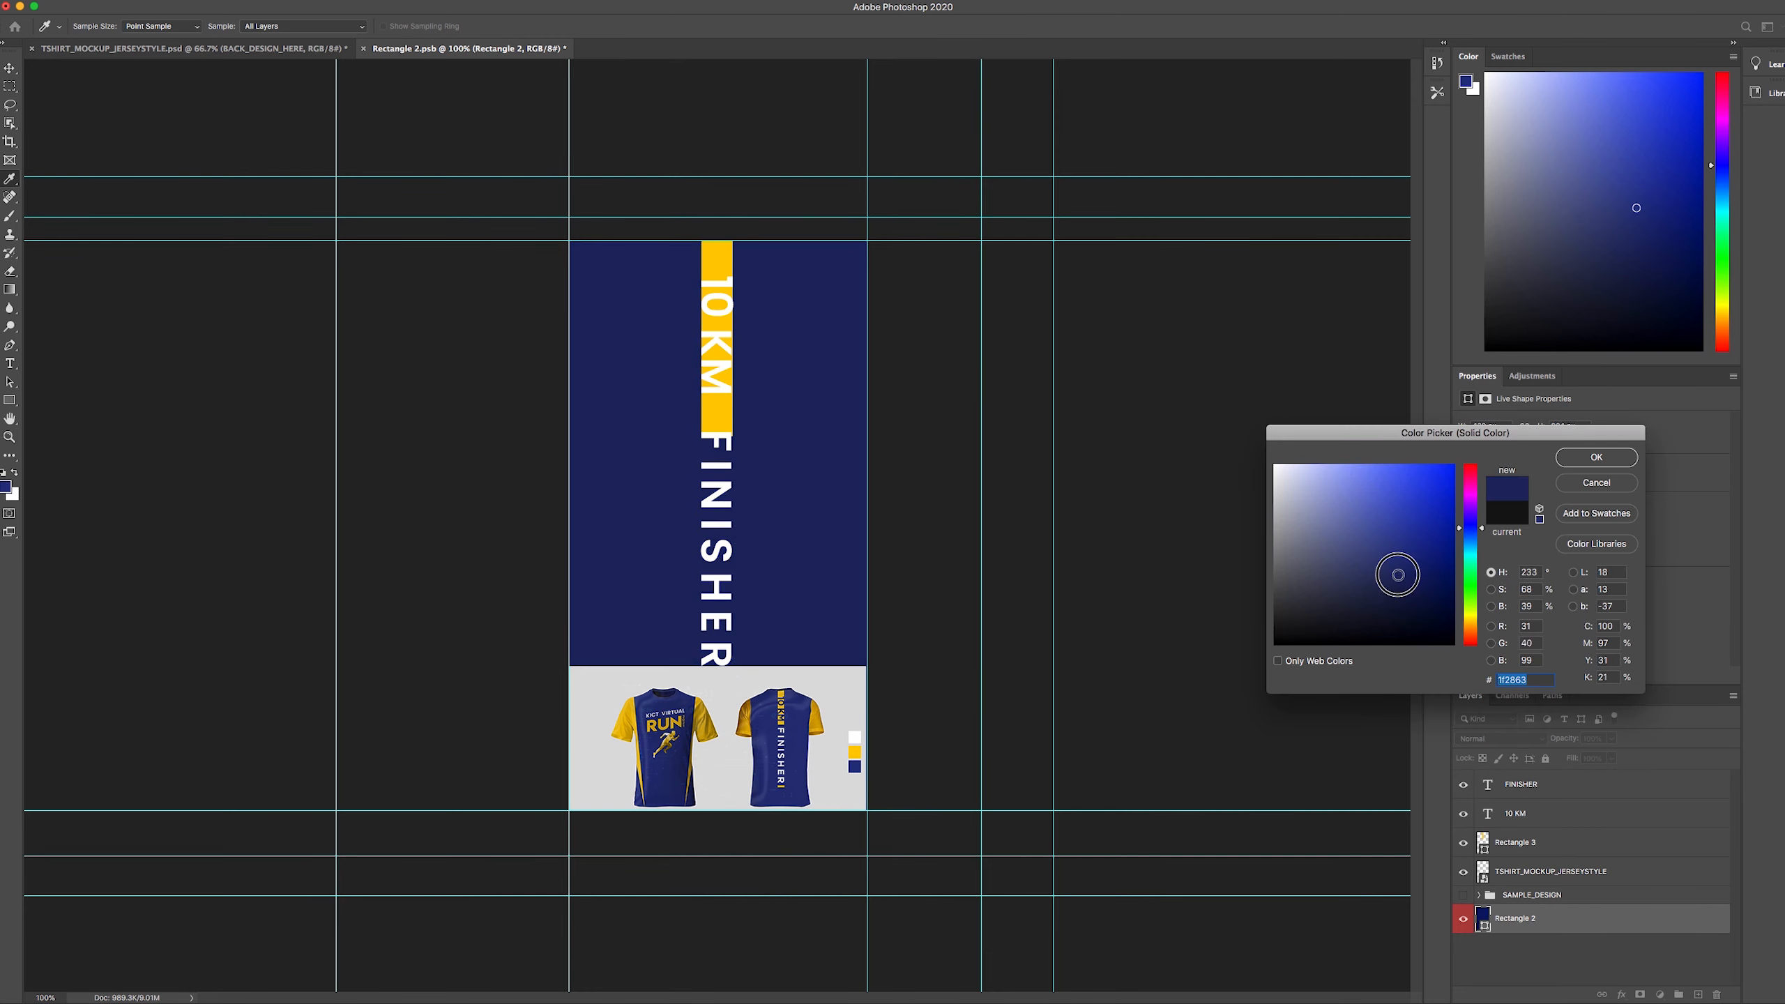
left_click(854, 767)
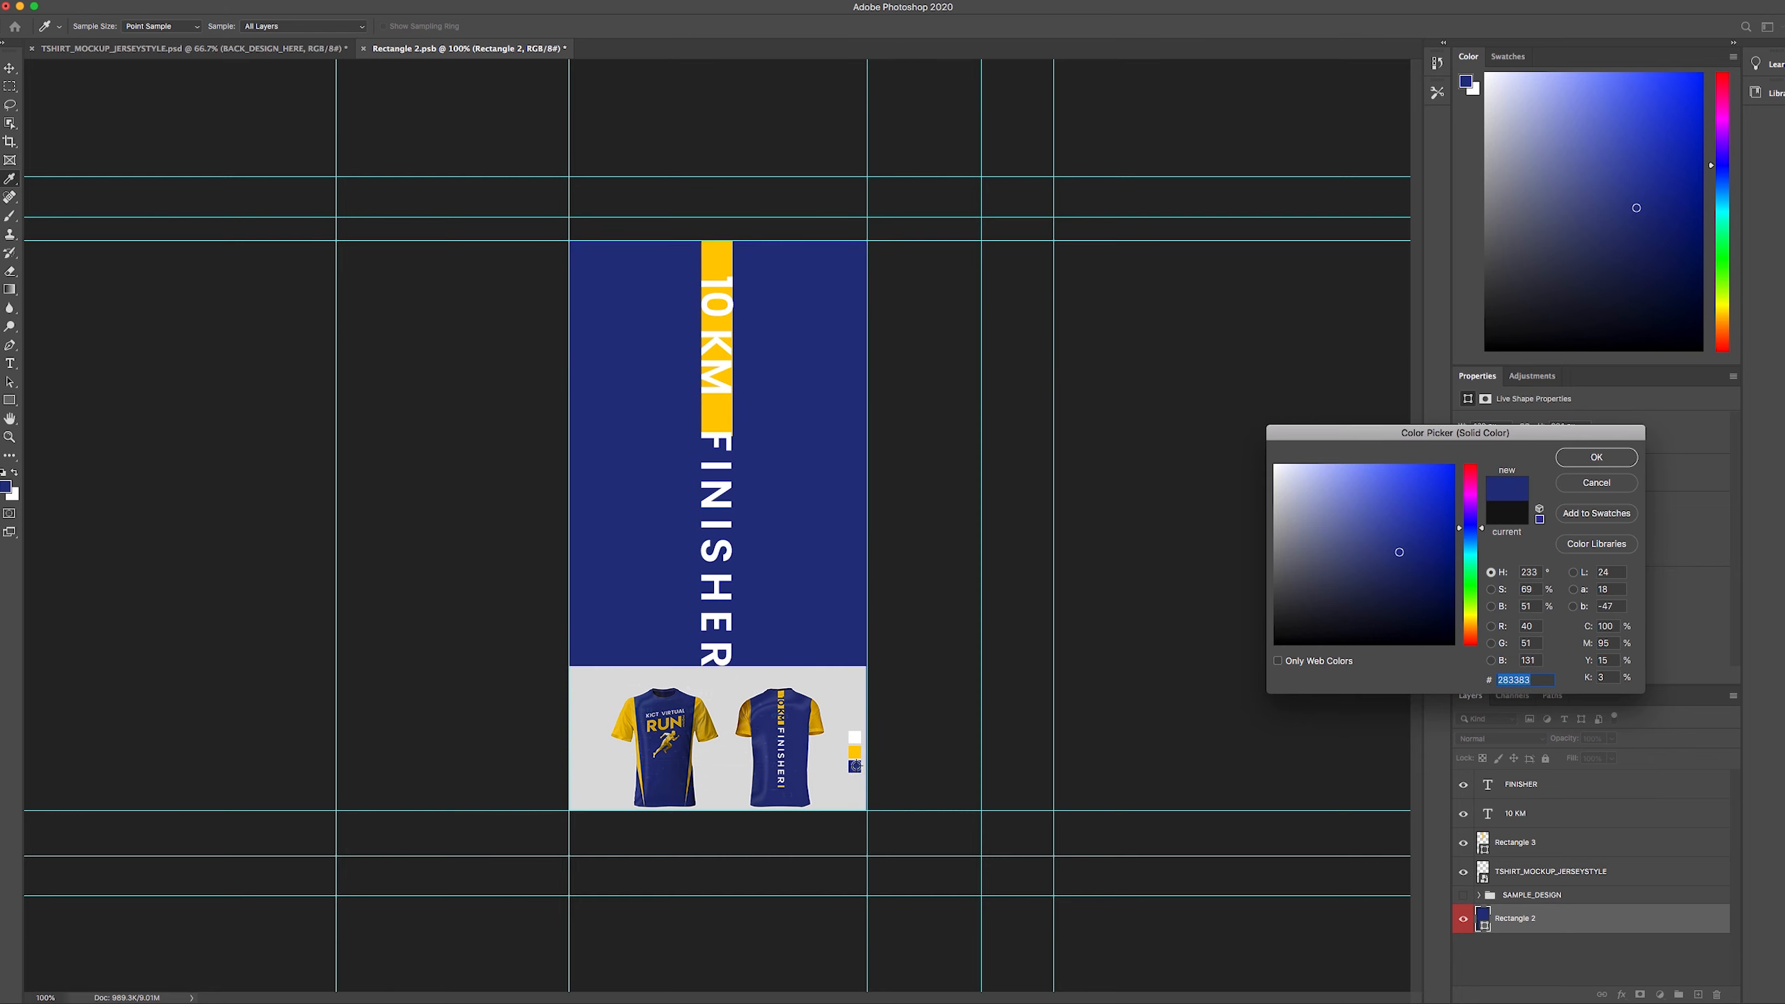
left_click(1597, 458)
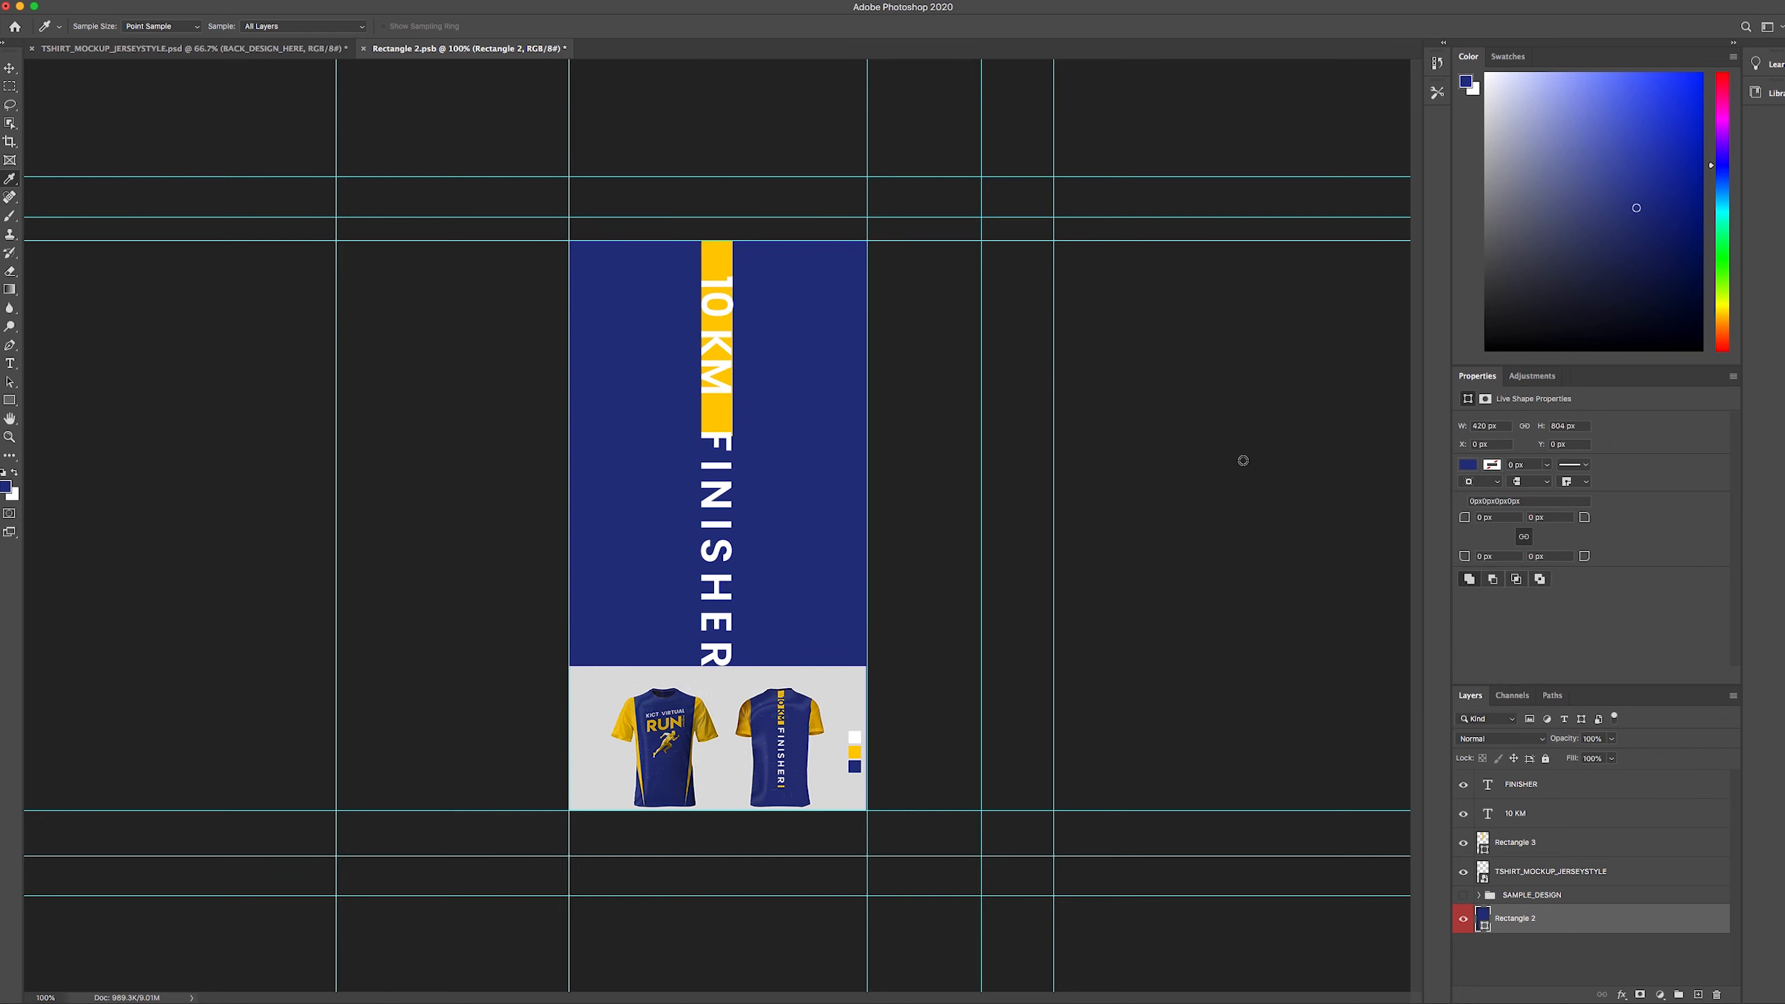
left_click(10, 68)
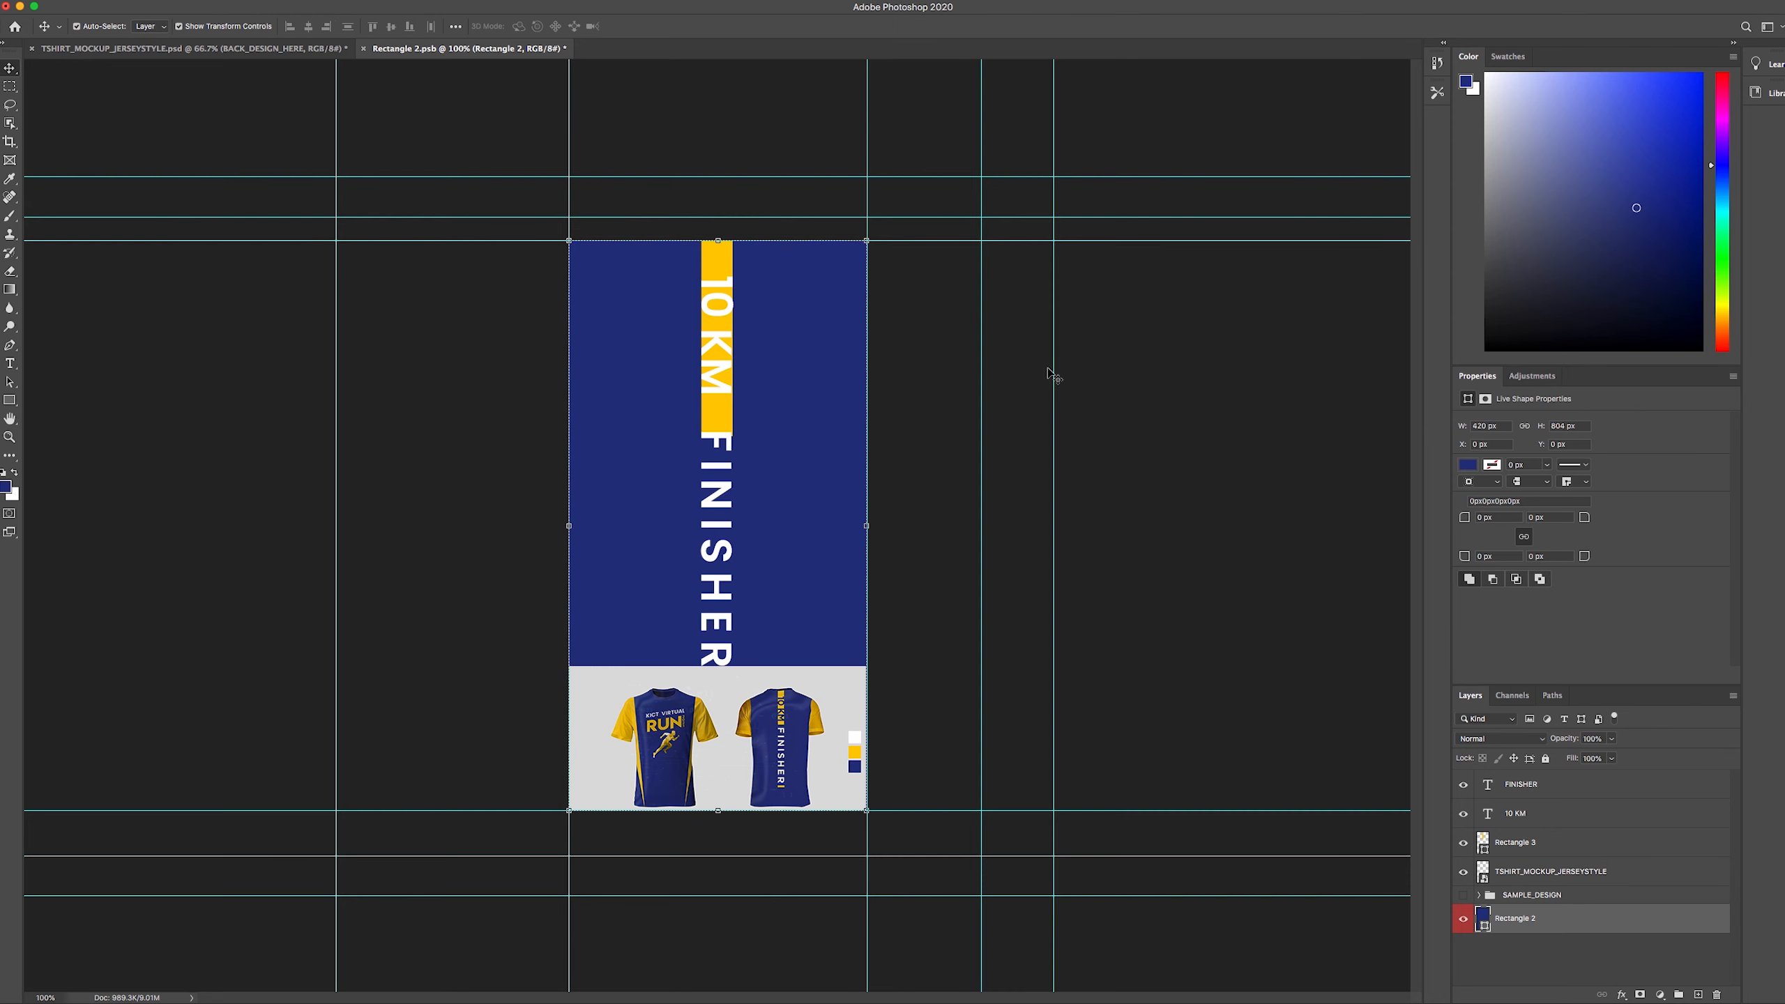
- Nudge the yellow bar up to about Y -47 px and one pixel left, leaving a gap above FINISHER, and deselect it
key("alt+bracketright")
key("alt+bracketright")
key("alt+bracketright")
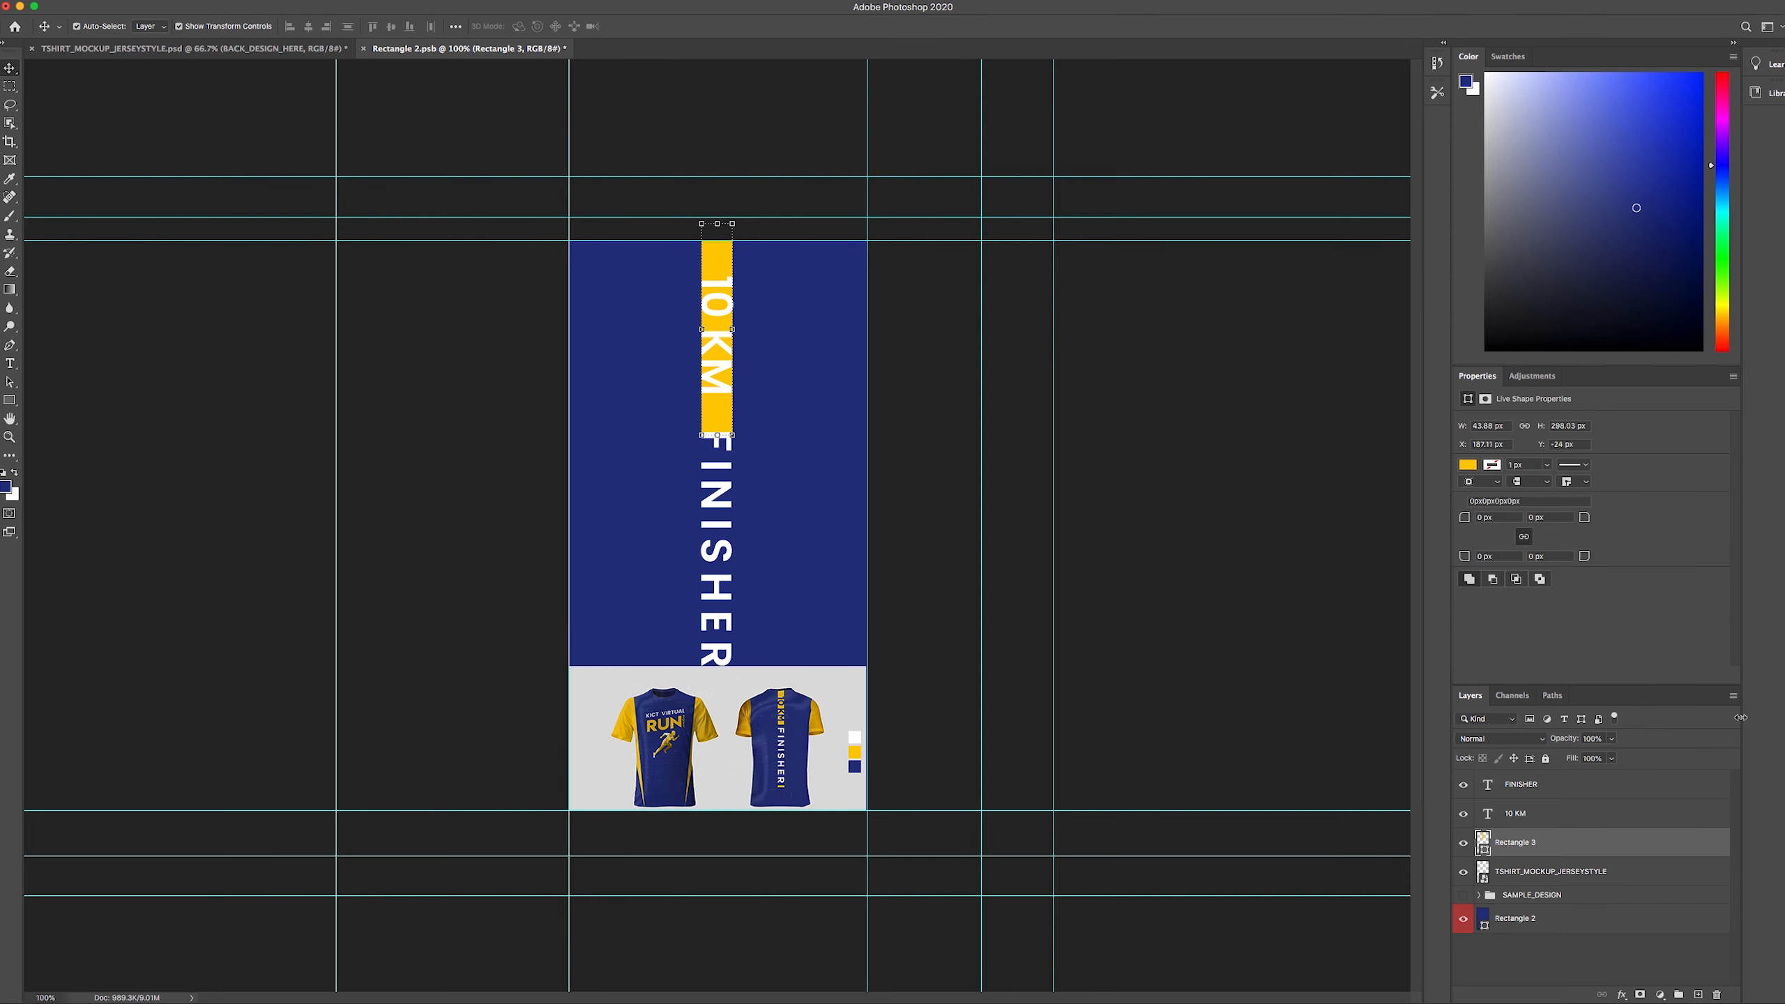
key("Up")
key("Up")
key("Up")
key("Up")
key("Up")
key("Up")
key("Up")
key("Up")
key("Up")
key("Up")
key("Up")
key("Up")
key("Up")
key("Up")
key("Up")
key("Up")
key("Up")
key("Up")
key("Up")
key("Up")
key("Up")
key("Left")
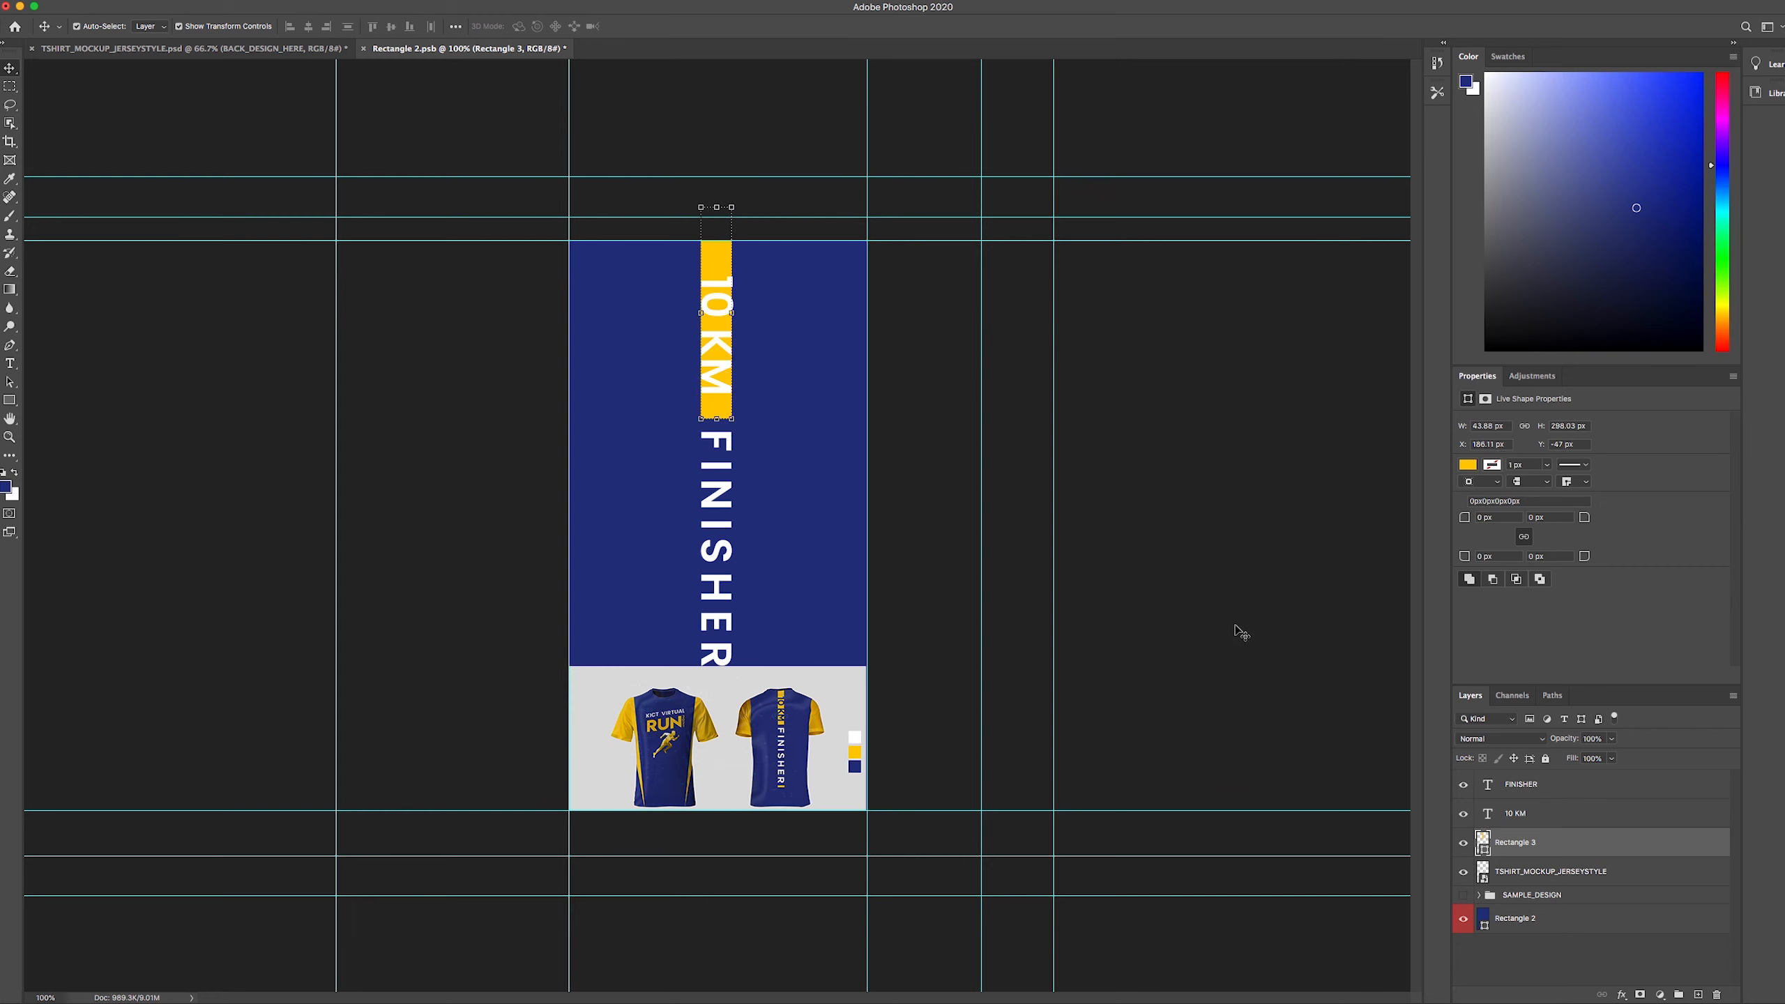
left_click(1208, 558)
- Recolour the 10 KM text with the background blue 283383, commit the text and deselect it
double_click(1488, 814)
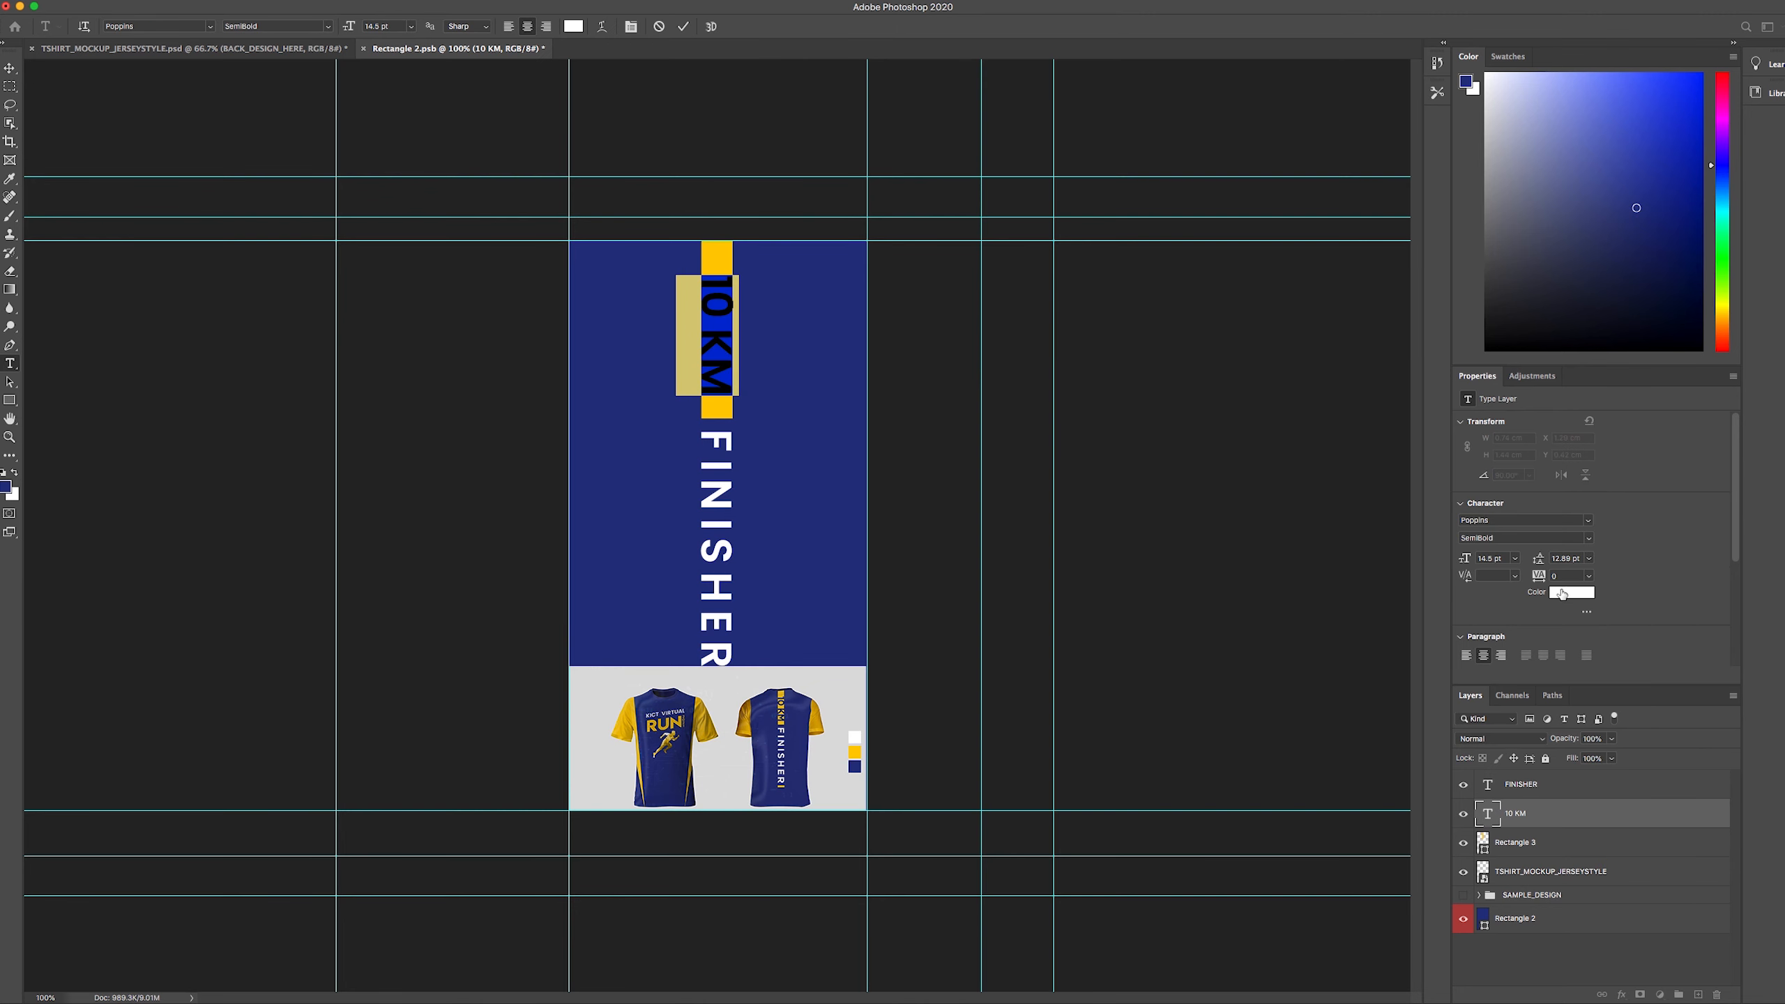
left_click(1561, 592)
left_click(813, 434)
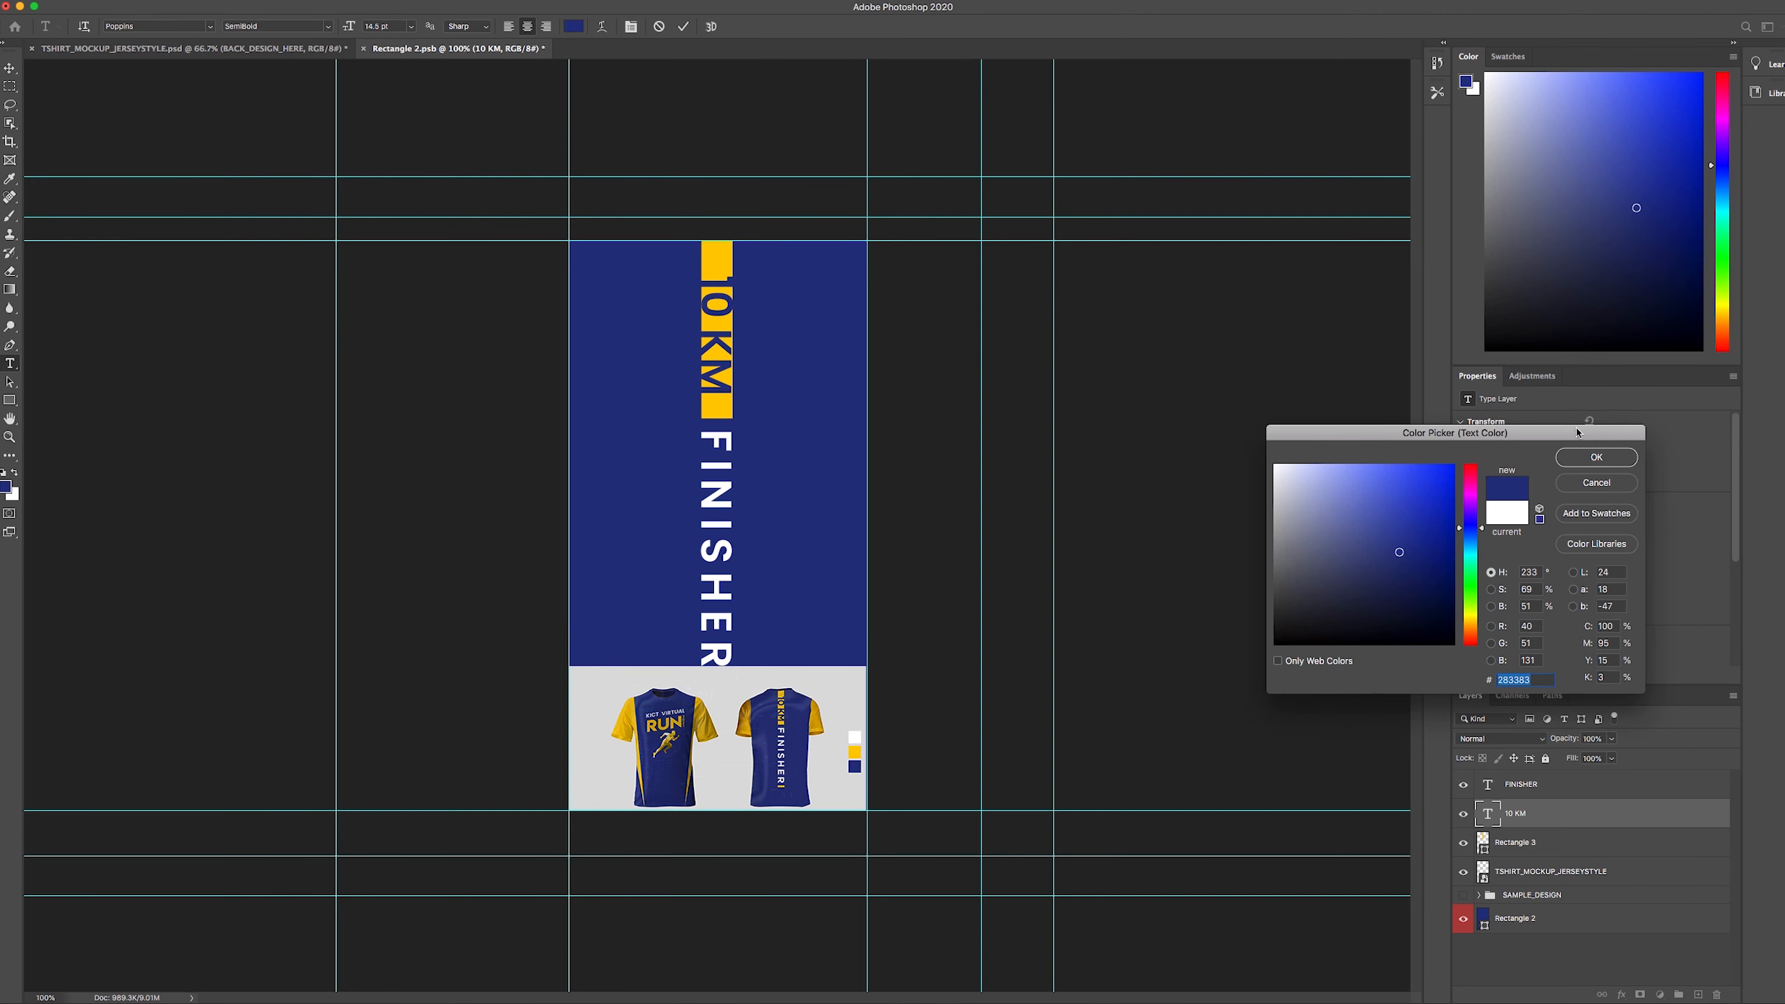
left_click(1597, 457)
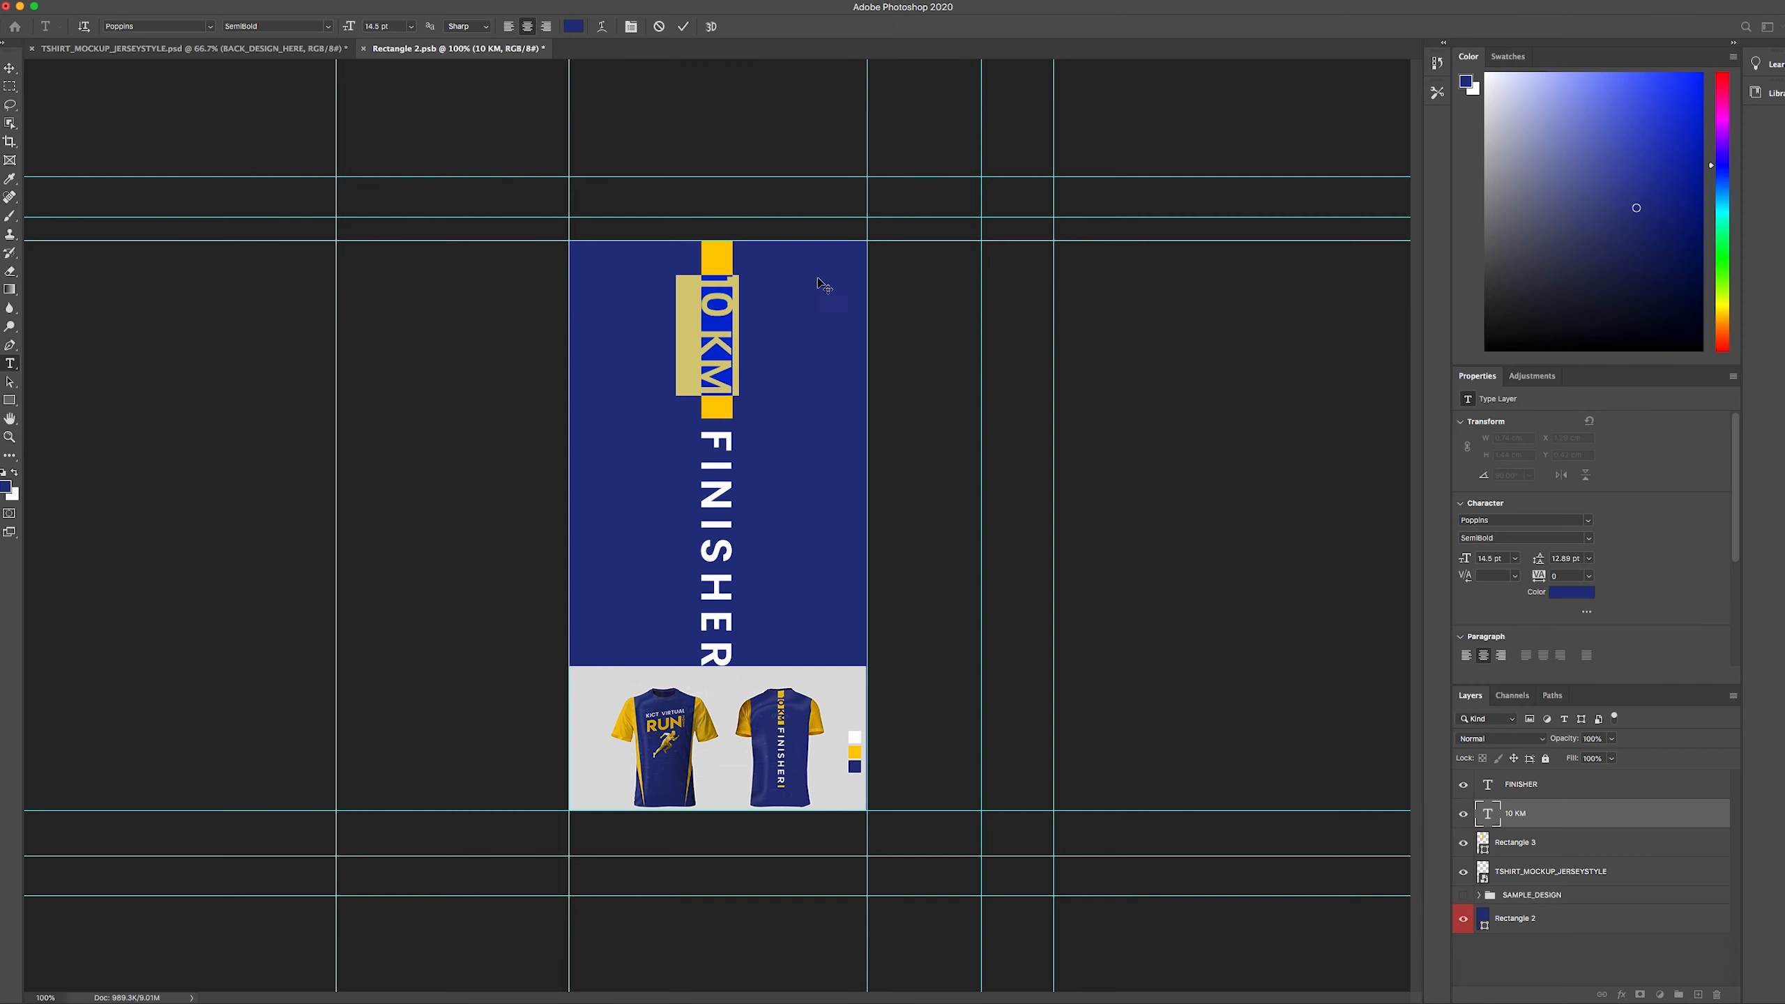
left_click(690, 30)
key("v")
left_click(1105, 499)
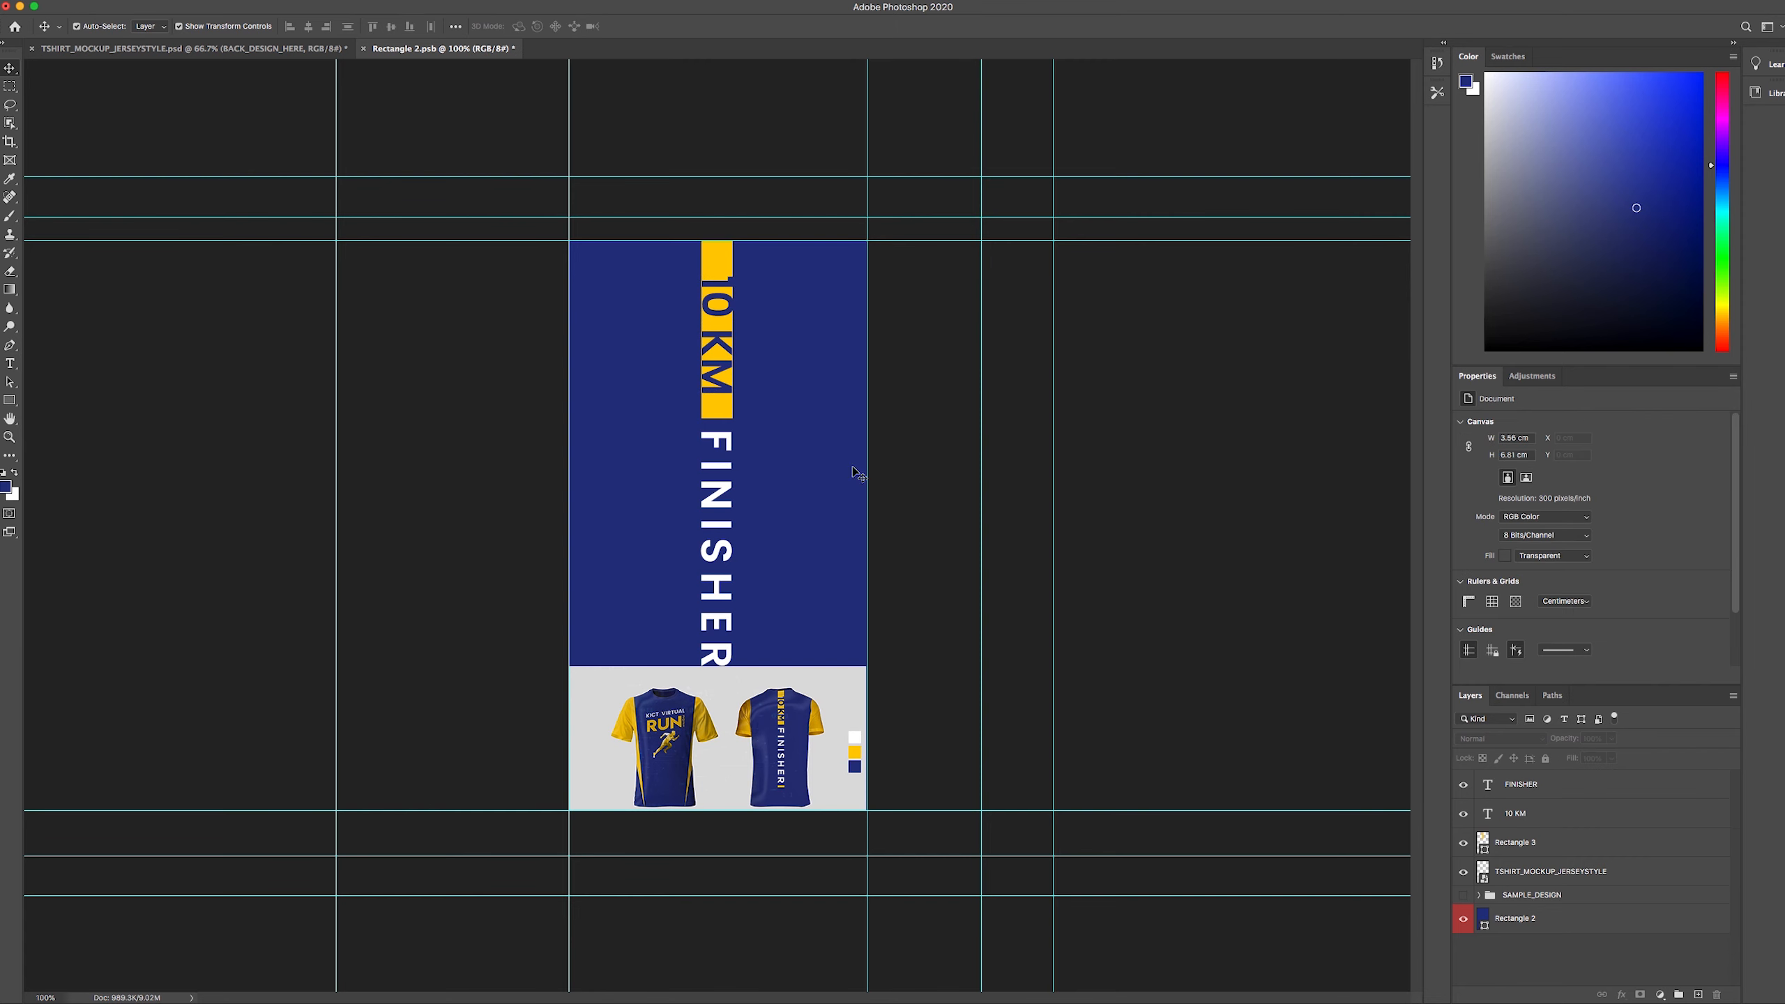
- Scale the yellow bar down from its side edge to about 42.4 × 288 px to match the text width, and deselect it
left_click(728, 264)
left_click_drag(734, 312, 732, 312)
left_click(711, 25)
left_click(946, 348)
left_click(717, 256)
left_click(922, 370)
key("z")
left_click(717, 381)
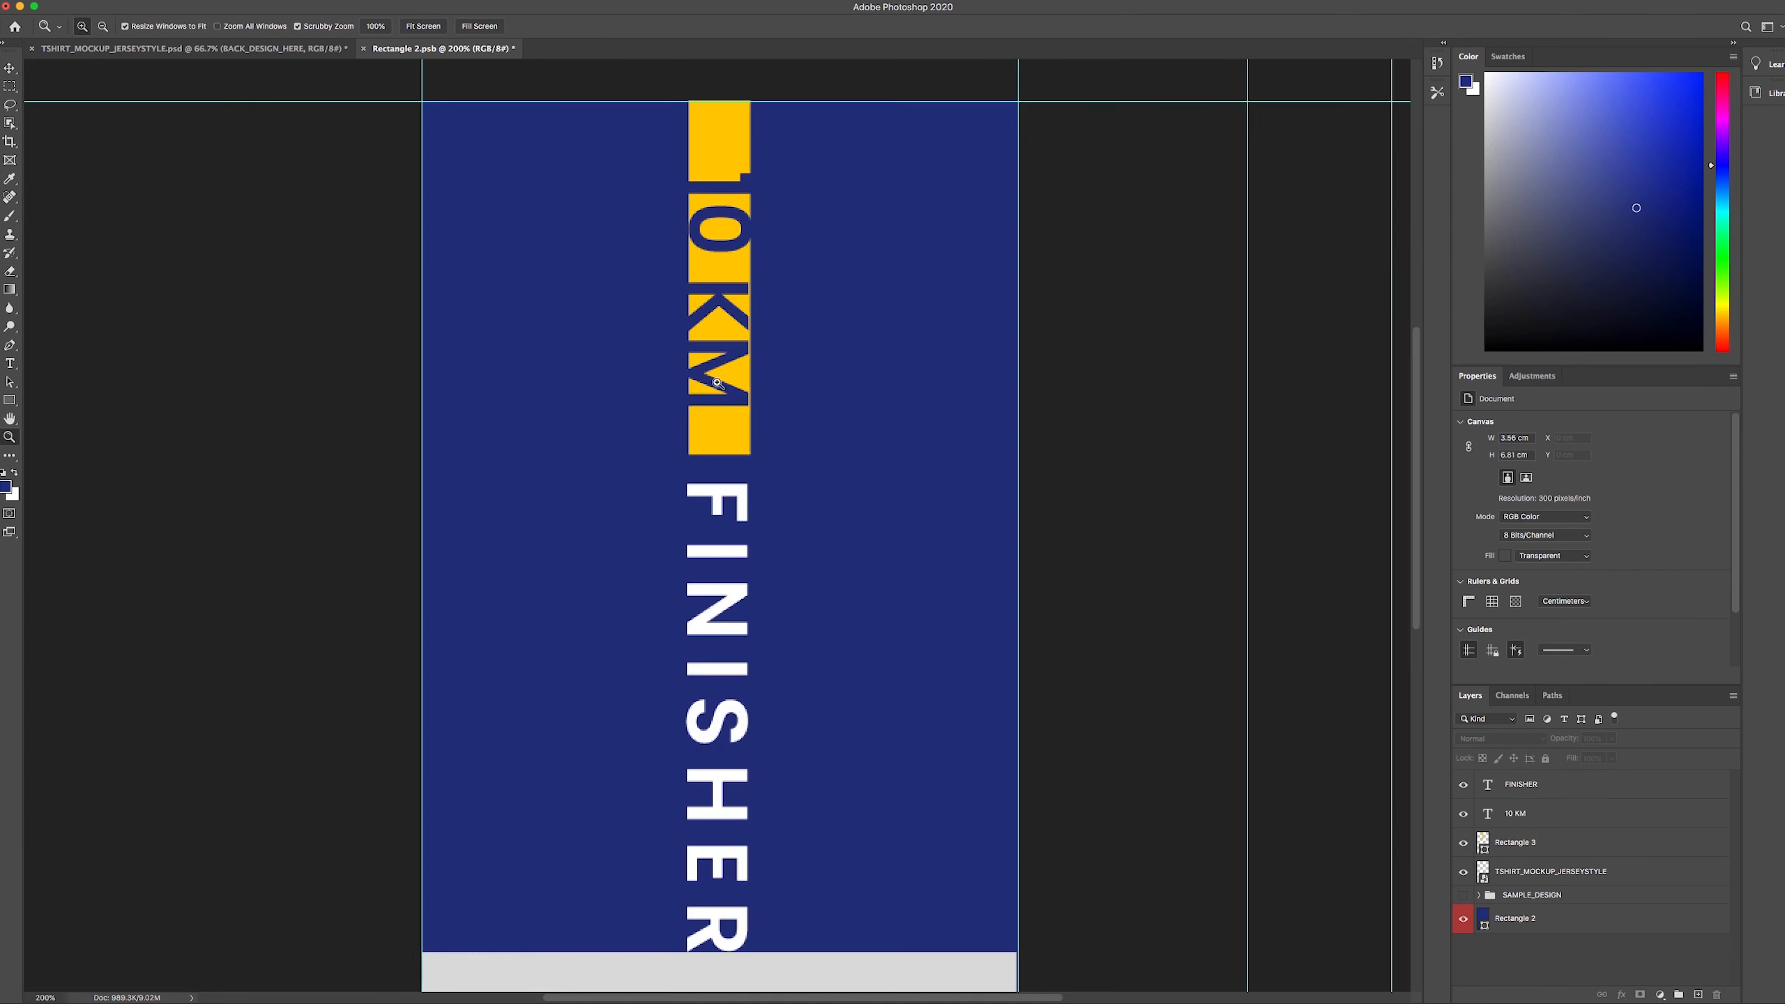
left_click(10, 67)
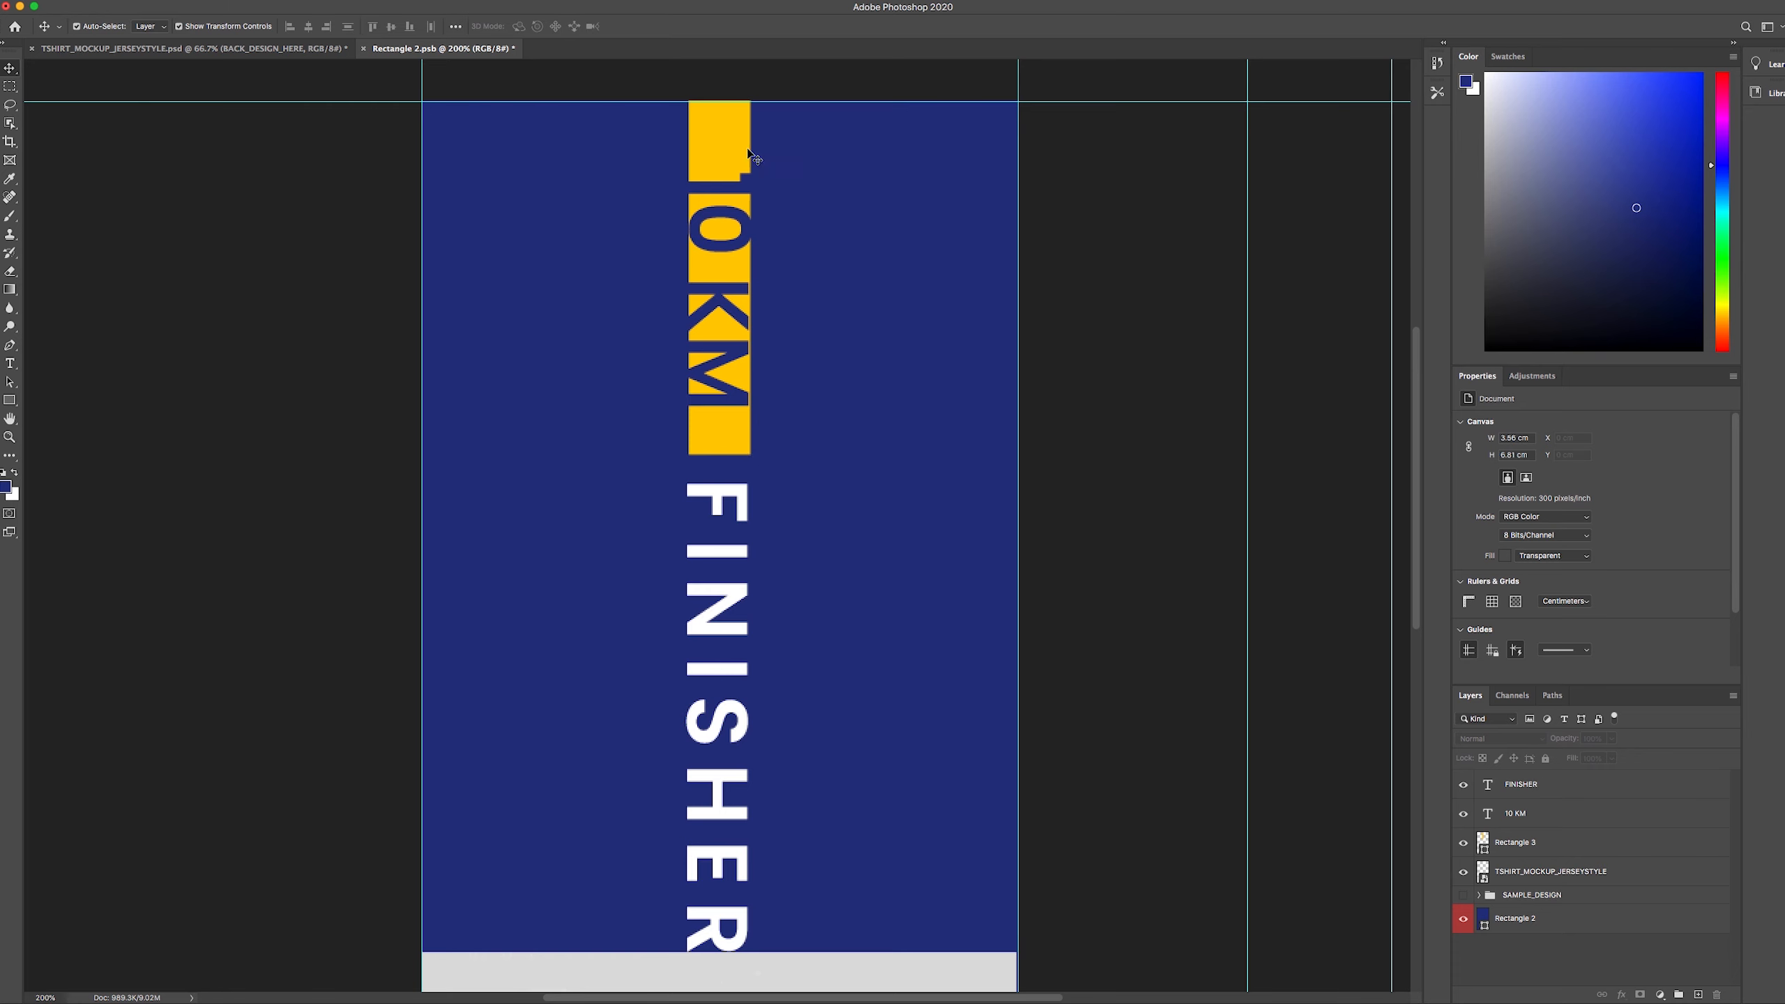
left_click(724, 138)
left_click_drag(751, 244, 751, 245)
left_click(712, 25)
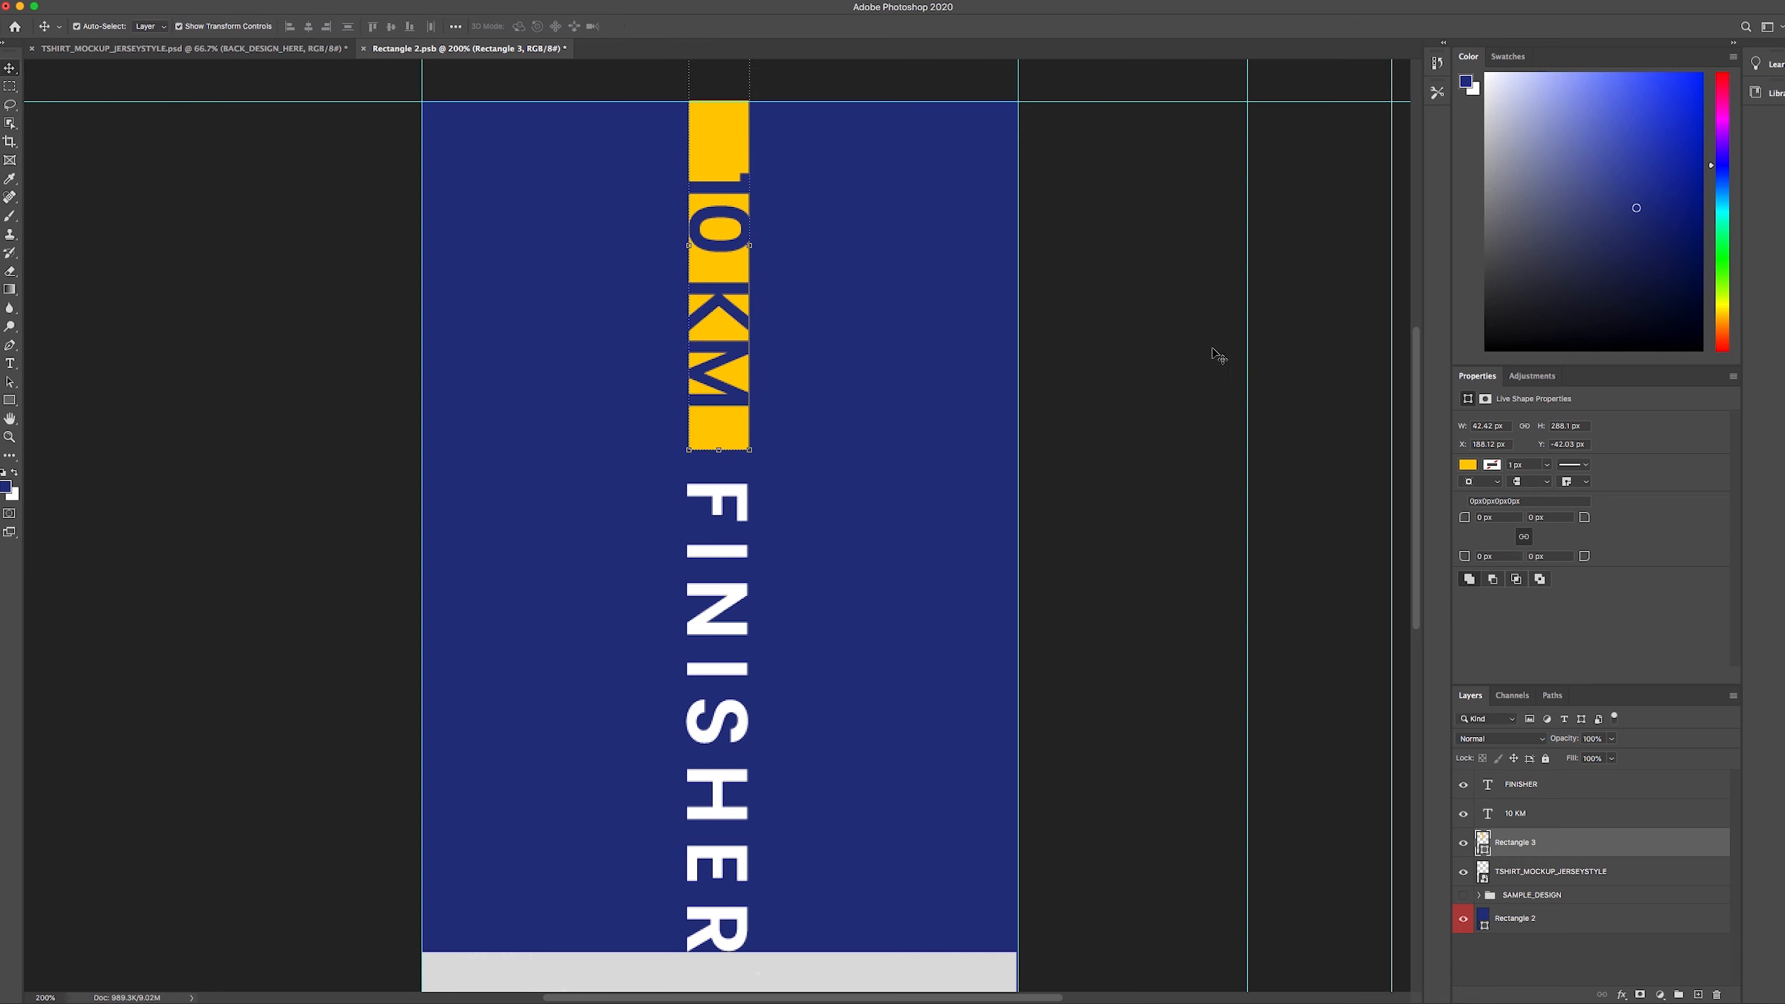
left_click(1144, 408)
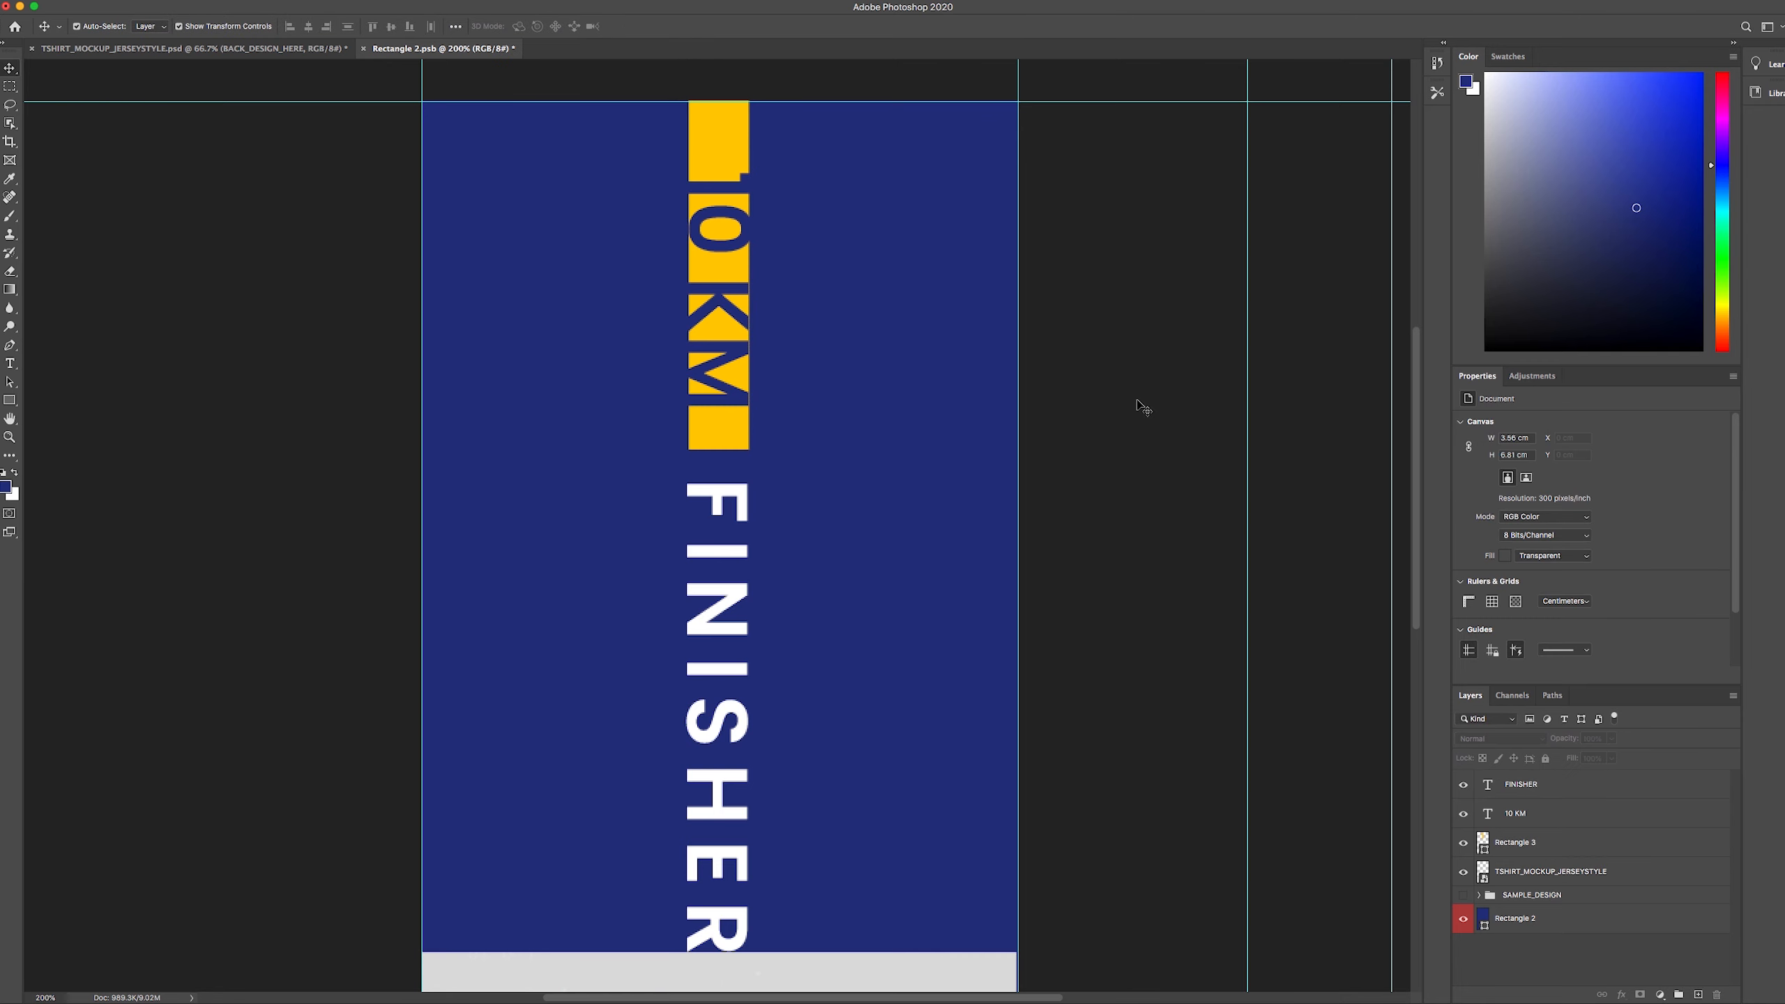
- Narrow the yellow bar behind 10 KM slightly more, apply the transform and deselect it
left_click(724, 145)
left_click_drag(751, 246, 746, 250)
left_click(718, 27)
left_click(1091, 473)
key("z")
left_click(420, 386, "alt")
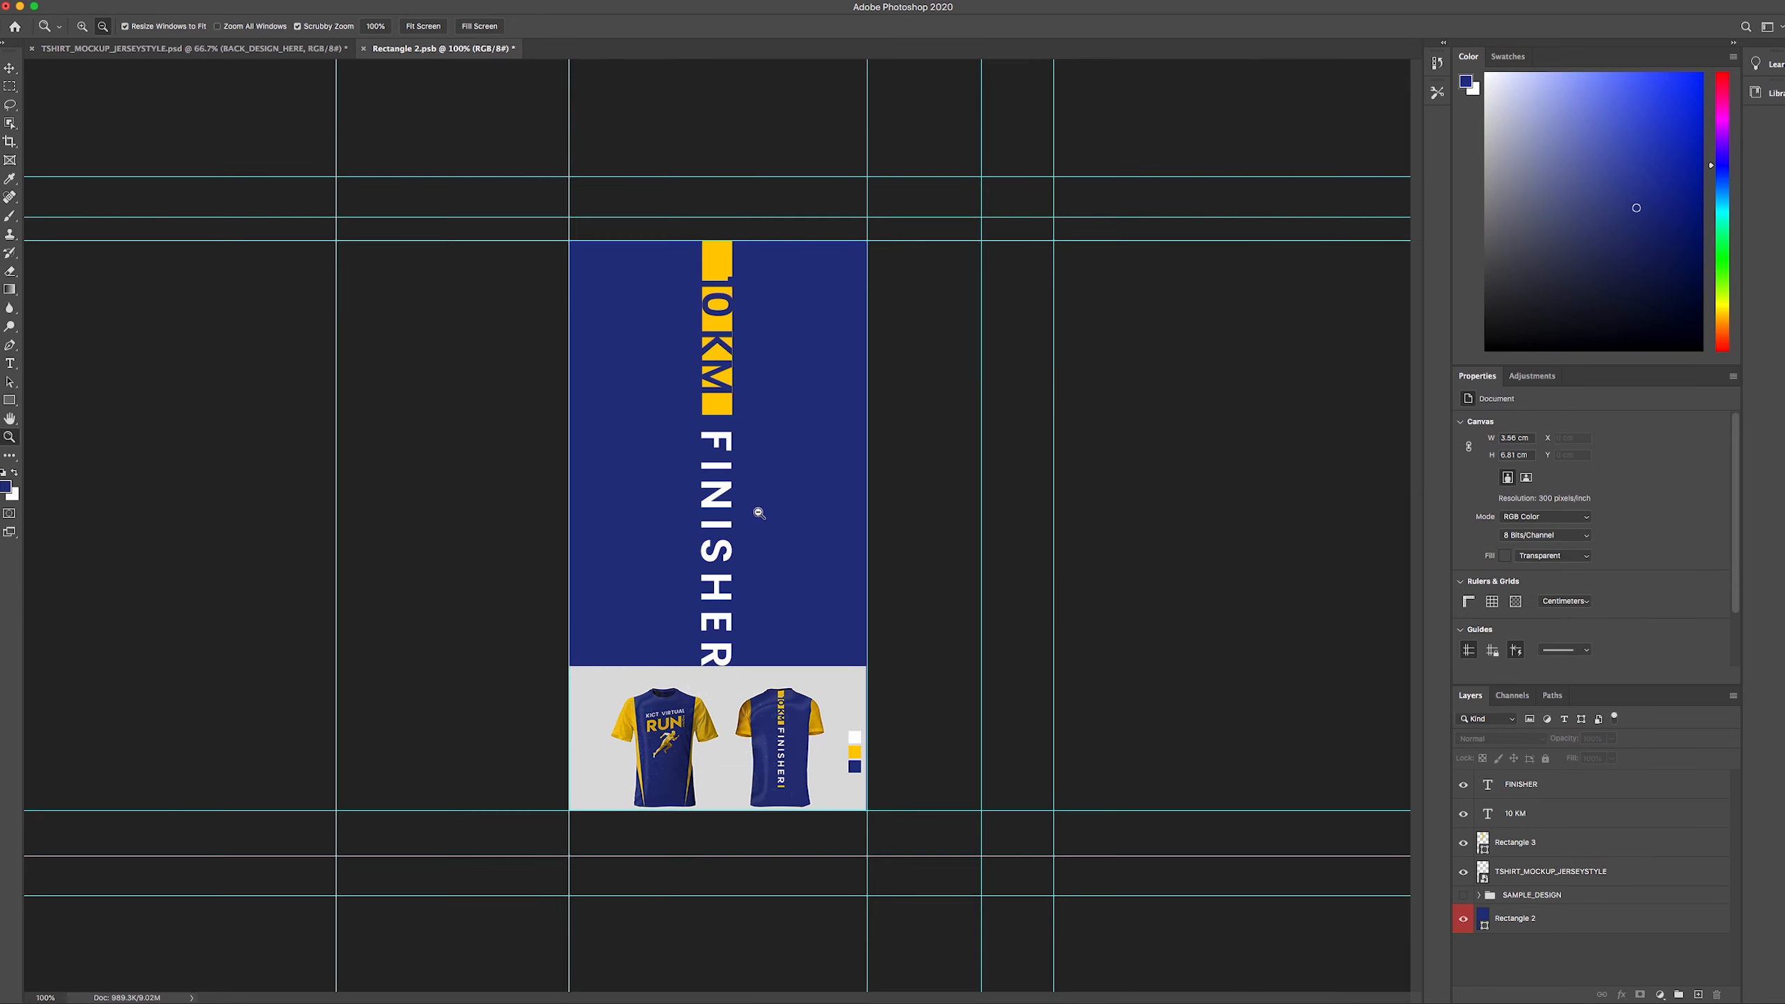
left_click(10, 70)
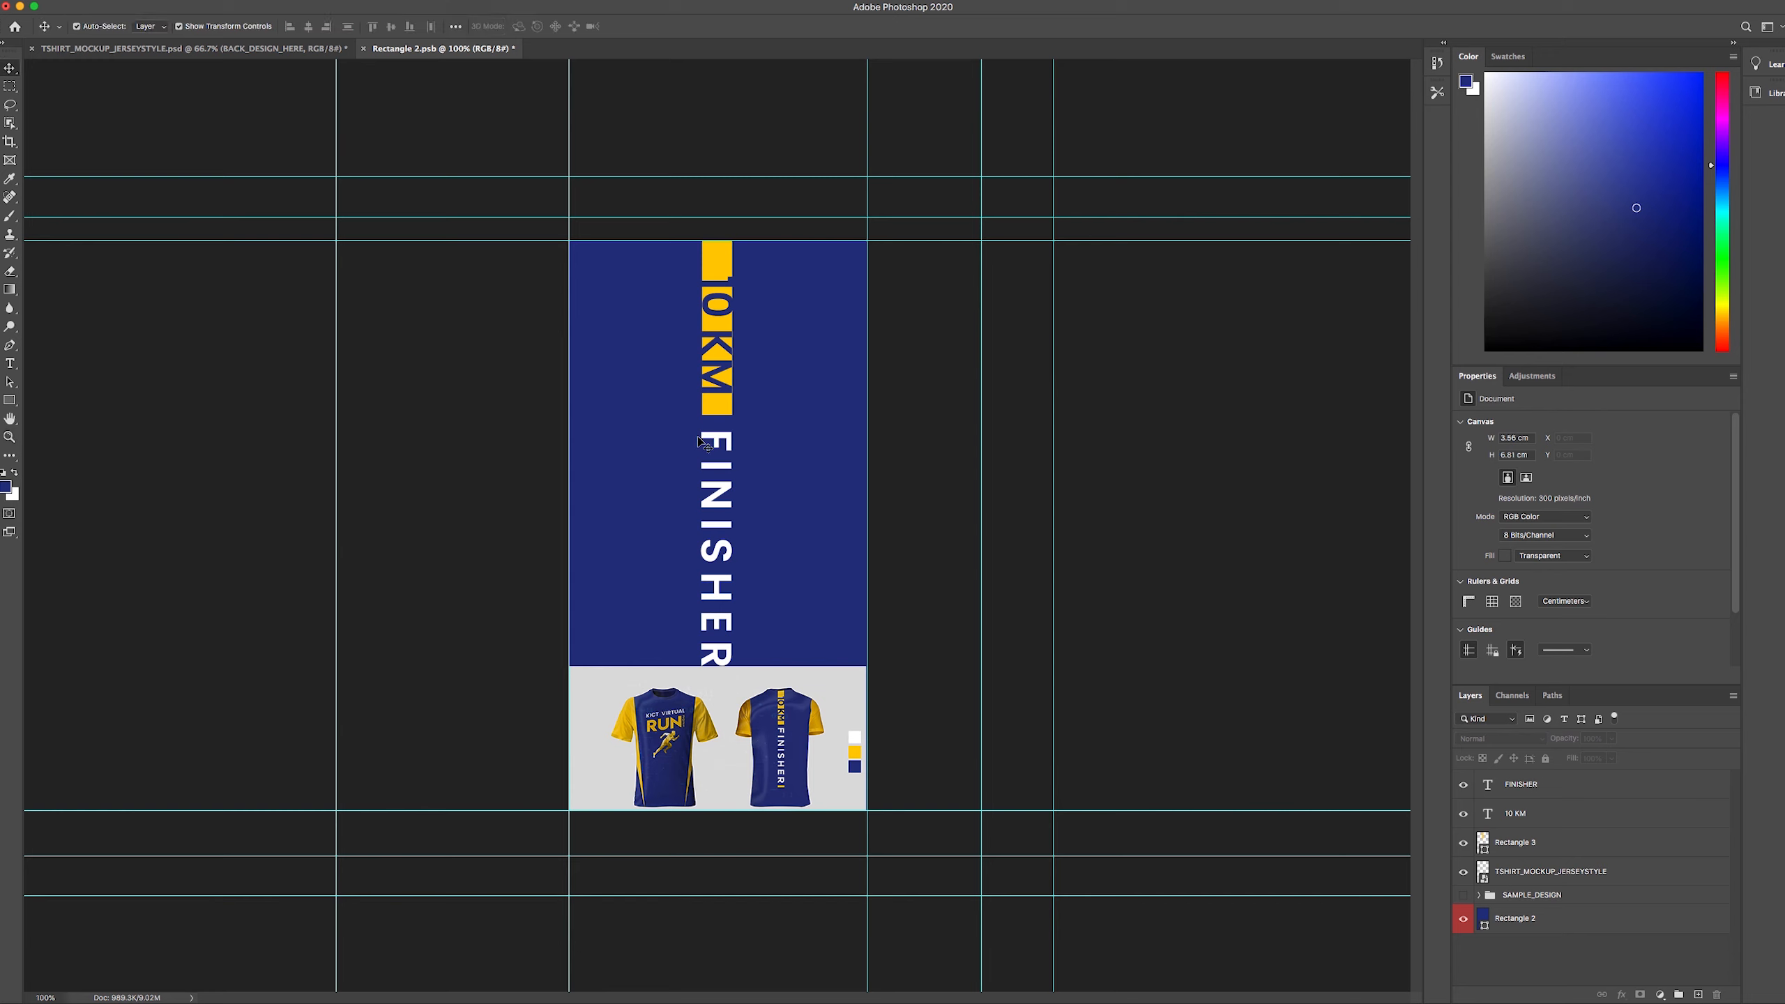
- Lower the reference mockup image to clear the space, and draw a rectangle about 44 × 13 px just below the R of FINISHER
left_click_drag(780, 706, 812, 667)
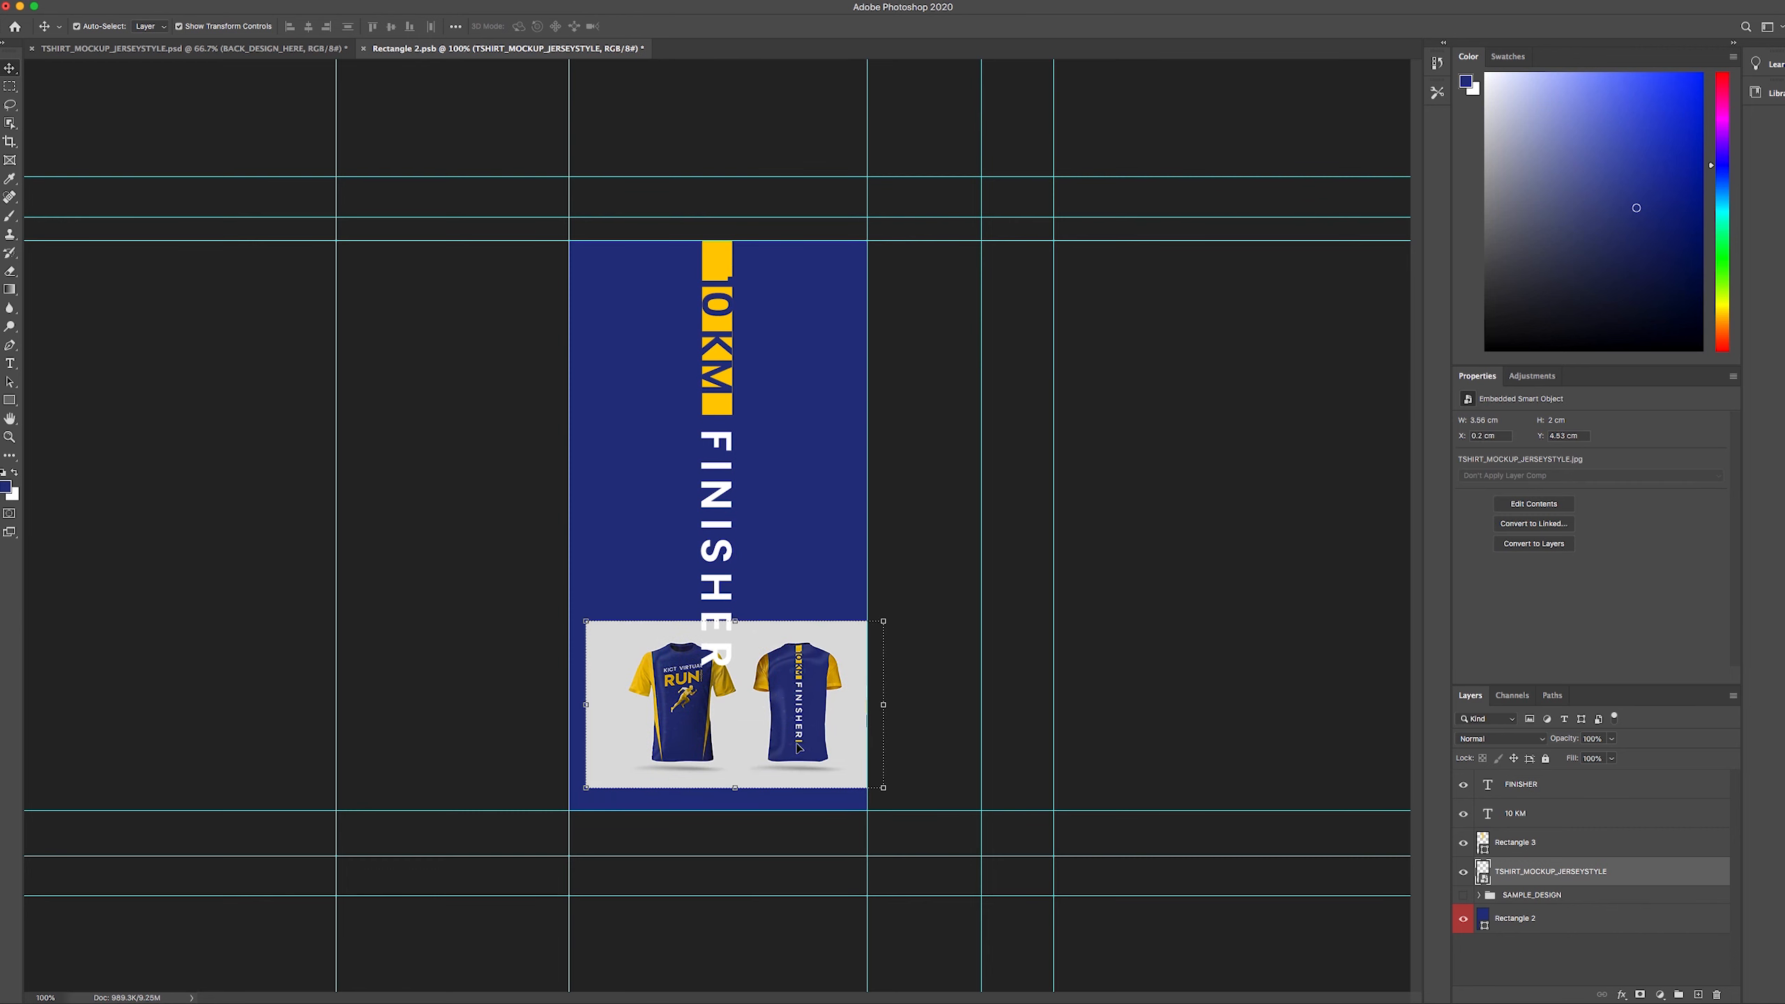
left_click_drag(790, 704, 798, 770)
key("z")
left_click(727, 634)
left_click(10, 400)
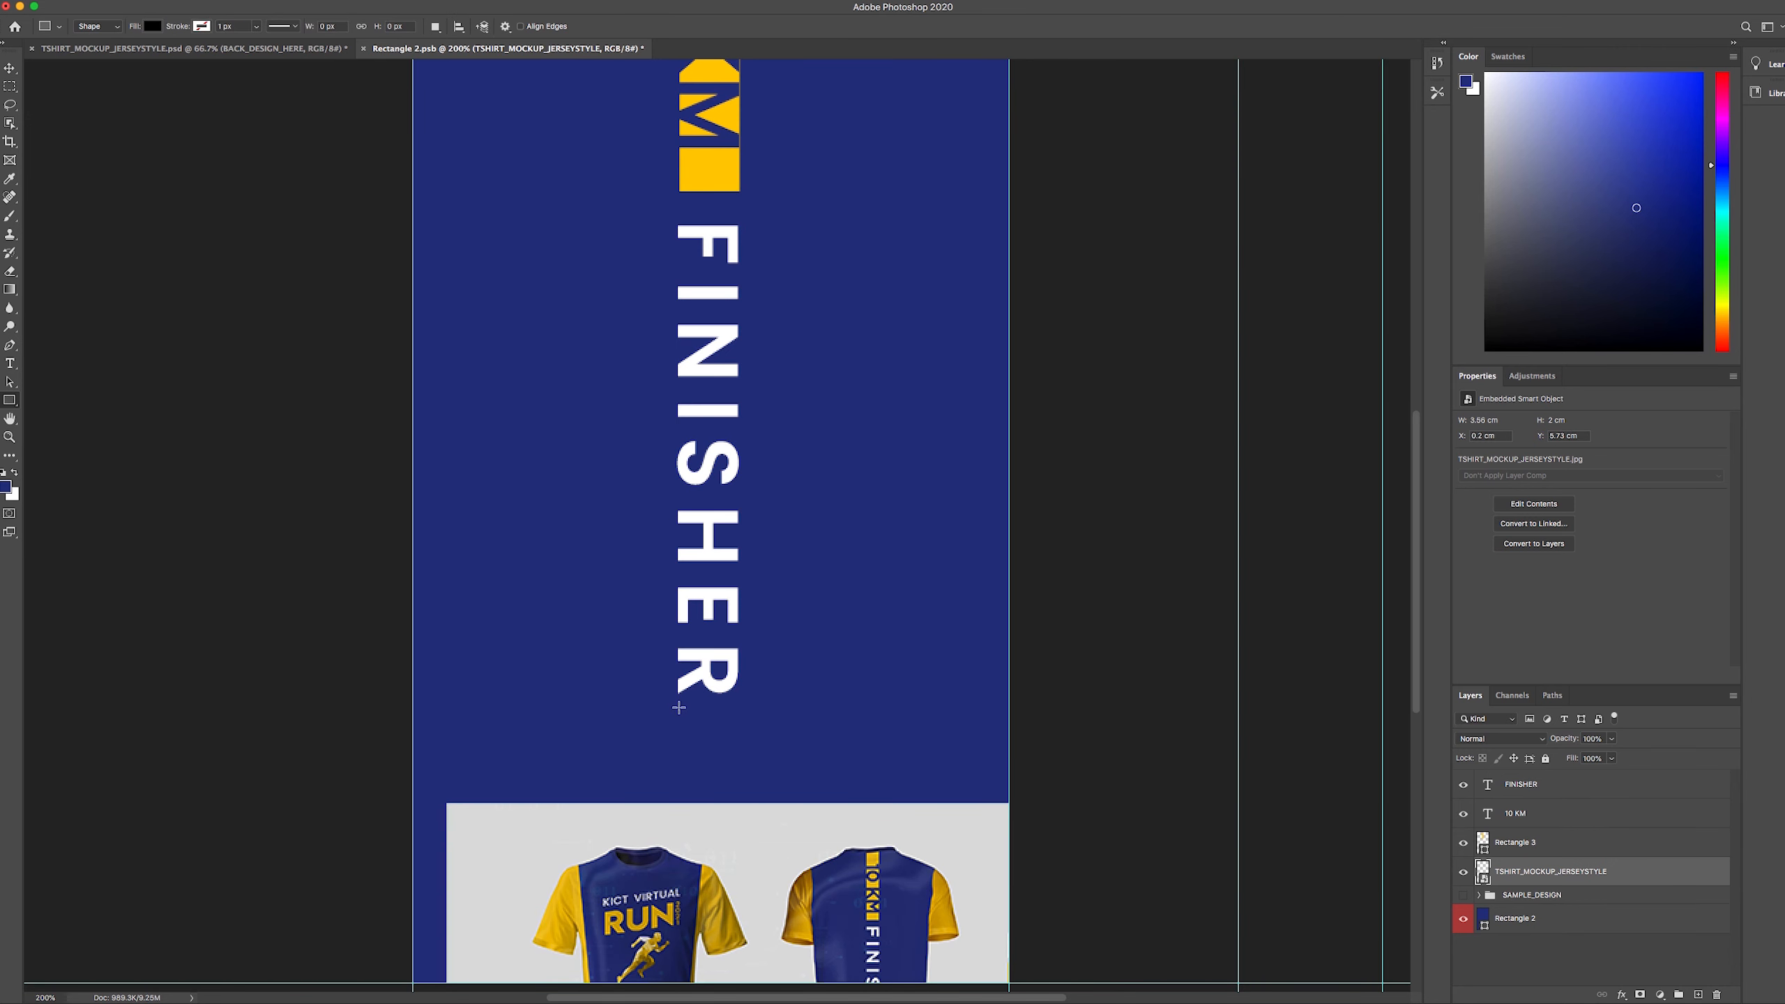
left_click_drag(677, 706, 739, 723)
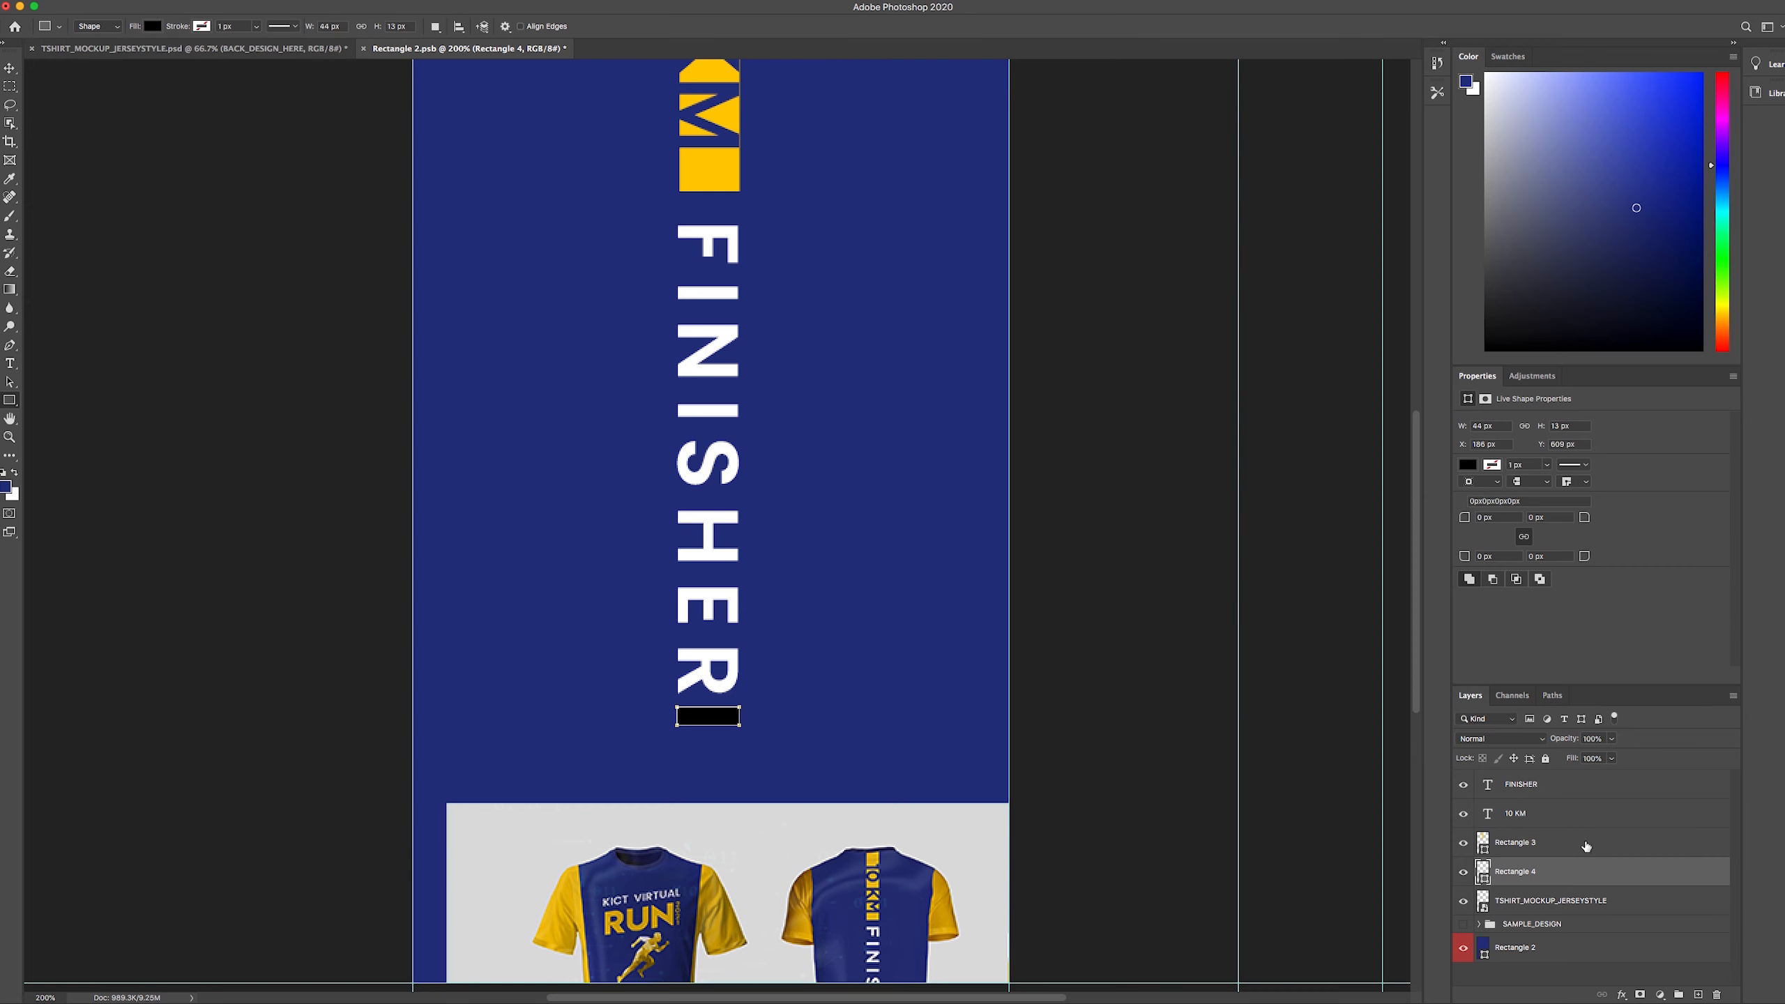
- Fill the small rectangle under FINISHER with the yellow sampled from the bar behind 10 KM
double_click(1481, 875)
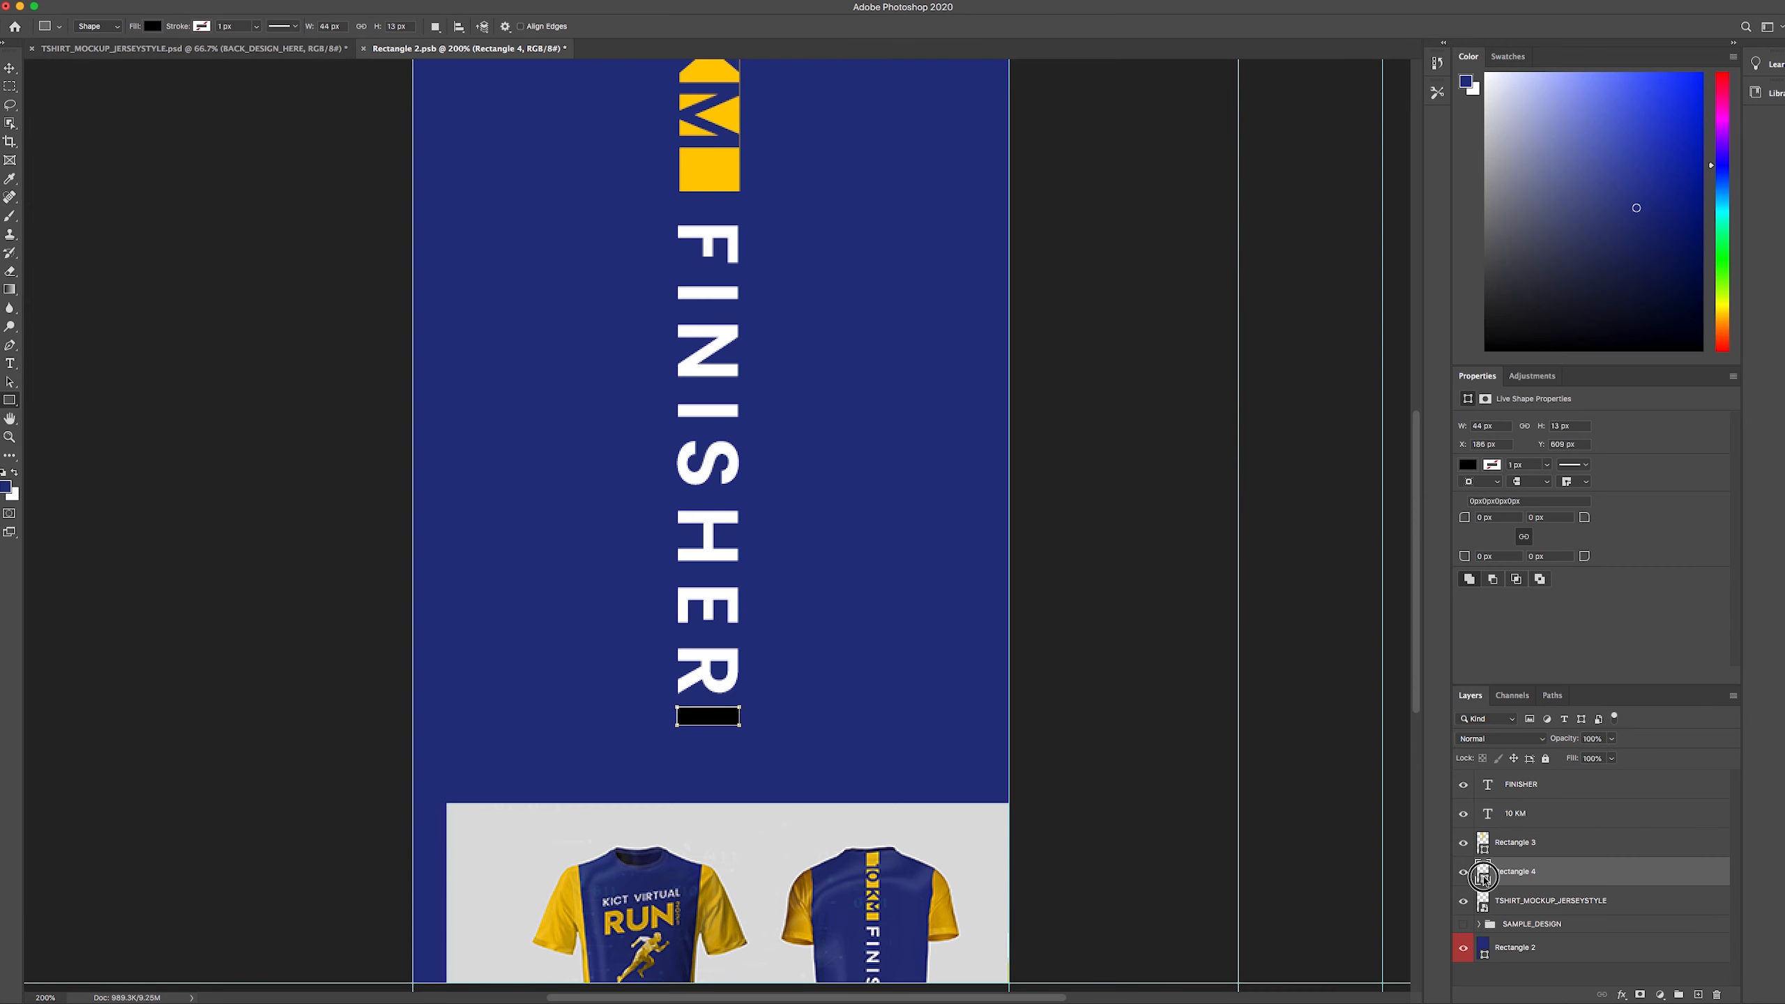
left_click(707, 179)
left_click(1615, 461)
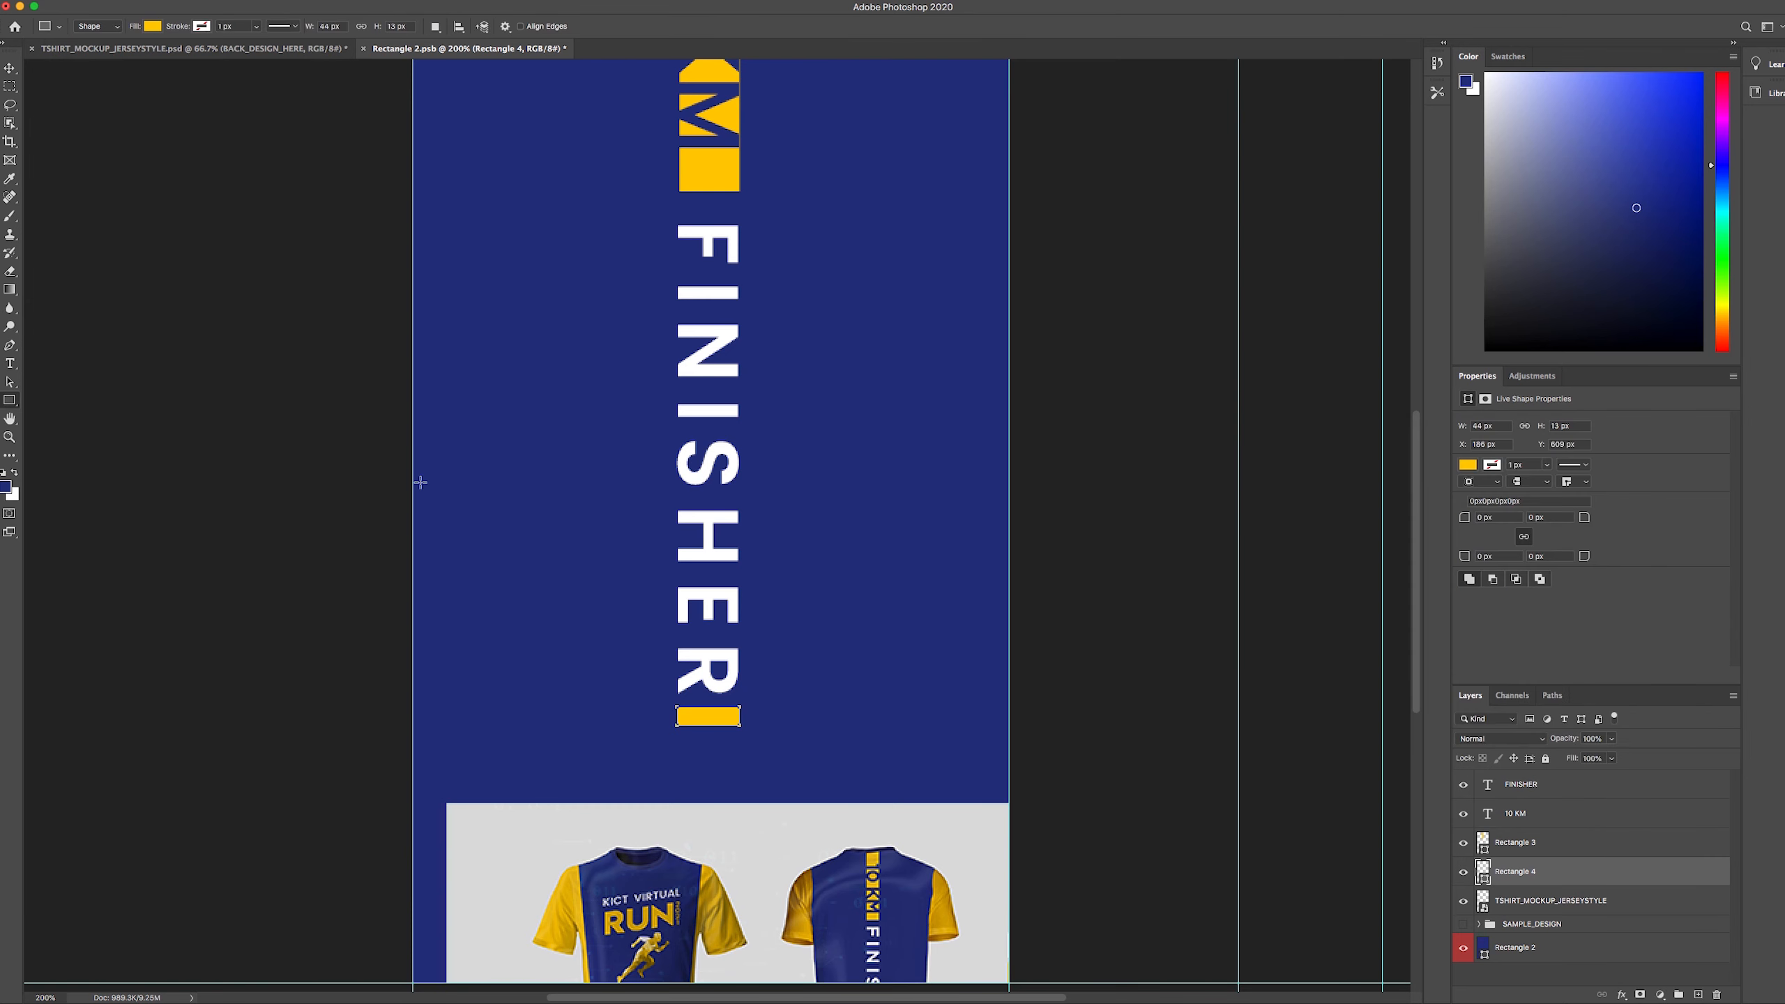
- Nudge the small yellow rectangle down a few pixels to widen the gap below FINISHER, and deselect it
left_click(9, 67)
key("Down")
key("Down")
key("Down")
key("Down")
key("Down")
key("Down")
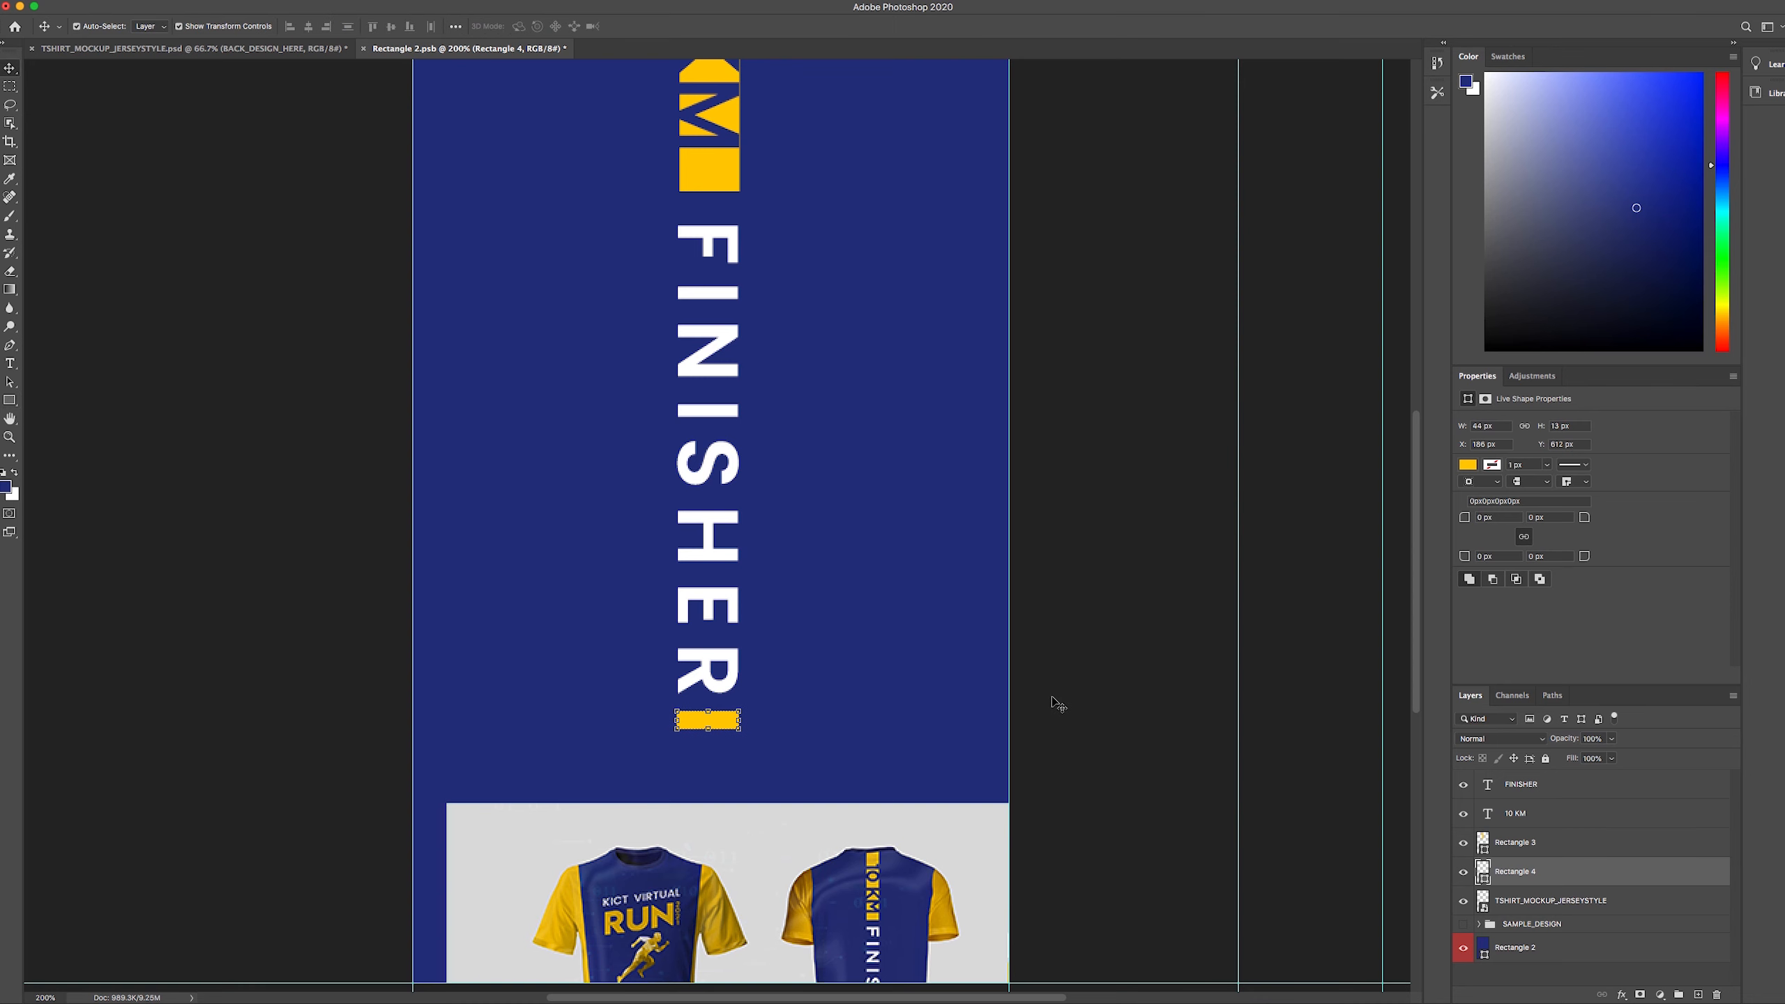
left_click(1076, 706)
- Move the reference mockup image up and align it with the canvas width, at about X -0.01 cm, Y 4.99 cm
key("z")
left_click(708, 580, "alt")
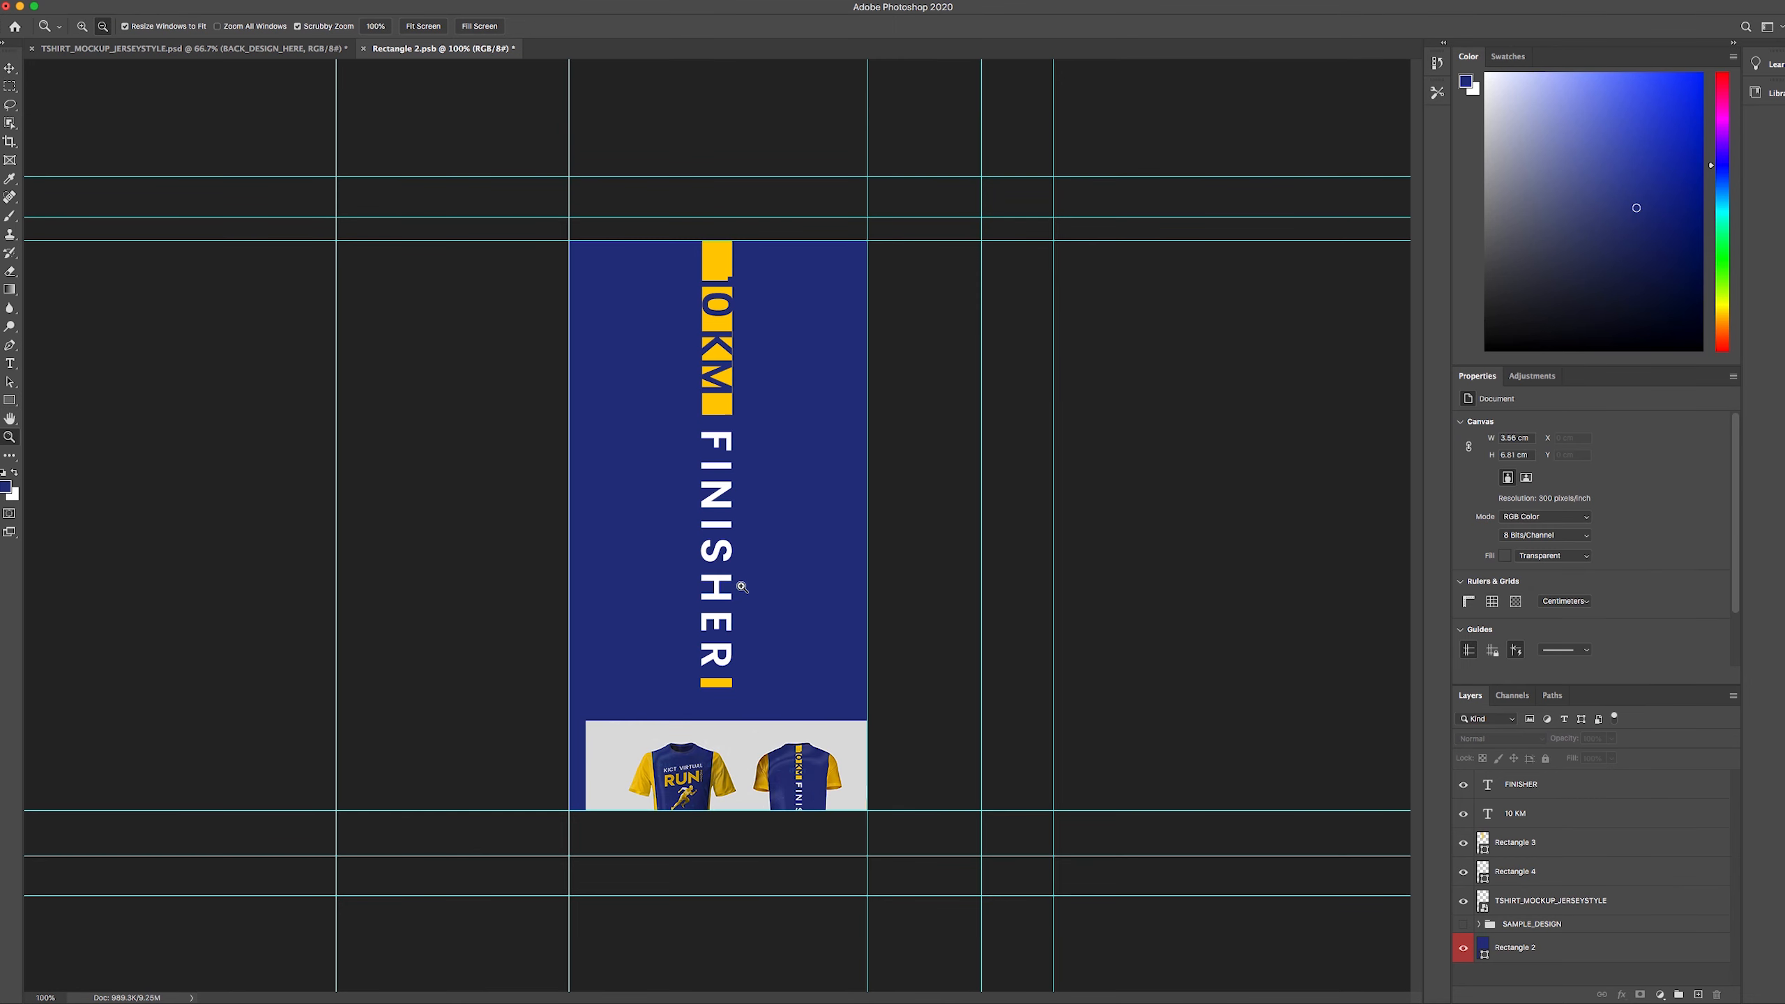
left_click(10, 67)
left_click_drag(731, 768, 714, 707)
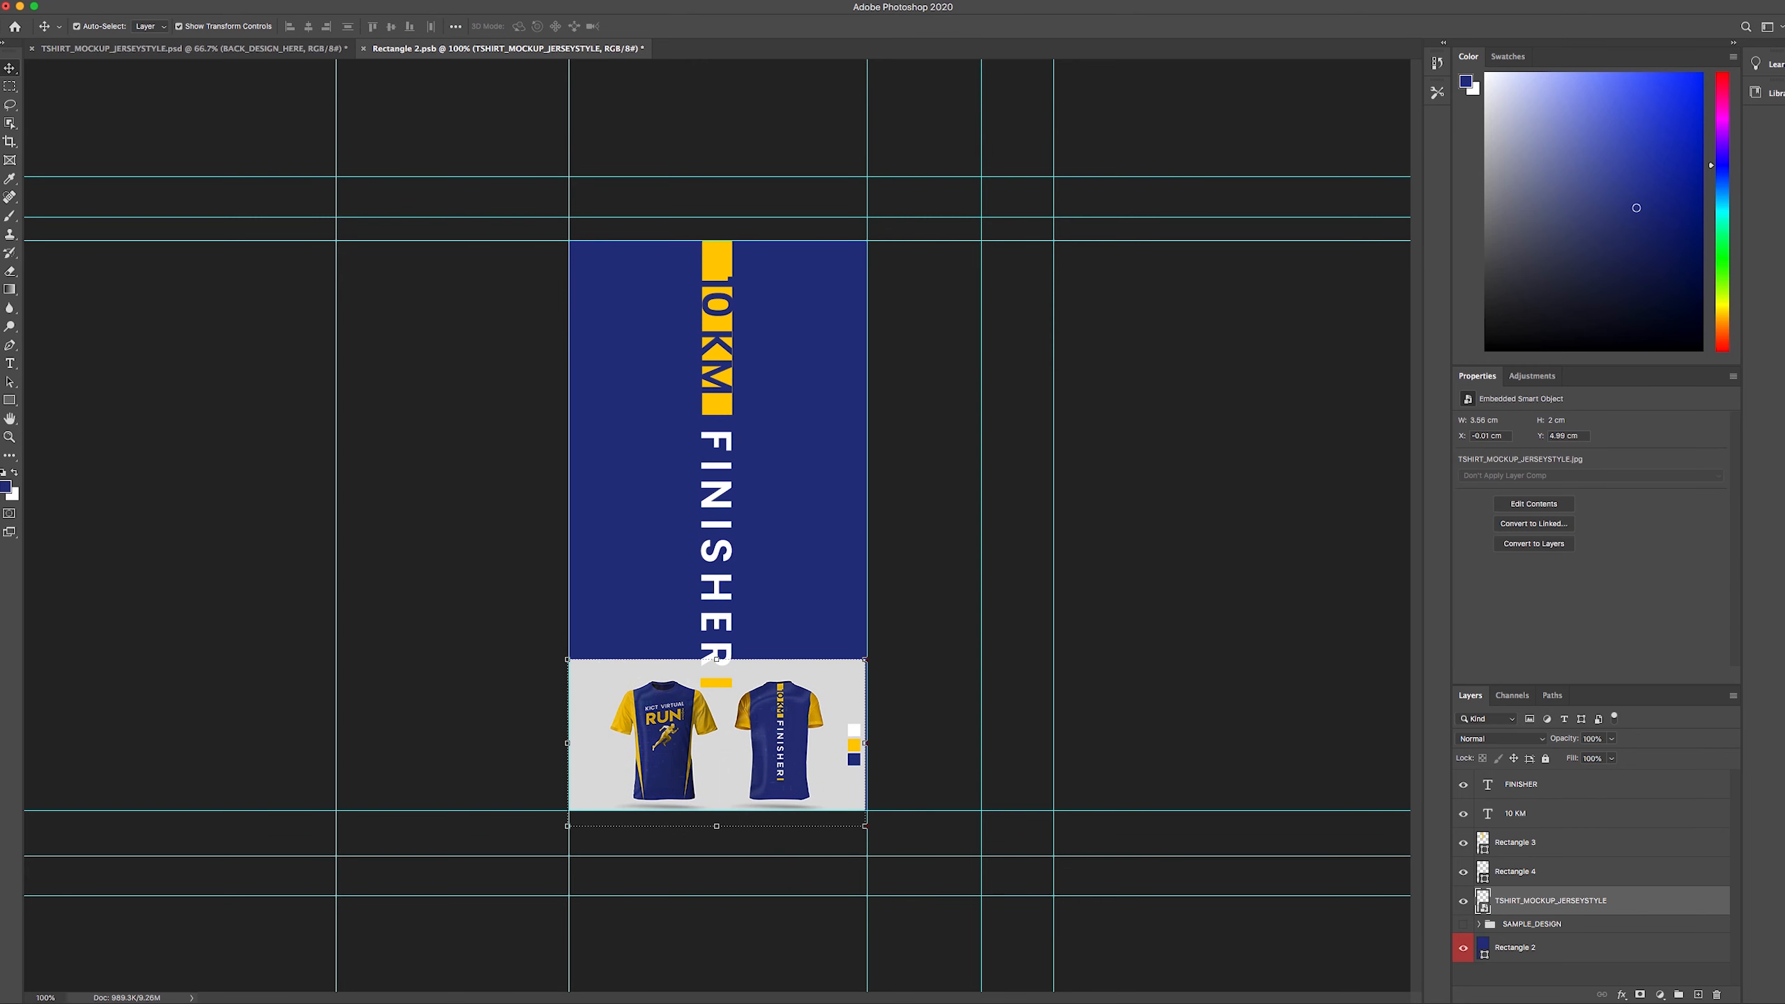
- Place the desktop image v617batch2-kul-05-technology.jpg into the back design and commit the placement
left_click(35, 9)
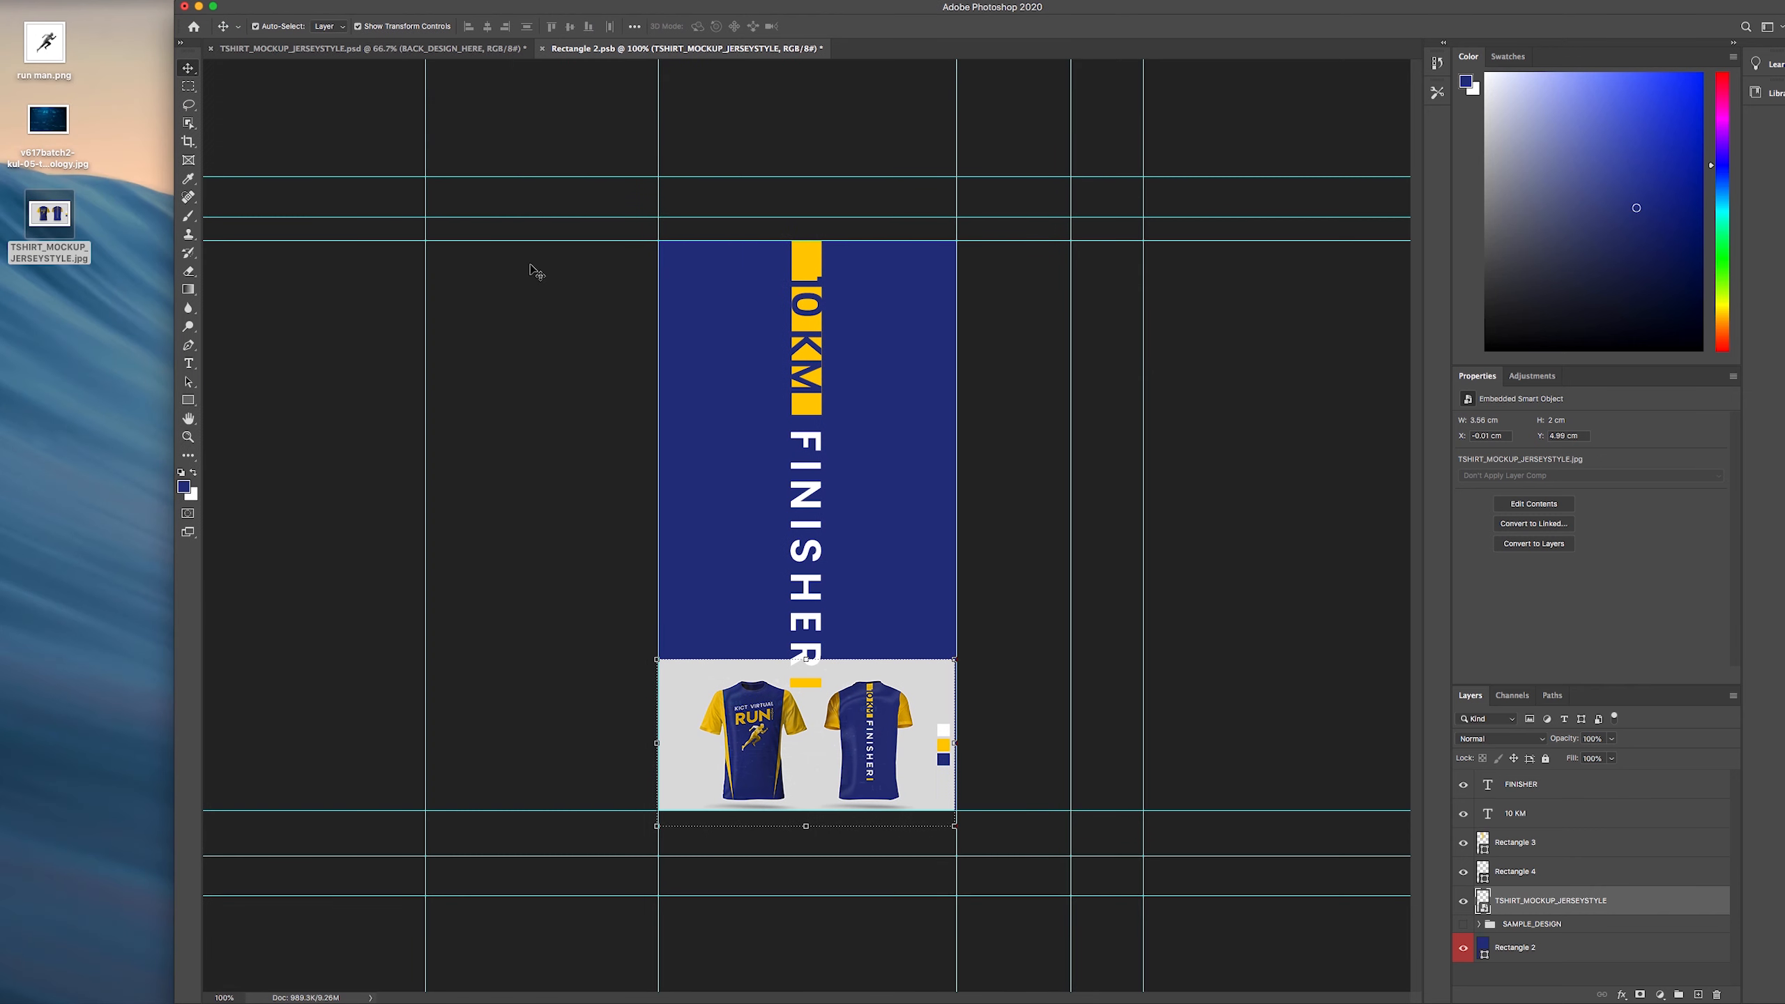
left_click(31, 361)
left_click_drag(49, 119, 722, 432)
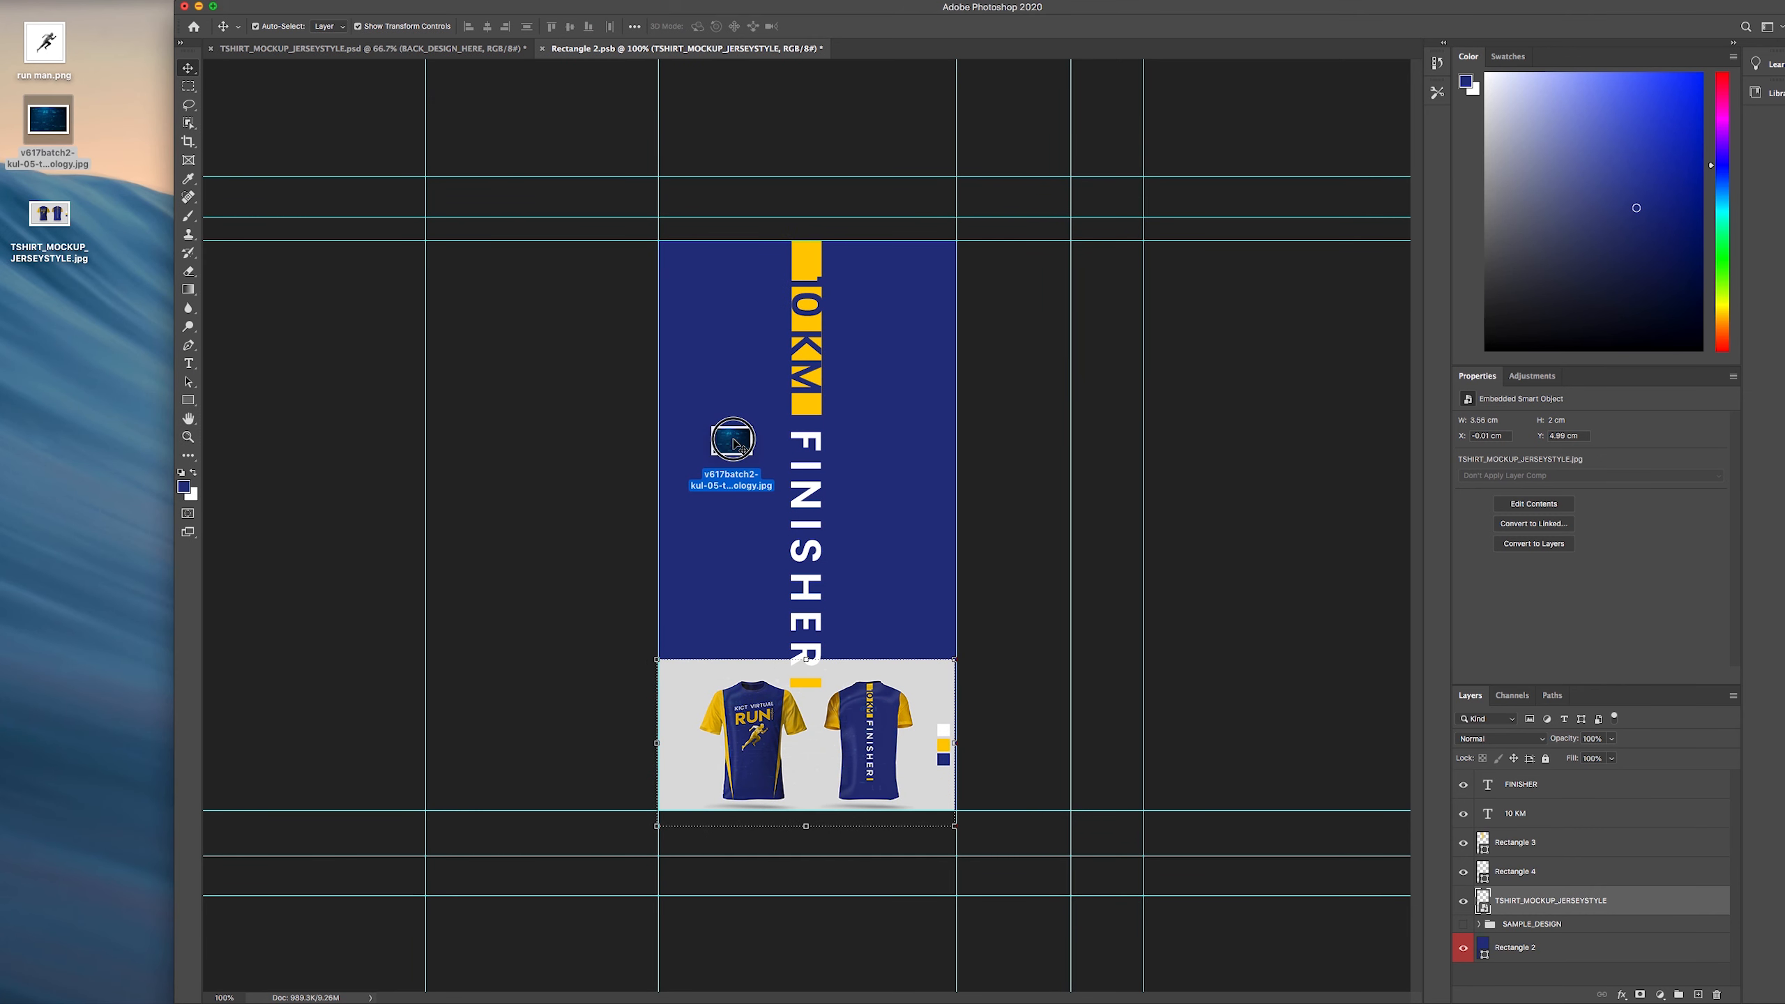
left_click(214, 7)
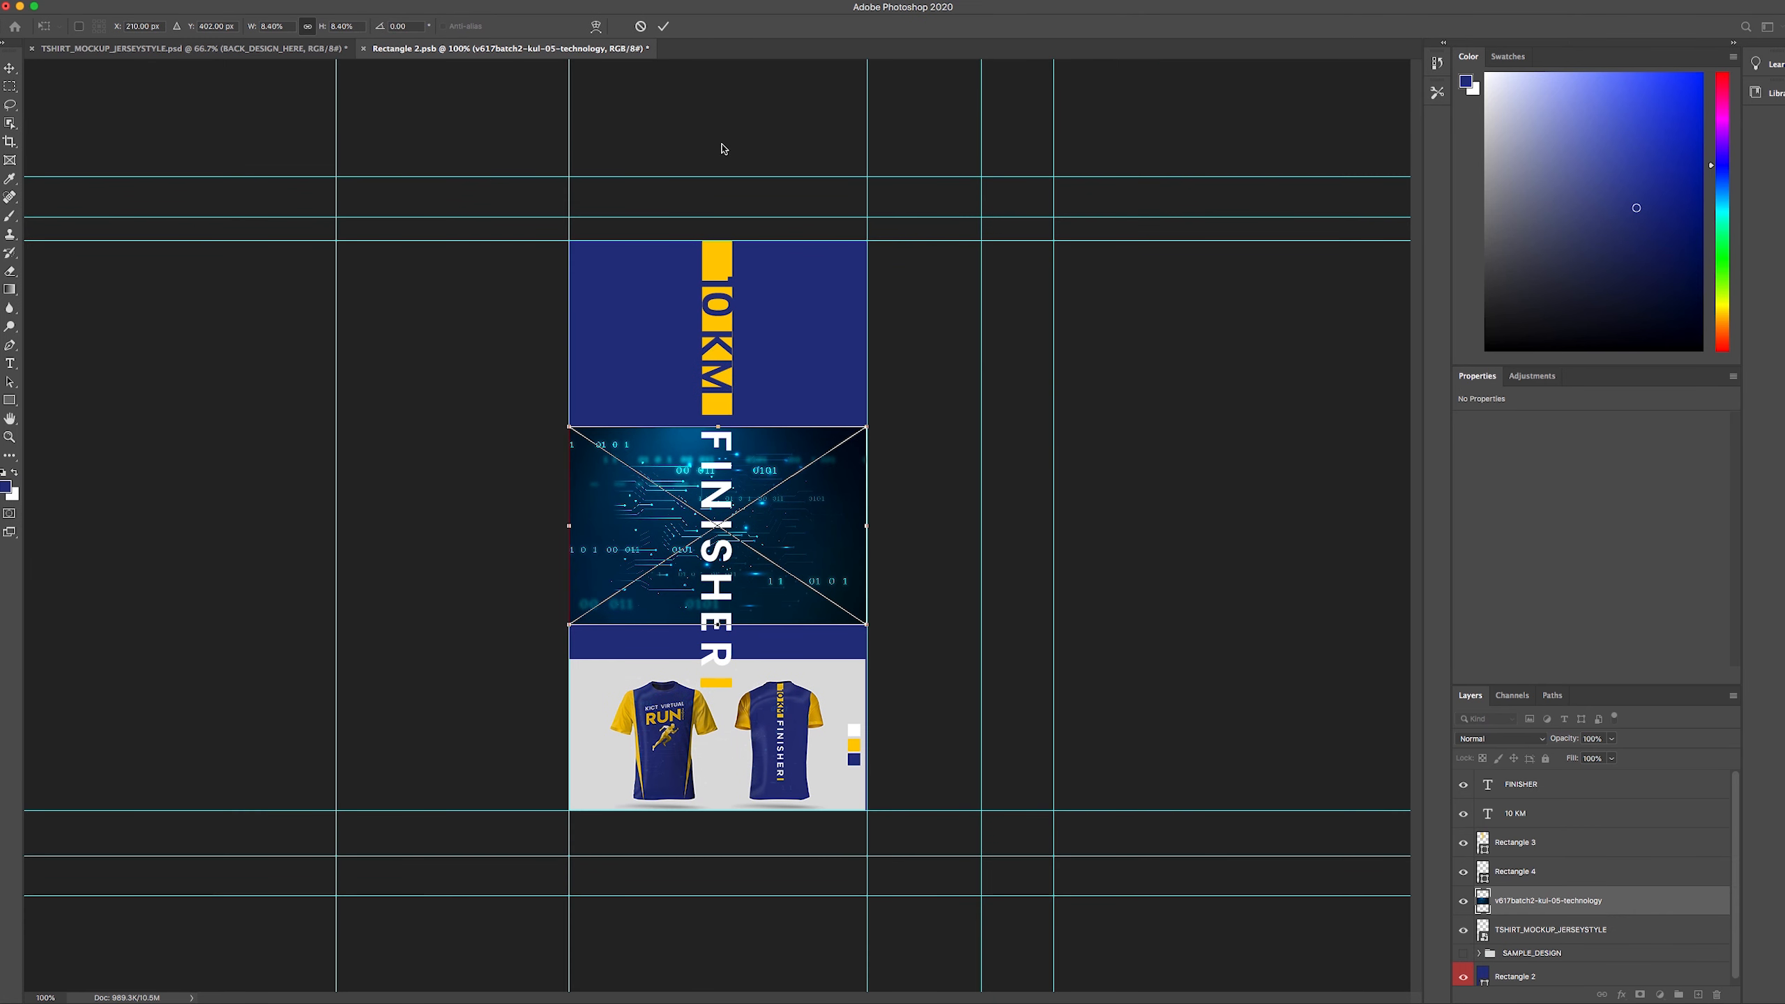
left_click(661, 25)
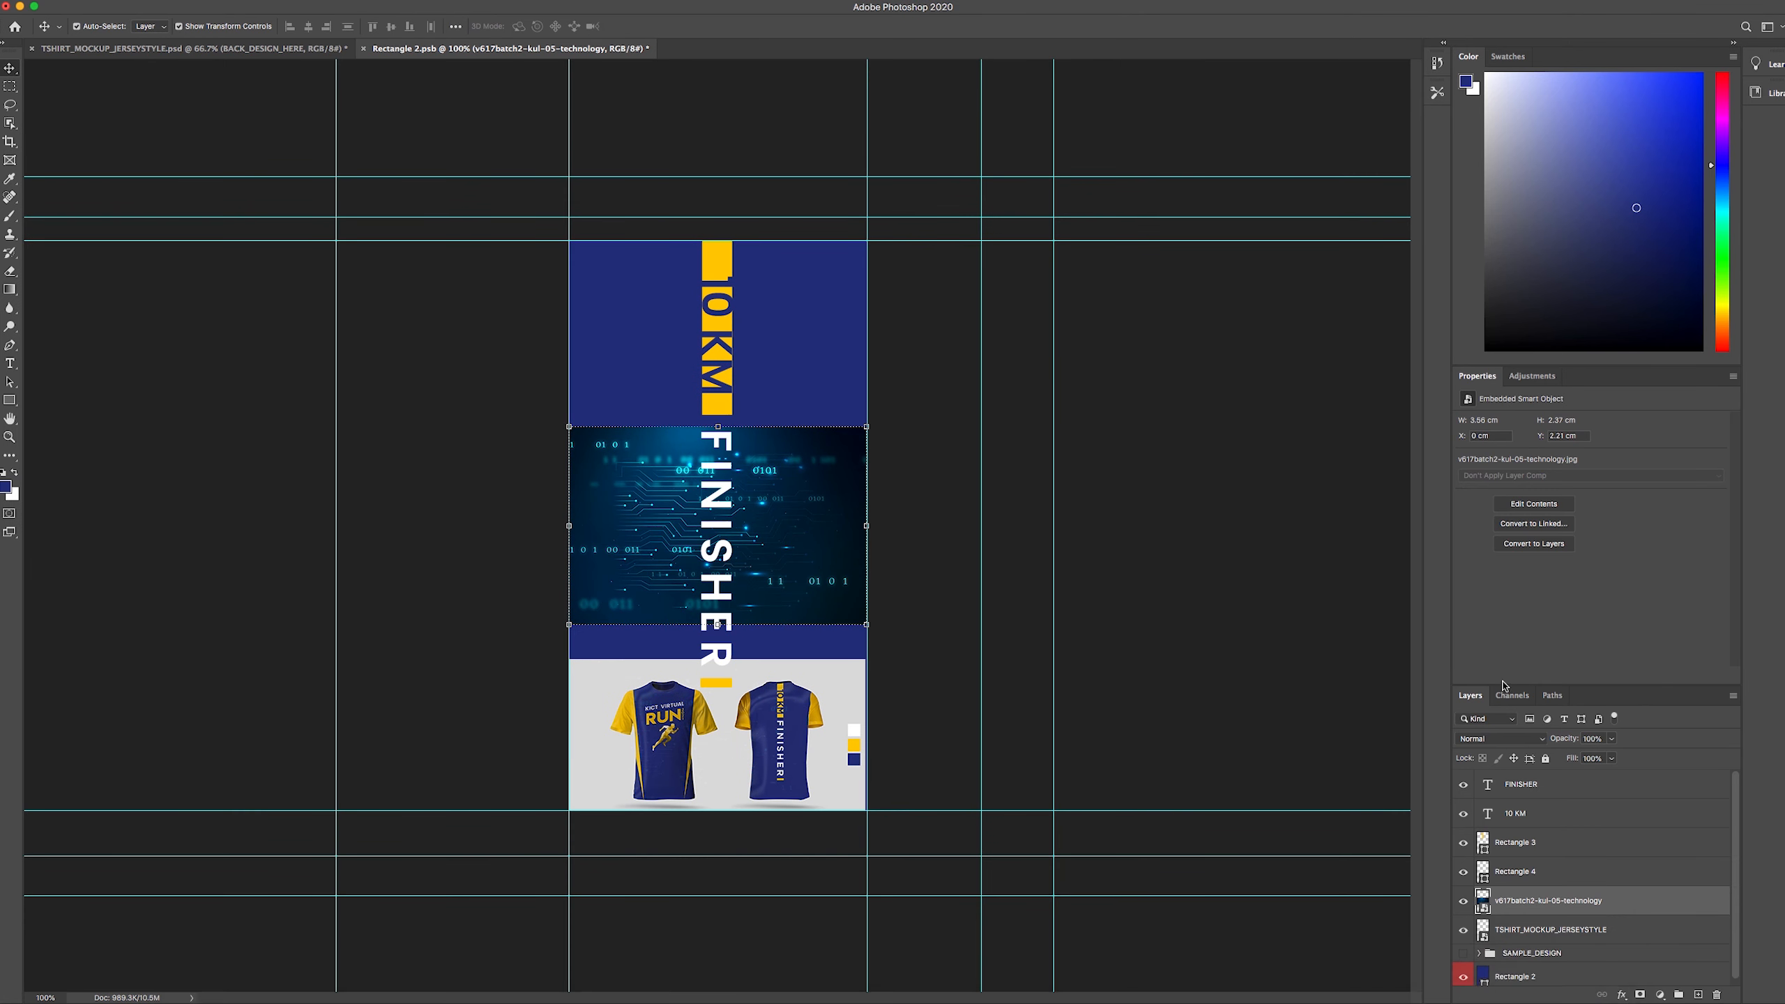
- Set the technology image's blend mode to Lighten and its opacity to 18%
left_click(1543, 744)
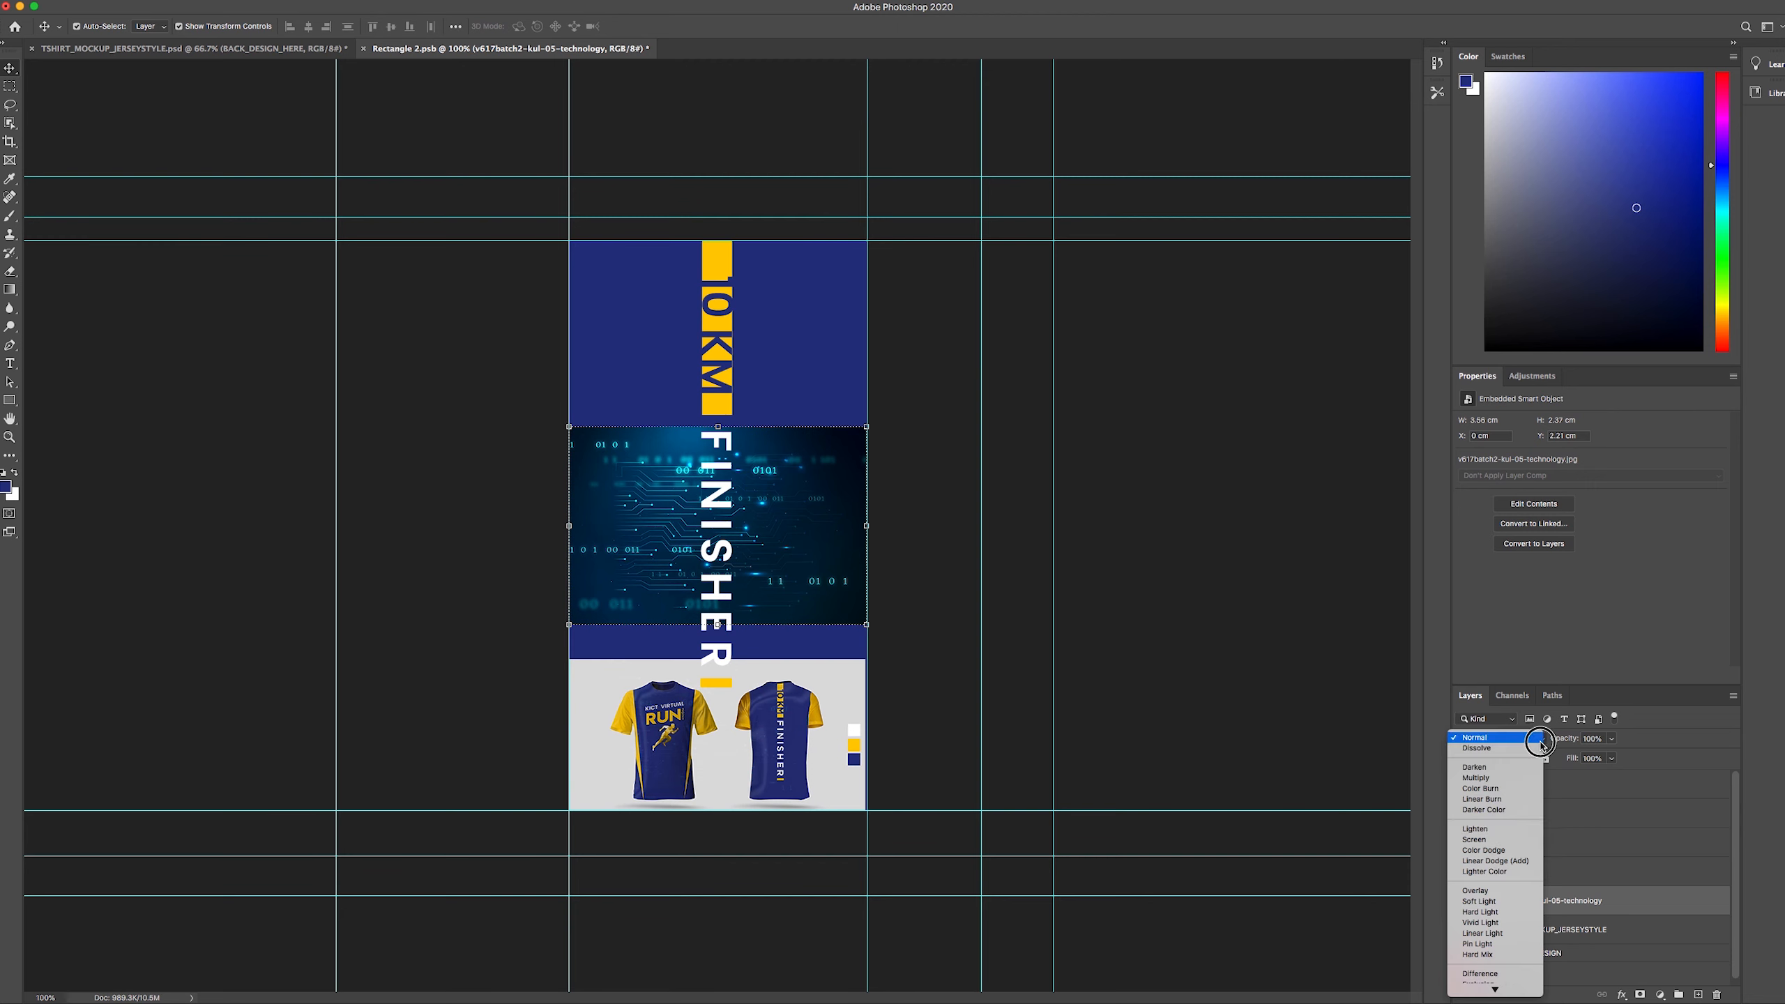
left_click(1486, 830)
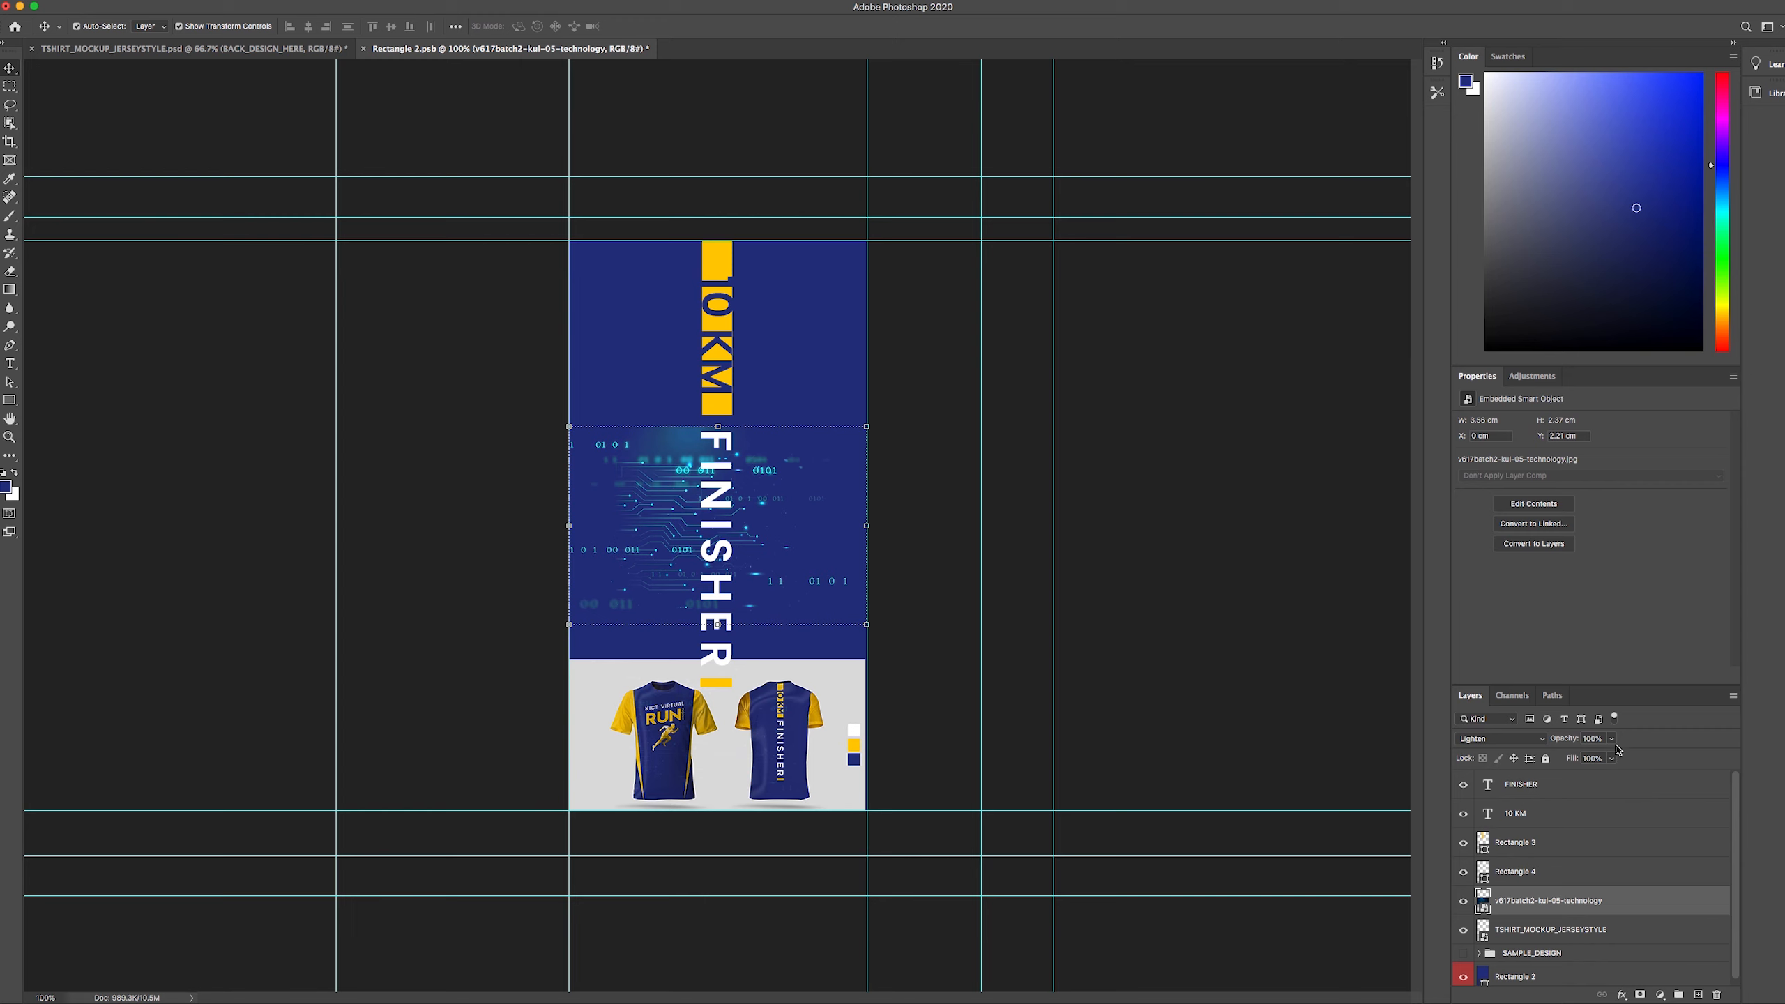
left_click_drag(1613, 743, 1560, 755)
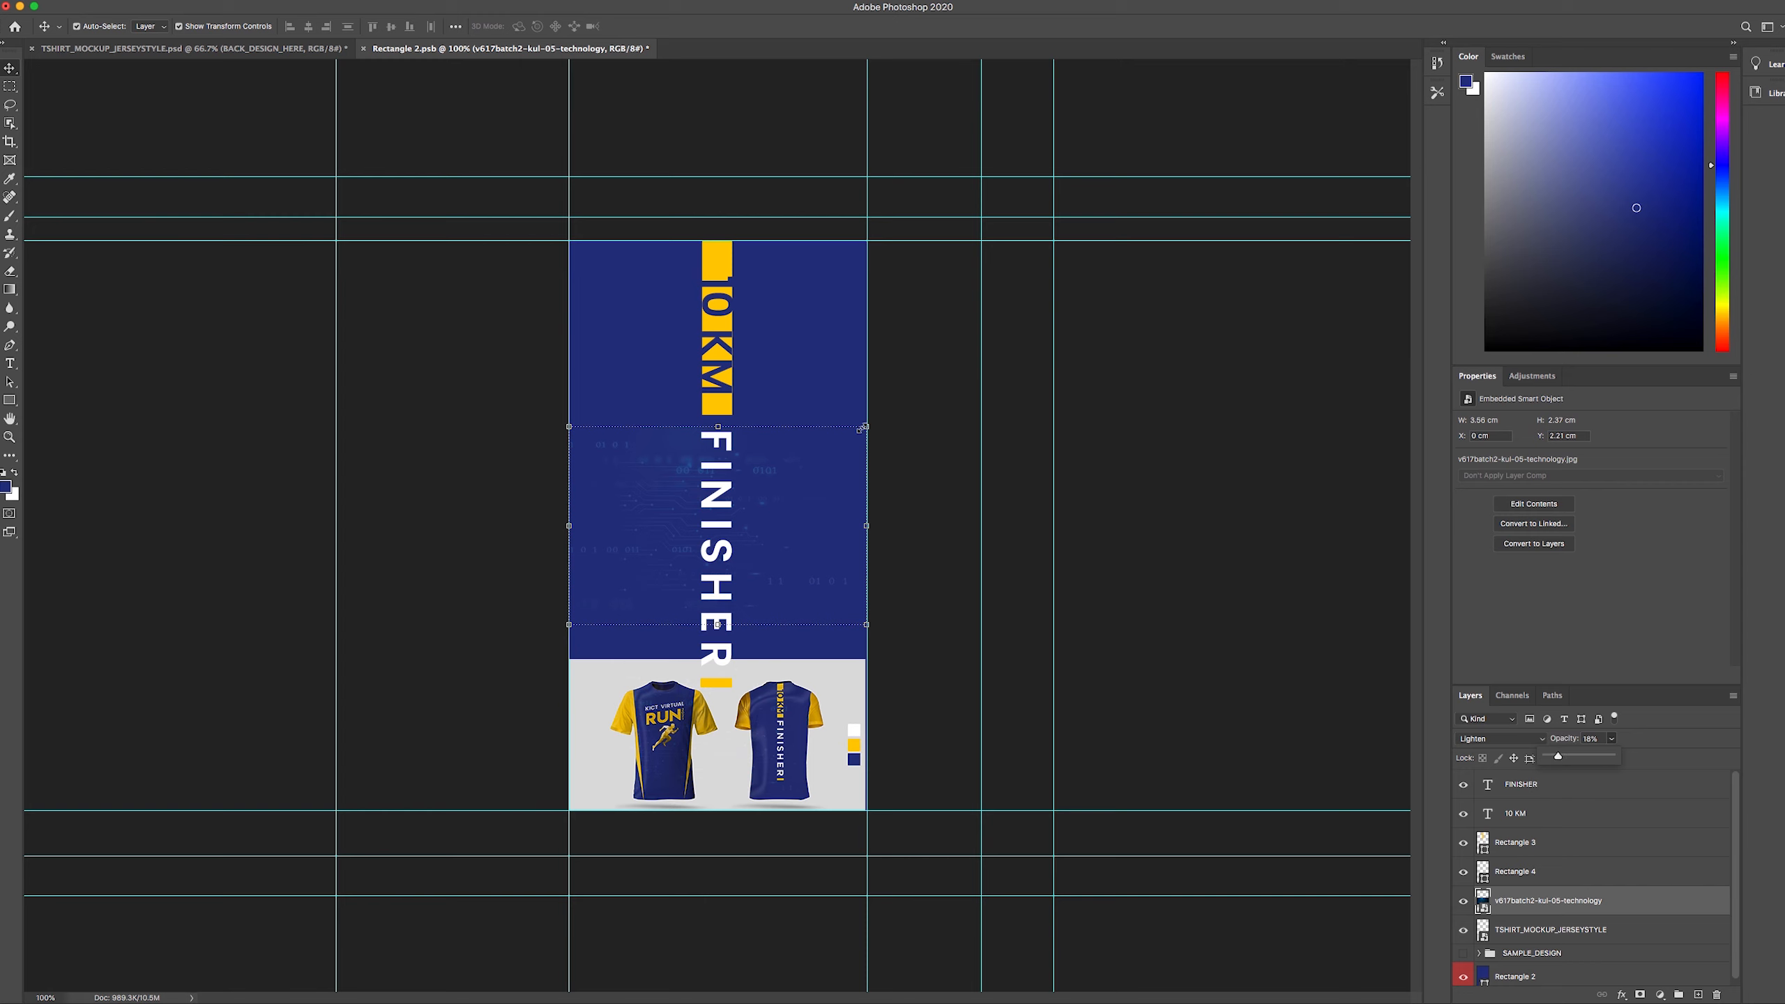
- Scale the technology image to about 21.89%, shift it left with its upper edge on the canvas edge, and apply the transform
left_click_drag(865, 426, 1127, 300)
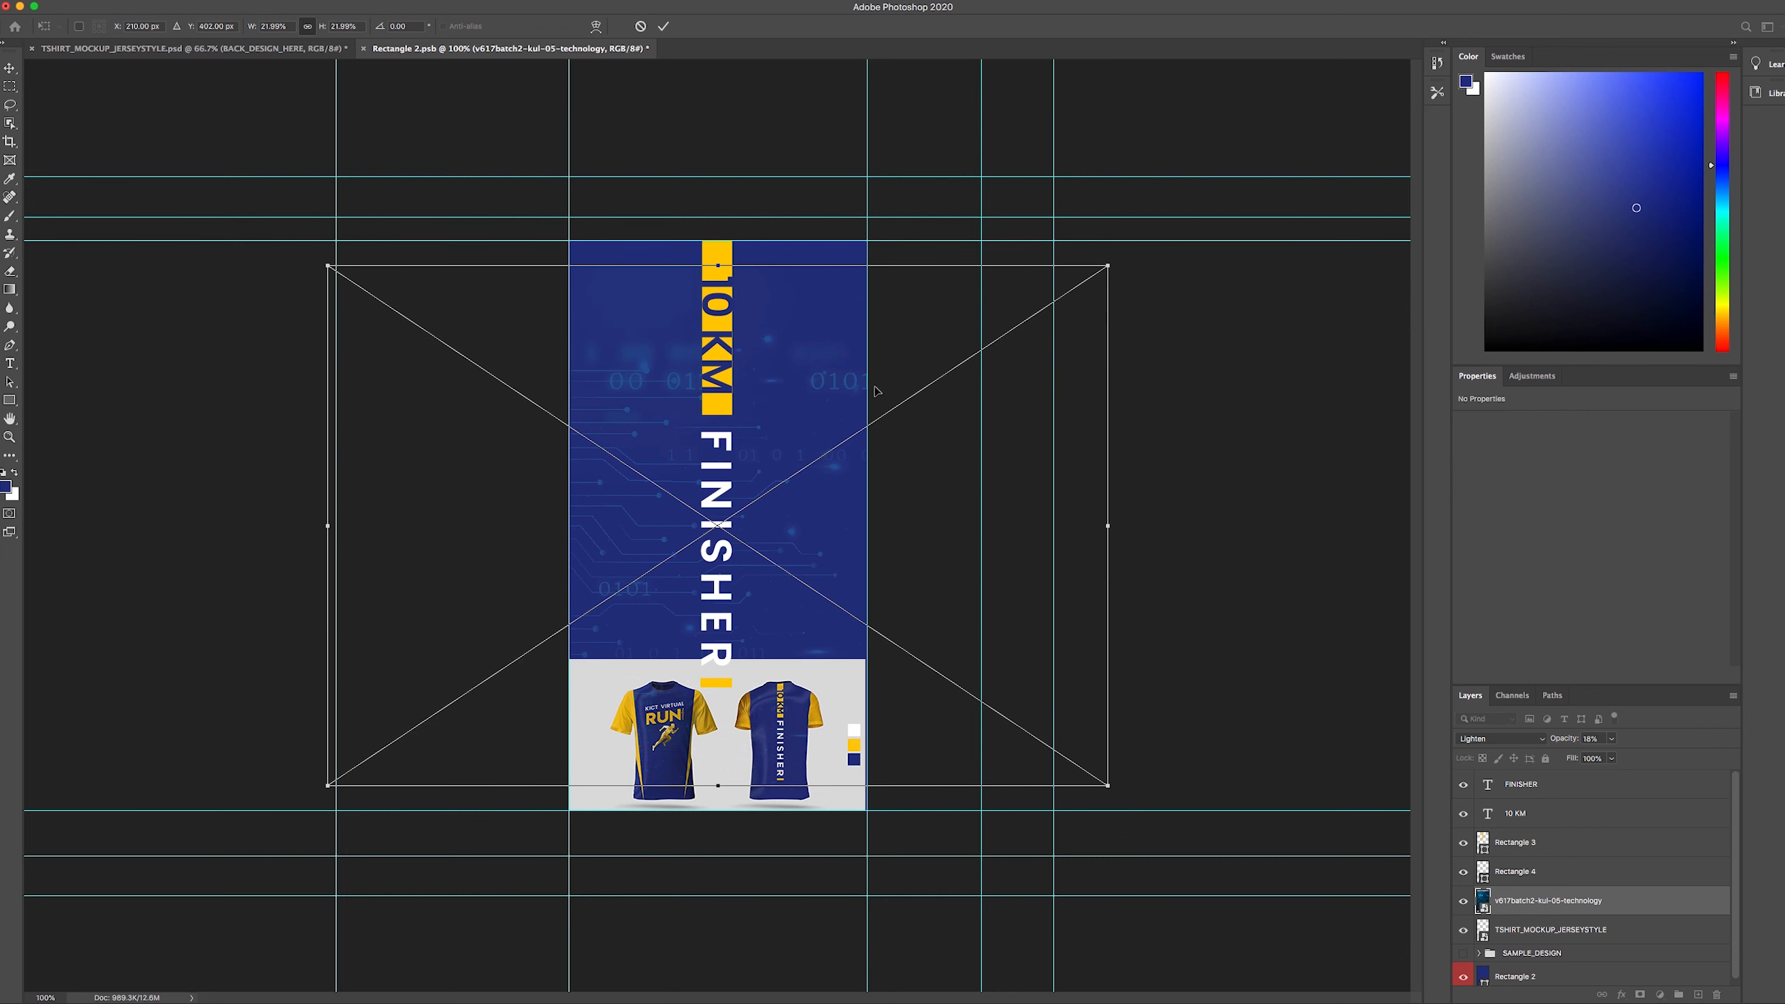
left_click_drag(800, 391, 679, 367)
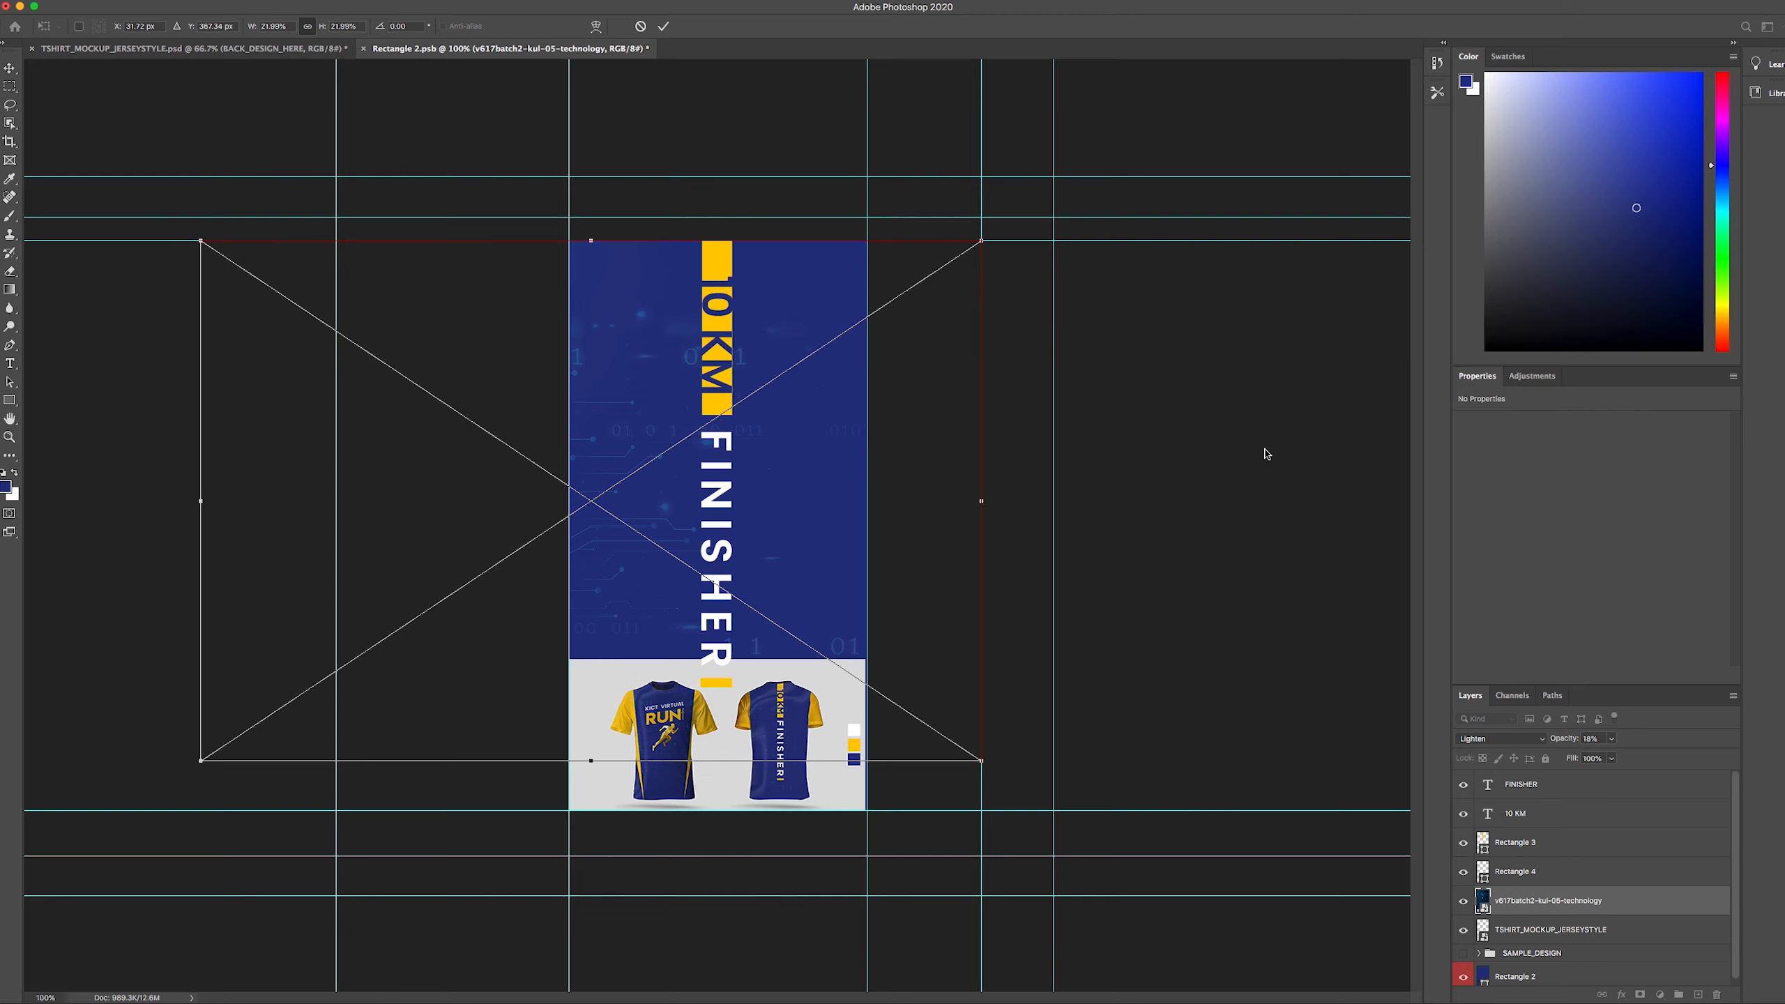
key("Right")
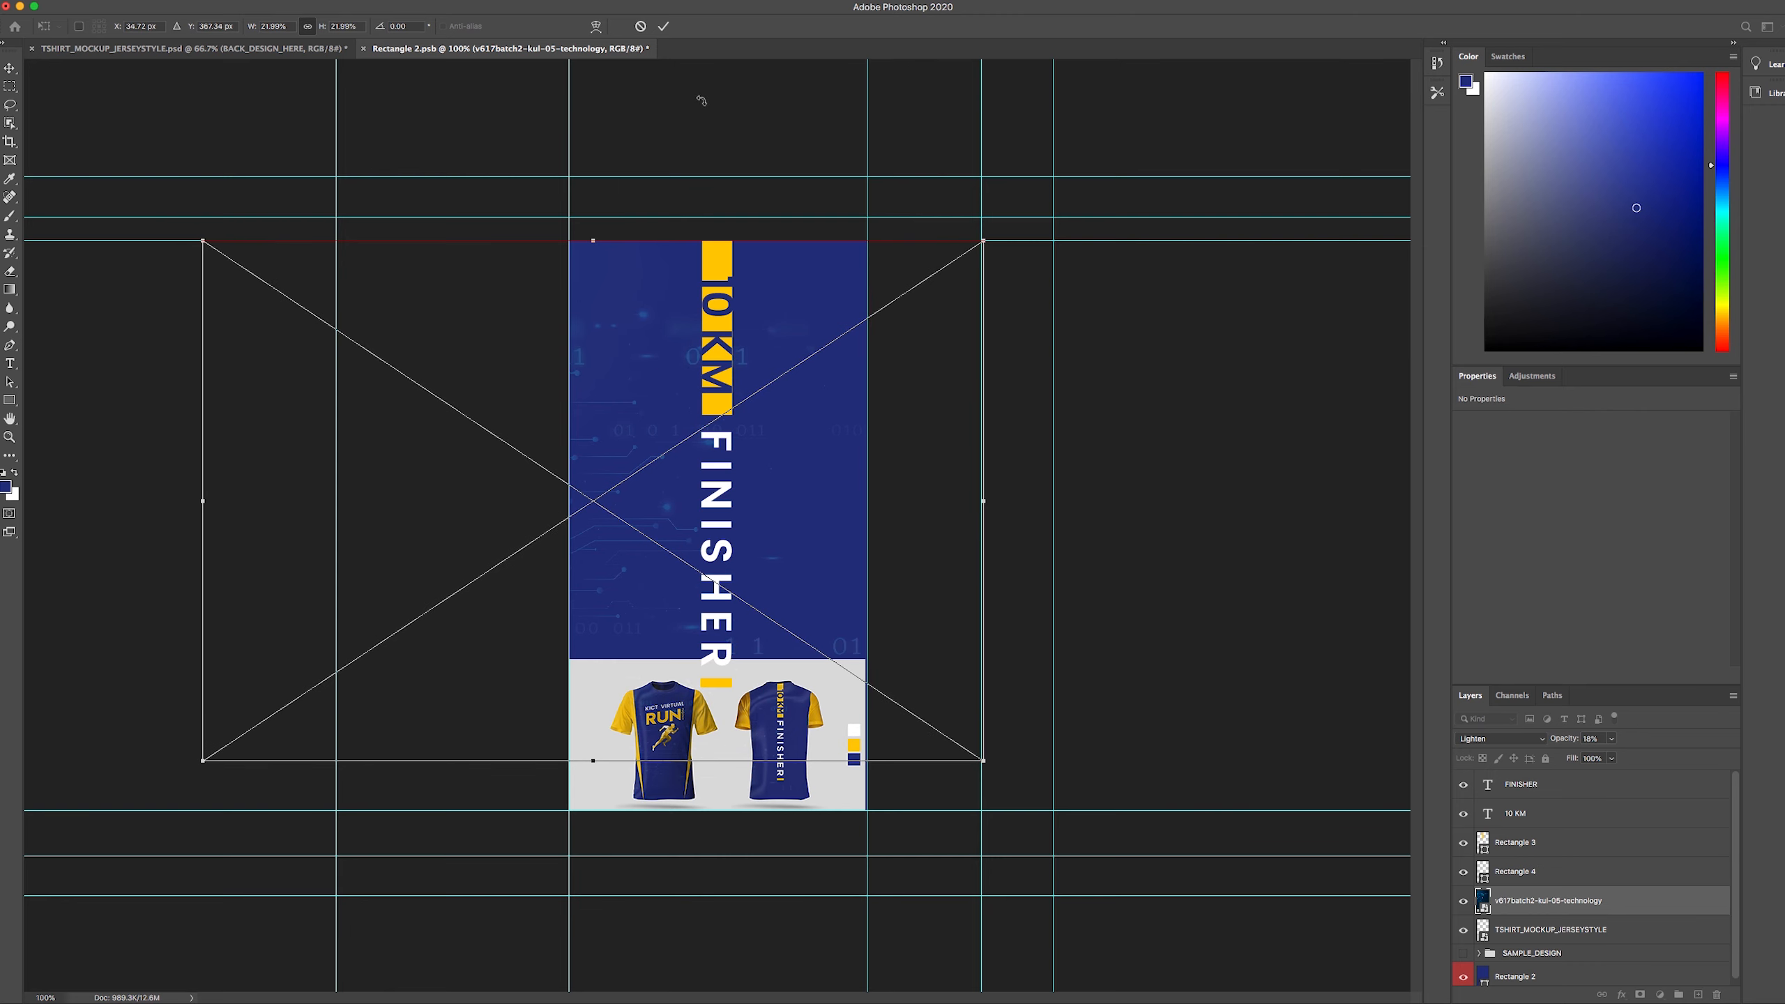
key("Left")
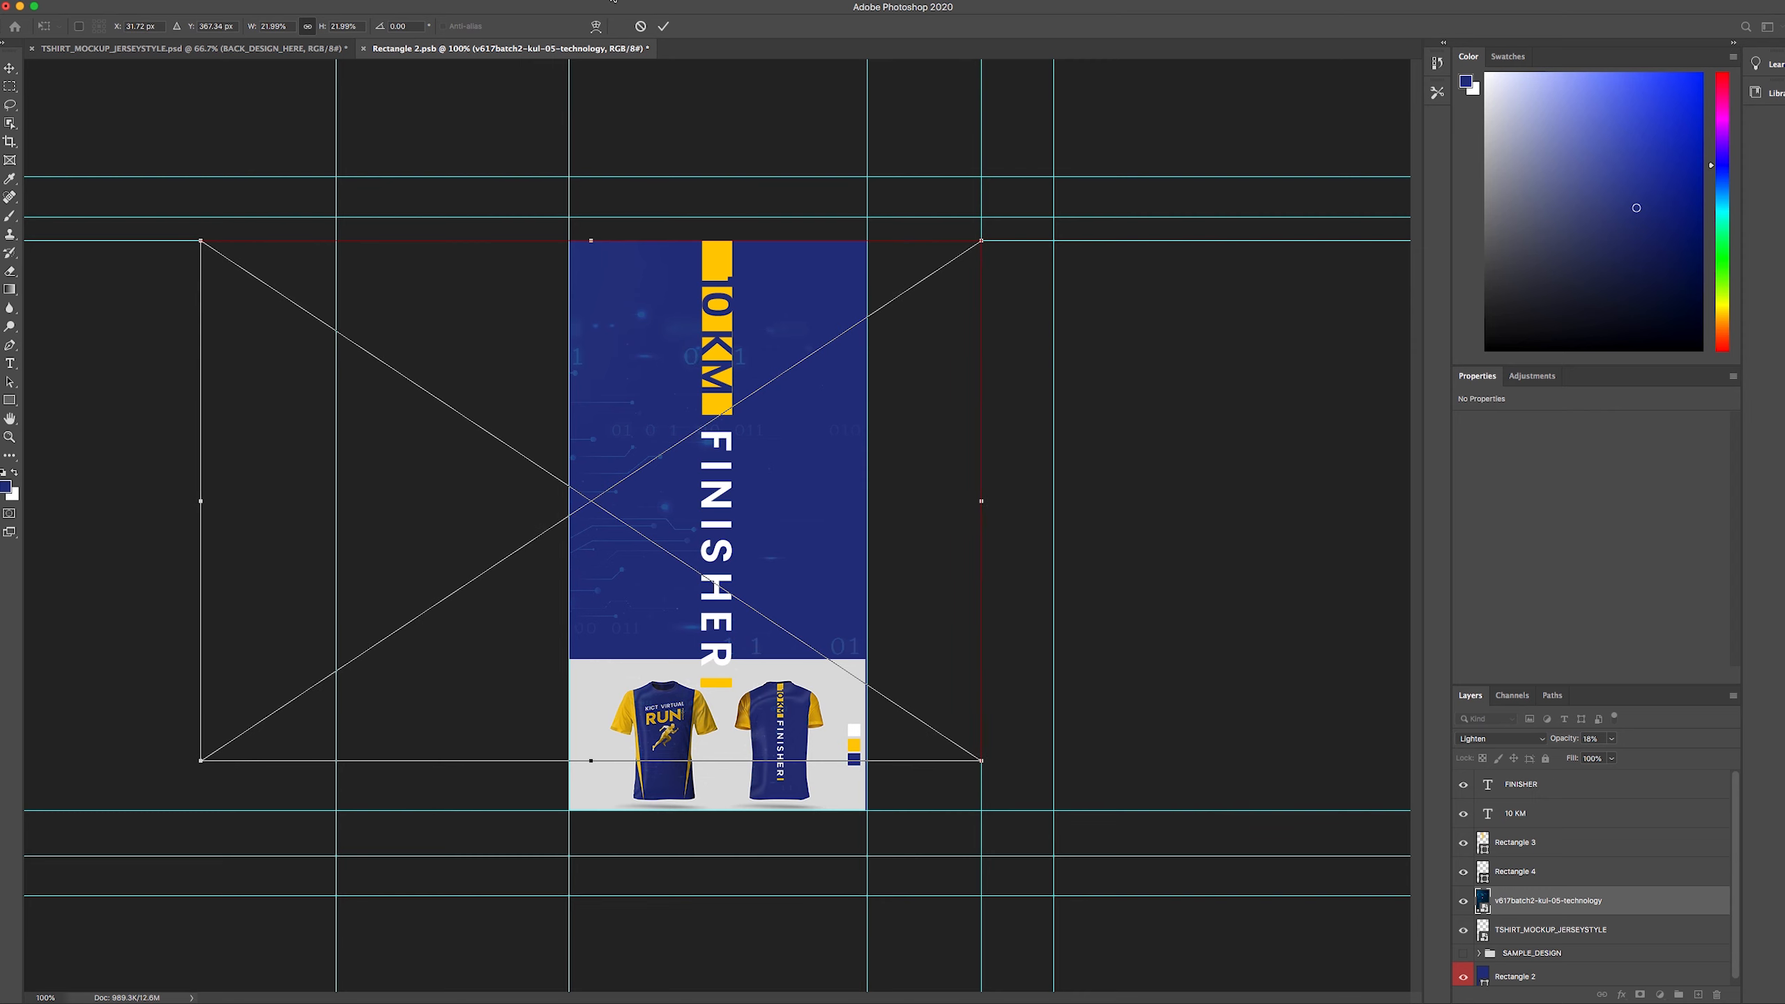
left_click(666, 27)
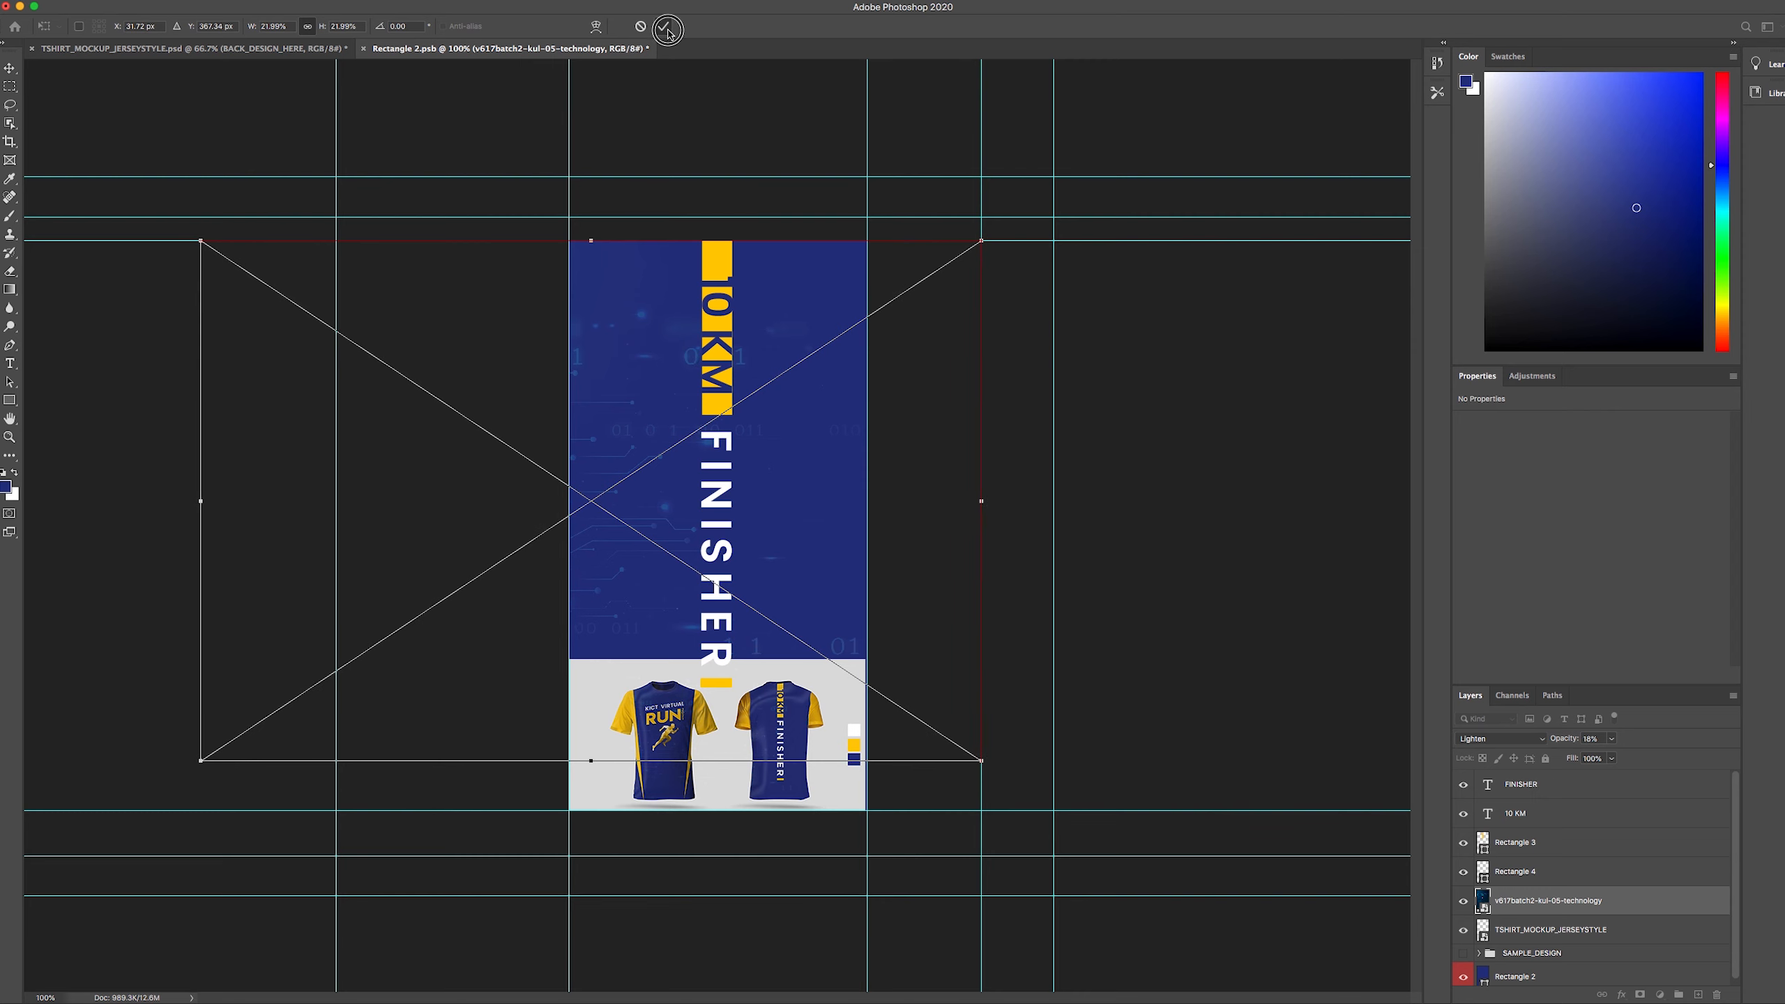
left_click(1114, 490)
left_click(713, 736)
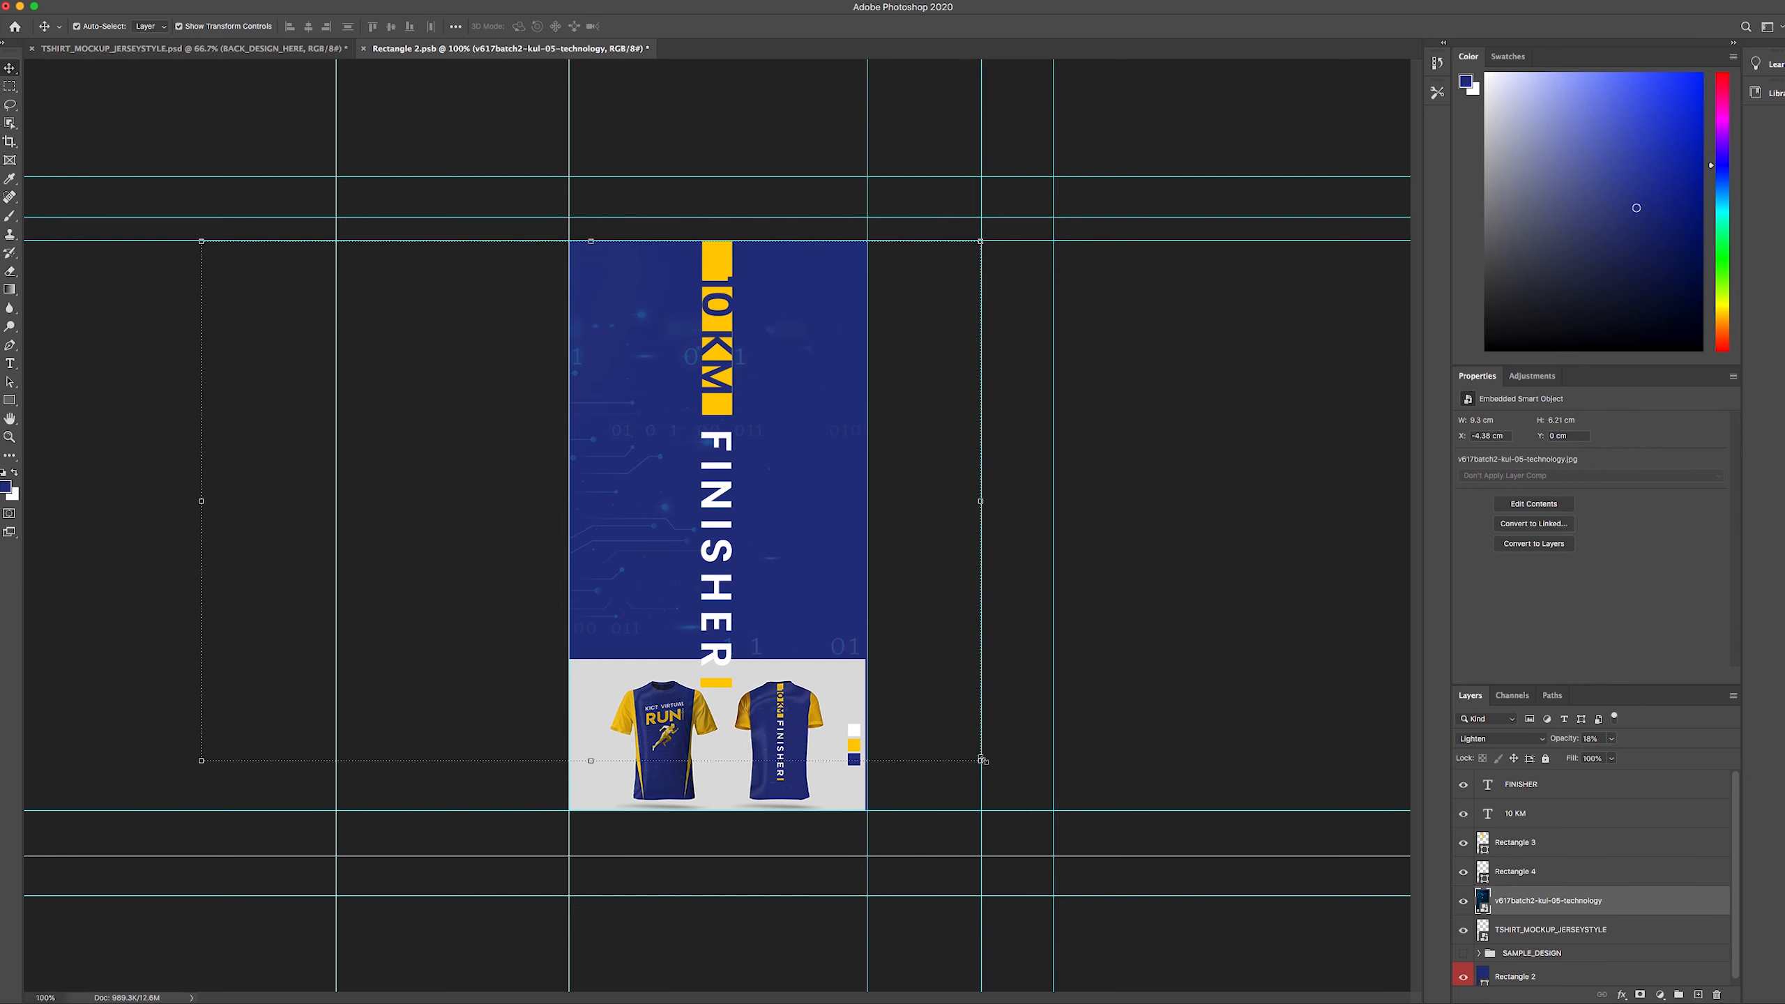
- Enlarge the technology image to about 24.84%, move it so its lower edge meets the canvas's lower edge, and apply the transform
left_click_drag(982, 760, 1033, 794)
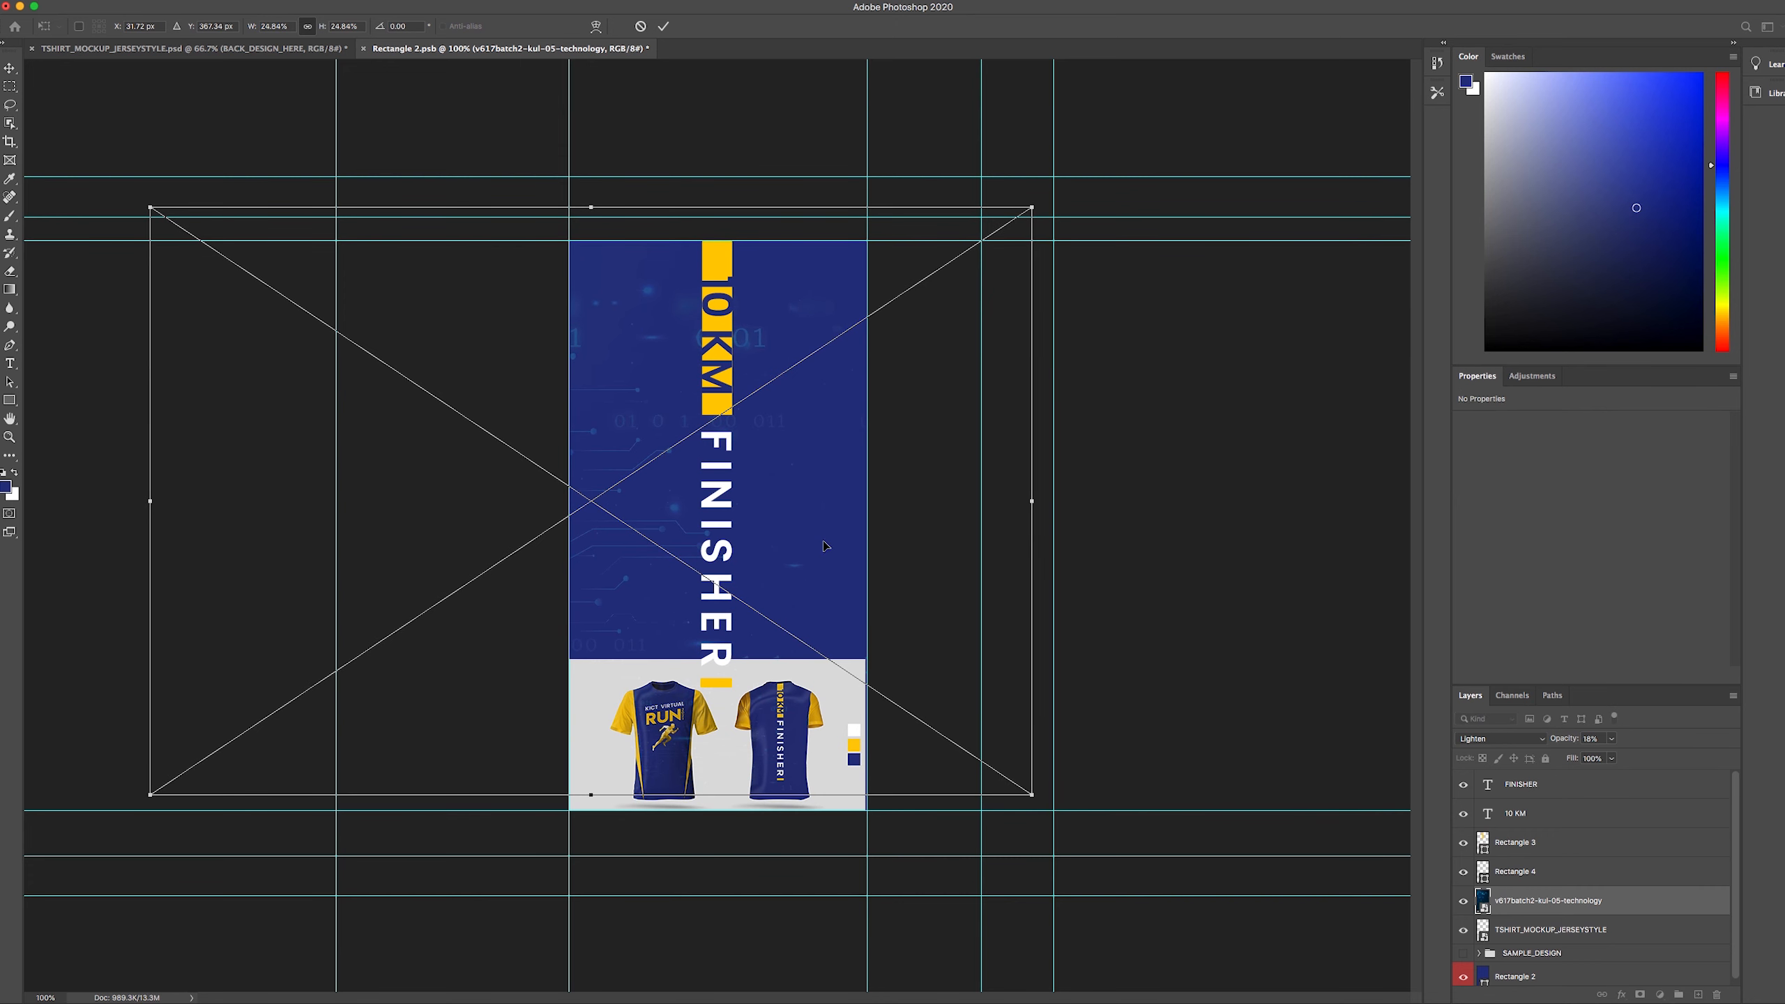
left_click_drag(818, 501, 802, 515)
key("Left")
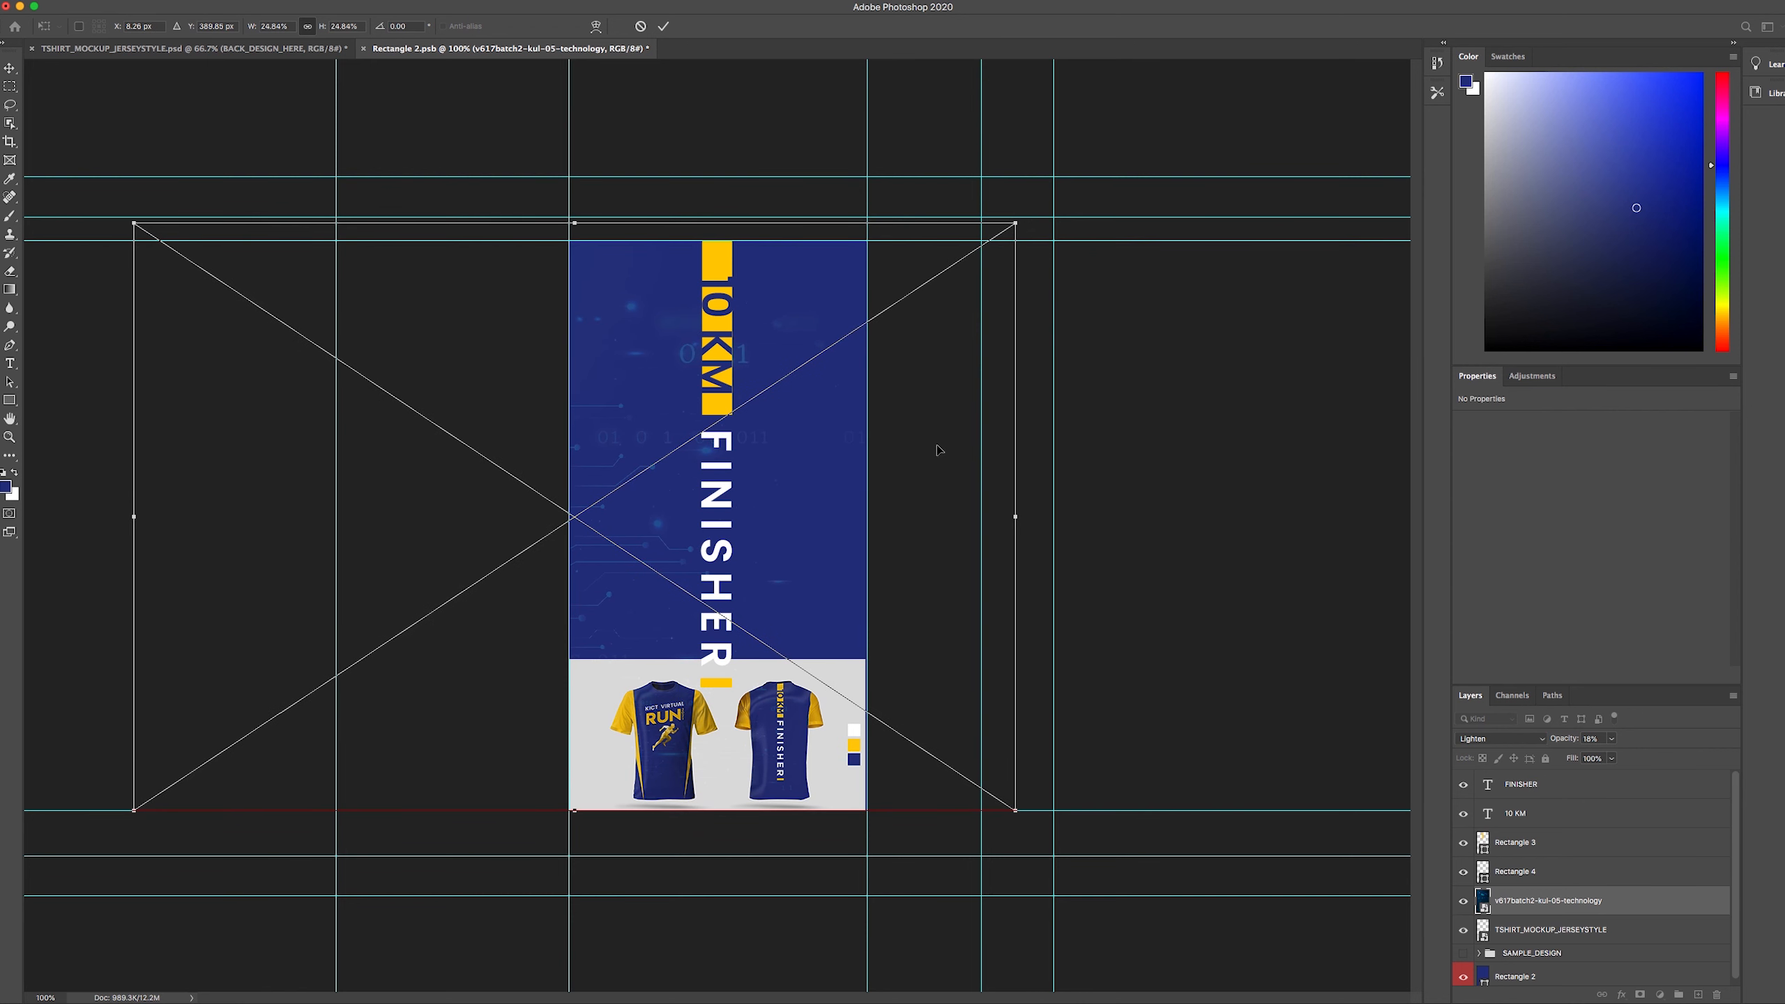
left_click(661, 28)
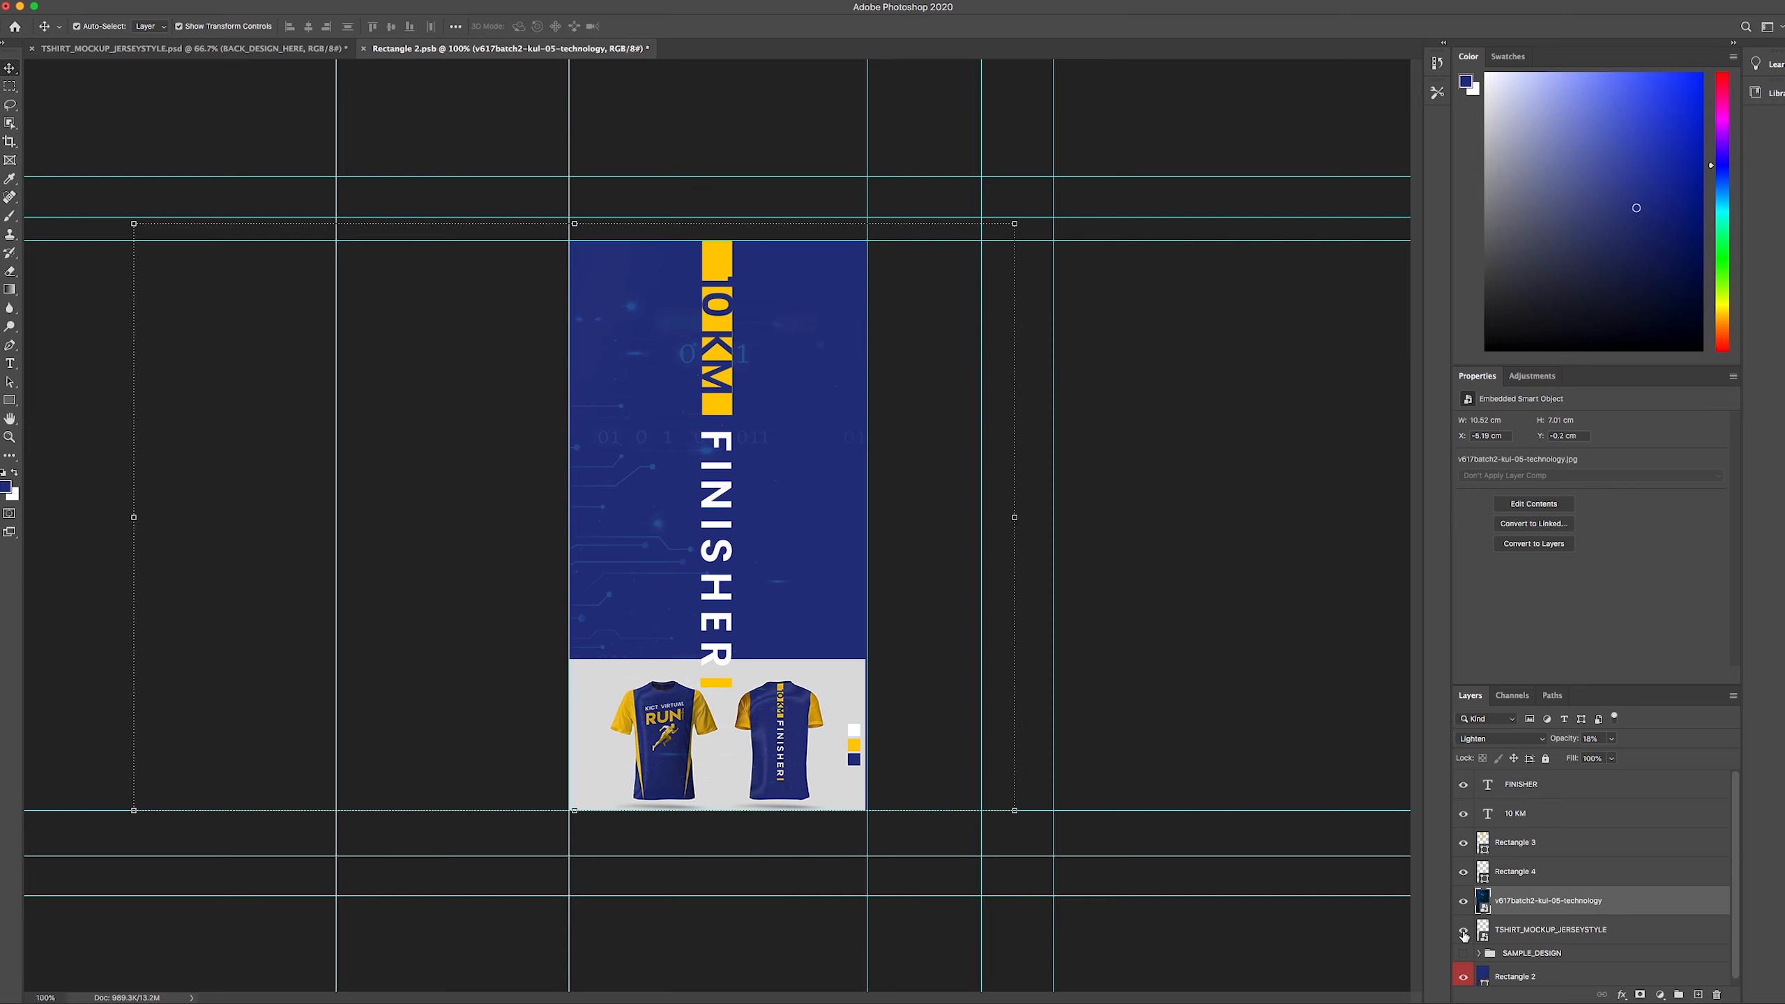
- Hide the TSHIRT_MOCKUP_JERSEYSTYLE reference layer and save the back design to check it on the shirt mockup
left_click(1463, 931)
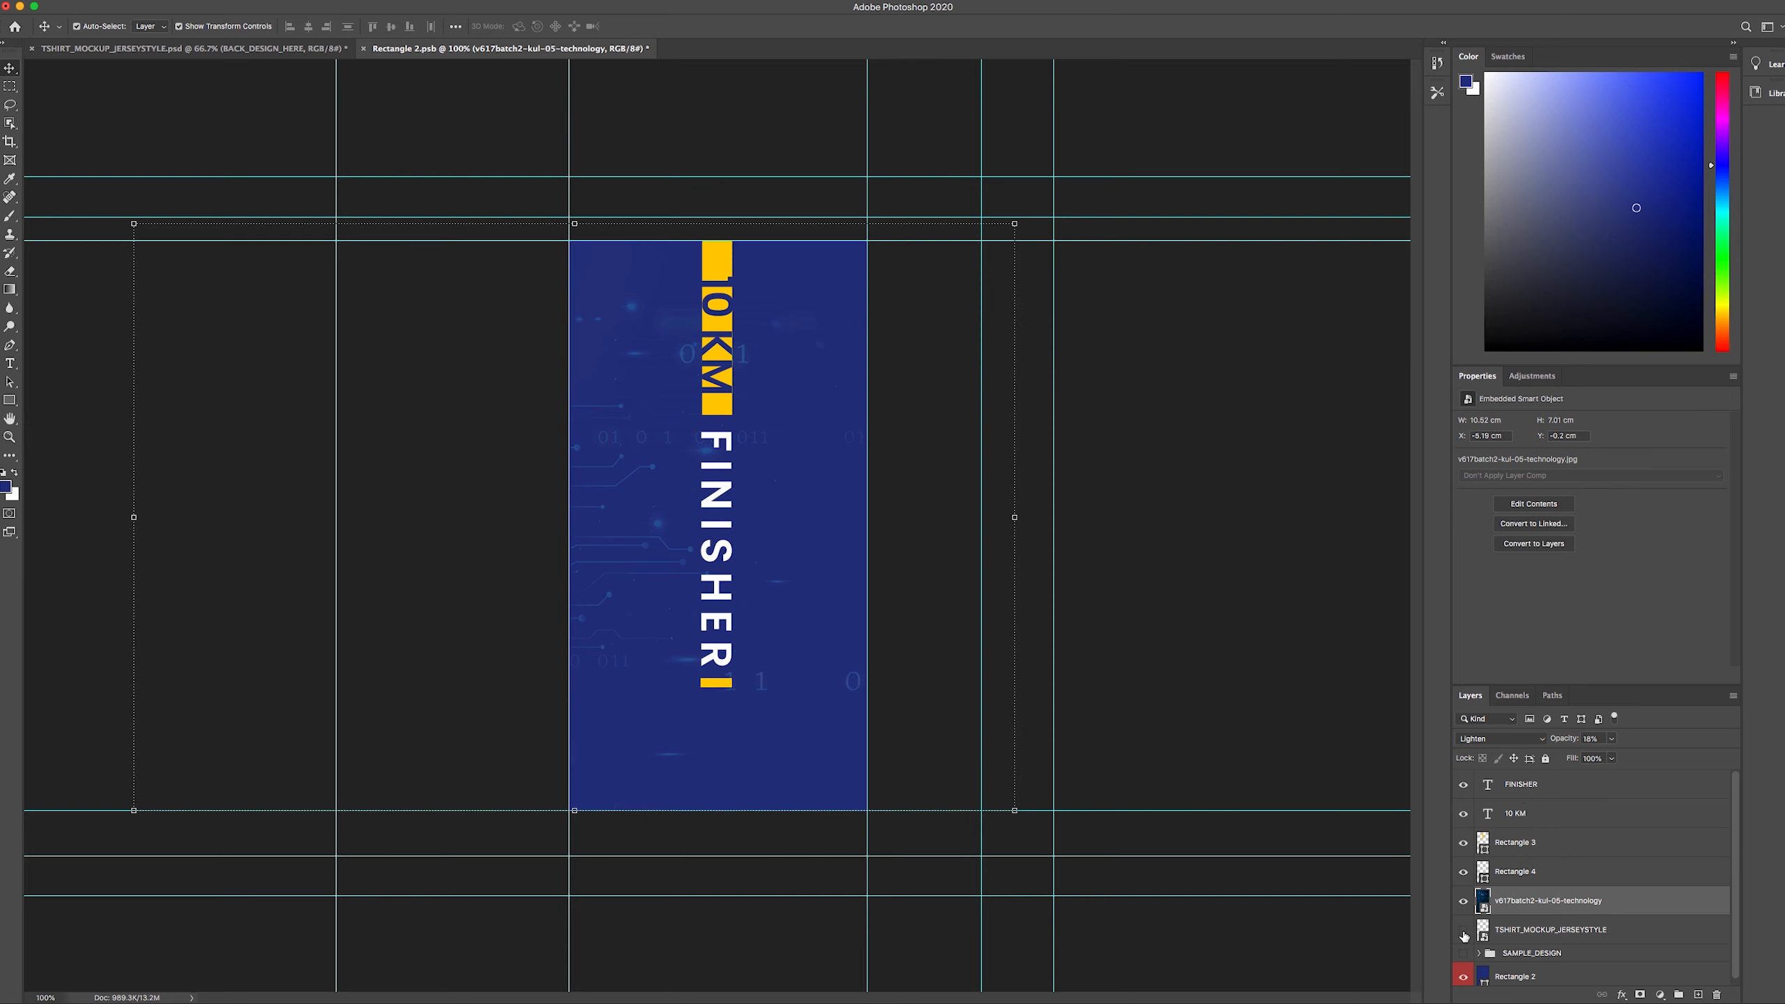
left_click(1200, 589)
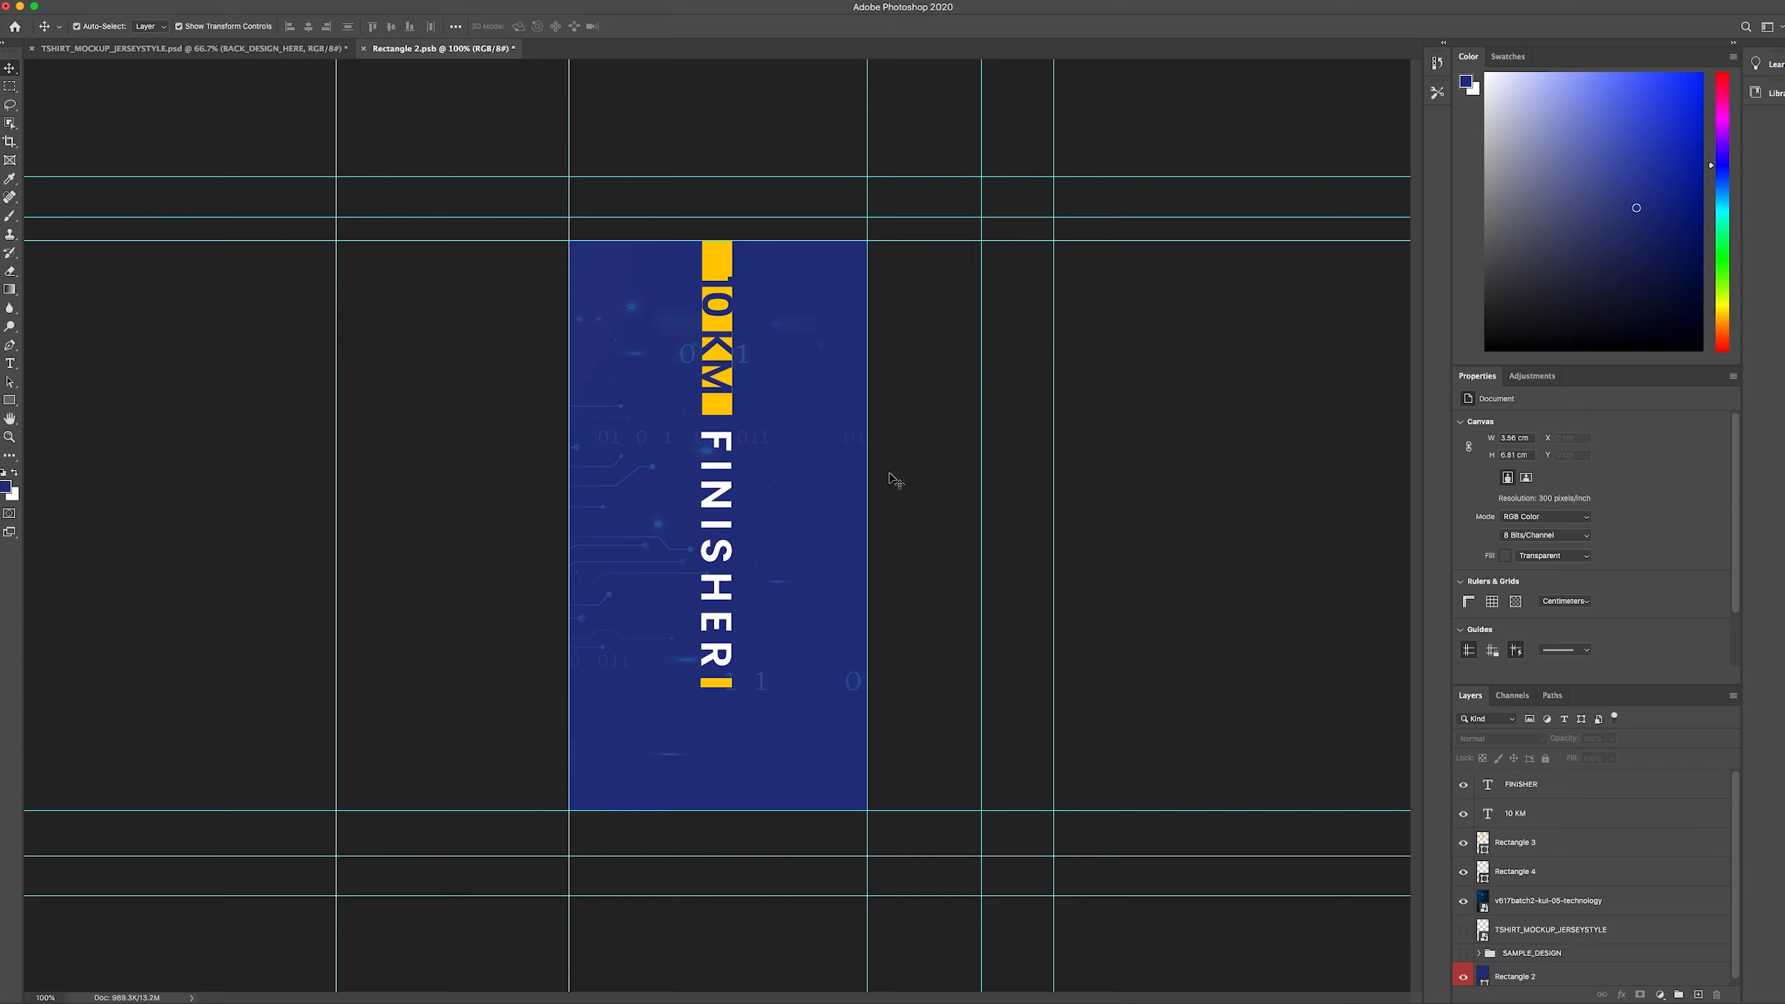
key("super+s")
left_click(181, 50)
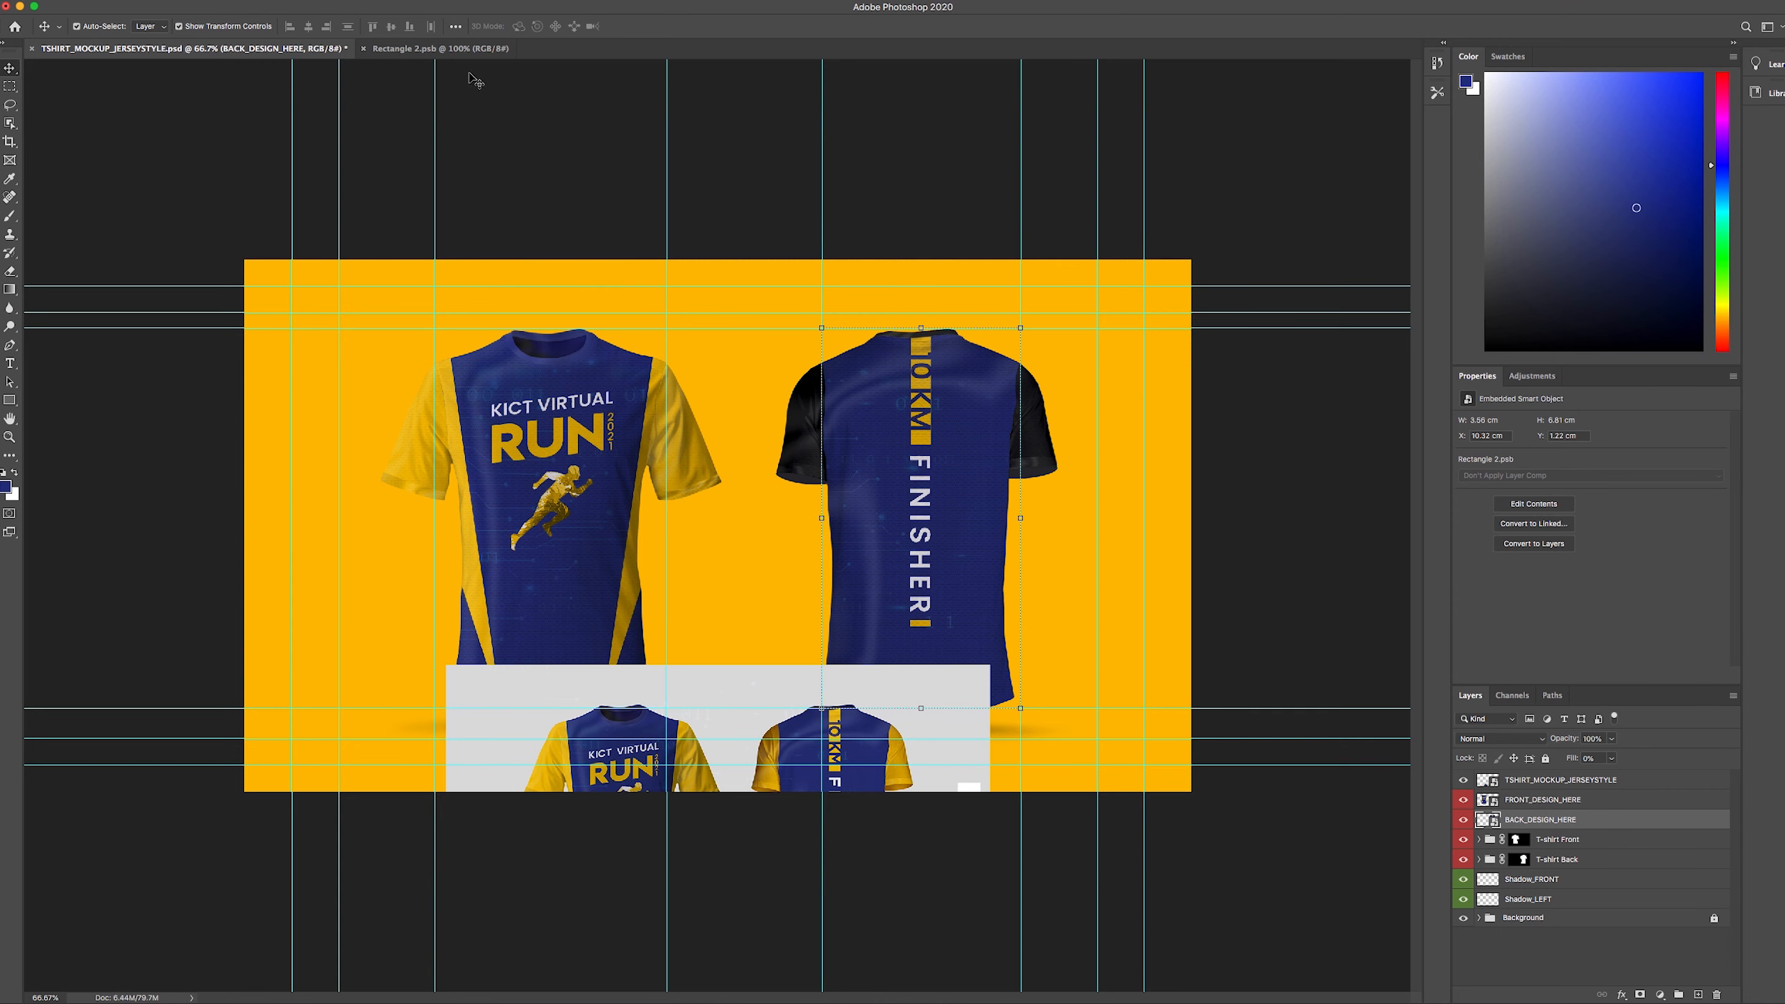
- Return to Rectangle 2.psb and nudge the 10 KM text, its yellow bar, FINISHER and the small yellow rectangle slightly down
left_click(449, 48)
left_click(728, 320)
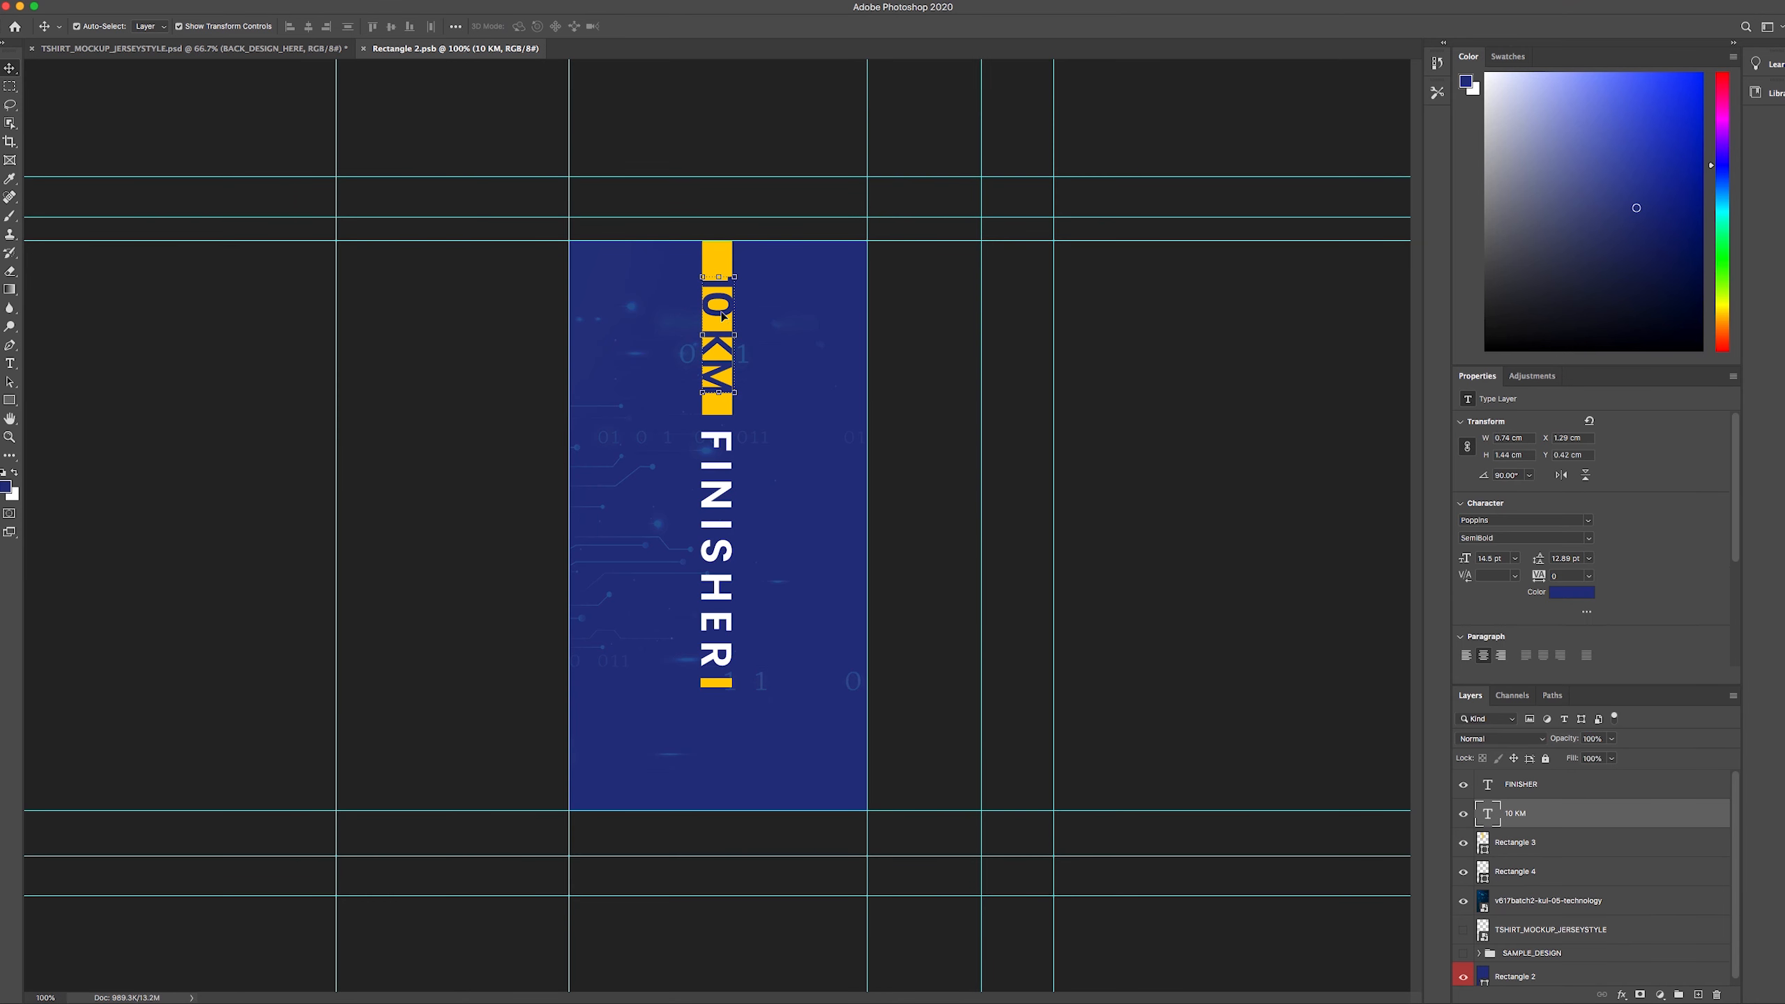
key("Down")
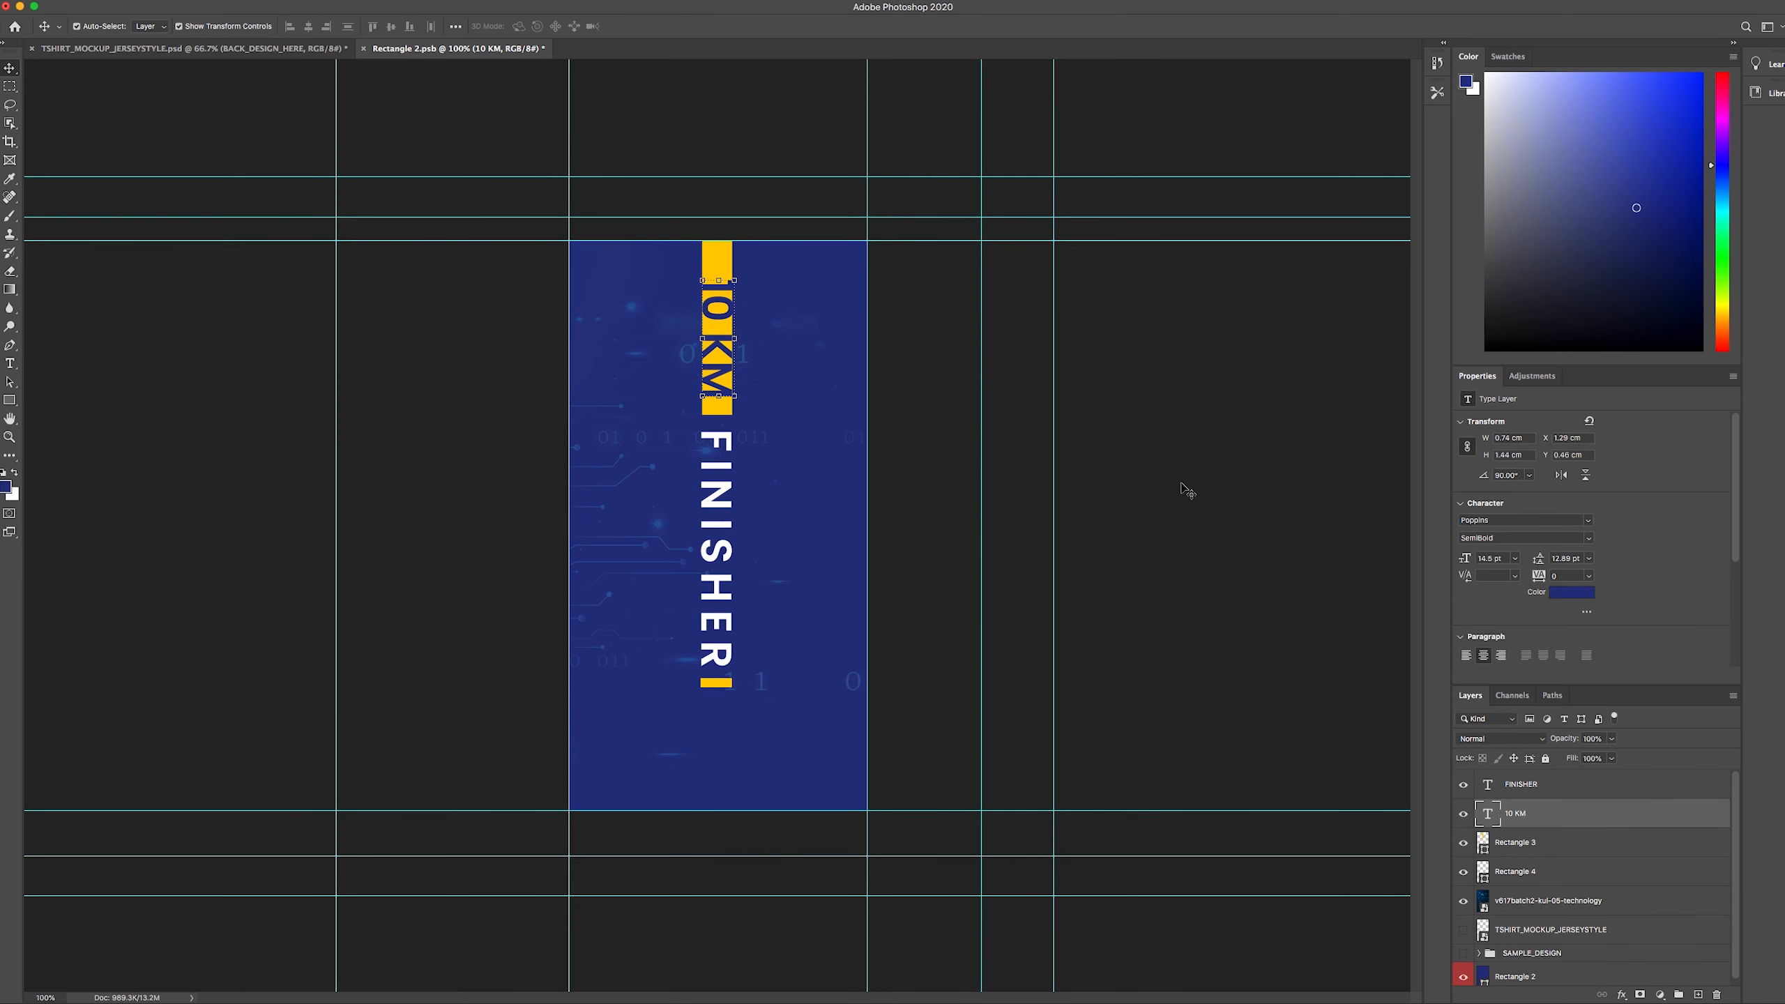
left_click(717, 259)
left_click(729, 468)
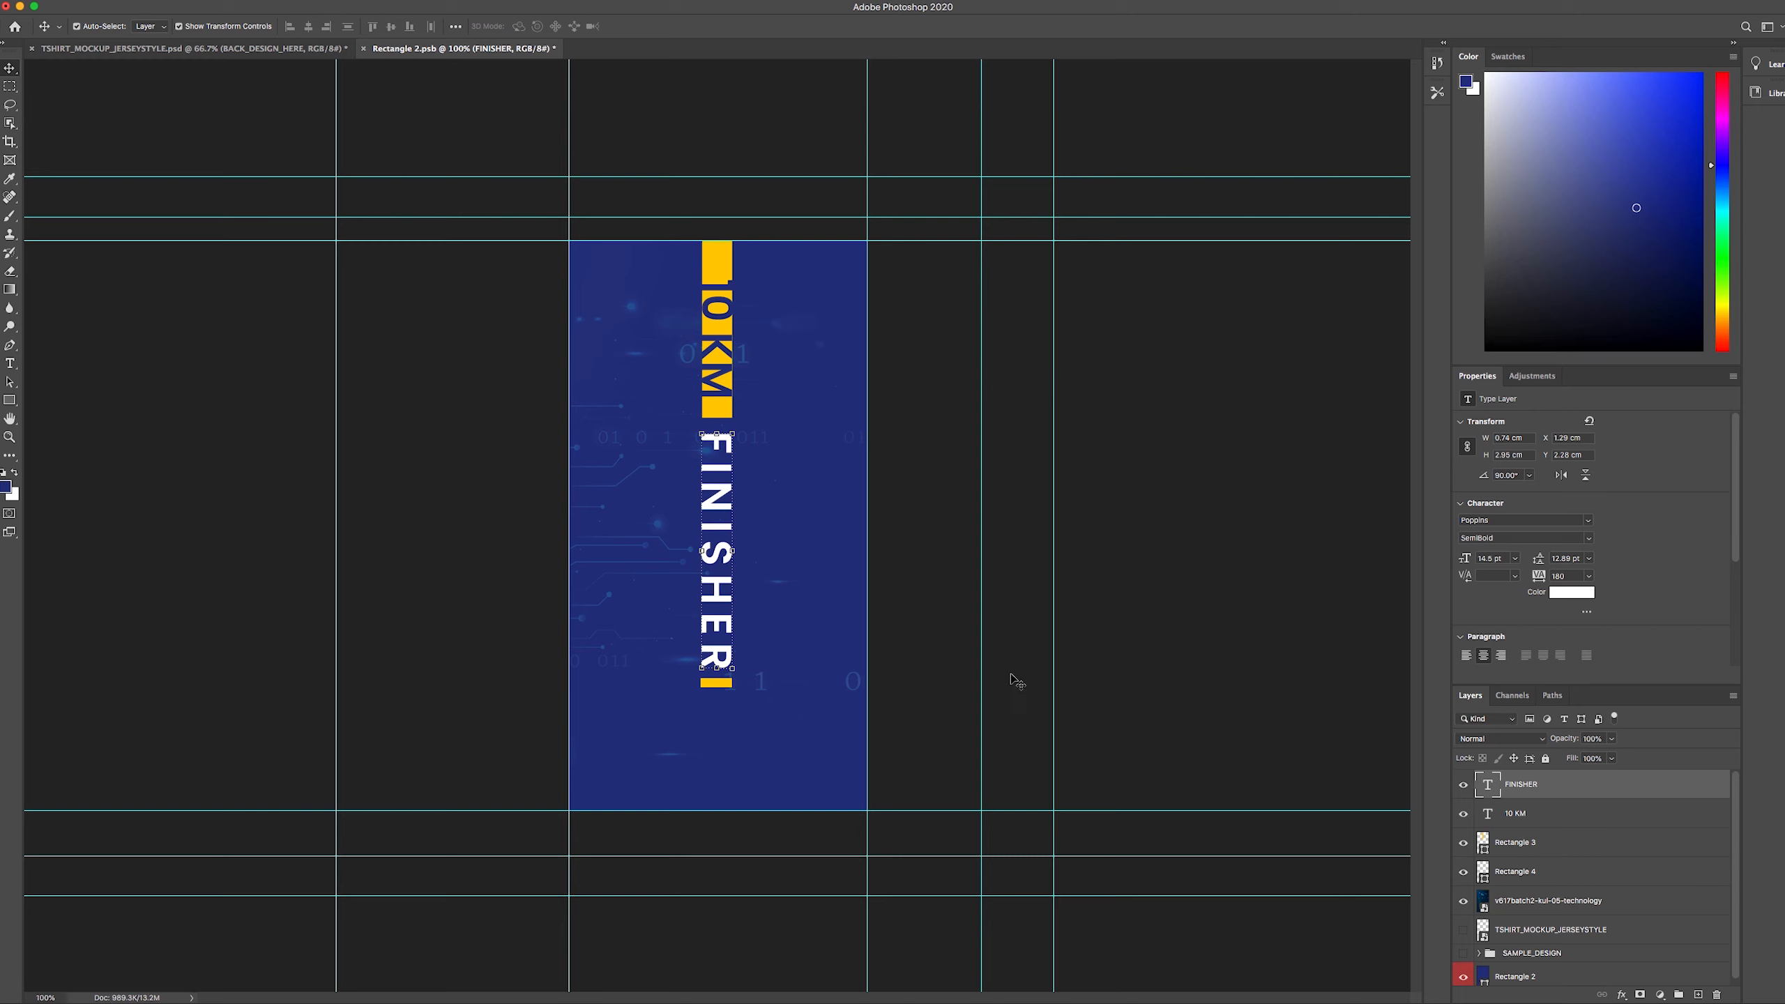
left_click(716, 683)
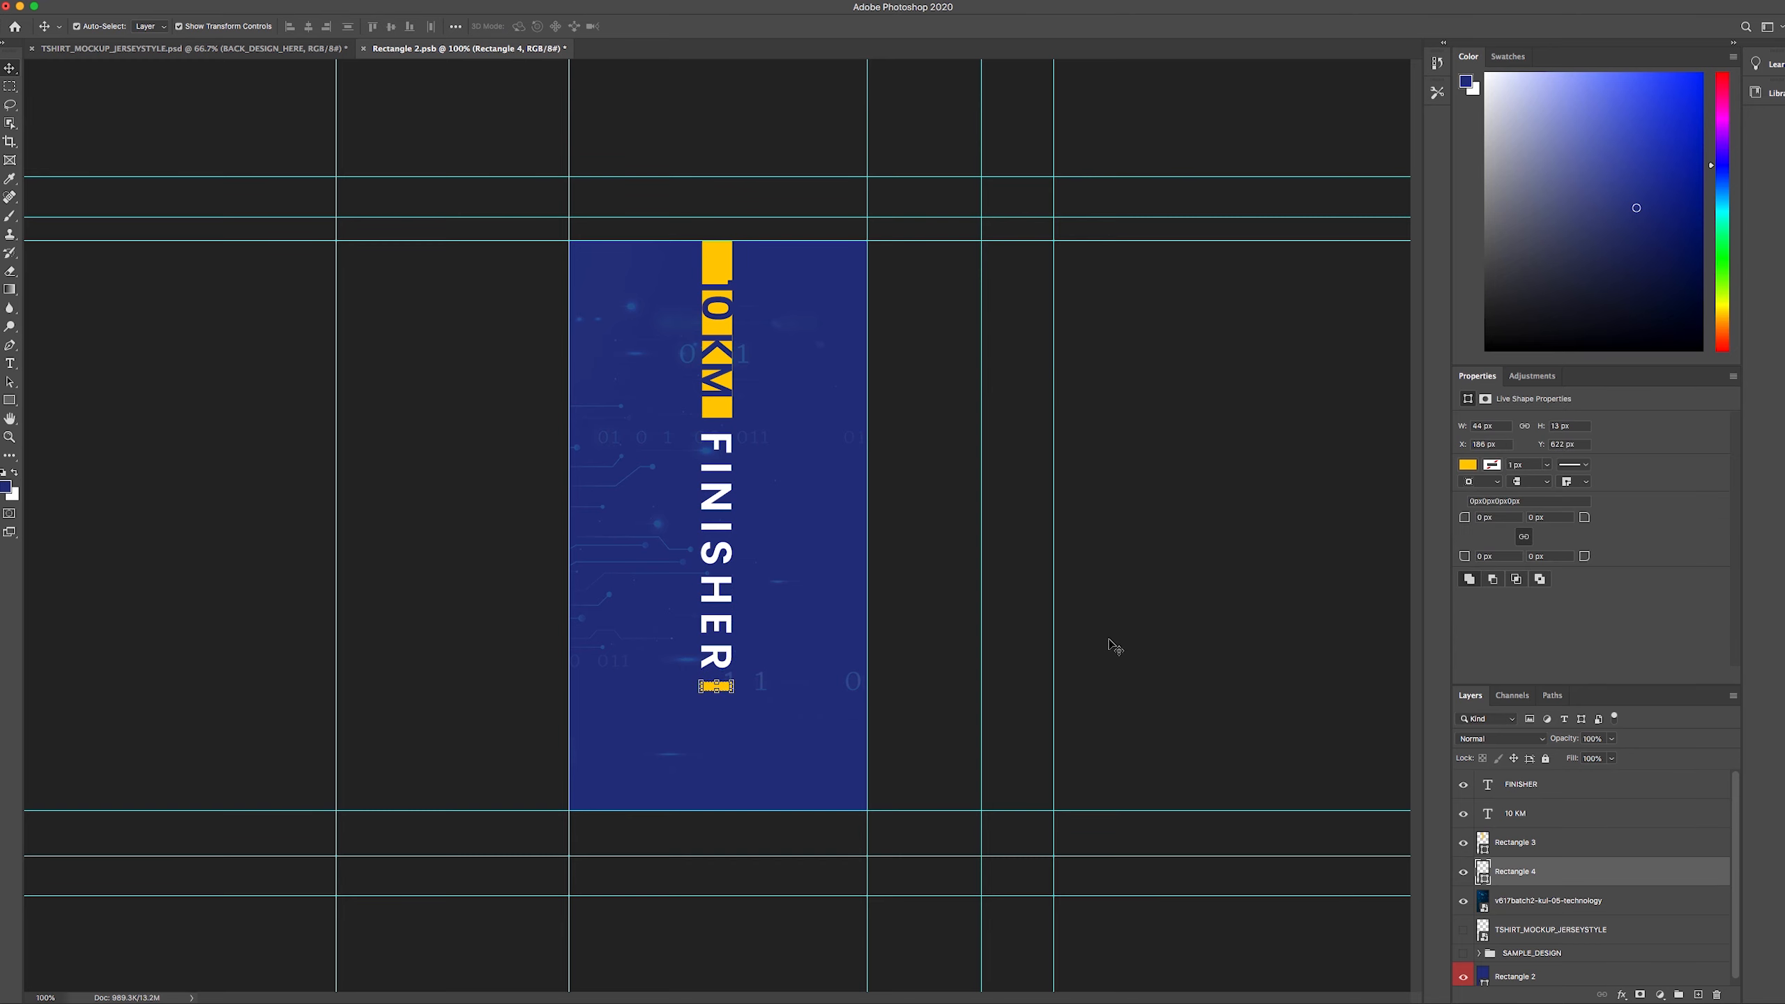
- Deselect the small rectangle, save the adjusted back design and return to TSHIRT_MOCKUP_JERSEYSTYLE.psd
left_click(1146, 635)
key("super+s")
left_click(233, 51)
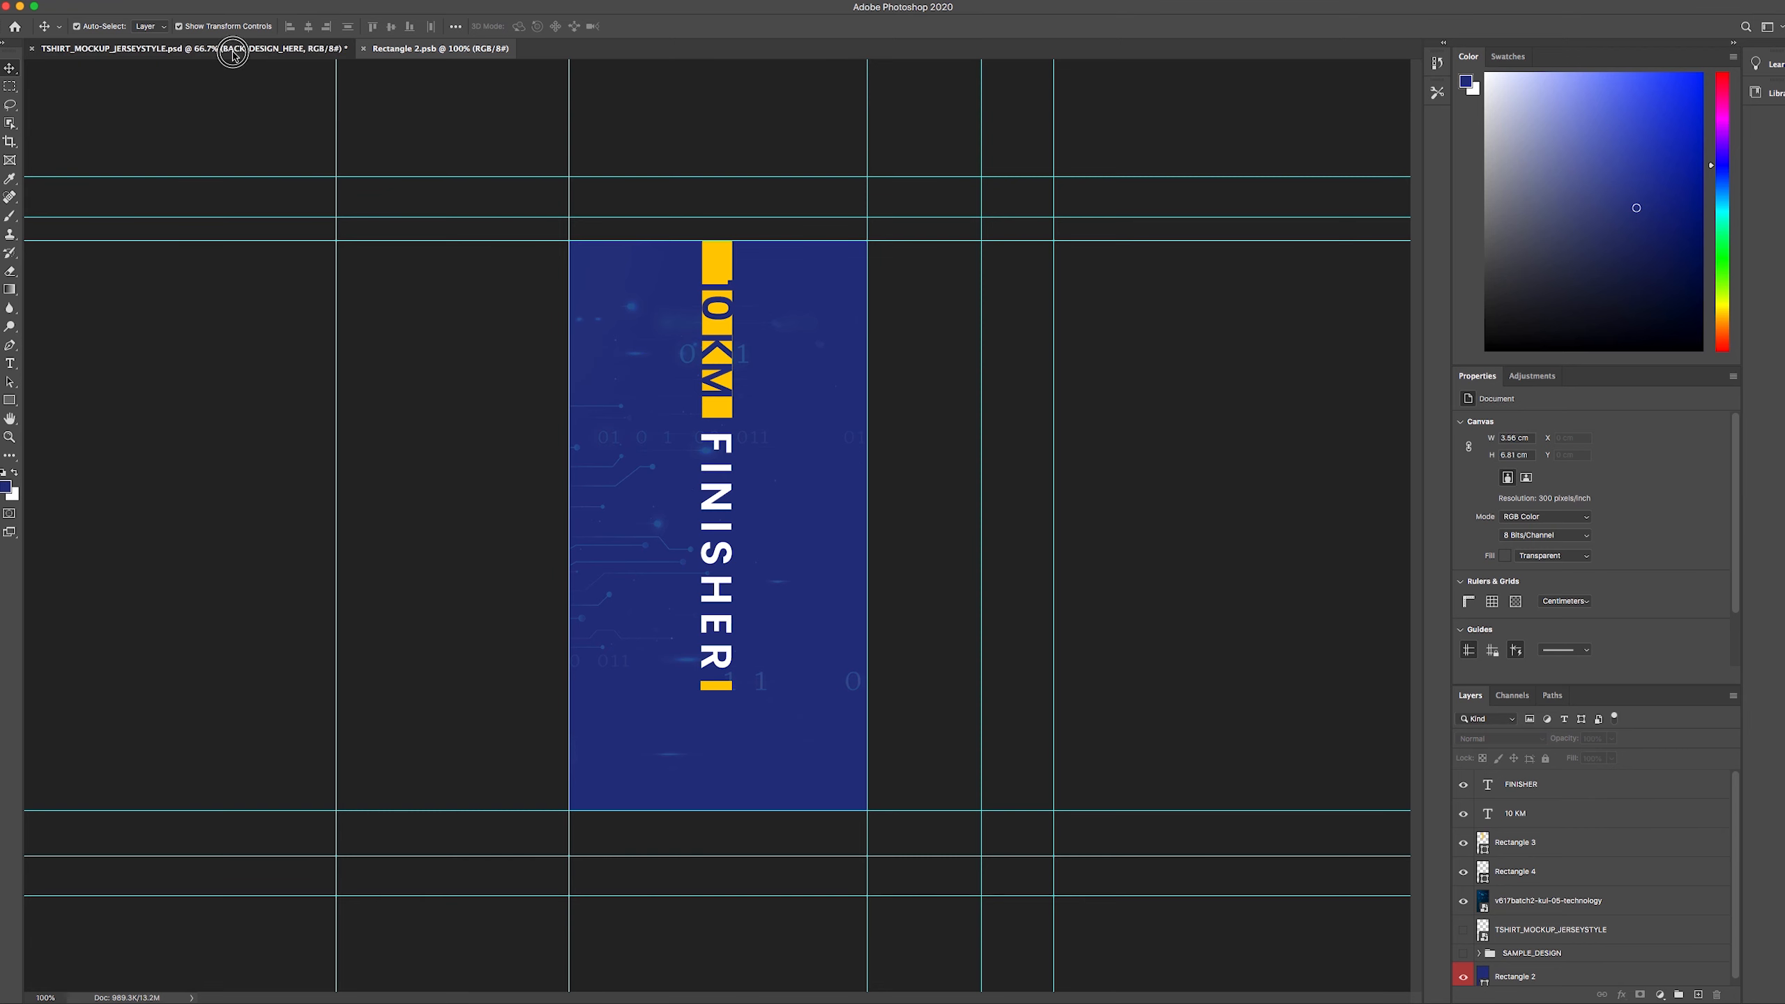
- Move the reference image slightly up and to the left, then expand the T-shirt Back group and select its T-shirt Change Color layer
left_click_drag(803, 687, 751, 636)
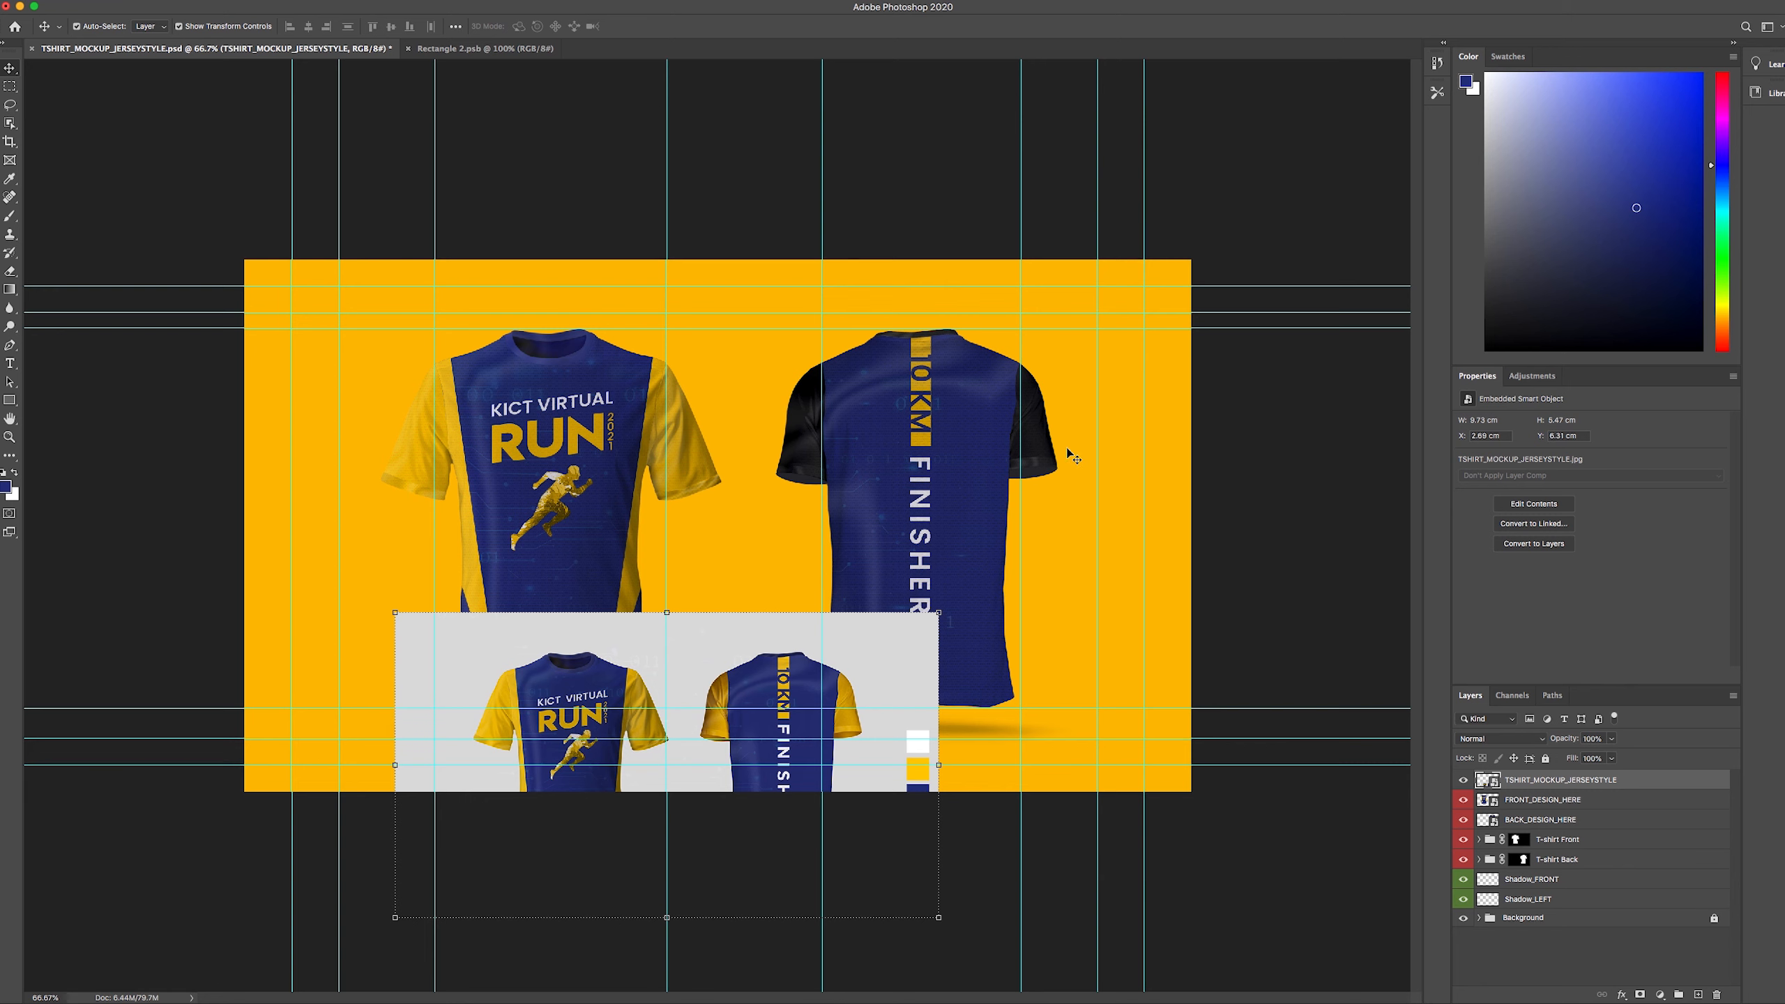
left_click(1523, 862)
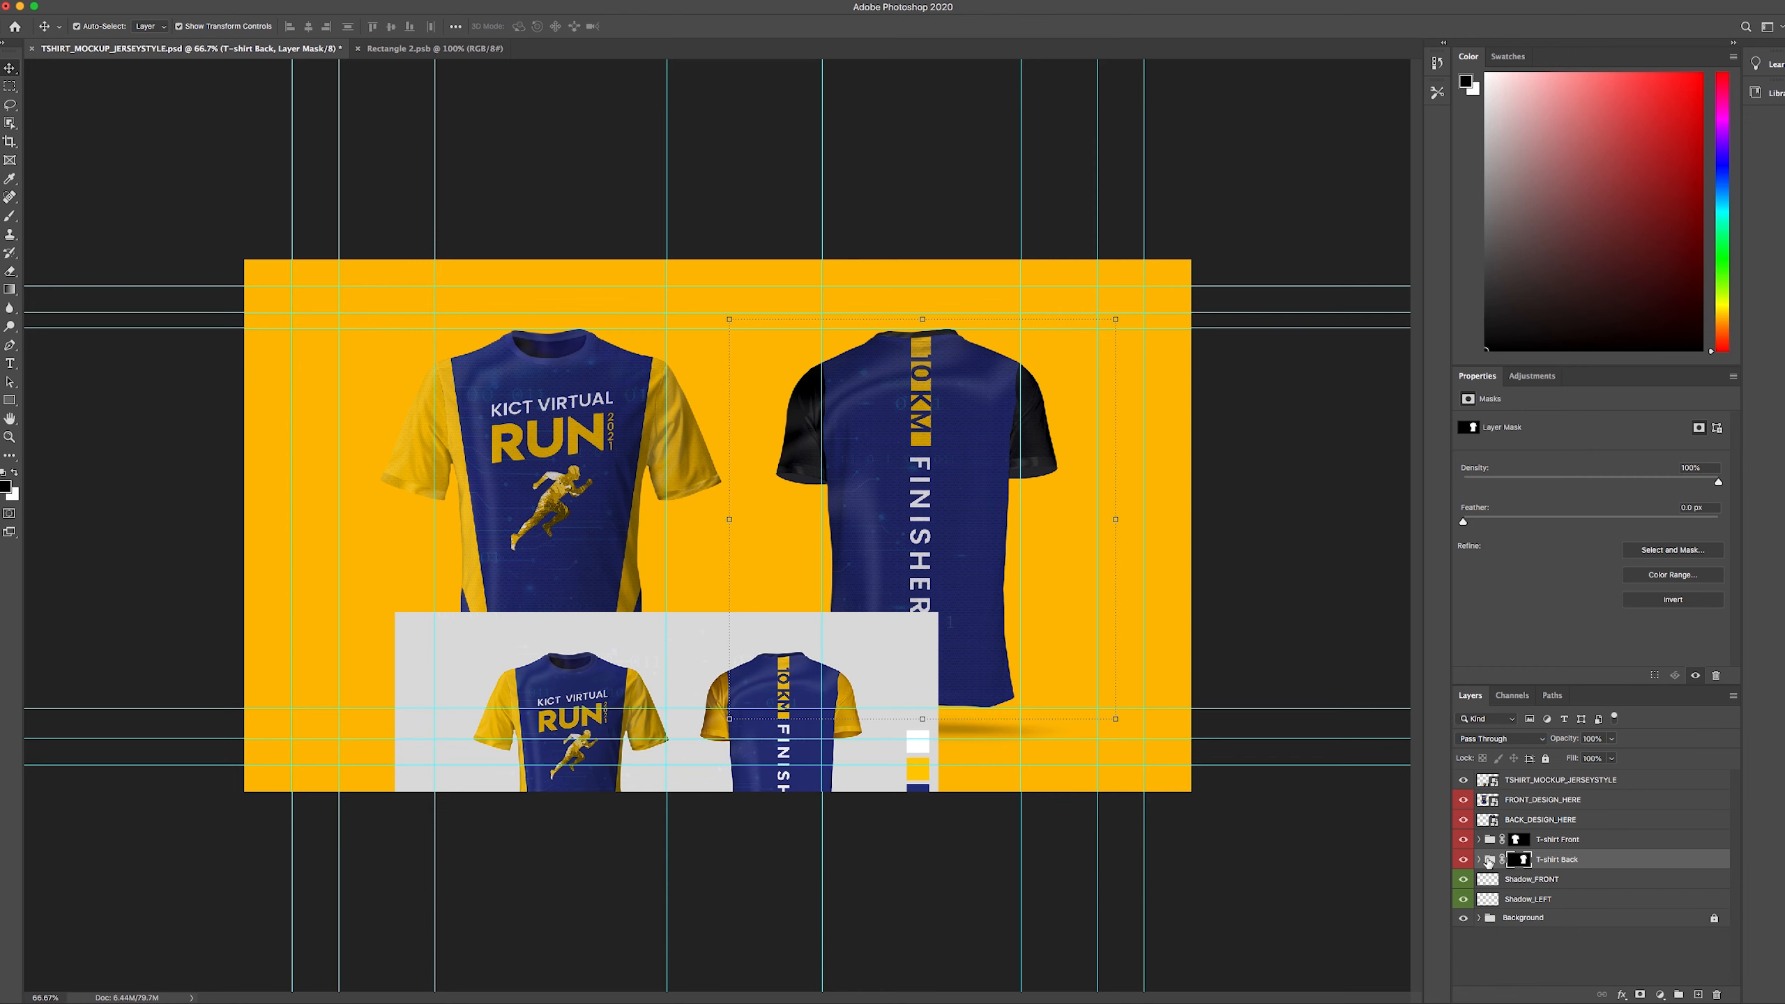
left_click(1480, 861)
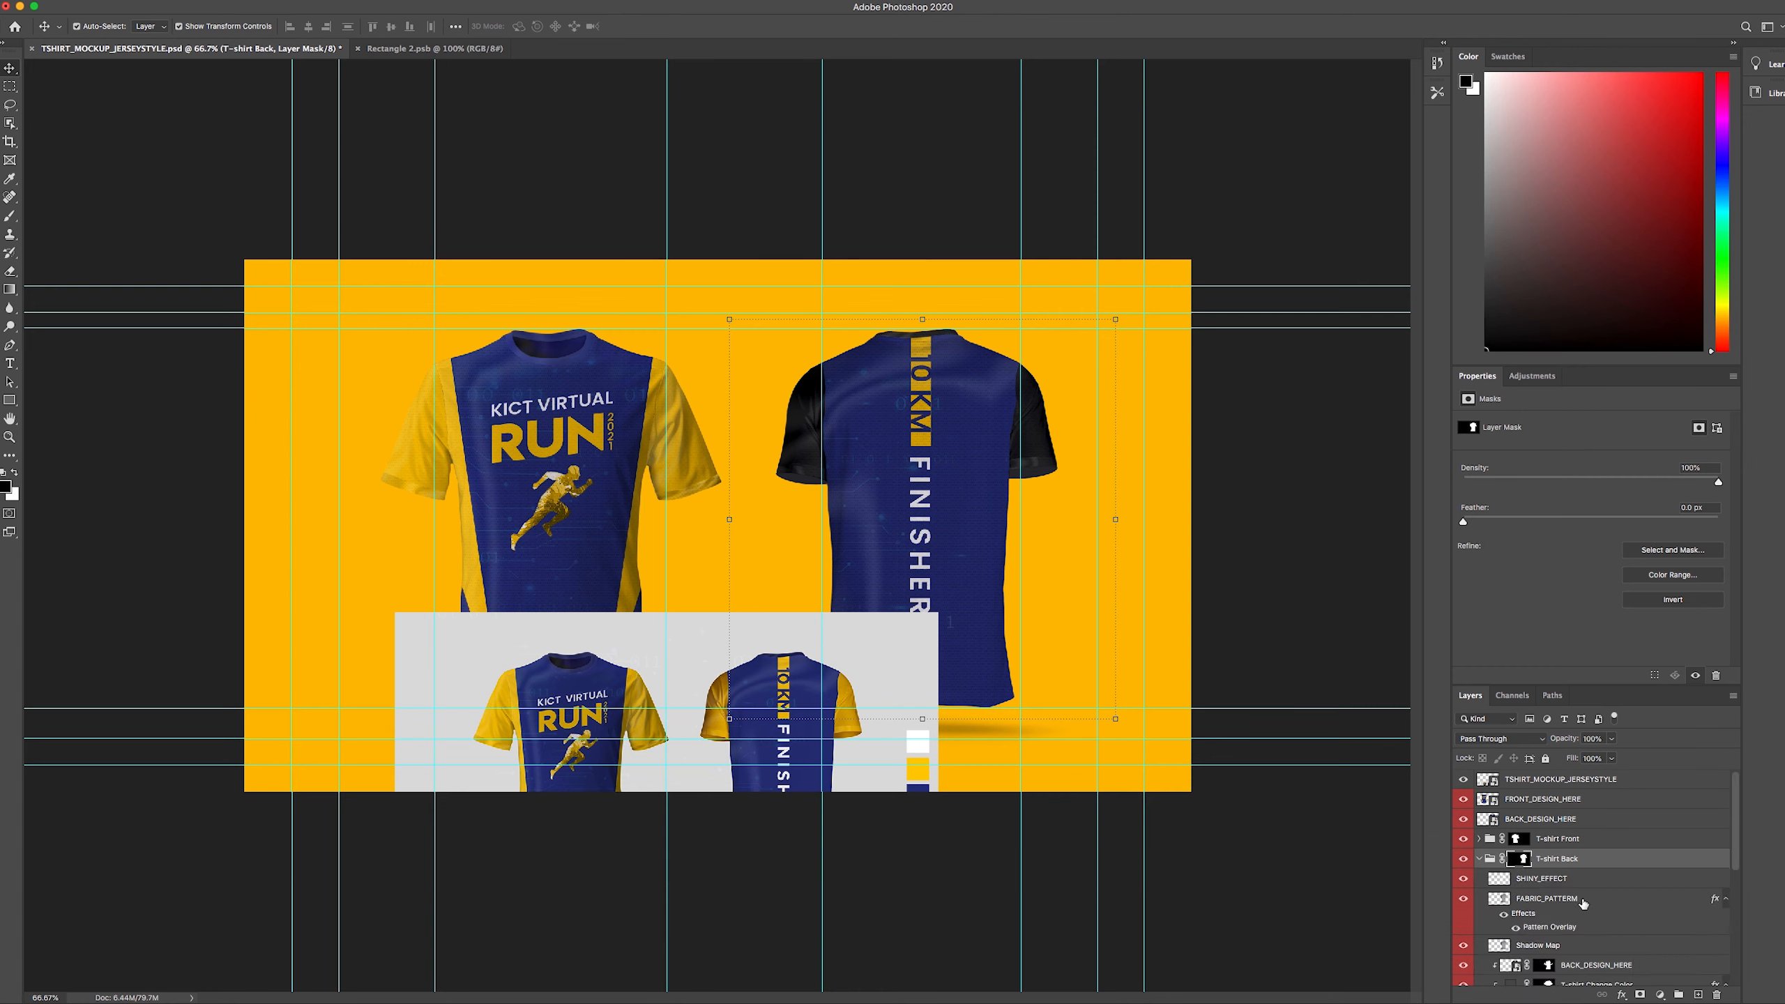
scroll(1587, 906, "down", 2)
scroll(1588, 906, "down", 1)
scroll(1588, 906, "down", 1)
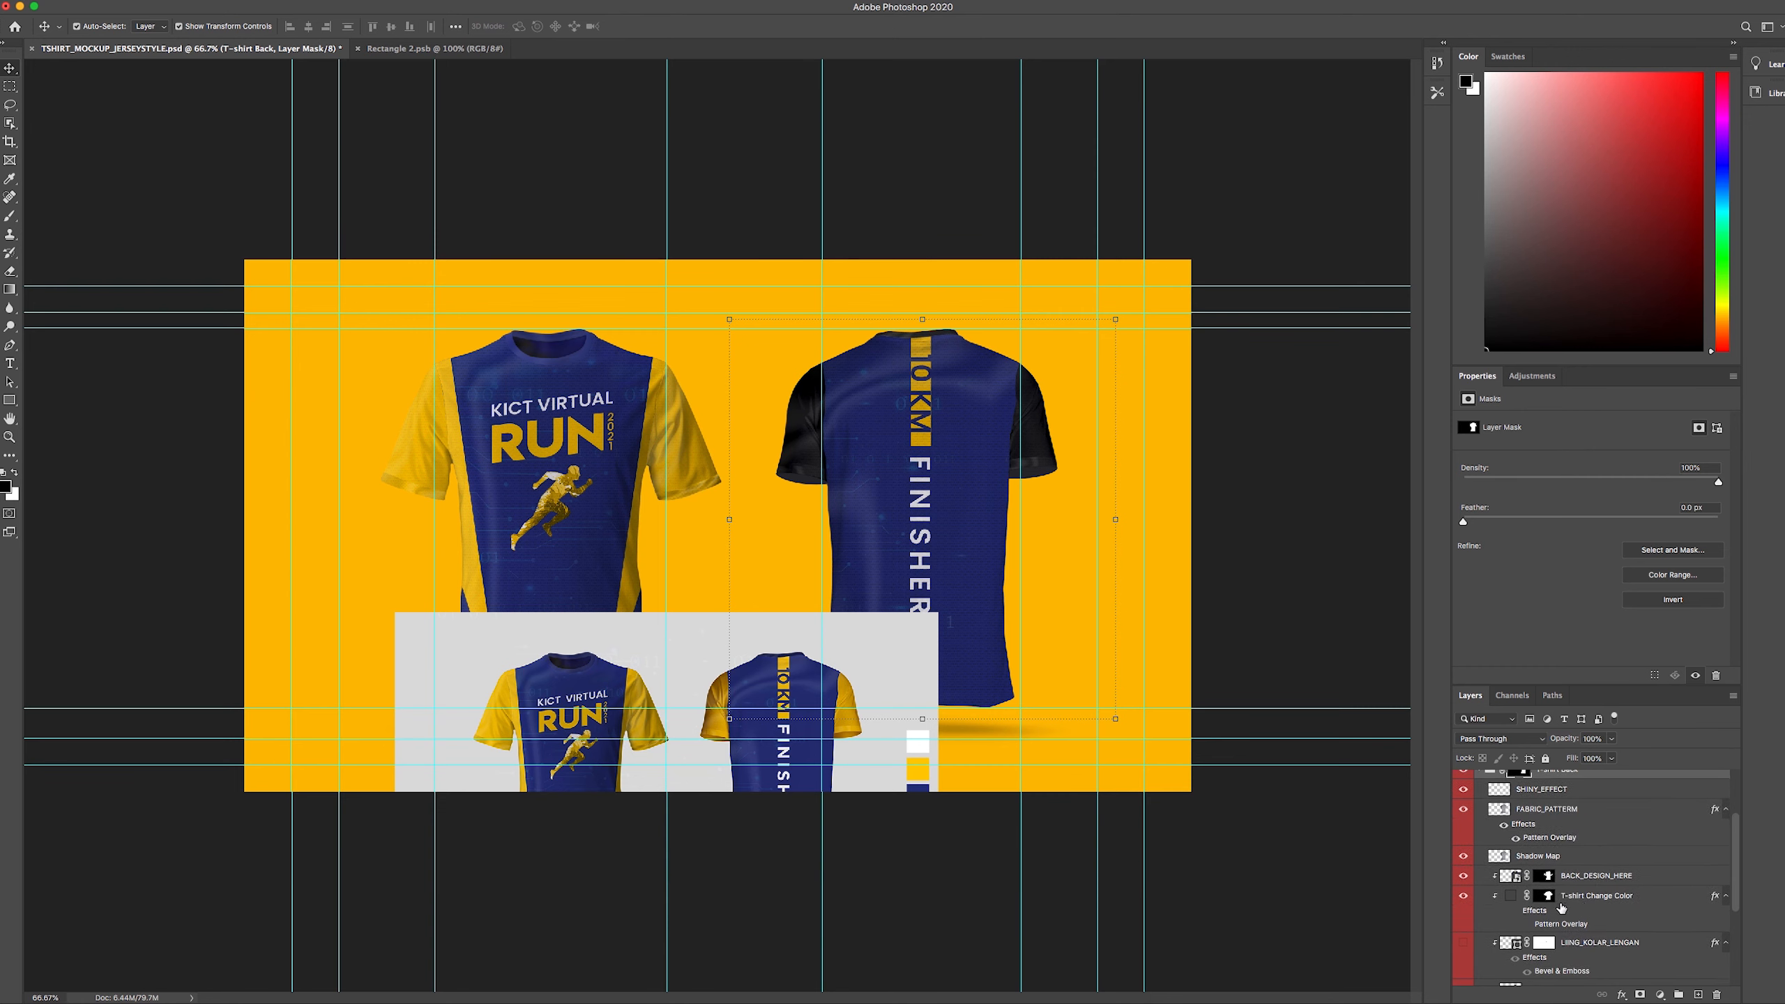
left_click(1515, 897)
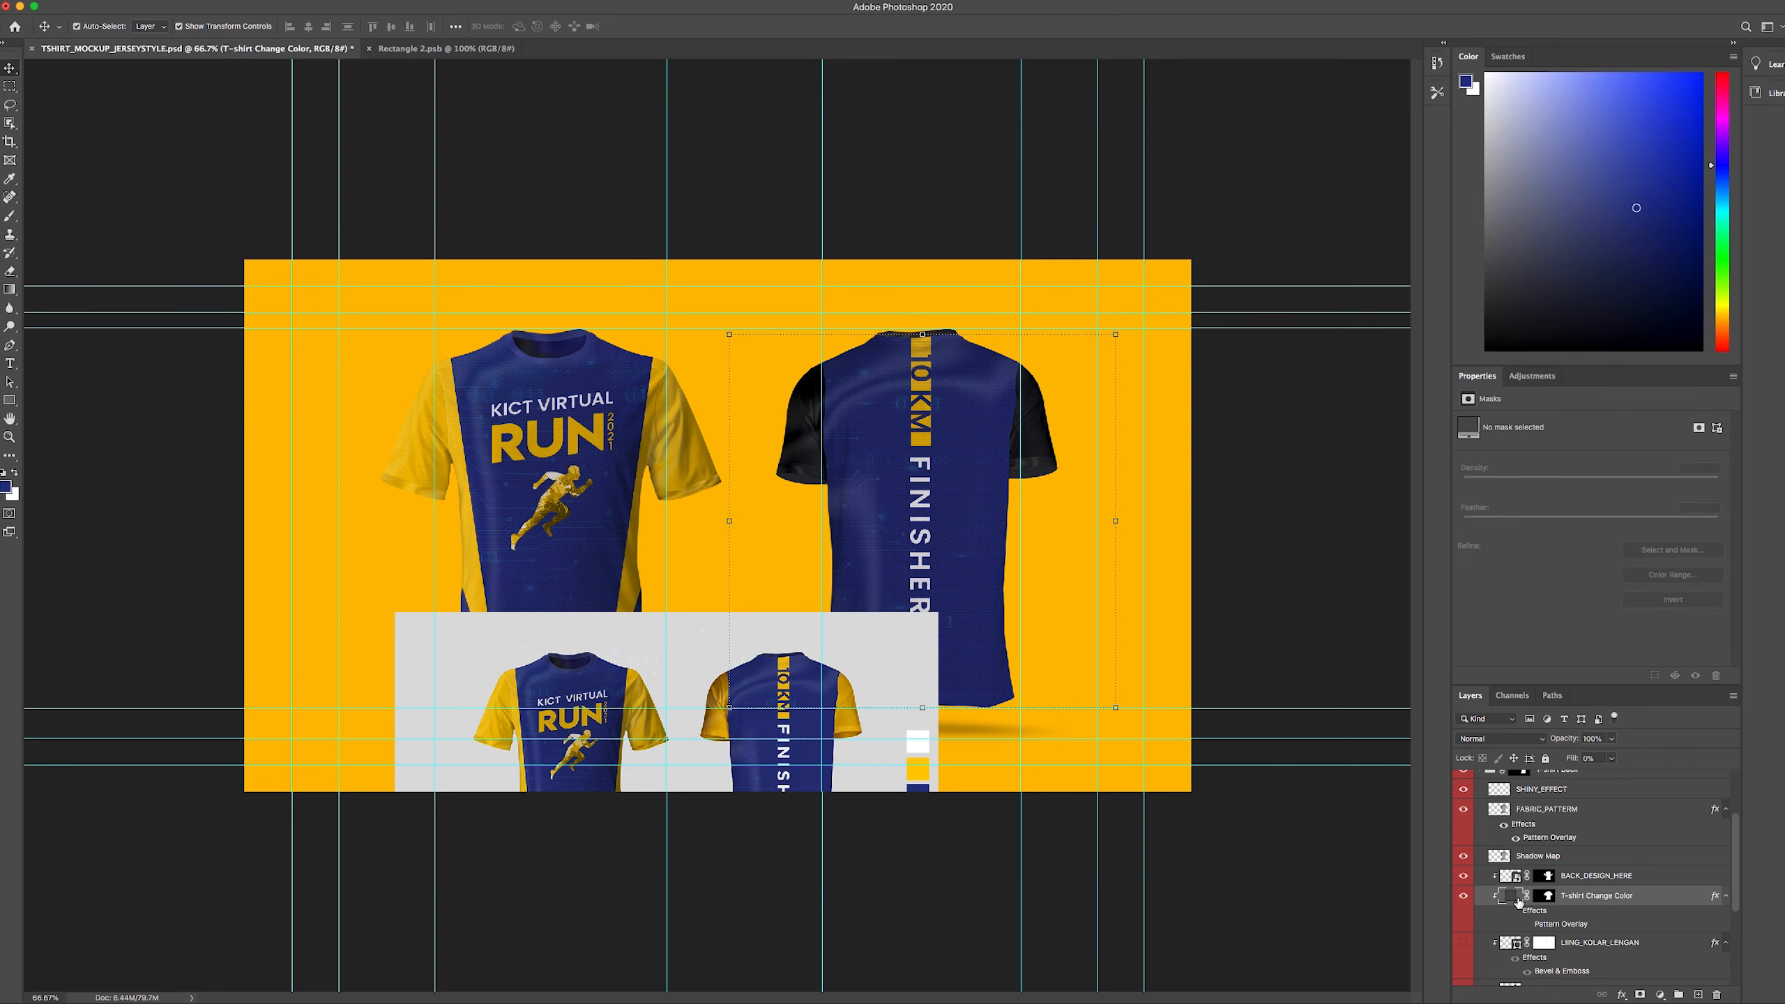
- Set the back collar layer COLOUR_KOLAR_BAJU to the dark blue #283383 sampled from the reference image's palette
scroll(1586, 914, "down", 3)
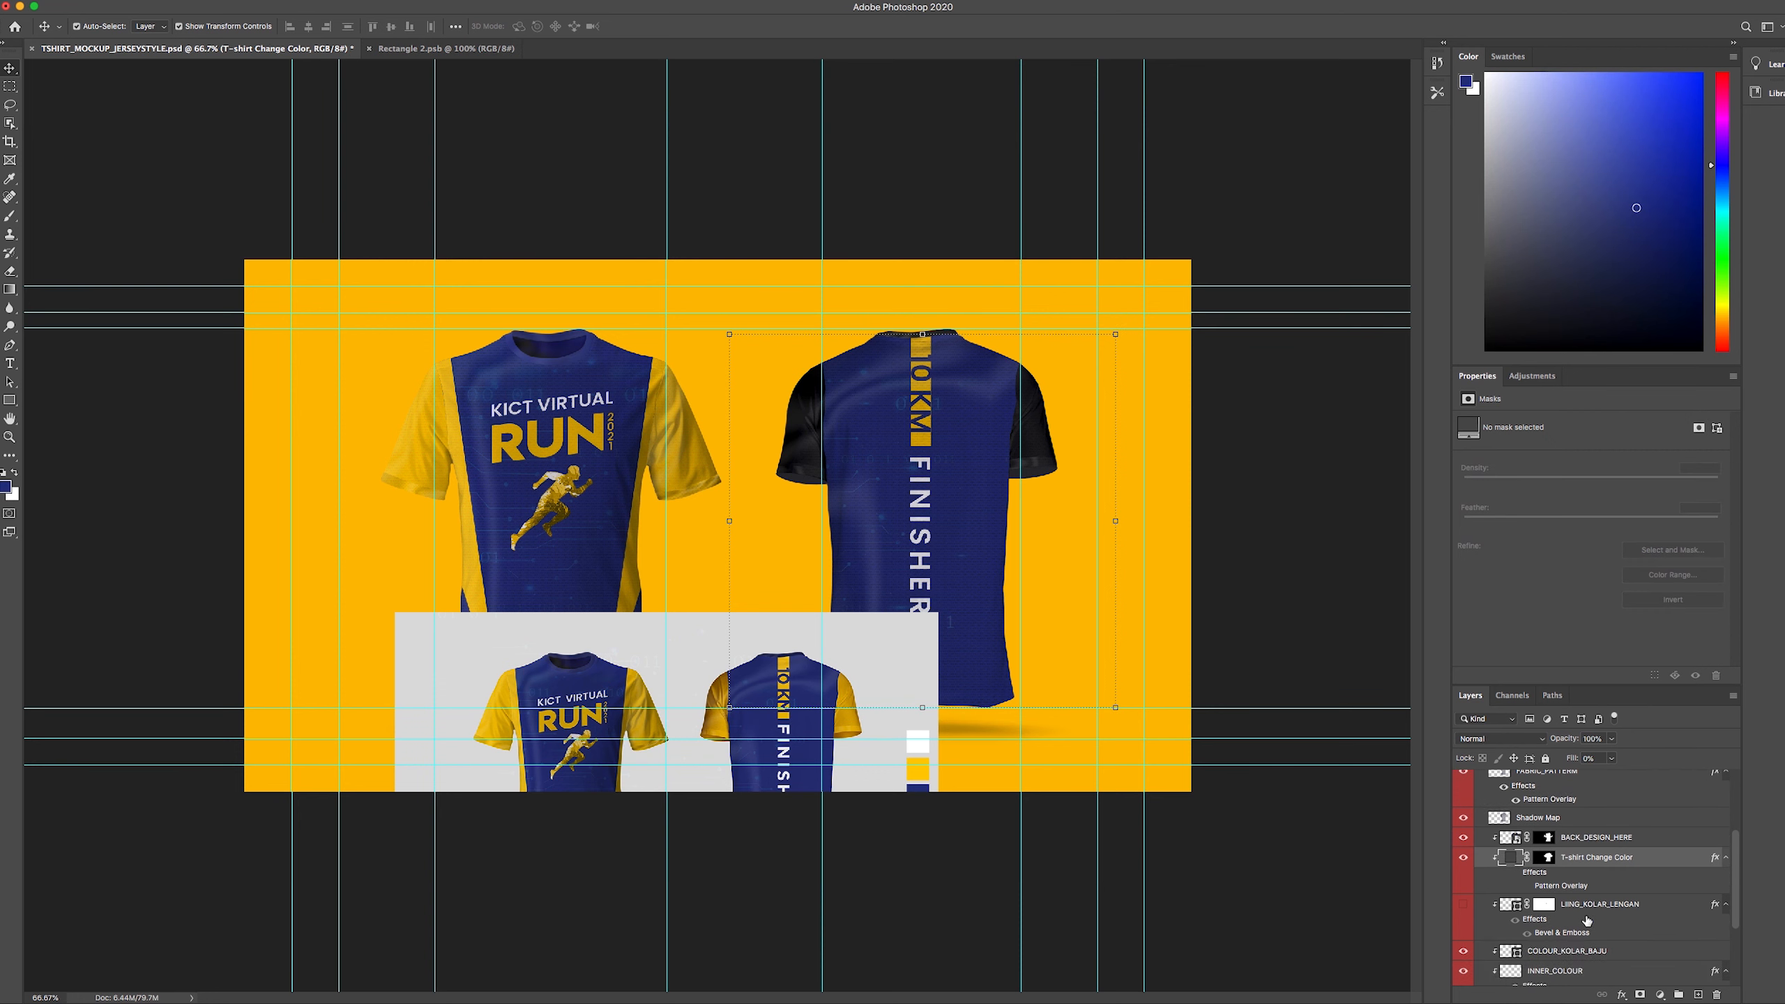
scroll(1577, 944, "down", 4)
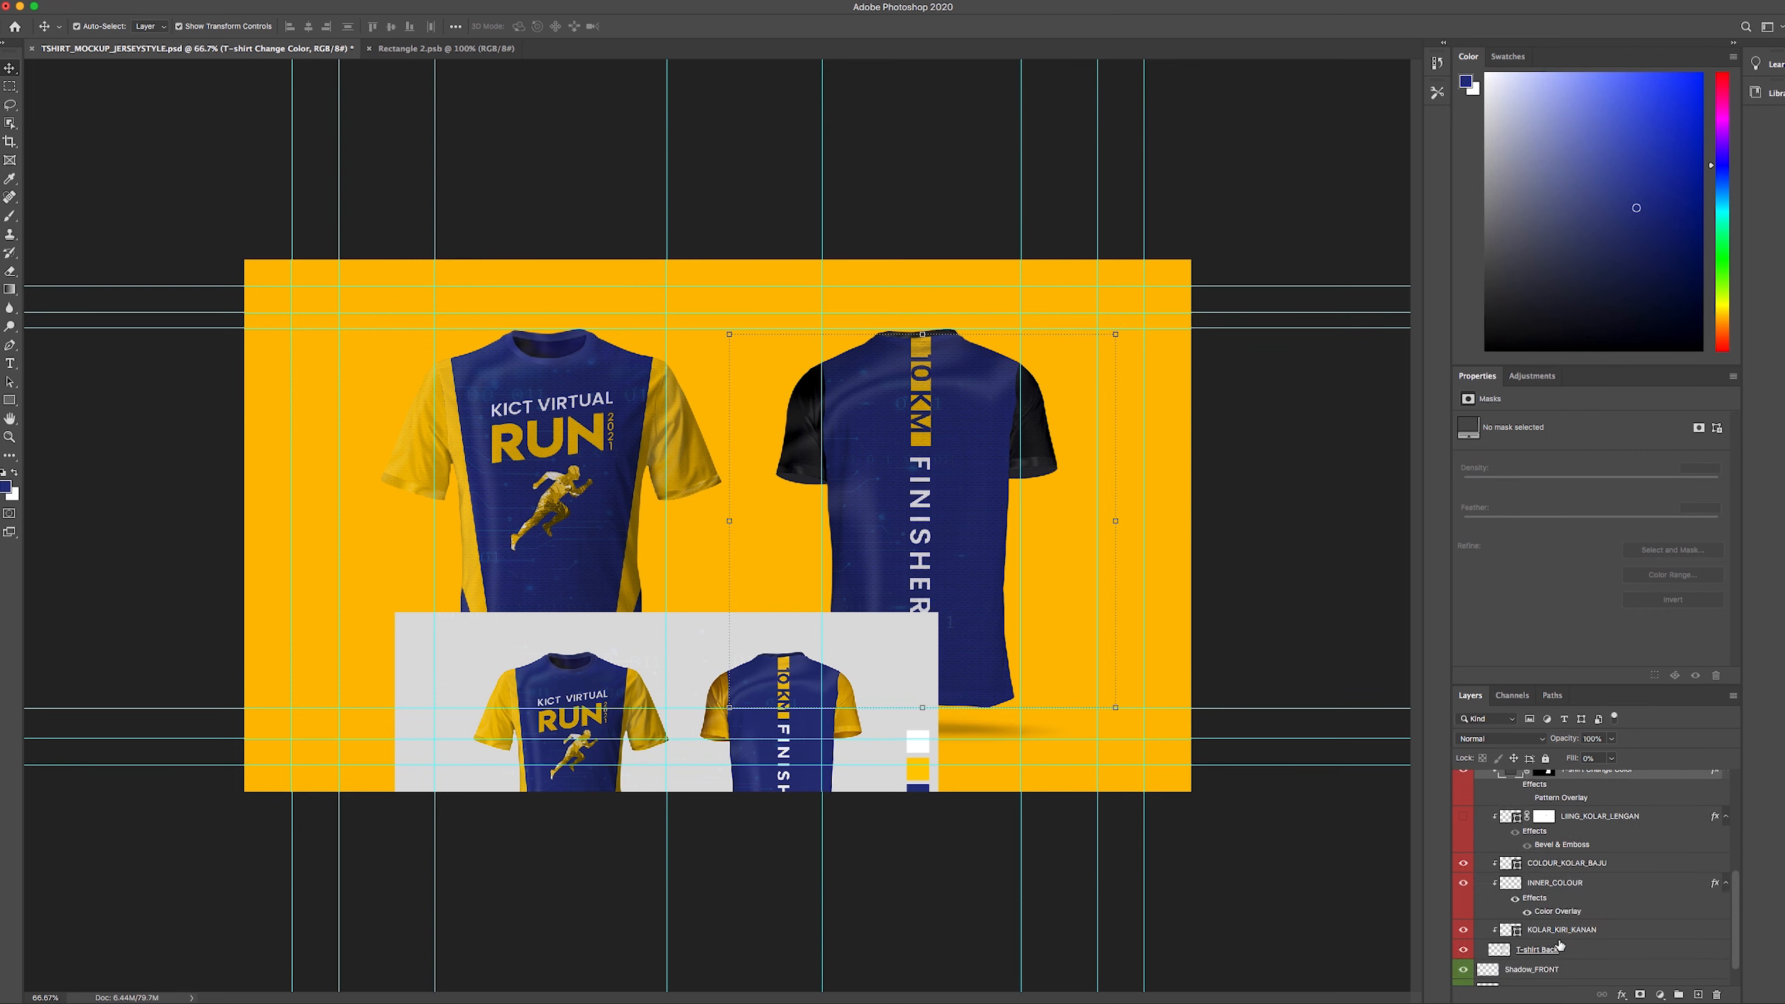
left_click(1518, 874)
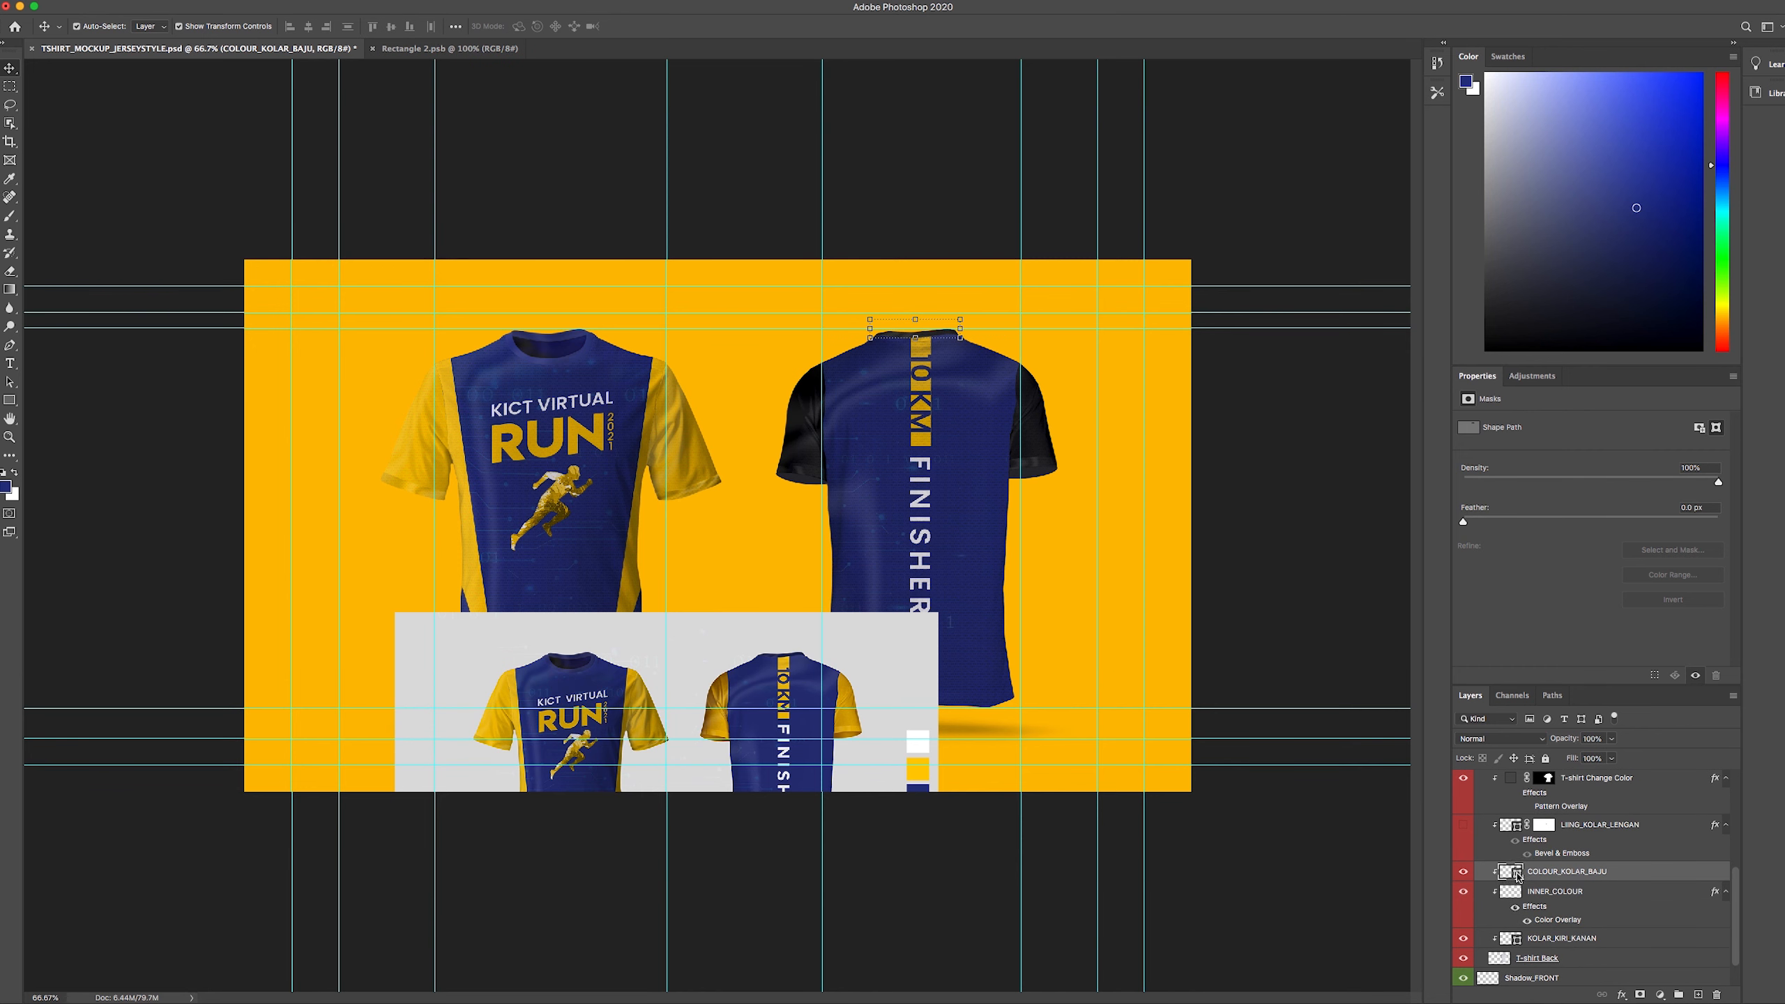
double_click(1512, 872)
left_click(918, 787)
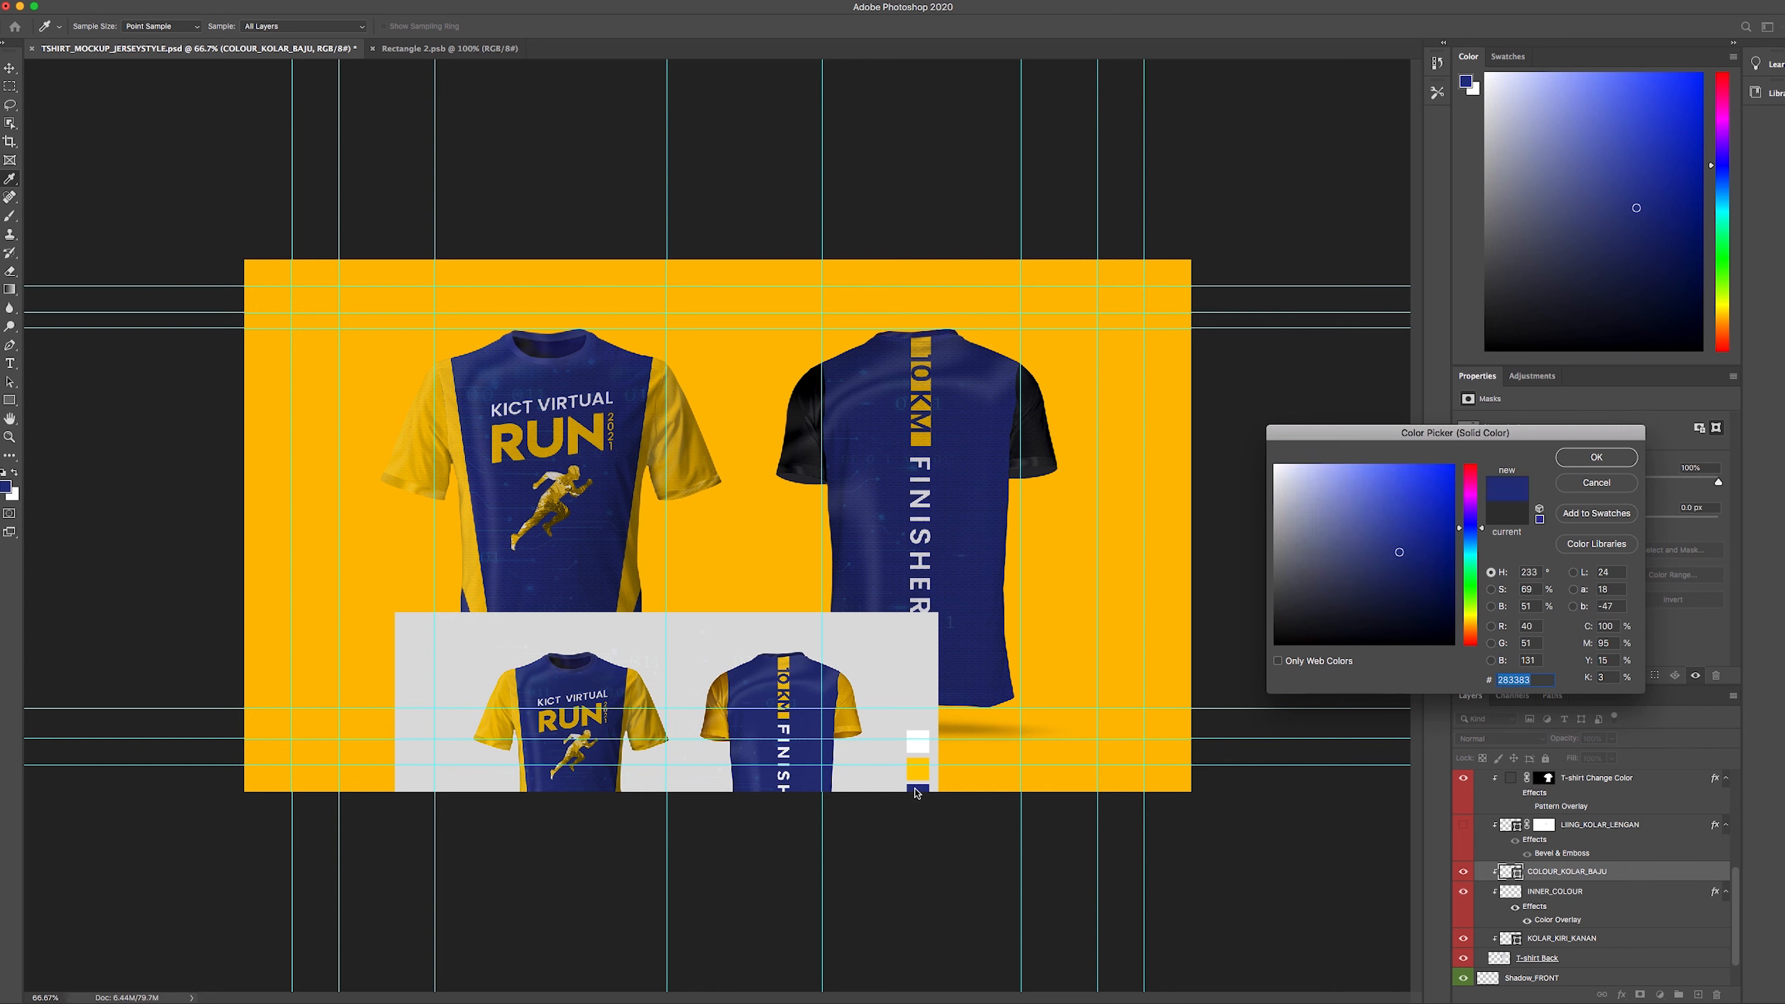
left_click(1596, 457)
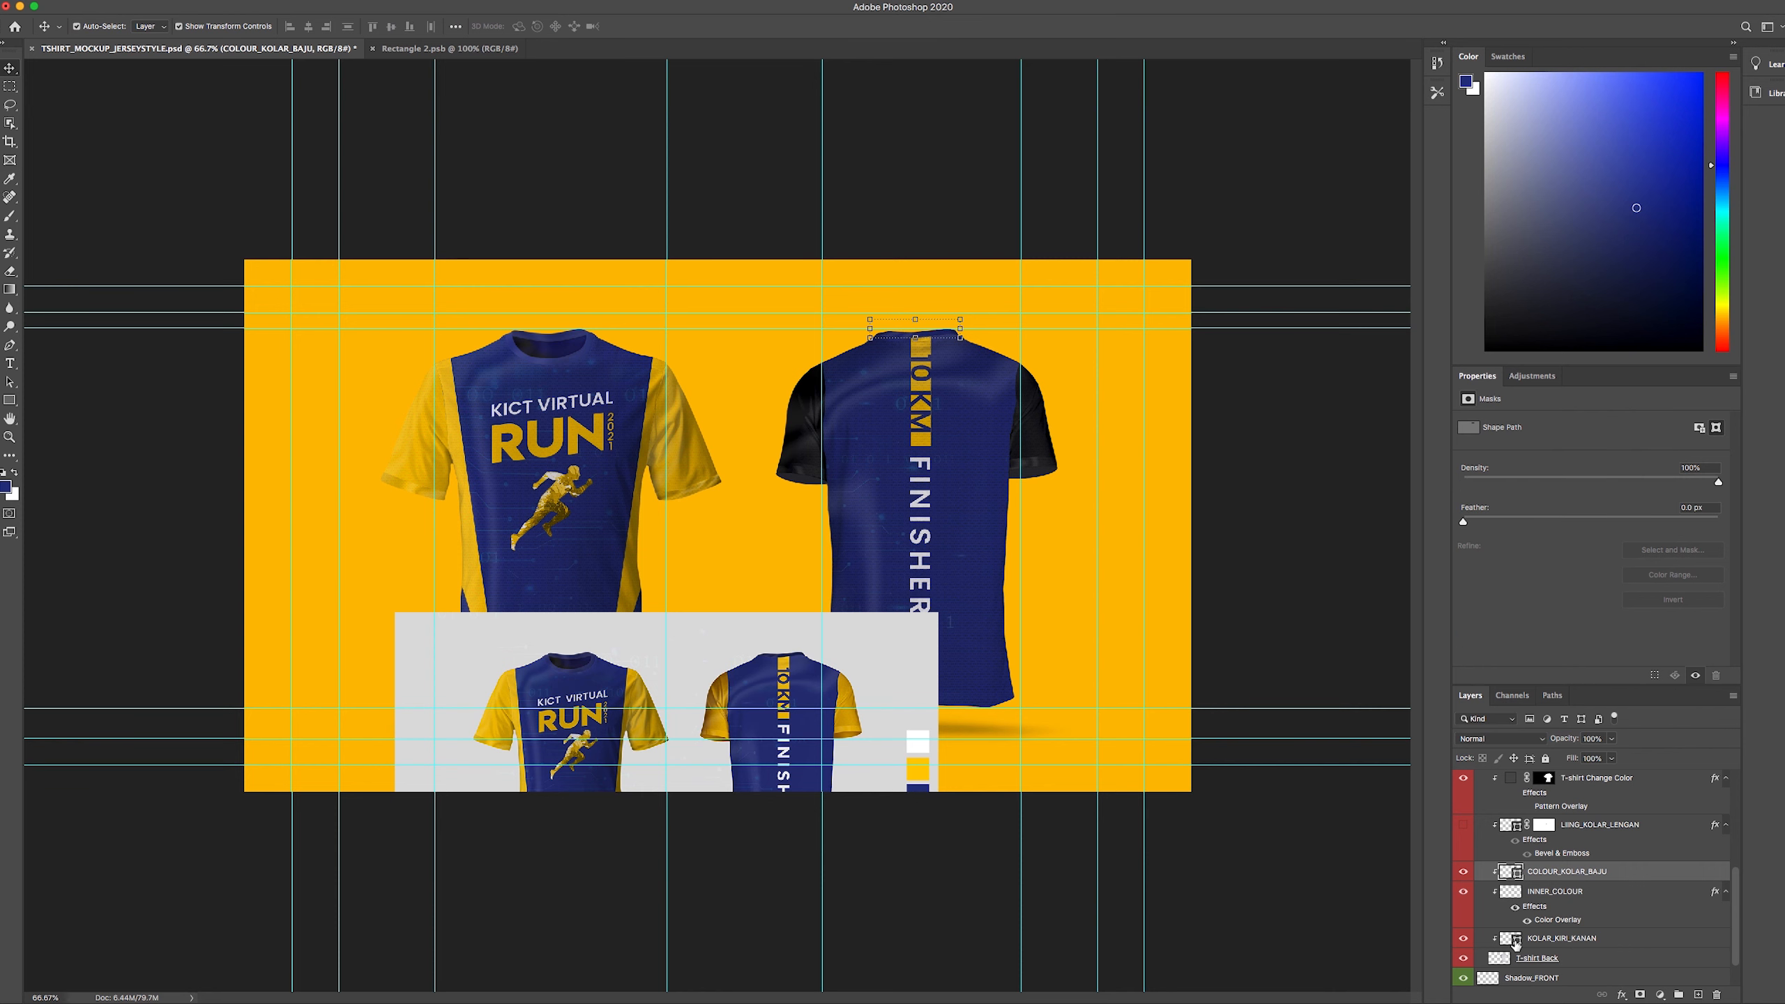
scroll(1555, 869, "up", 3)
scroll(1555, 869, "up", 2)
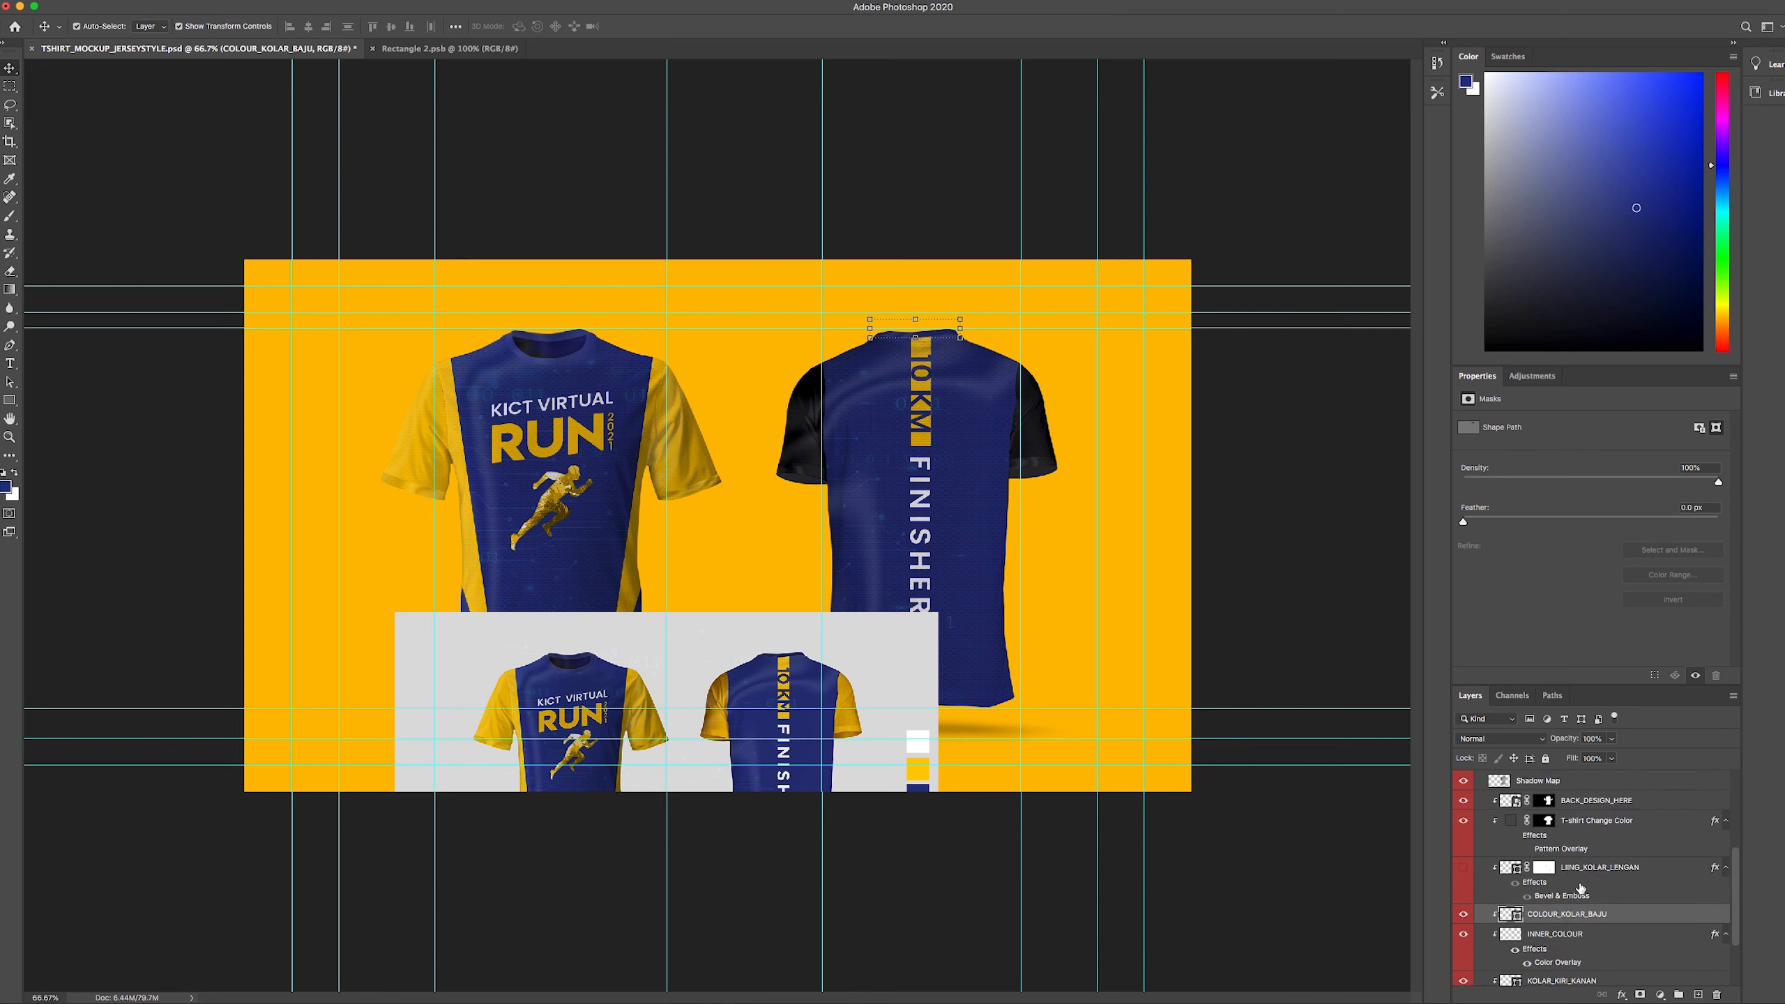
left_click(1516, 869)
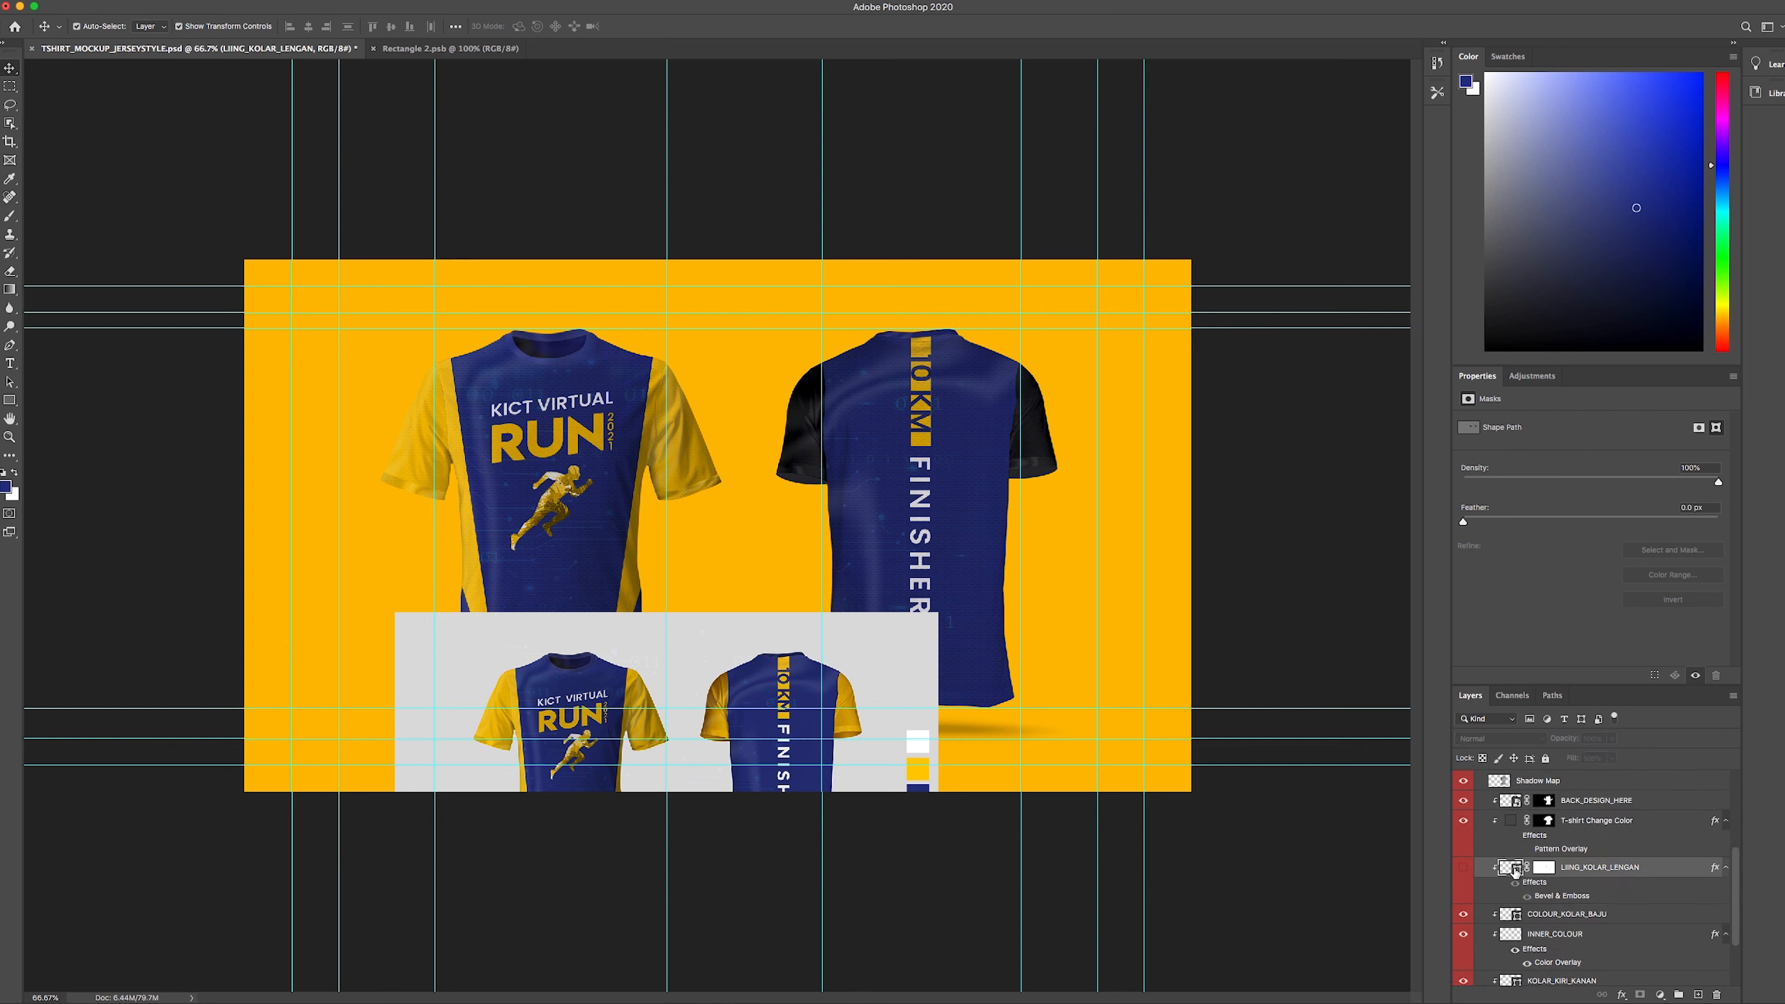
double_click(1516, 869)
left_click(1039, 440)
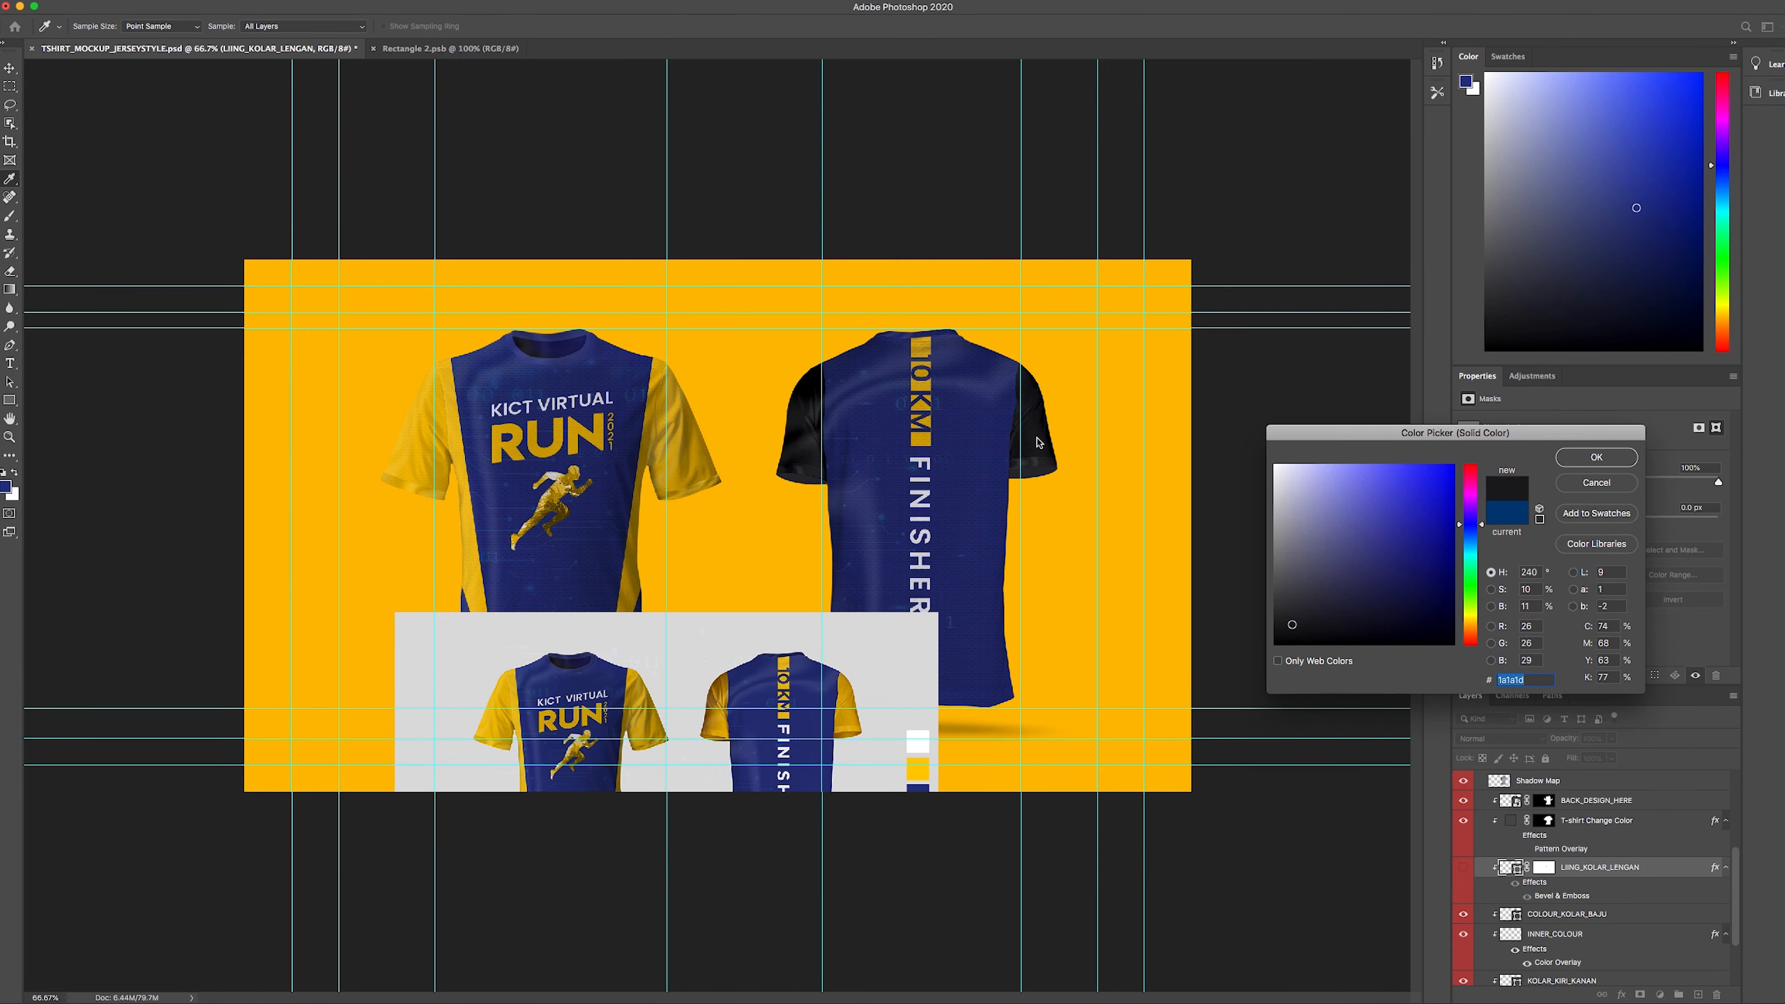
left_click(1582, 484)
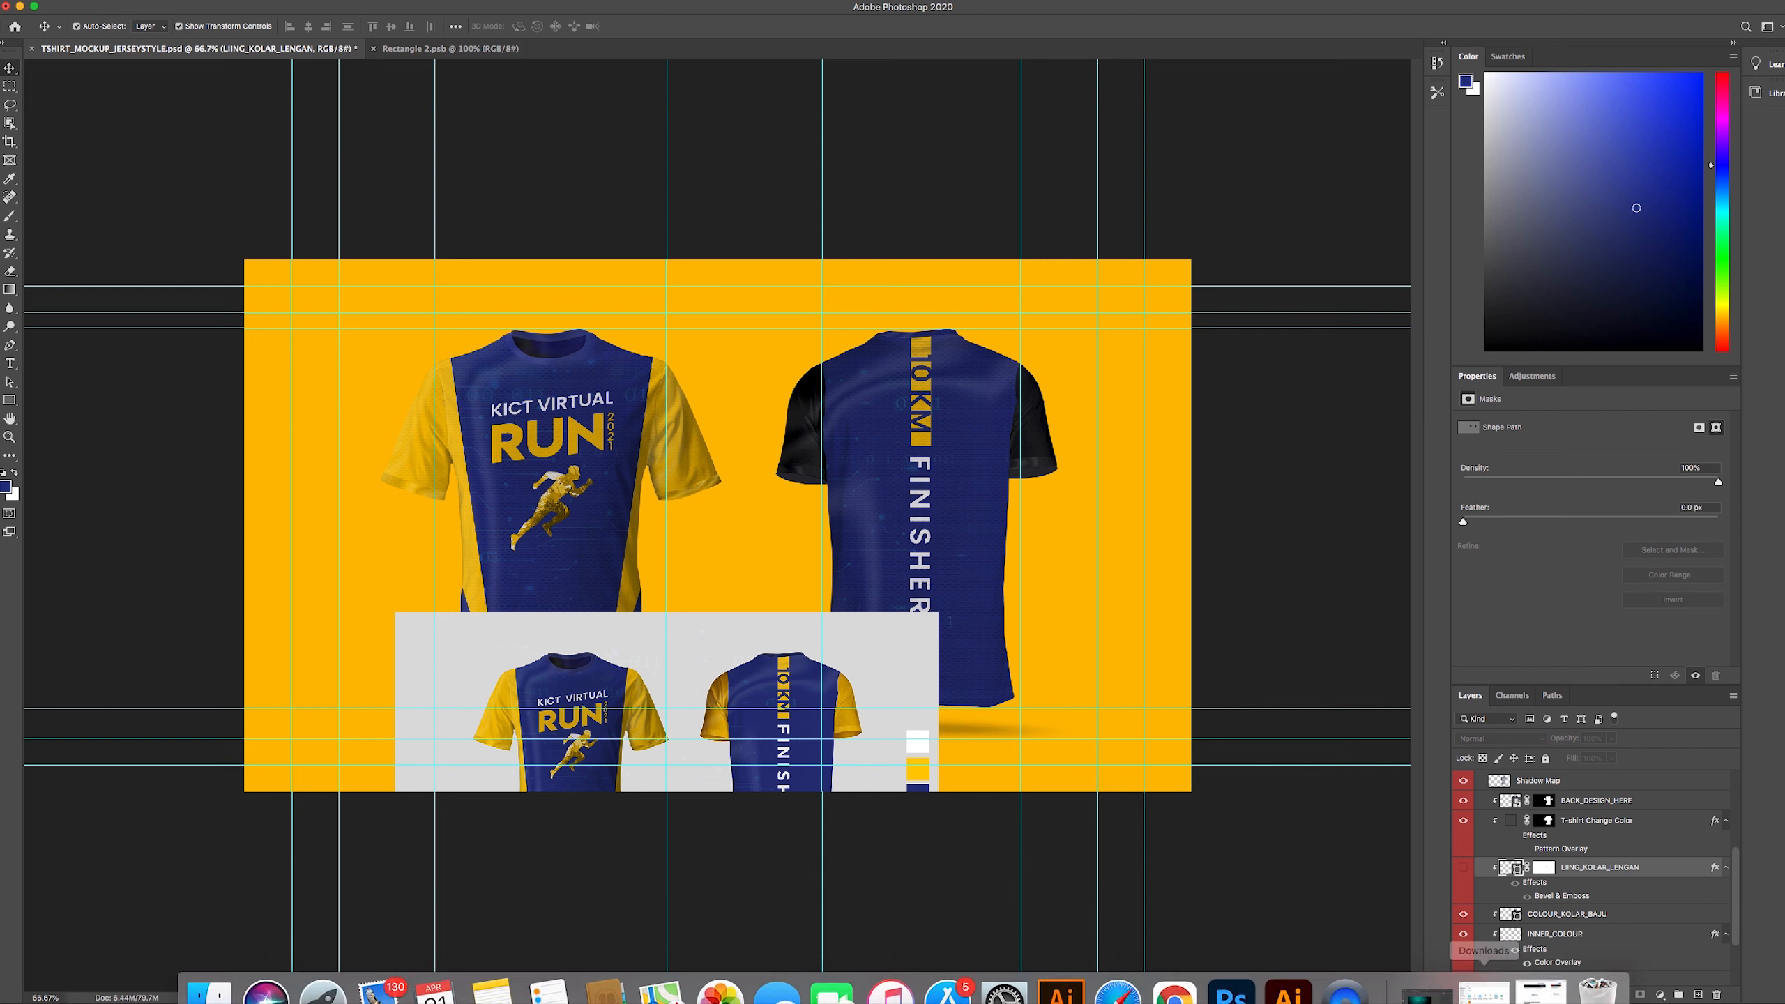
- Hide and show the BACK_DESIGN_HERE layer inside the T-shirt Back group to examine the base layers beneath it
scroll(1567, 942, "down", 1)
scroll(1567, 942, "down", 5)
scroll(1567, 942, "up", 6)
left_click(1463, 823)
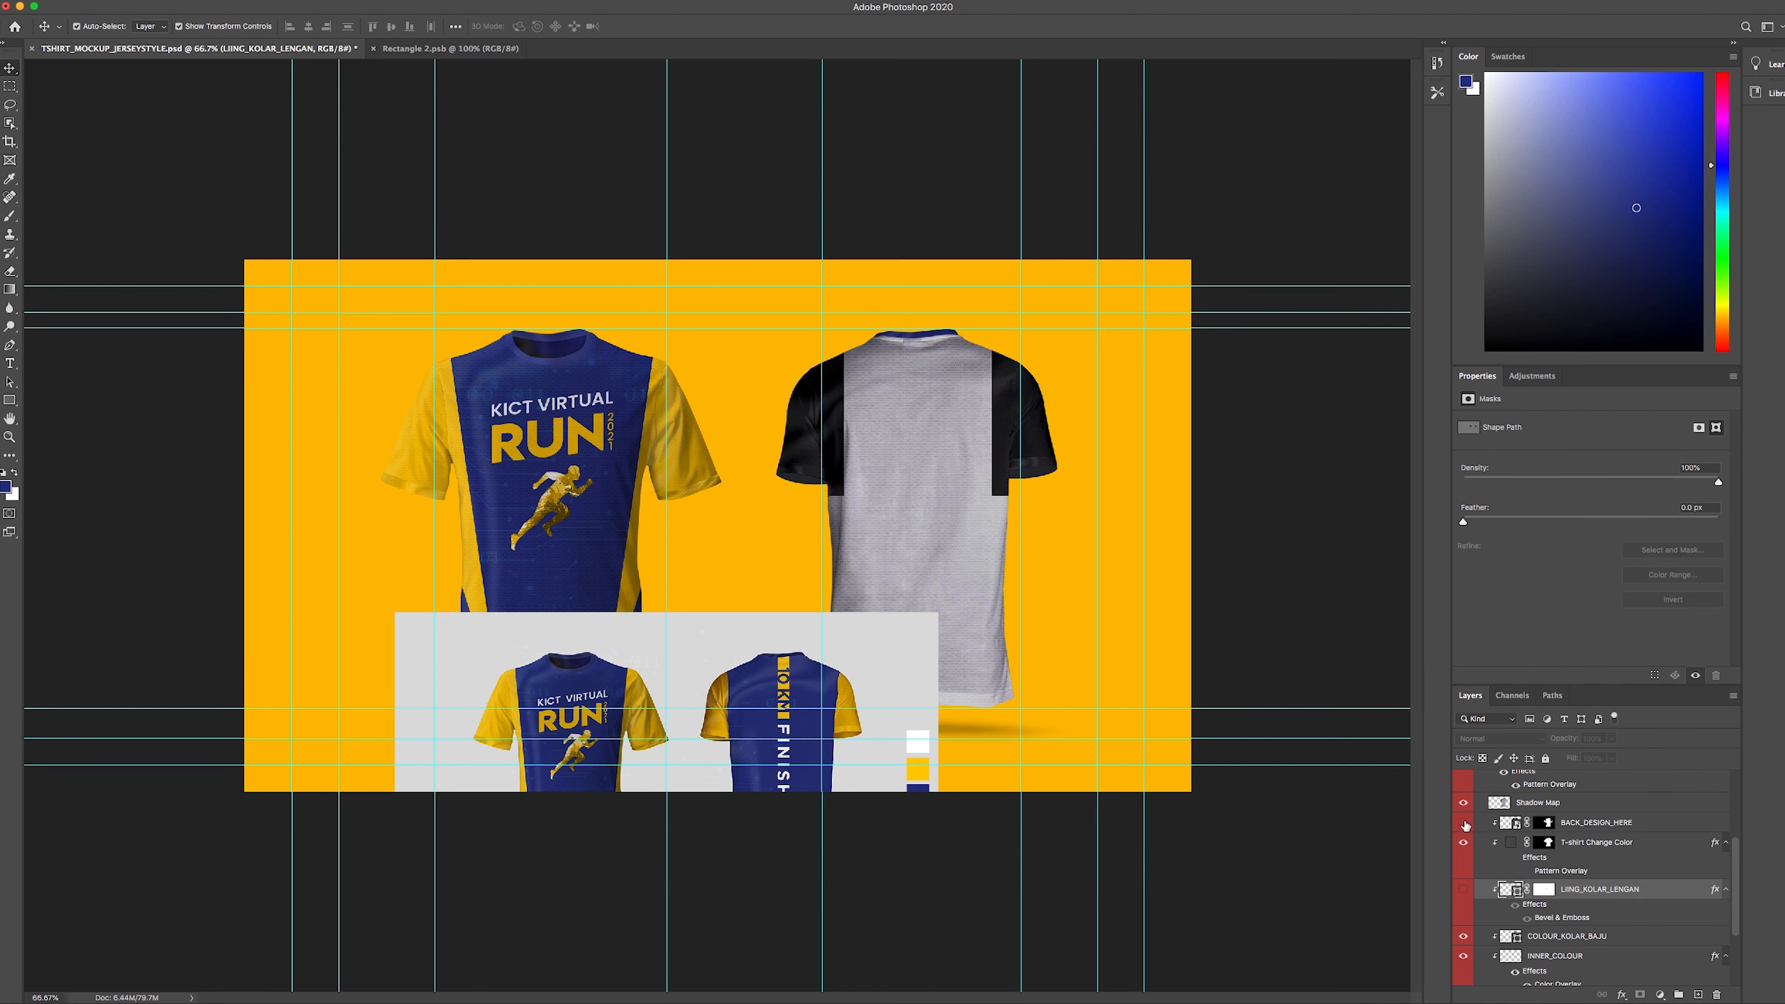
left_click(1463, 823)
- Set the back sleeve layer KOLAR_KIRI_KANAN to the yellow #ffcc00 sampled from the reference image's palette
scroll(1461, 907, "down", 3)
scroll(1460, 907, "down", 3)
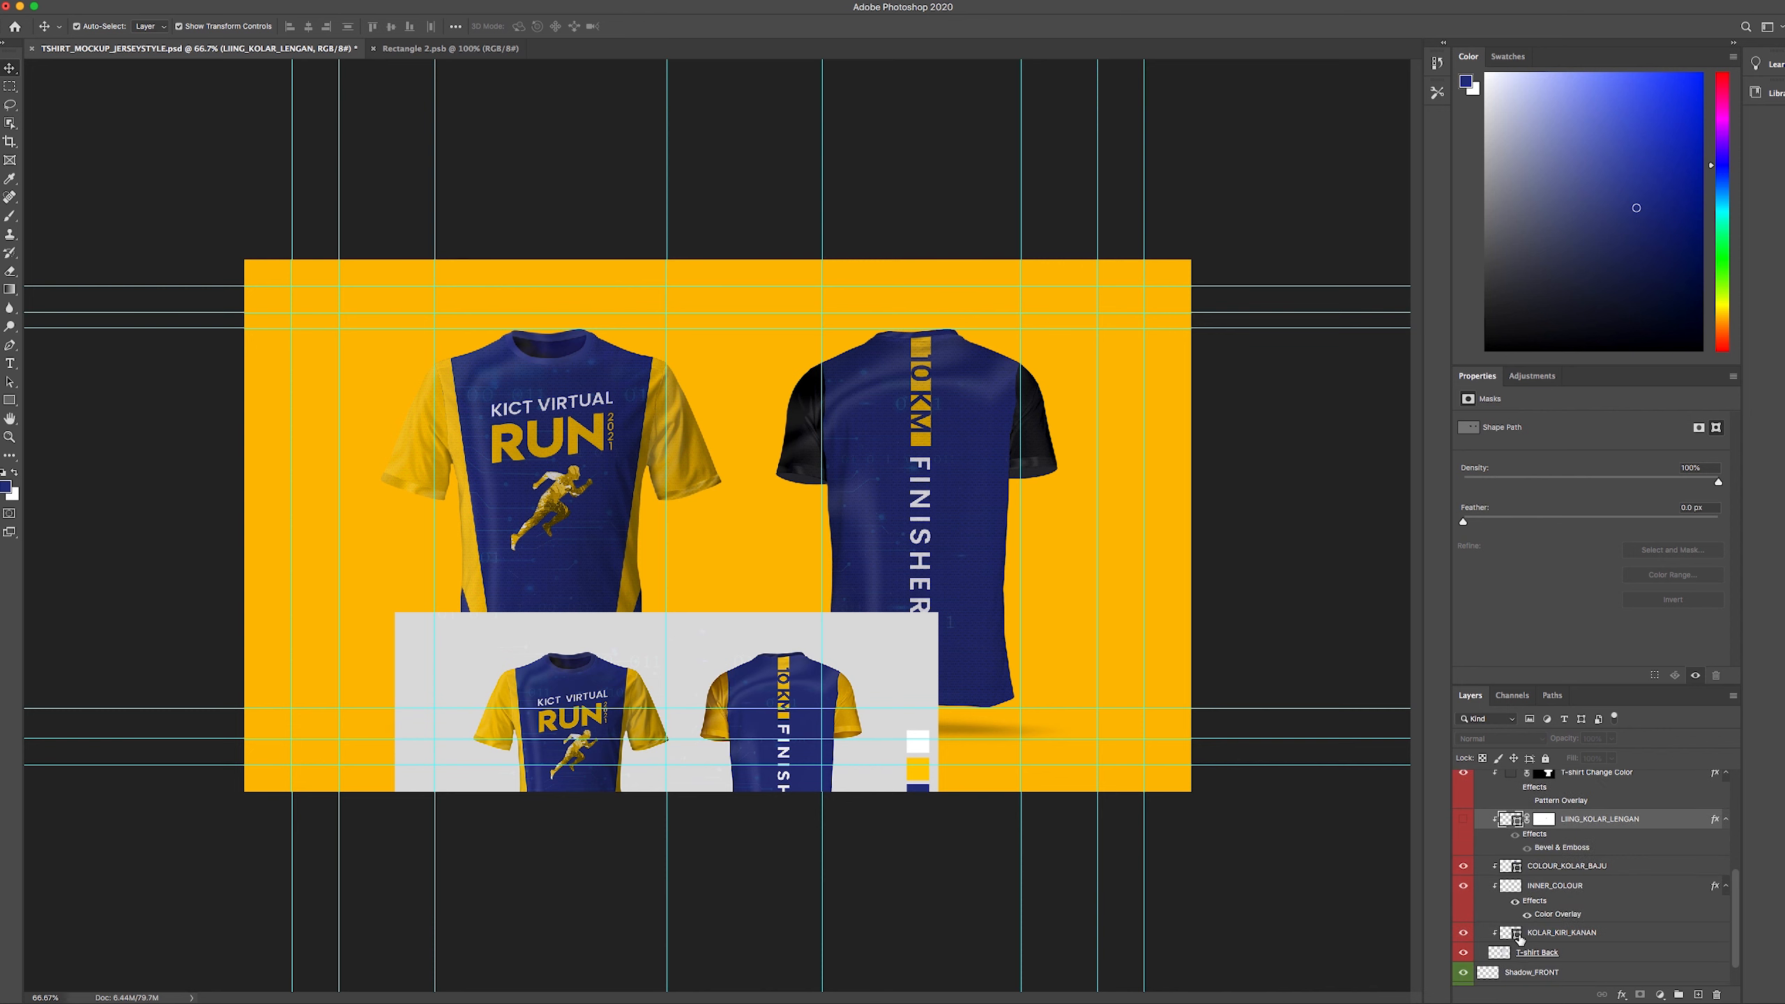
left_click(1519, 936)
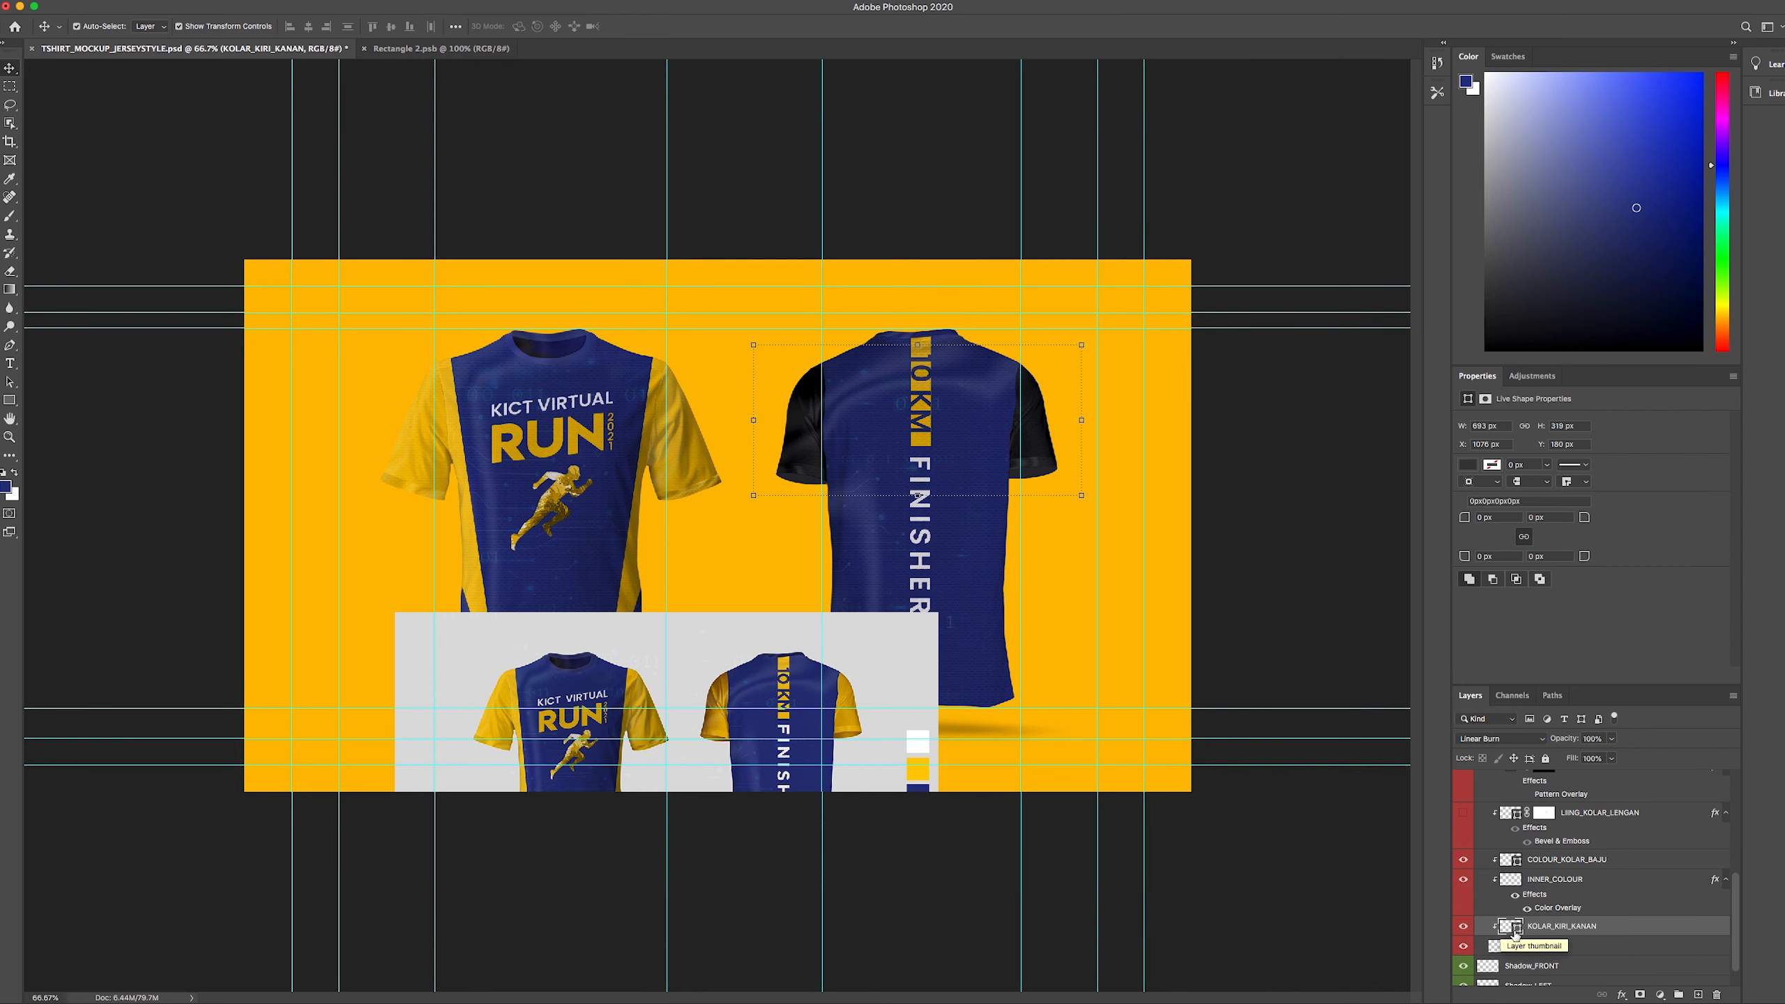
double_click(1517, 934)
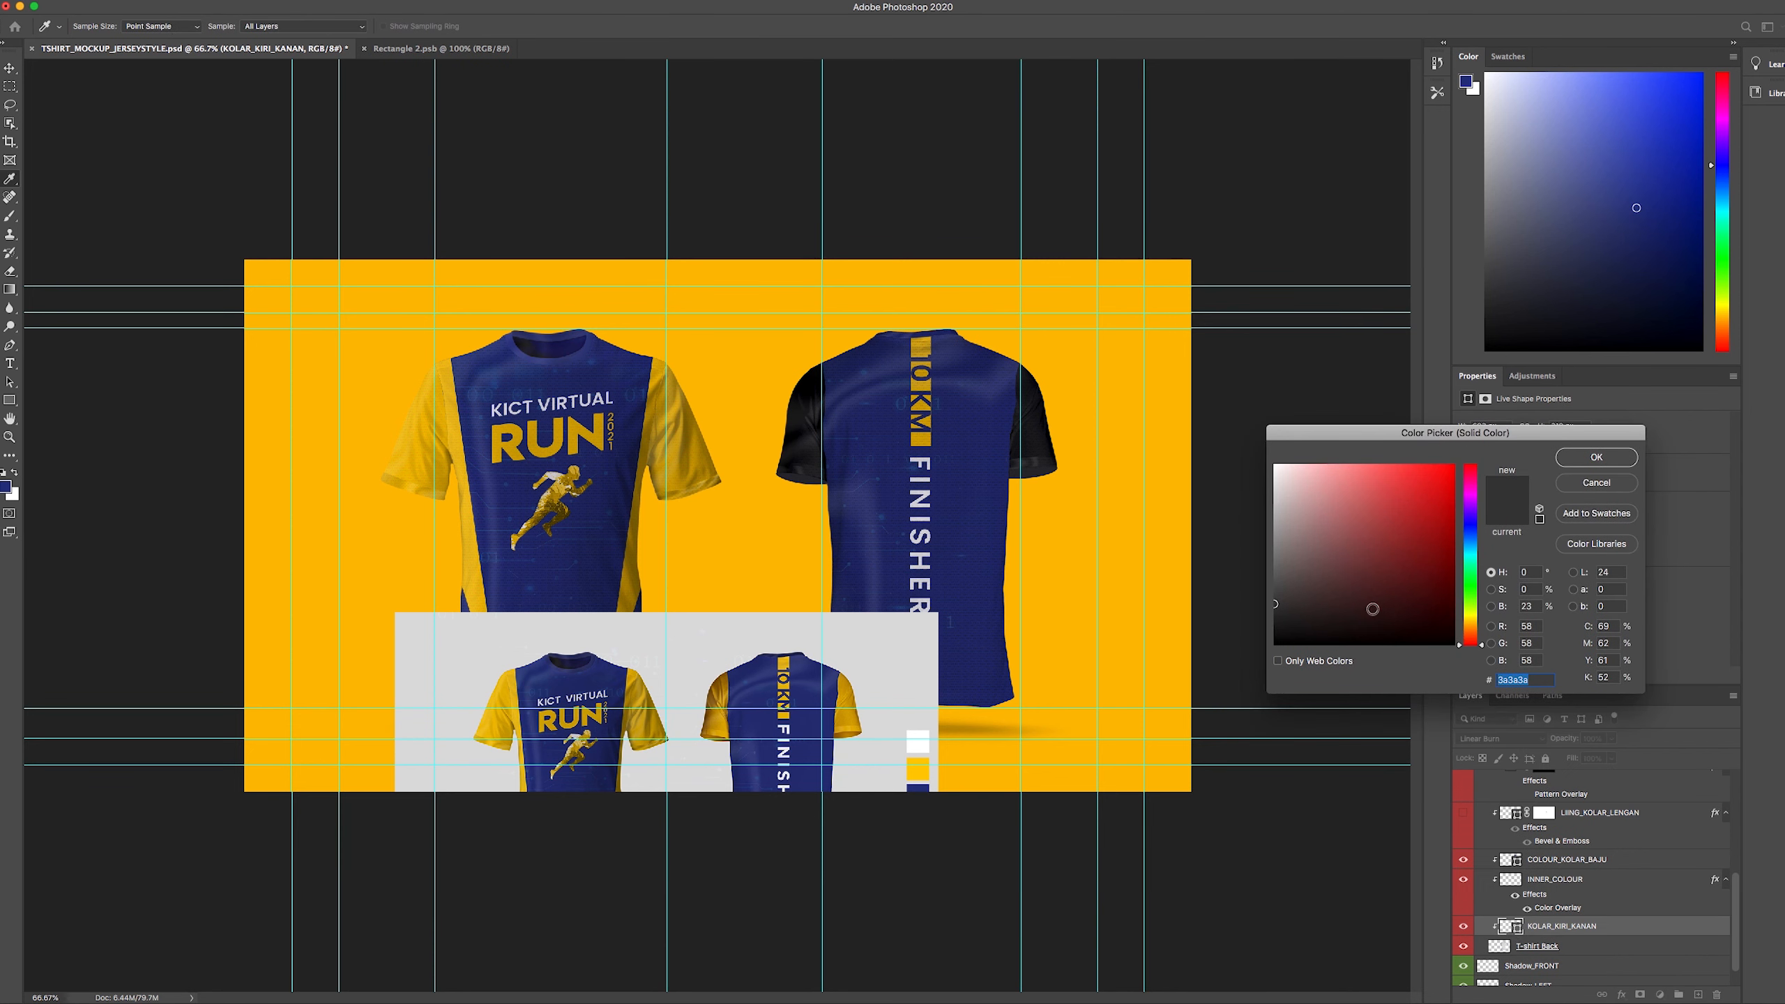
left_click(924, 768)
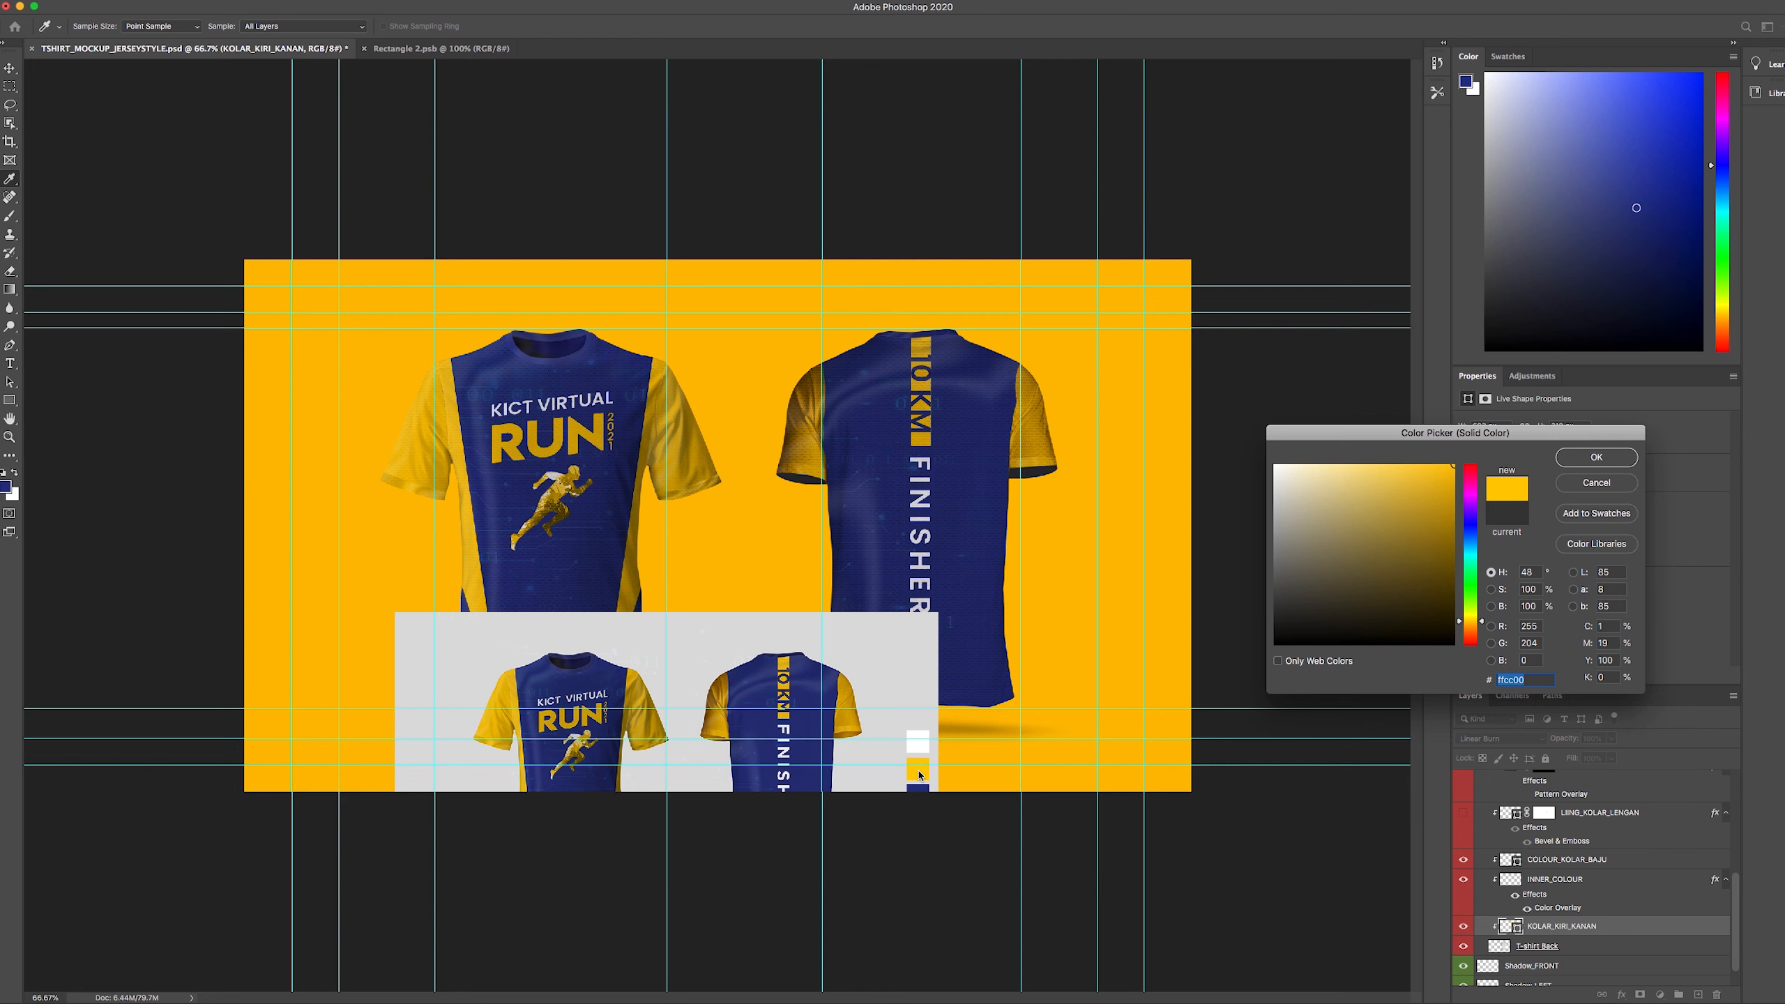
left_click(1597, 457)
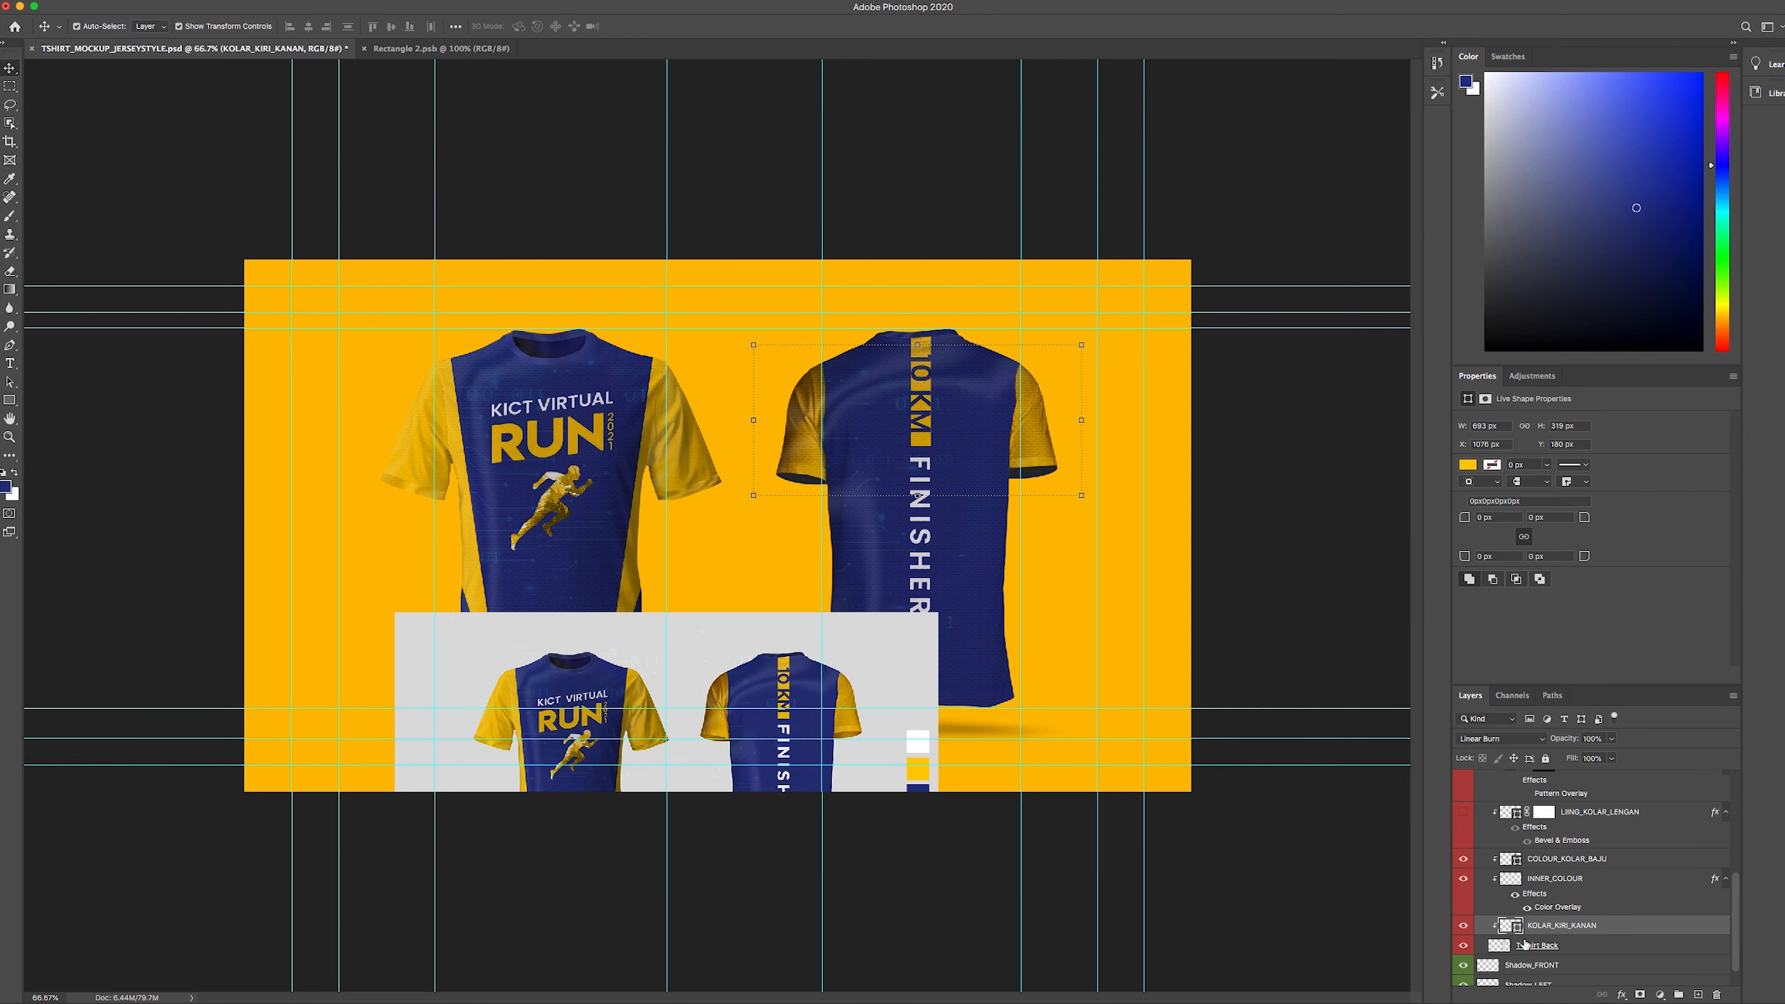
- Hide the INNER_COLOUR layer in the T-shirt Back group to remove the dark inner sleeve edges
scroll(1516, 871, "down", 1)
left_click(1518, 851)
left_click(1463, 851)
left_click(1463, 852)
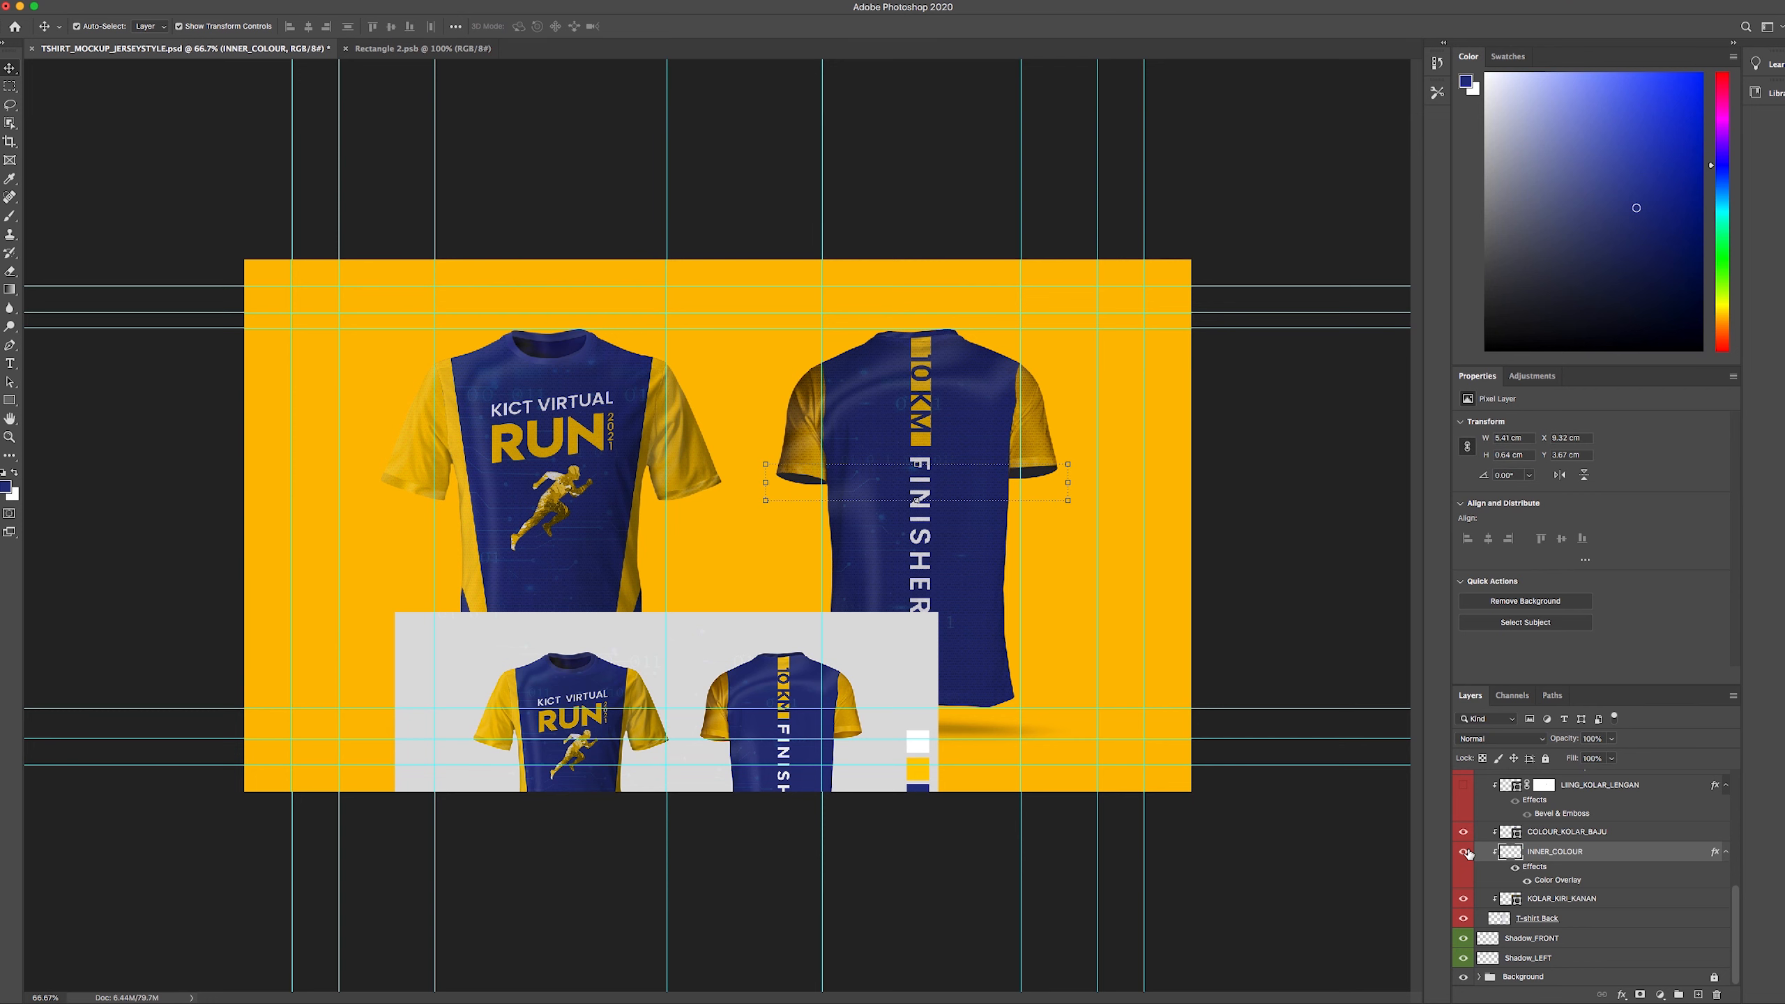
double_click(1516, 854)
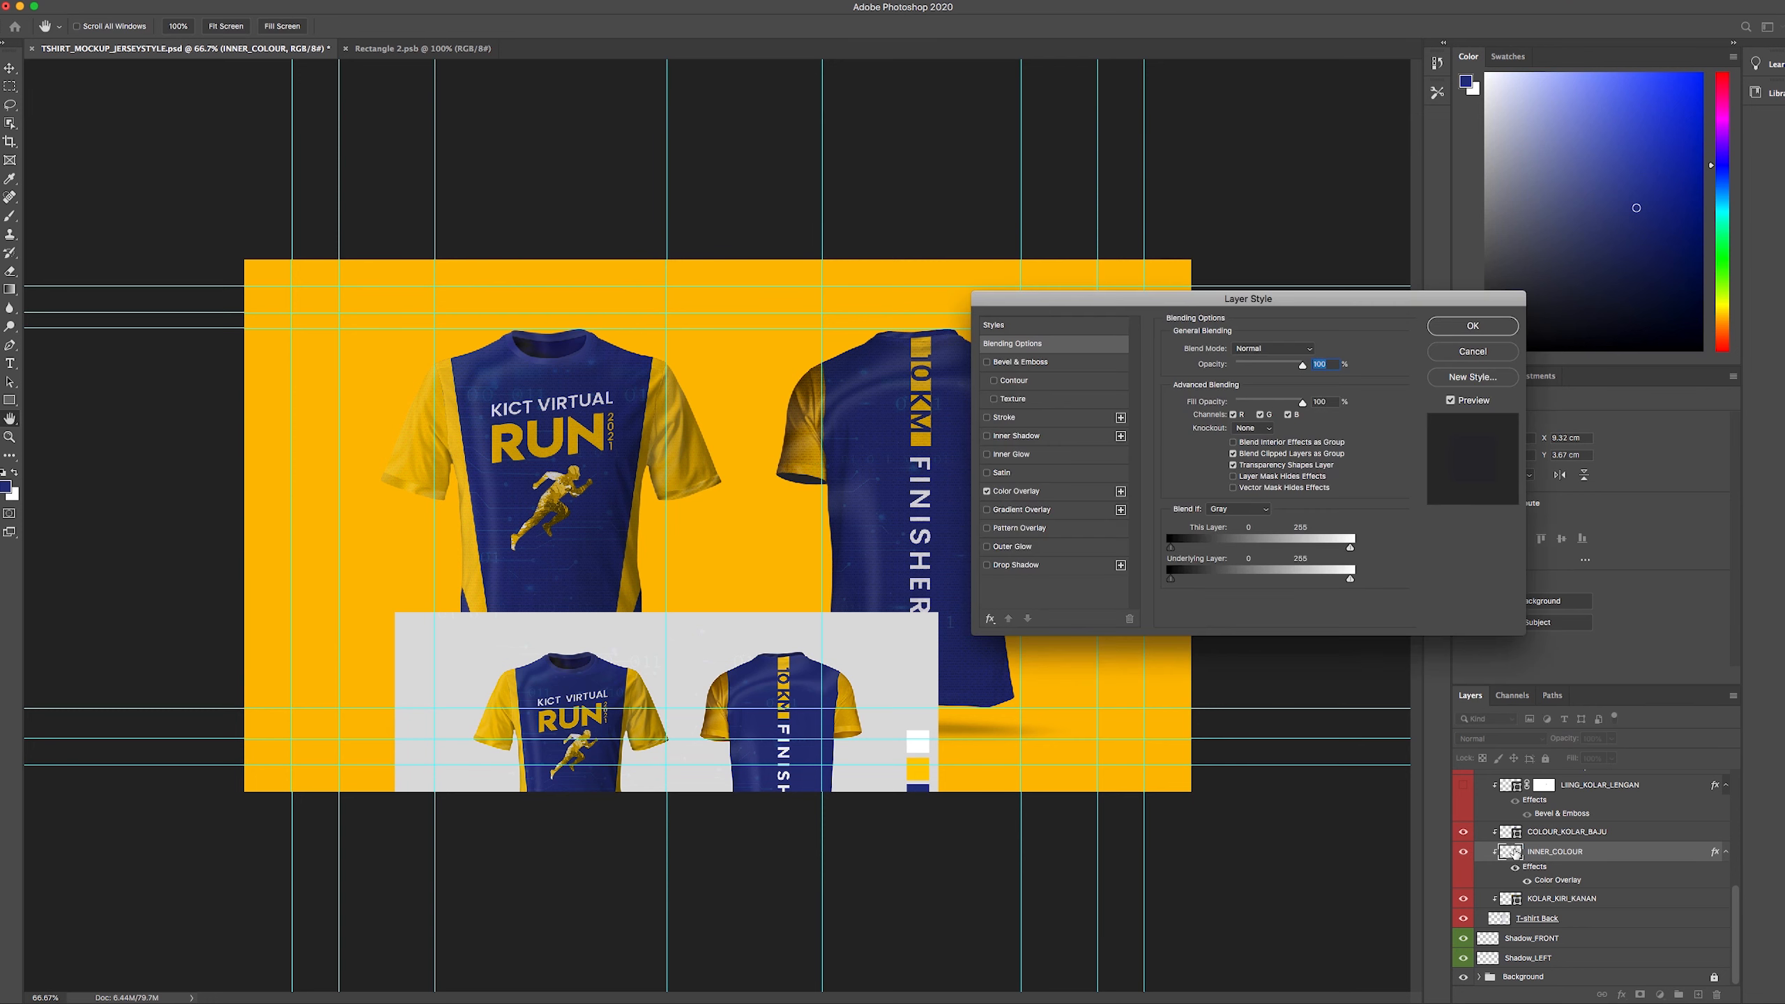
left_click(1504, 352)
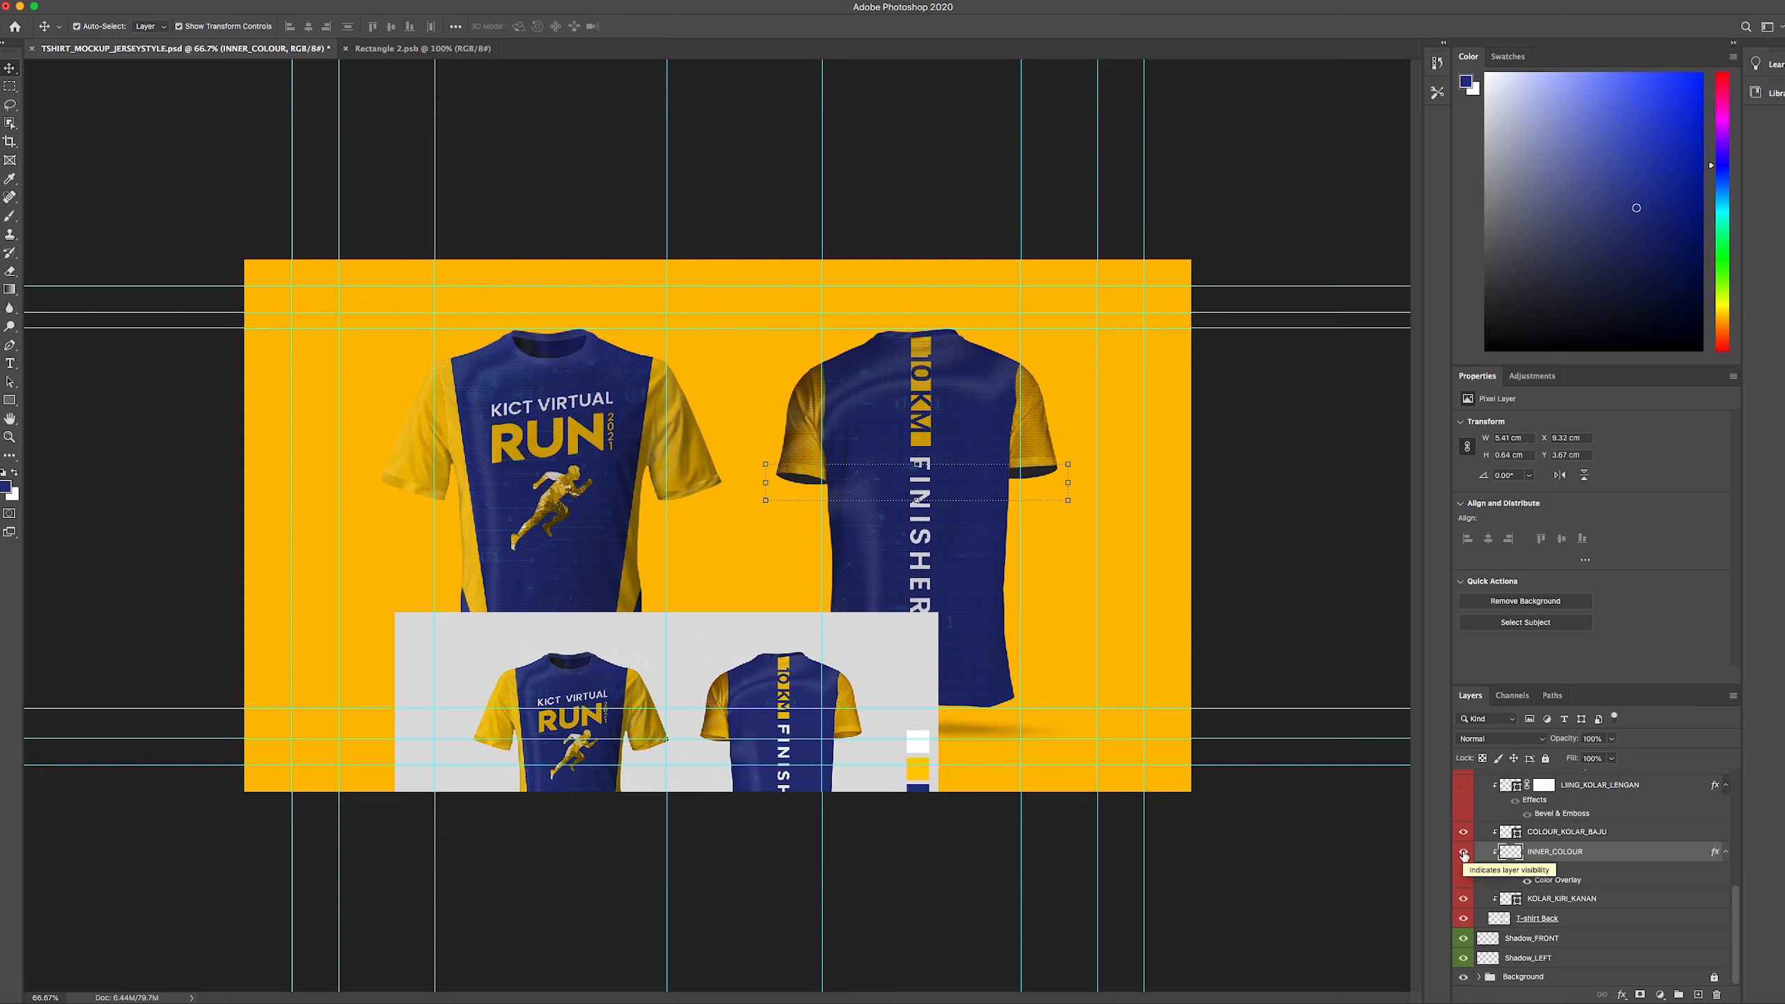
left_click(1464, 853)
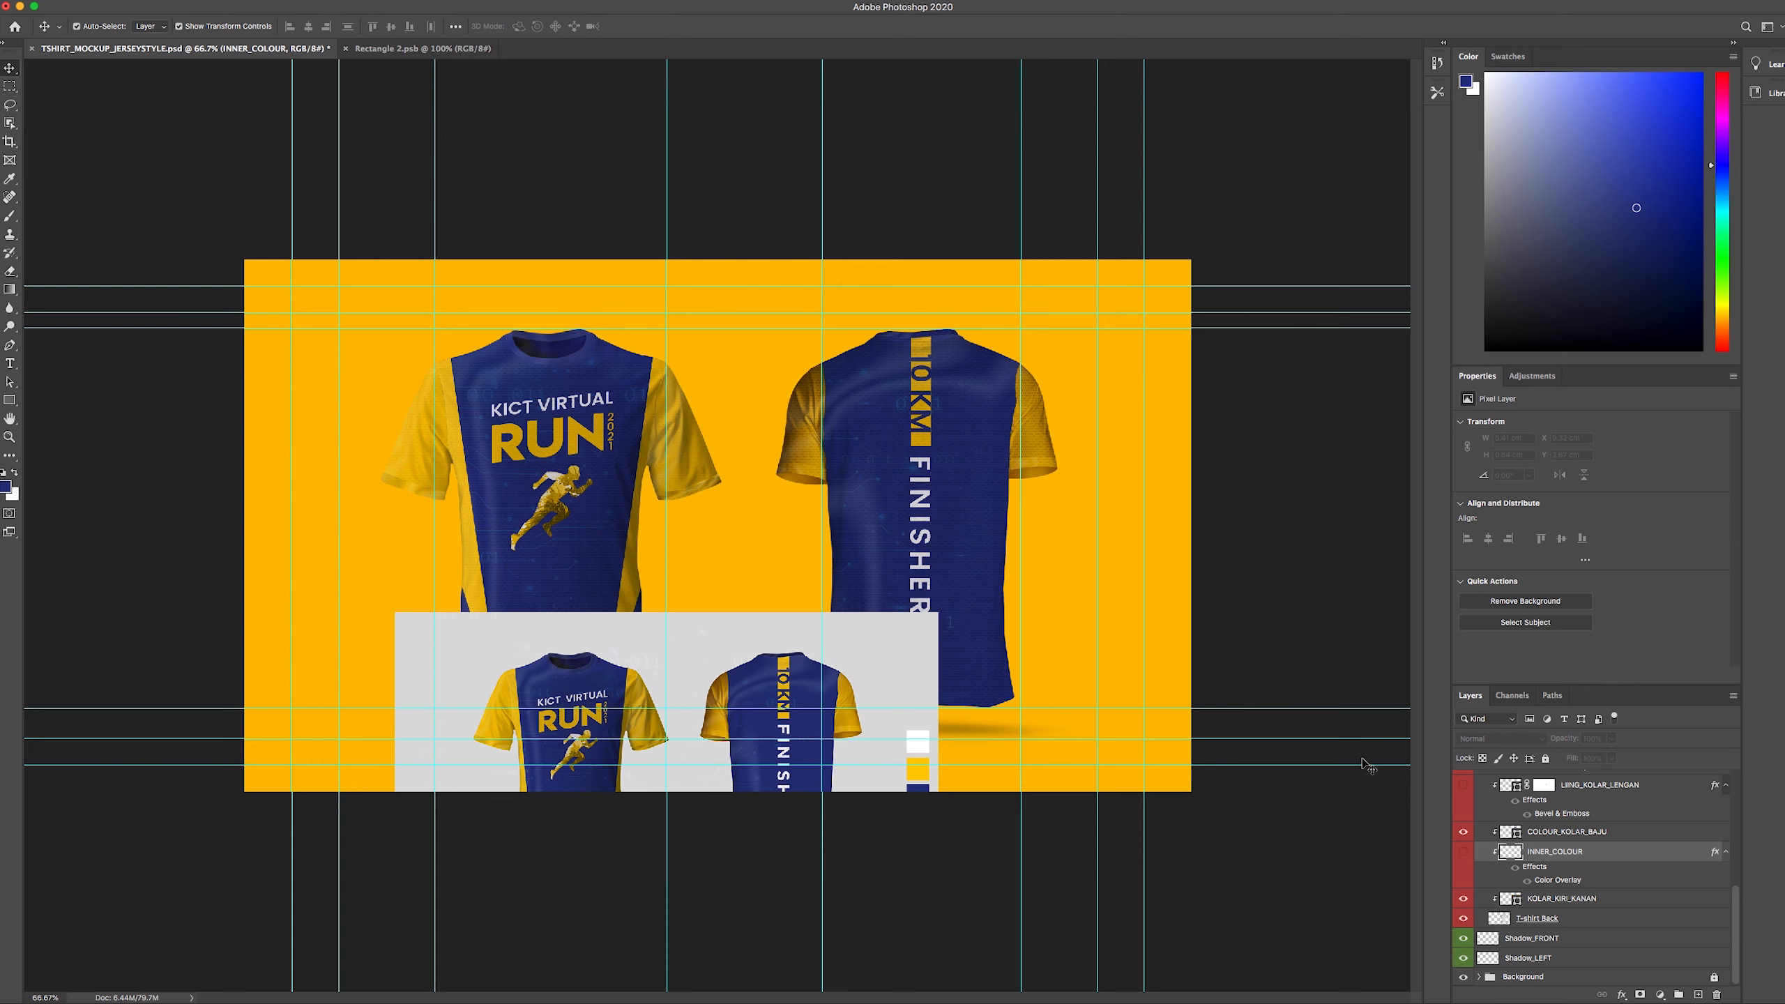
- Move the reference image right and slightly up, then collapse the T-shirt Back group and expand T-shirt Front
left_click_drag(679, 673, 874, 641)
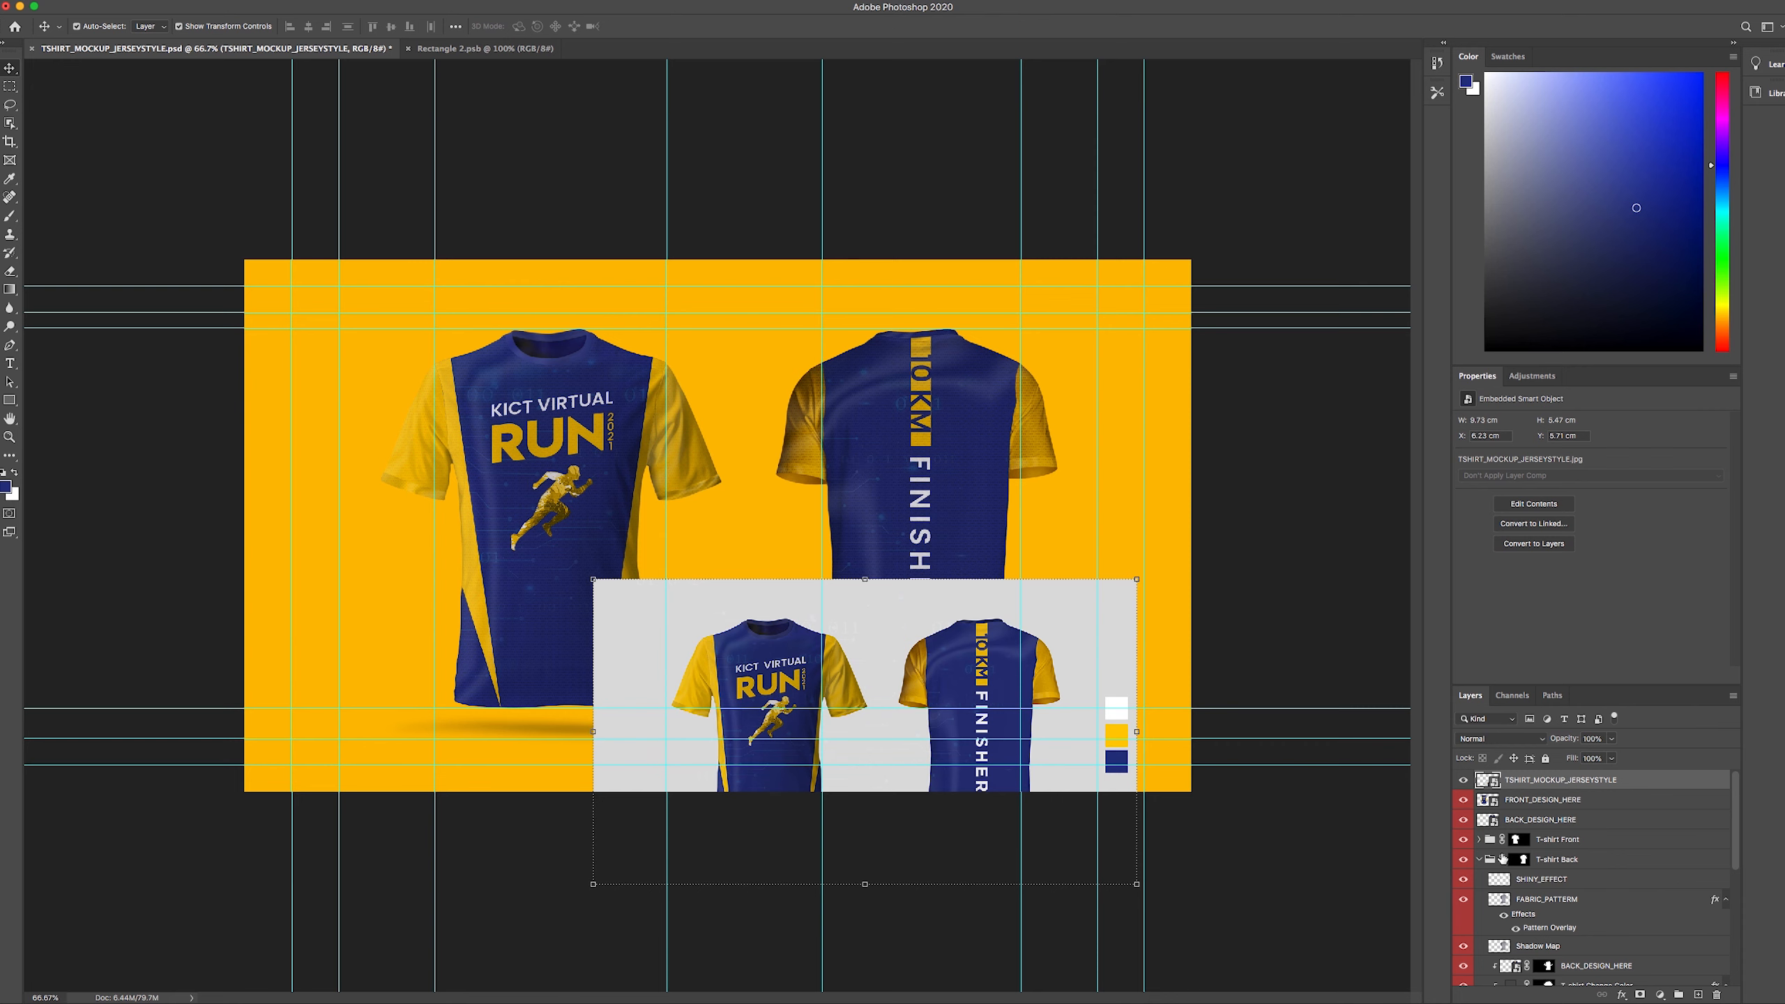
left_click(1481, 861)
left_click(1480, 840)
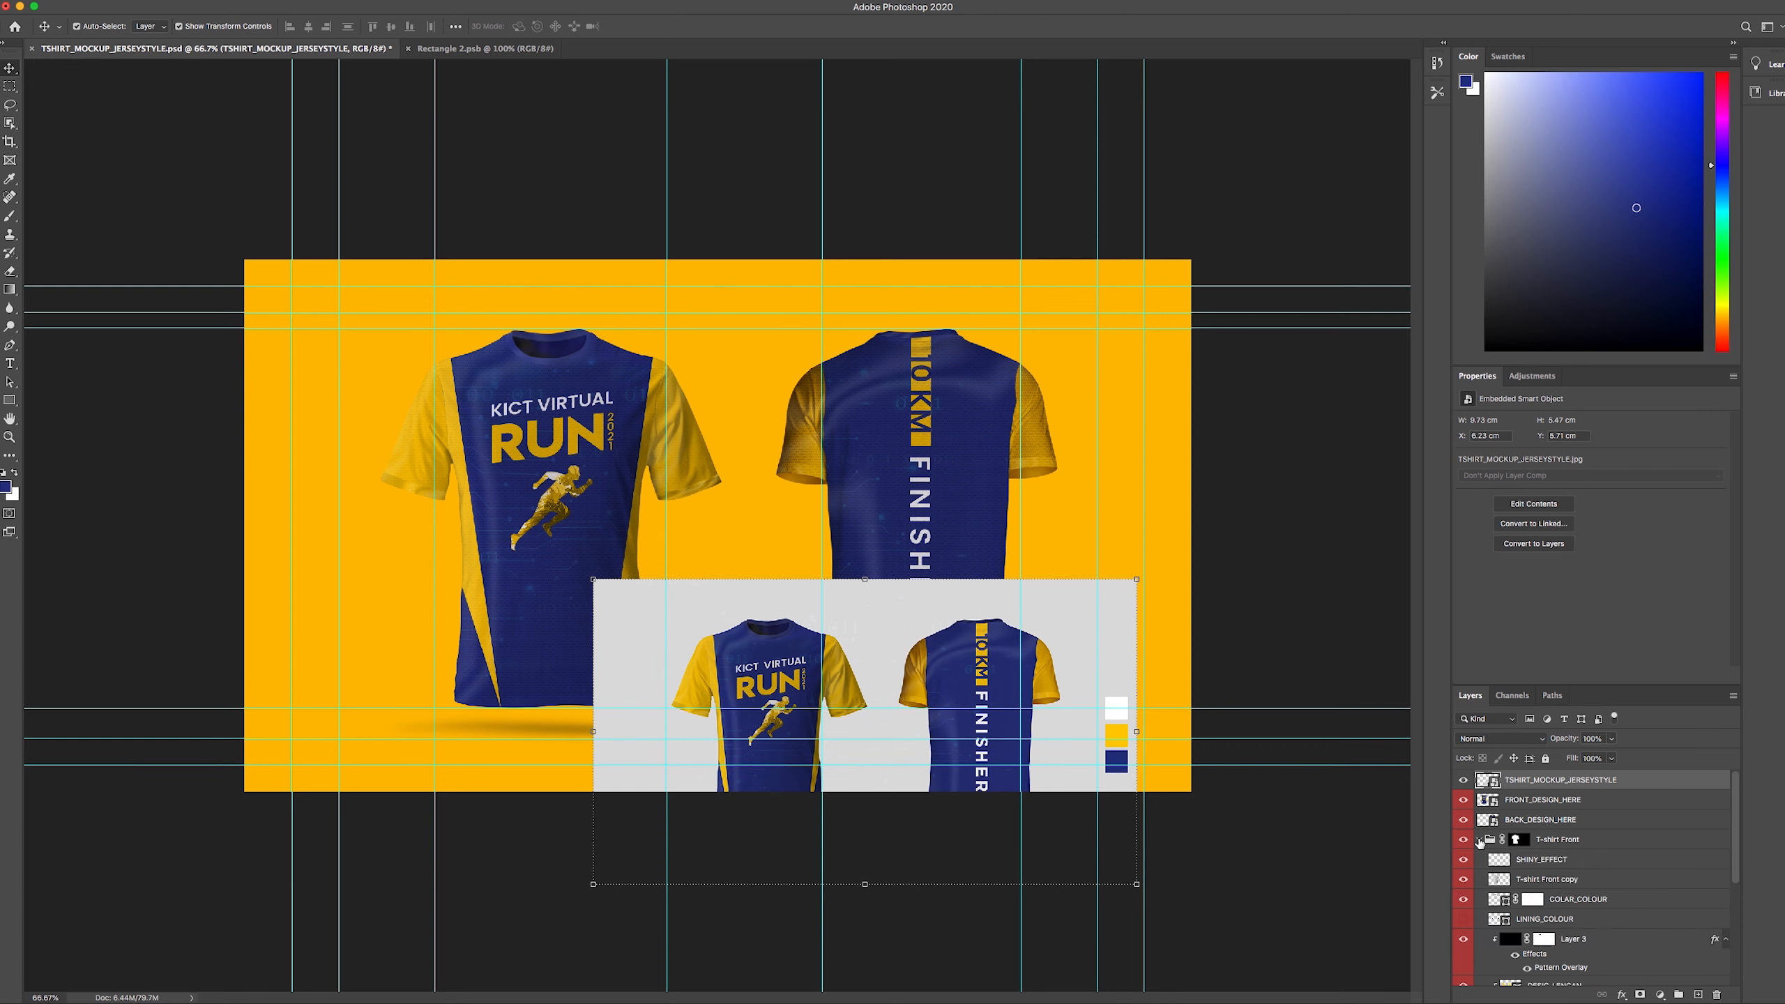
- Toggle SHINY_EFFECT, T-shirt Front copy and COLAR_COLOUR off and on to examine what each contributes to the front shirt
scroll(1546, 855, "down", 2)
scroll(1528, 846, "up", 1)
scroll(1526, 847, "down", 1)
left_click(1463, 830)
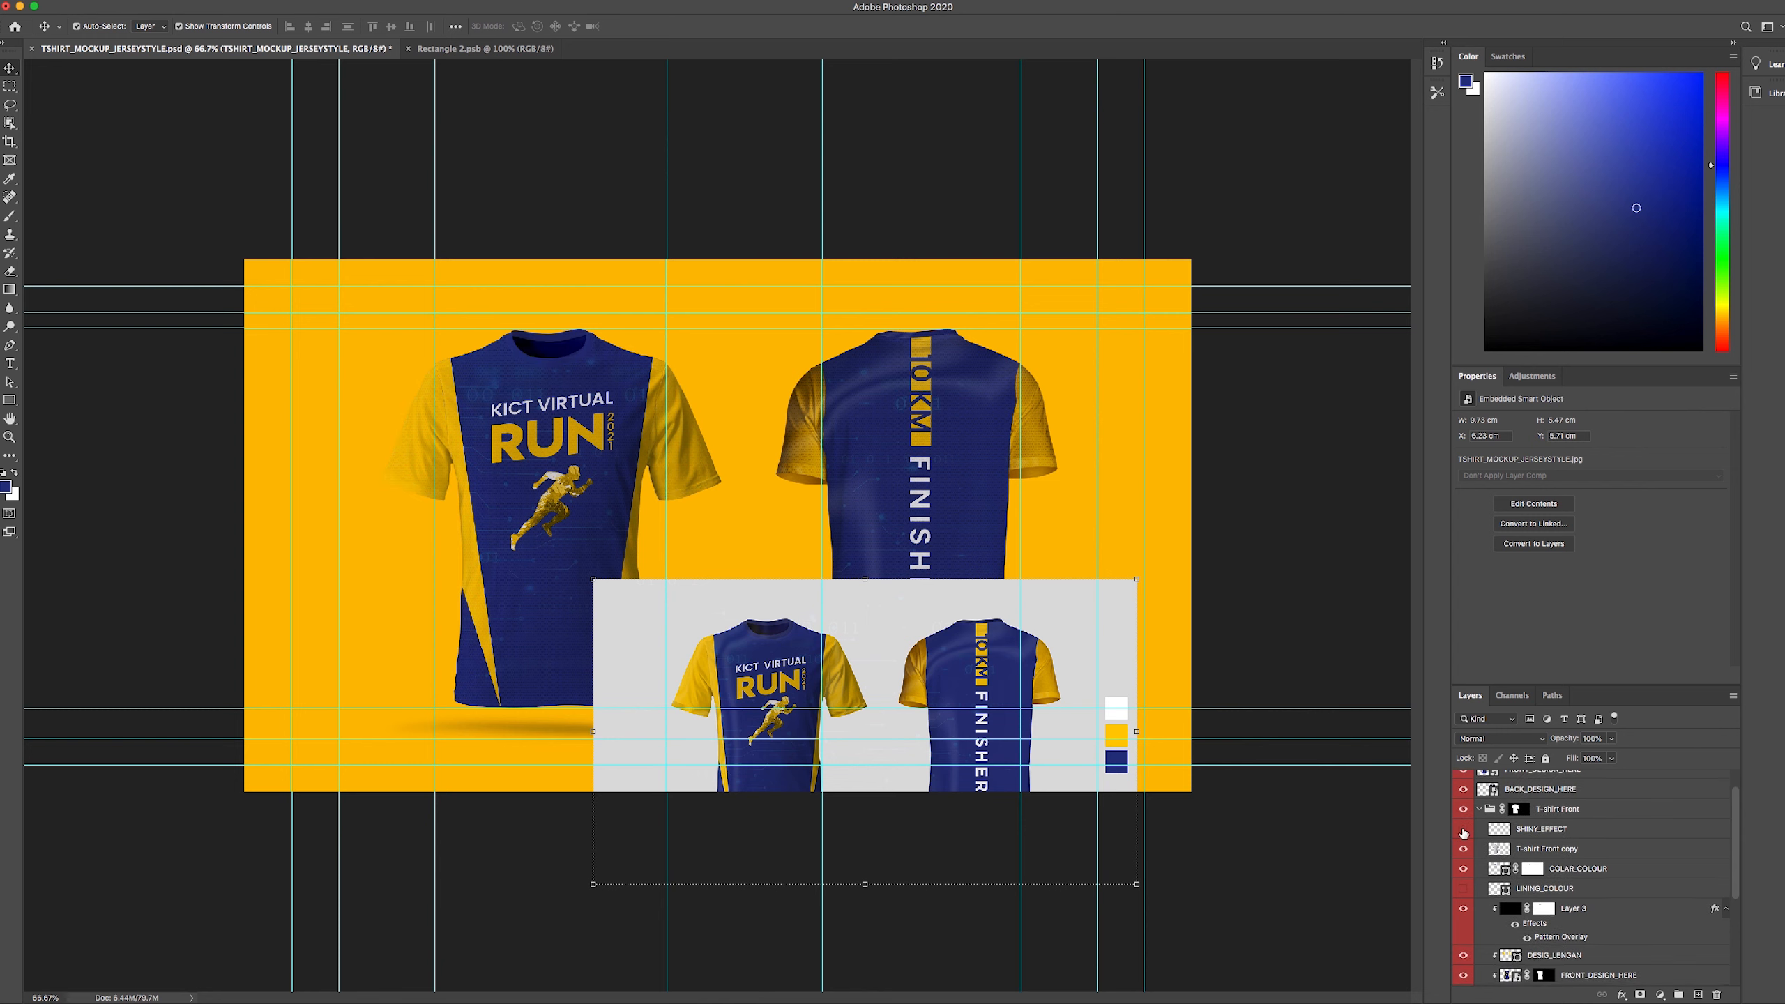
left_click(1463, 830)
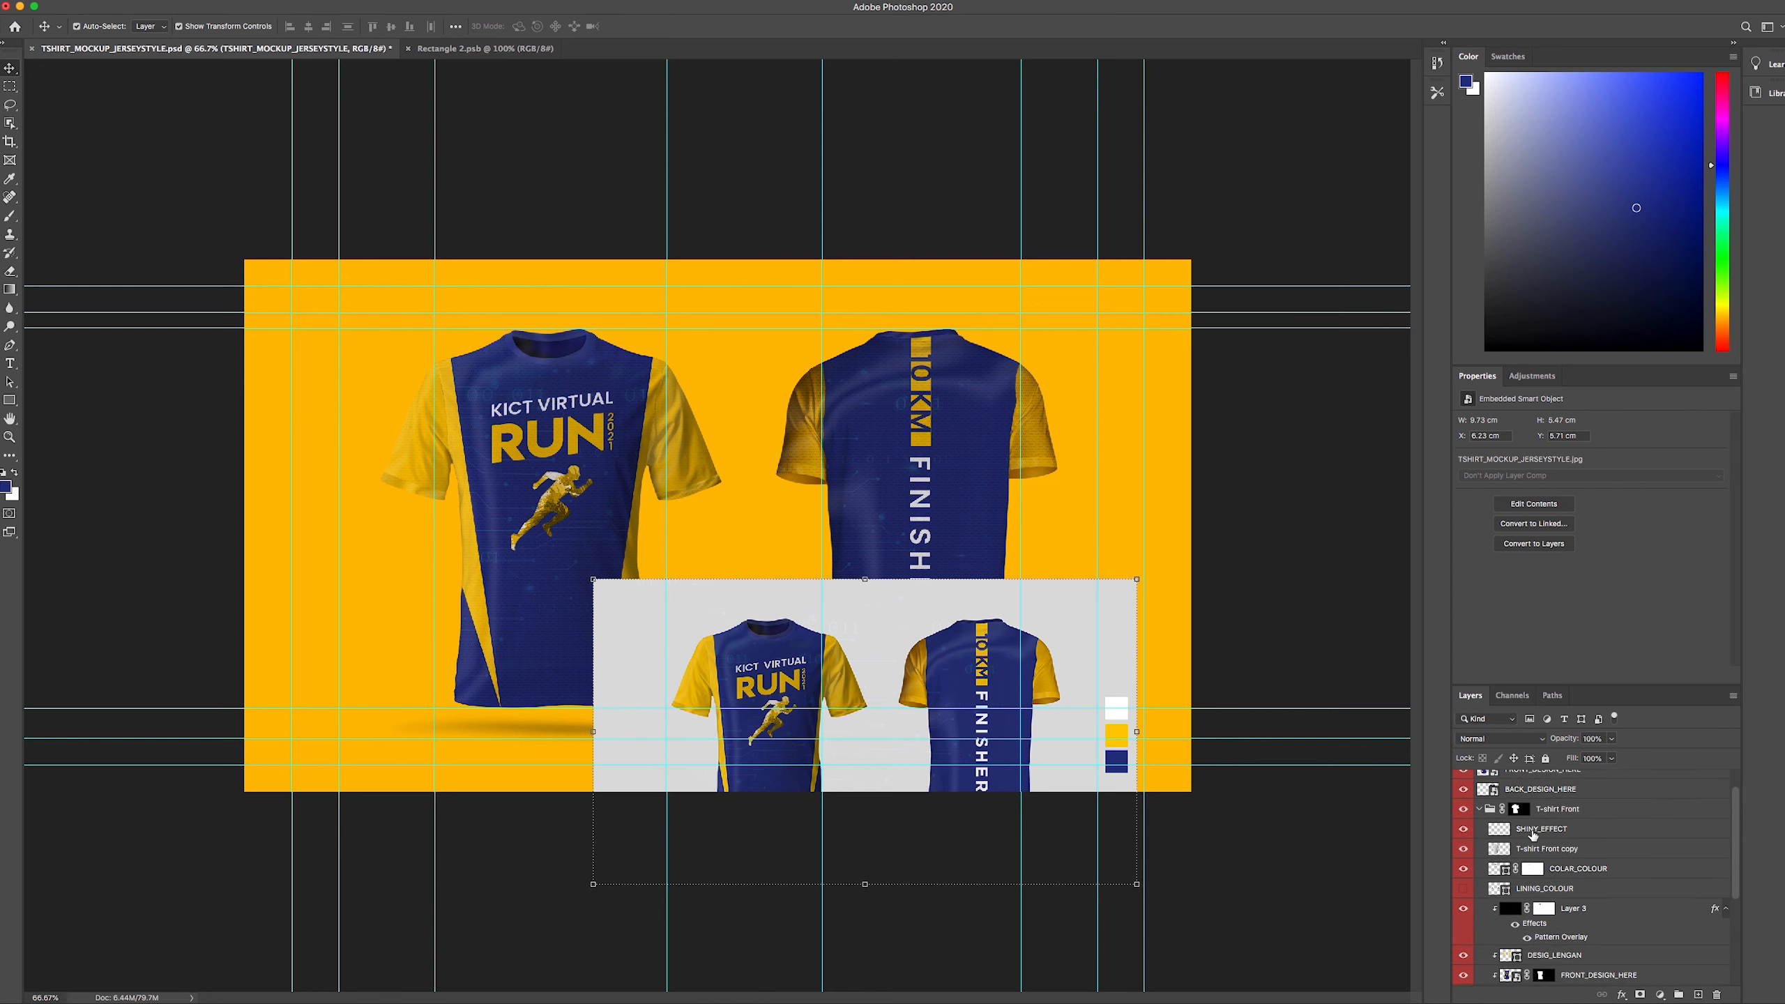
scroll(1468, 837, "down", 1)
left_click(1463, 829)
left_click(1464, 830)
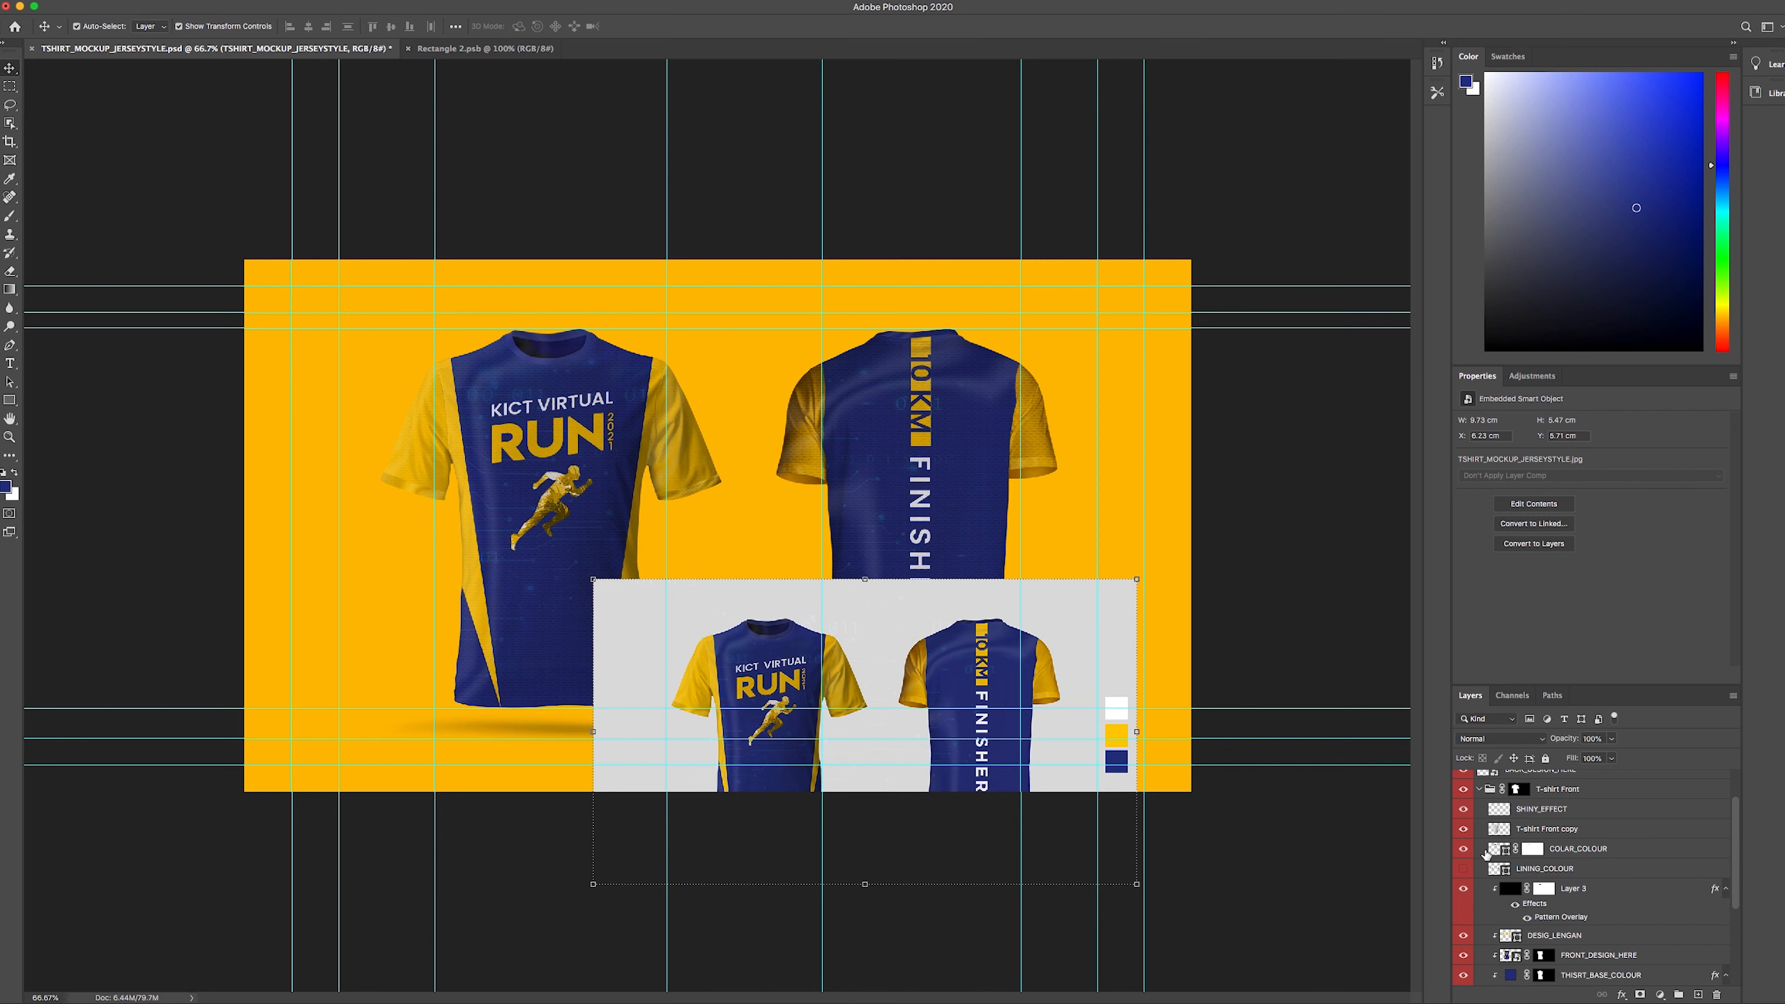
scroll(1486, 853, "down", 1)
left_click(1463, 818)
left_click(1463, 818)
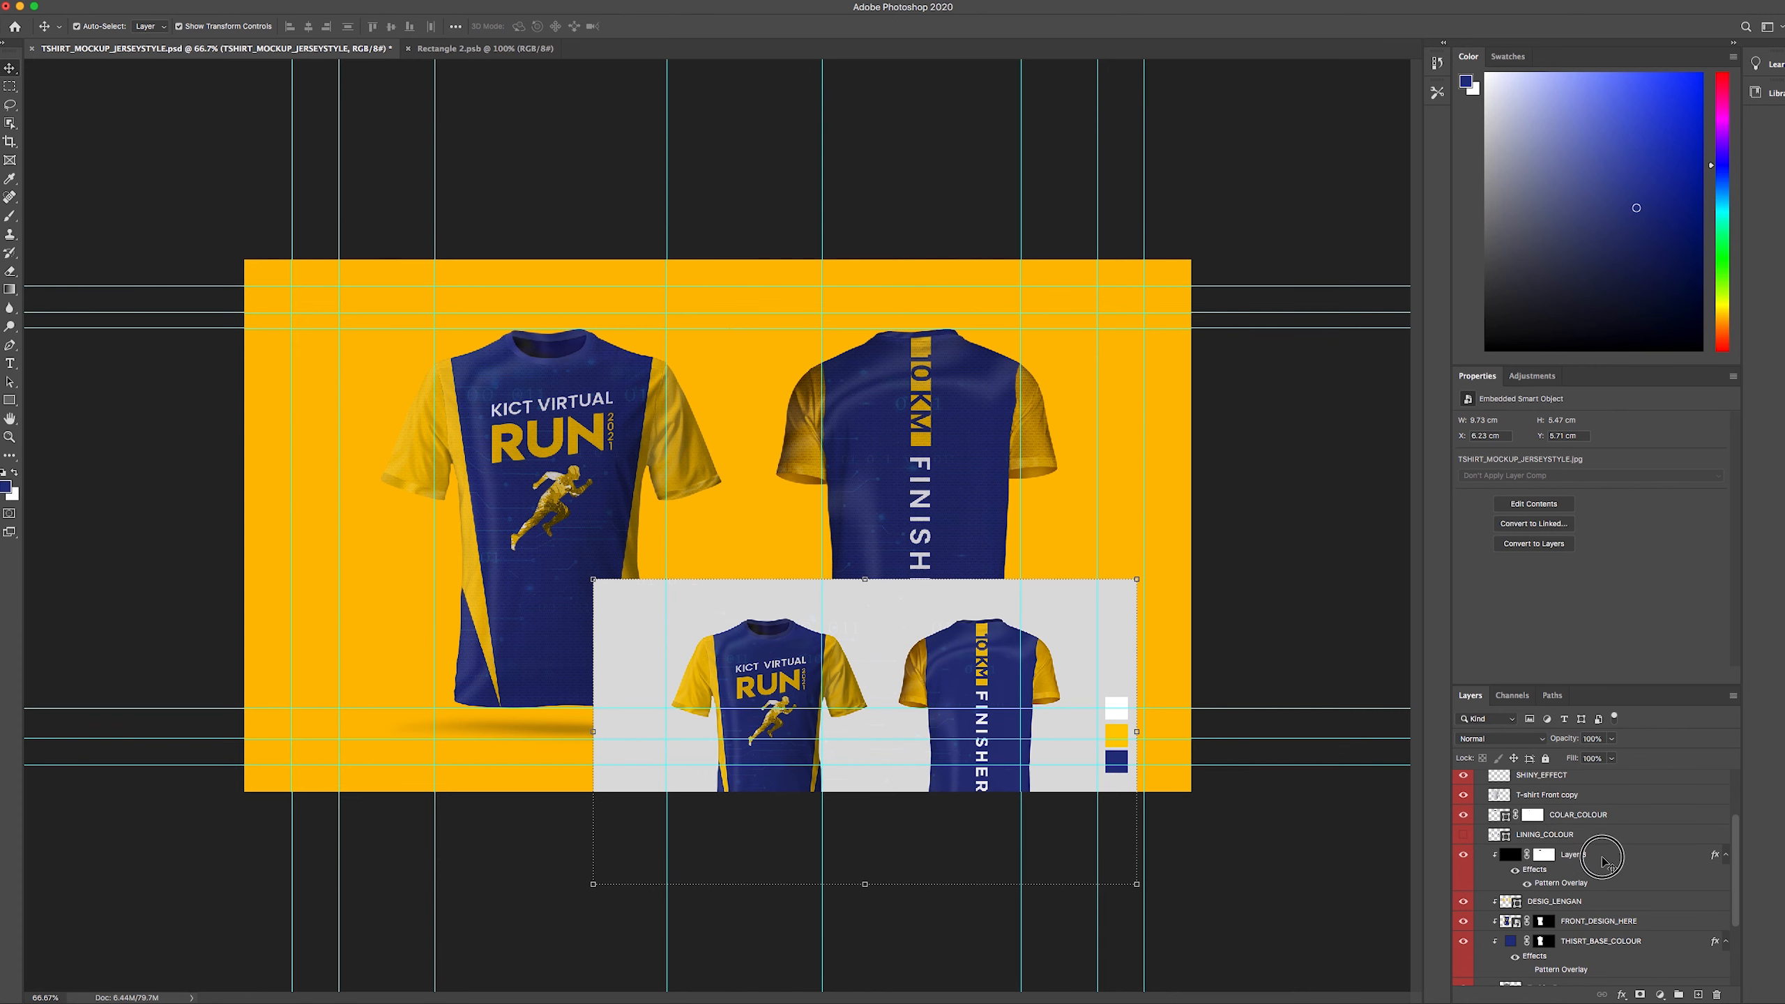
- Compare the front shirt with and without the Pattern Overlay layer directly beneath LINING_COLOUR, and leave that layer hidden
left_click(1573, 857)
left_click(1464, 855)
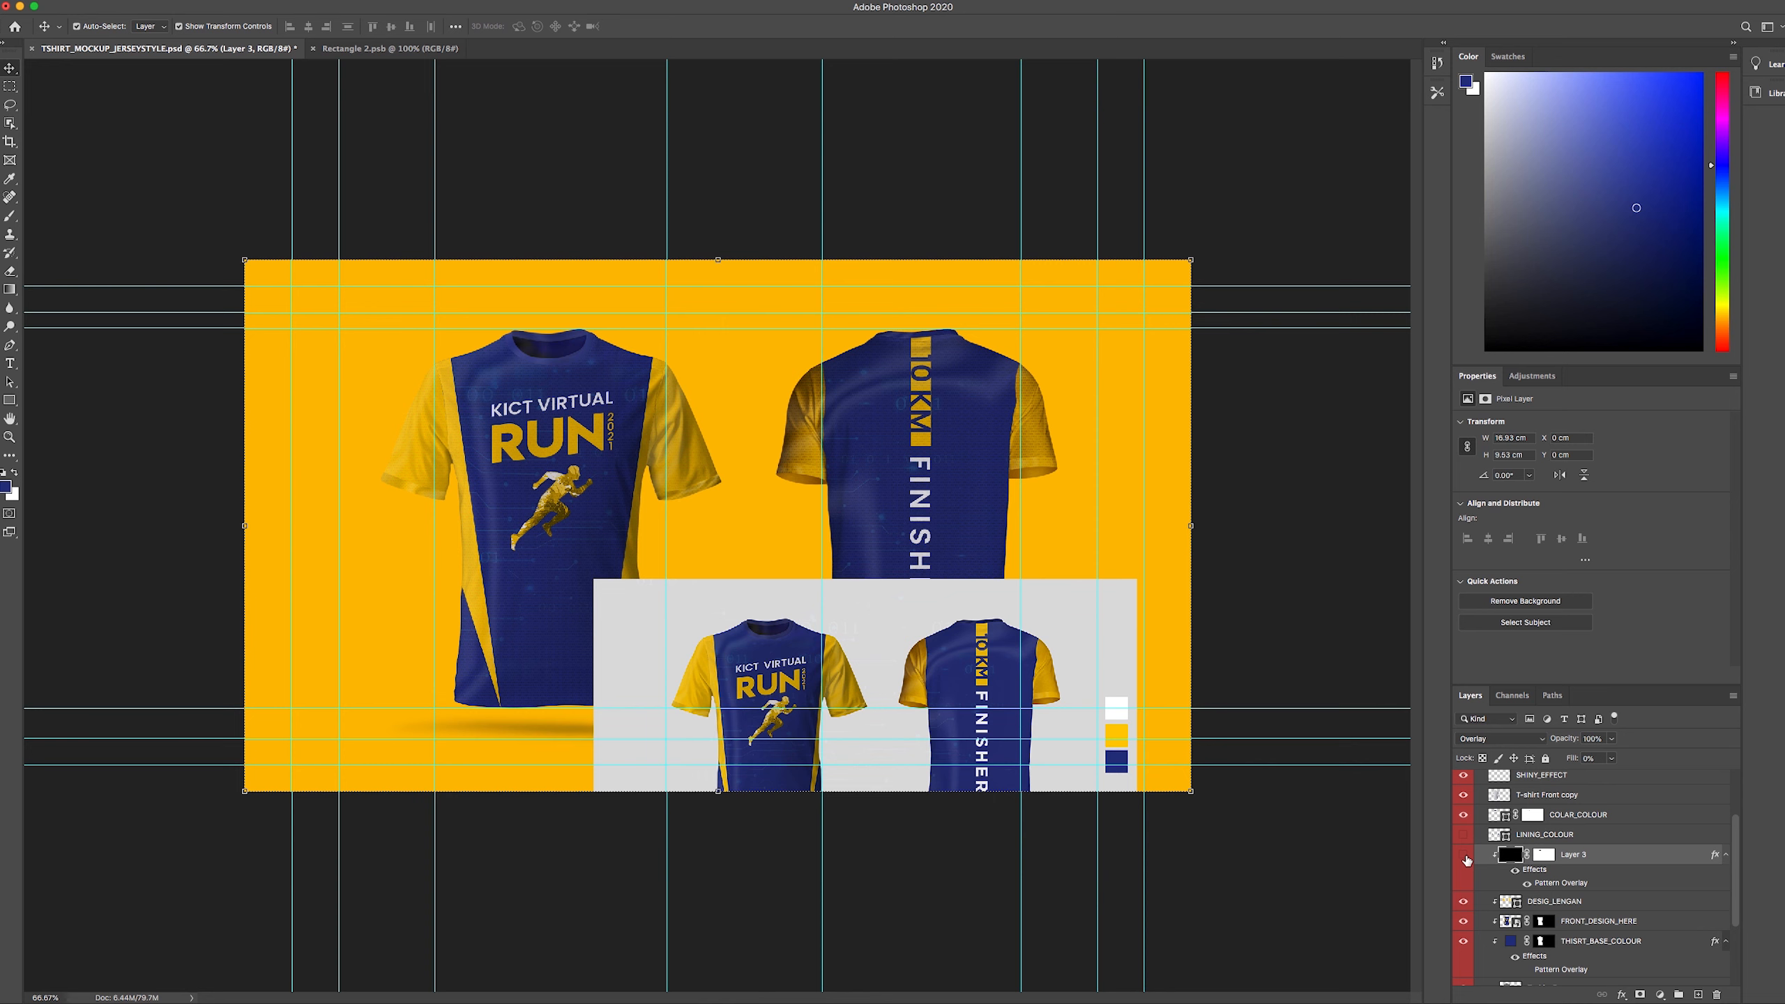
left_click(1463, 855)
left_click(1463, 855)
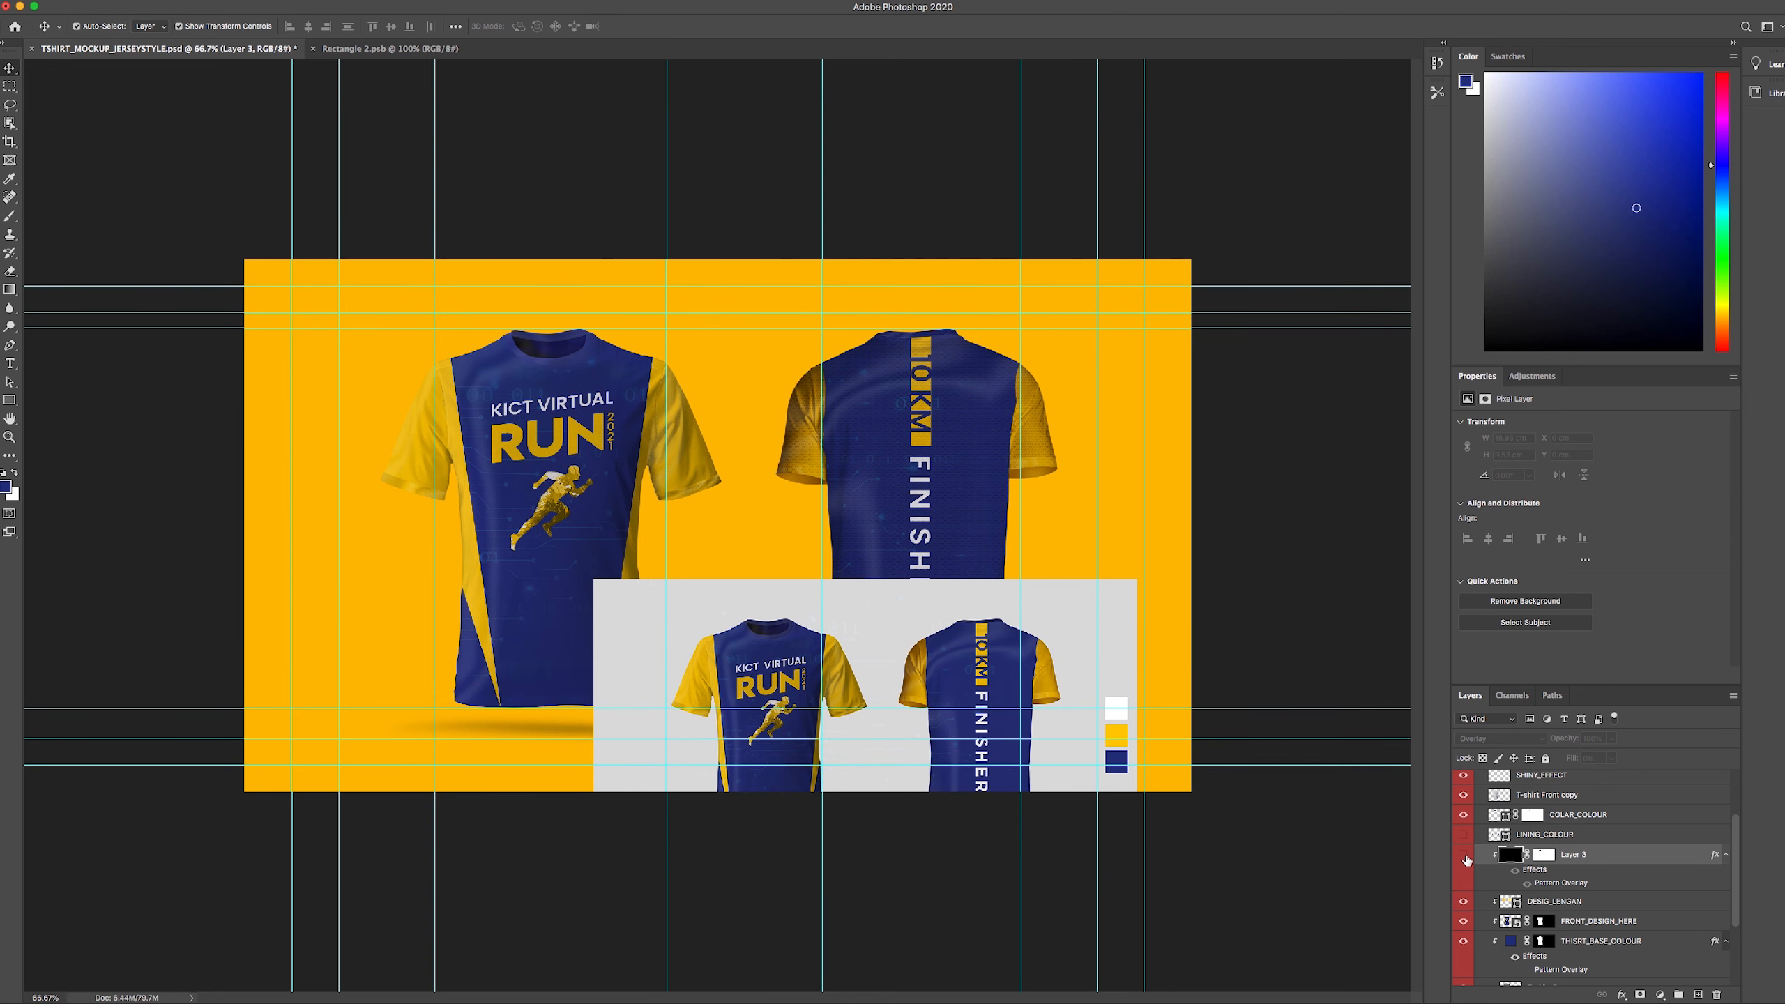
left_click(1465, 856)
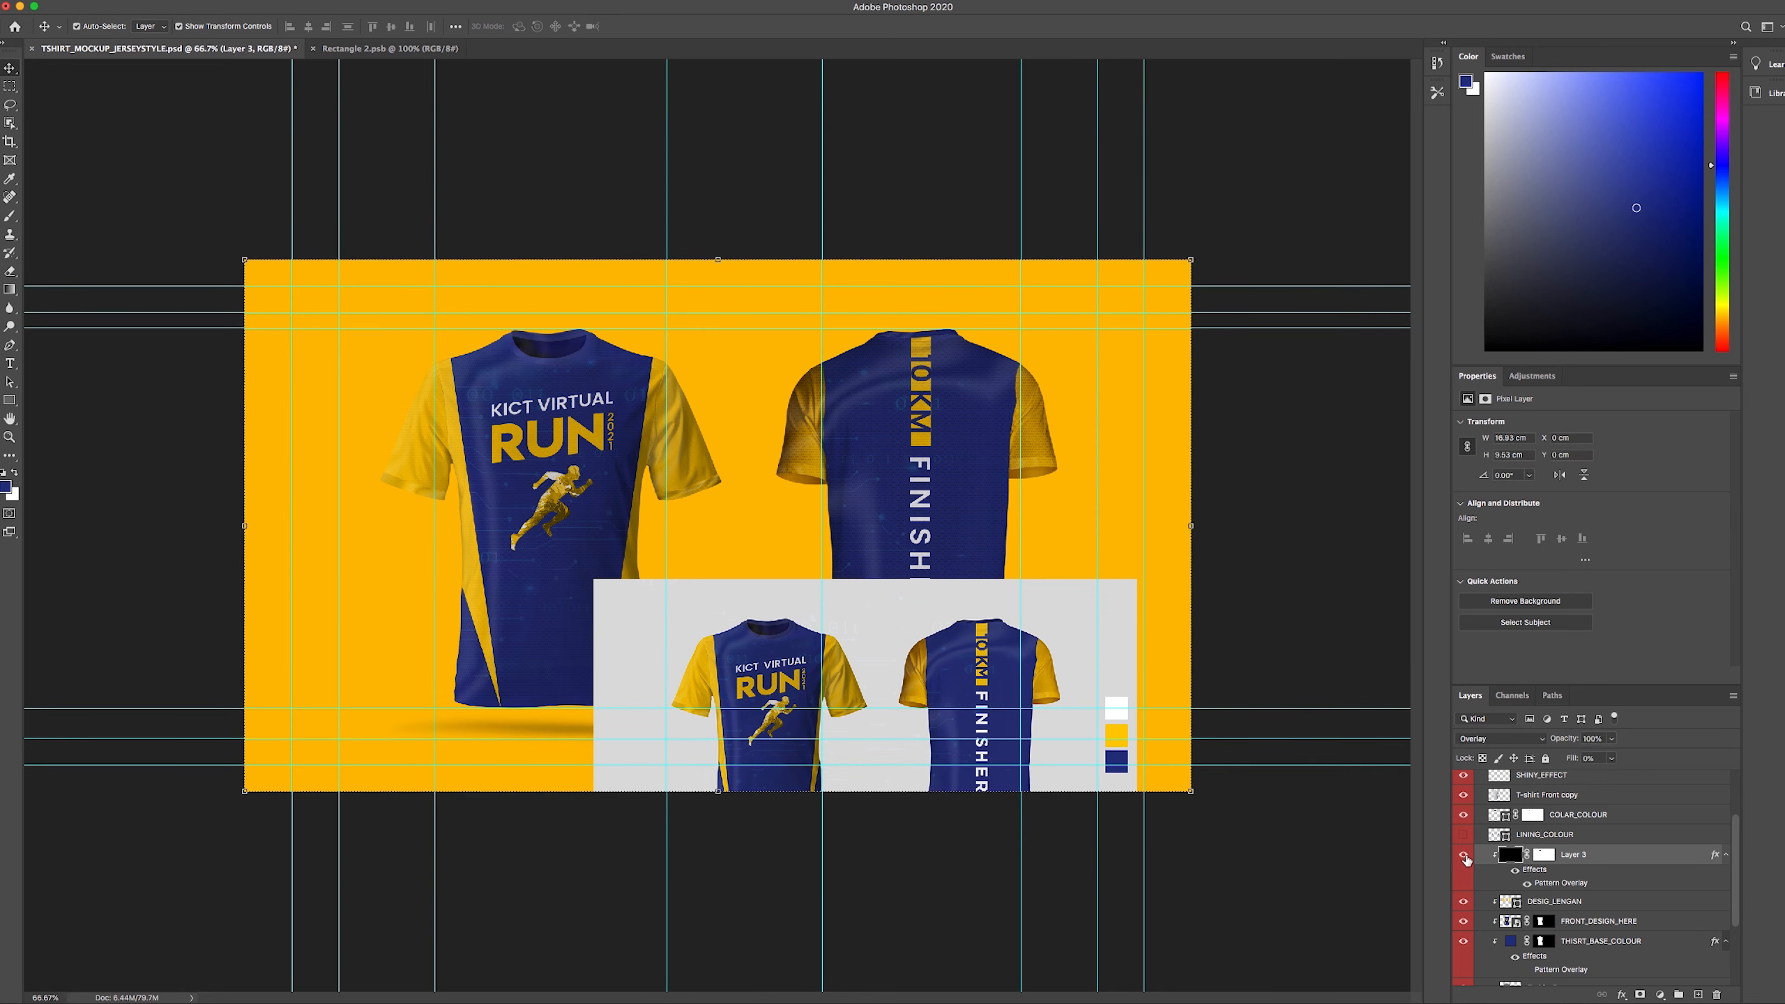
left_click(1464, 856)
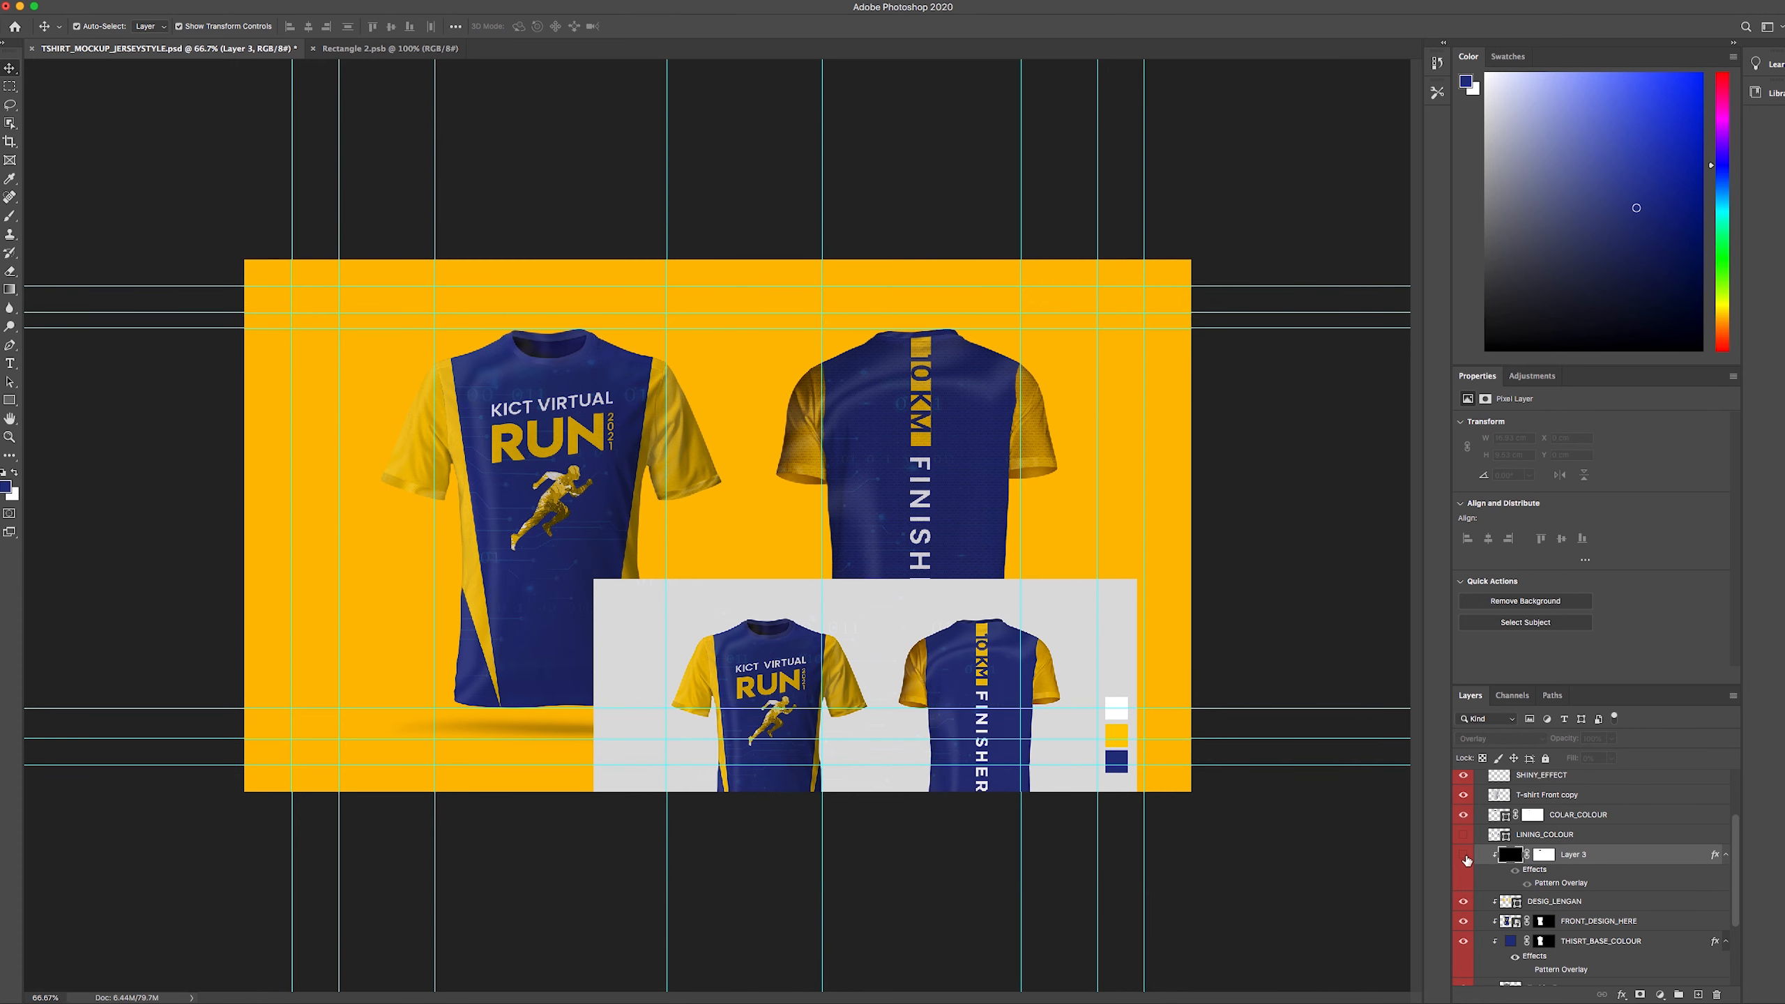
scroll(1539, 798, "up", 4)
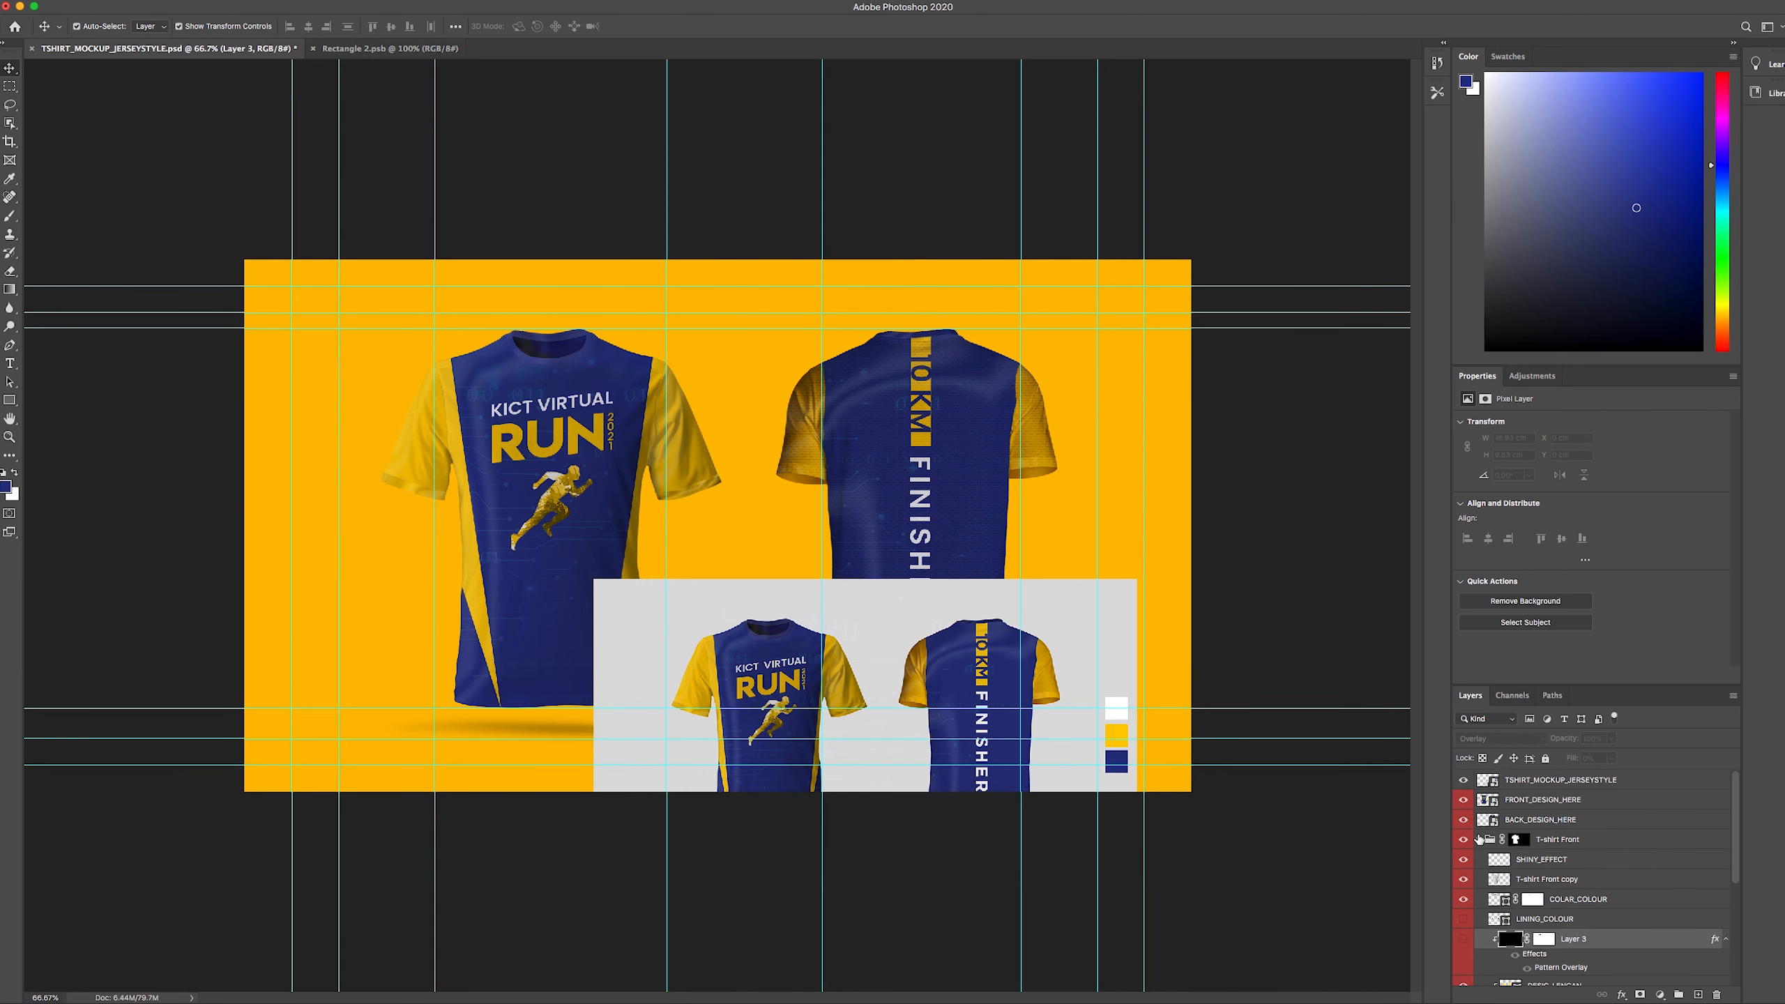
- Collapse the T-shirt Front group, and hide the FABRIC_PATTERM layer inside the T-shirt Back group
left_click(1479, 839)
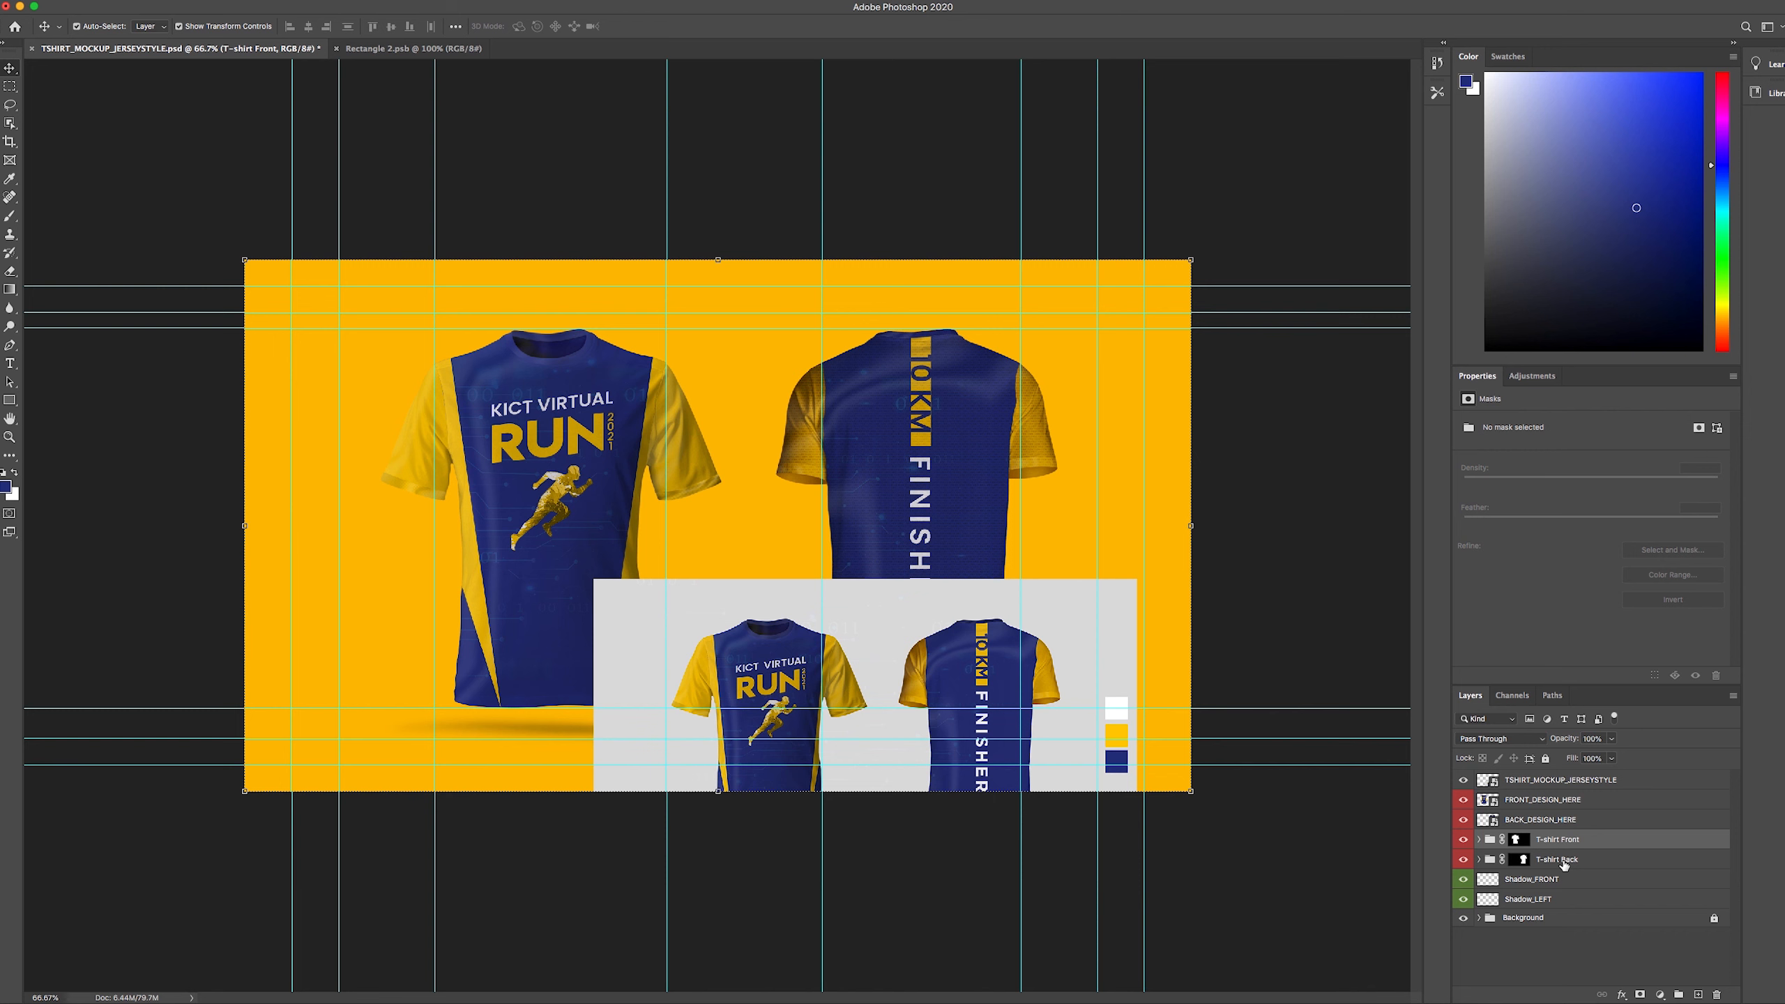
left_click(1520, 859)
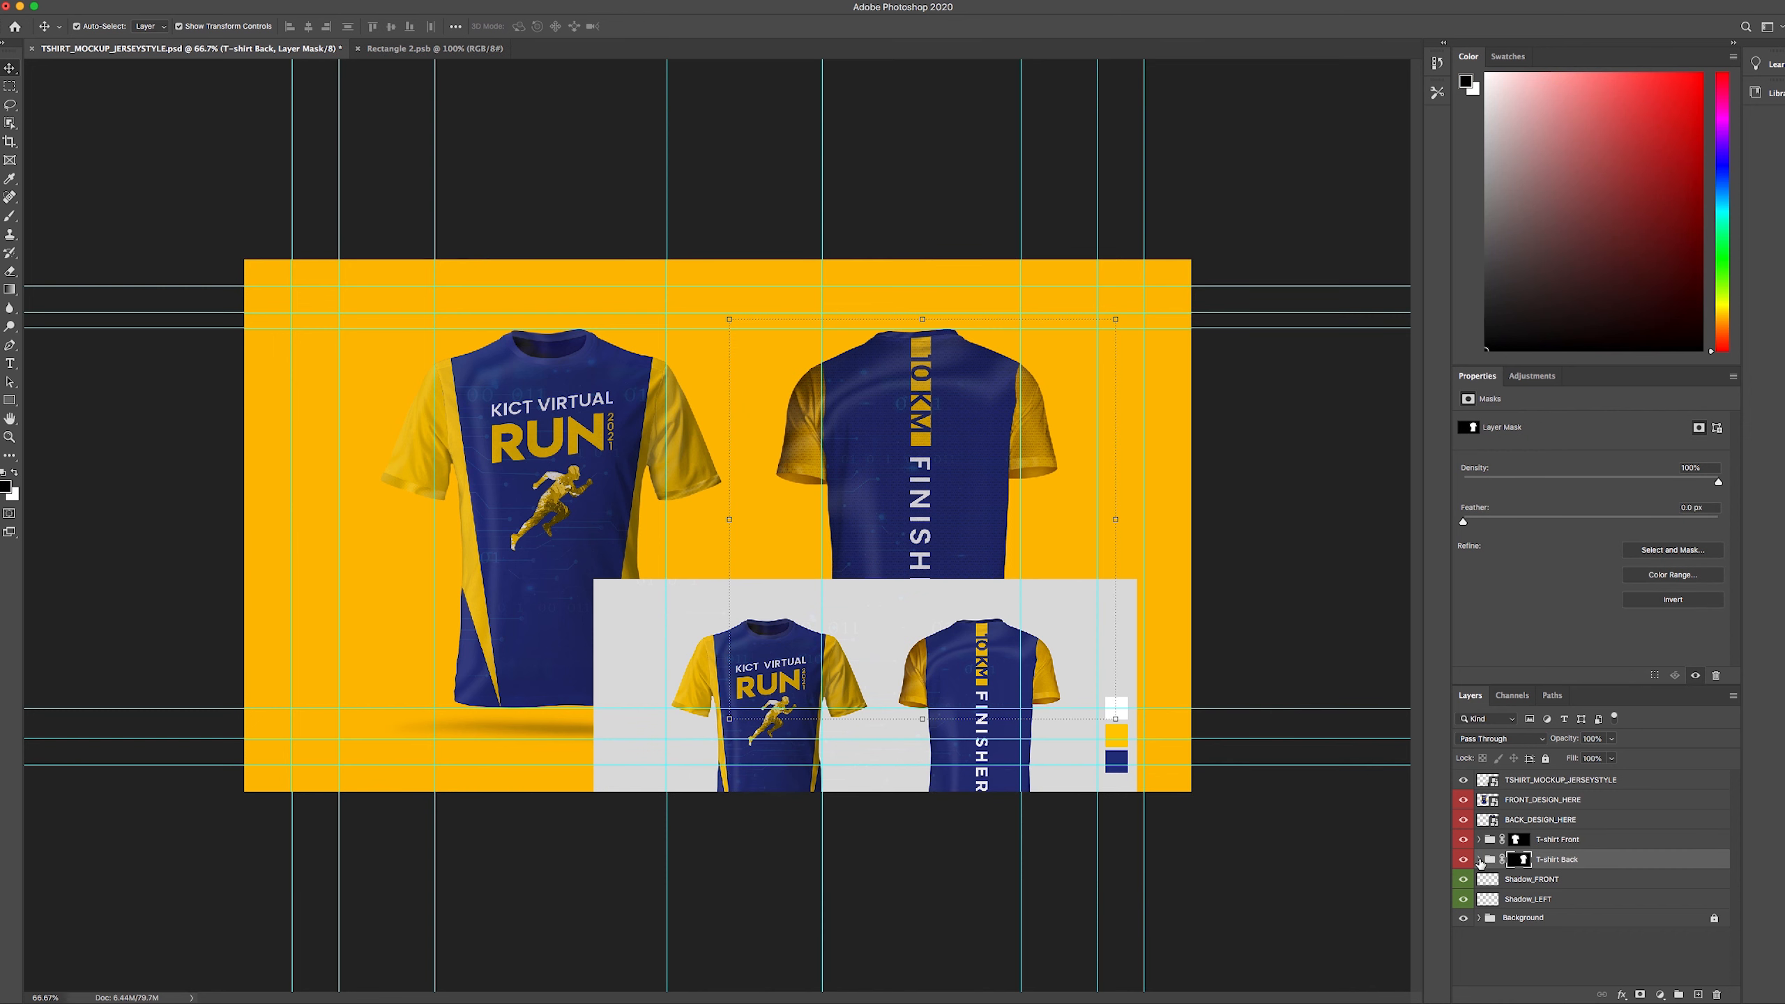
left_click(1480, 859)
scroll(1550, 900, "down", 3)
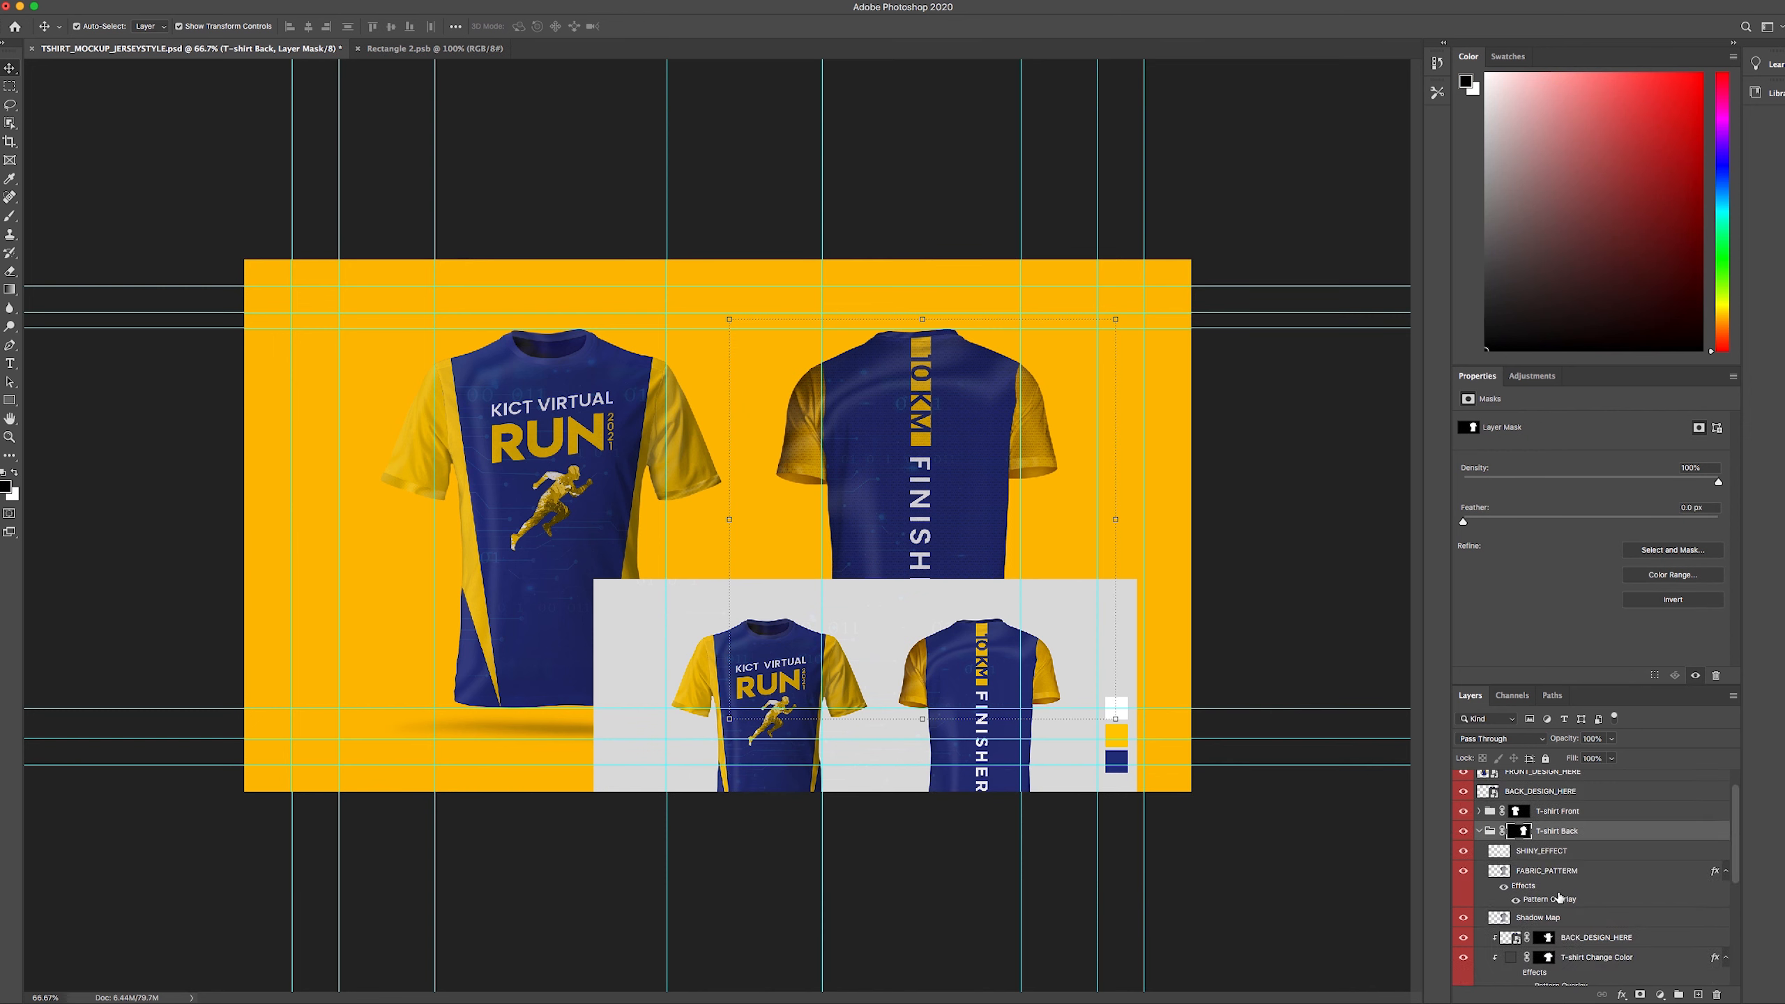
left_click(1522, 847)
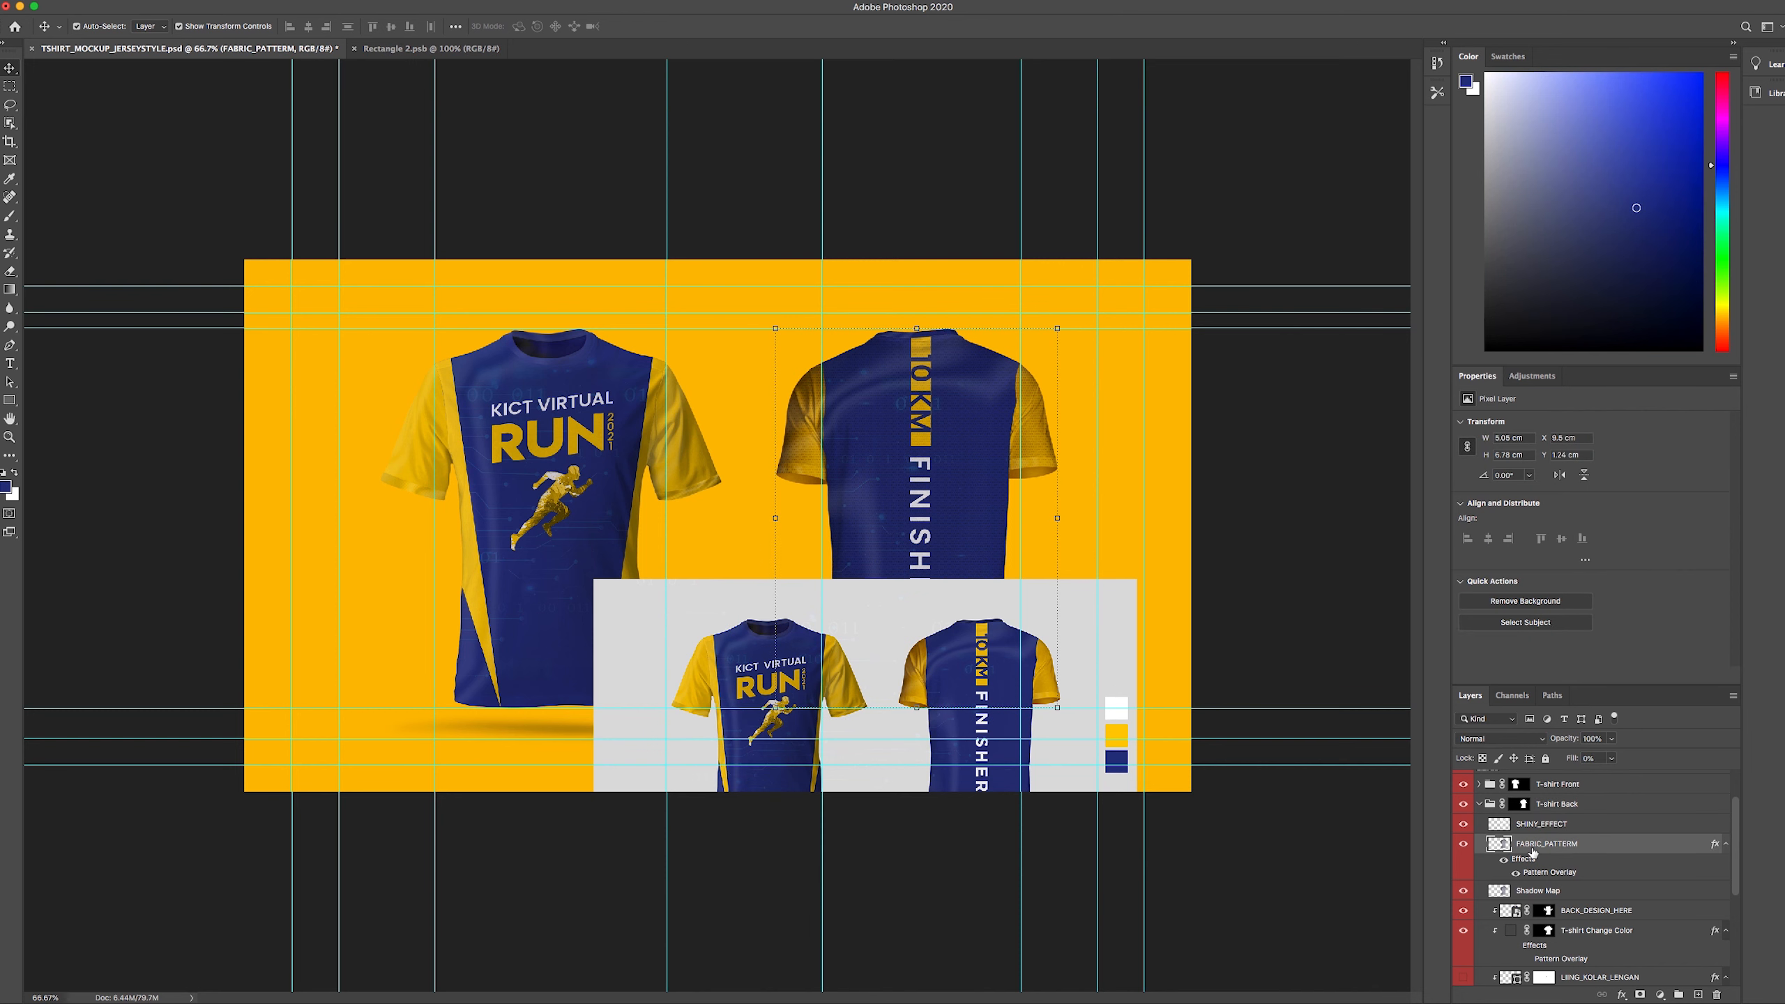
left_click(1464, 846)
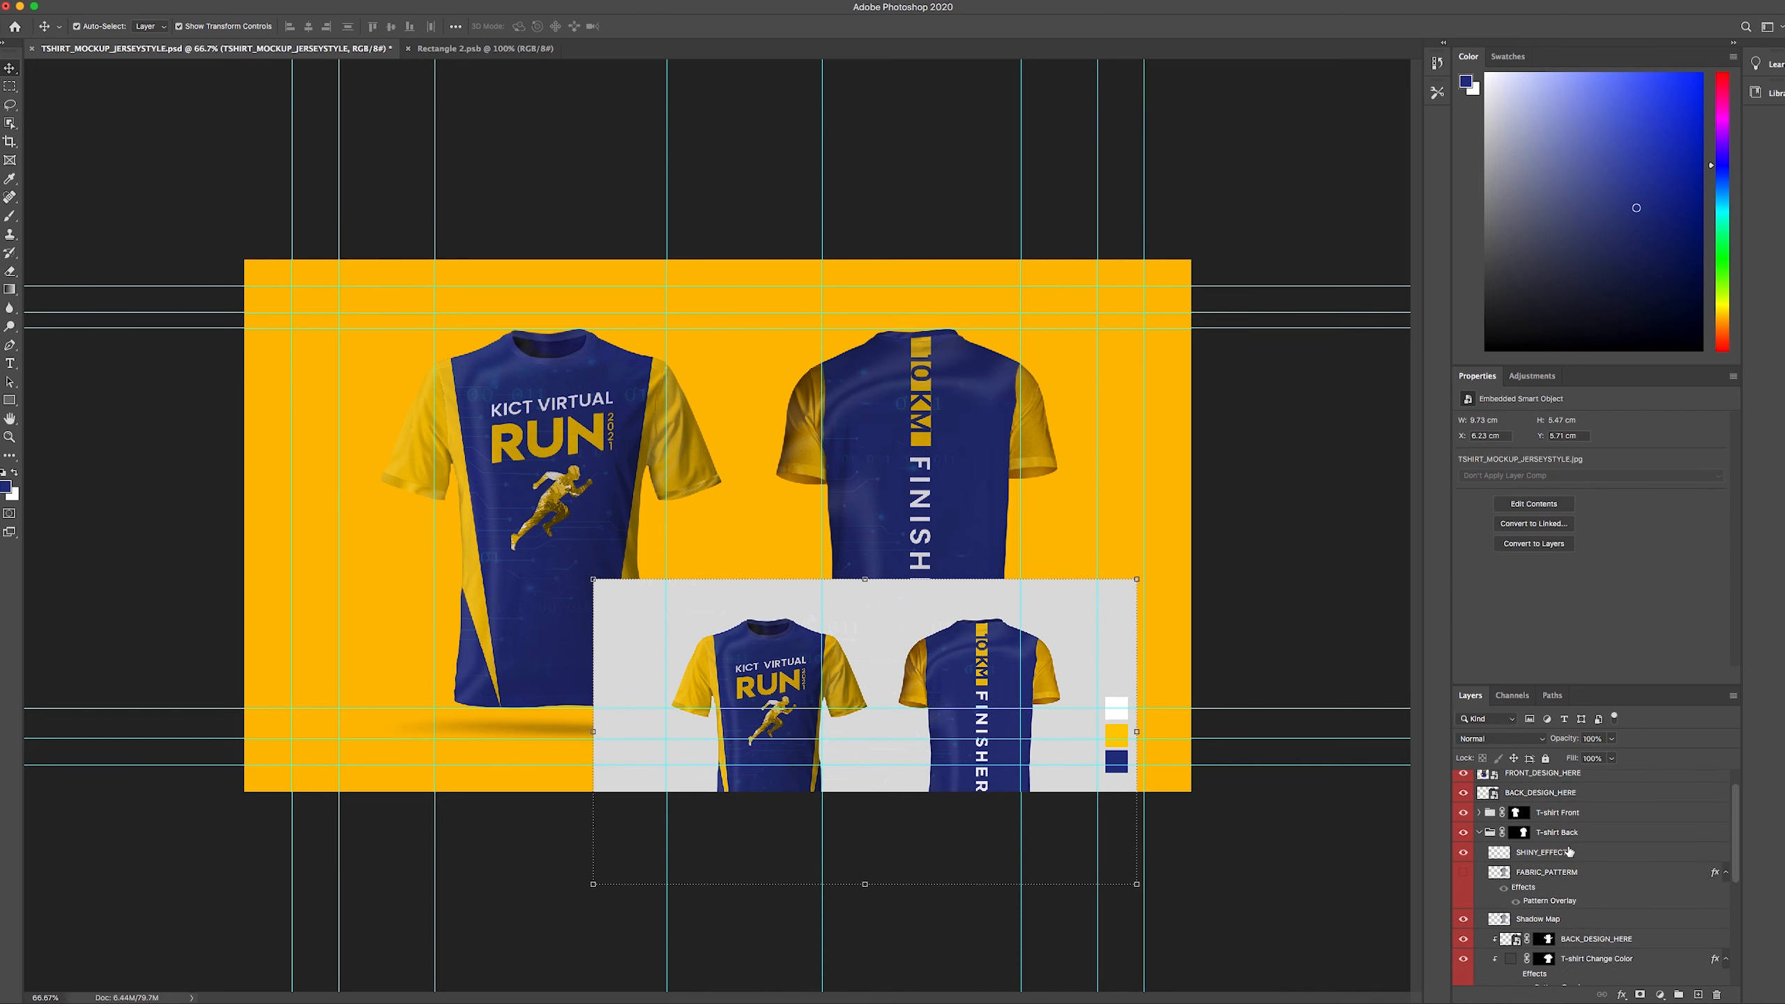
scroll(1571, 850, "up", 2)
left_click(1480, 859)
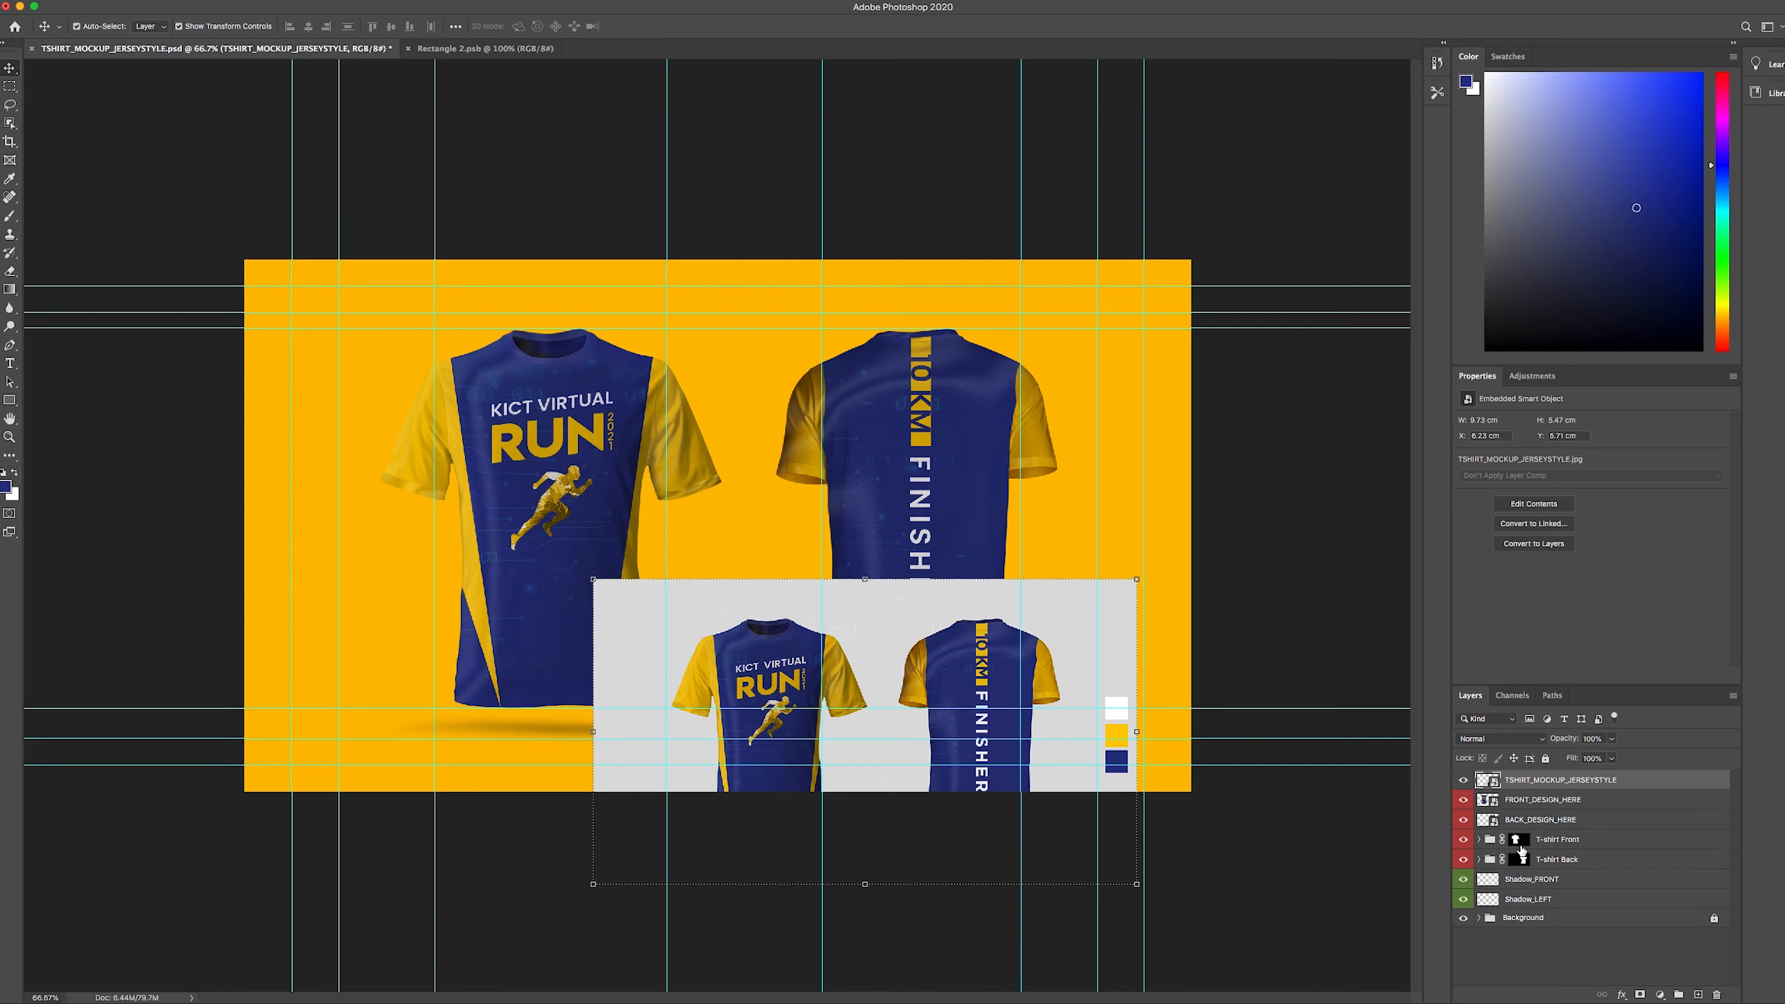
- Expand the Background group and hide its Orange colour layer
left_click(1715, 928)
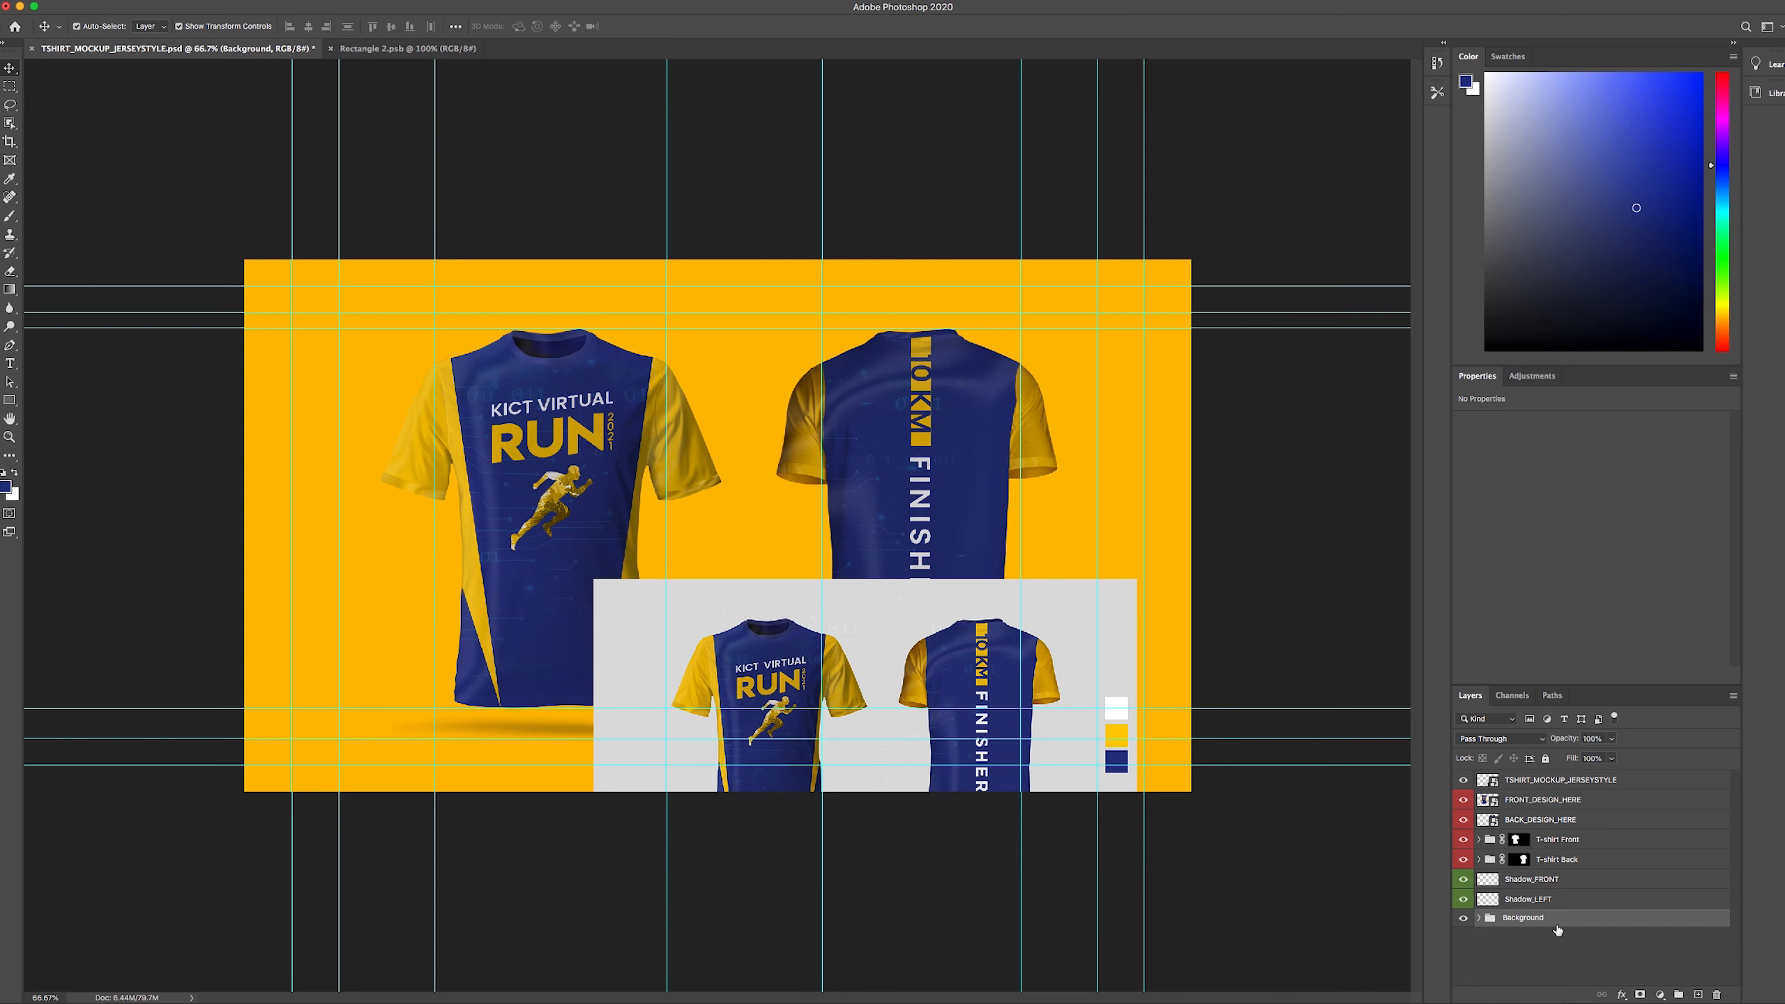
left_click(1478, 918)
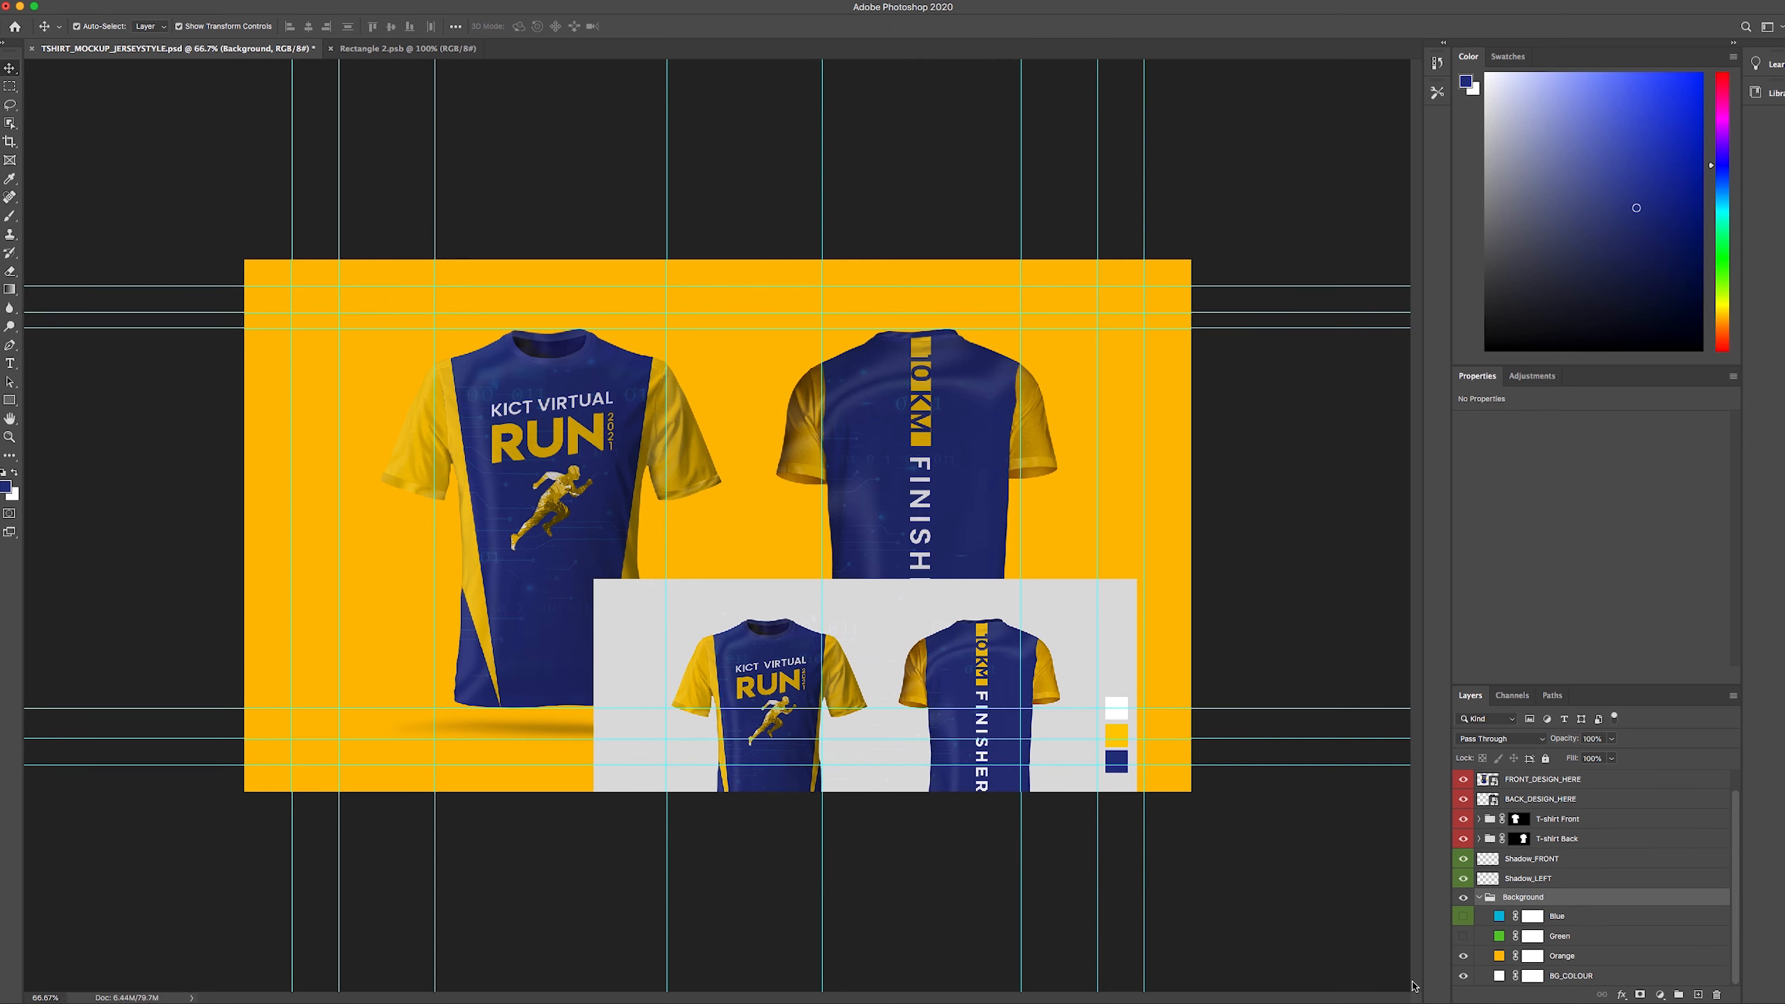
left_click(1463, 957)
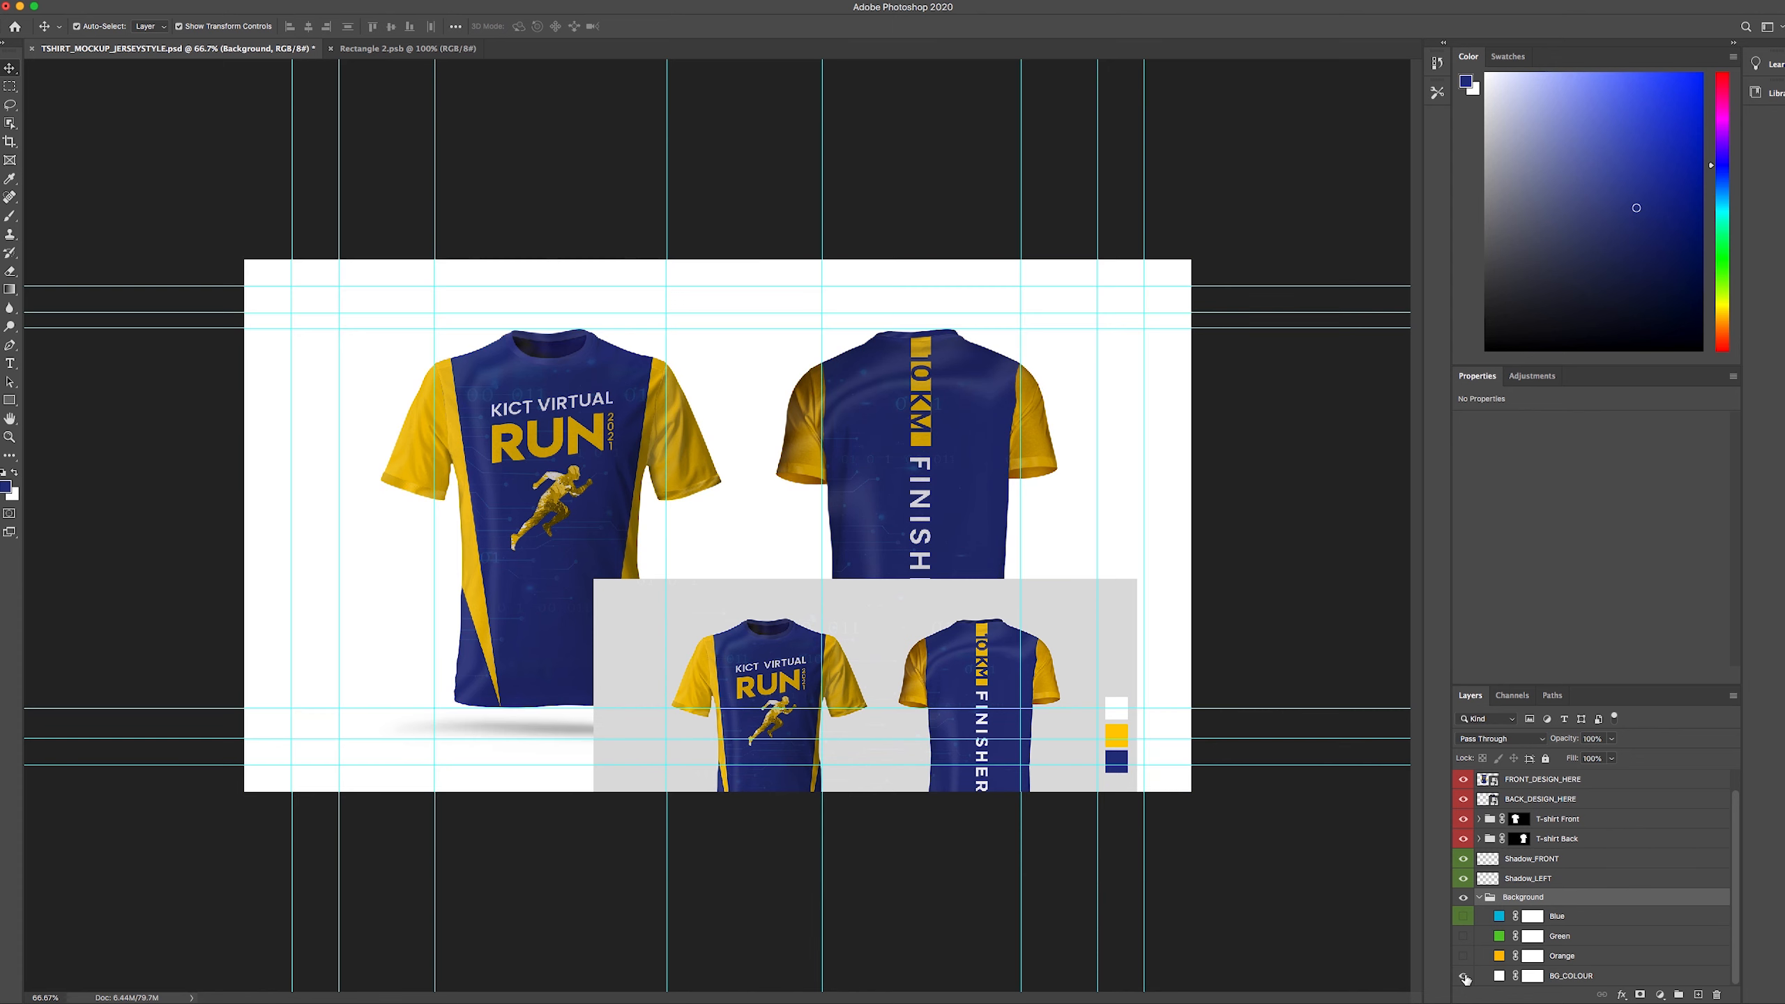
- Set the BG_COLOUR fill to light grey dedede sampled from the reference image's backdrop, and hide the TSHIRT_MOCKUP_JERSEYSTYLE reference layer
double_click(1499, 978)
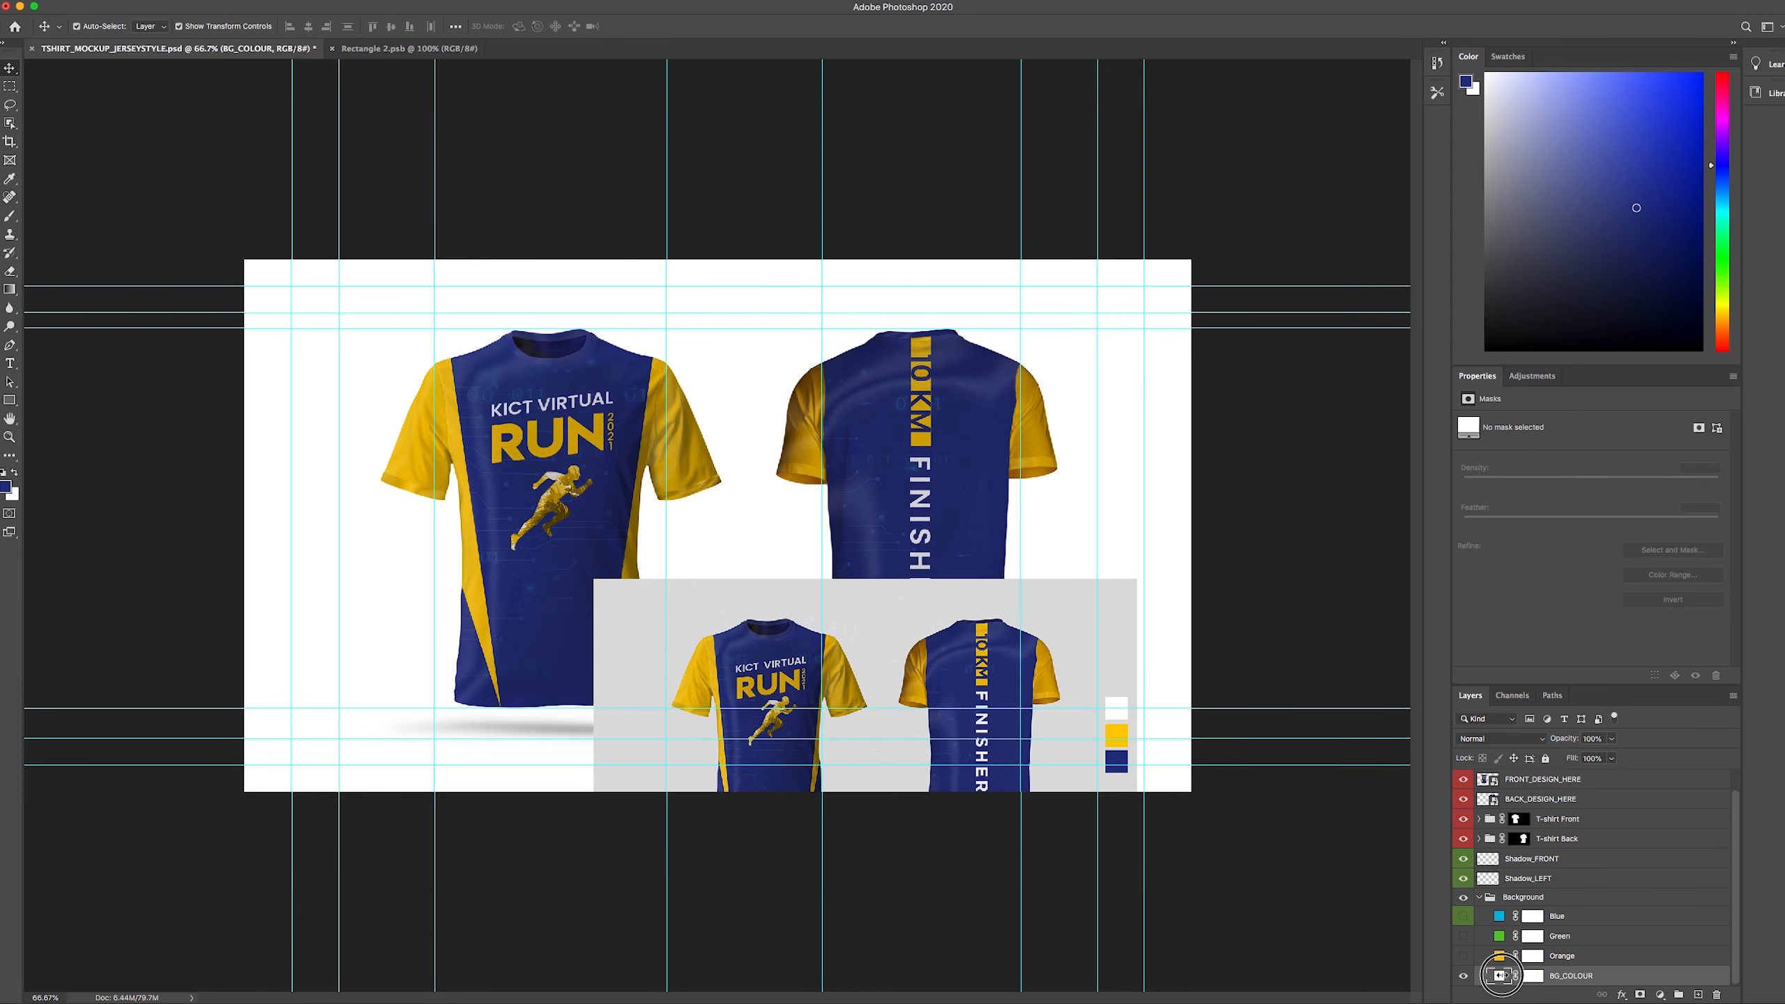
left_click(1107, 616)
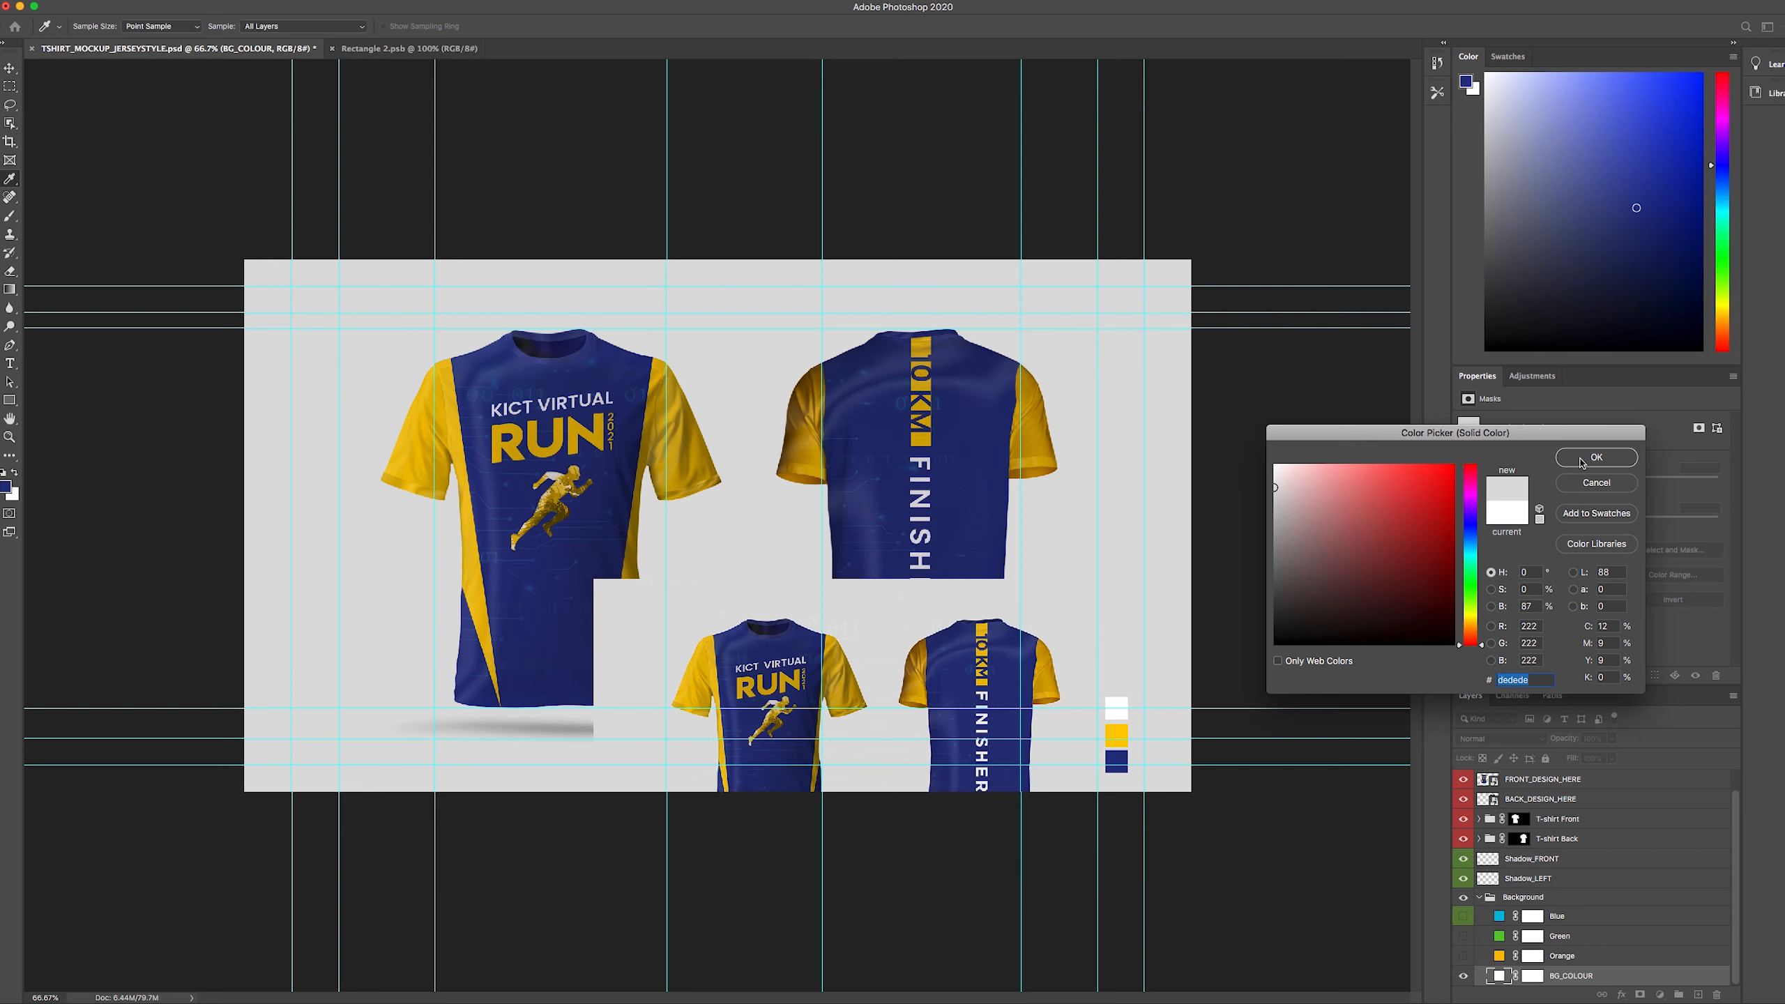
left_click(1581, 463)
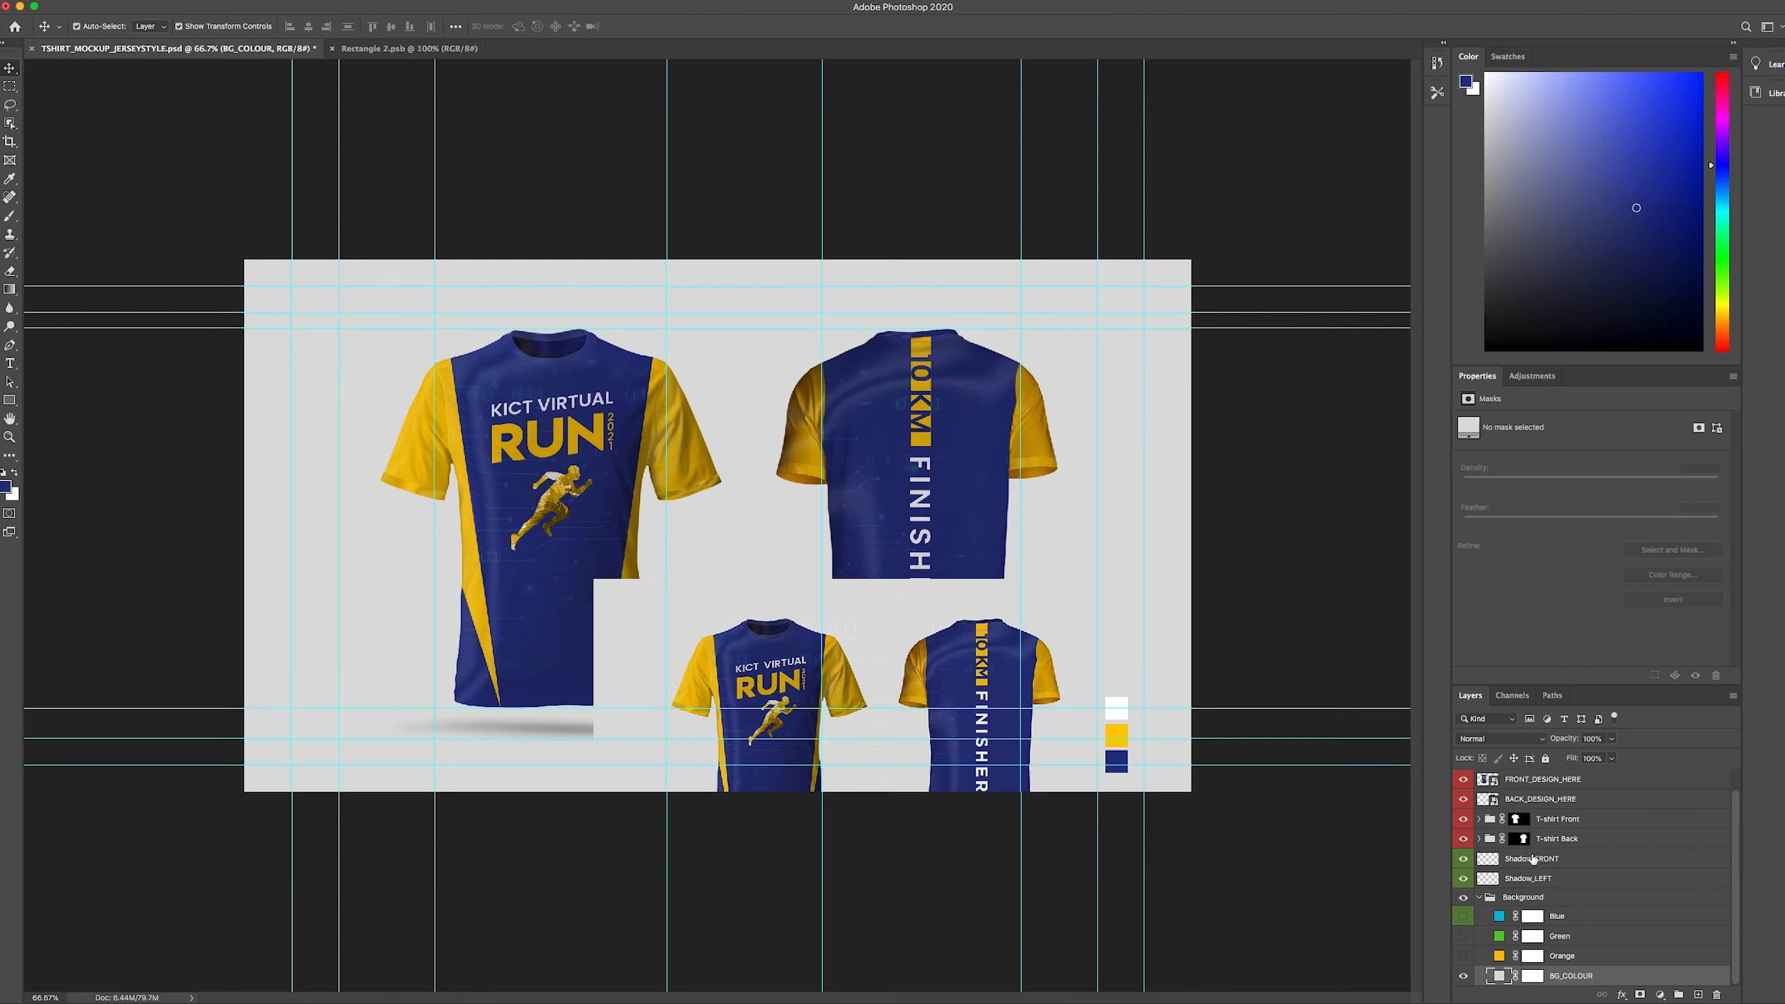
scroll(1533, 859, "up", 2)
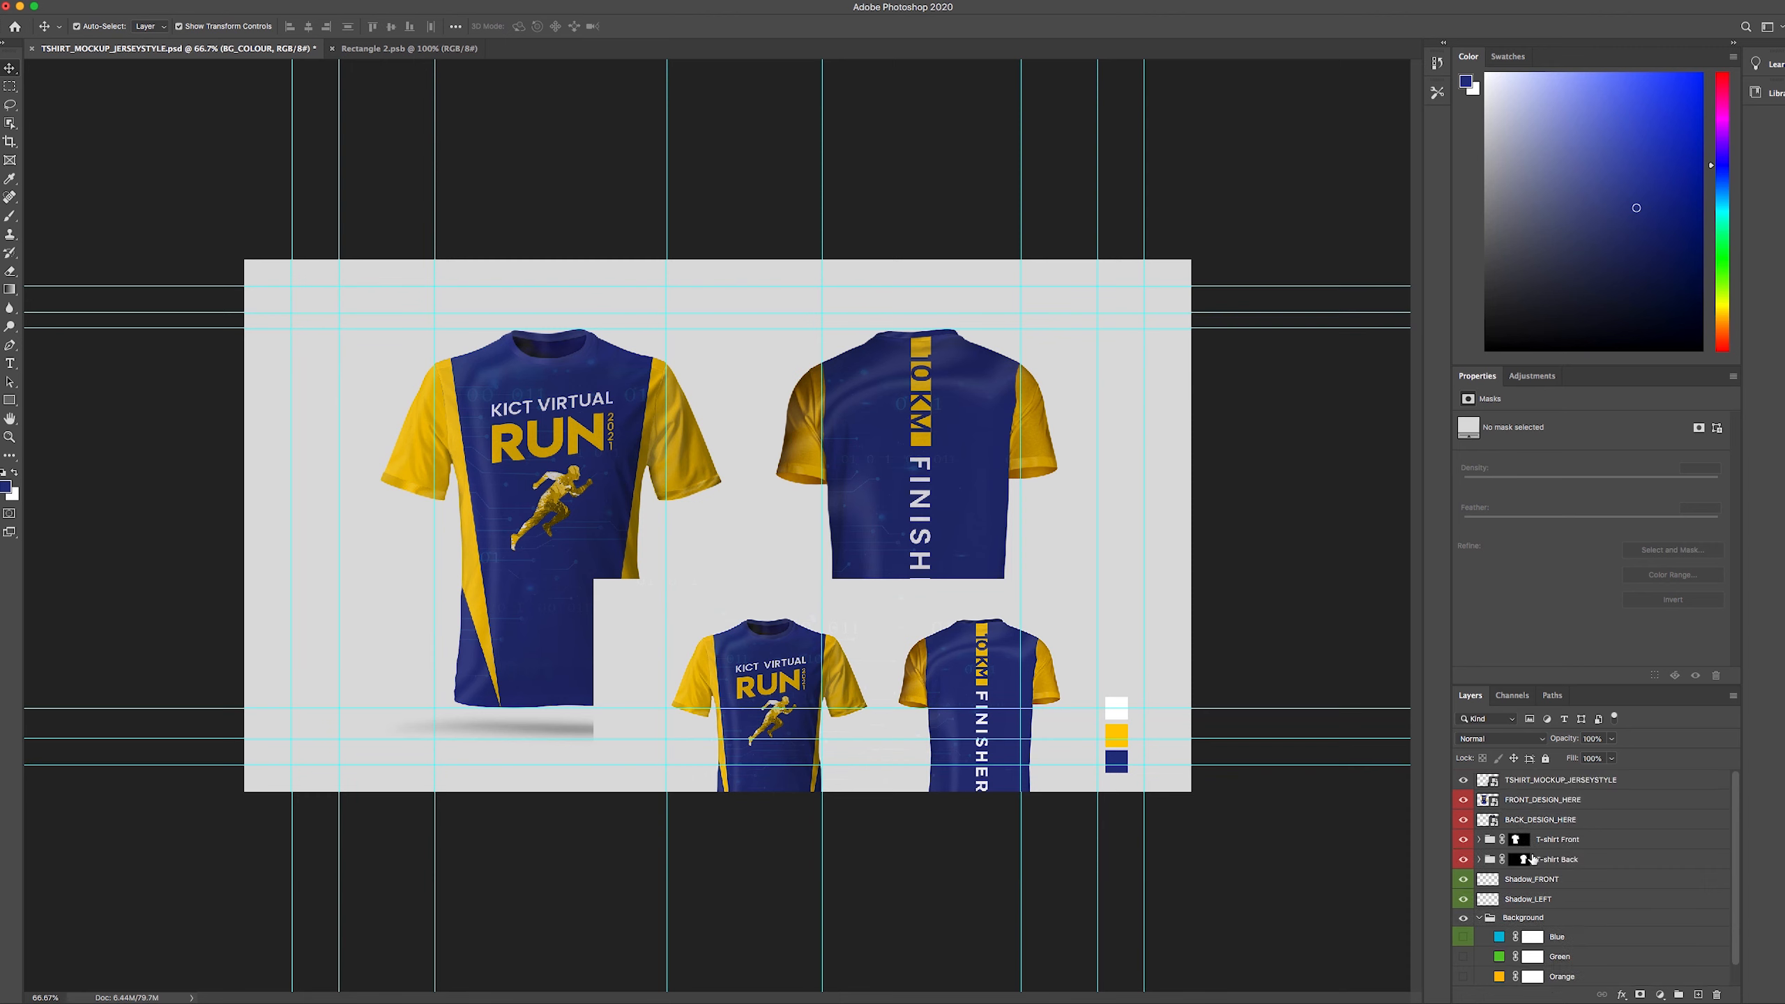
left_click(1463, 780)
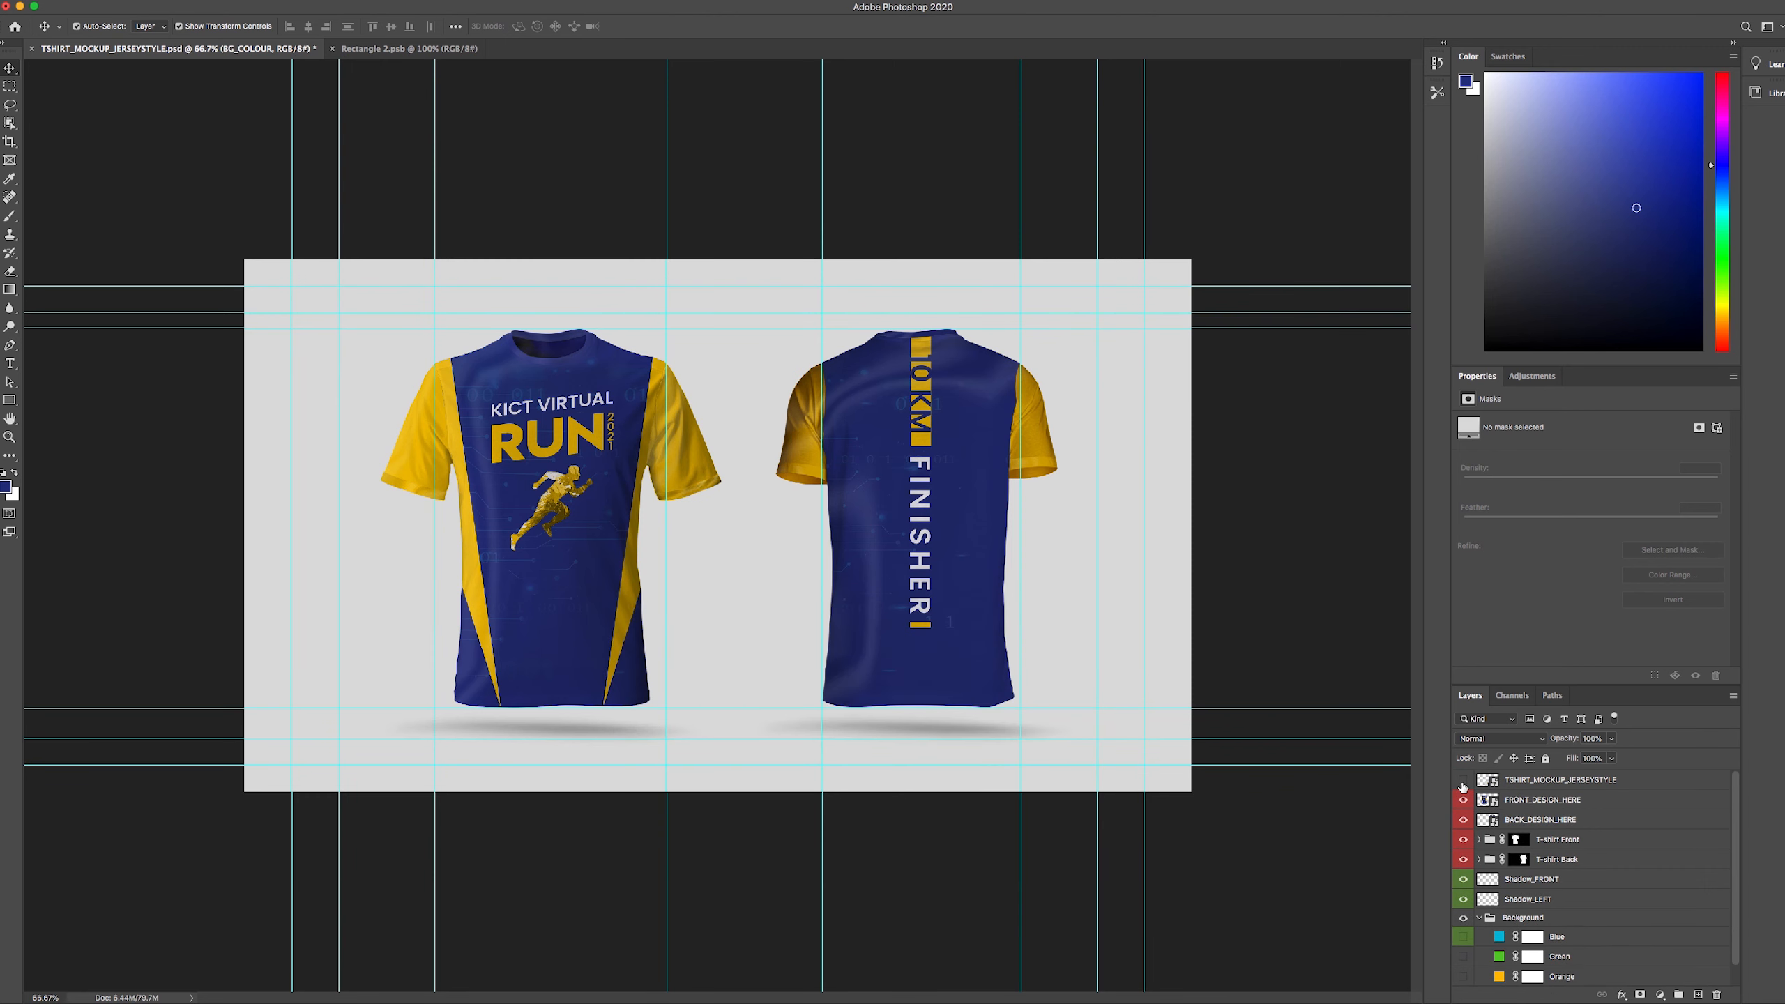
- Place v617batch2-kul-05-technology.jpg from the desktop into the mockup and enlarge it to about 17.11 × 11.4 cm to cover the canvas
left_click(35, 7)
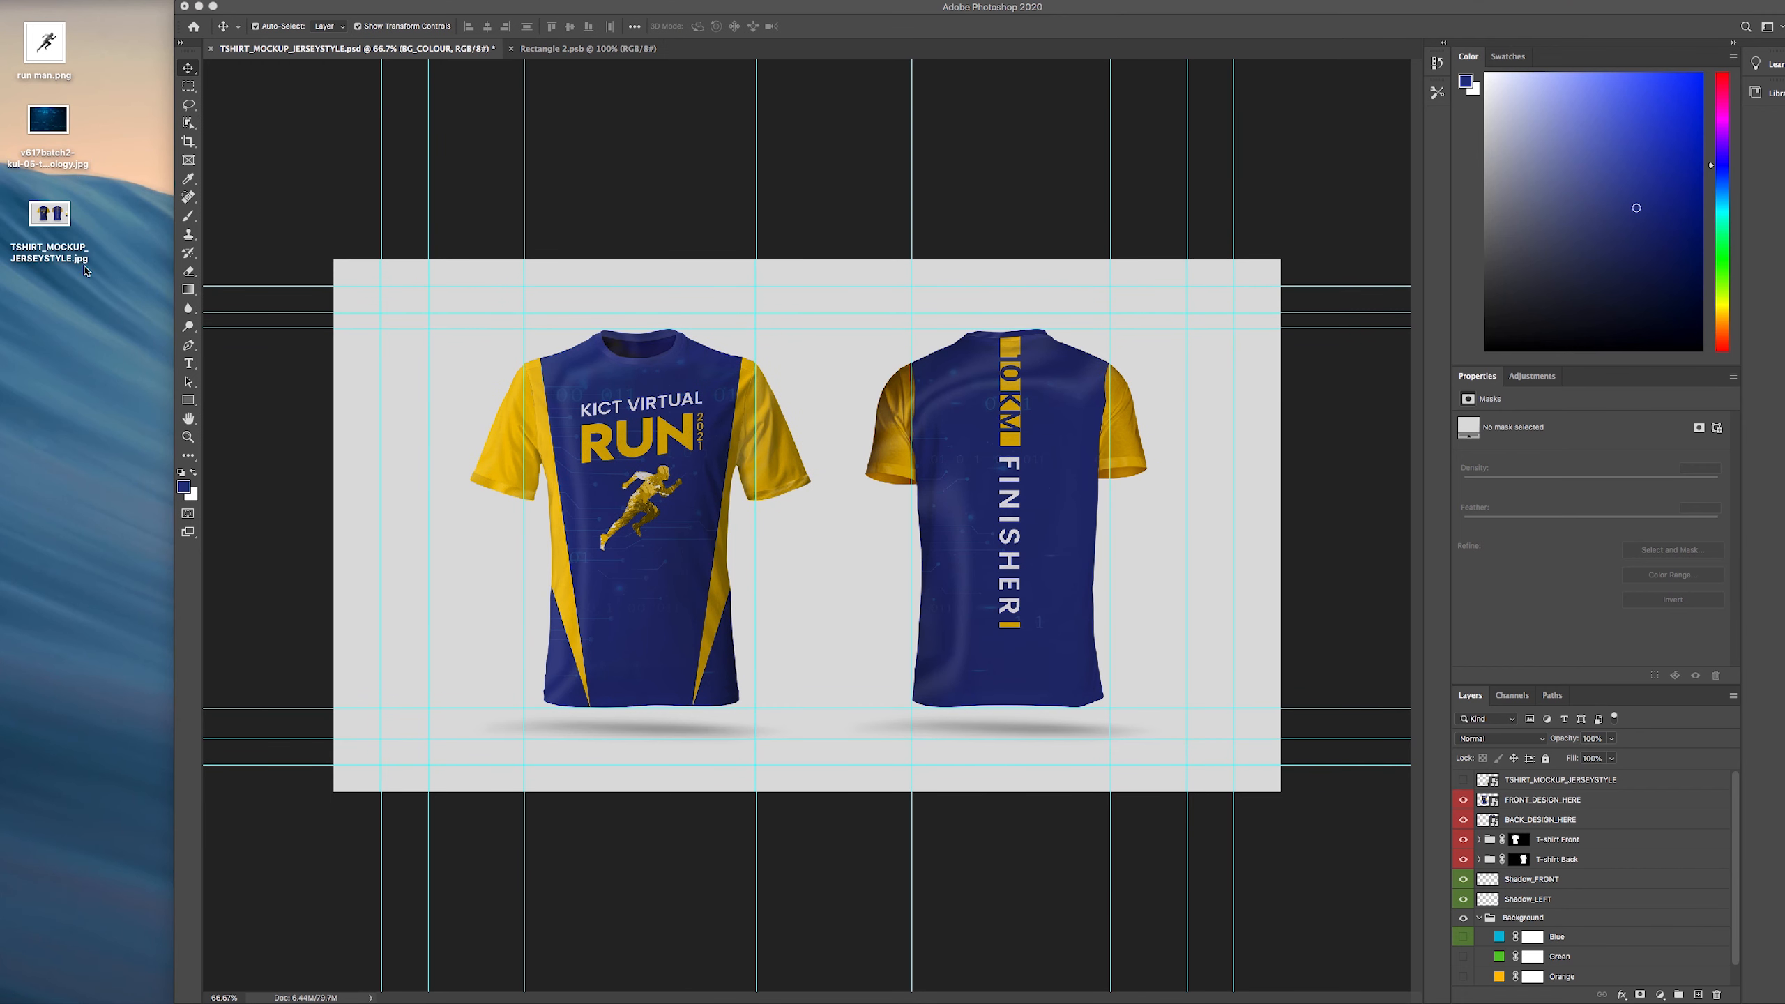
left_click(58, 155)
left_click_drag(59, 155, 411, 443)
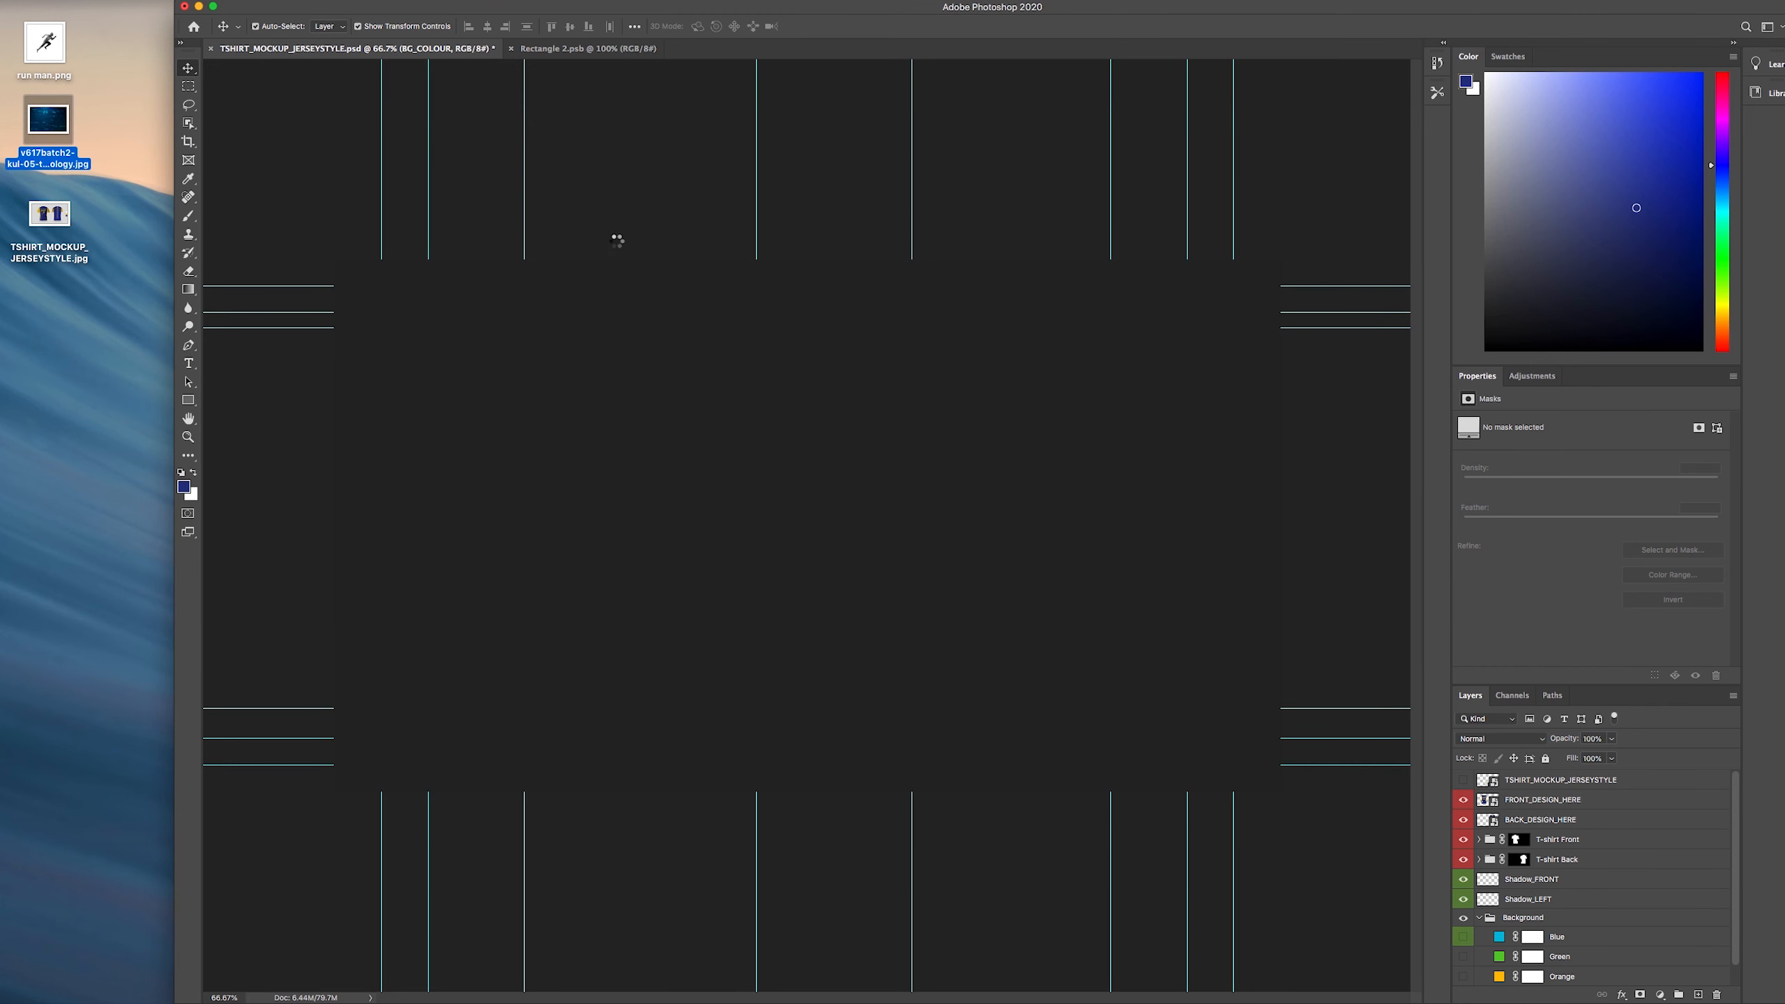
left_click(842, 28)
left_click(212, 5)
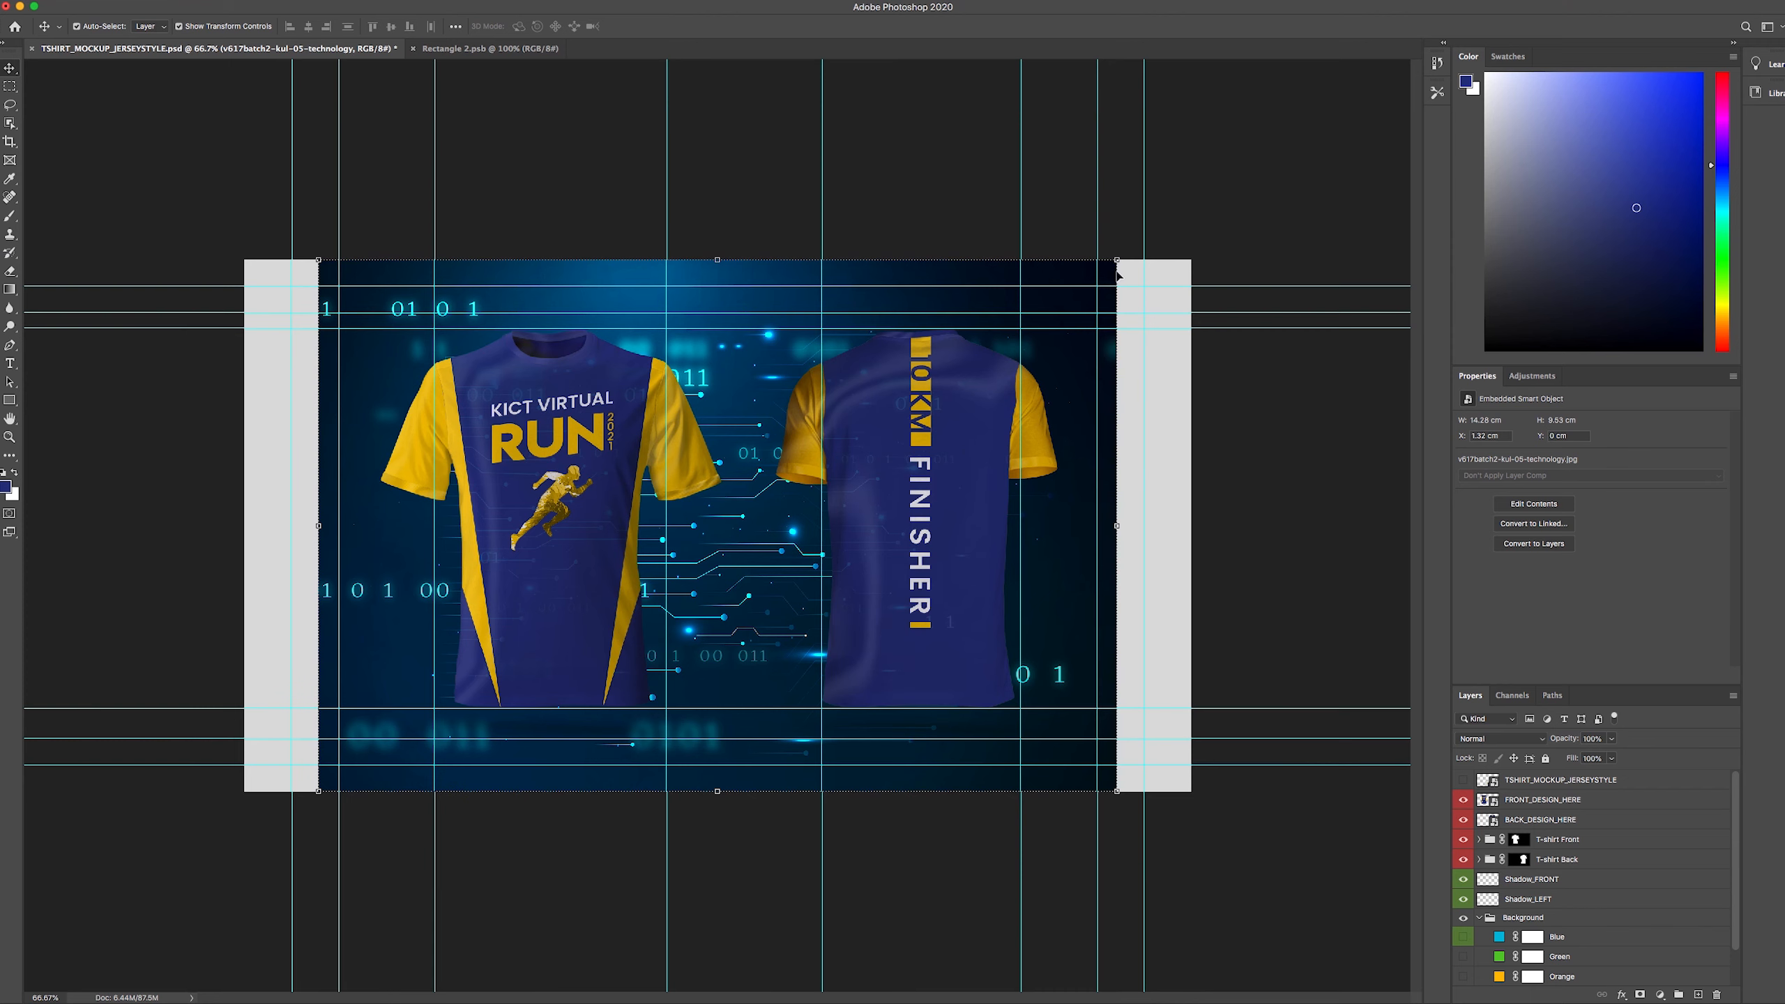
left_click_drag(1119, 261, 1209, 228)
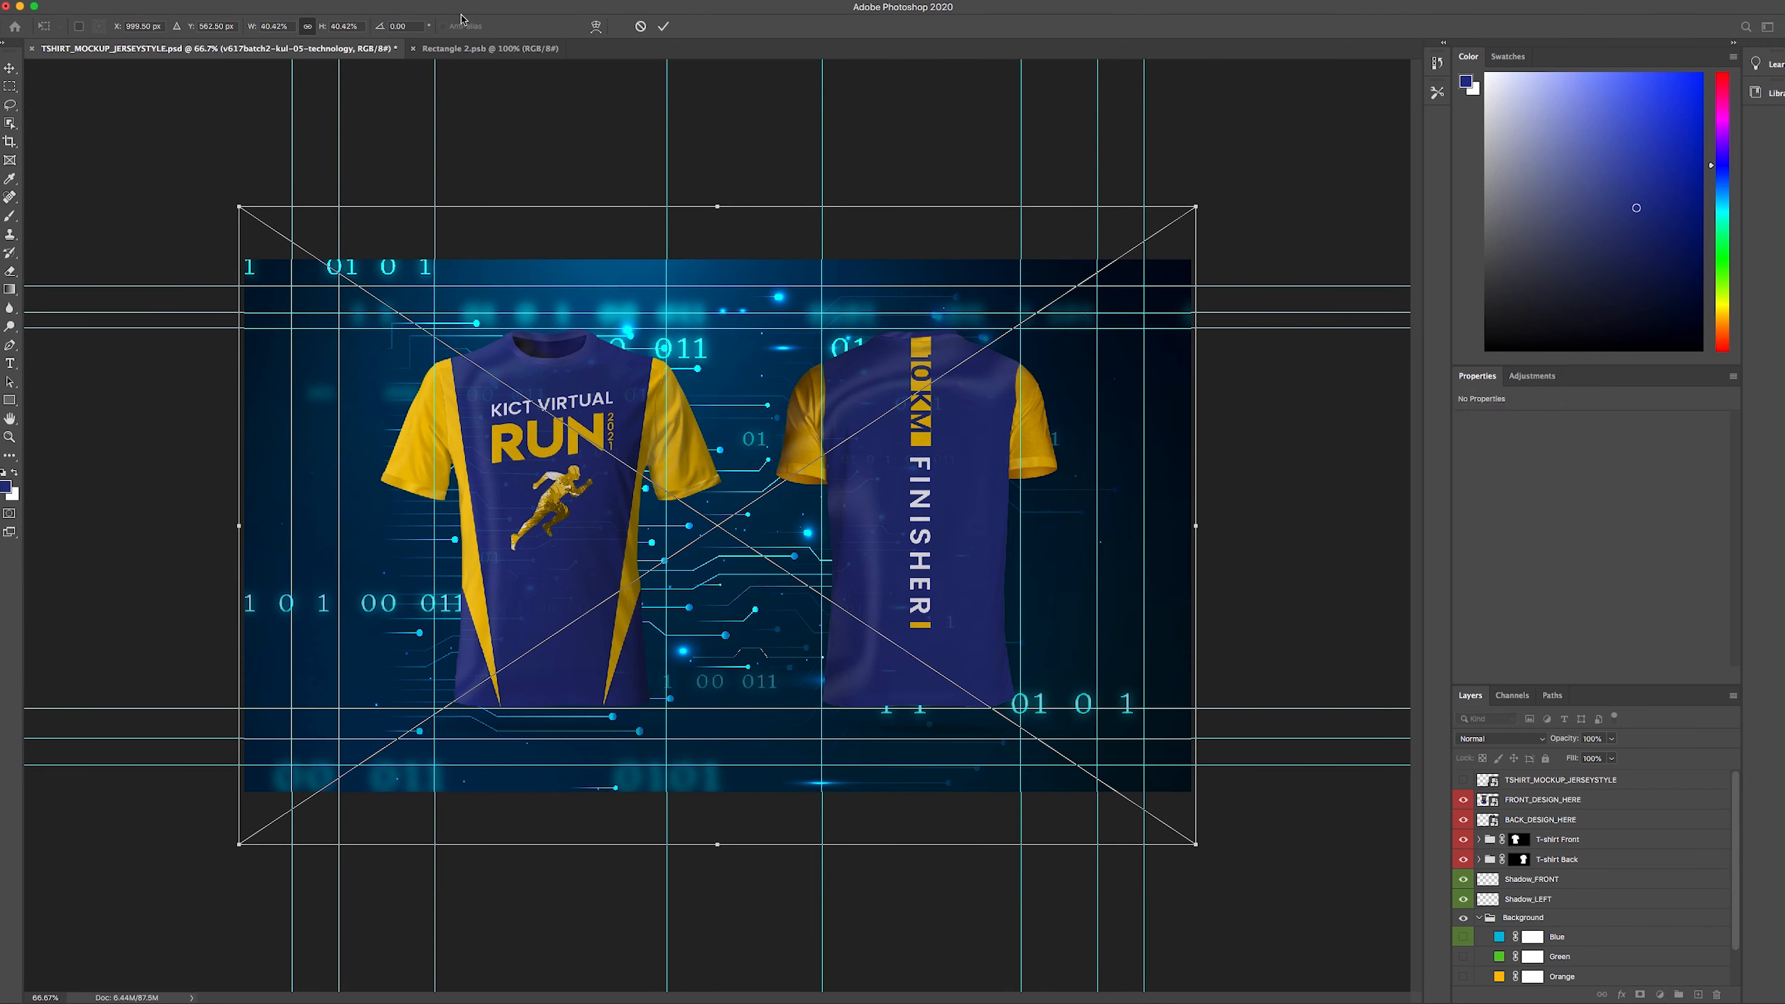
key("Return")
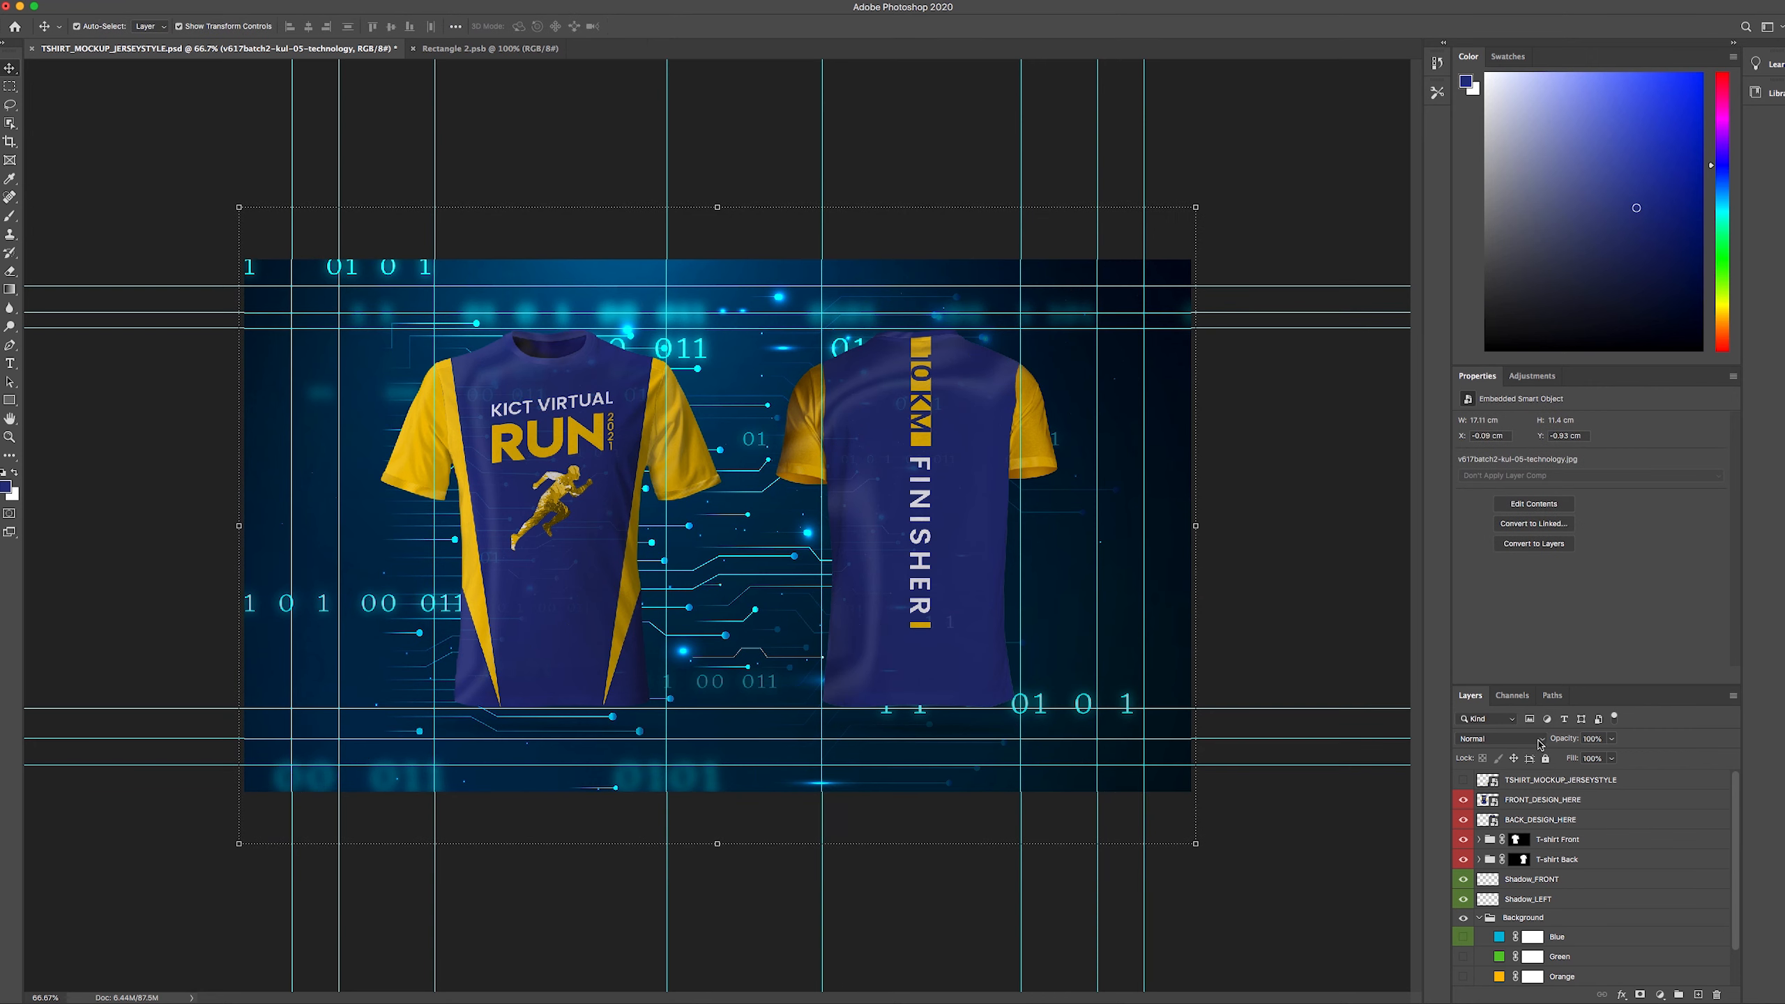
- Set the technology image layer's blend mode to Lighten and its opacity to 28%, leaving the layer deselected
left_click(1539, 740)
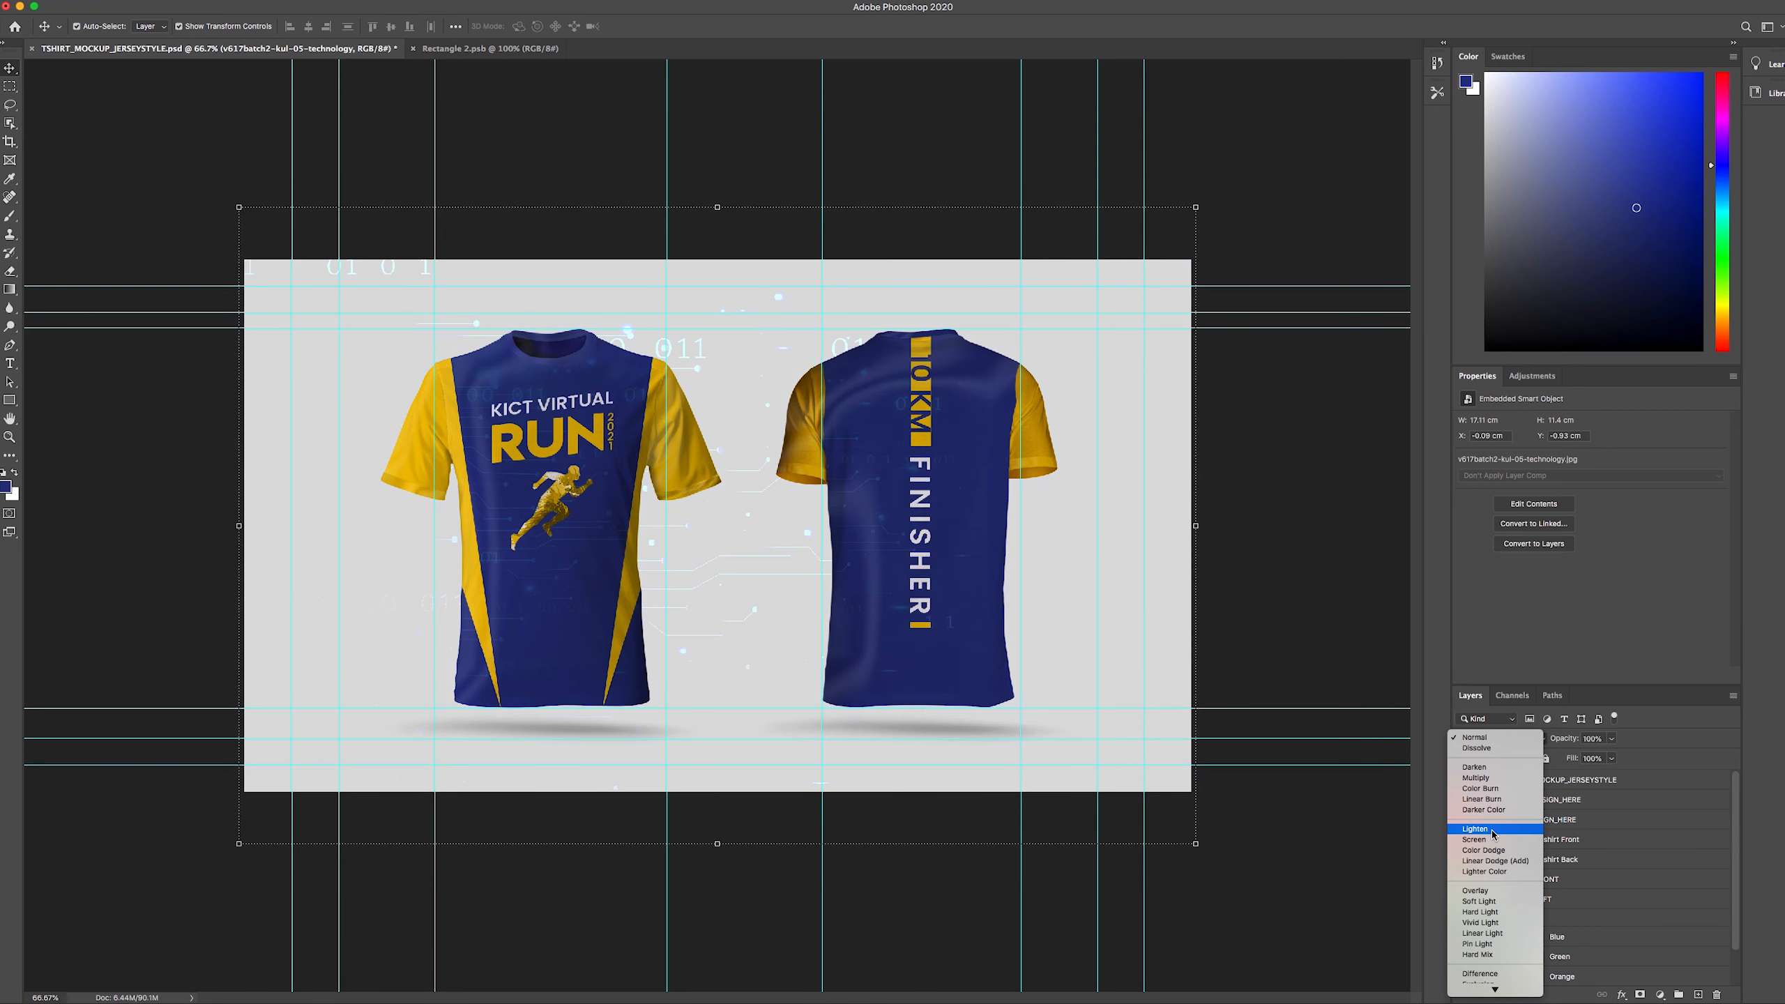
left_click(1491, 834)
left_click(1611, 739)
left_click_drag(1612, 759, 1566, 758)
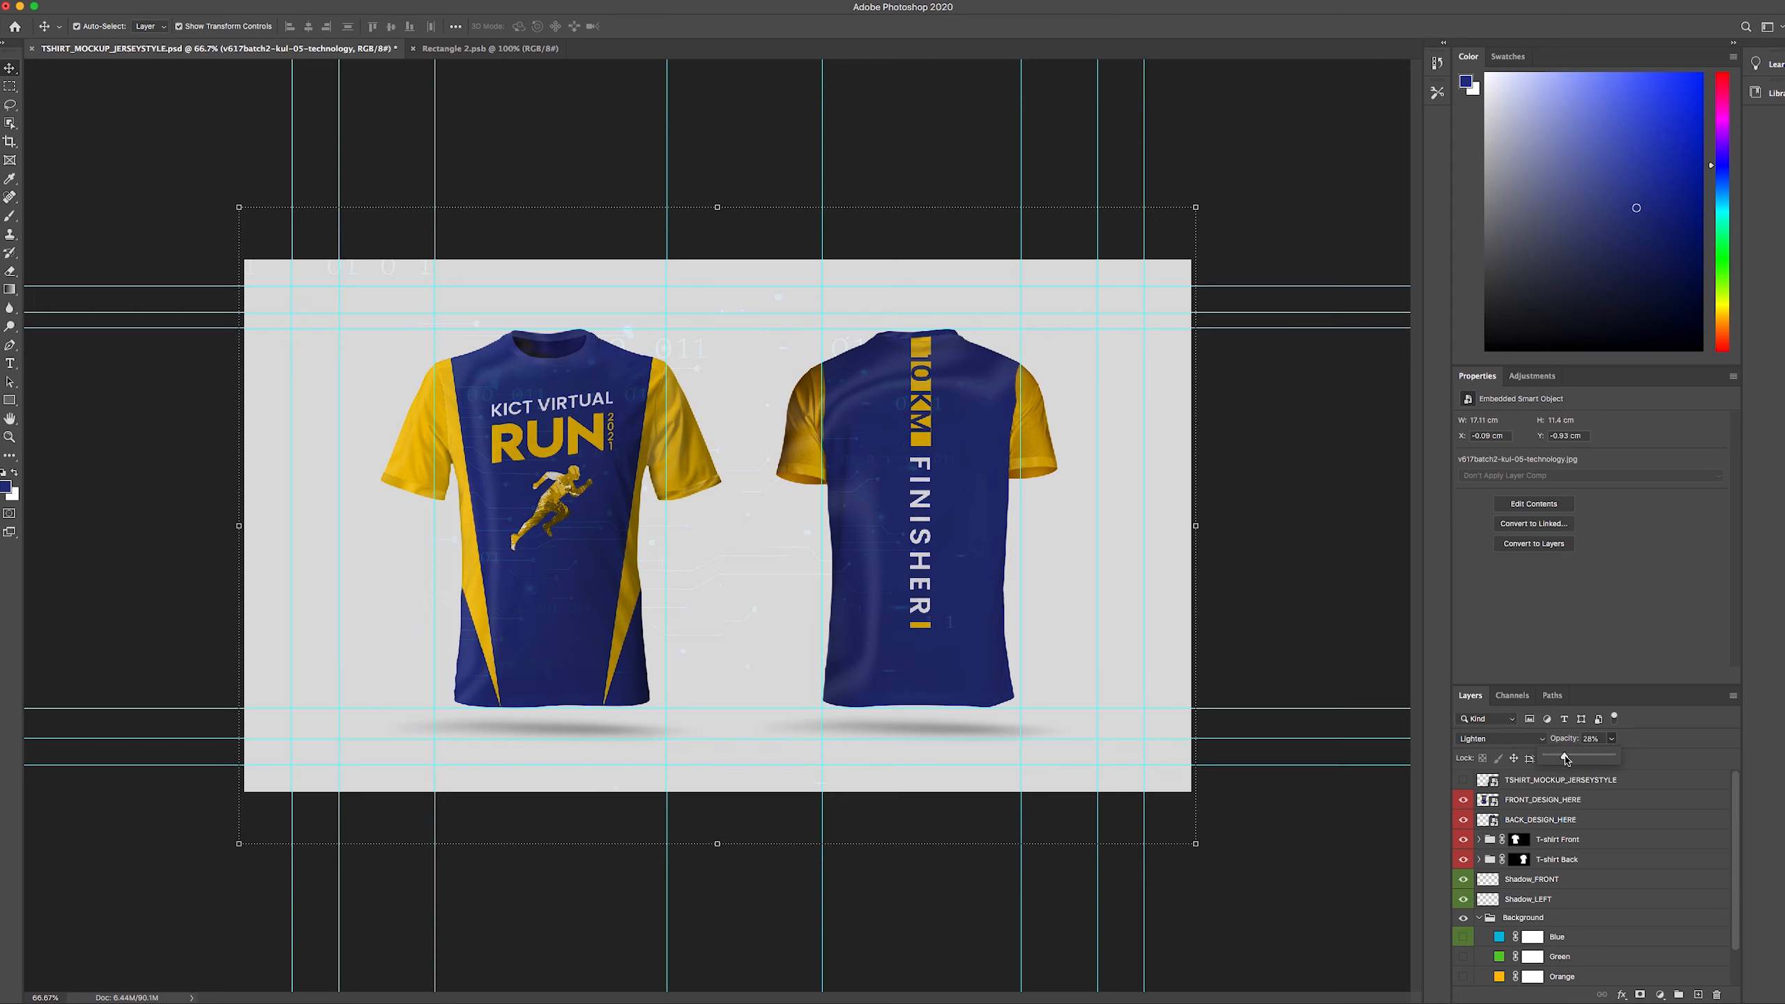
left_click(1285, 574)
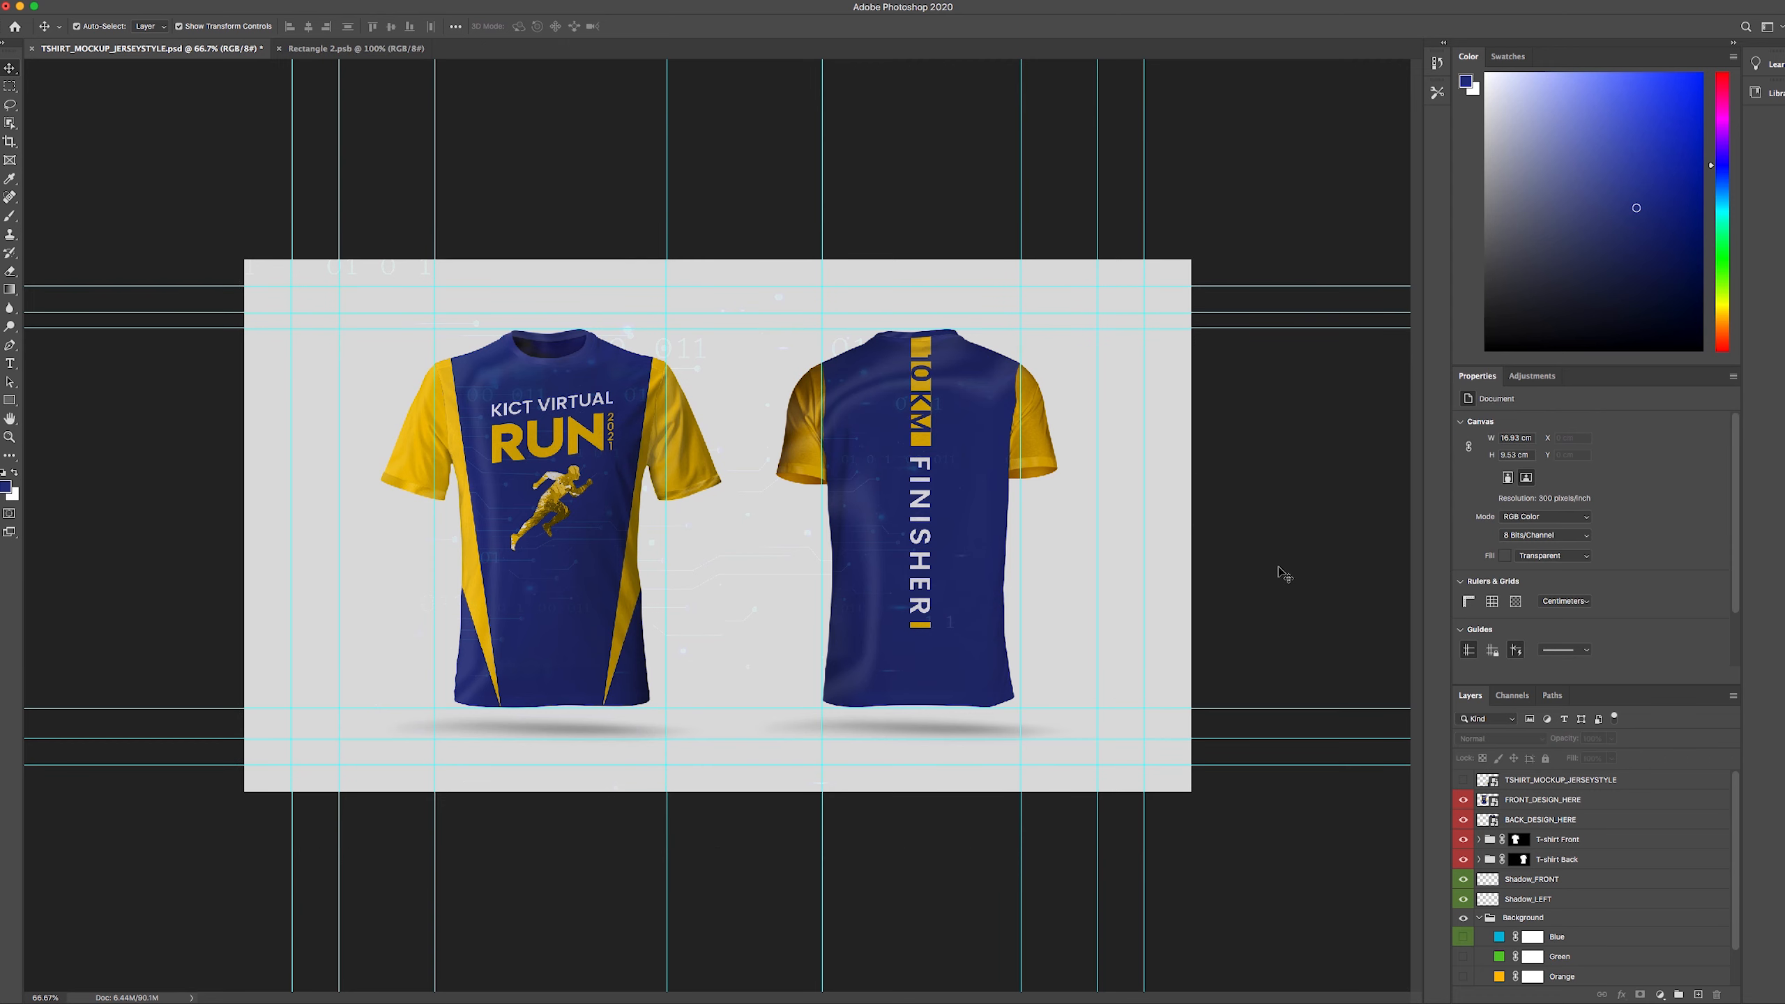